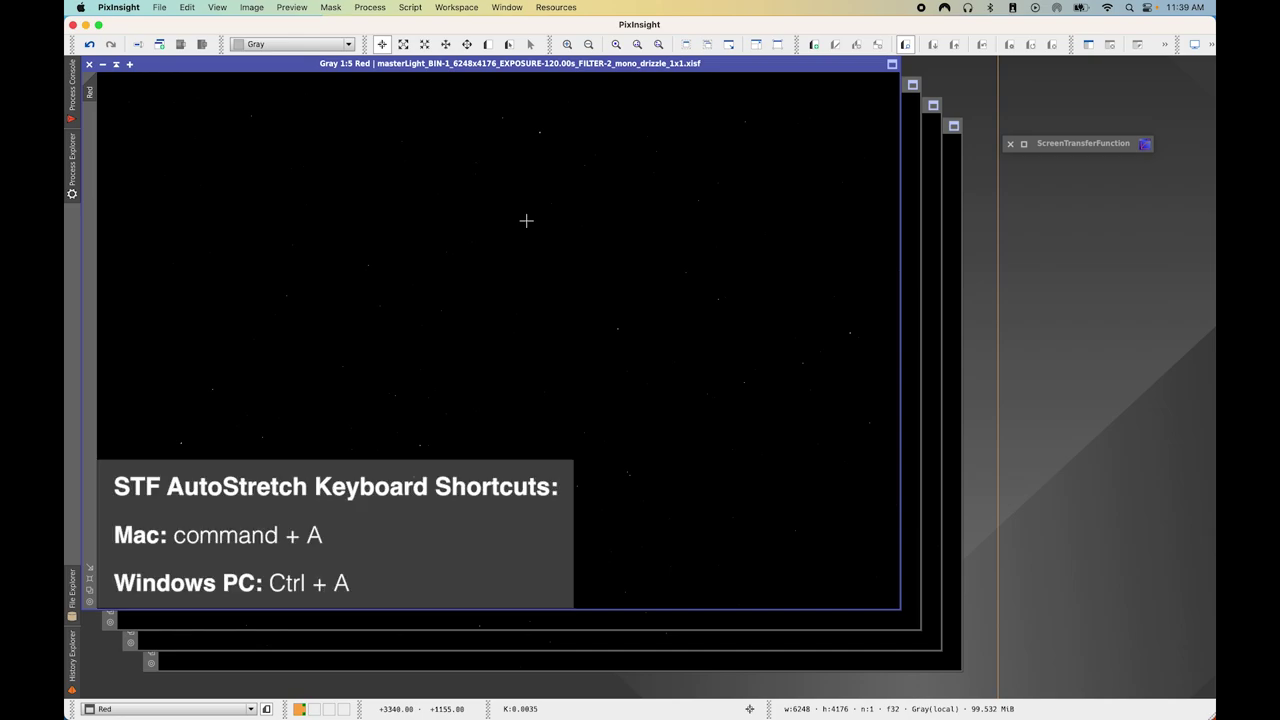
Auto-stretch the screen display of the Red image and look at the auto stretch control in ScreenTransferFunction
key("super+a")
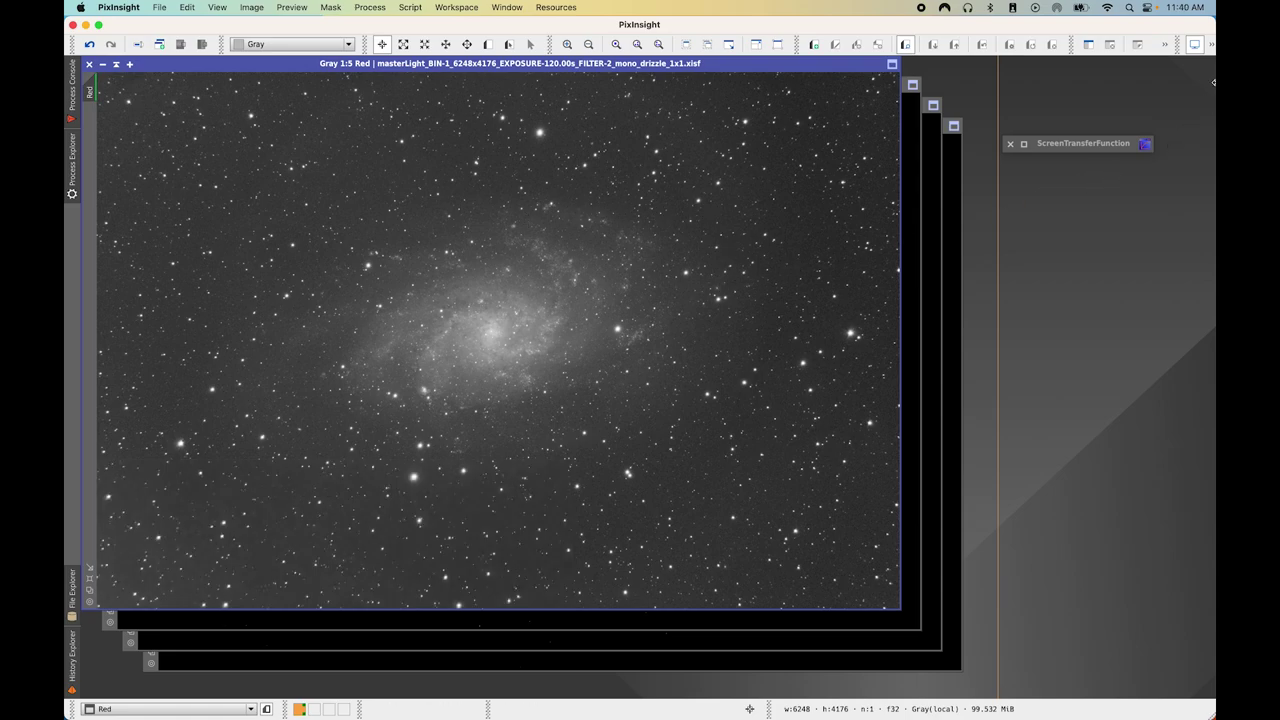
left_click(1211, 47)
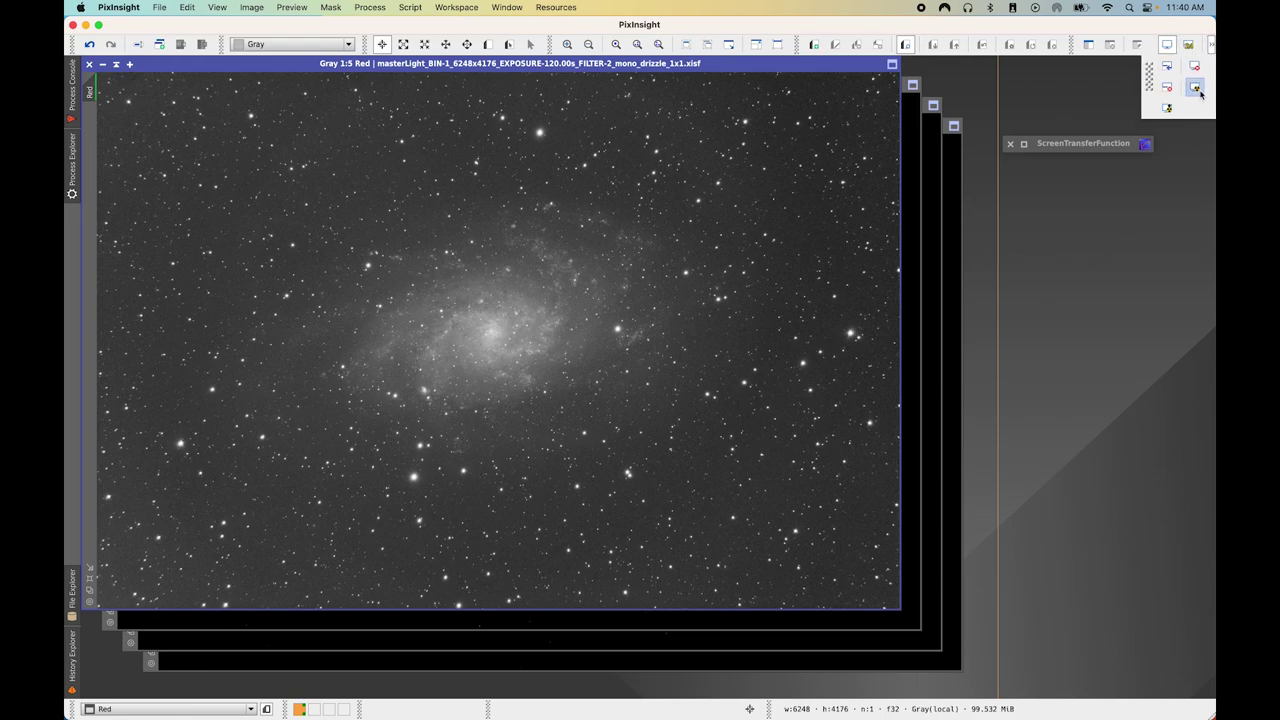
double_click(1083, 145)
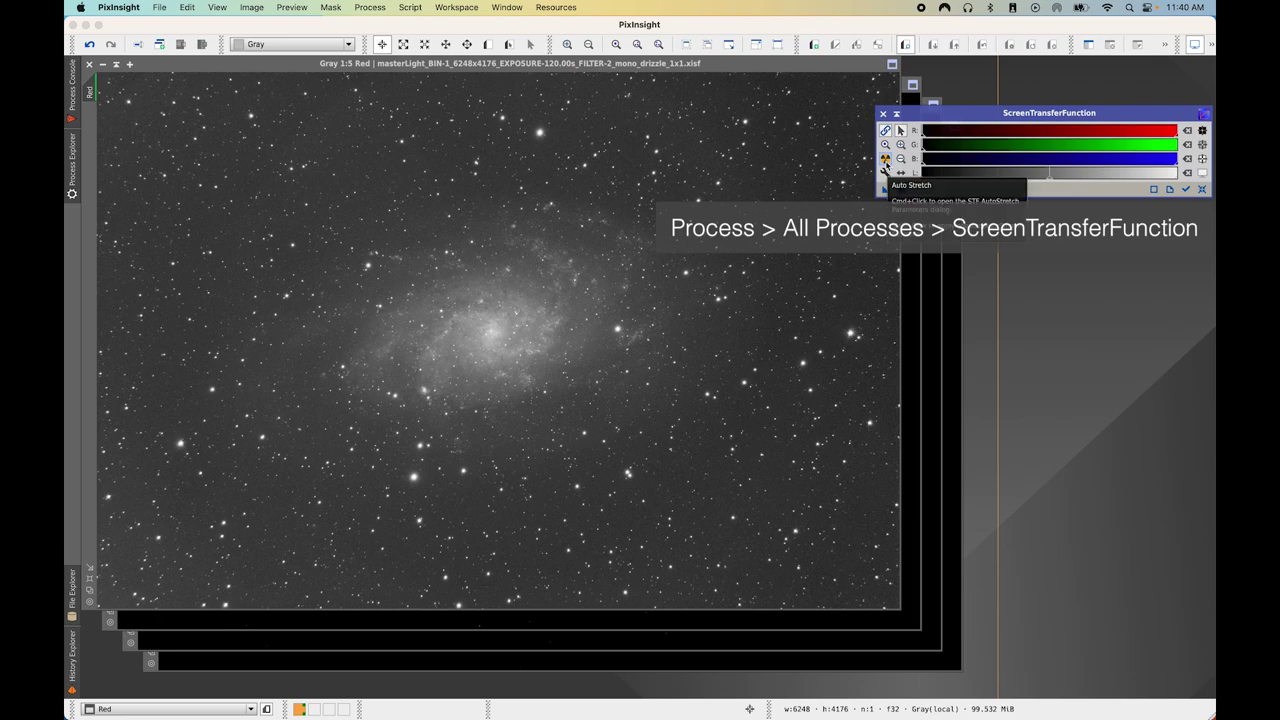
left_click(898, 114)
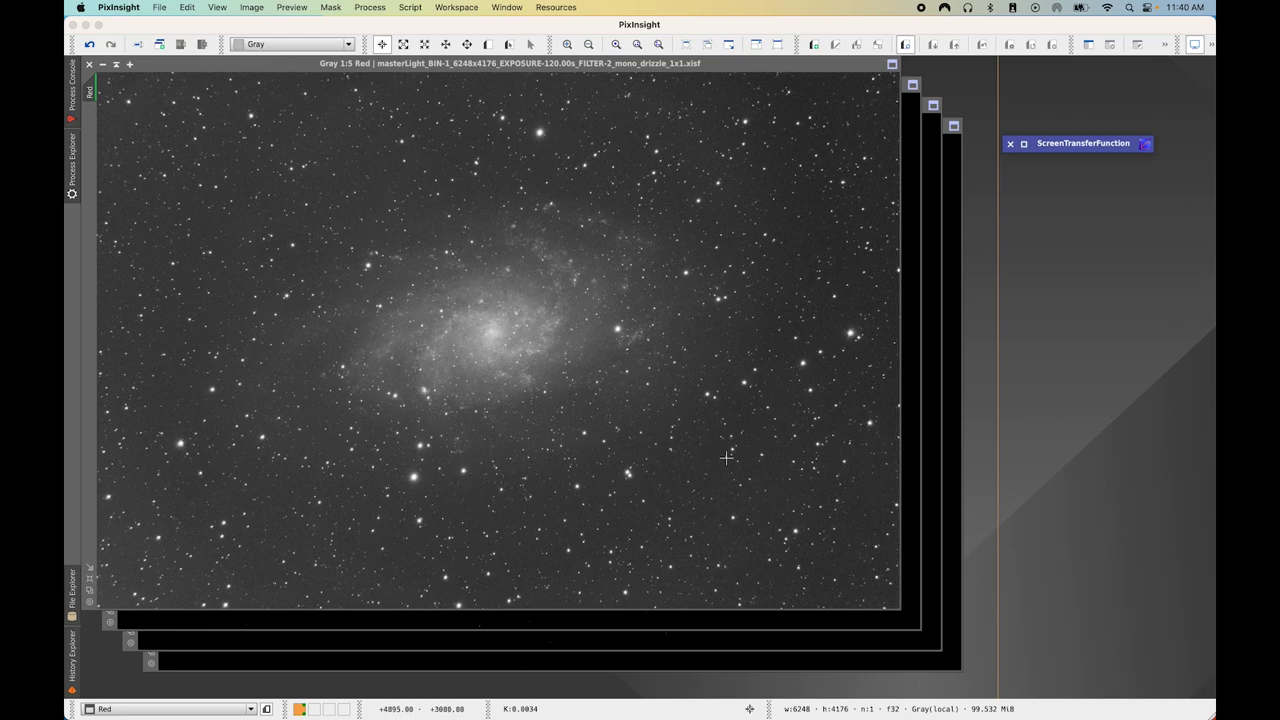
Auto-stretch the screen display of the Green, Blue and Ha images one after another
left_click(910, 265)
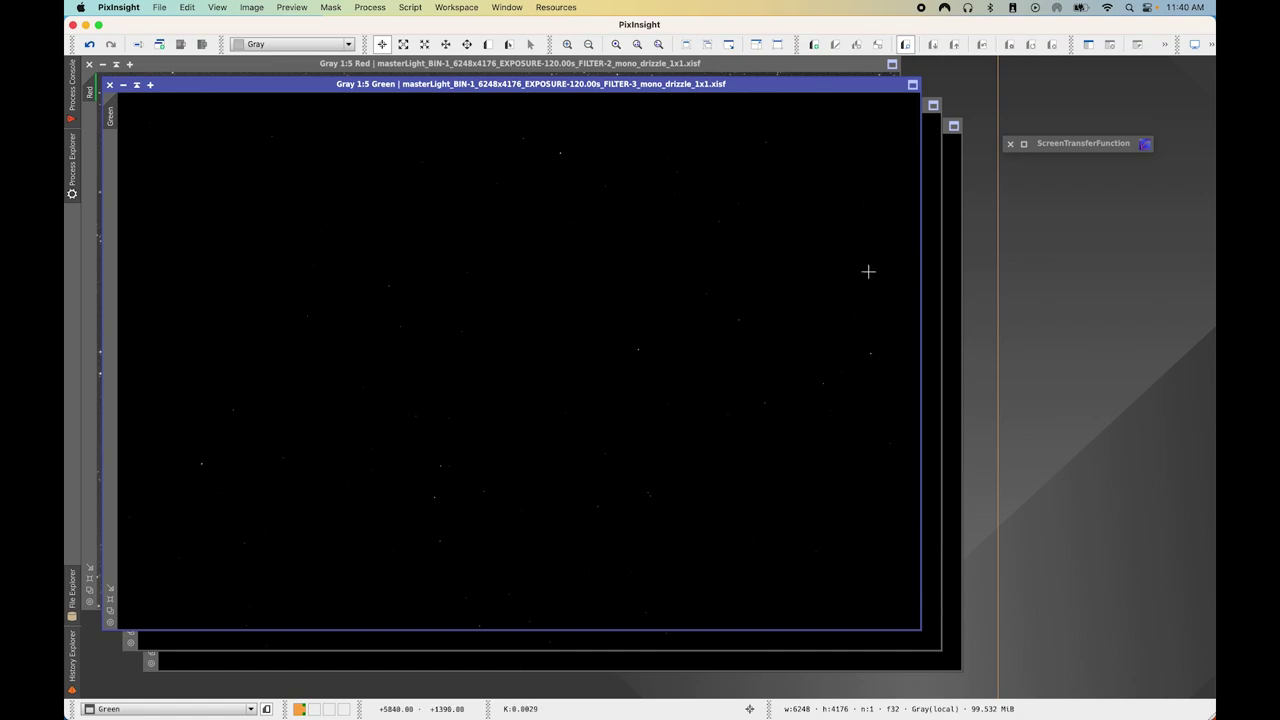
key("super+a")
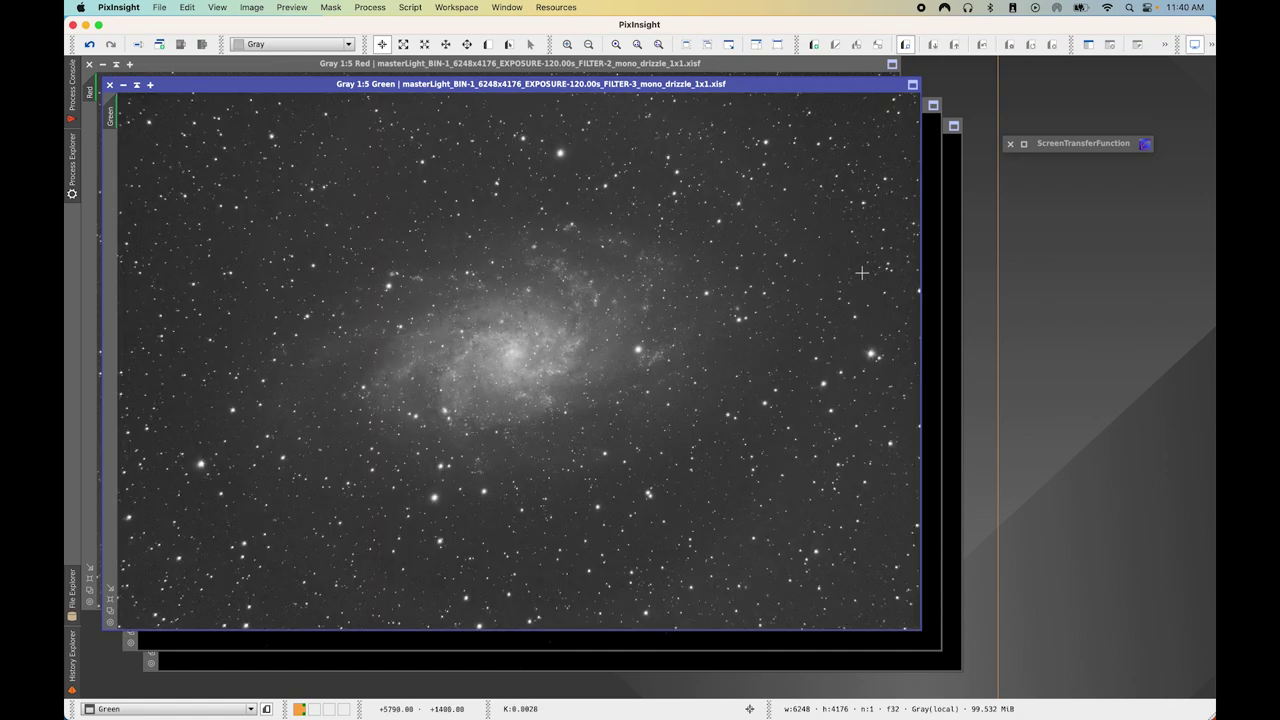
left_click(927, 216)
key("super+a")
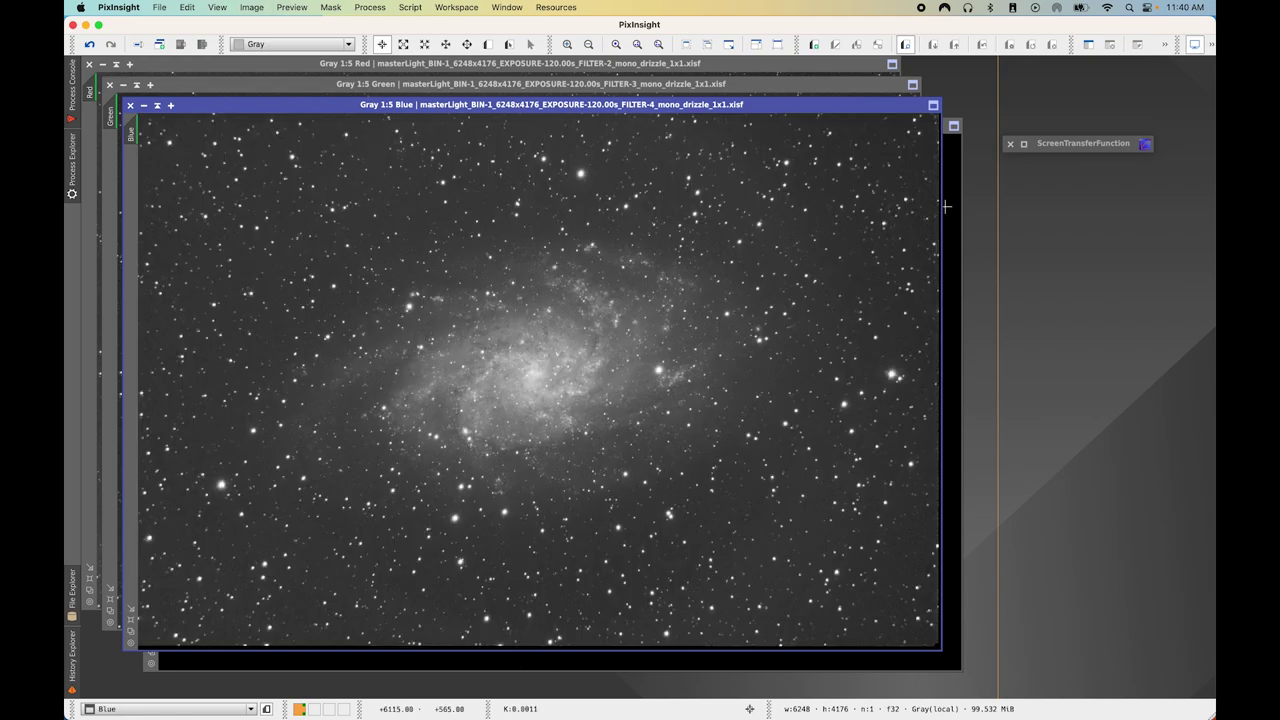
left_click(946, 206)
key("super+a")
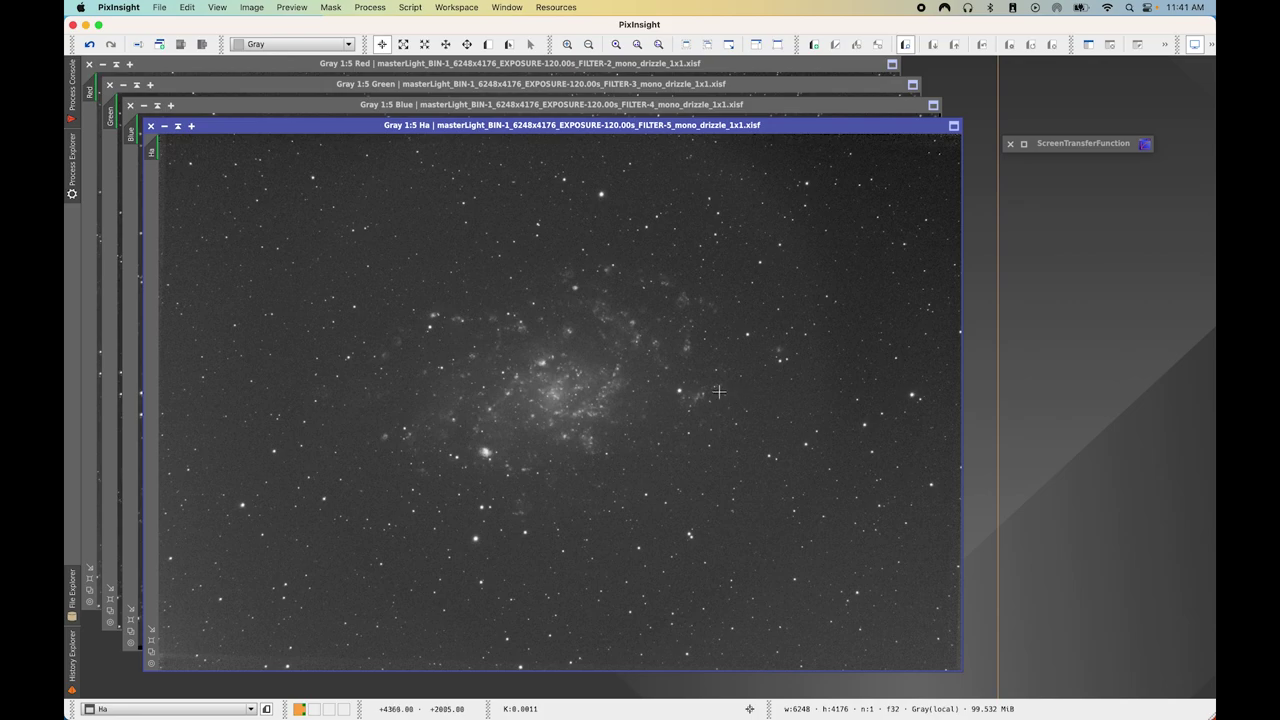
Open the StarAlignment process and set the Red view as its reference image
left_click(370, 7)
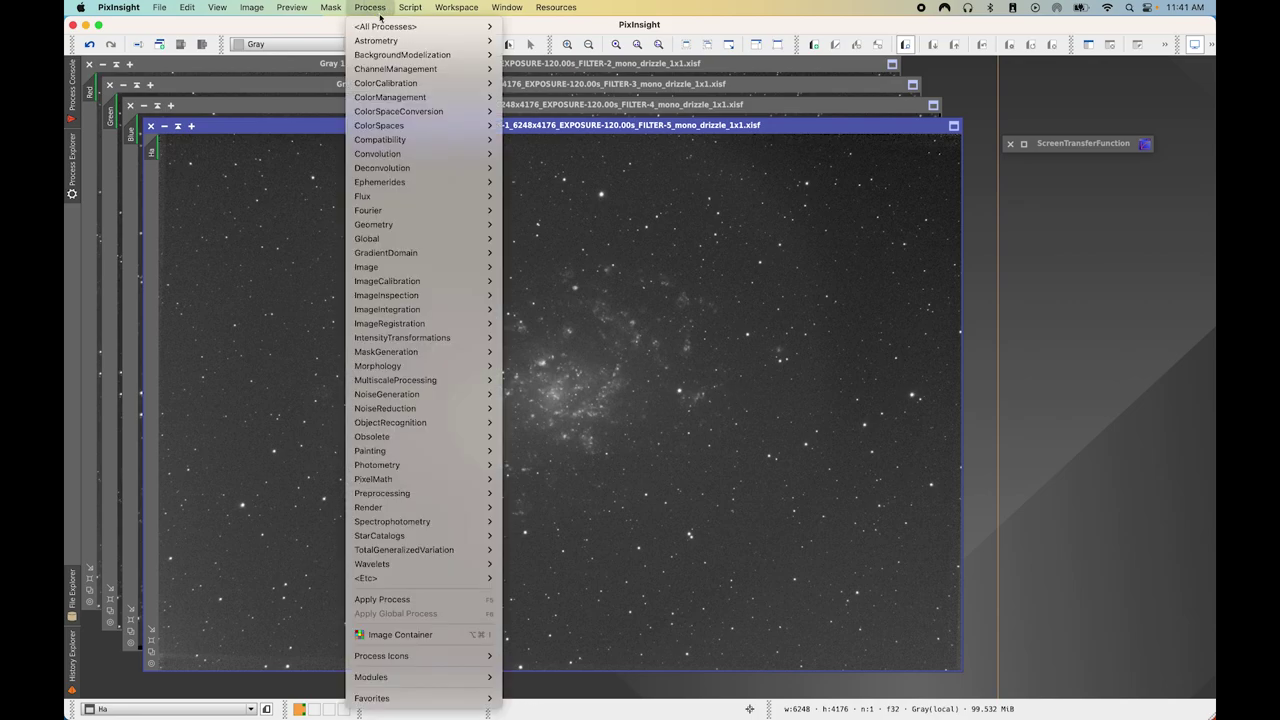
mouse_move(410, 27)
scroll(551, 678, "down", 10)
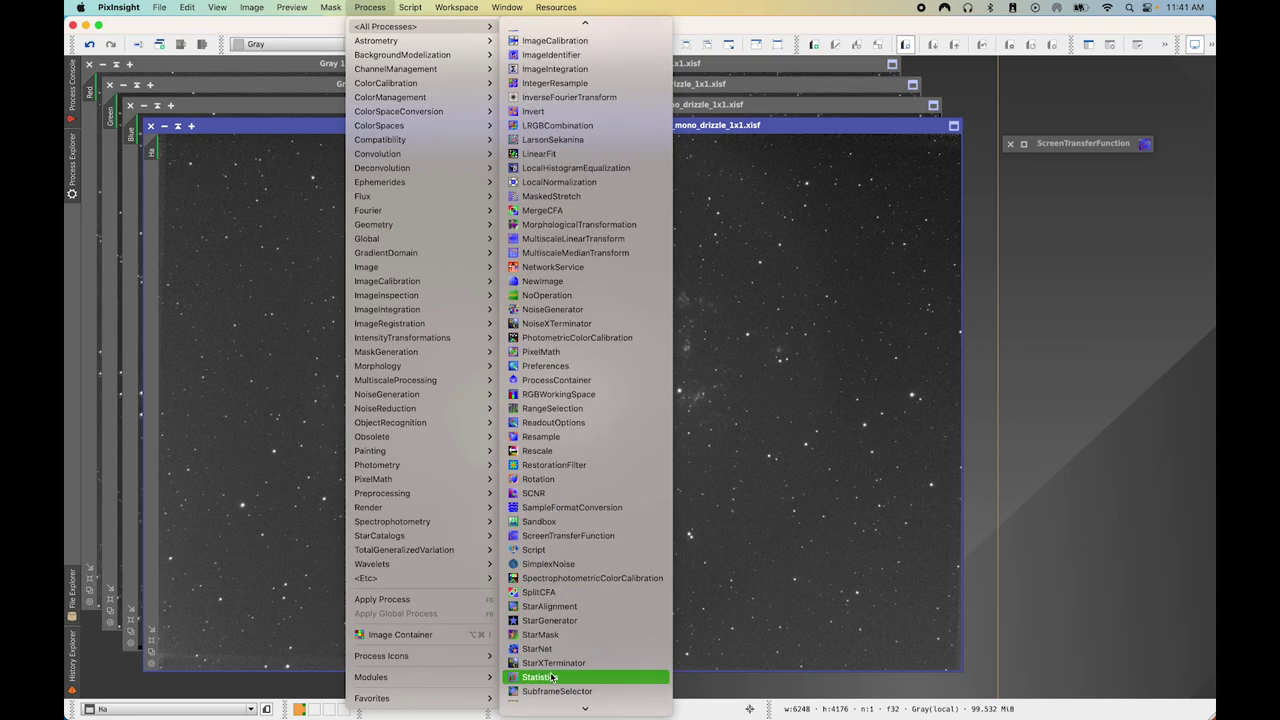
left_click(555, 613)
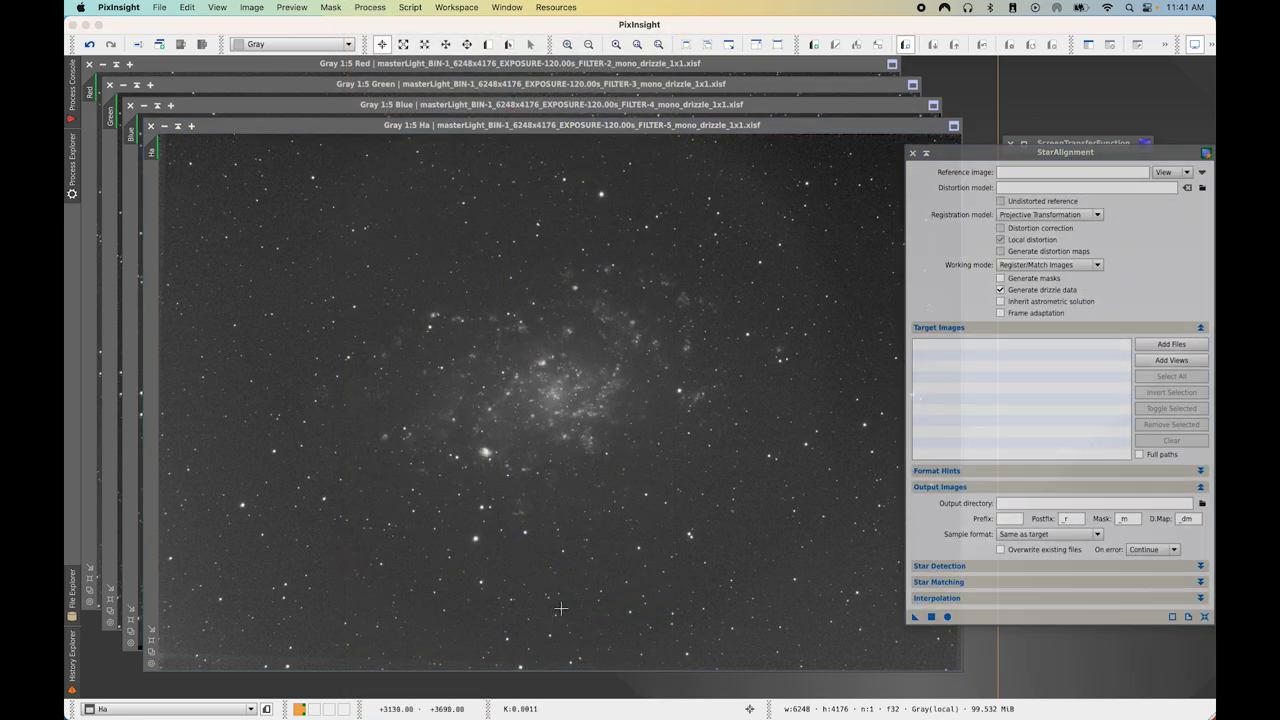
left_click_drag(996, 155, 995, 162)
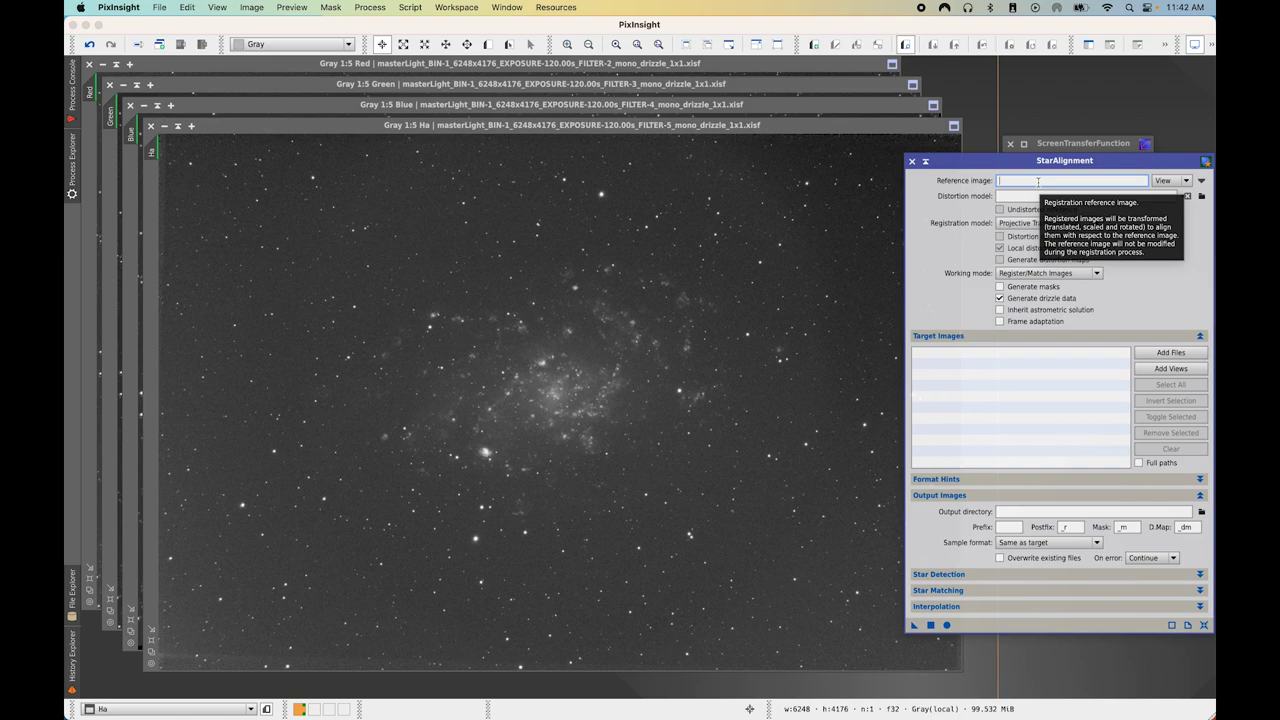
type("Red")
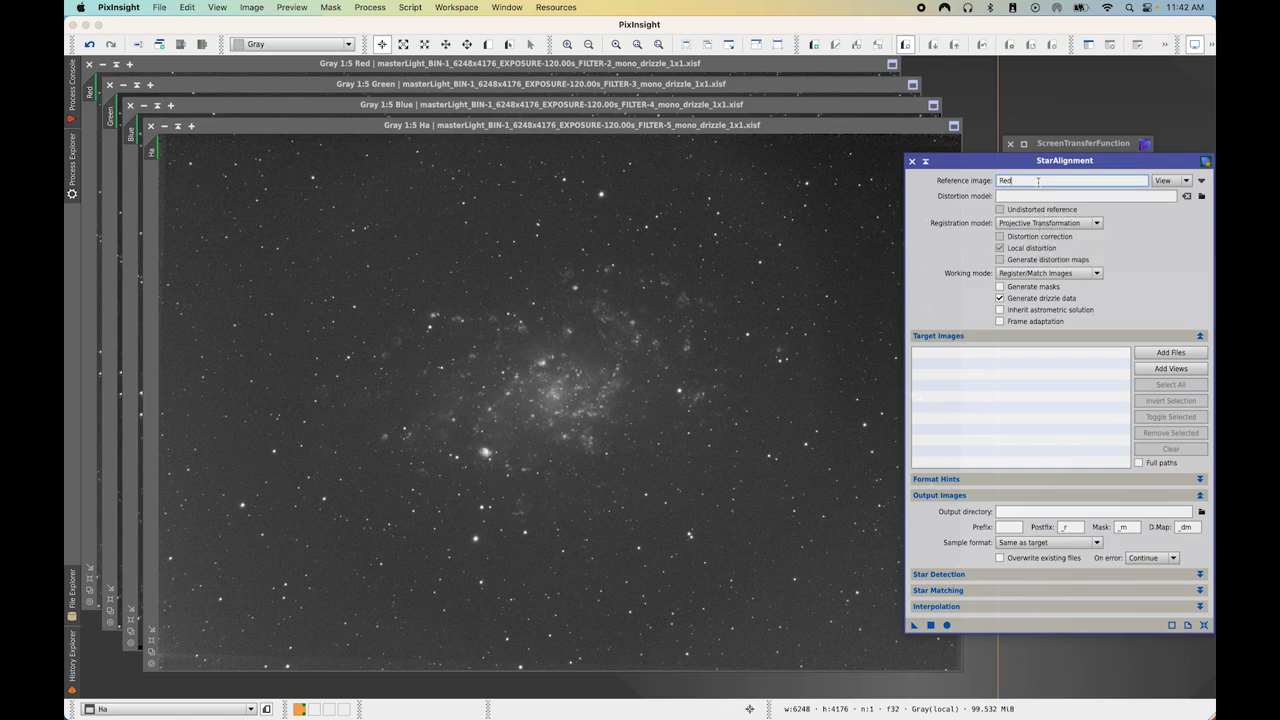
left_click(1201, 180)
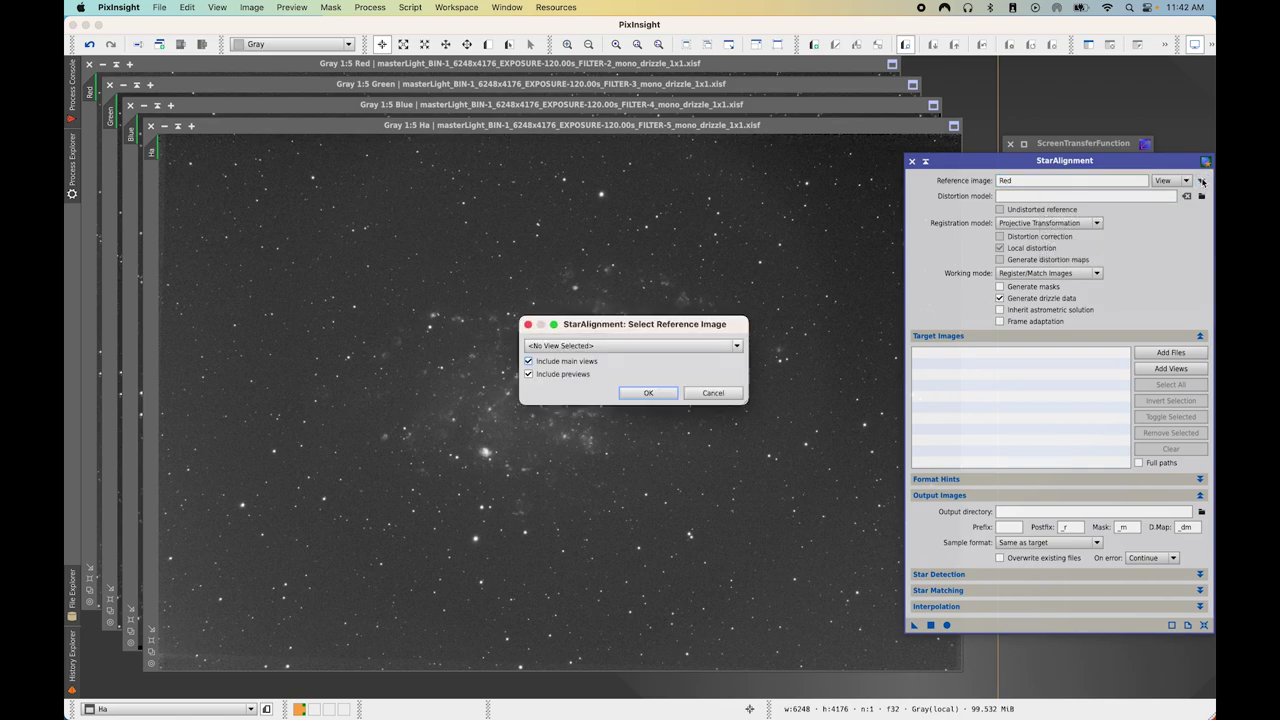
left_click(716, 346)
left_click(627, 414)
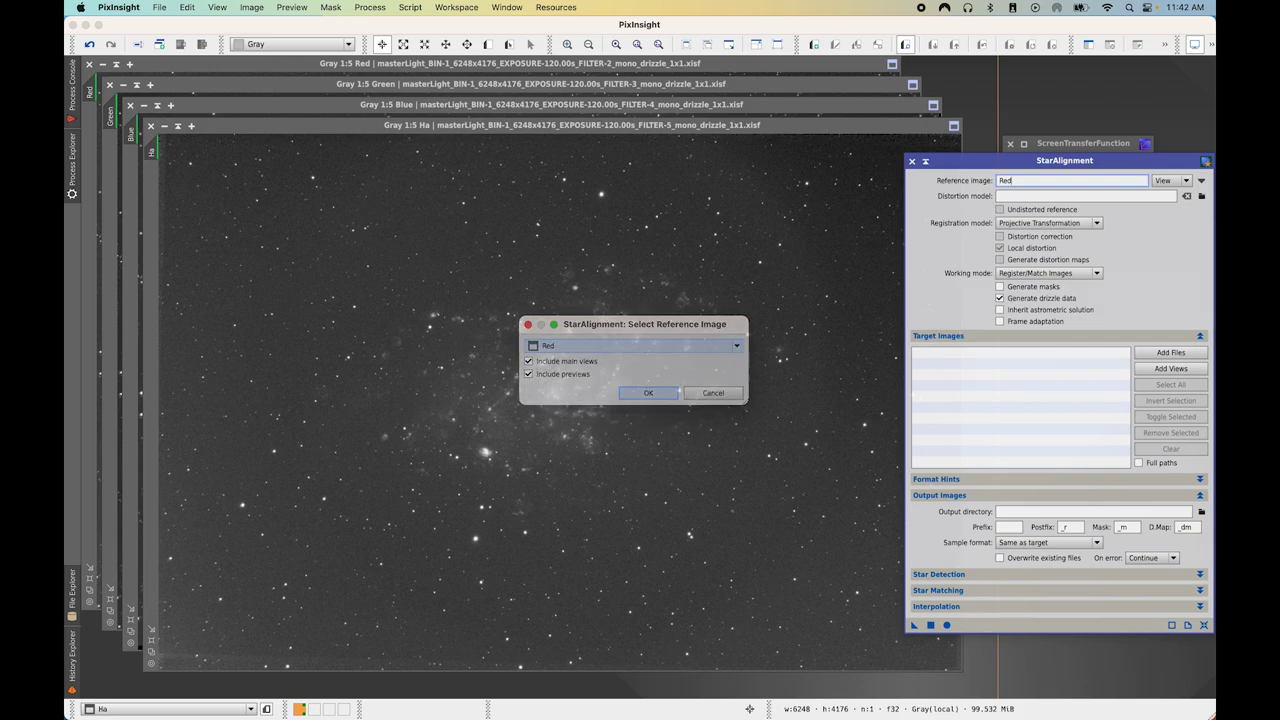
left_click(651, 395)
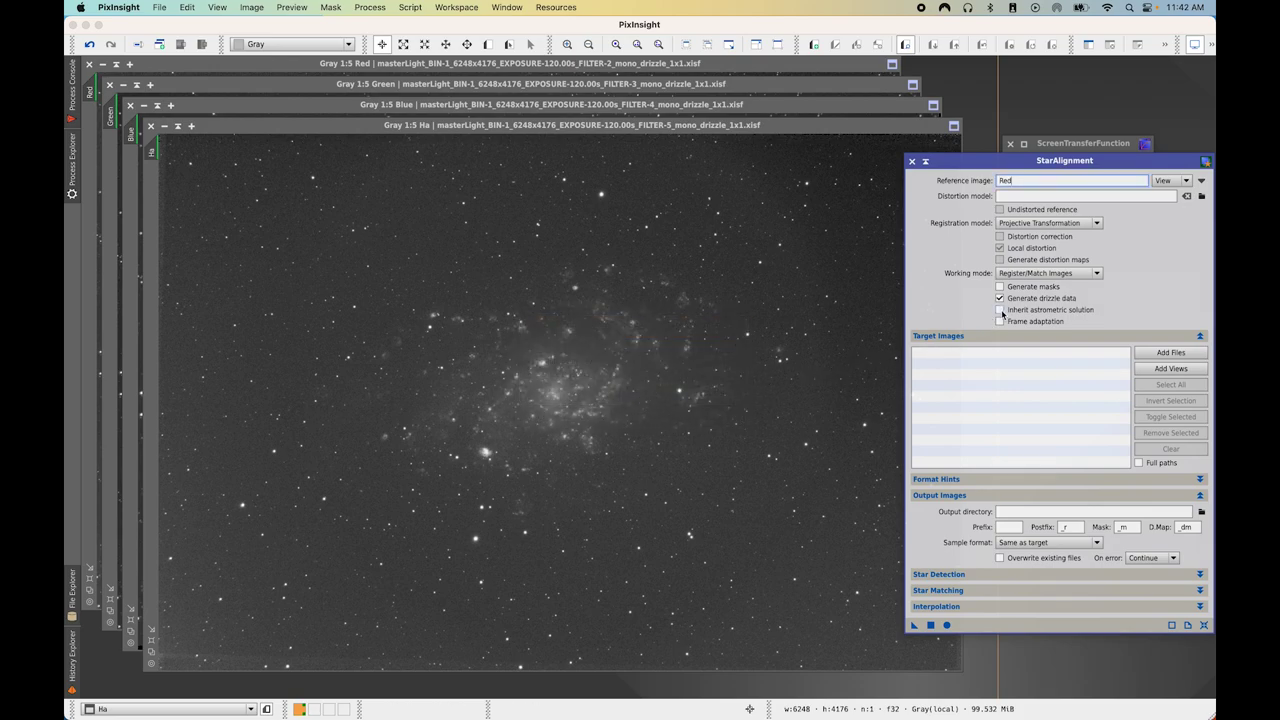
Enable inheriting the astrometric solution and add the Green, Blue and Ha views as StarAlignment target images
left_click(1001, 311)
left_click(1196, 376)
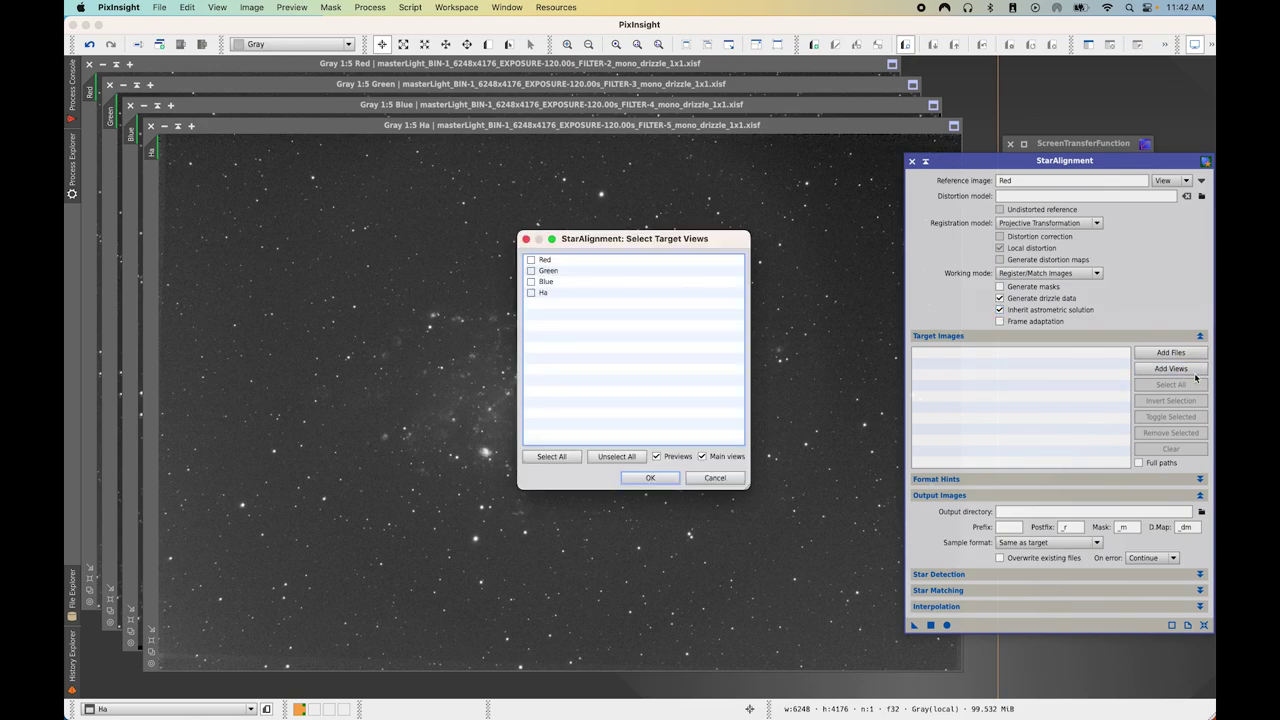
left_click(531, 271)
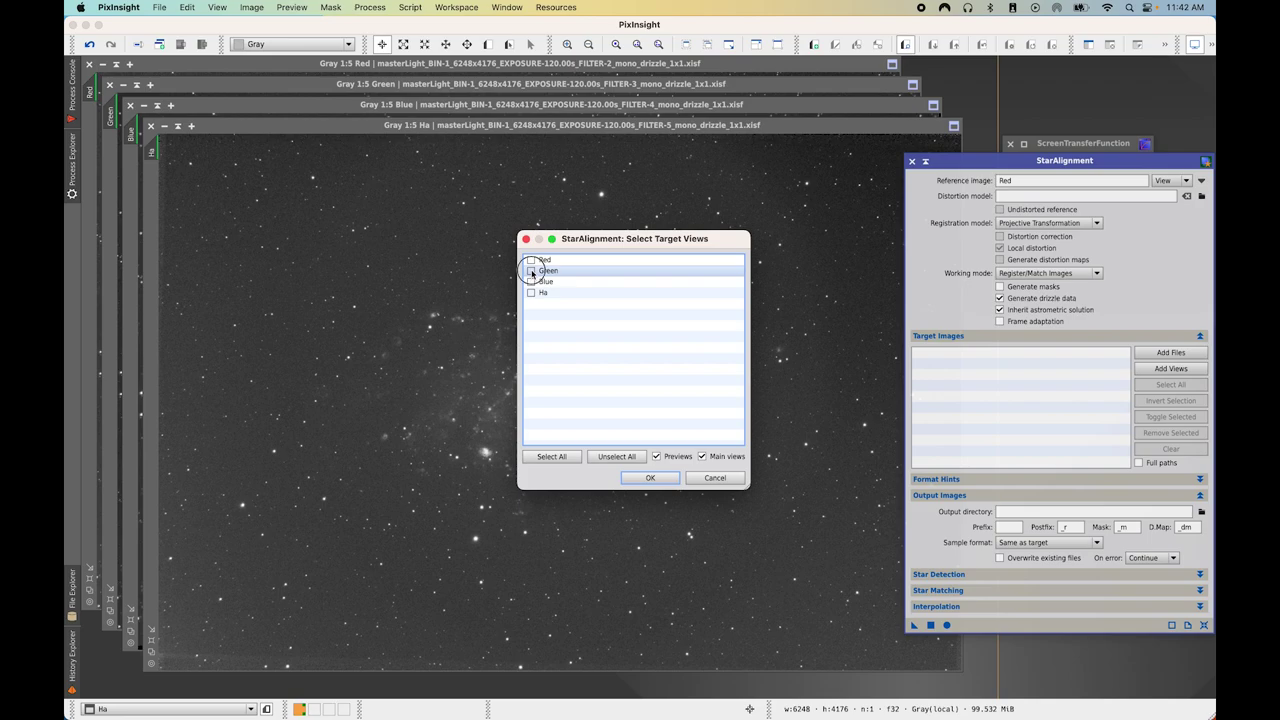
left_click(531, 281)
left_click(530, 292)
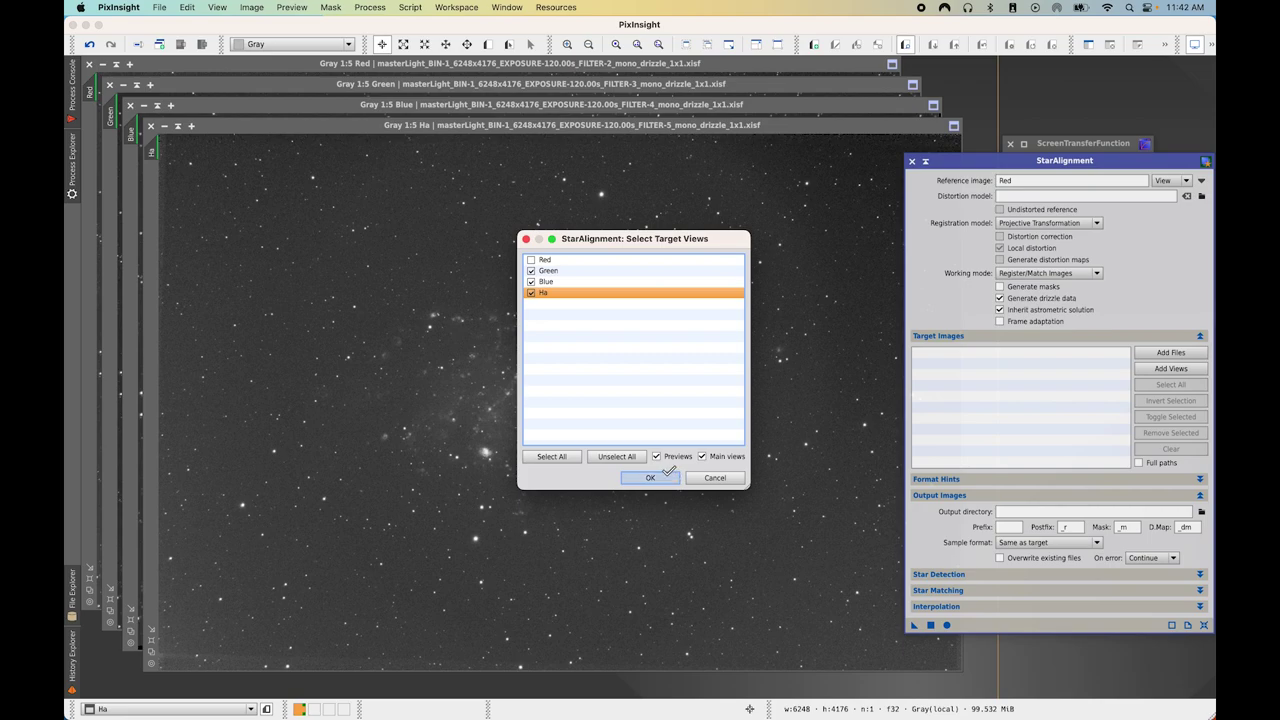
left_click(650, 478)
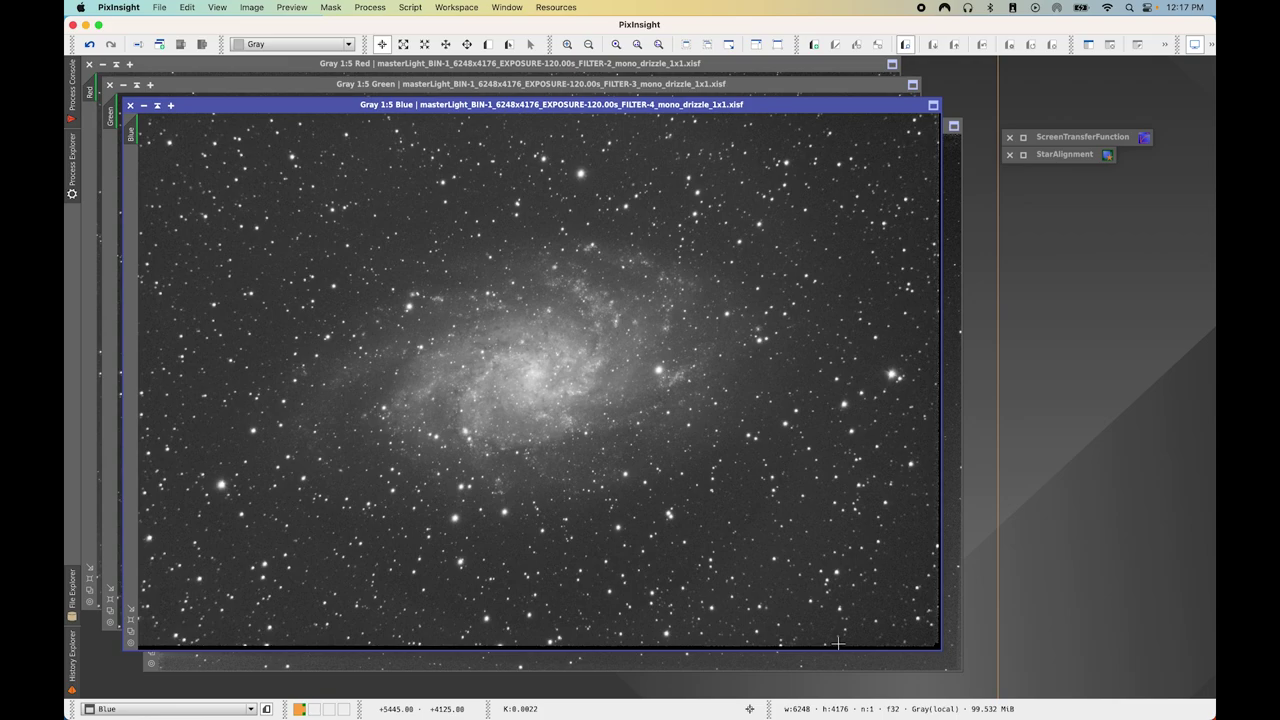
Start DynamicCrop on the Blue image and reset its crop frame to the full 6248 × 4176 image
left_click(370, 7)
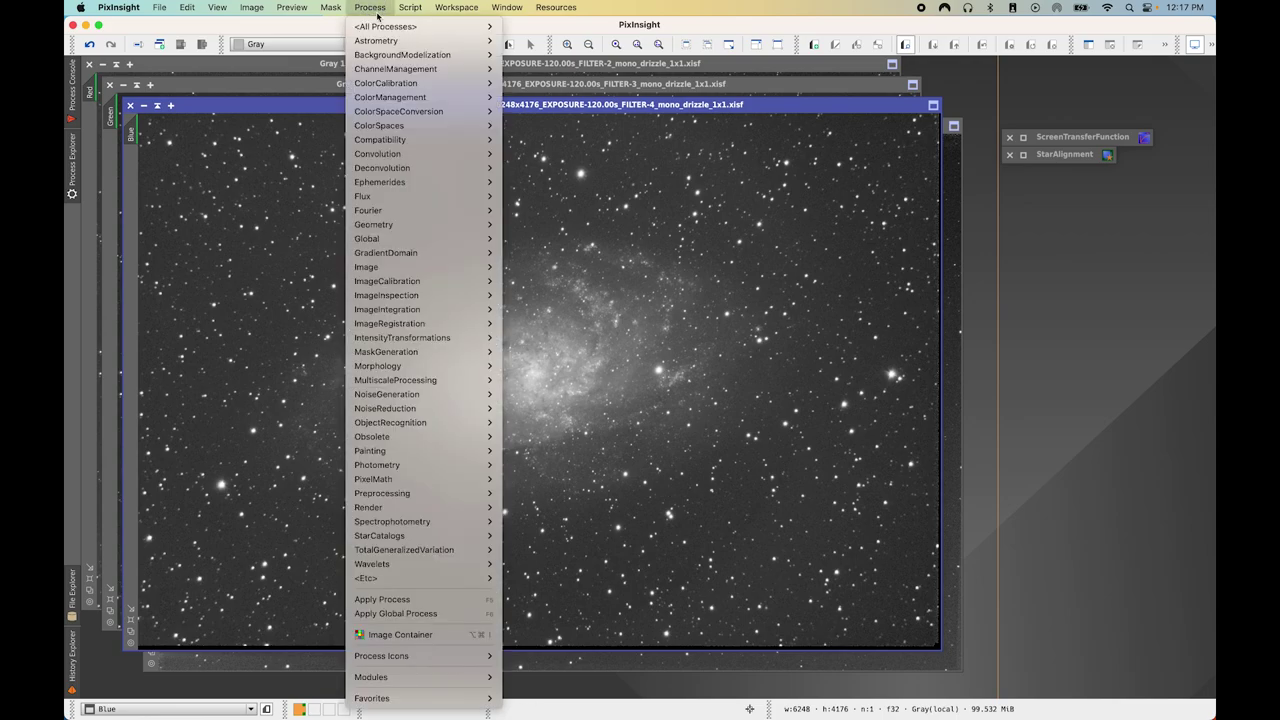
mouse_move(480, 230)
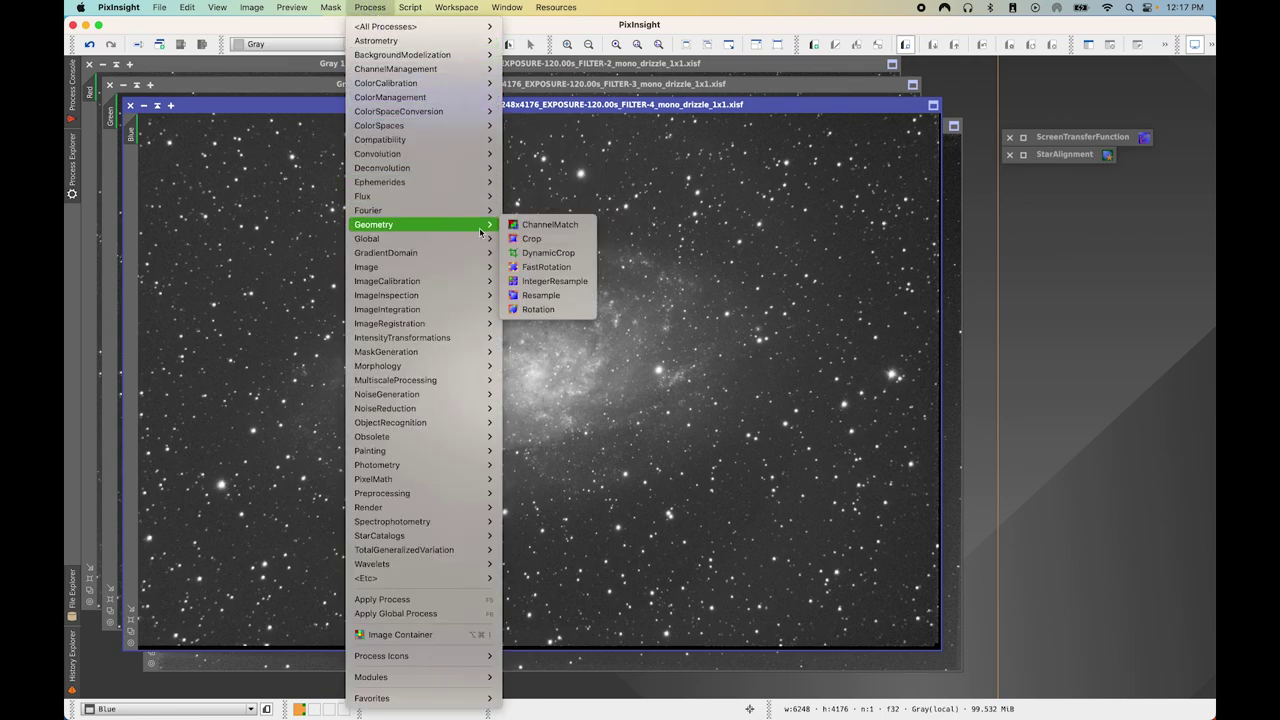
left_click(586, 258)
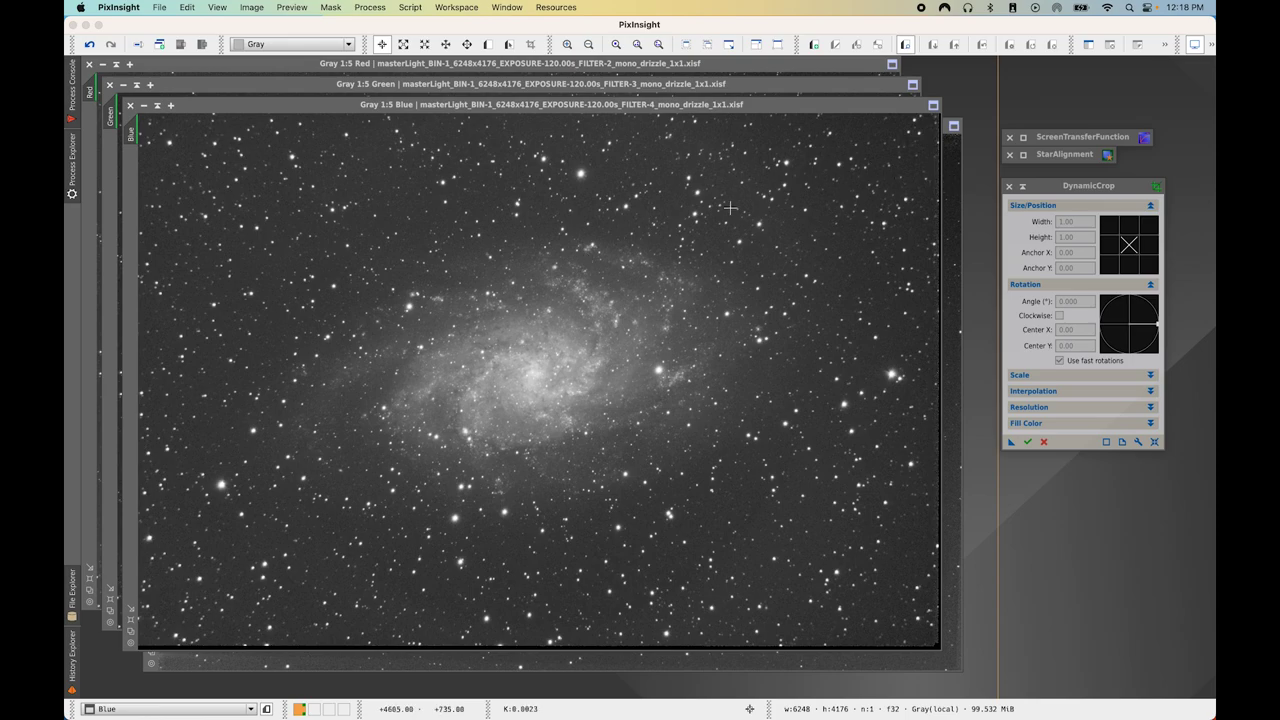
left_click(573, 297)
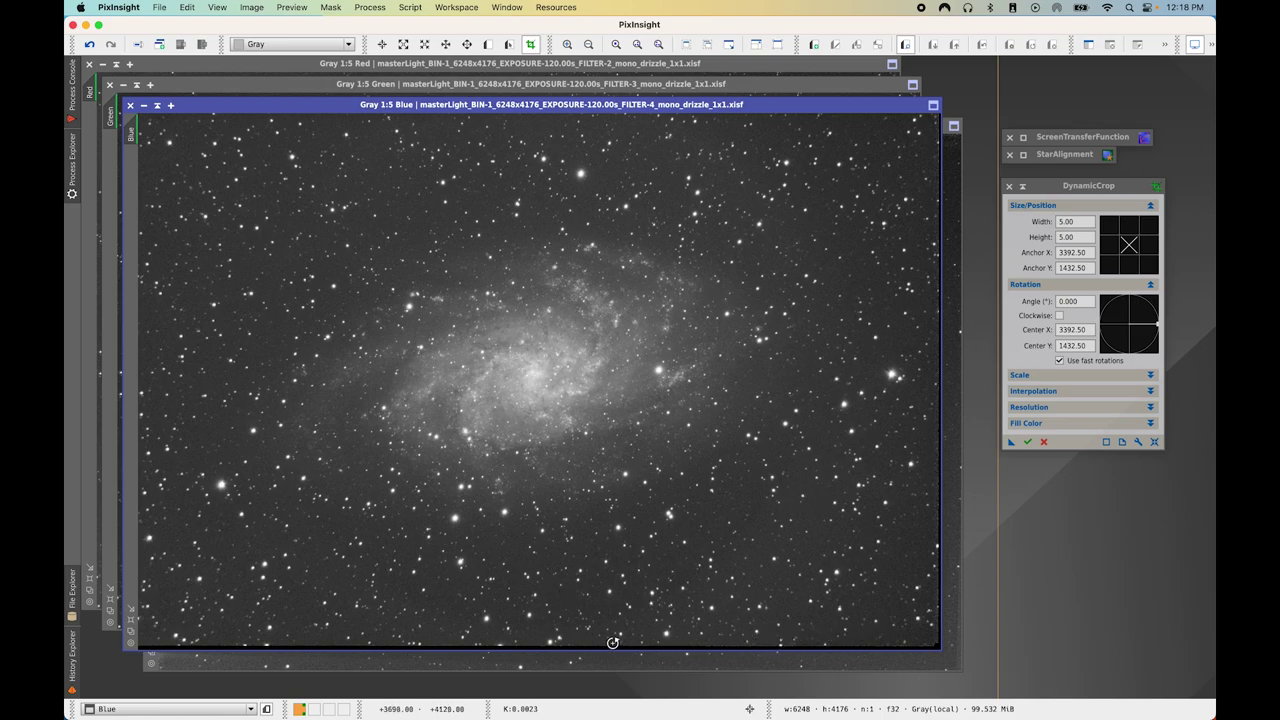
left_click(1154, 441)
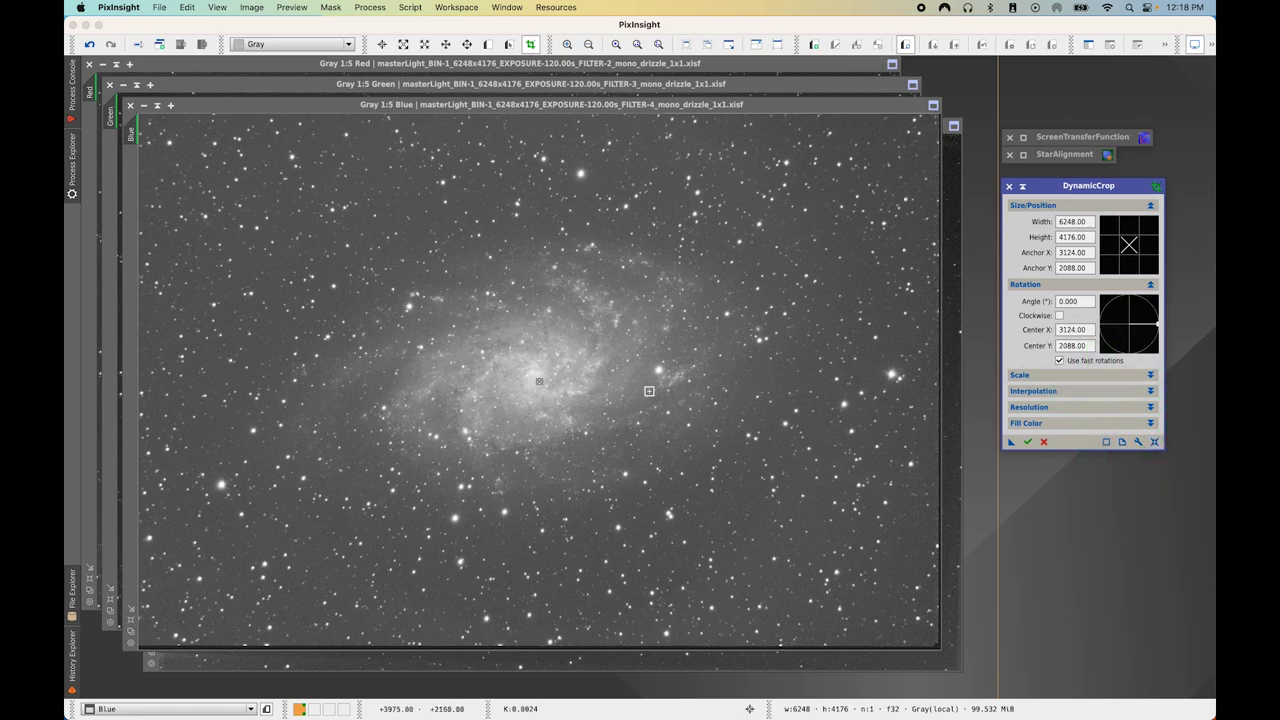
Examine the borders of the Ha, Green and Red images at 1:6 zoom for stacking edges
left_click(950, 133)
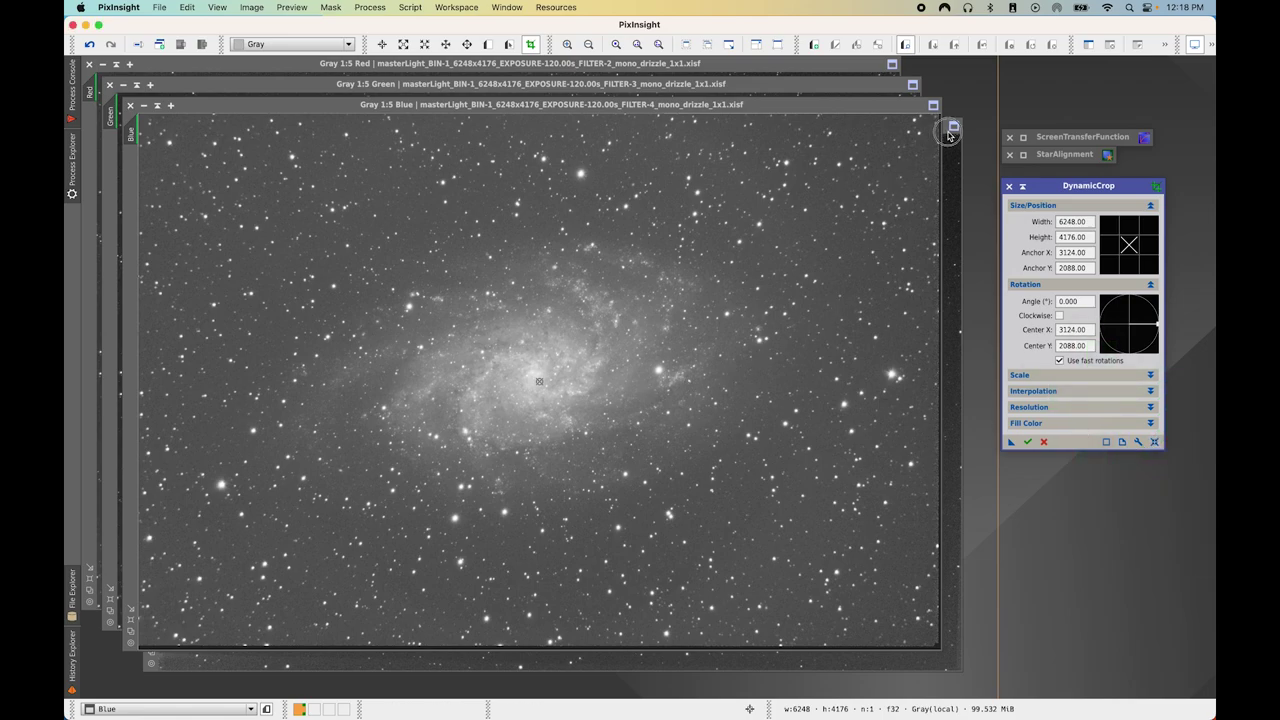
left_click(949, 130)
double_click(948, 128)
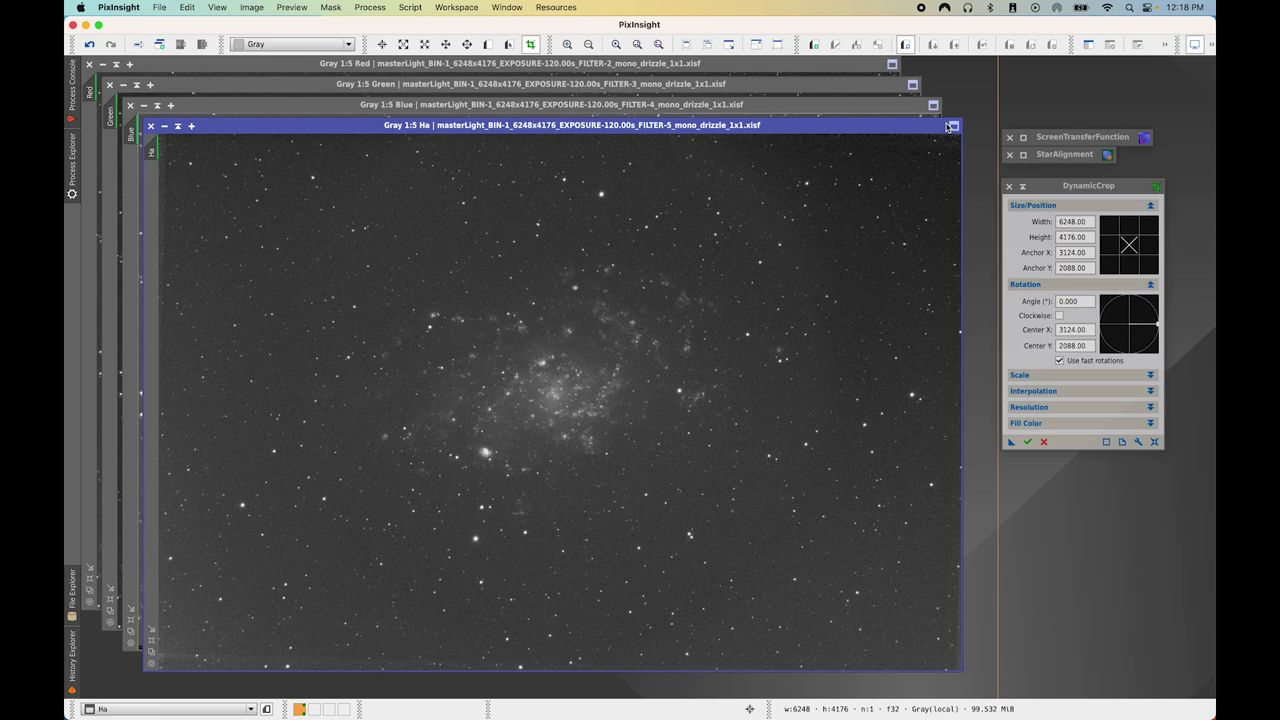
scroll(790, 438, "down", 1)
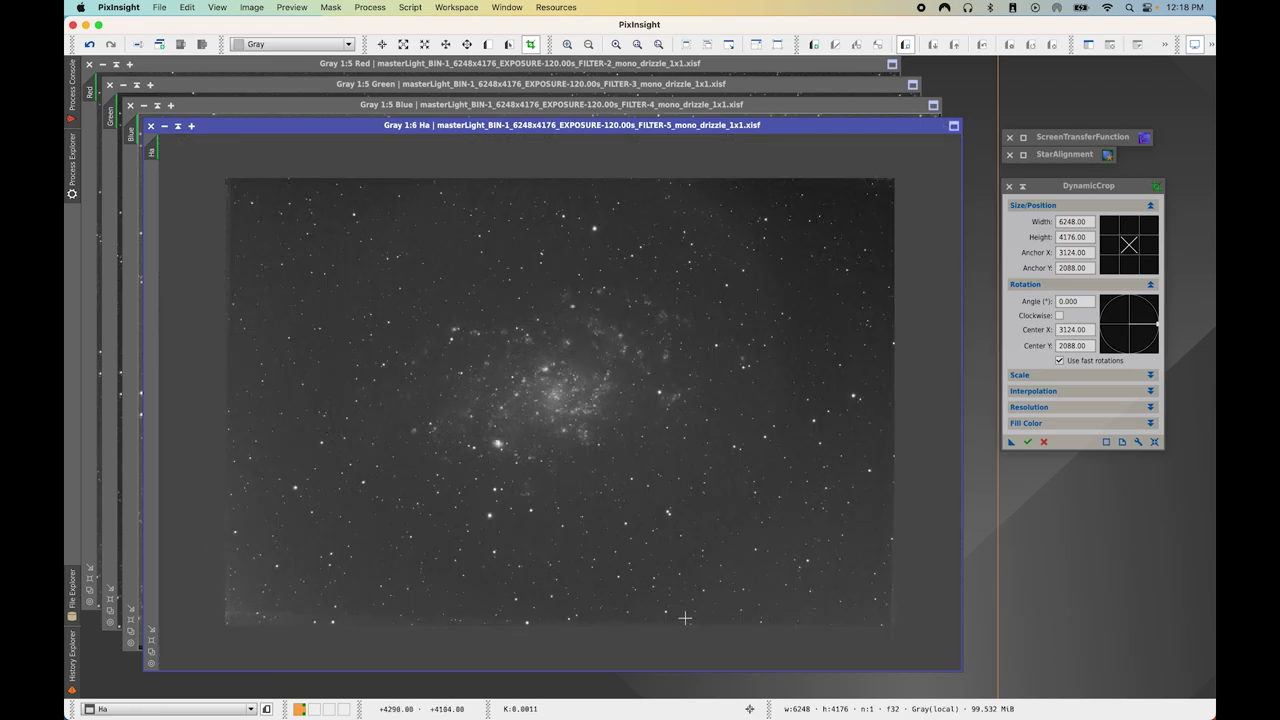
left_click(366, 86)
scroll(350, 412, "down", 1)
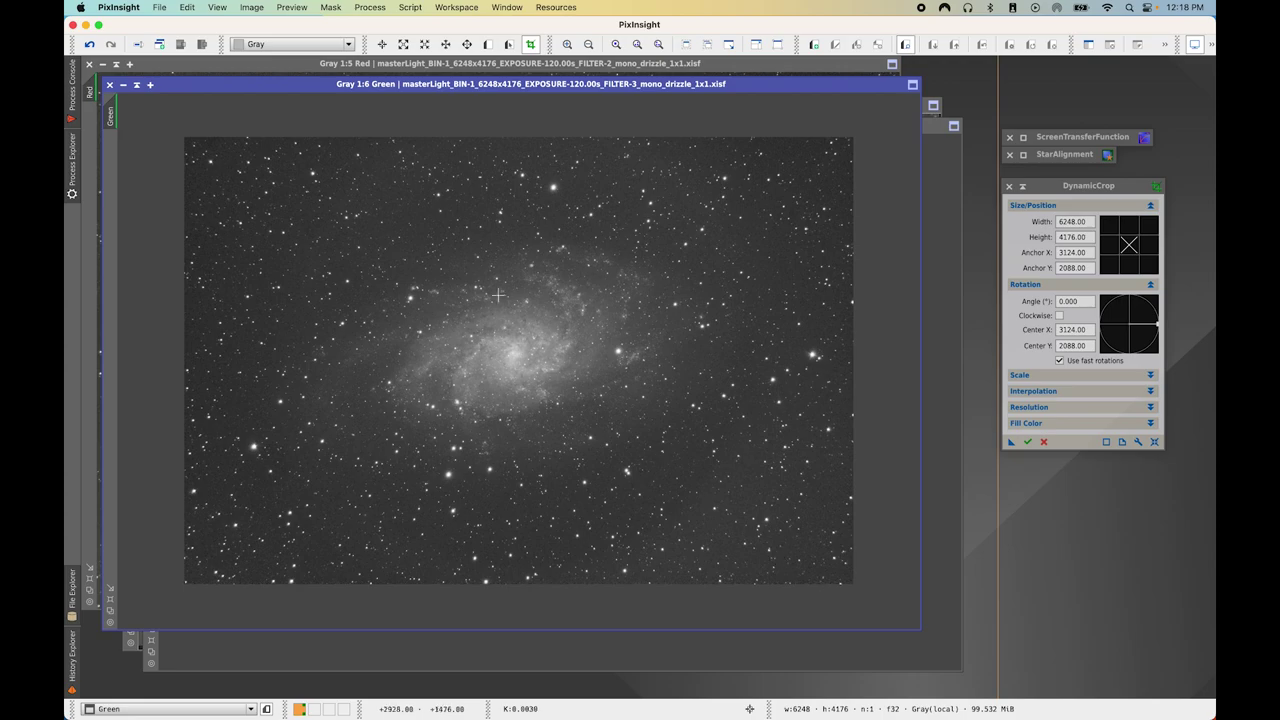
left_click(296, 64)
scroll(305, 347, "down", 1)
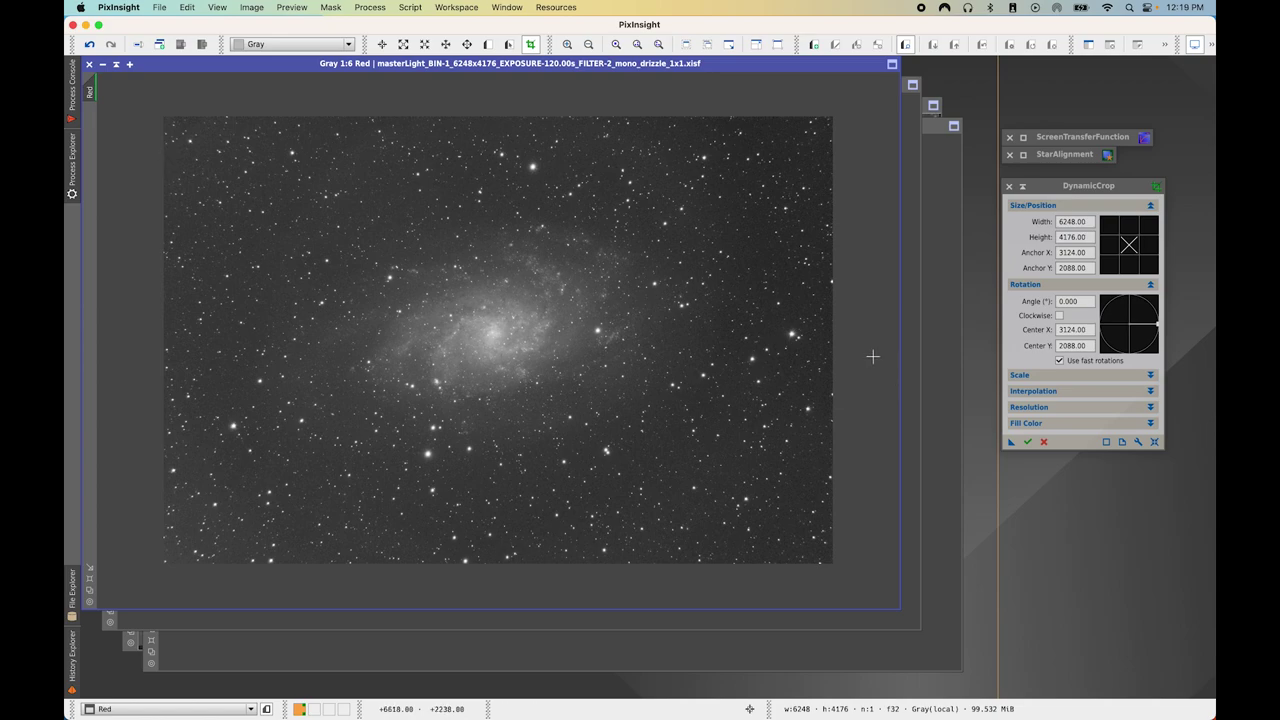
Shrink the DynamicCrop frame on the Blue image inward on all four sides to about 6032 × 3888 pixels
left_click(925, 113)
scroll(742, 330, "down", 1)
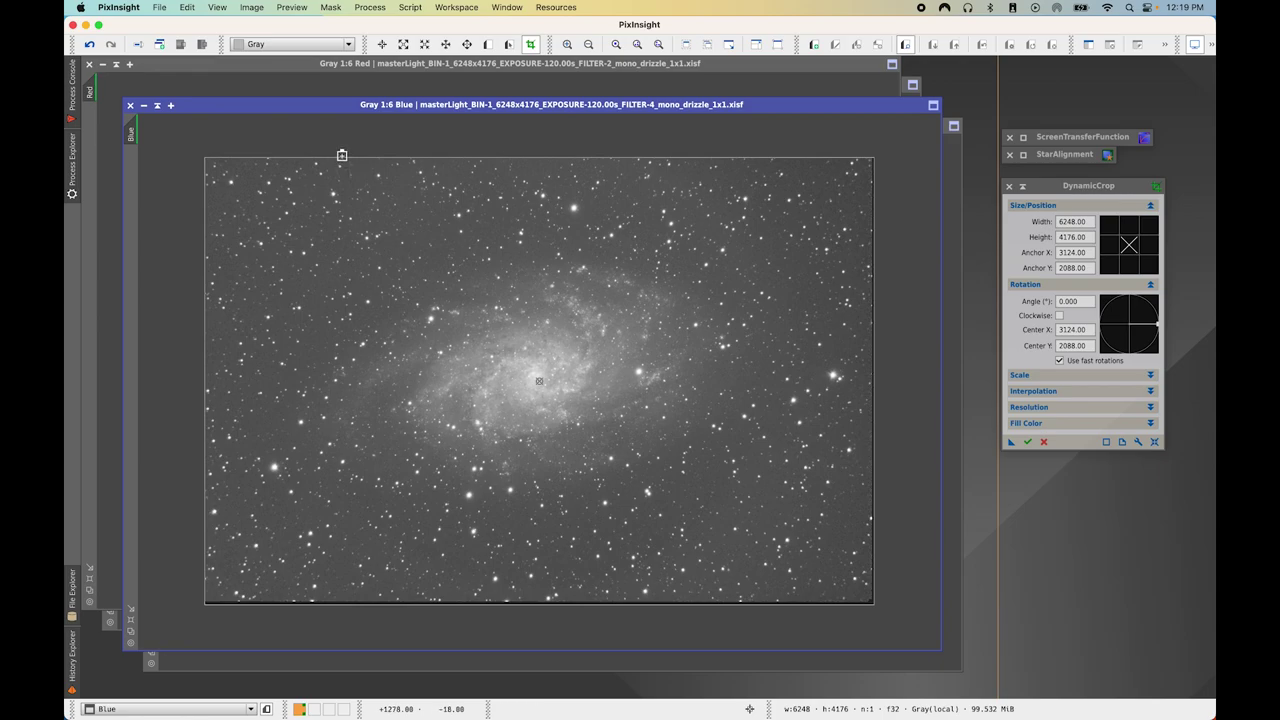
left_click_drag(341, 155, 345, 163)
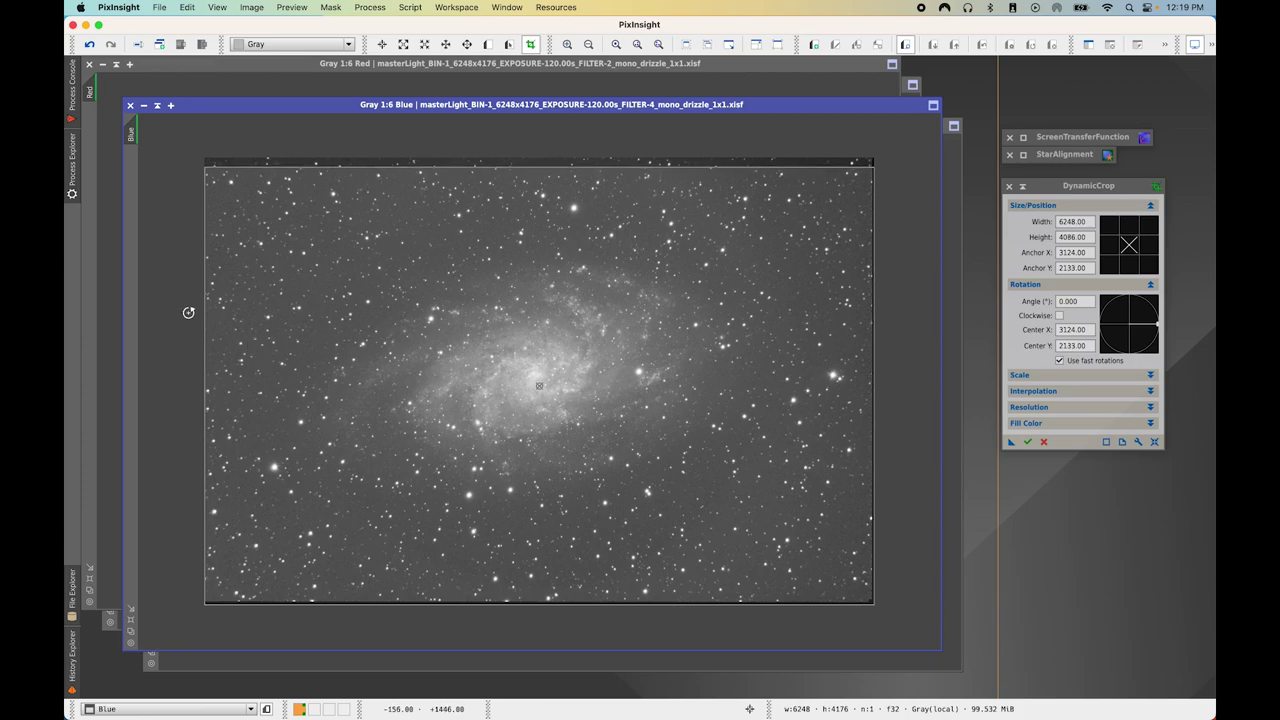
left_click_drag(203, 304, 214, 304)
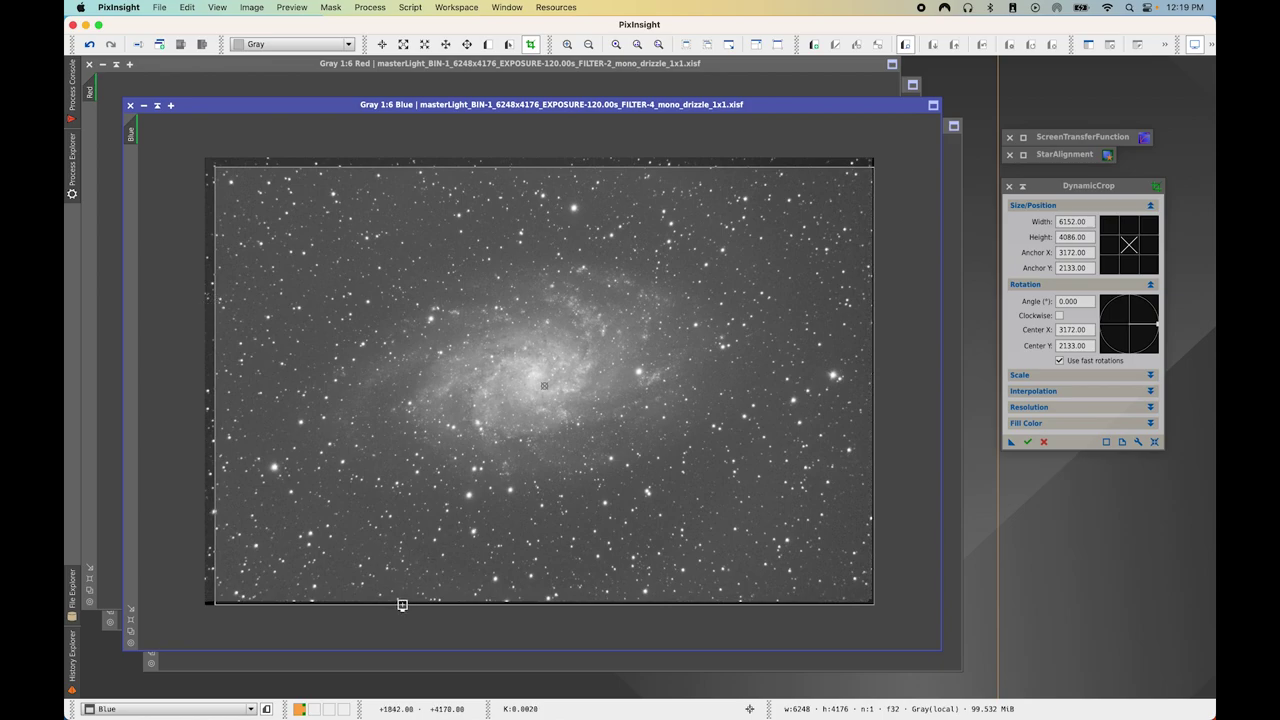
left_click_drag(398, 605, 398, 582)
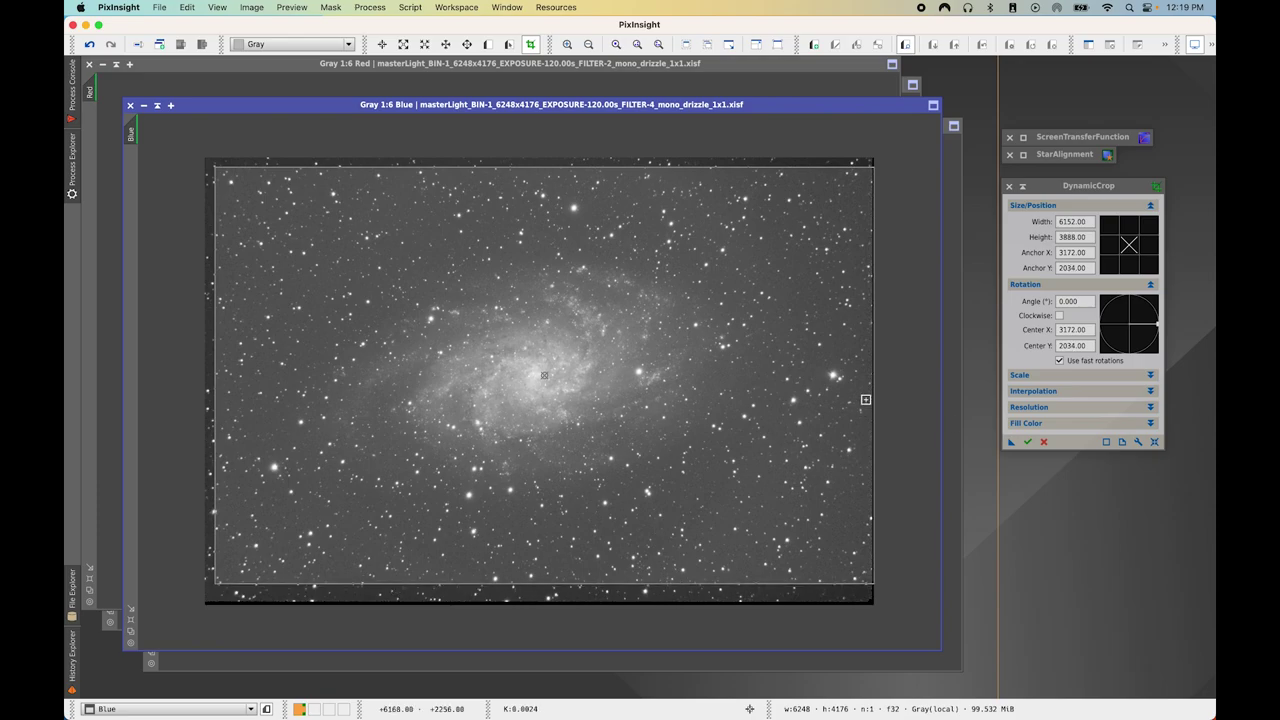
left_click_drag(872, 385, 860, 382)
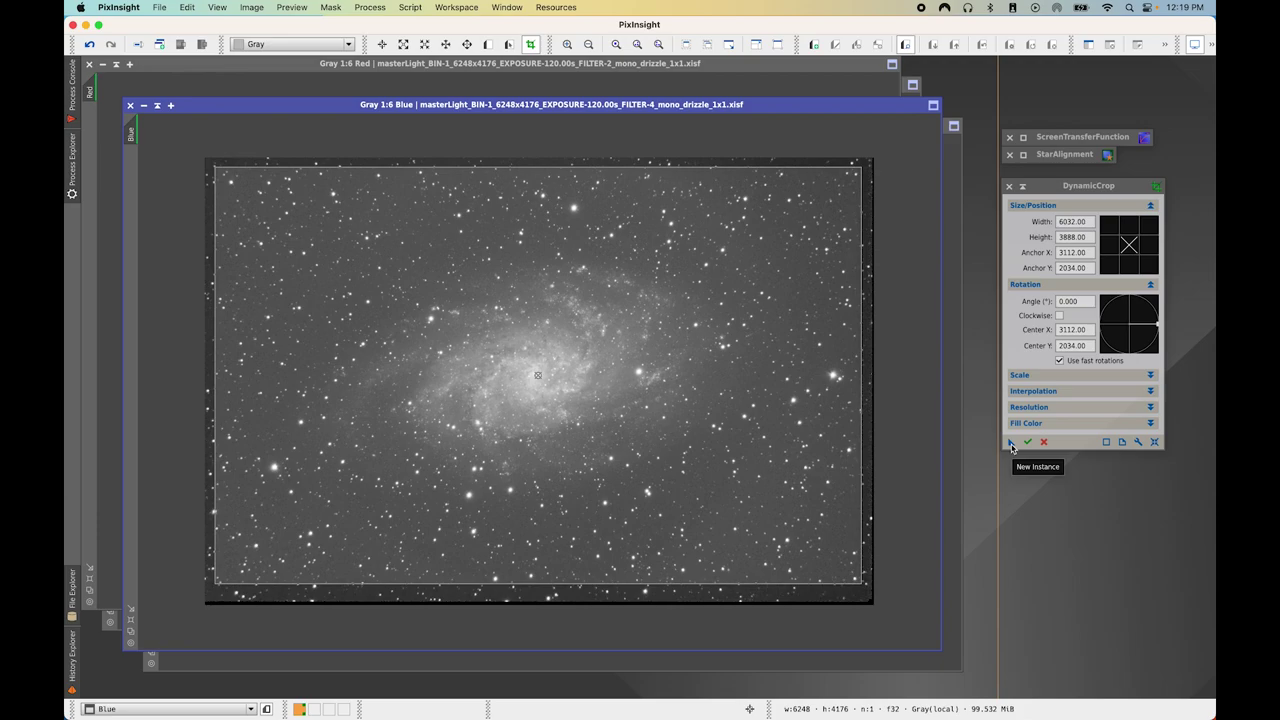
Save the crop settings as a reusable process icon, crop the Blue image, minimize it and close DynamicCrop
left_click_drag(1011, 447, 1013, 473)
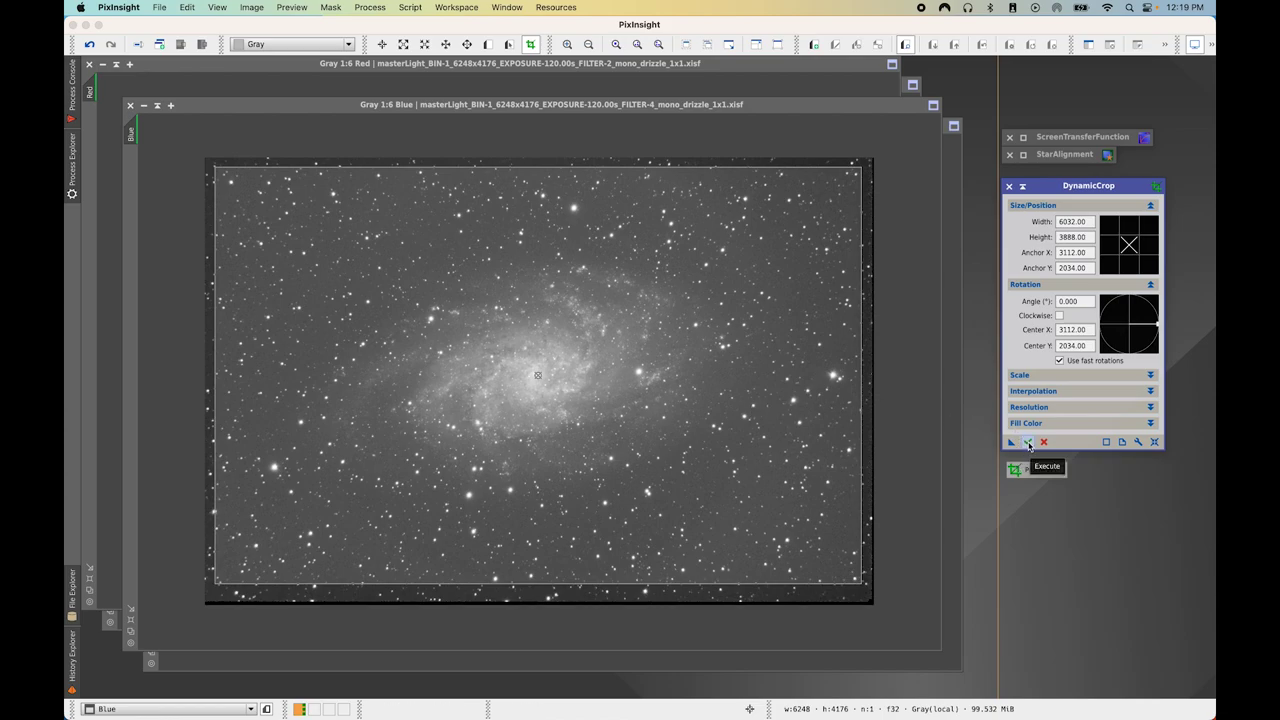
left_click(1028, 443)
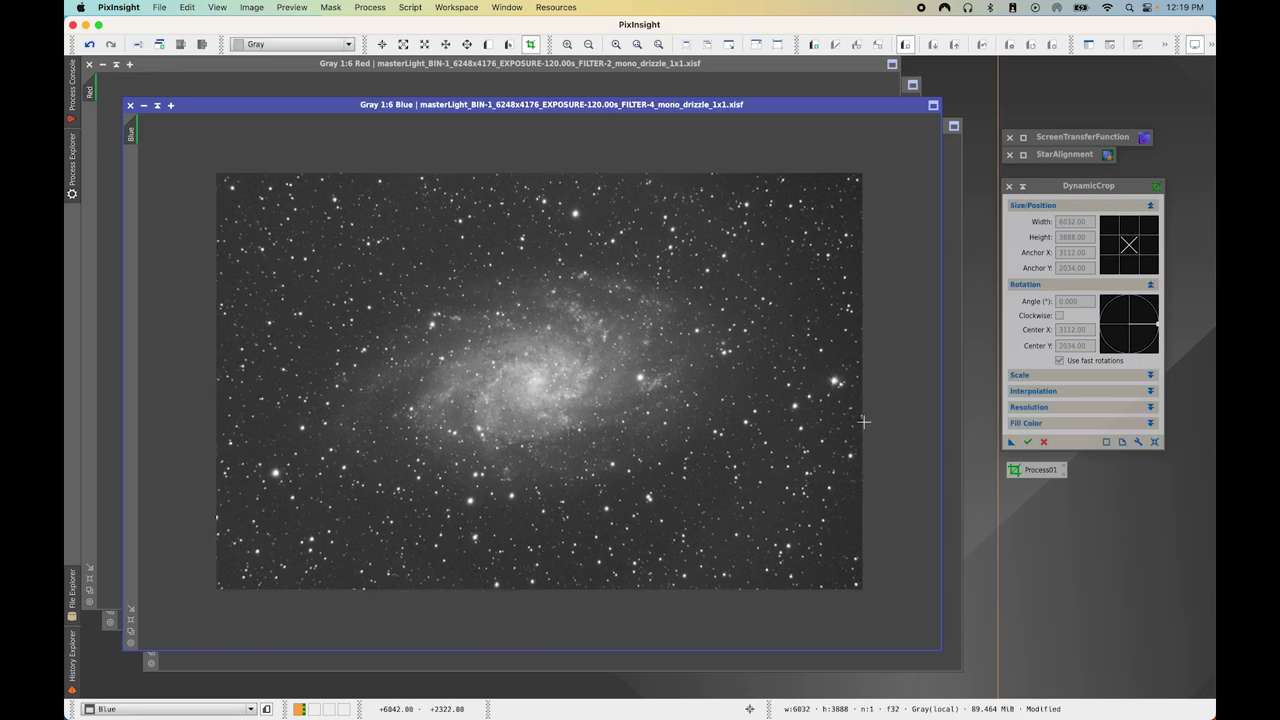
left_click(144, 107)
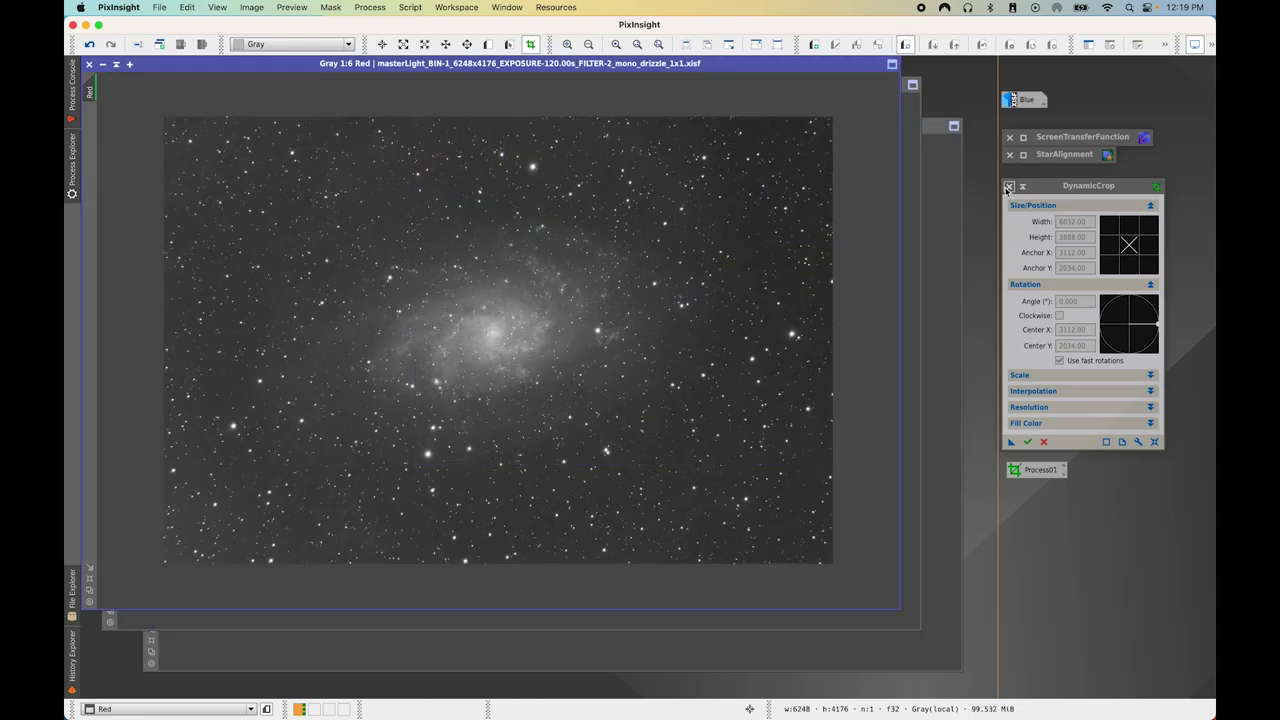
left_click(1009, 187)
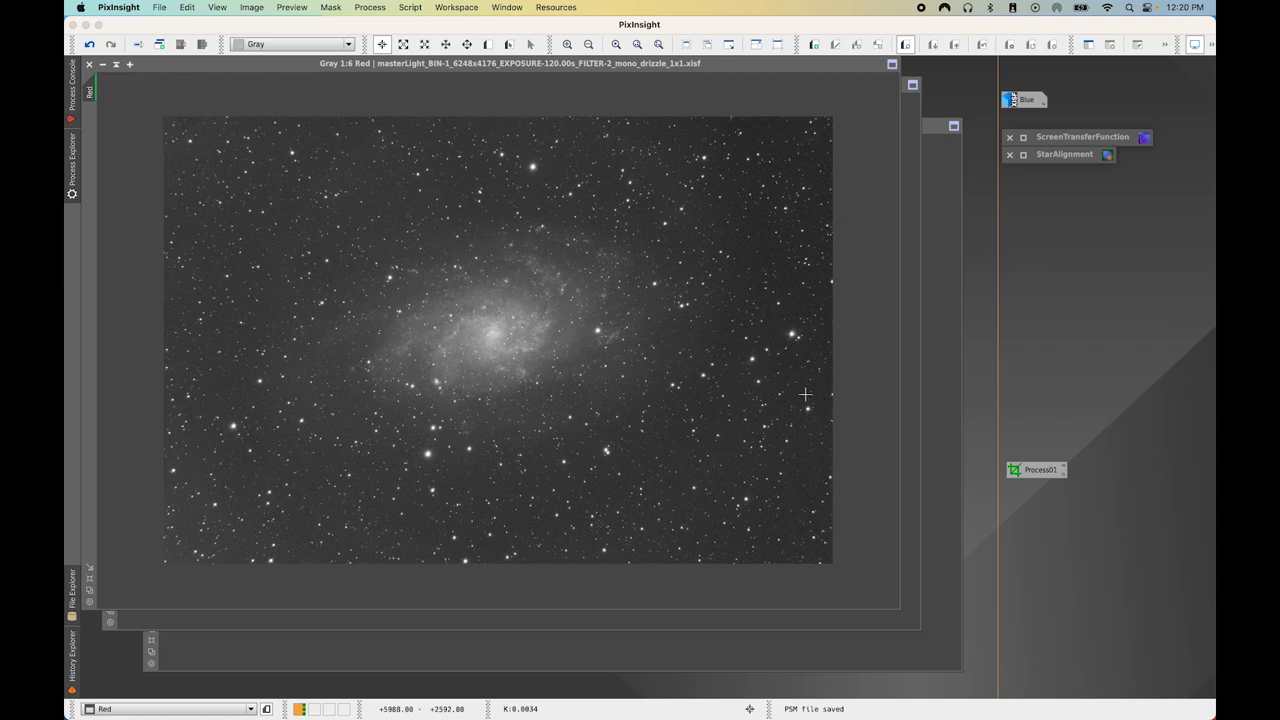
Apply the saved crop to the Red, Green and Ha images, minimizing Red and Green after cropping each
left_click_drag(1041, 477, 828, 497)
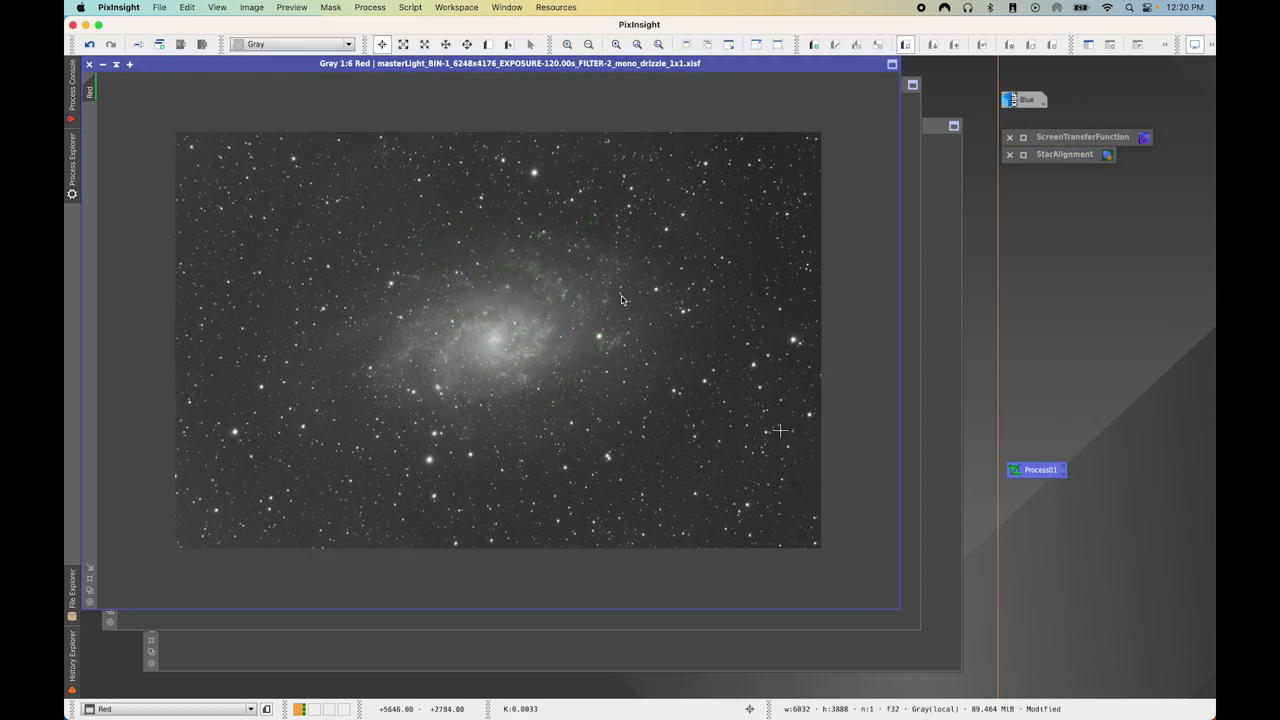
left_click(102, 64)
left_click(1037, 472)
left_click_drag(1037, 472, 590, 385)
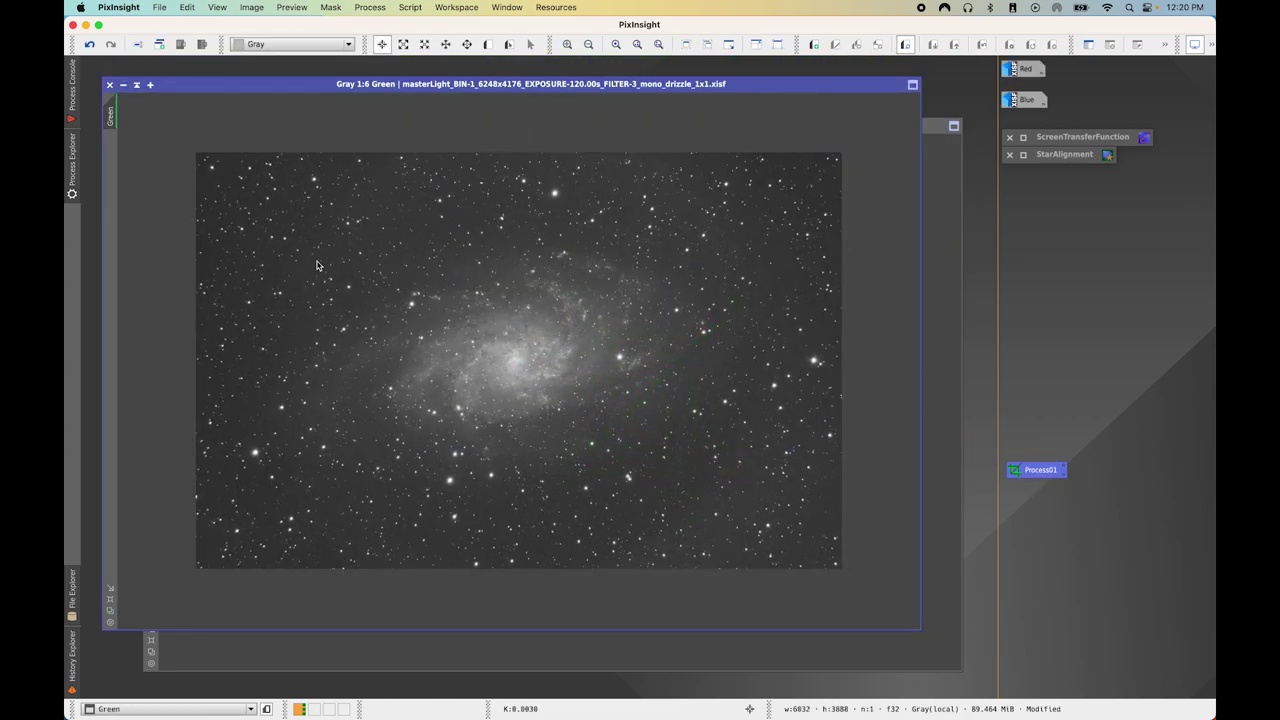
left_click(123, 84)
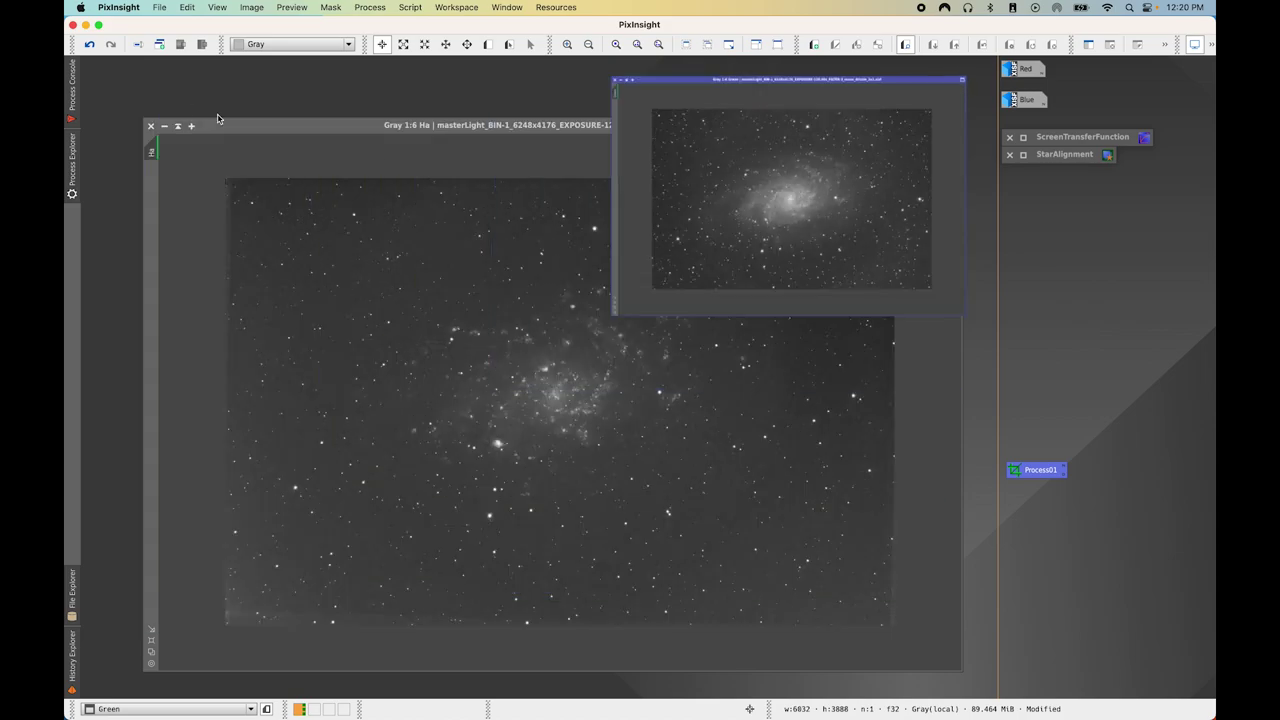
left_click_drag(1037, 470, 520, 426)
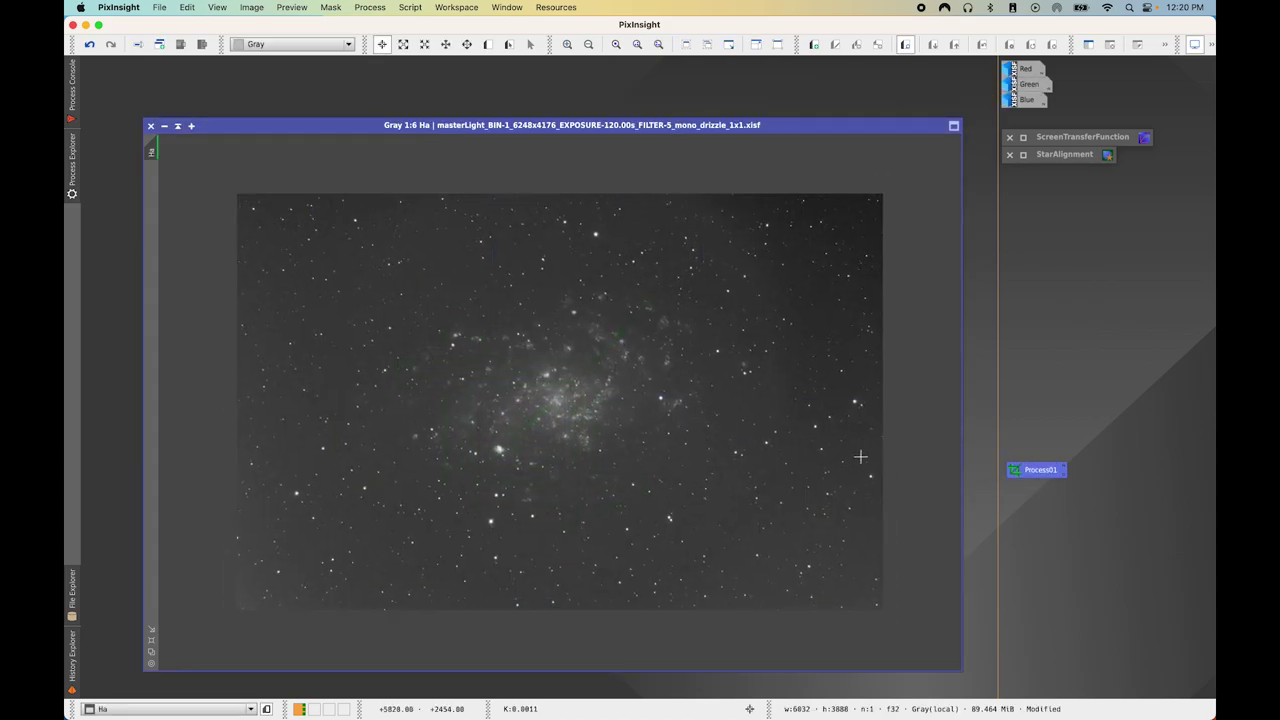
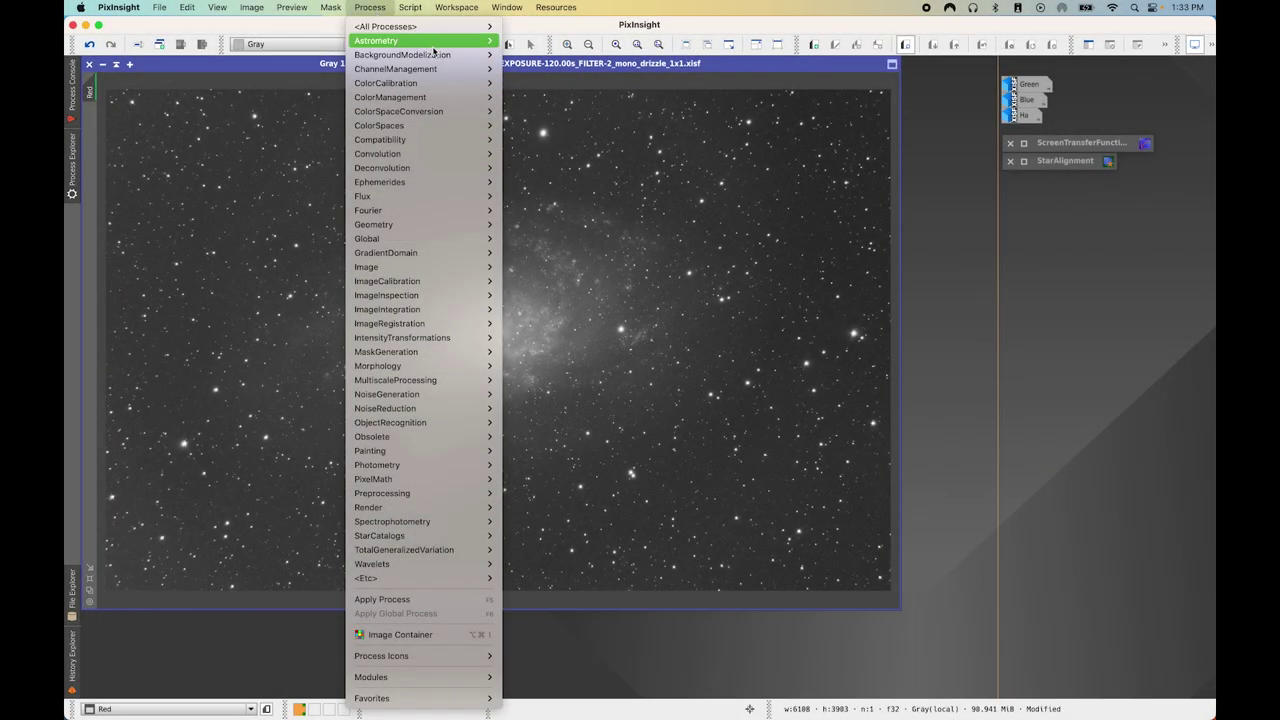
Start DynamicBackgroundExtraction on the Red image and generate background samples with 10 samples per row
mouse_move(452, 58)
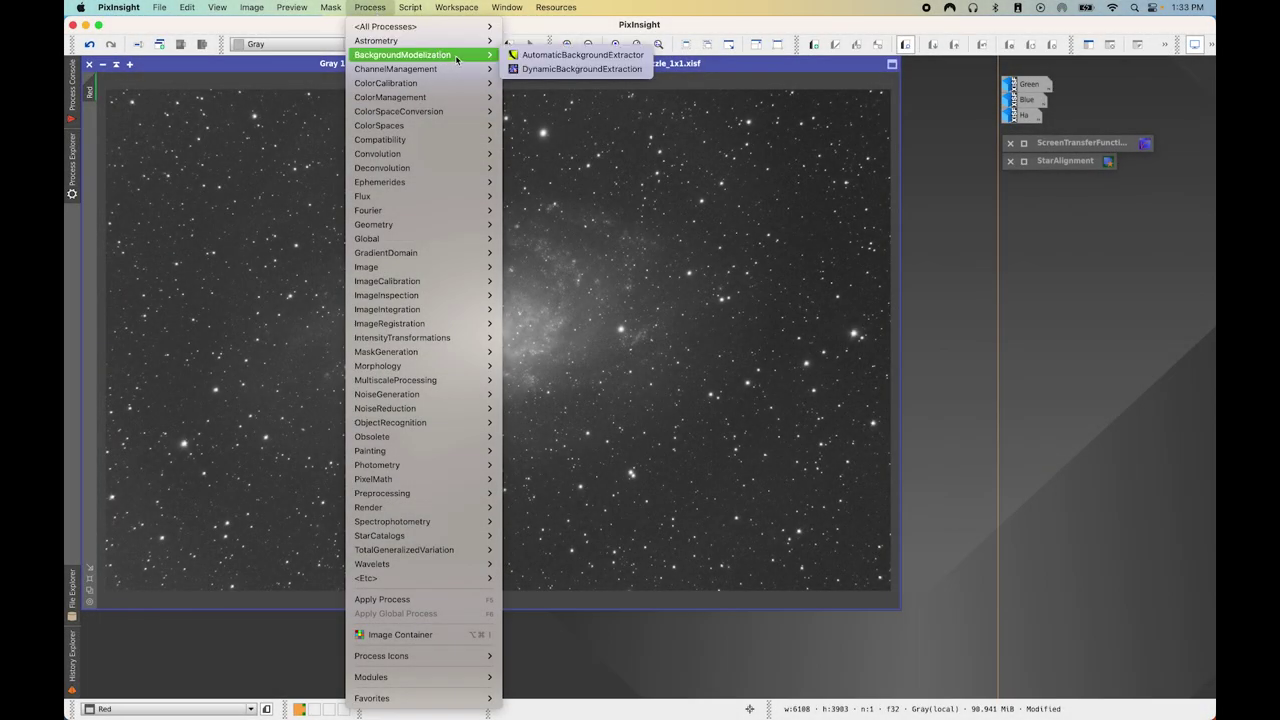
left_click(512, 70)
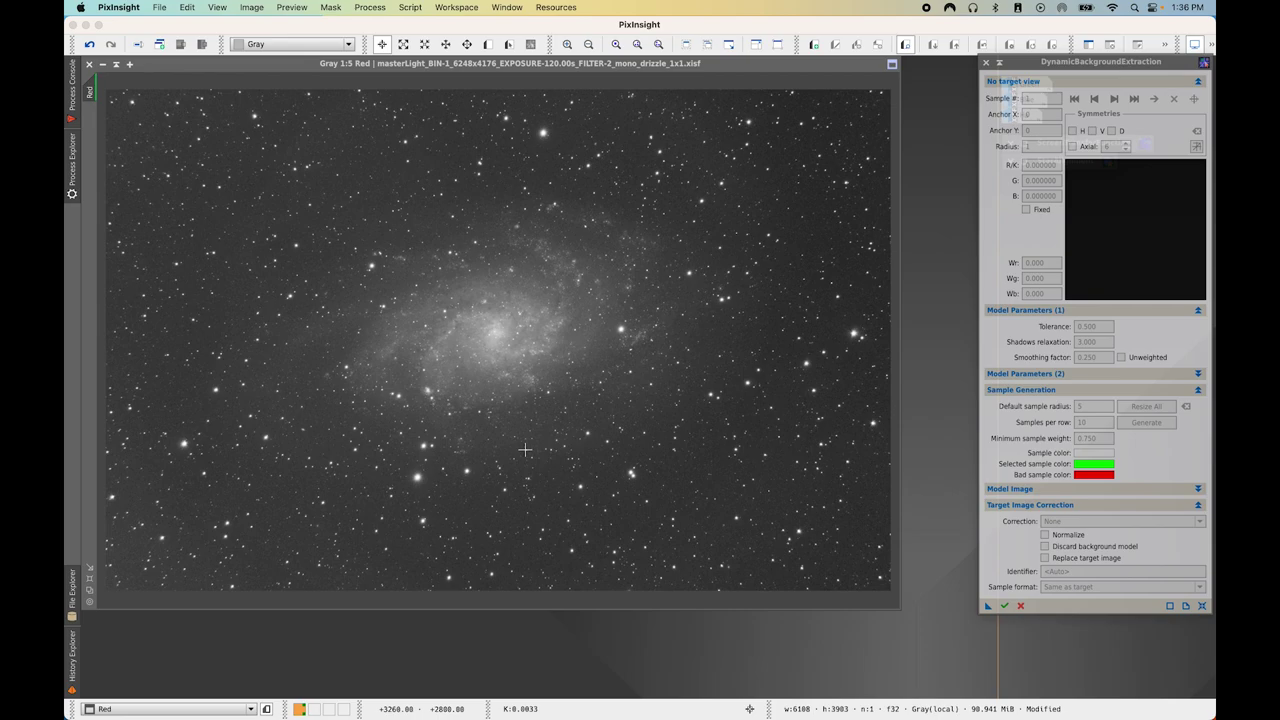
left_click(550, 328)
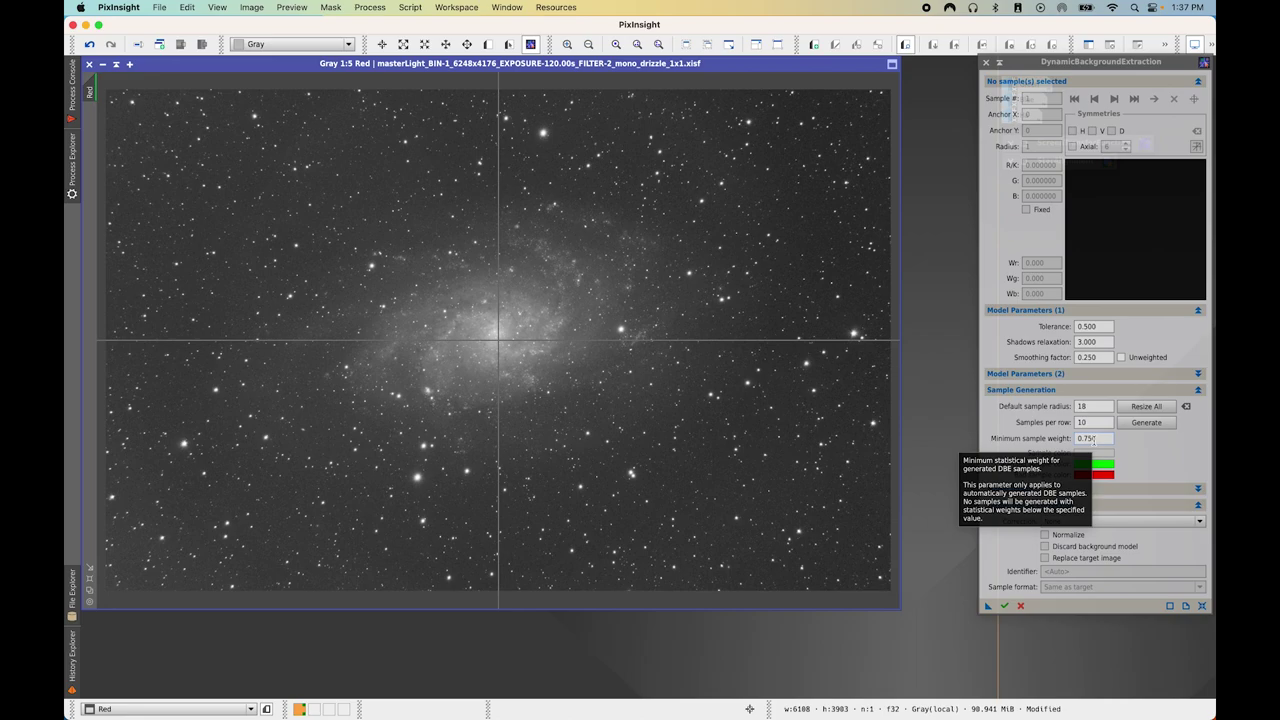
left_click(1160, 423)
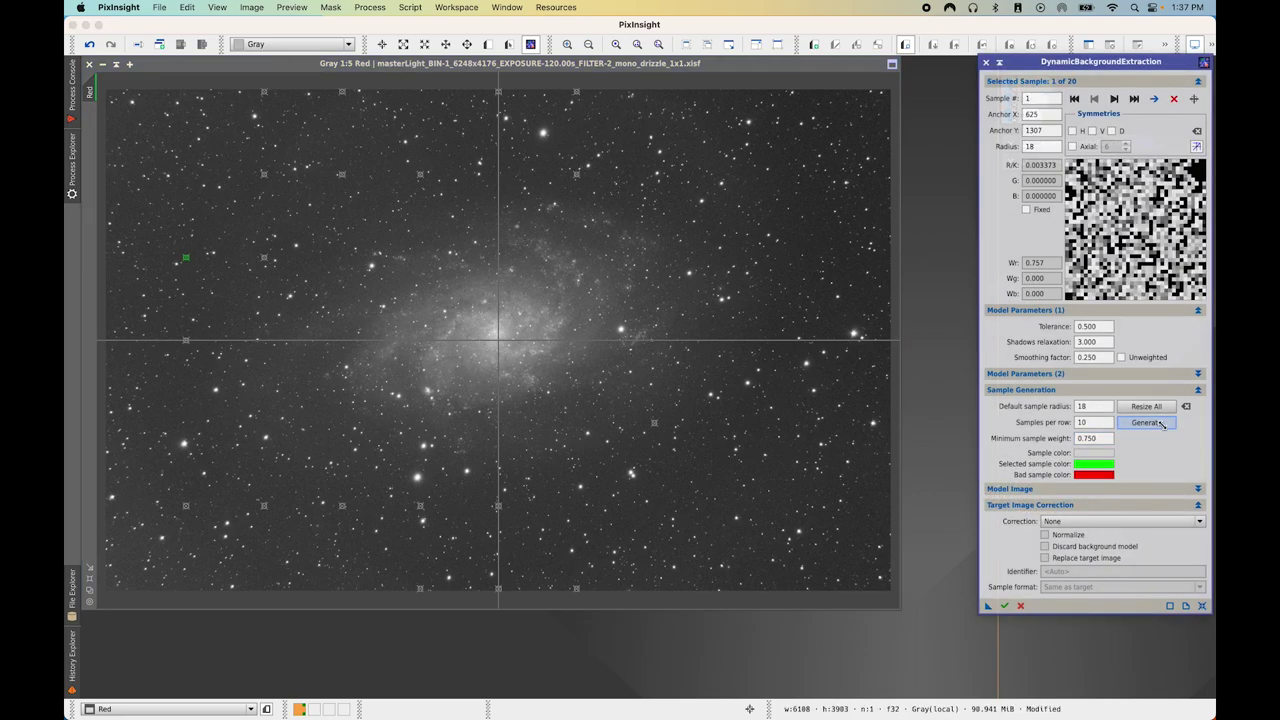
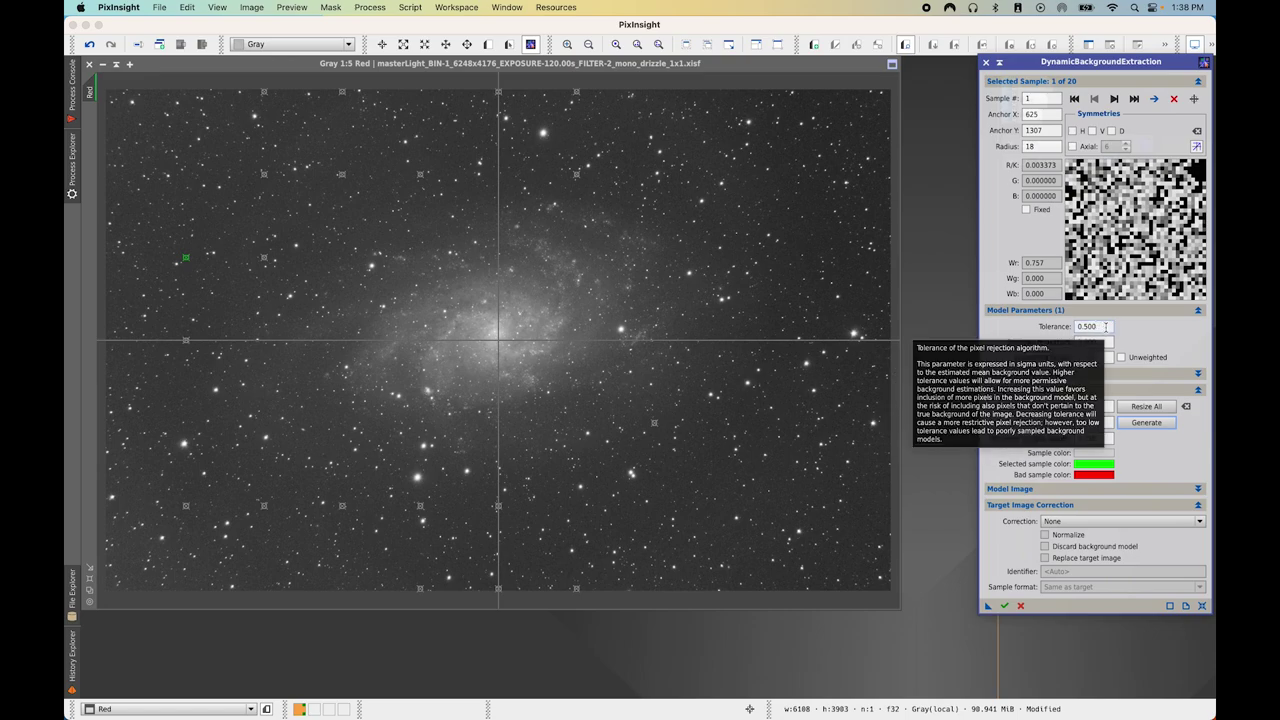
Set the model tolerance to 3 and shadows relaxation to 1.5, and regenerate the background samples
double_click(1105, 326)
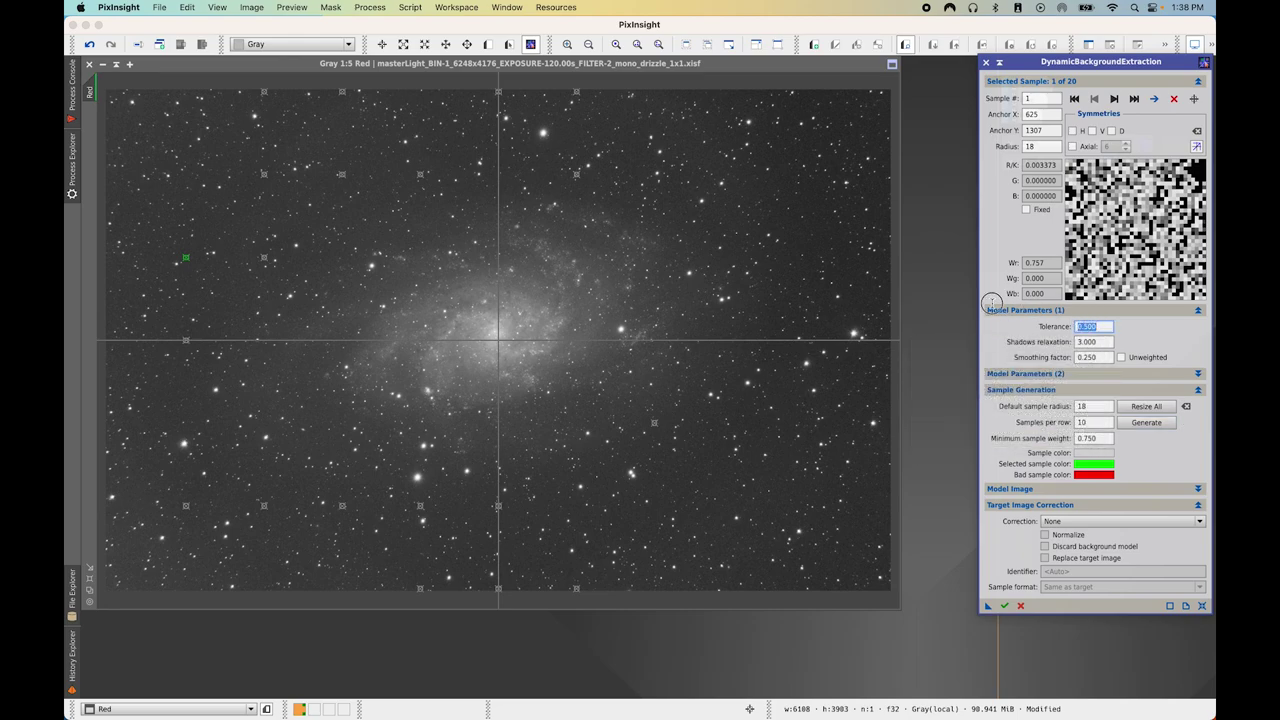
type("3")
key("Tab")
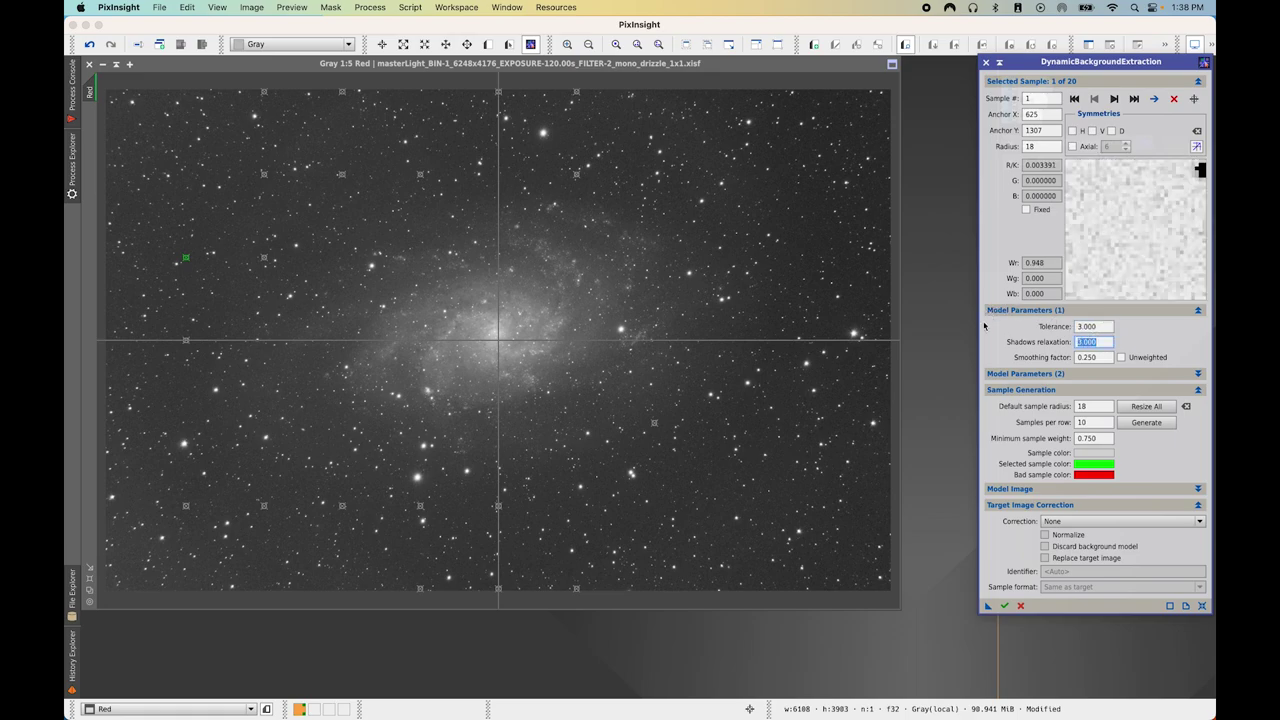
type("1.5")
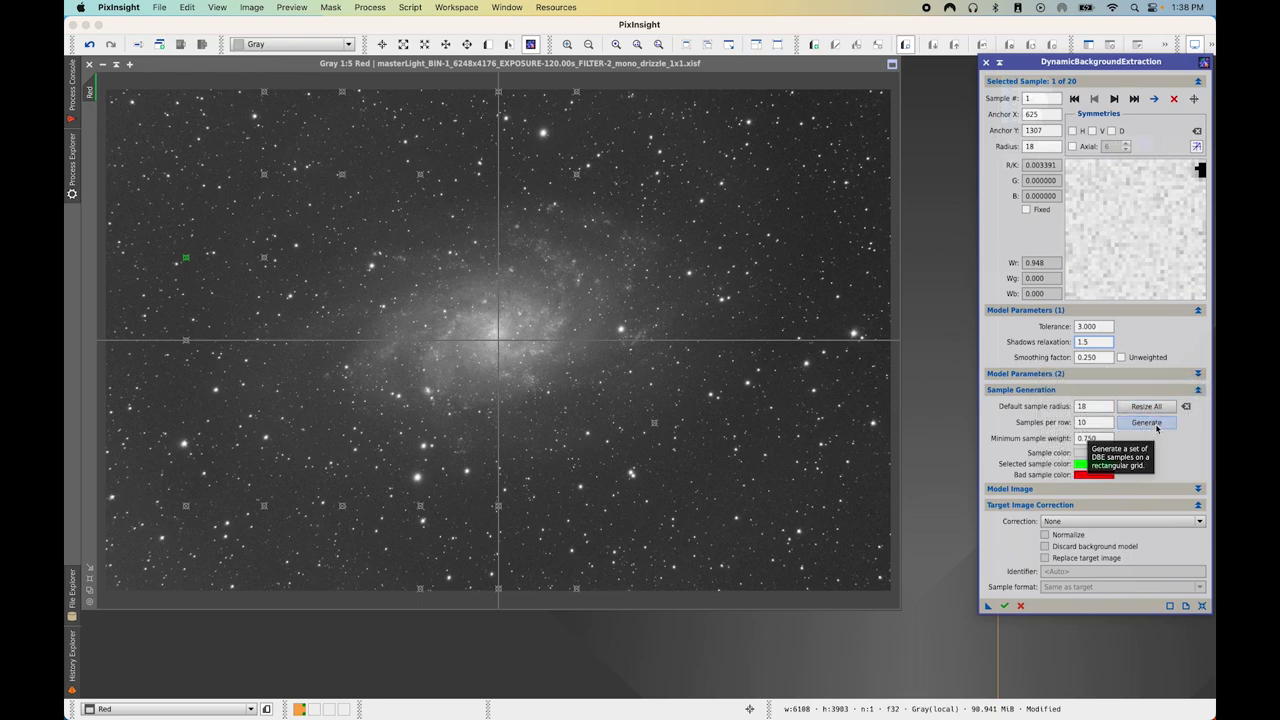
left_click(1147, 422)
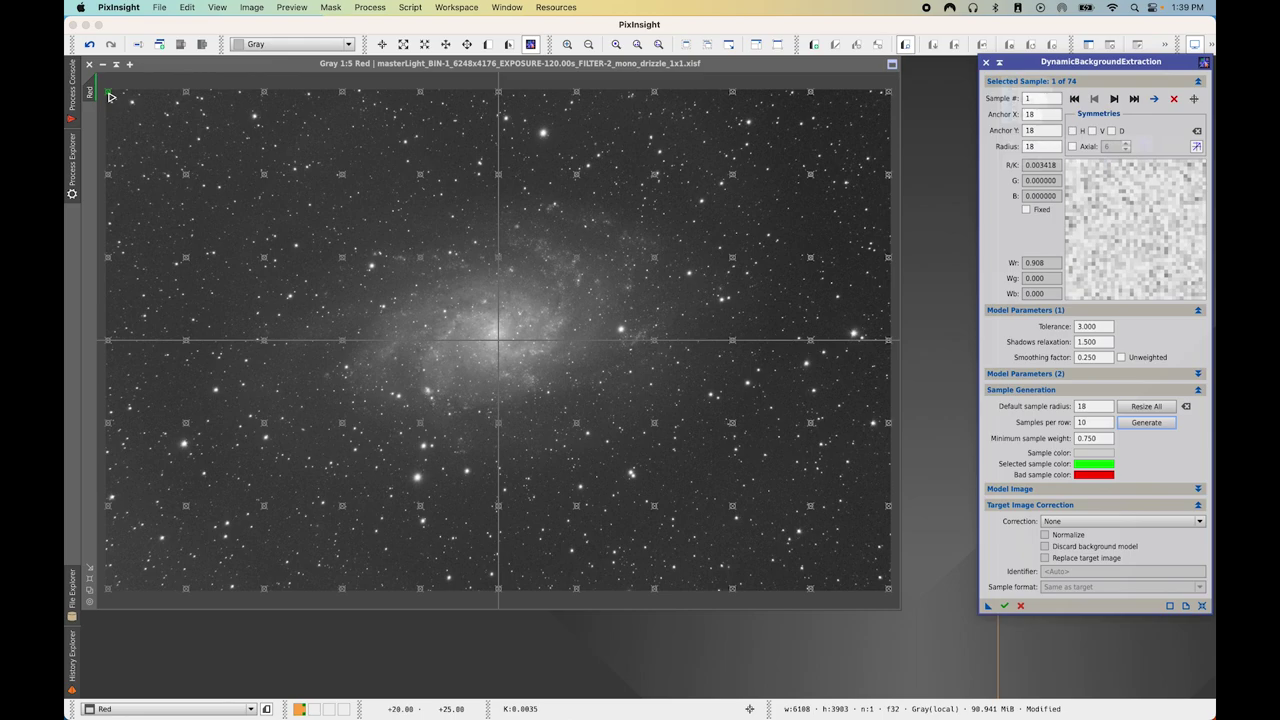
Check samples 2 to 6 in order and move sample 6 off its star to about anchor 23, 3265
left_click(1116, 99)
left_click(1116, 99)
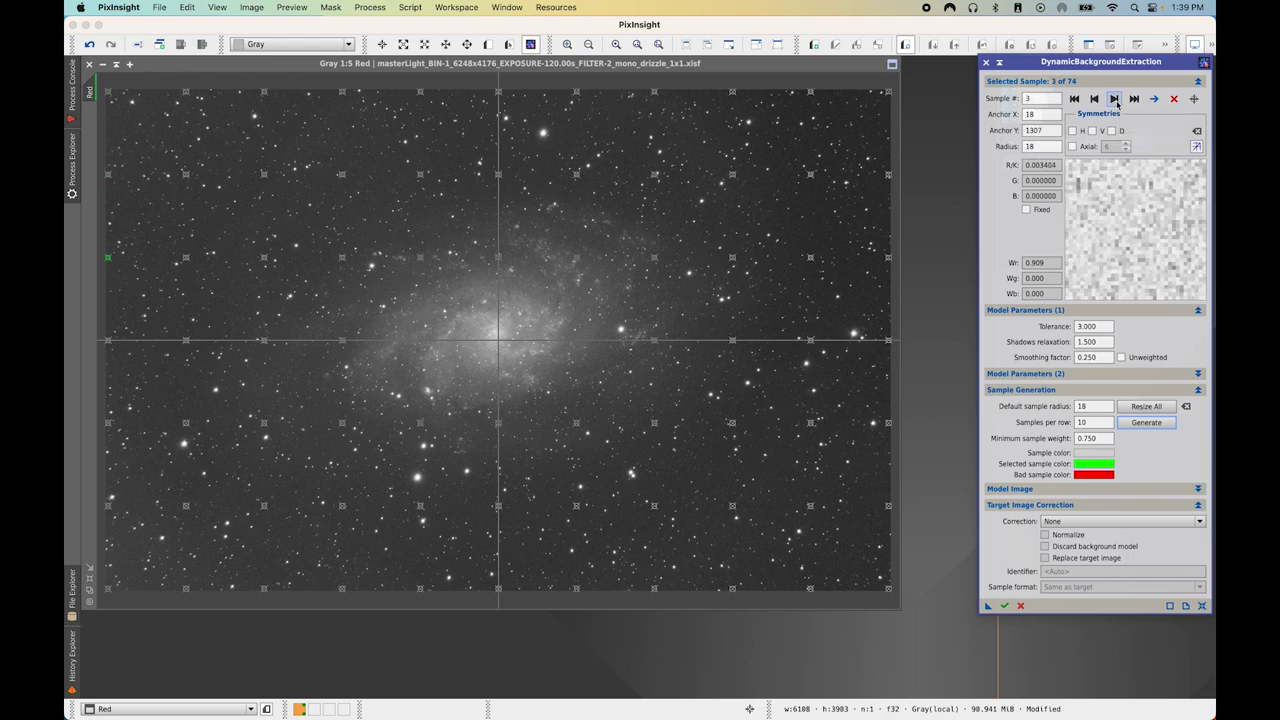
left_click(1116, 99)
left_click(1116, 99)
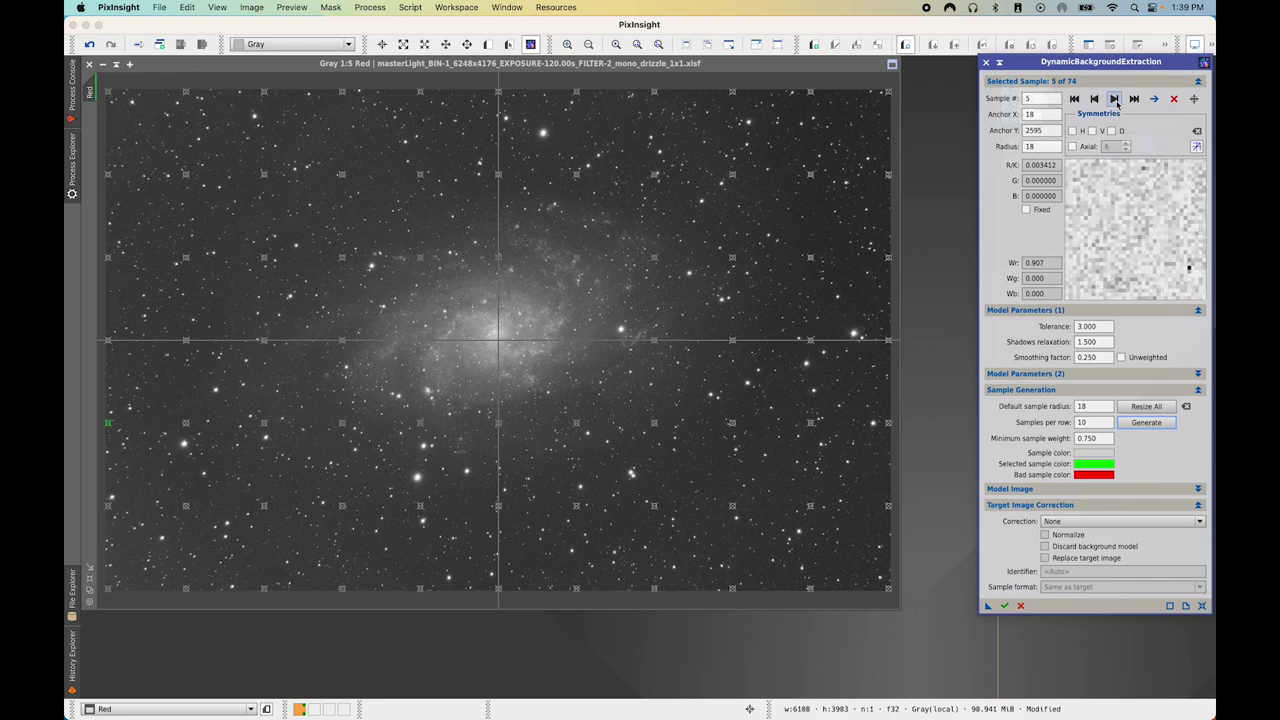
left_click(1116, 99)
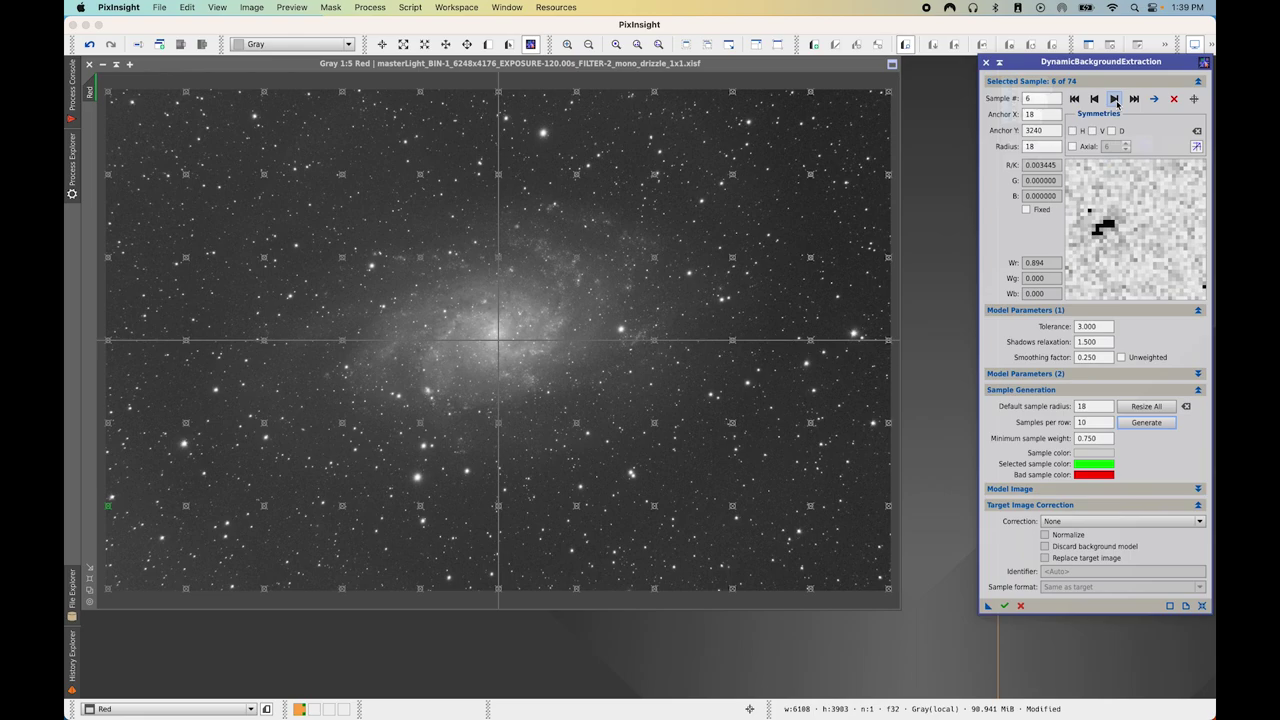
left_click(108, 507)
left_click_drag(108, 507, 110, 510)
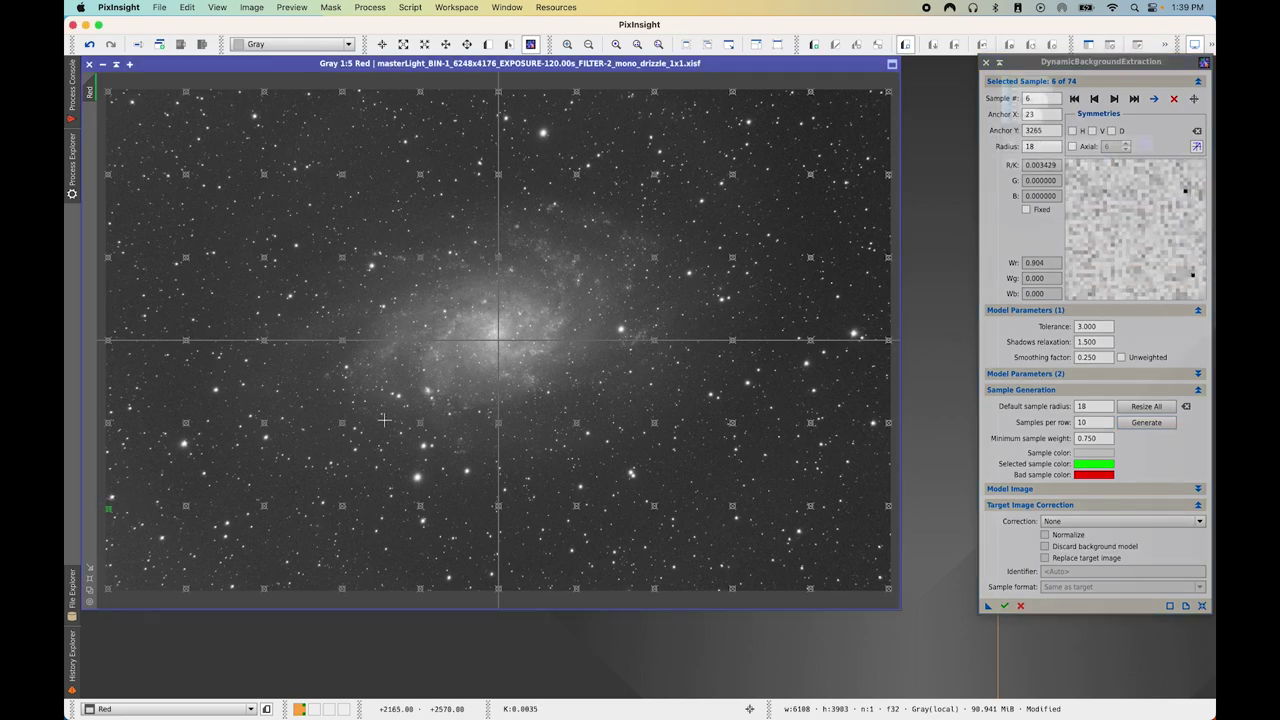
Check samples 7 to 10 and move sample 10 off its star to about anchor 615, 1307
left_click(1115, 99)
left_click(1115, 99)
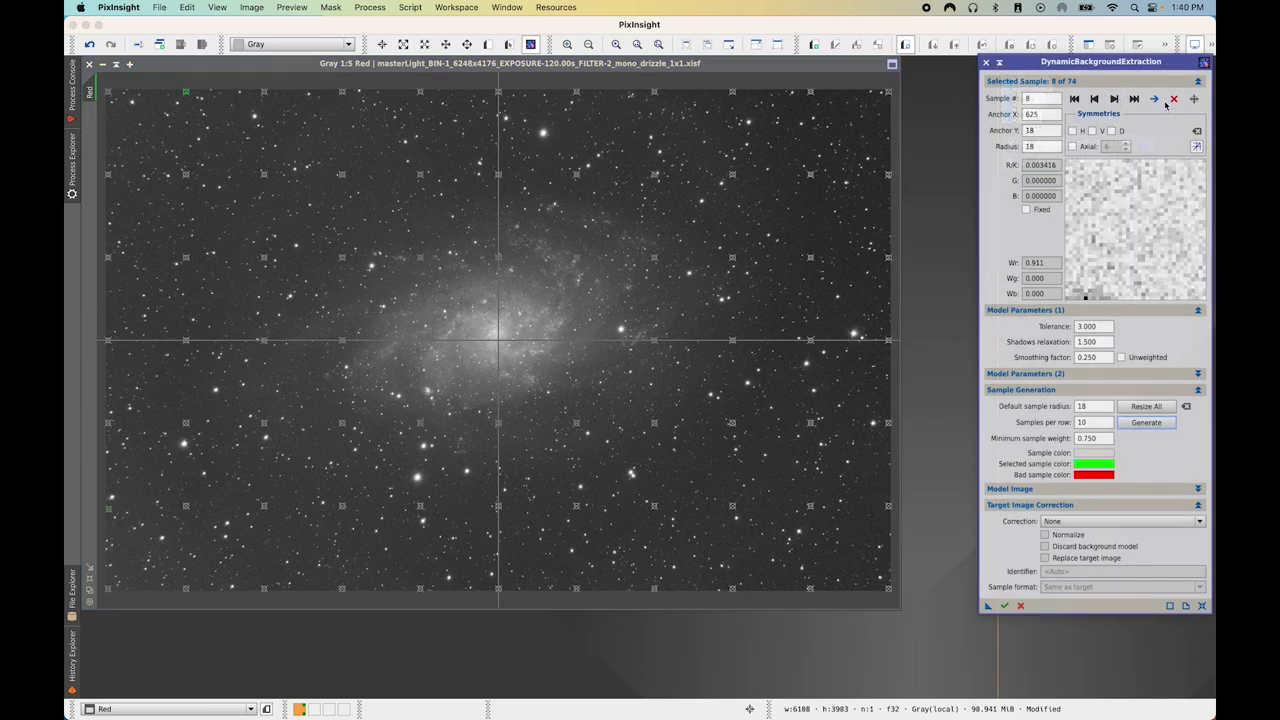
left_click(1116, 100)
left_click(1119, 100)
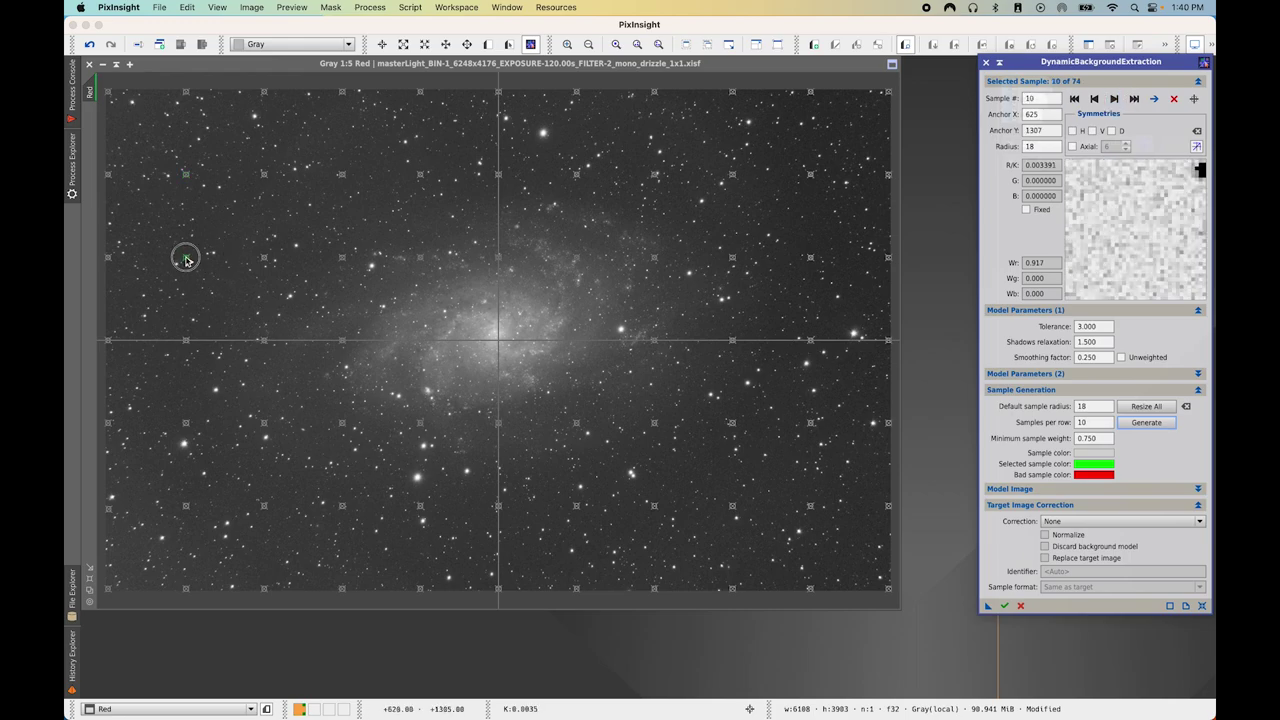
left_click_drag(182, 259, 180, 259)
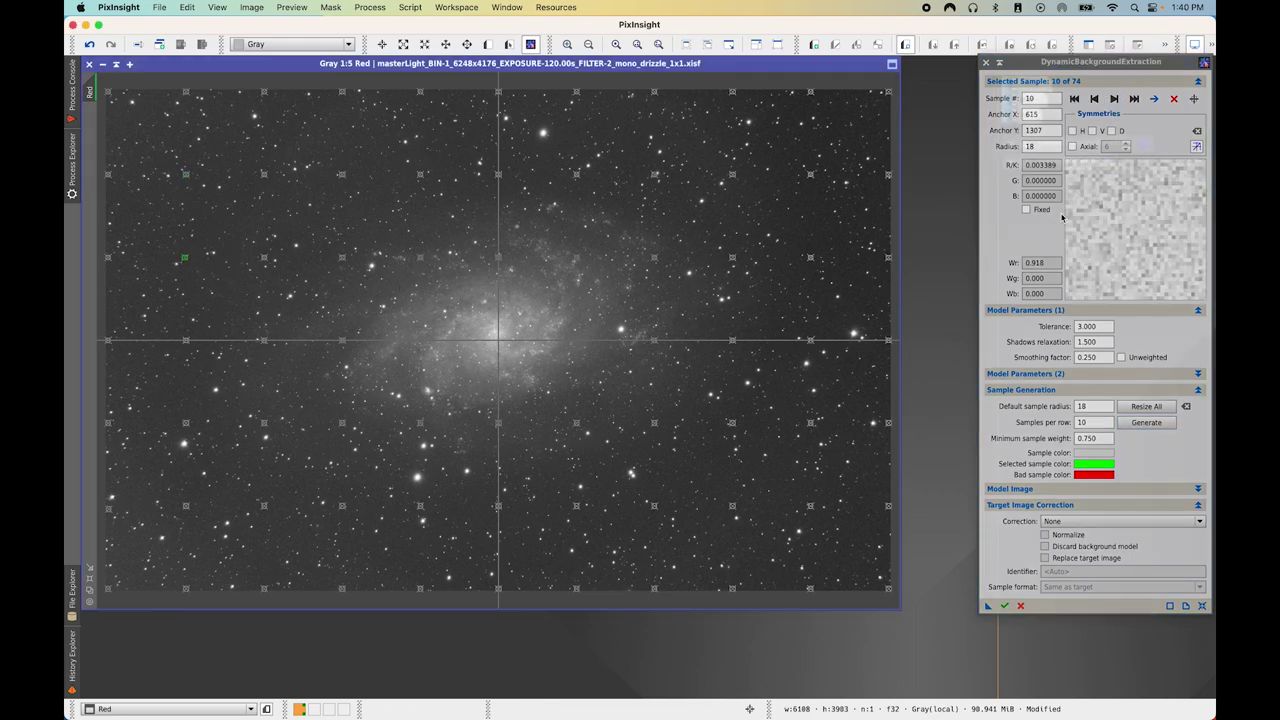
Check samples 11 and 12 and move sample 12 off its star to about anchor 640, 2590
left_click(1114, 99)
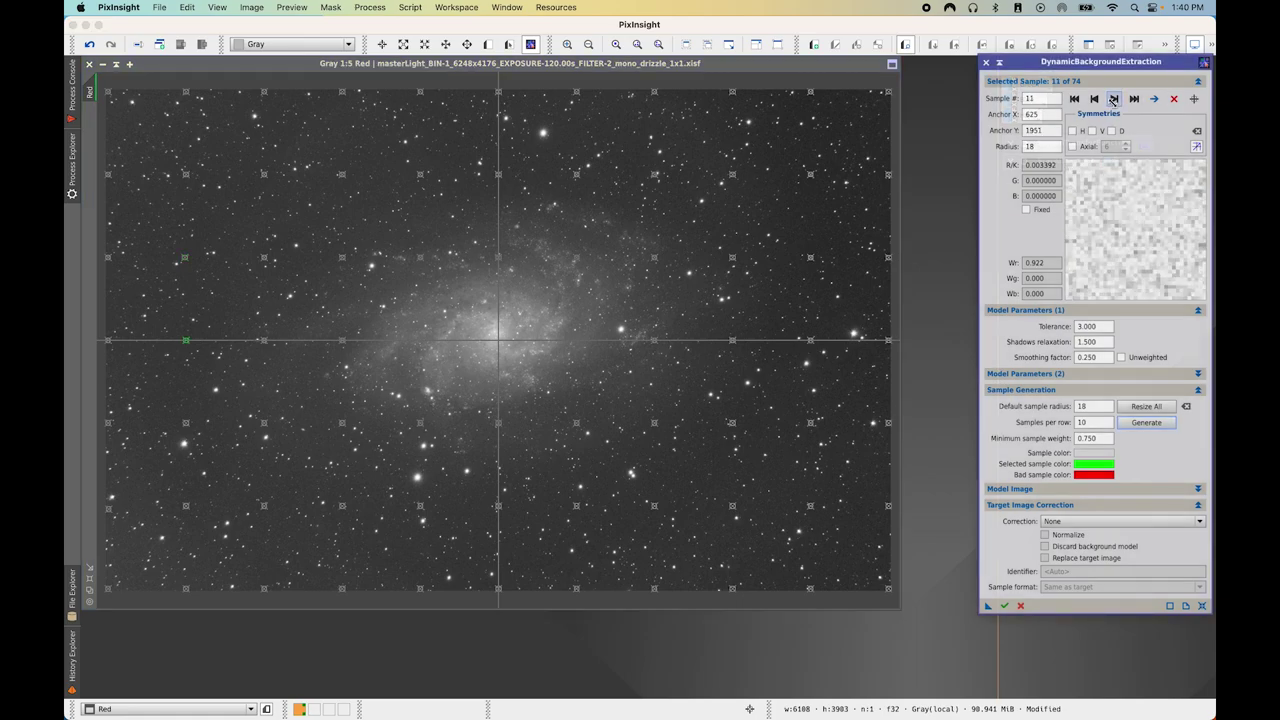
left_click(1114, 99)
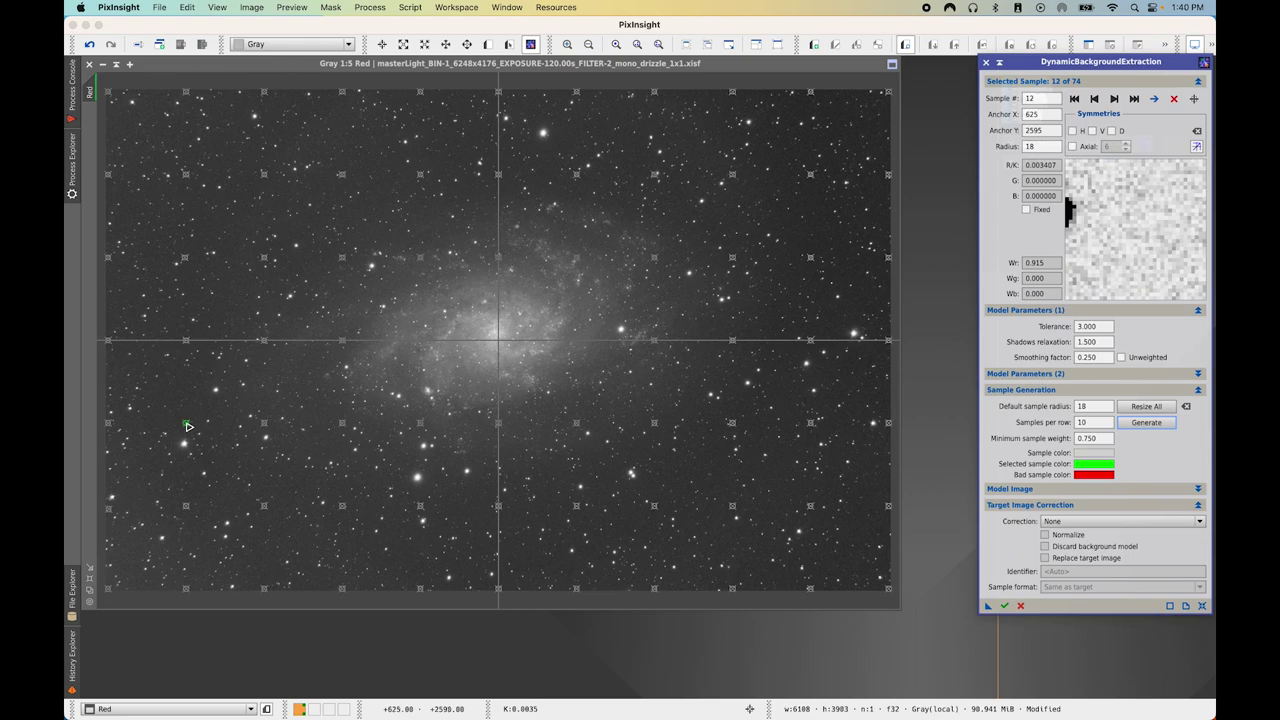
left_click_drag(188, 427, 191, 426)
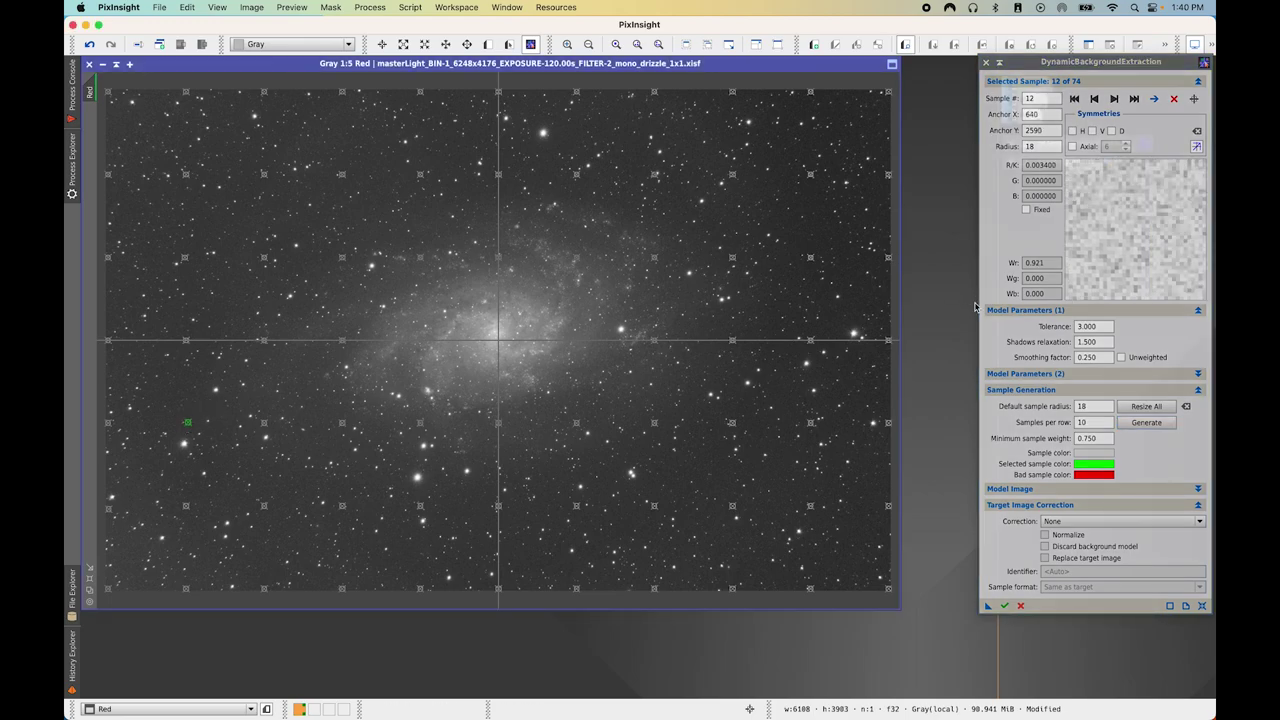
Check samples 13 to 18 and delete sample 18, which lies over a star near the galaxy's outer edge
left_click(1114, 99)
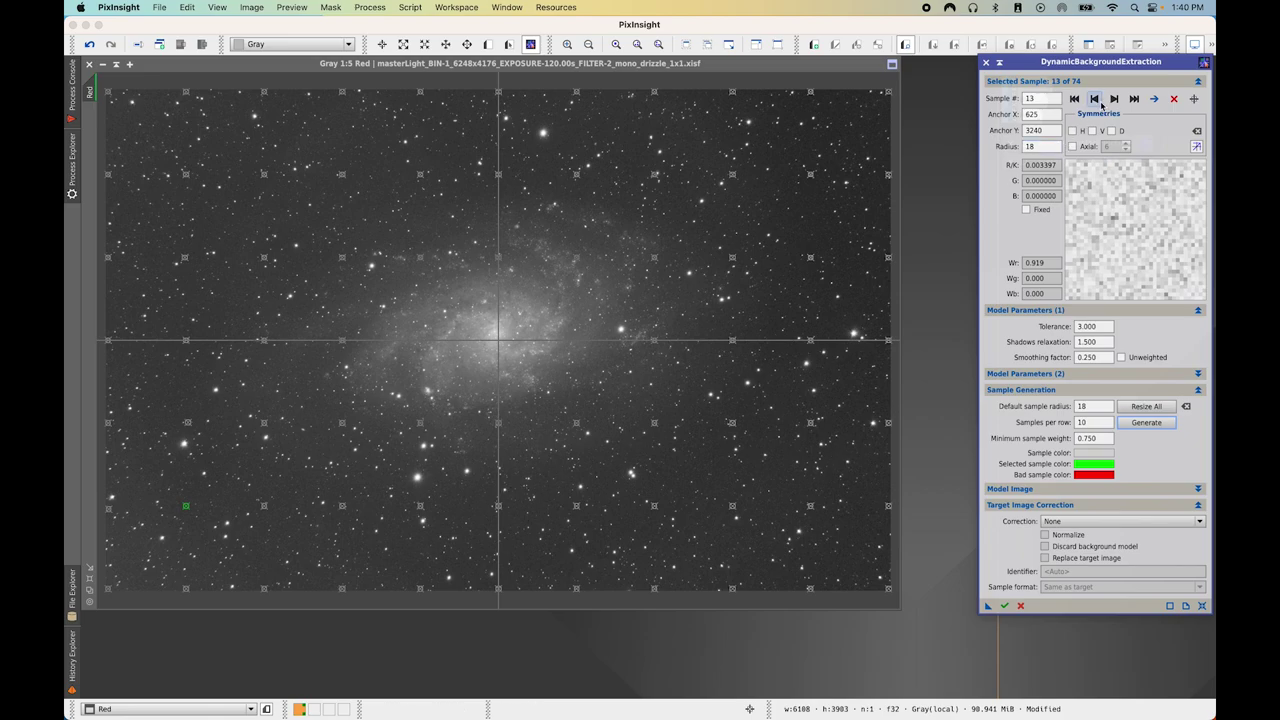
left_click(1114, 99)
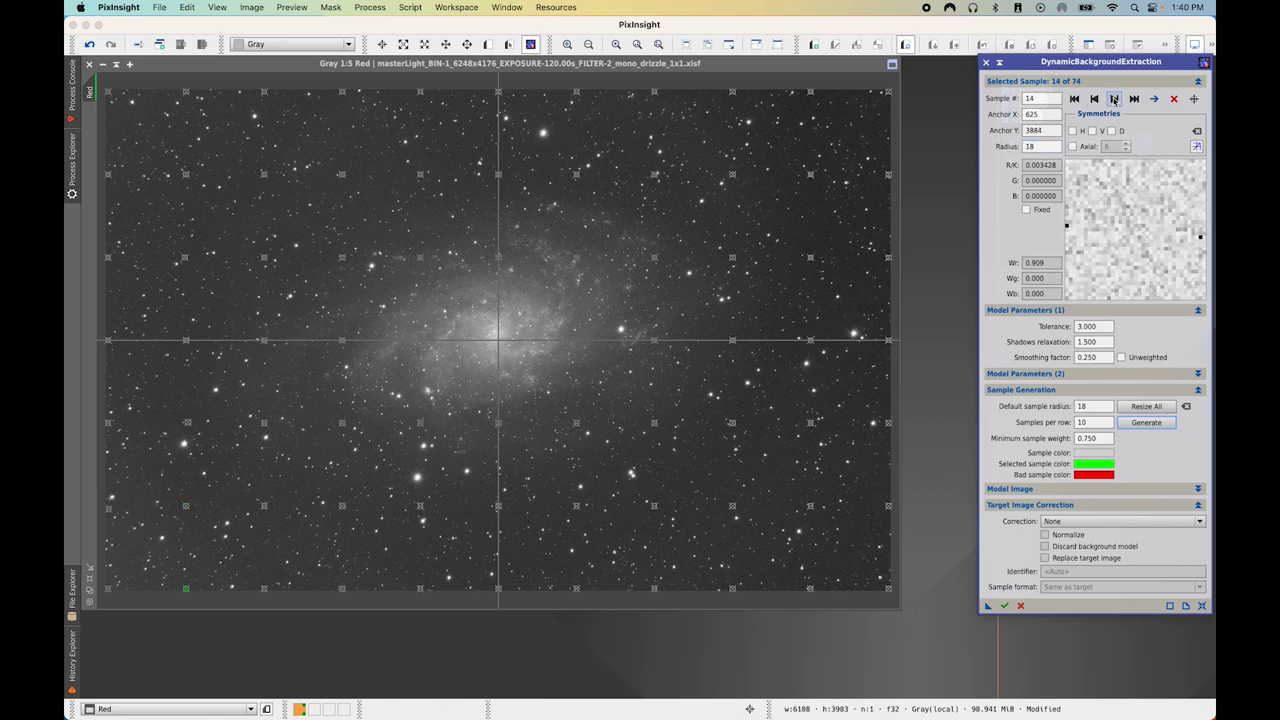
left_click(1114, 99)
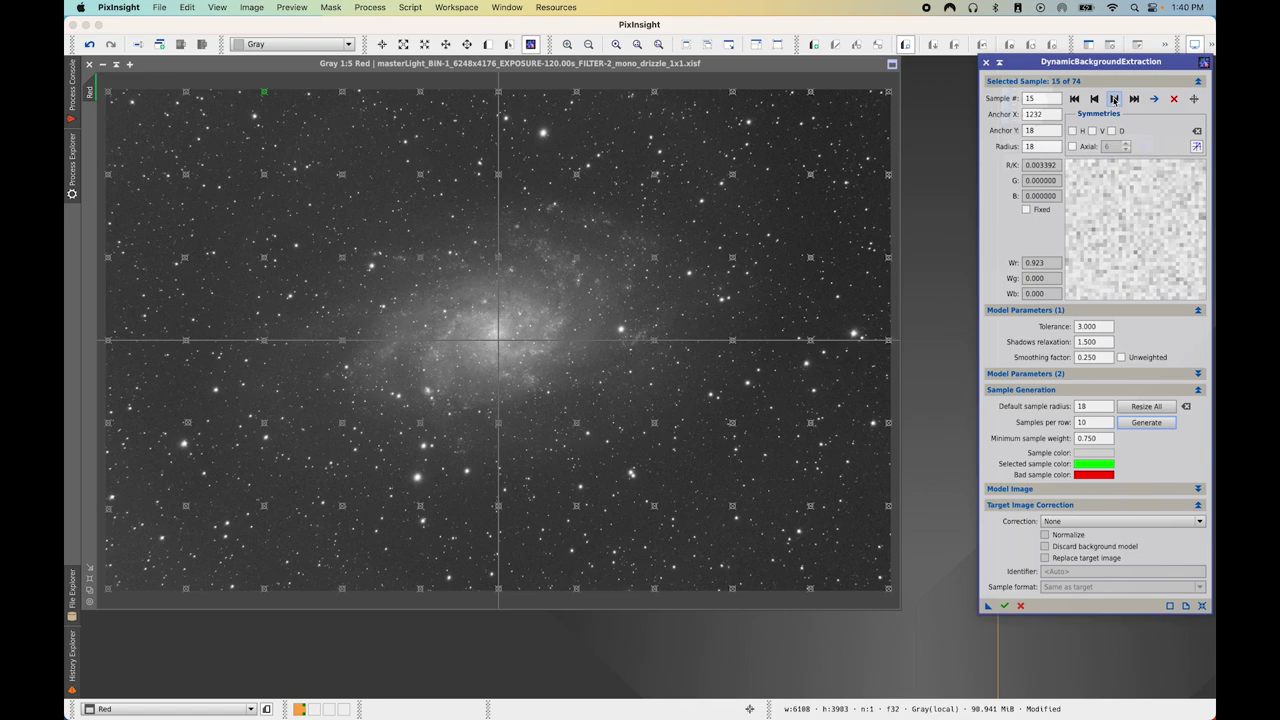
left_click(1114, 99)
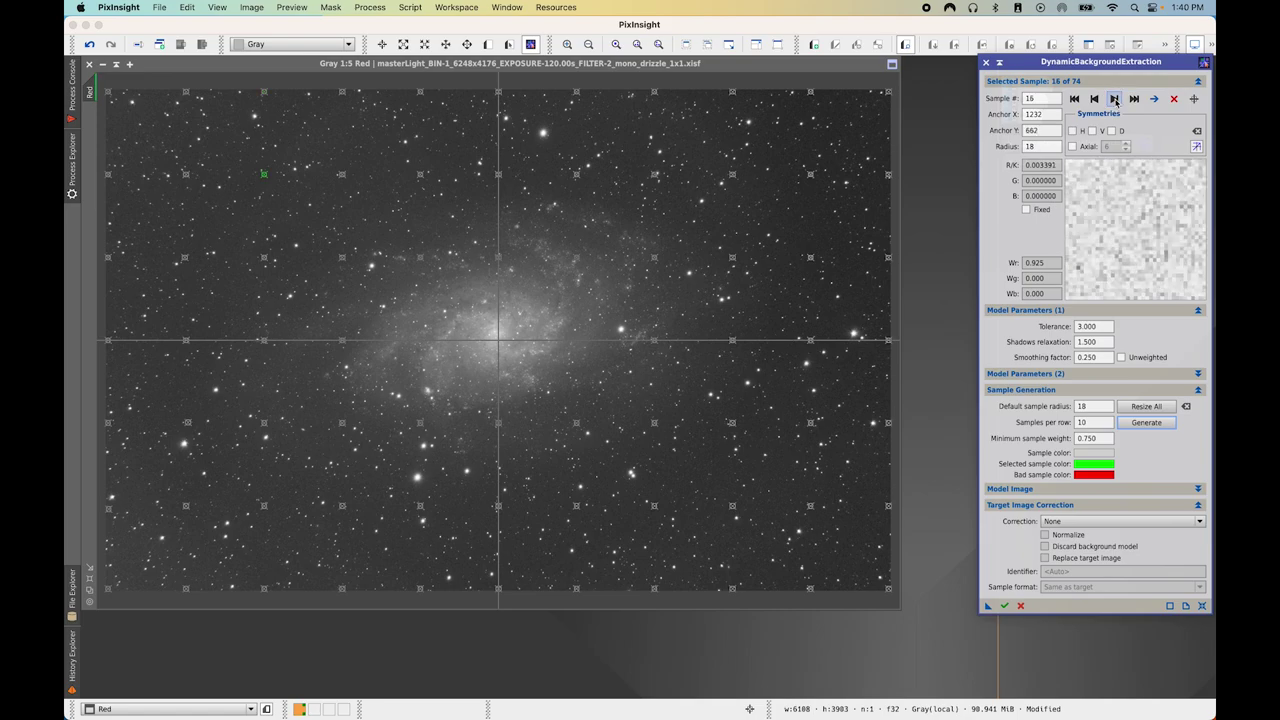
left_click(1114, 99)
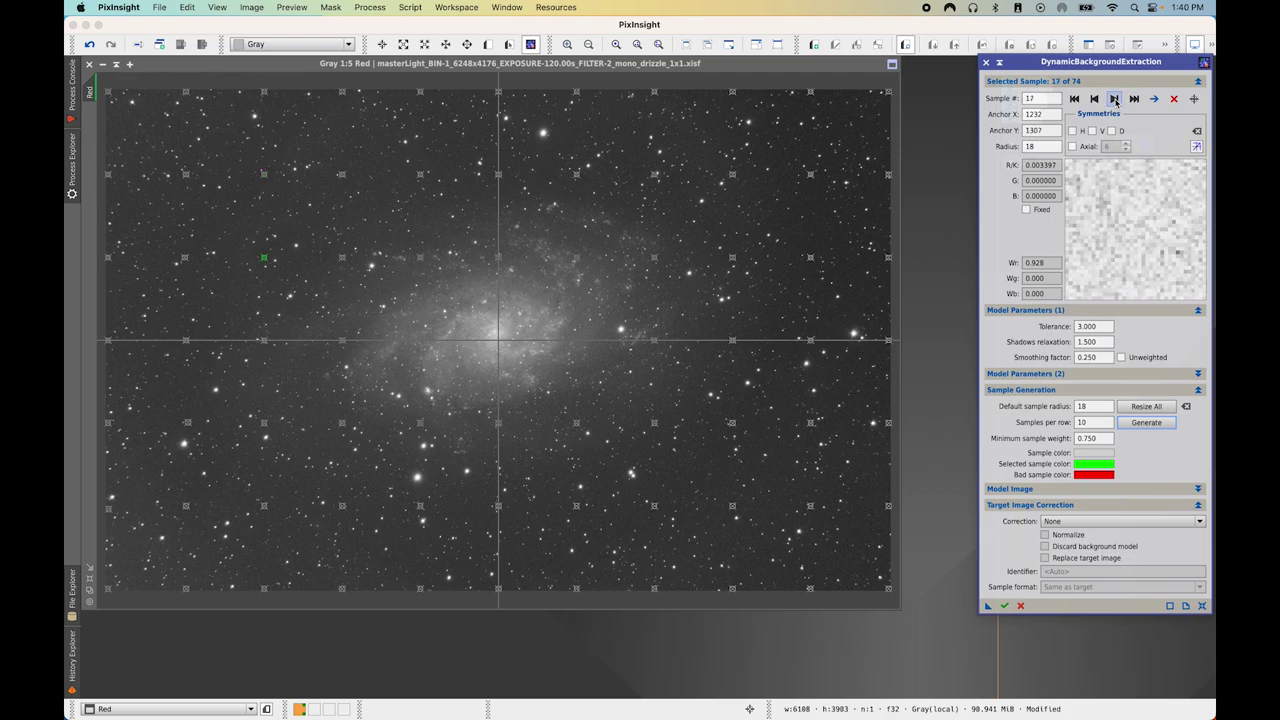
left_click(1114, 99)
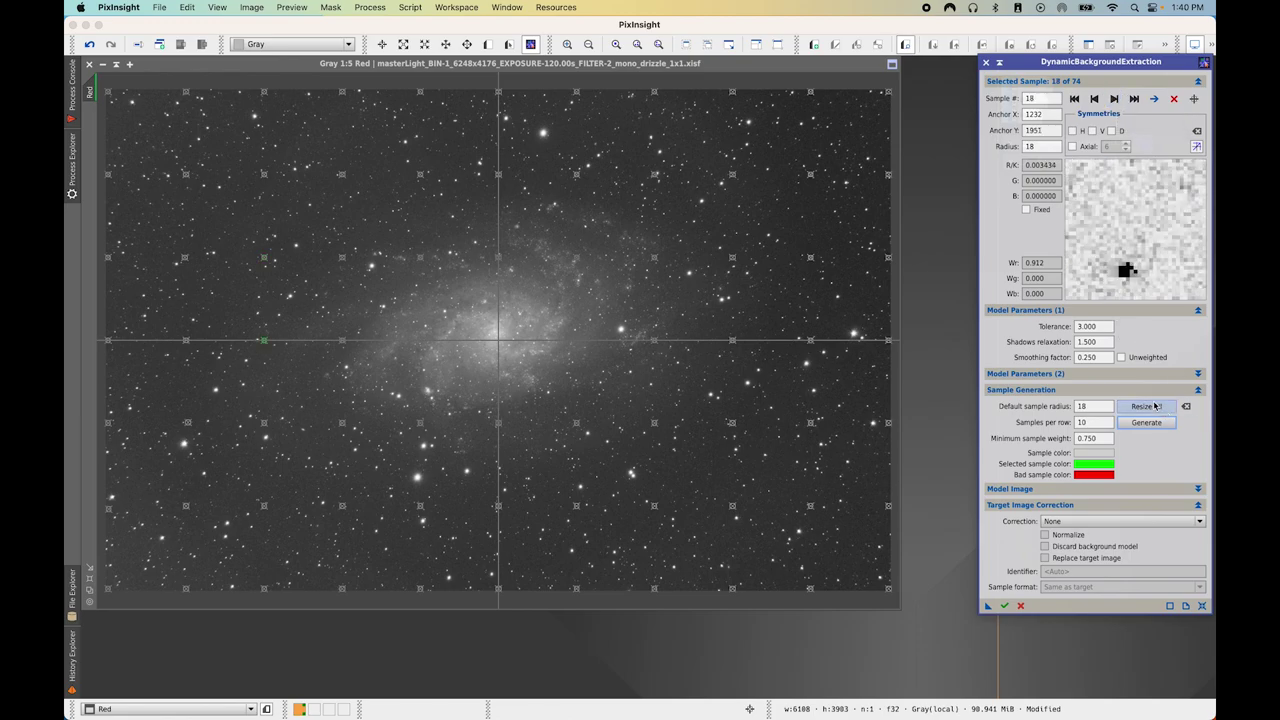
left_click(1174, 100)
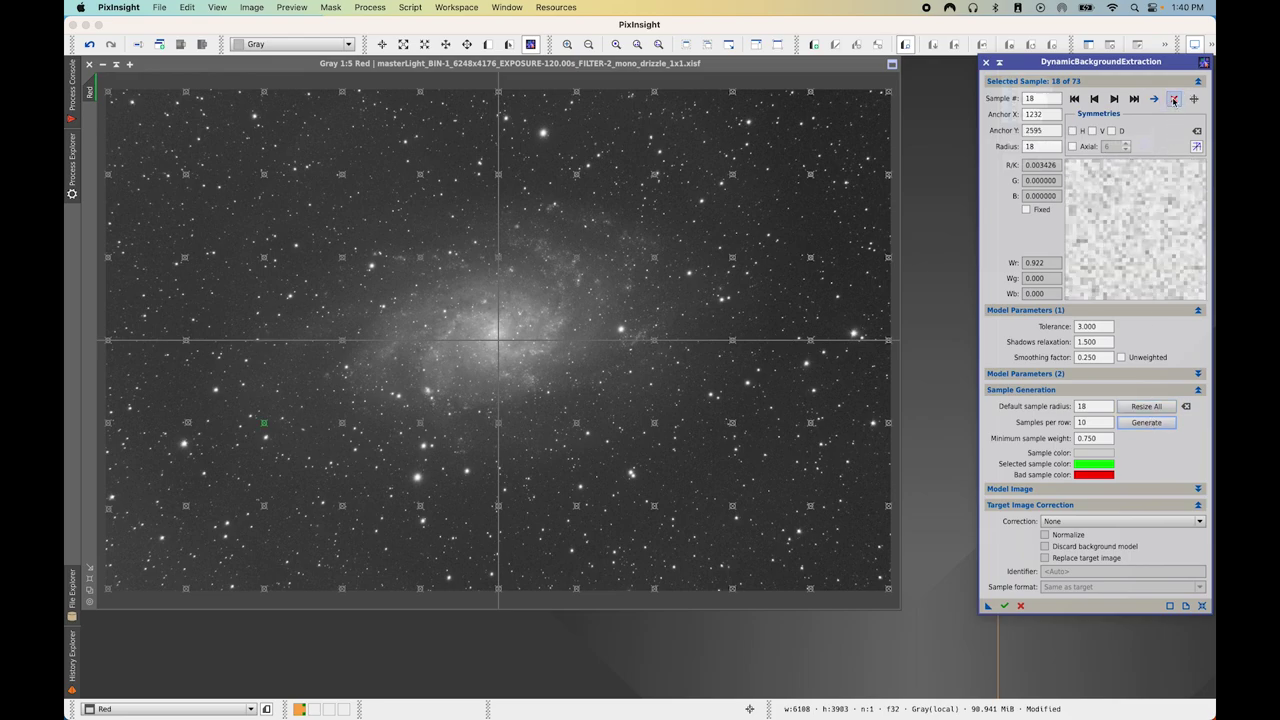
Check samples 19 to 23 in order and move sample 20 off its star to about anchor 1217, 3884
left_click(1115, 99)
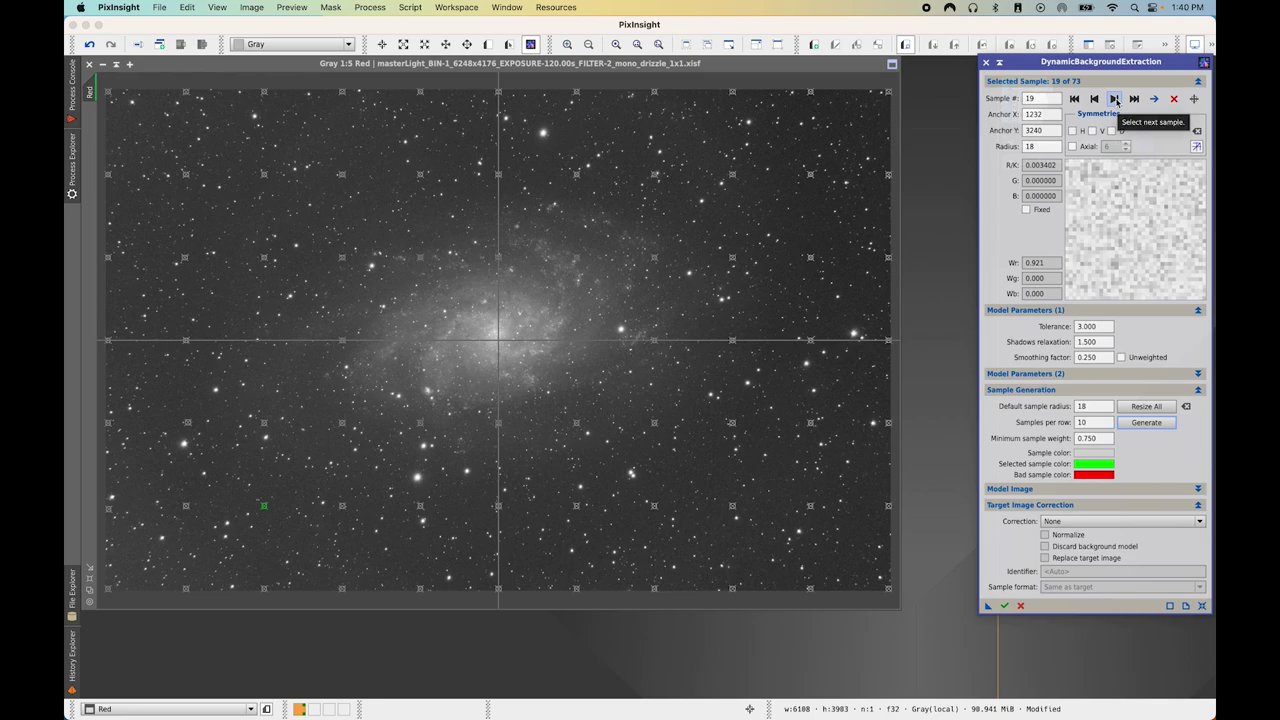
left_click(1115, 99)
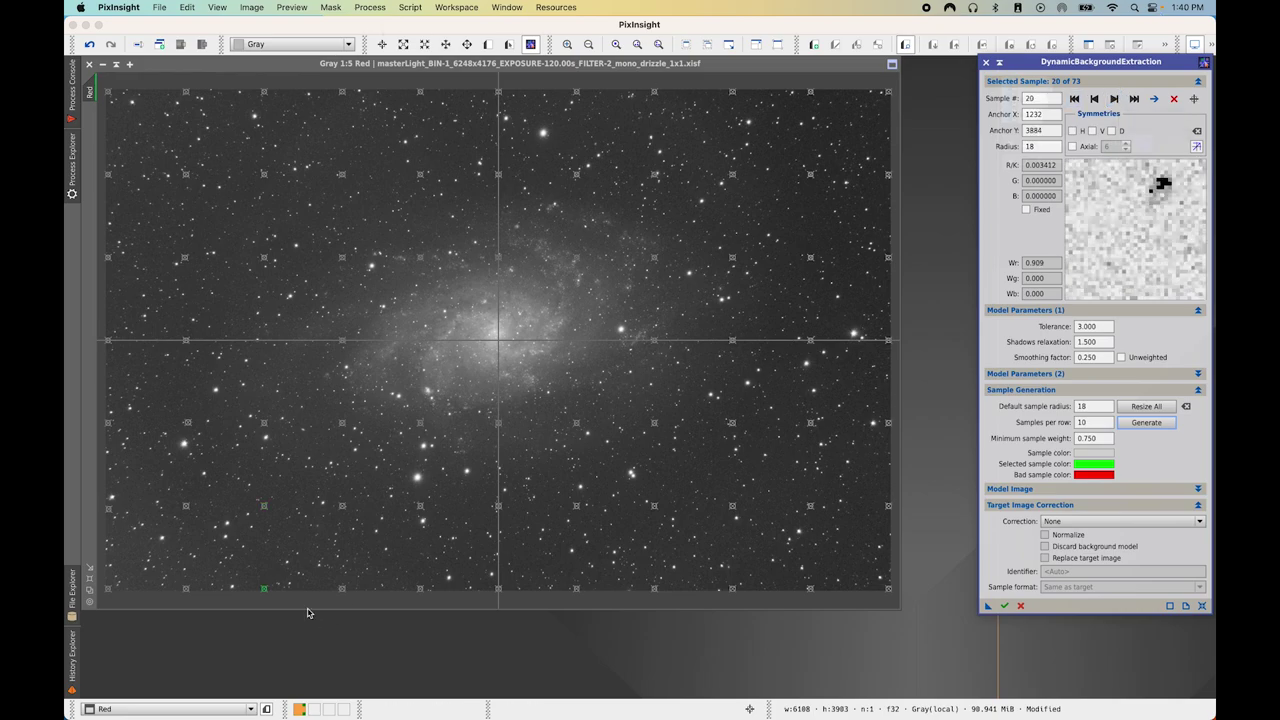
left_click(263, 589)
left_click_drag(263, 589, 260, 589)
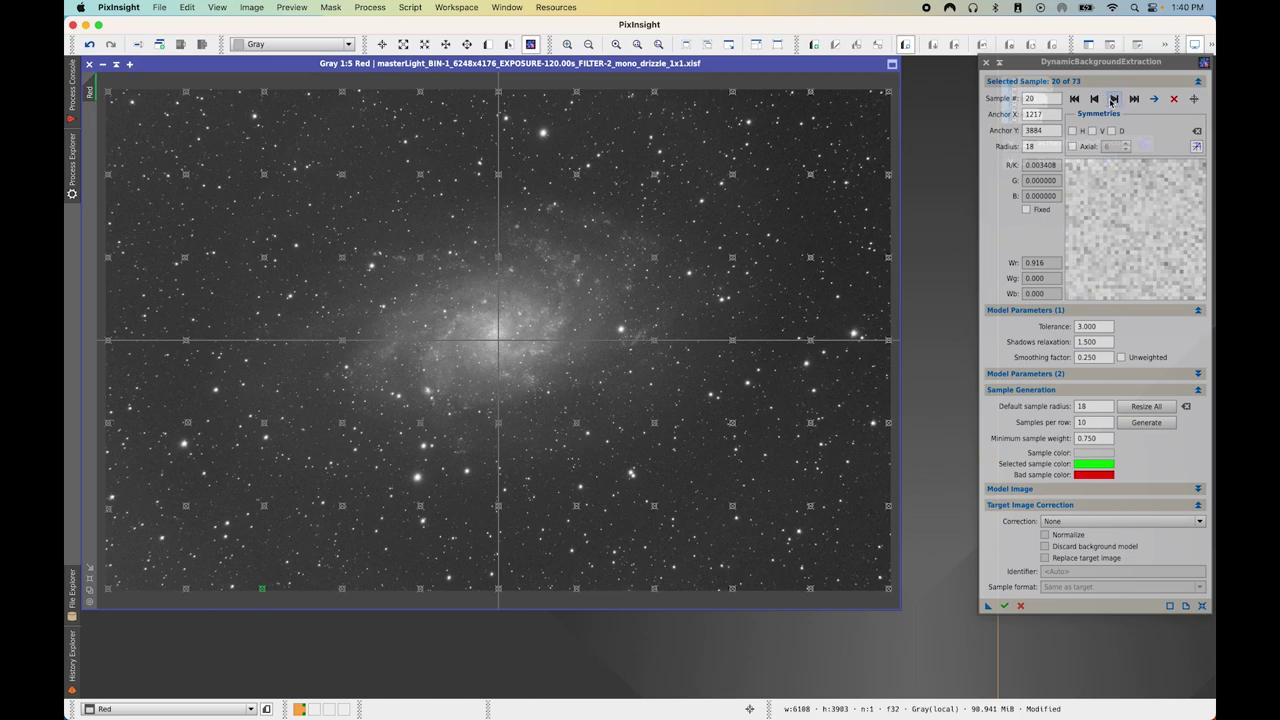
left_click(1112, 99)
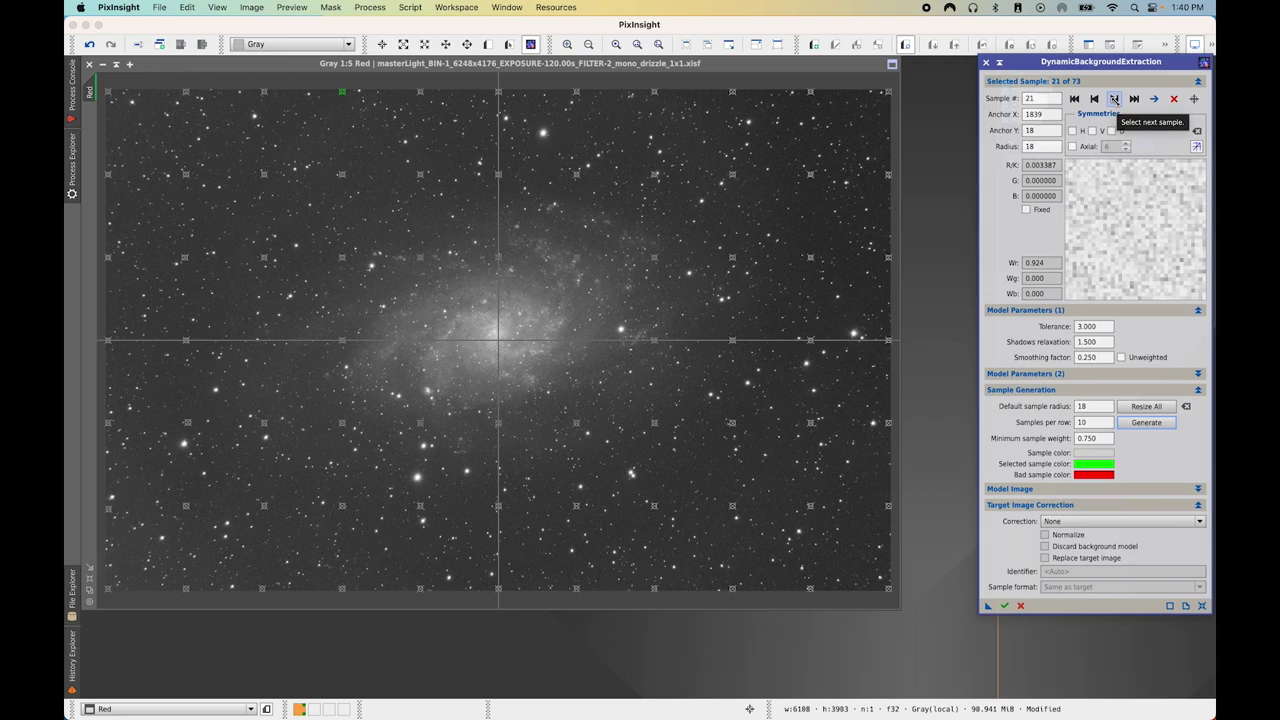
left_click(1113, 99)
left_click(1113, 99)
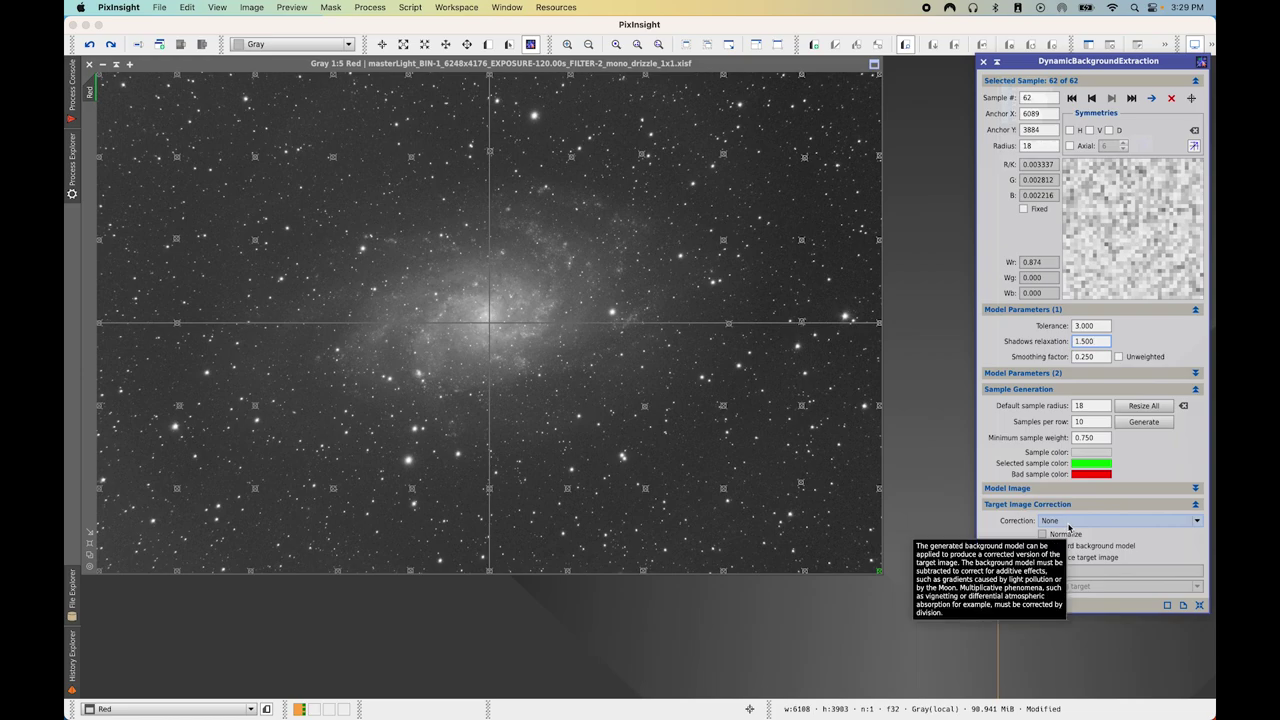
Set the target image correction to Division and run the background extraction on the Red master
left_click(1069, 527)
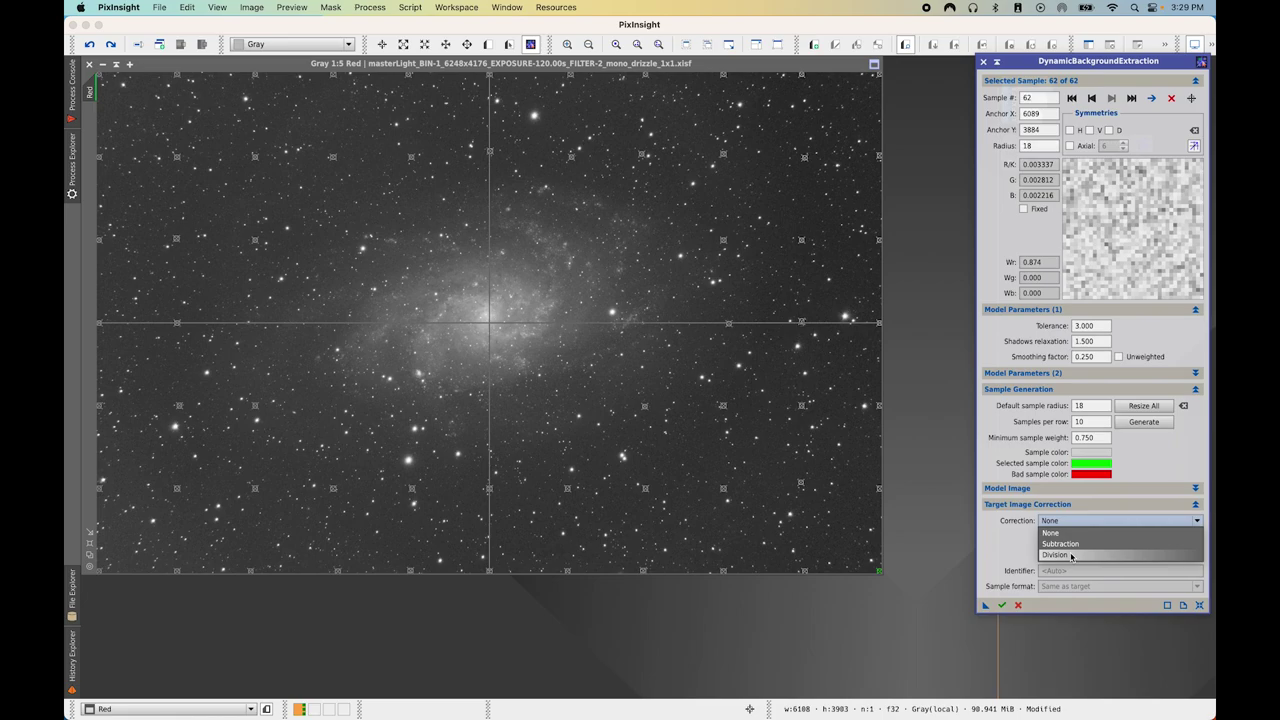
left_click(1071, 557)
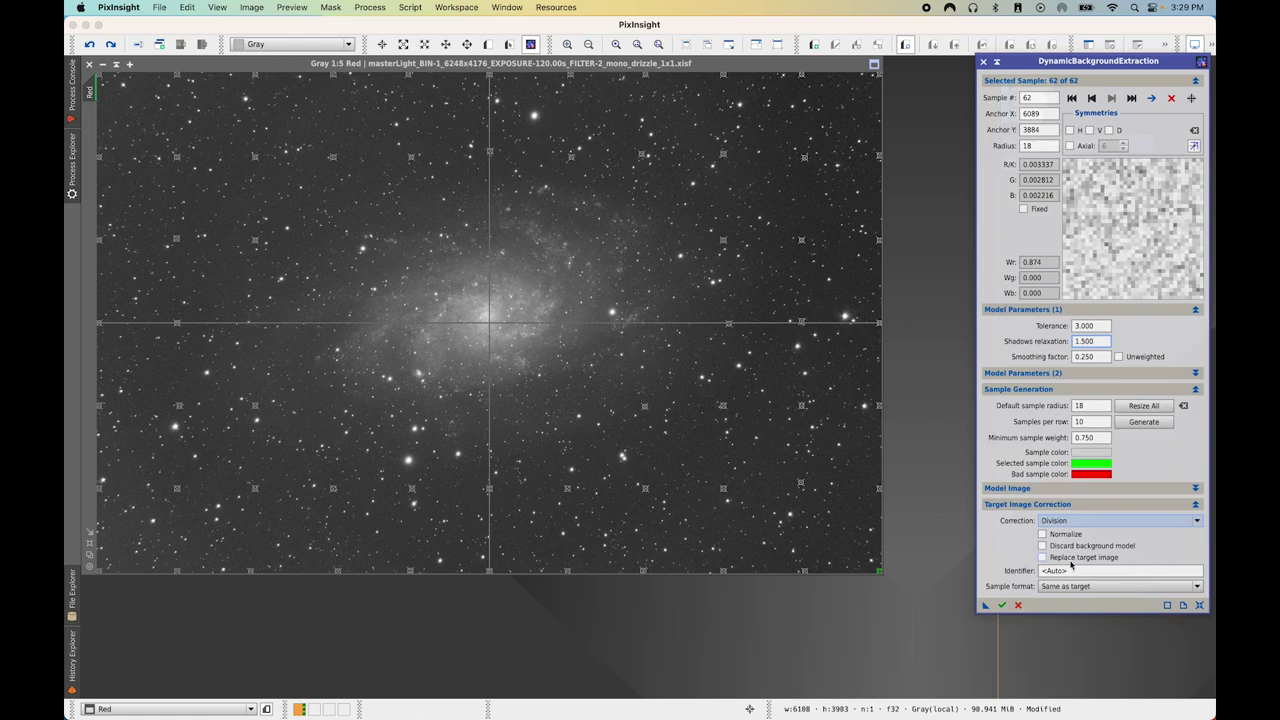
left_click(1003, 606)
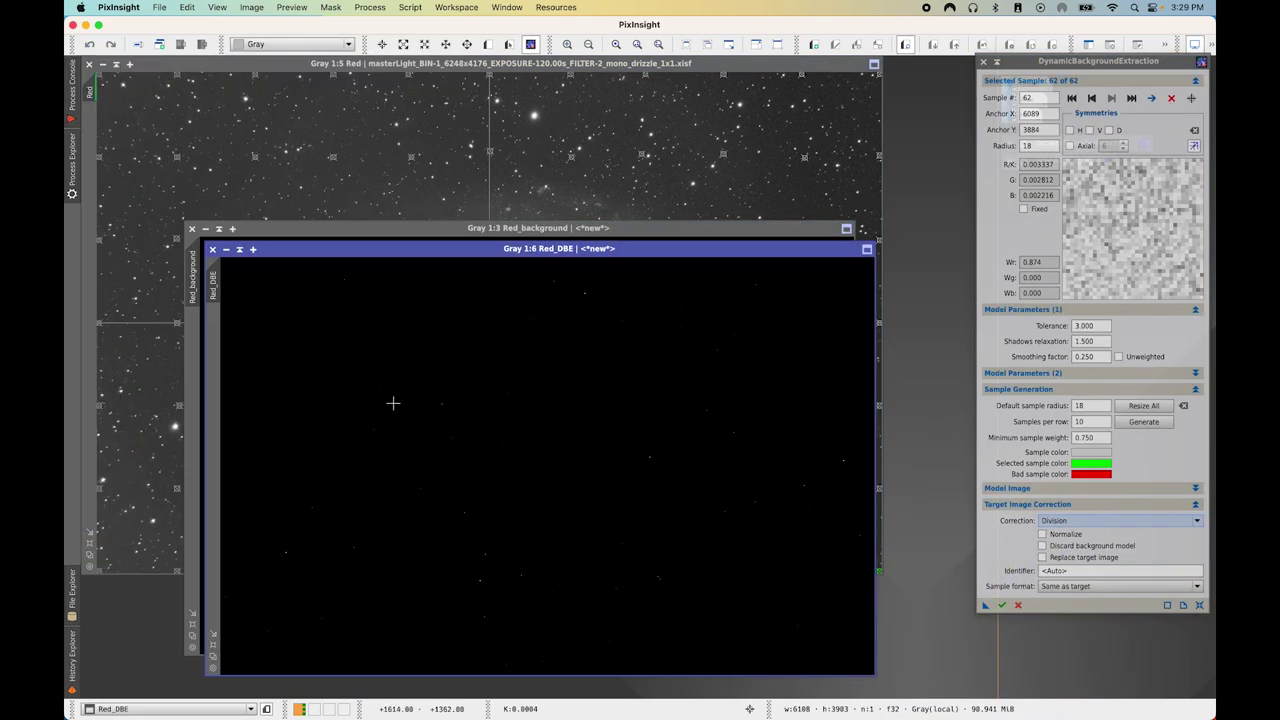
Inspect the generated background model and the corrected Red image with an auto stretch, closing each one after viewing
left_click(291, 232)
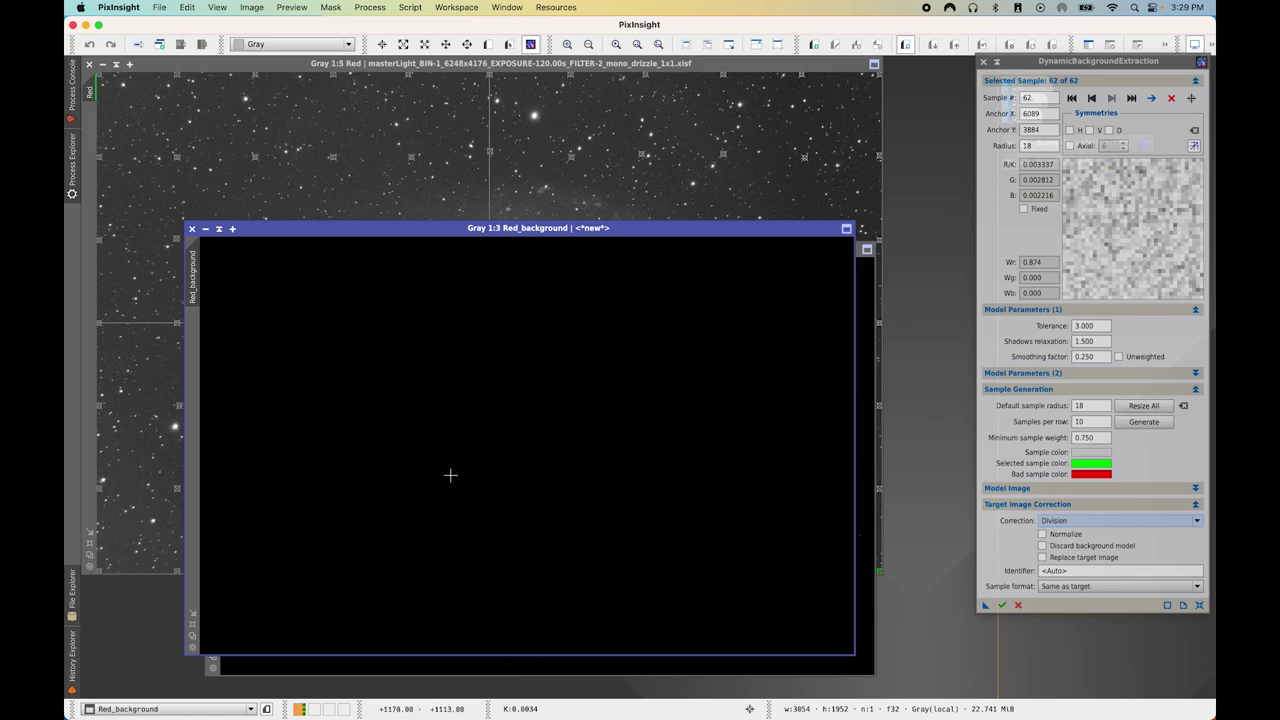
key("super+a")
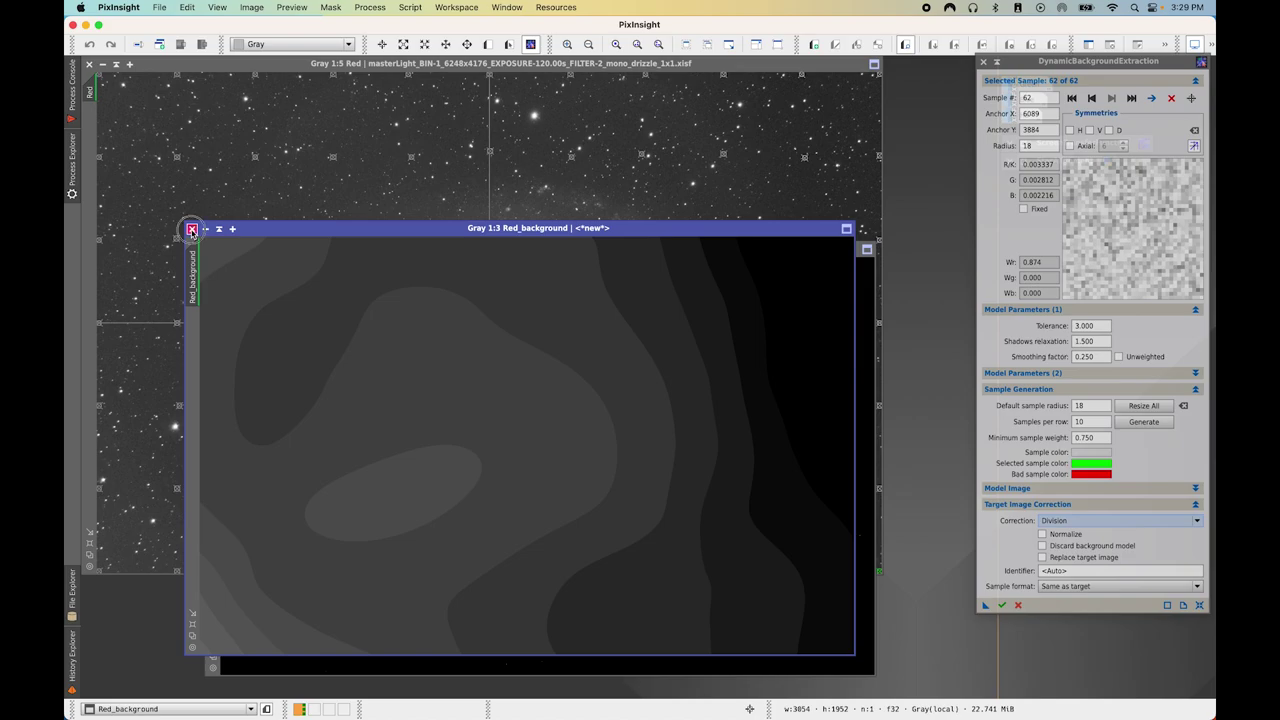
left_click(192, 228)
left_click_drag(370, 257, 369, 203)
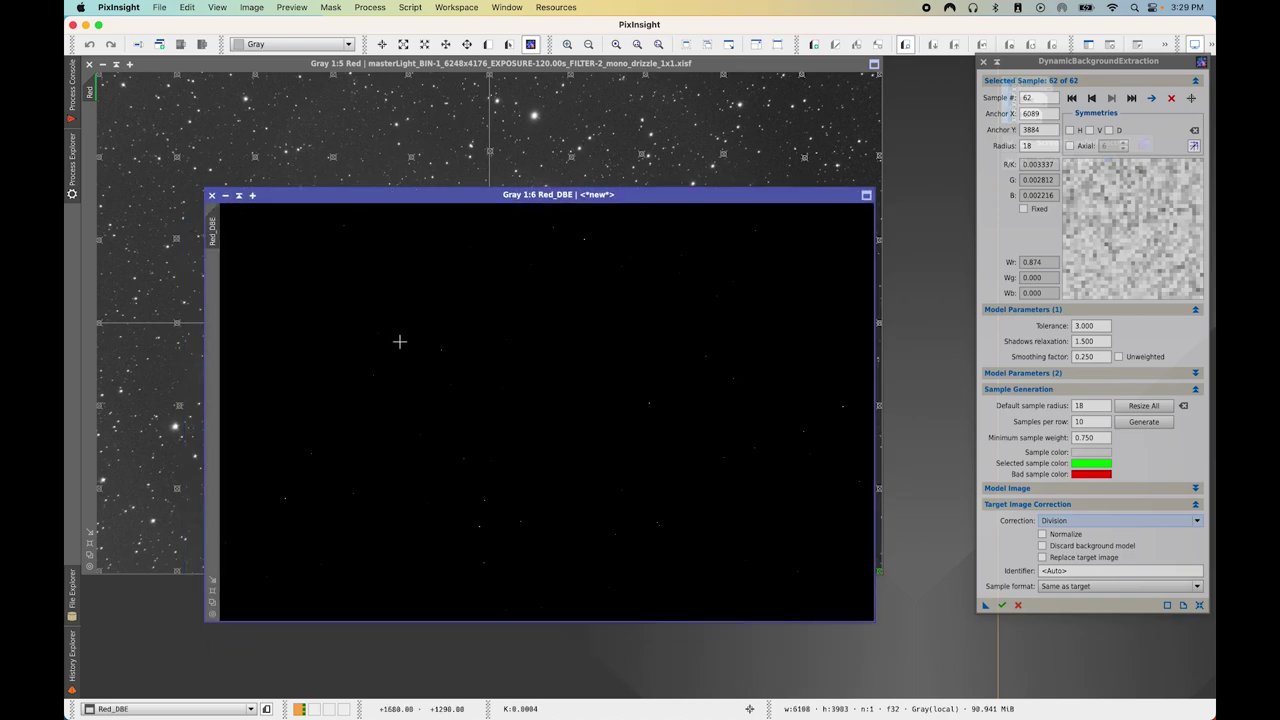
key("super+a")
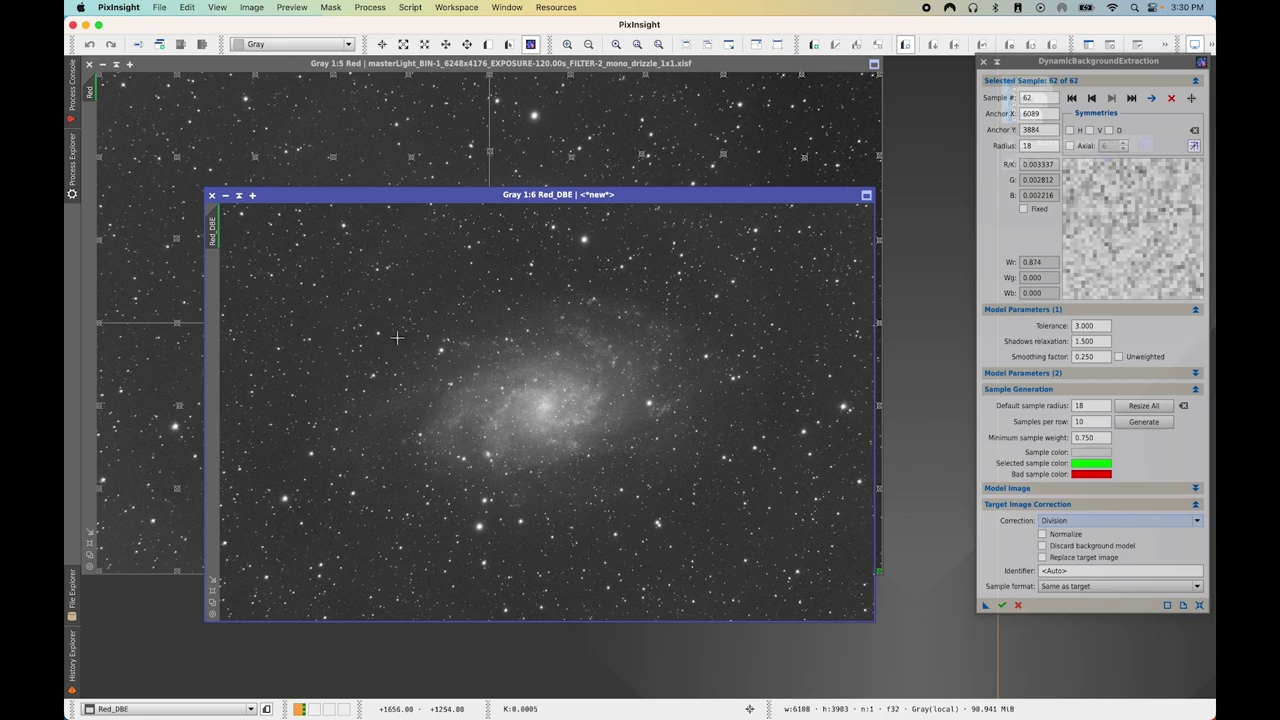
left_click(212, 198)
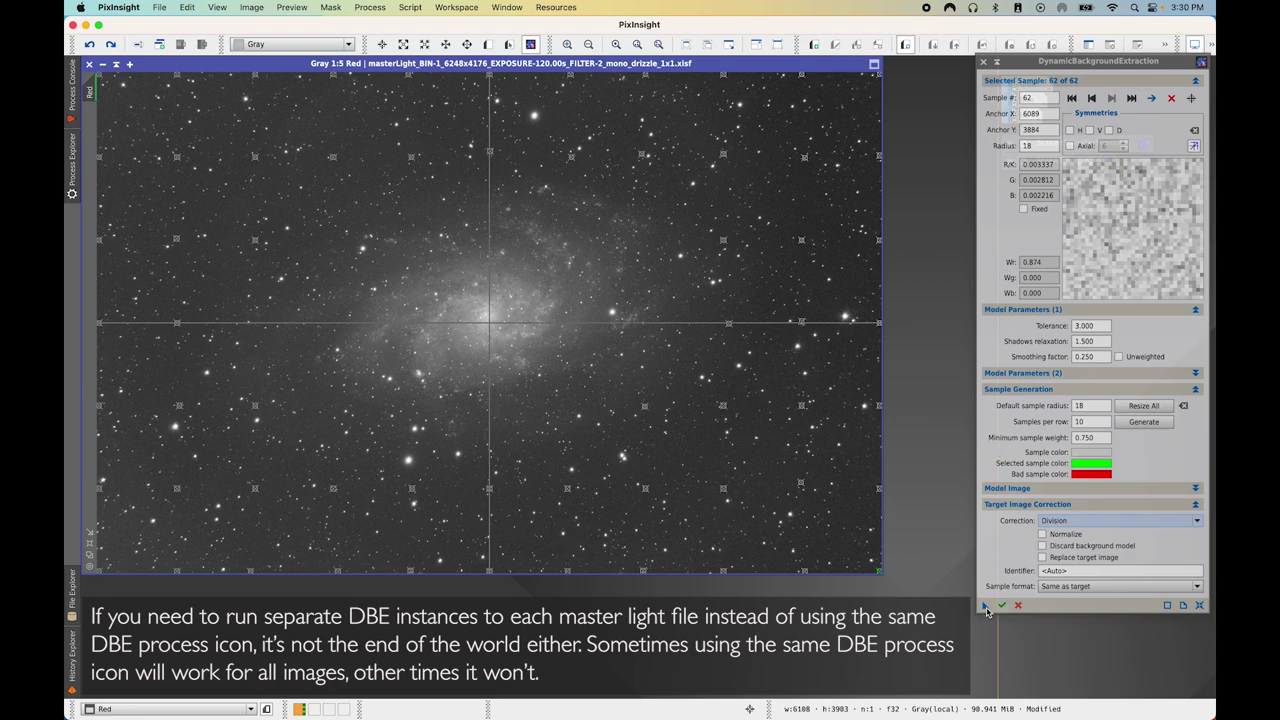
Save the extraction settings as a process icon and apply them to the auto-stretched Red master, replacing the target image and discarding the background model
left_click_drag(986, 610, 995, 640)
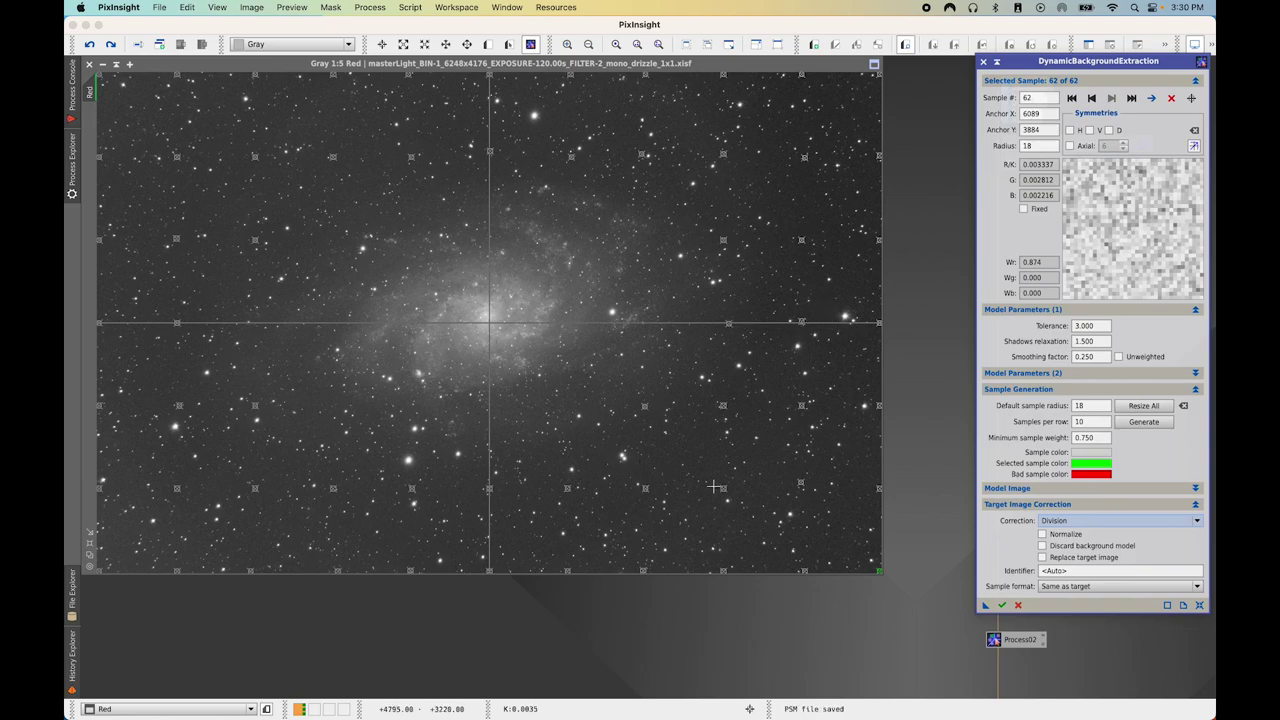
left_click(1043, 558)
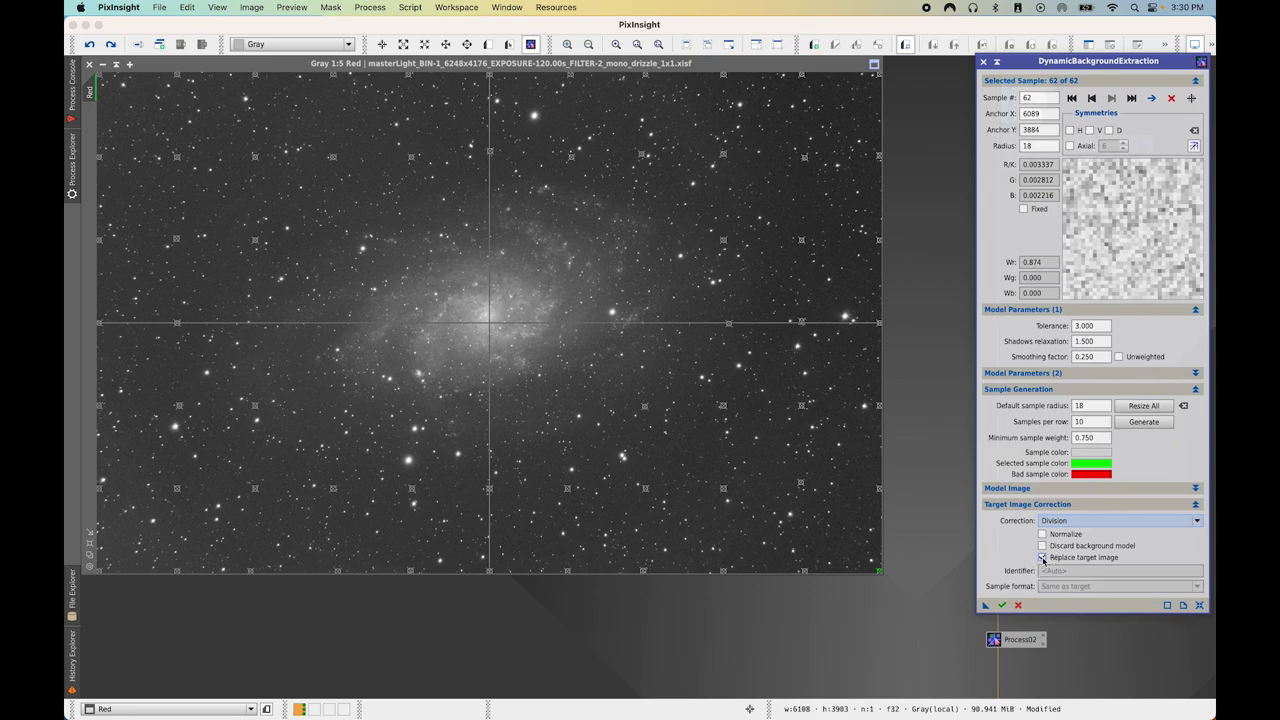
left_click(1042, 546)
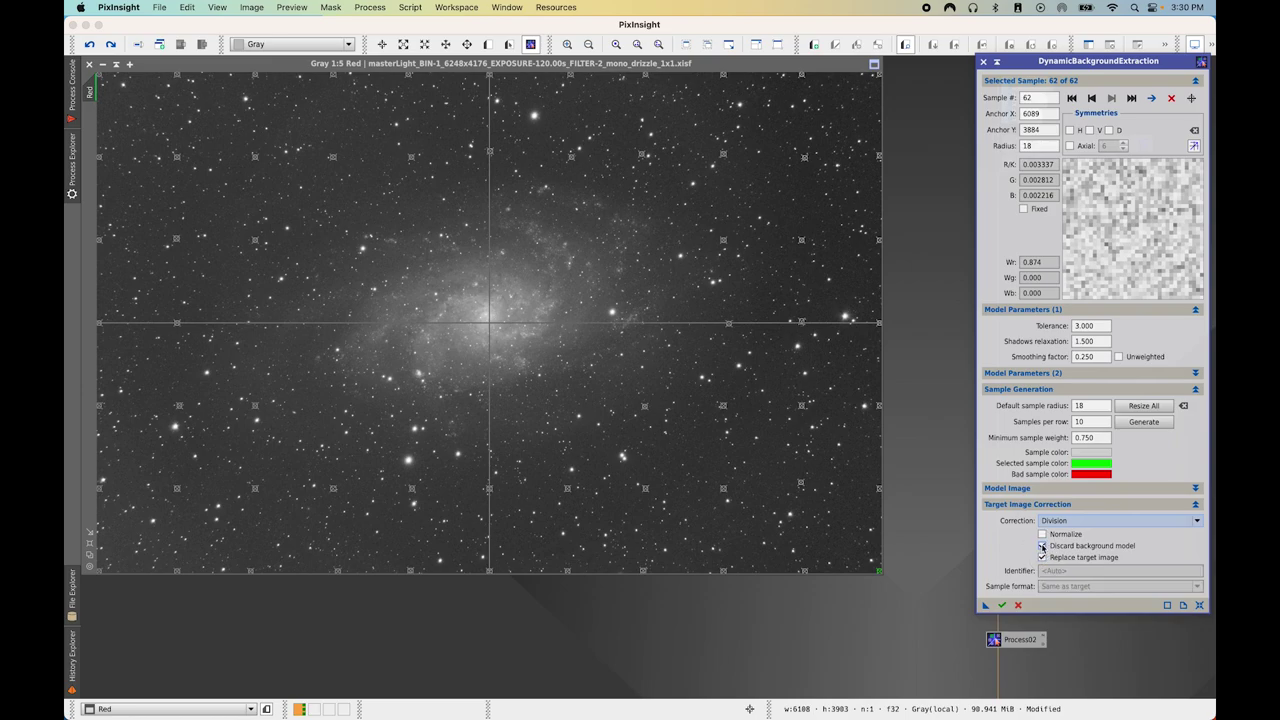
left_click(1002, 606)
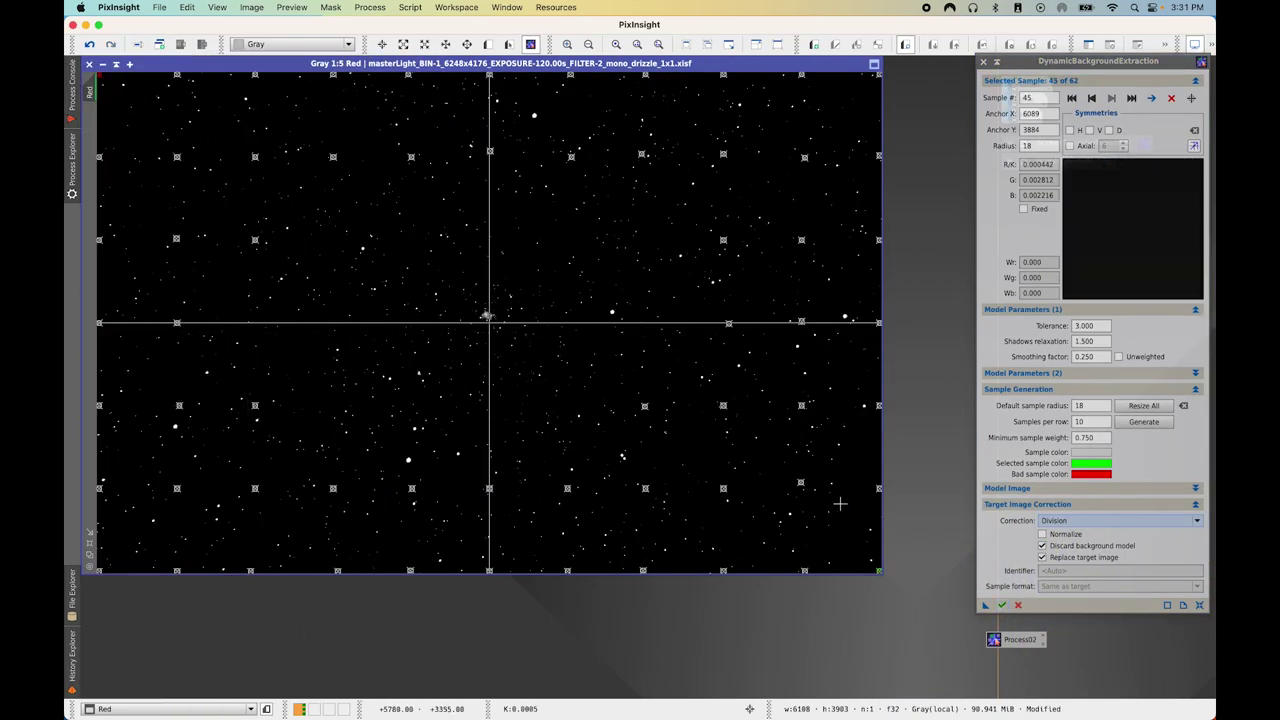
key("super+a")
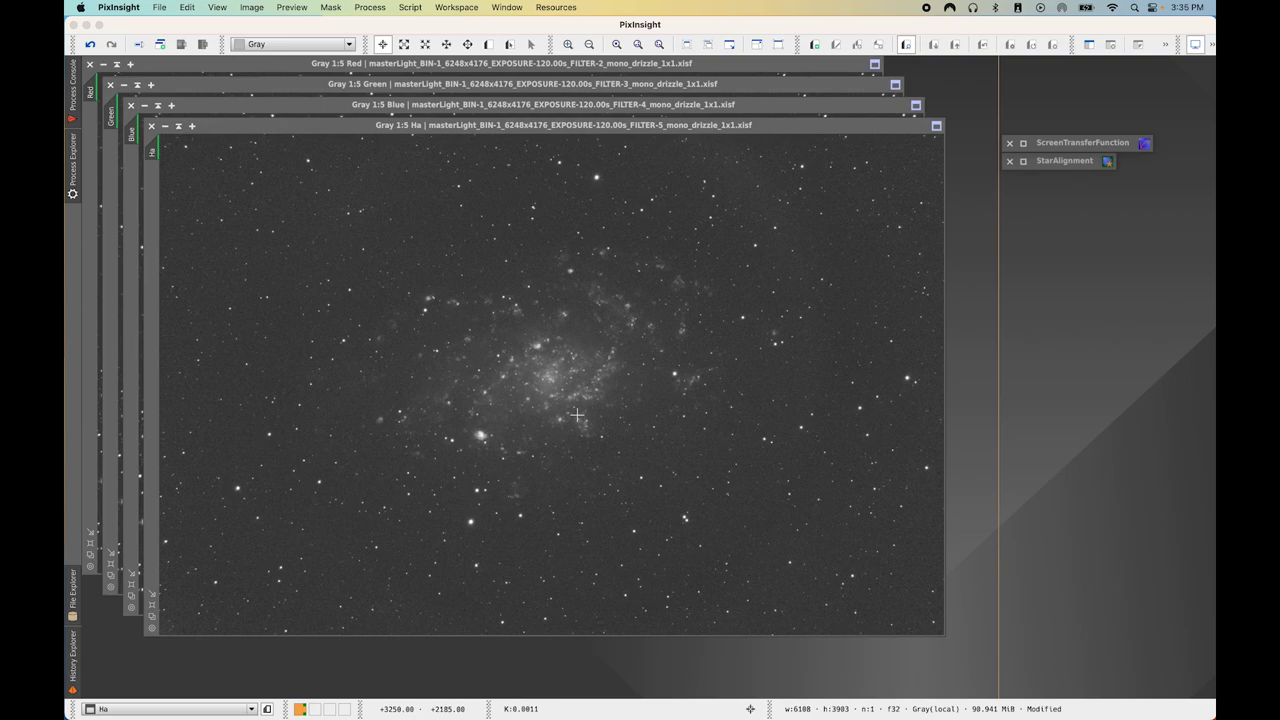
Start ChannelCombination in RGB colour space and assign the Red master to the R channel
left_click(377, 10)
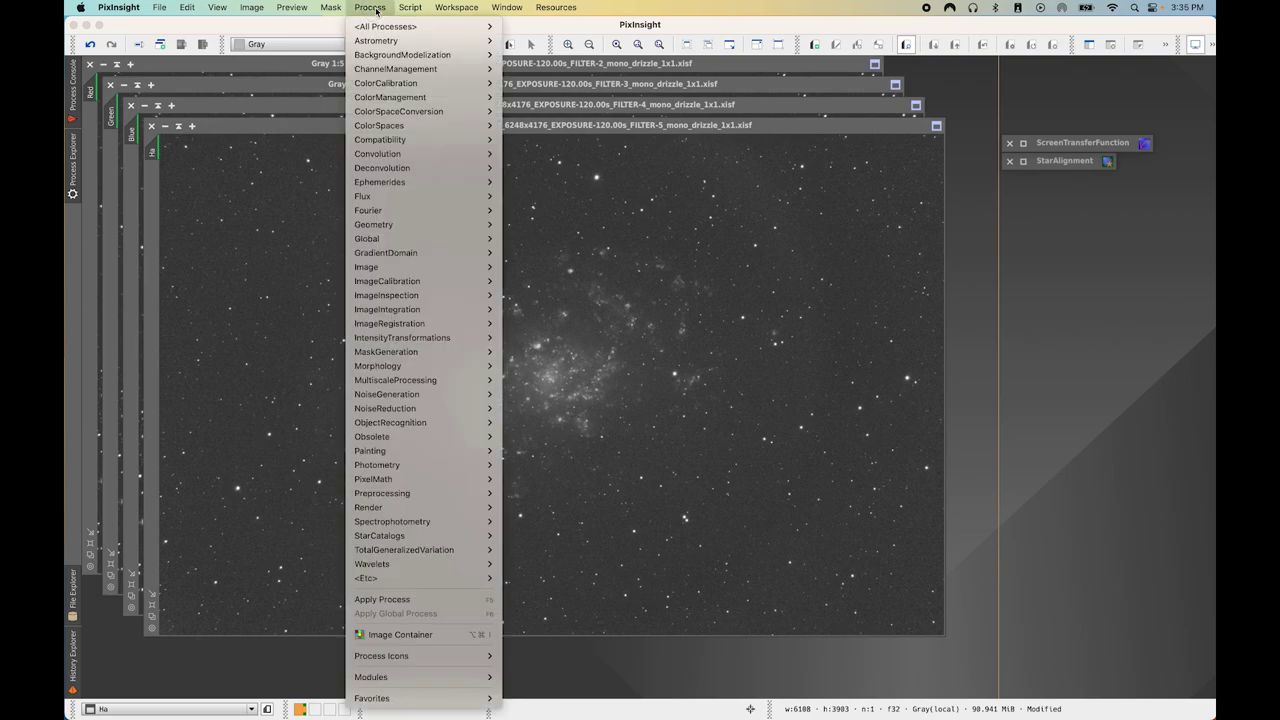
mouse_move(402, 27)
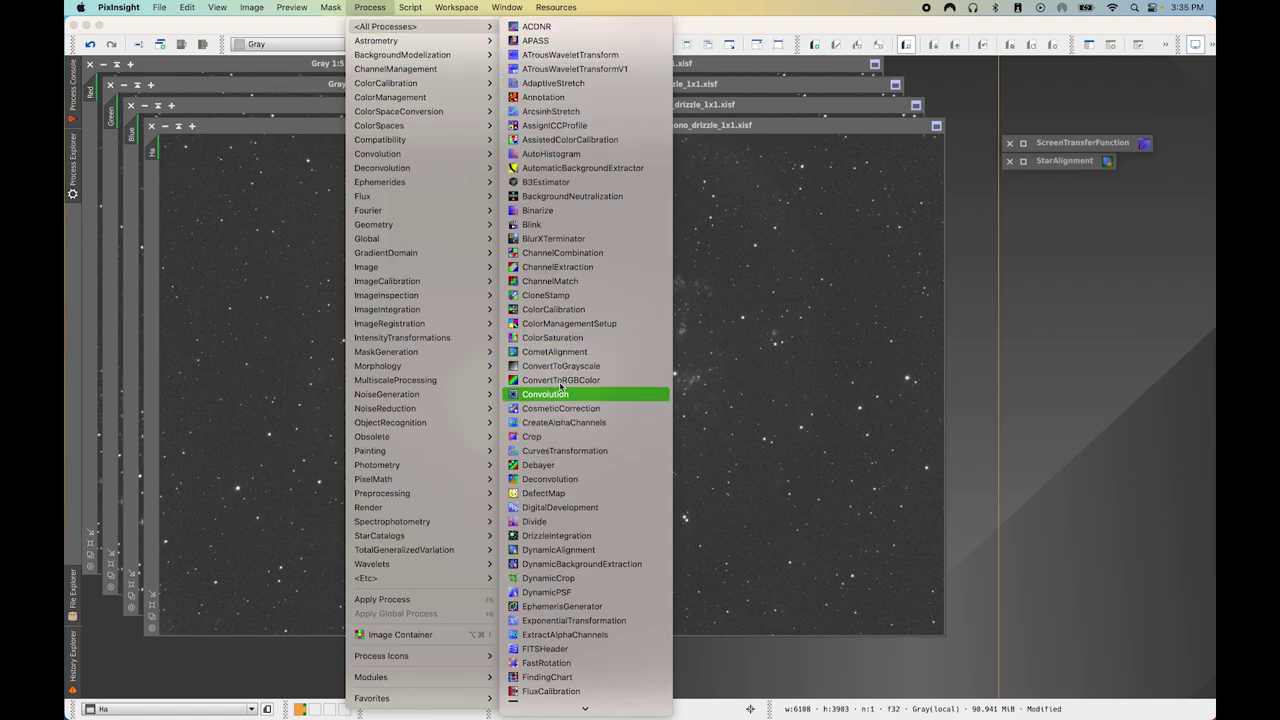
left_click(555, 253)
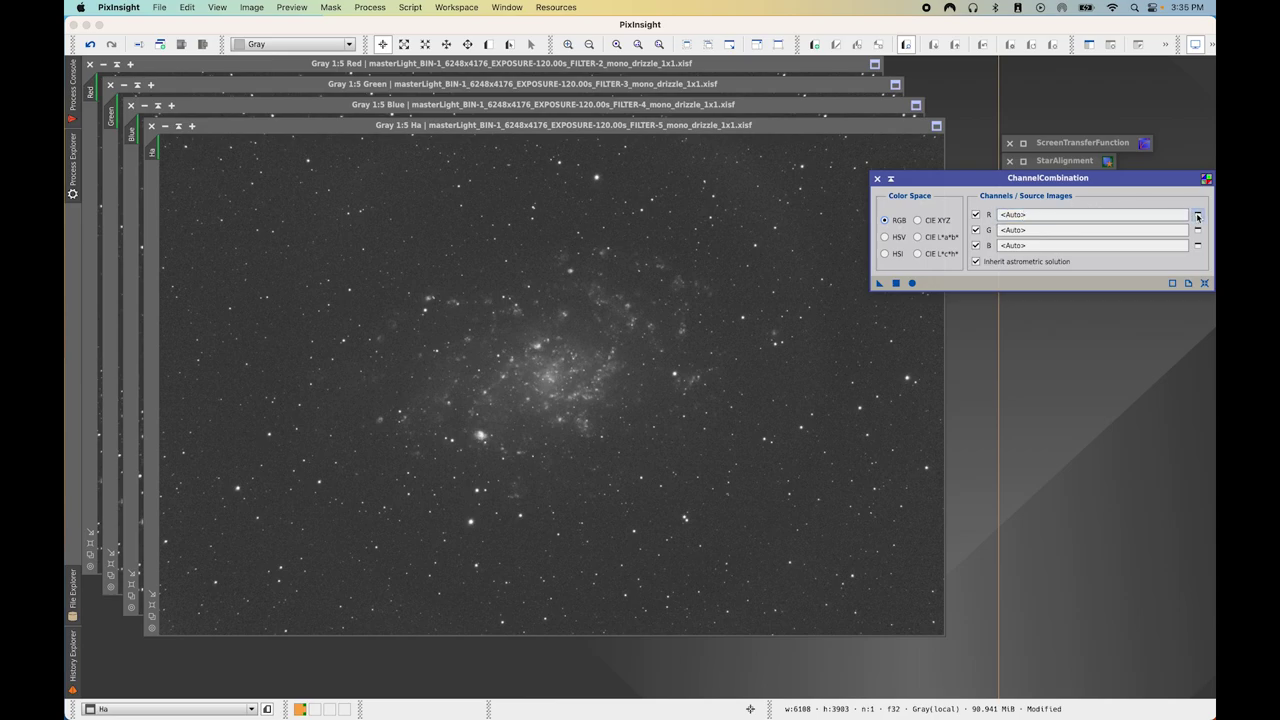
left_click(1198, 215)
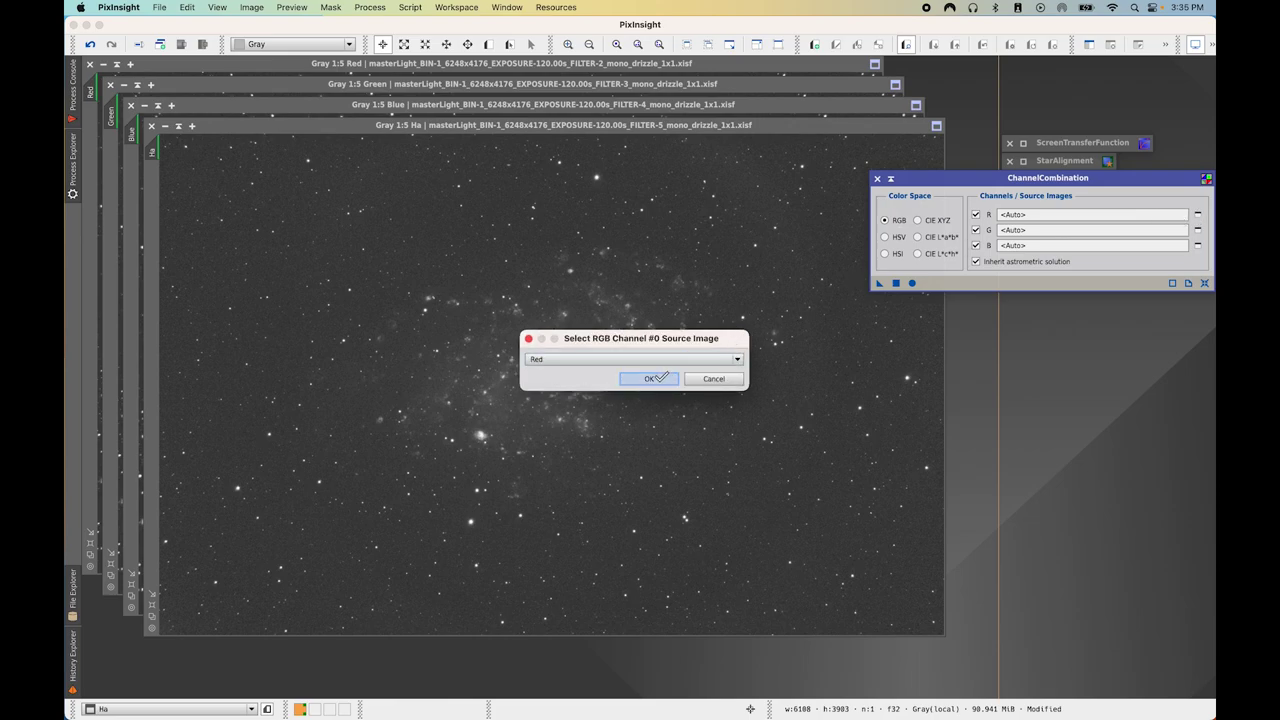
left_click(660, 384)
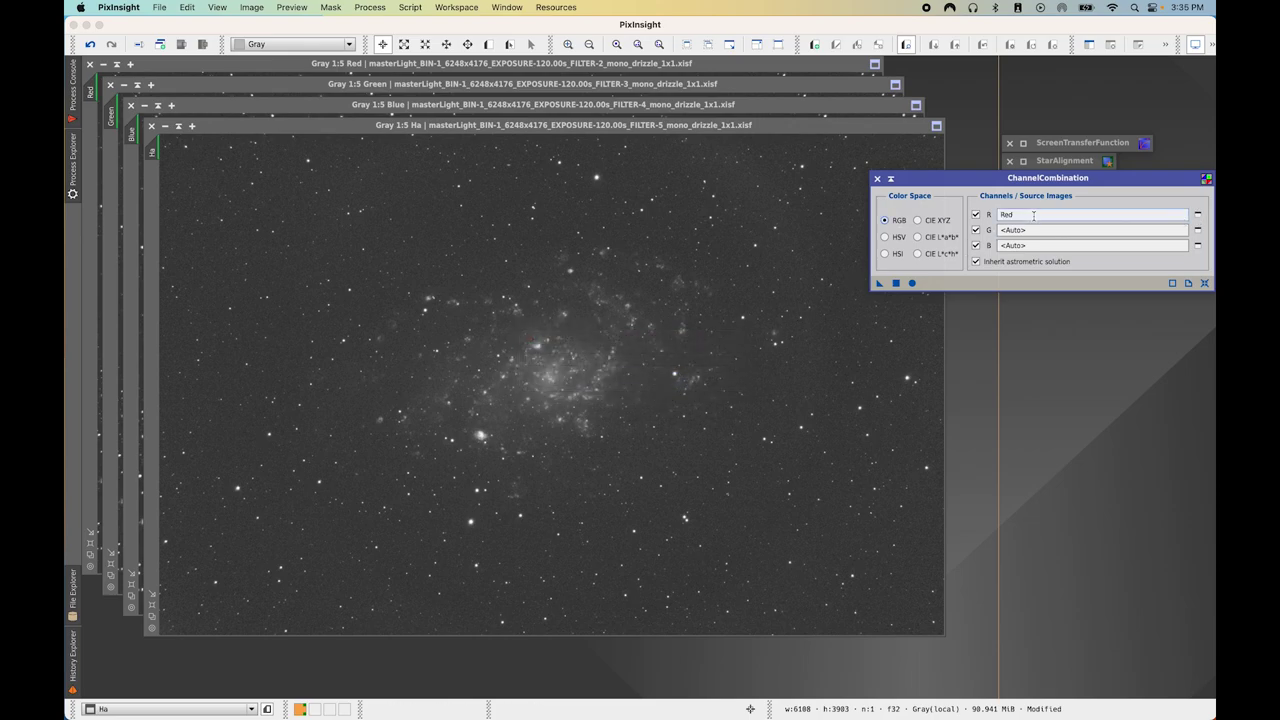
Assign the Green and Blue masters to the G and B channels and create the combined RGB image
left_click(1198, 230)
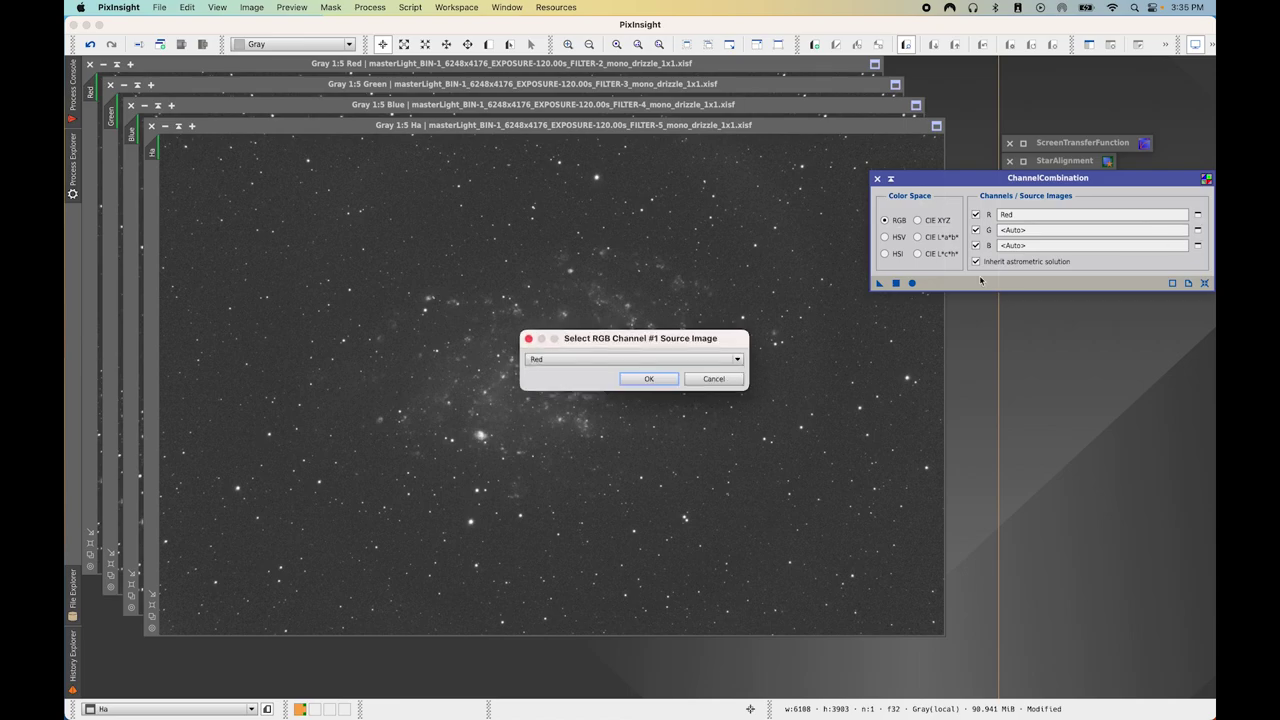
left_click(642, 359)
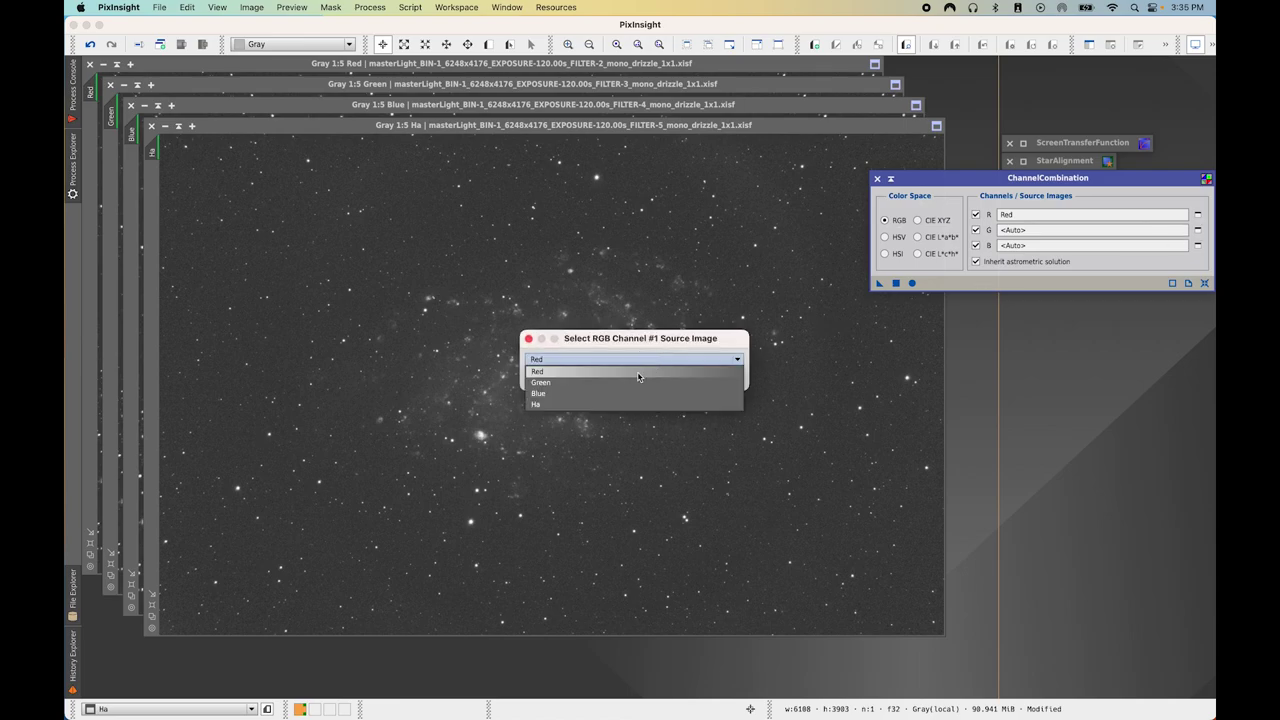
left_click(634, 383)
left_click(649, 379)
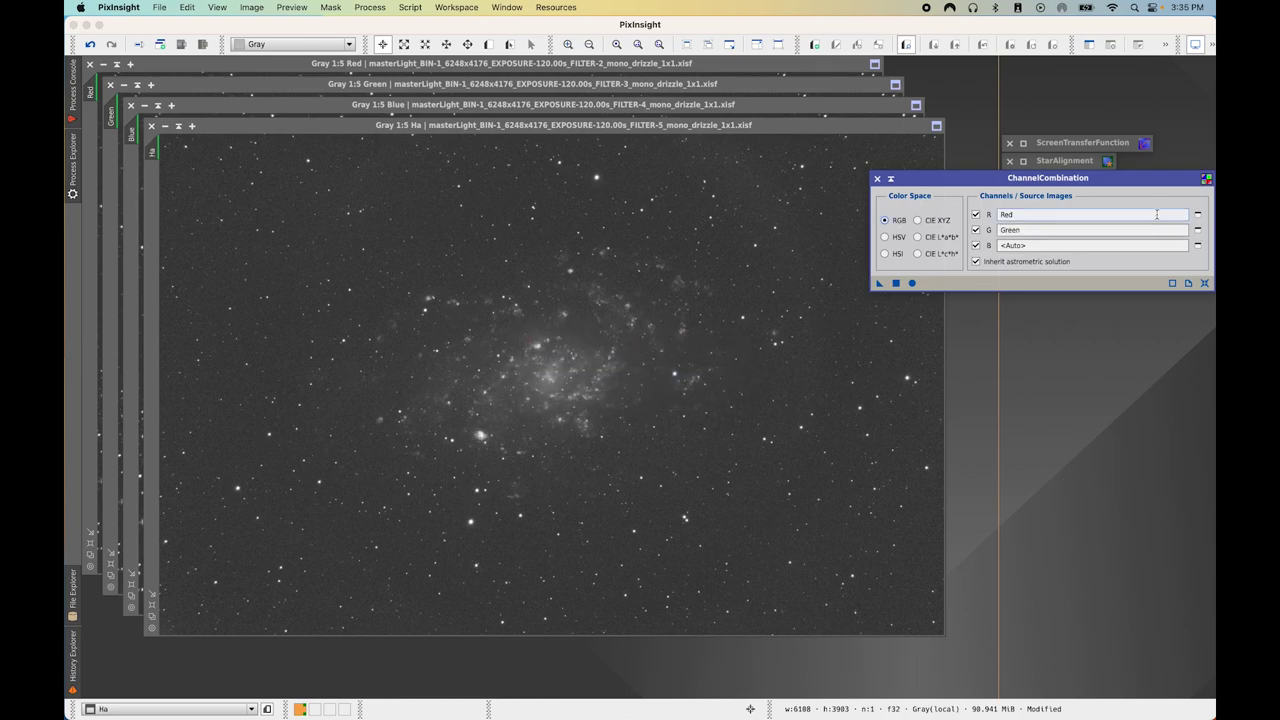
left_click(1198, 246)
left_click(700, 359)
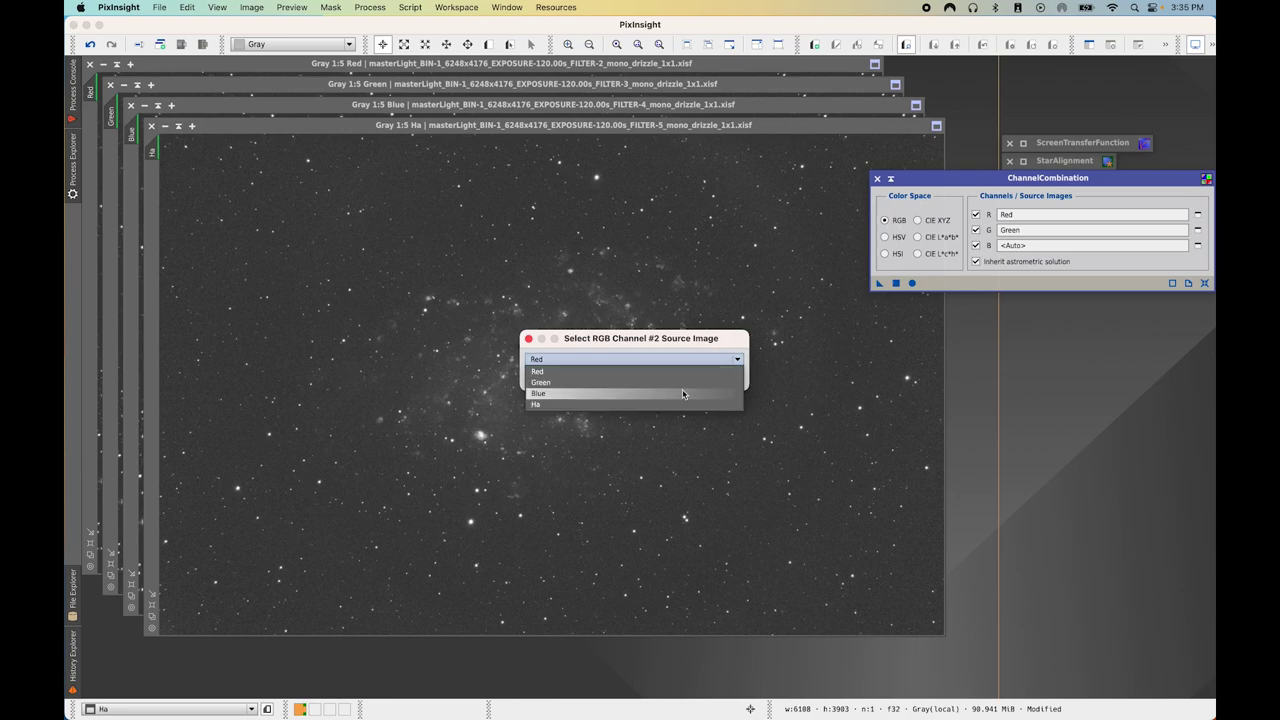
left_click(680, 394)
left_click(658, 377)
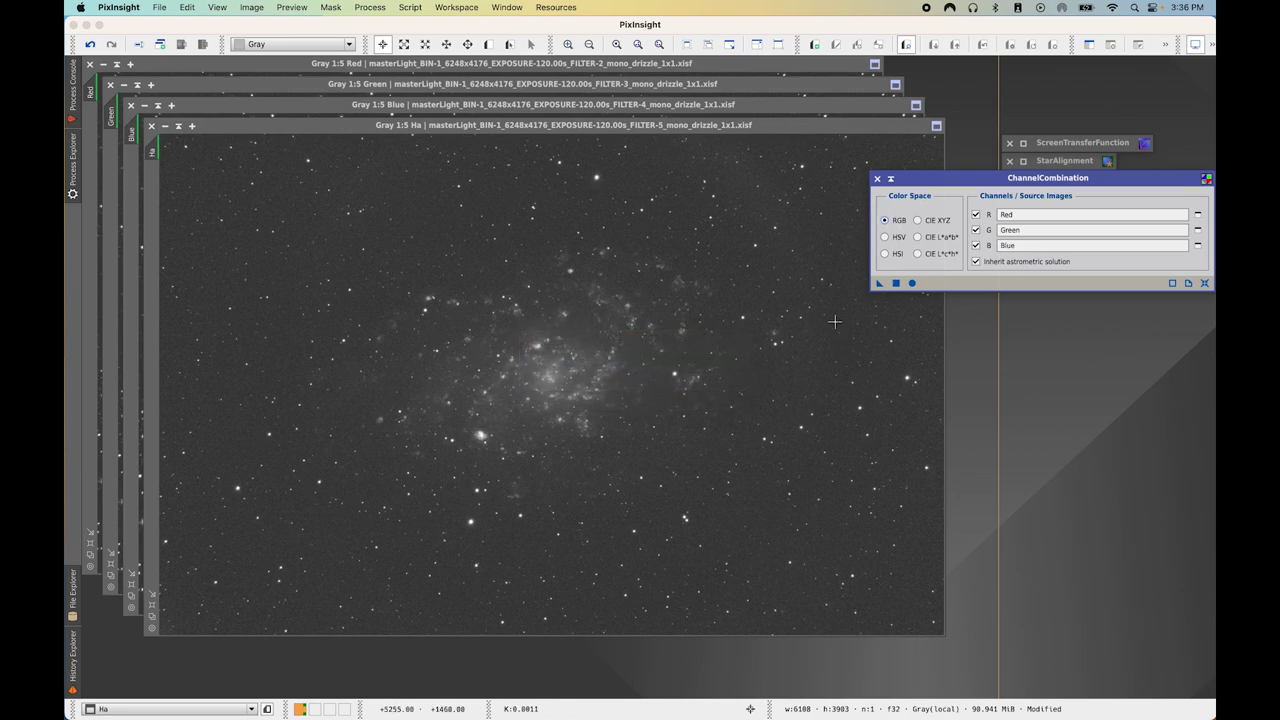
left_click(911, 284)
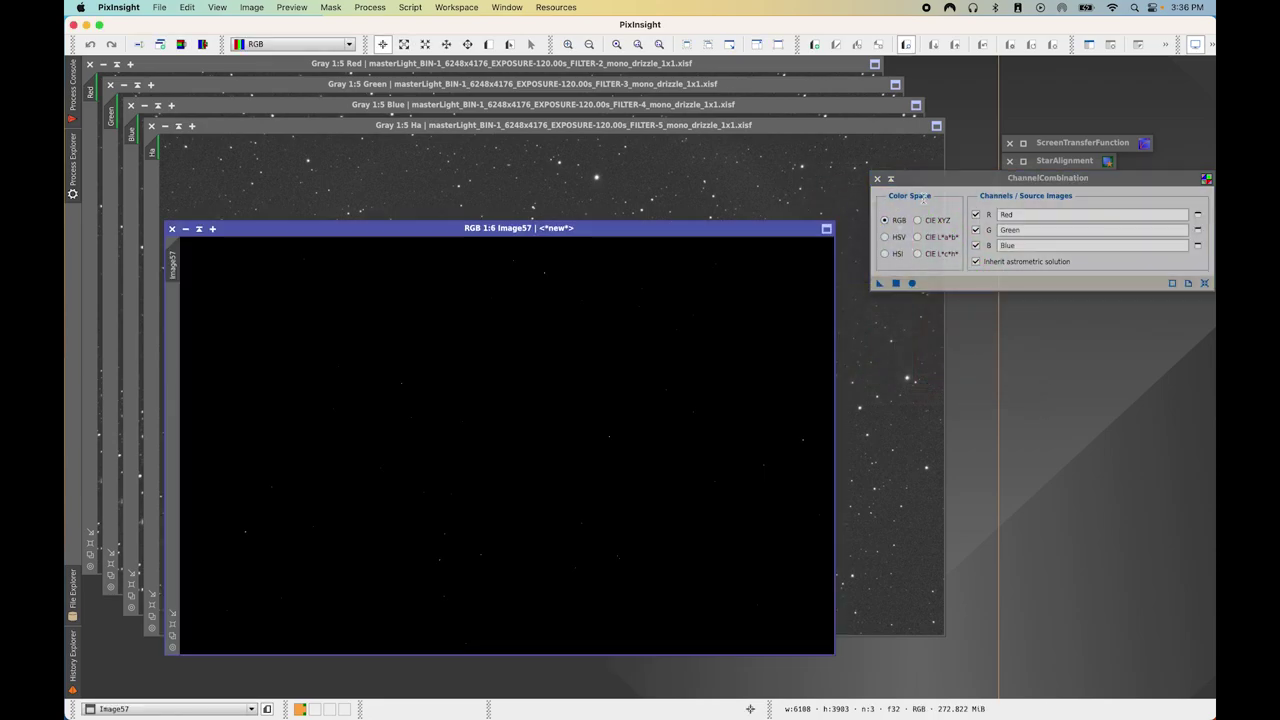
left_click(892, 179)
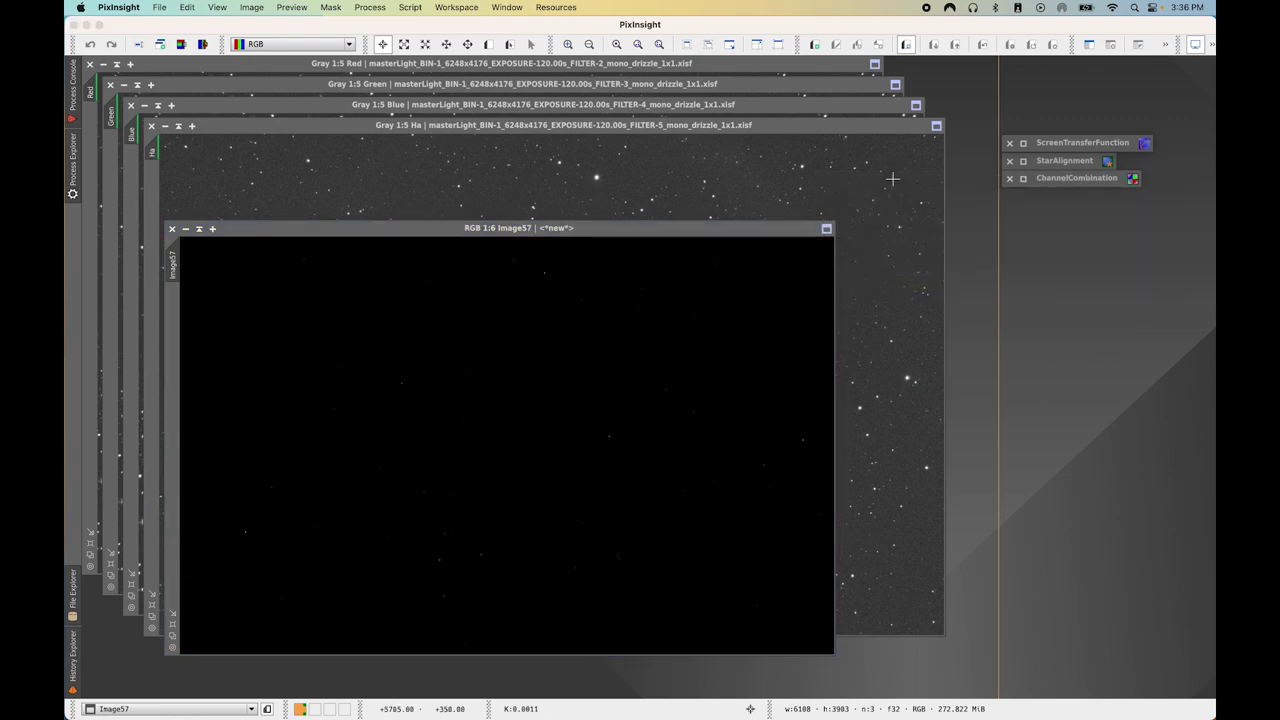
Minimize the Ha, Blue, Green and Red masters and display the combined RGB image unobstructed with an auto stretch
left_click(166, 127)
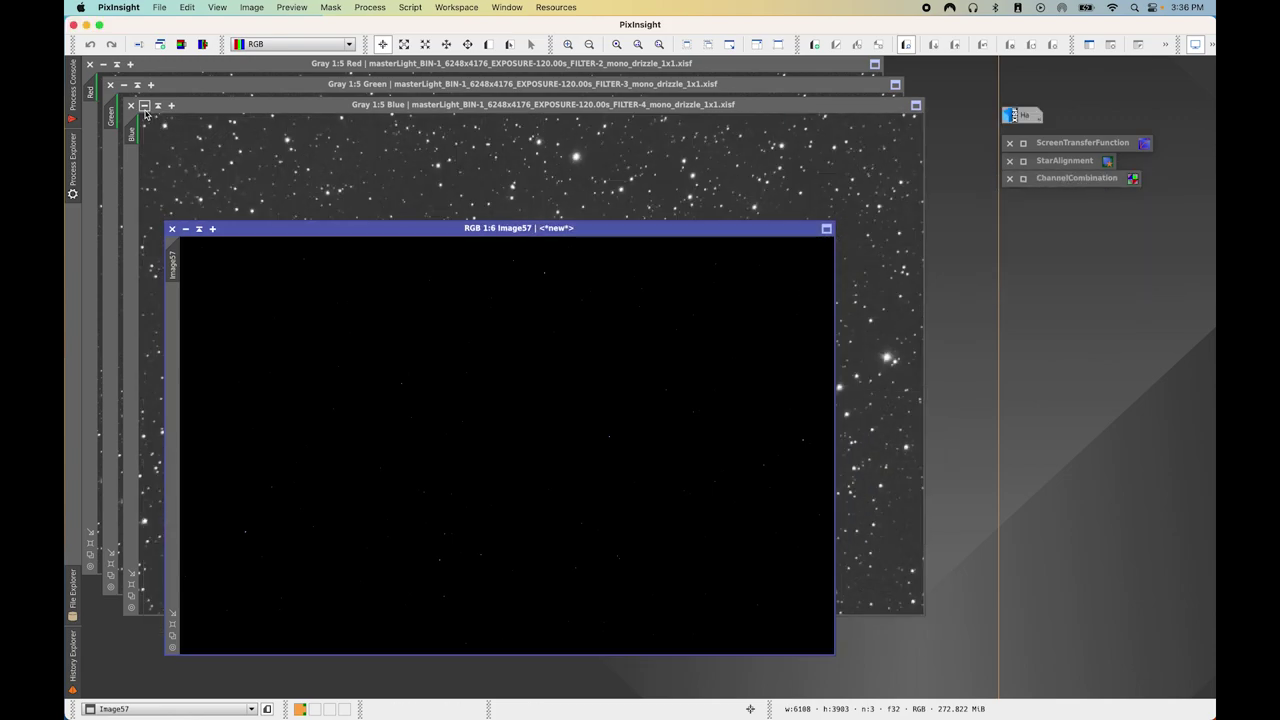
left_click(144, 105)
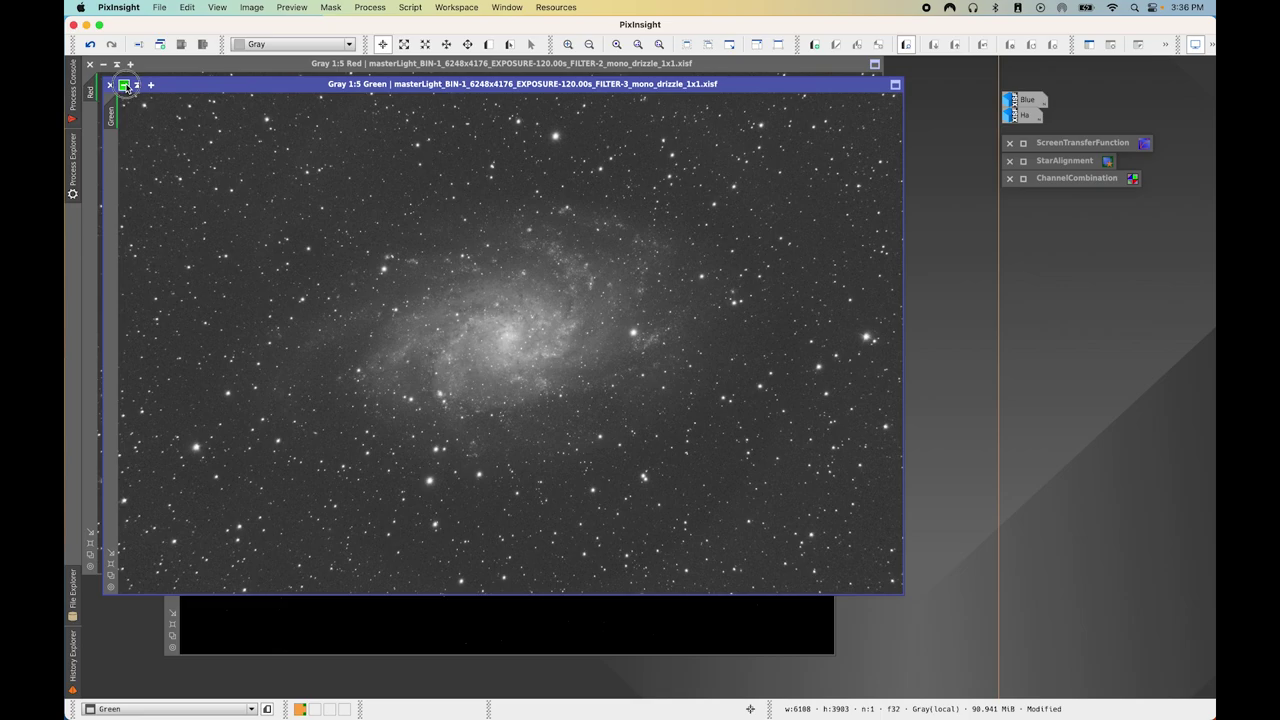
left_click(123, 84)
left_click(103, 64)
left_click_drag(374, 229, 409, 197)
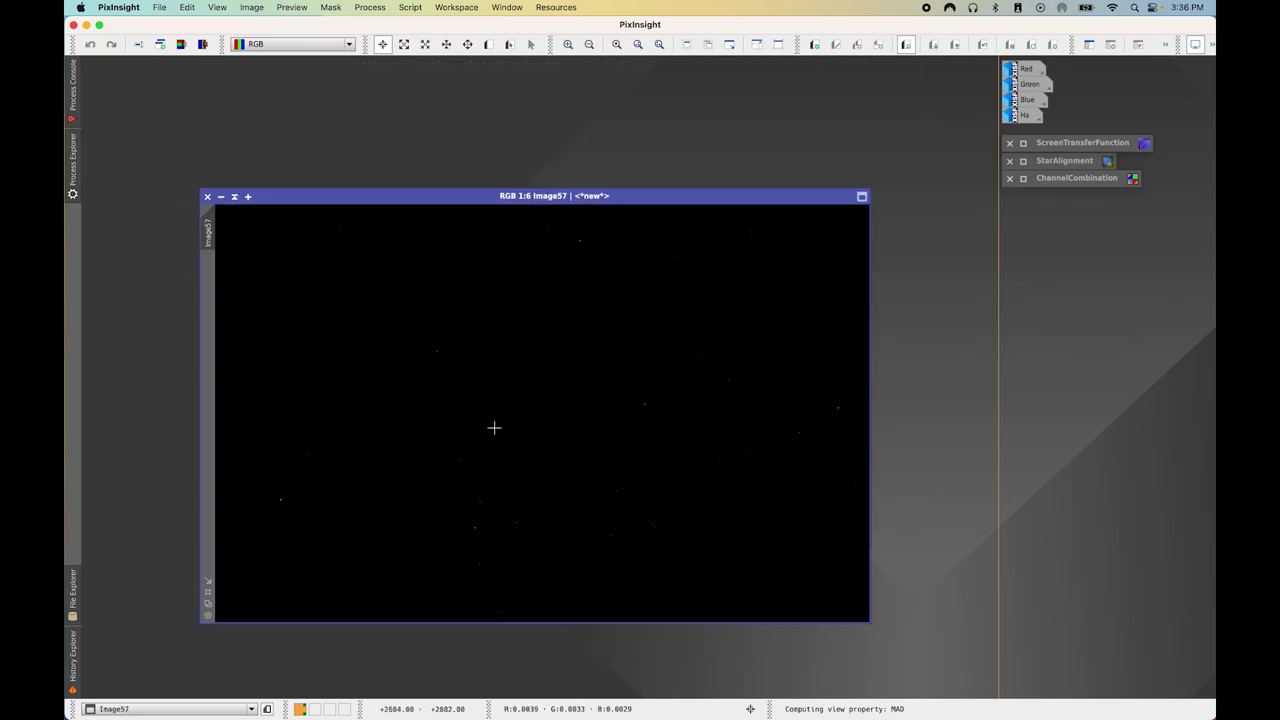
left_click(209, 596)
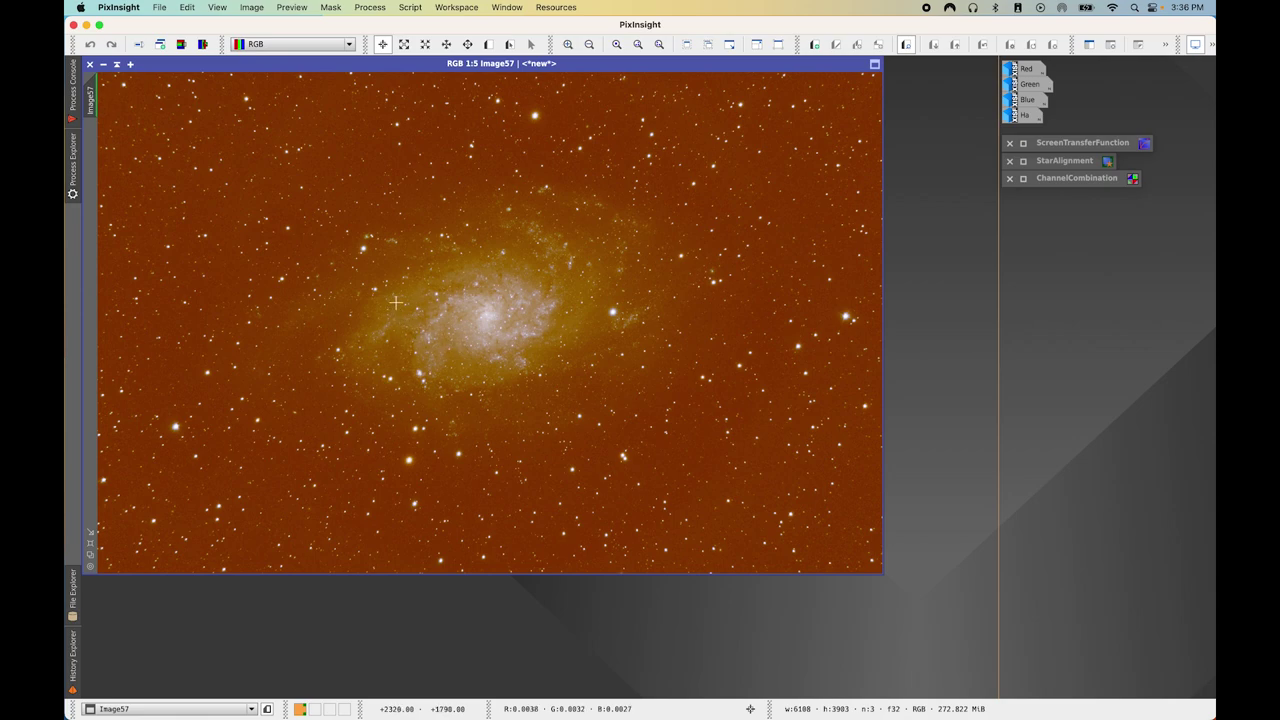
Restore the ScreenTransferFunction window beside the combined colour image
double_click(1075, 146)
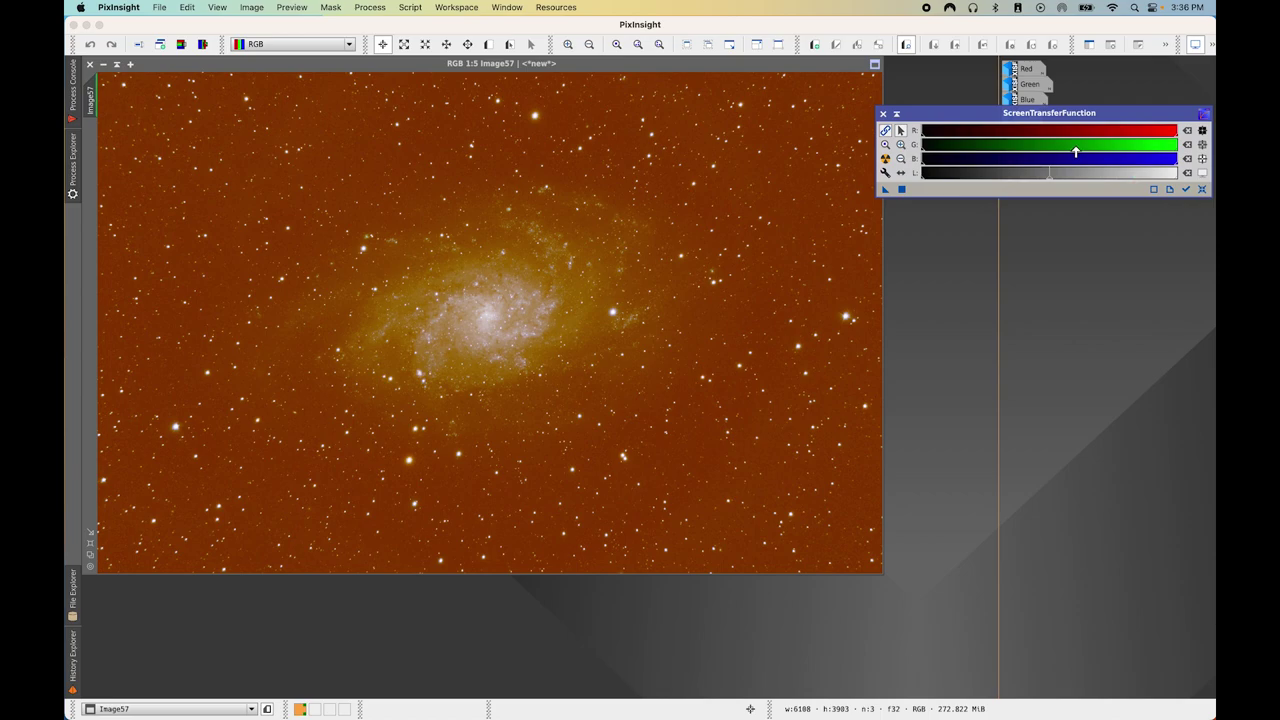
left_click(366, 7)
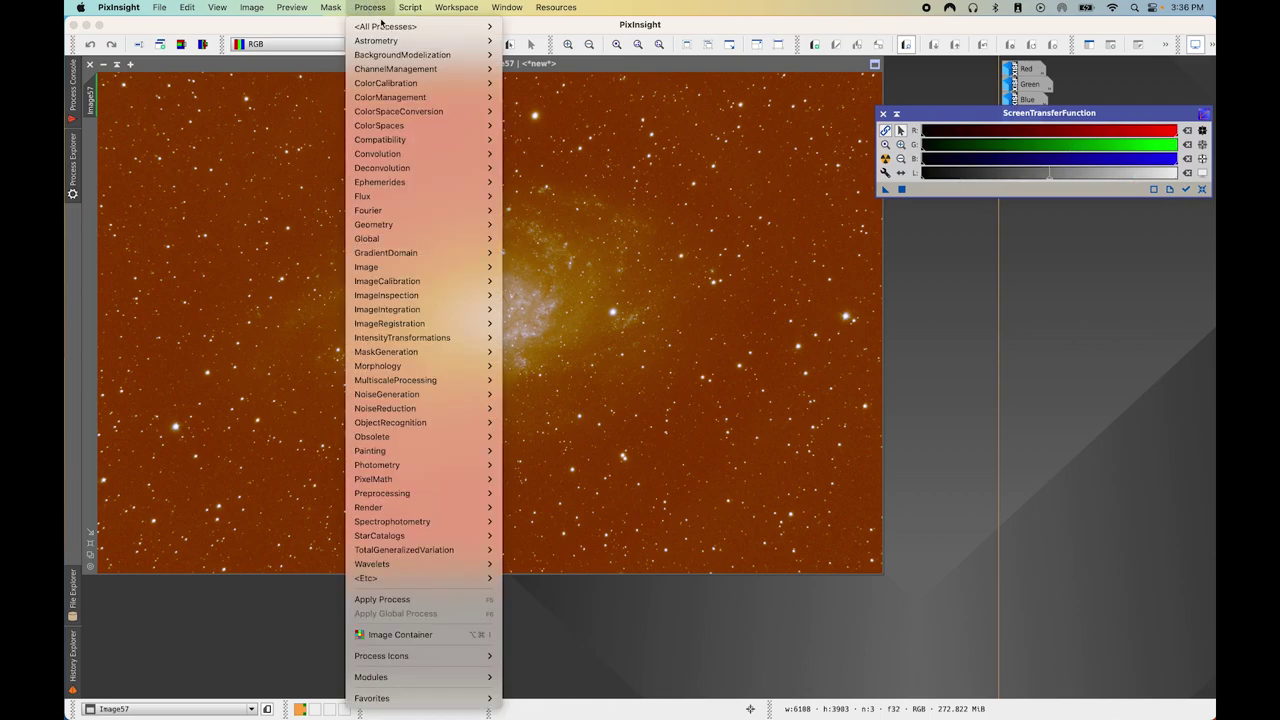
mouse_move(384, 26)
scroll(602, 540, "down", 10)
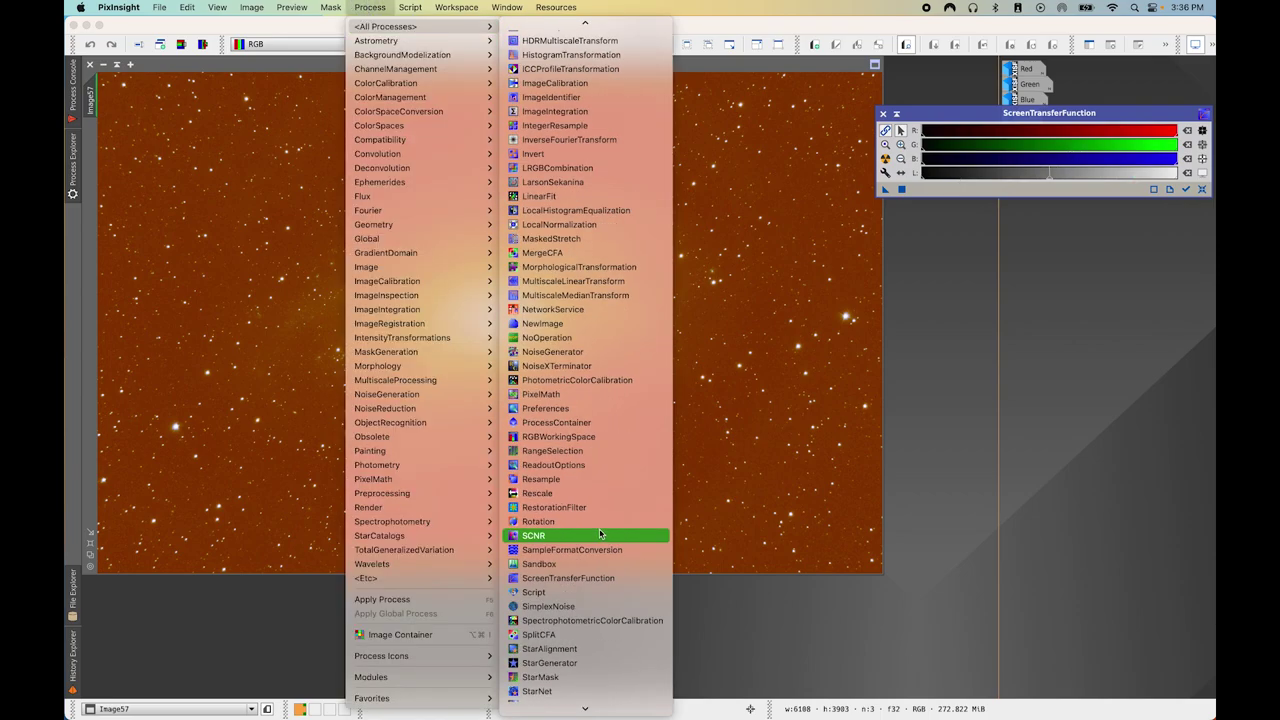
left_click(568, 508)
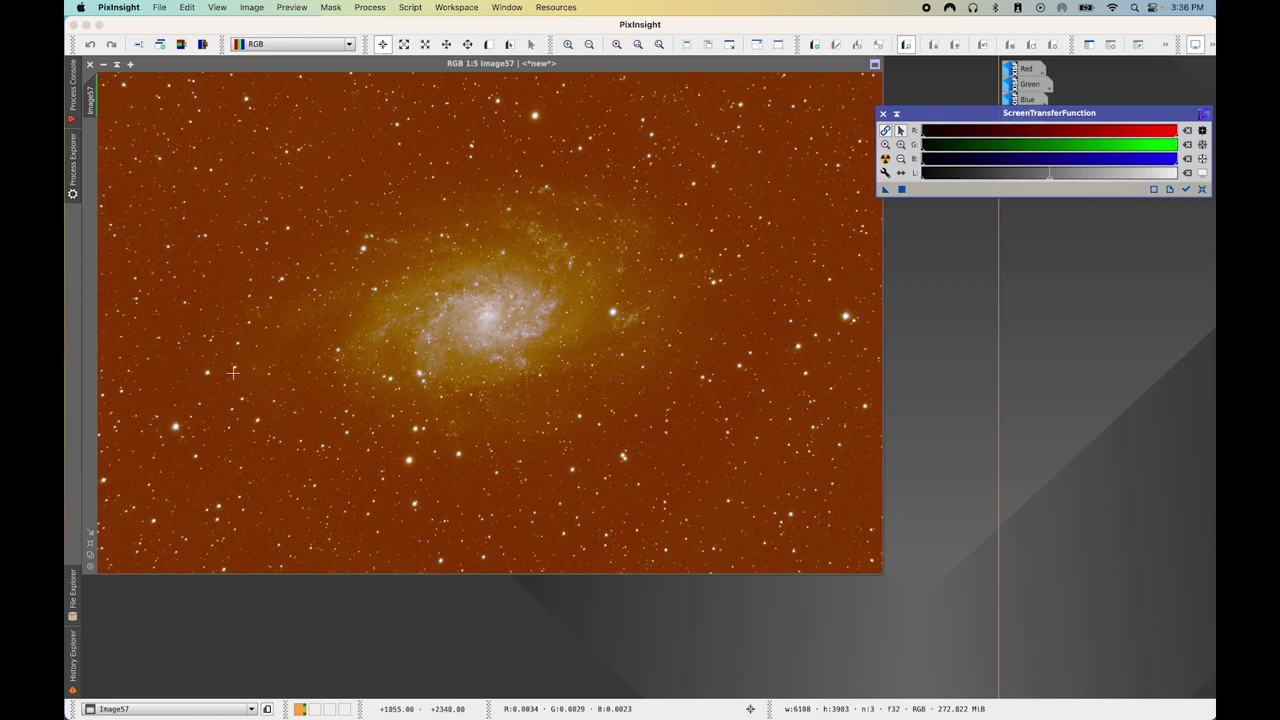
Make ScreenTransferFunction track the combined image, unlink its RGB channels, and replace the current stretch with an unlinked auto stretch
left_click(1188, 195)
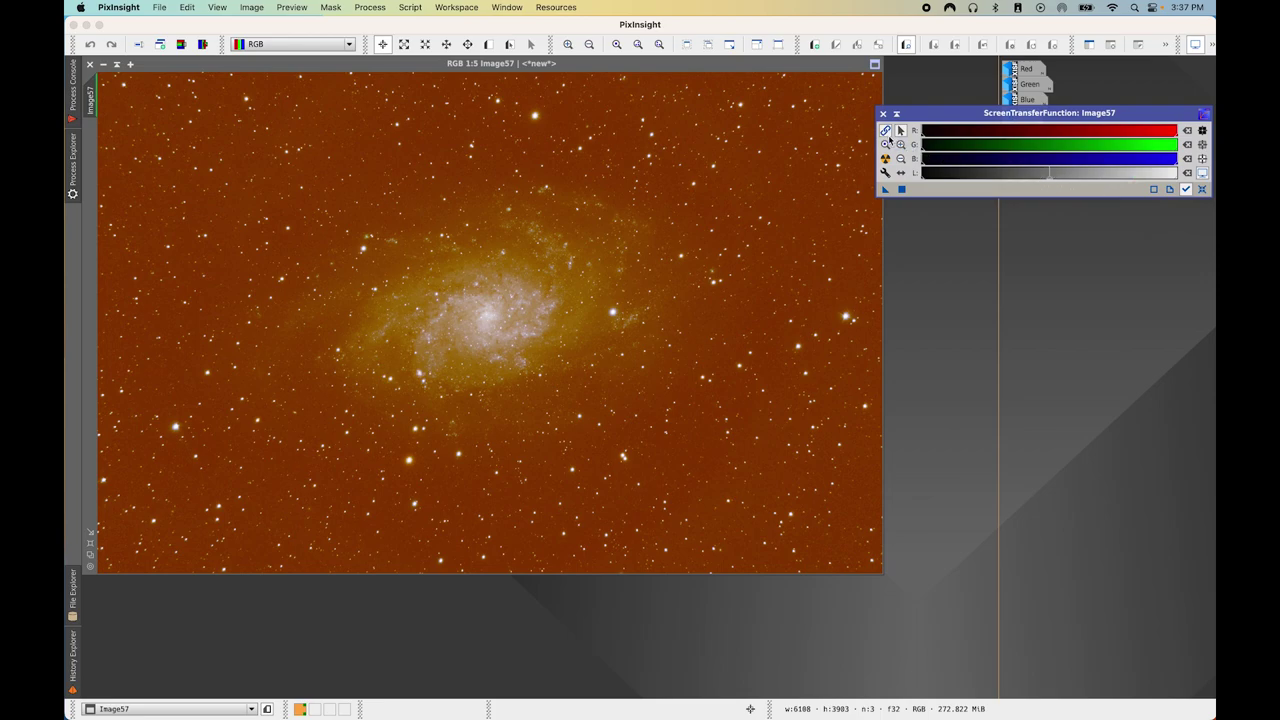
left_click(885, 133)
left_click(1205, 193)
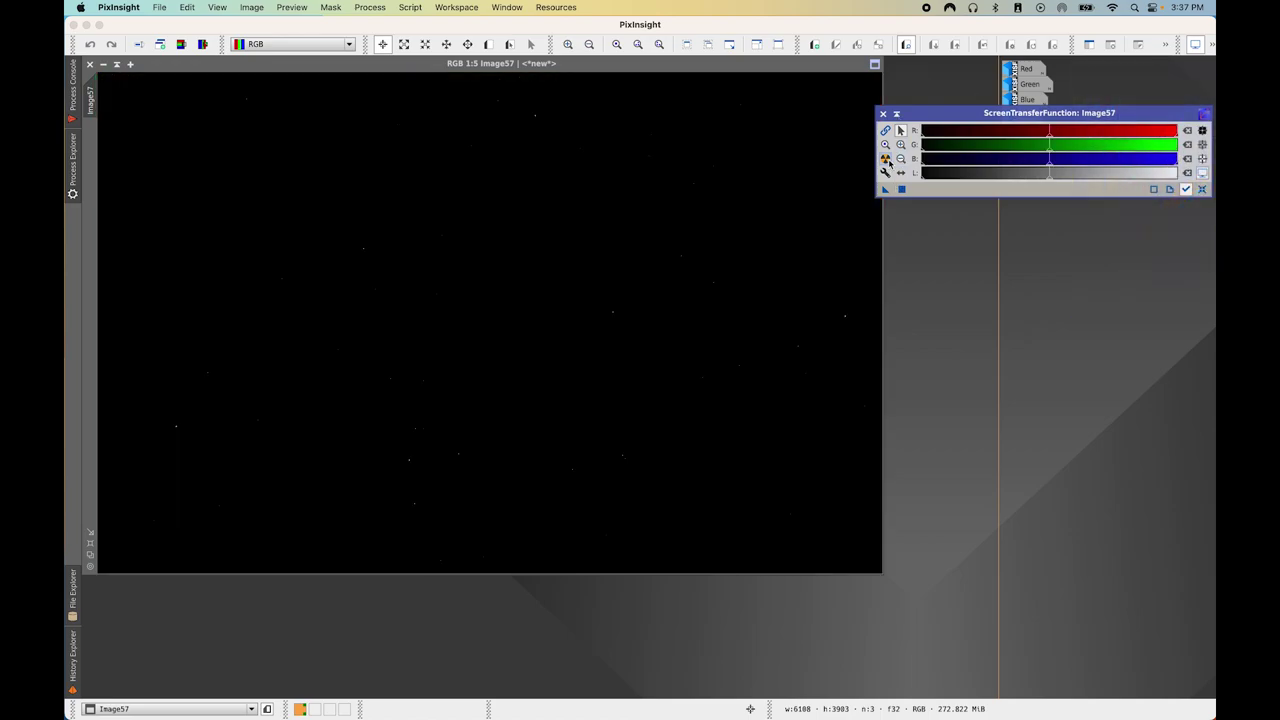
left_click(886, 159)
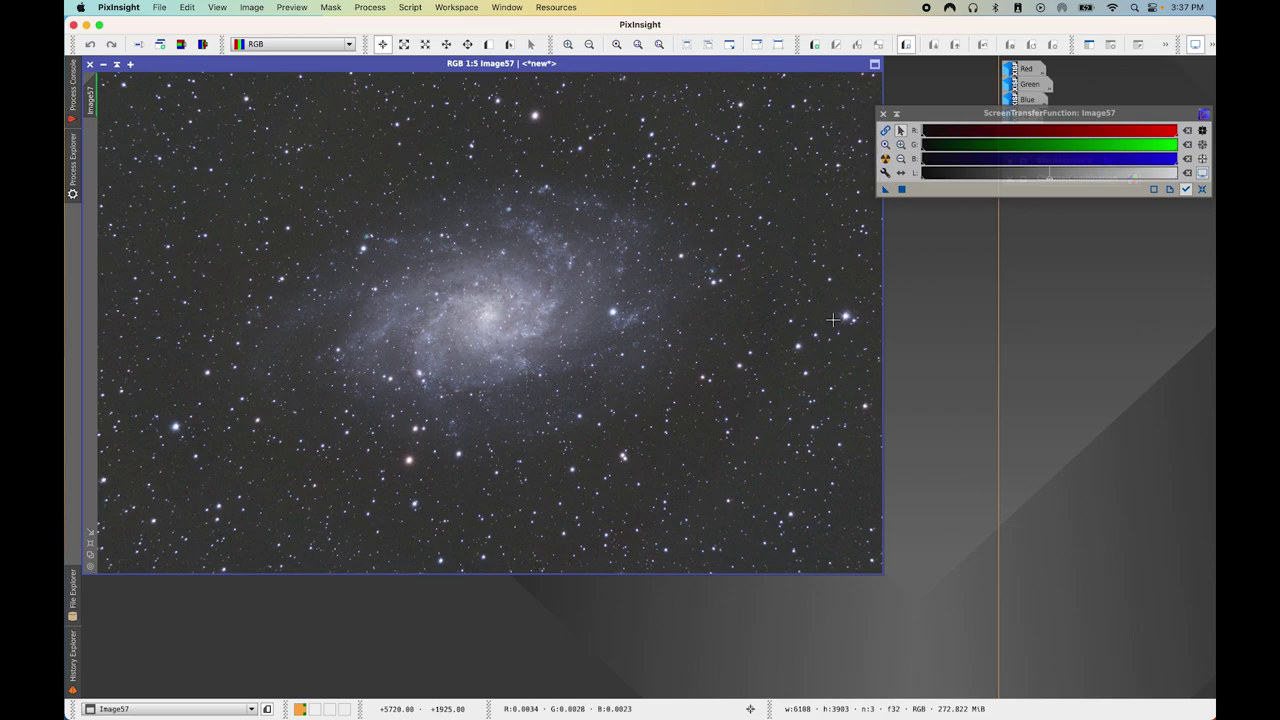
left_click(897, 114)
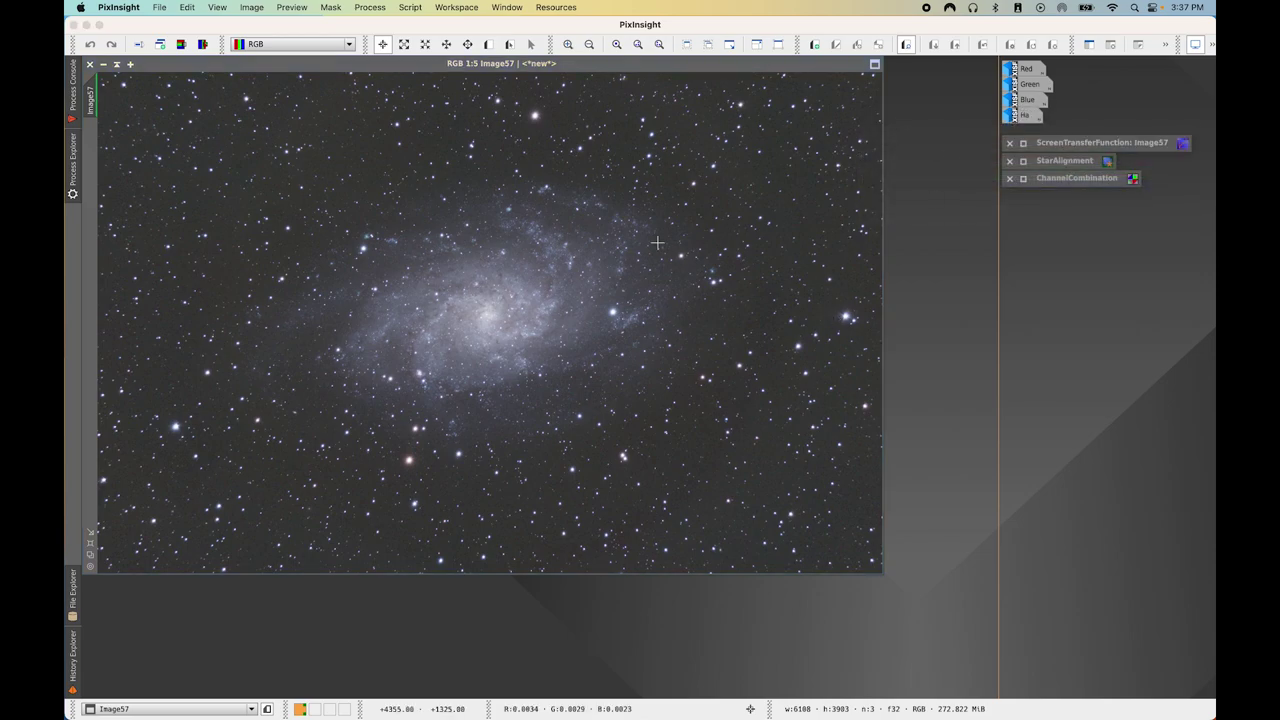
Rename the combined colour image's identifier as RGB
mouse_move(99, 100)
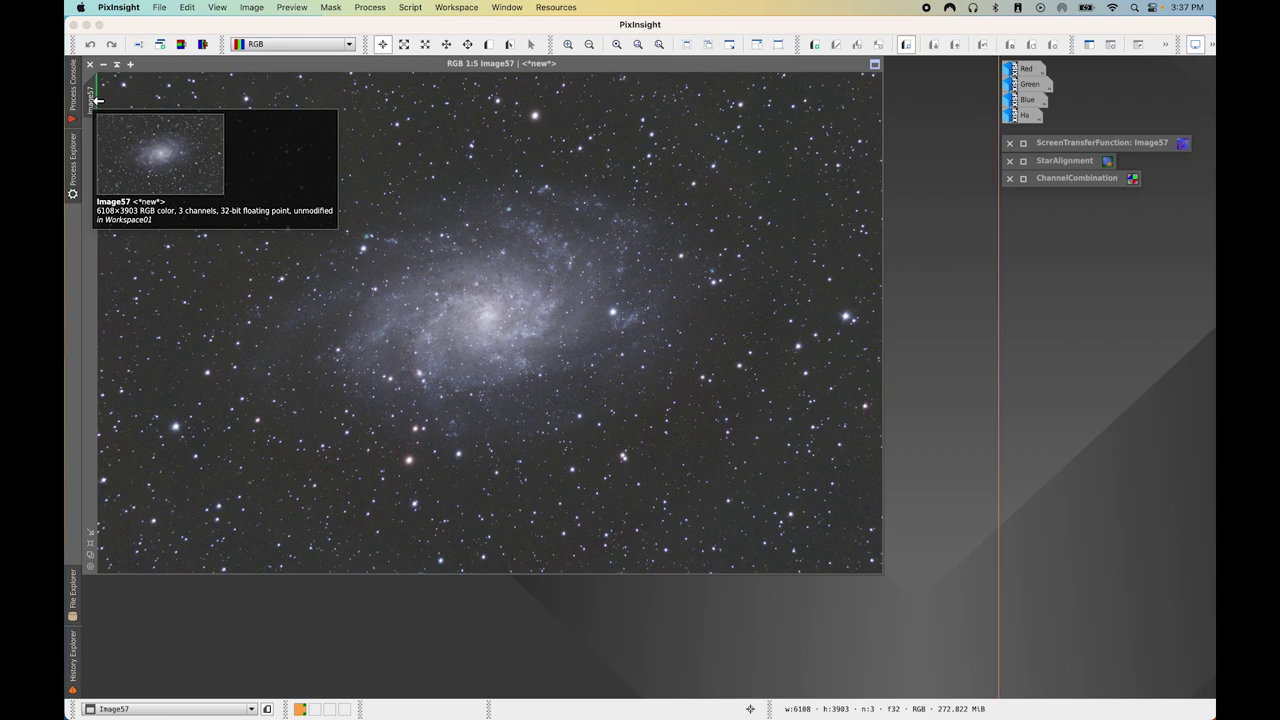
right_click(99, 100)
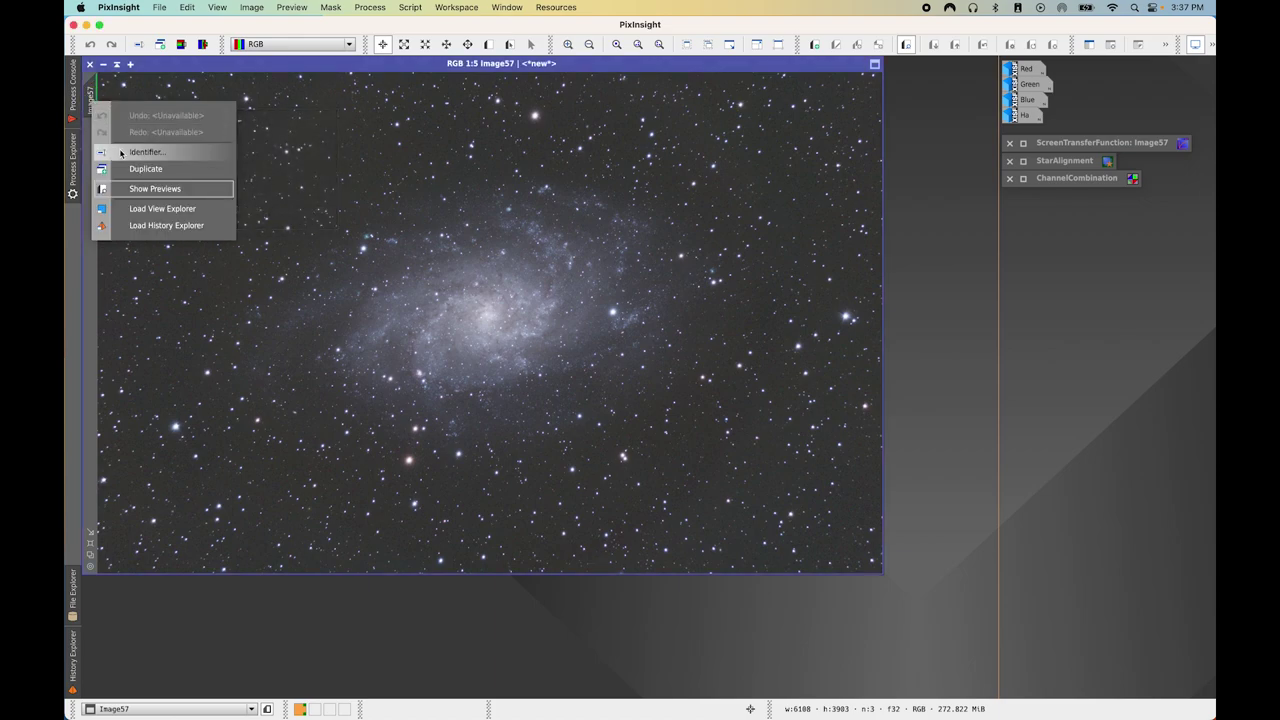
left_click(95, 150)
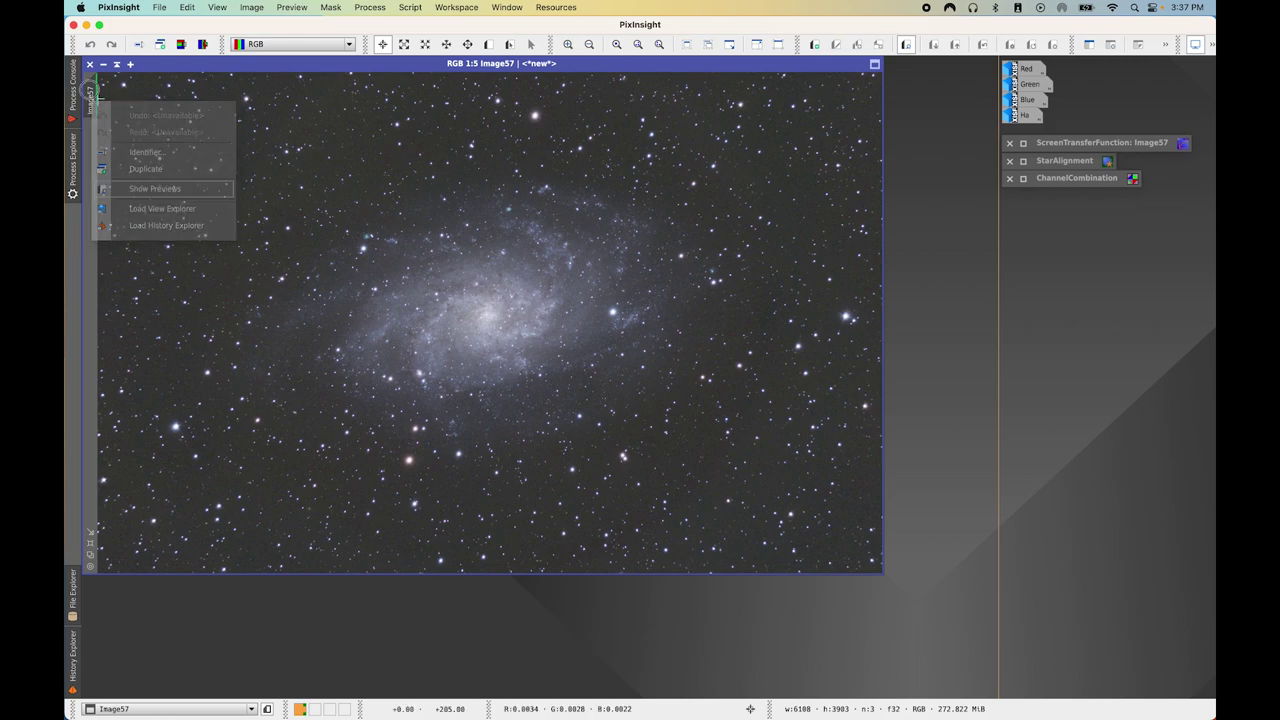
right_click(96, 90)
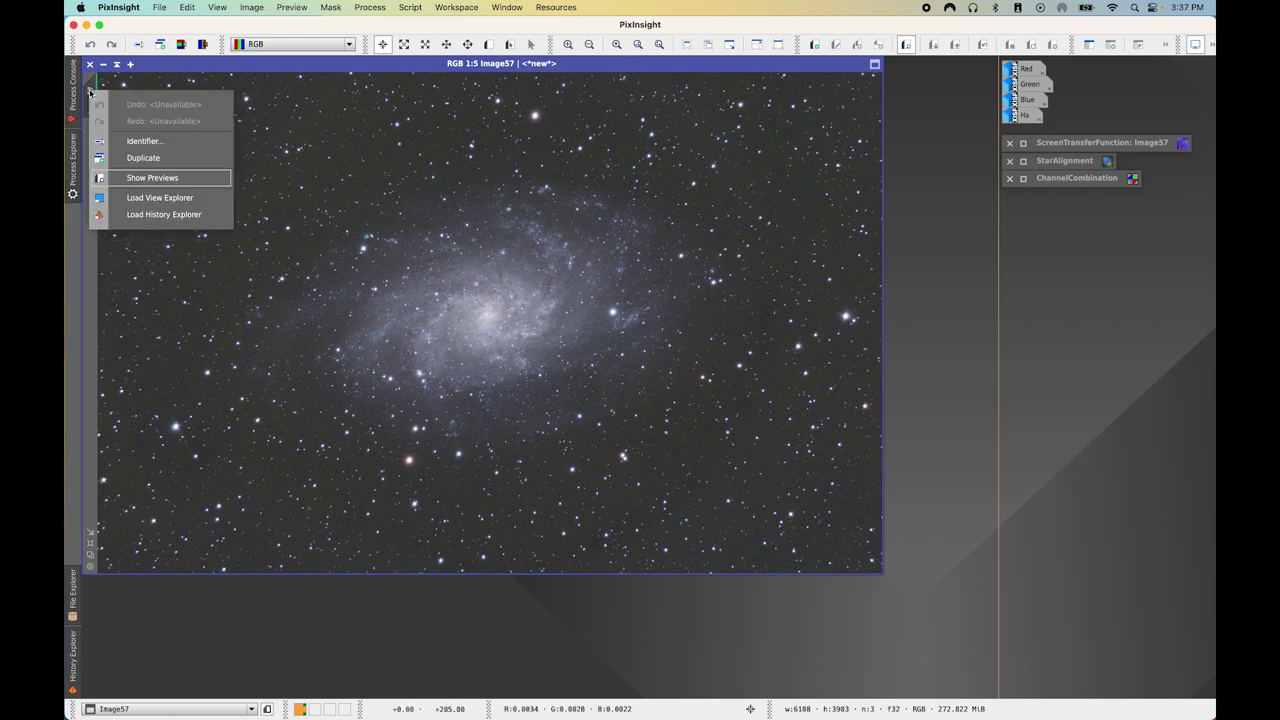
left_click(121, 141)
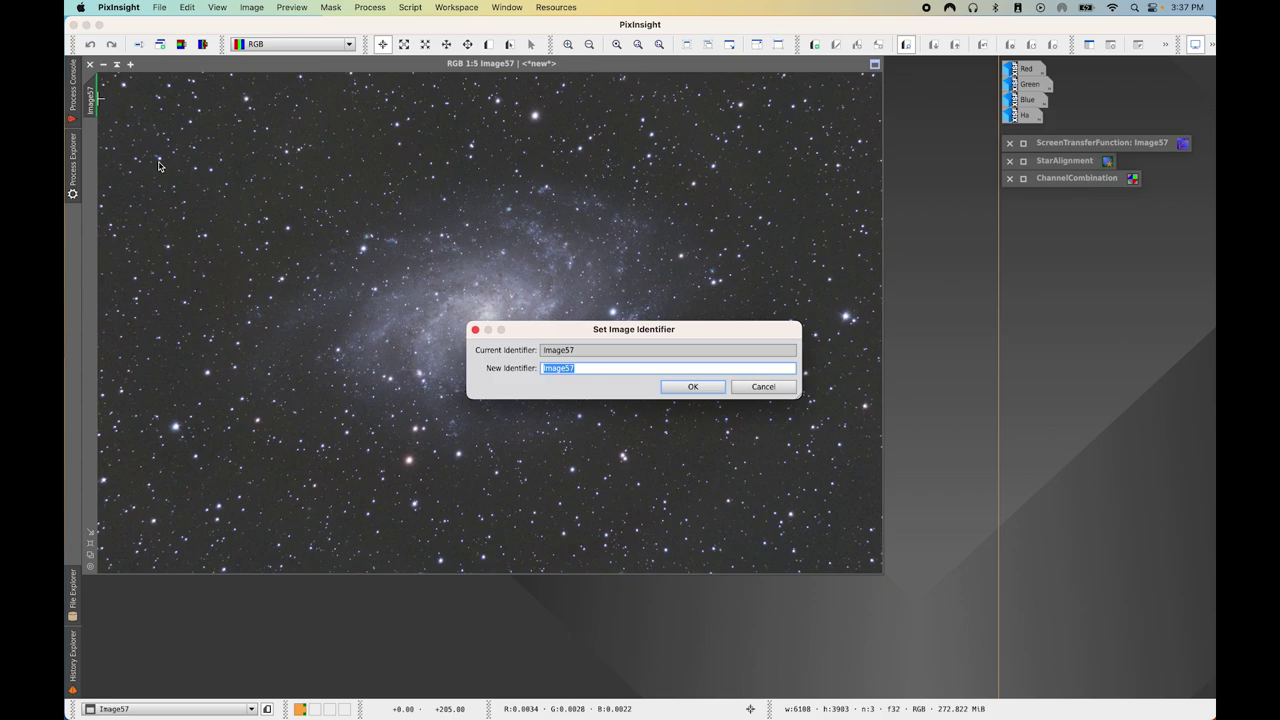
type("RGB")
left_click(691, 387)
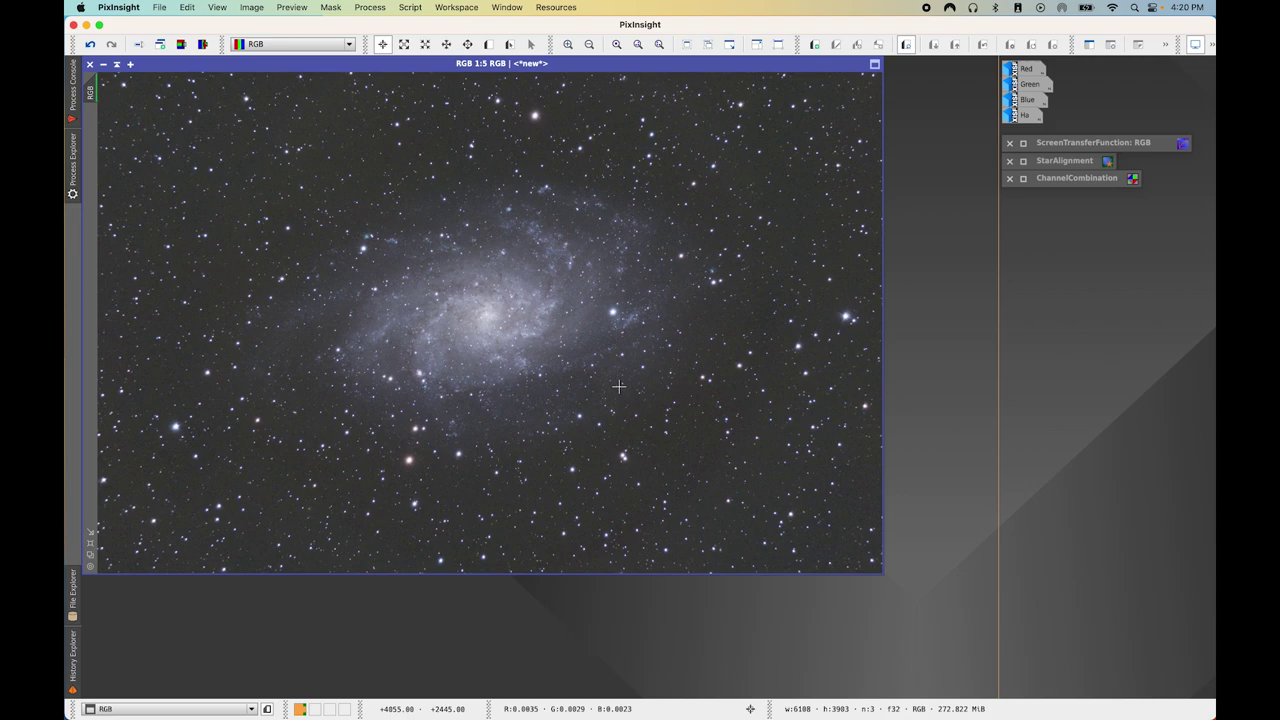
Start the ImageSolver script on the RGB image and check its focal distance and pixel size
left_click(411, 8)
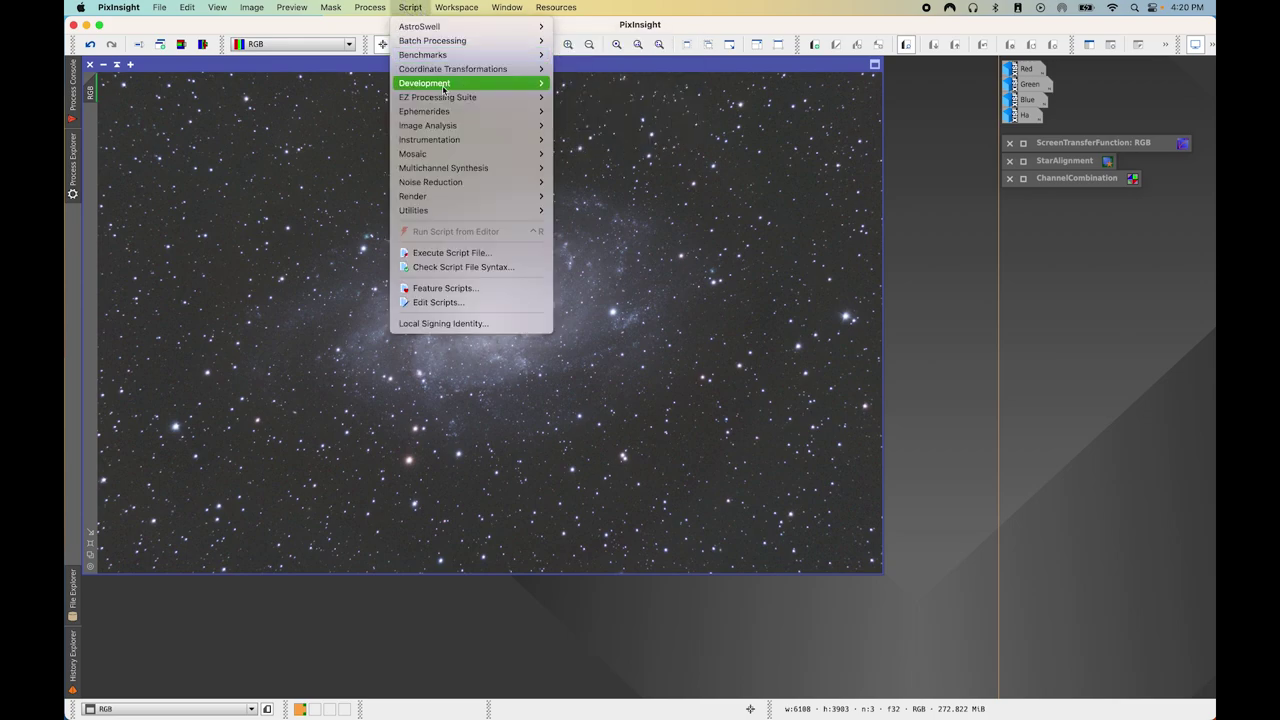
mouse_move(470, 126)
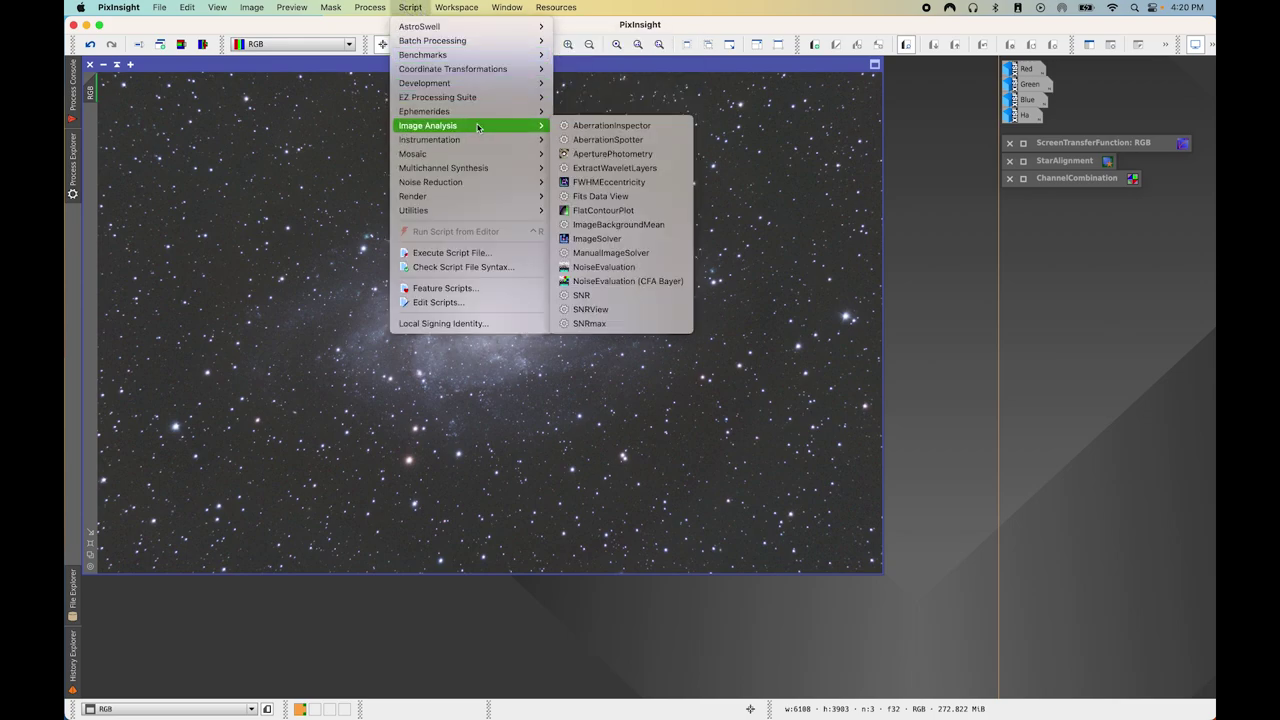
left_click(640, 226)
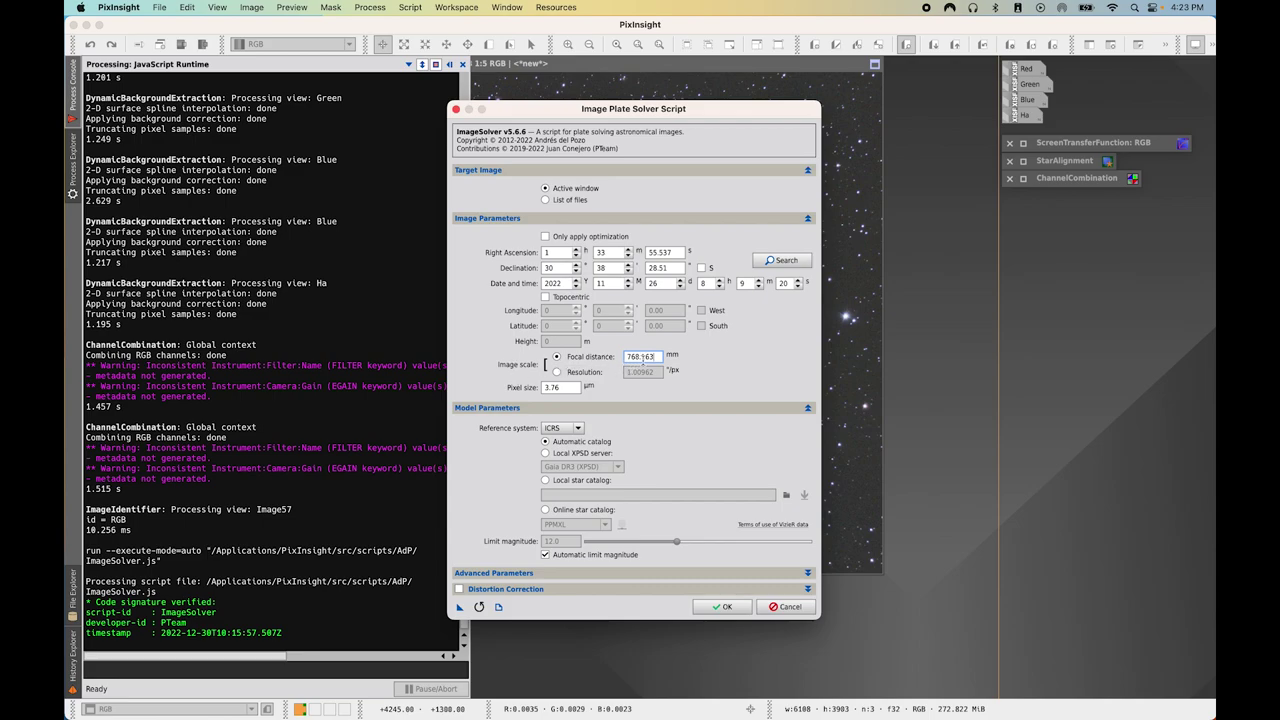
double_click(655, 356)
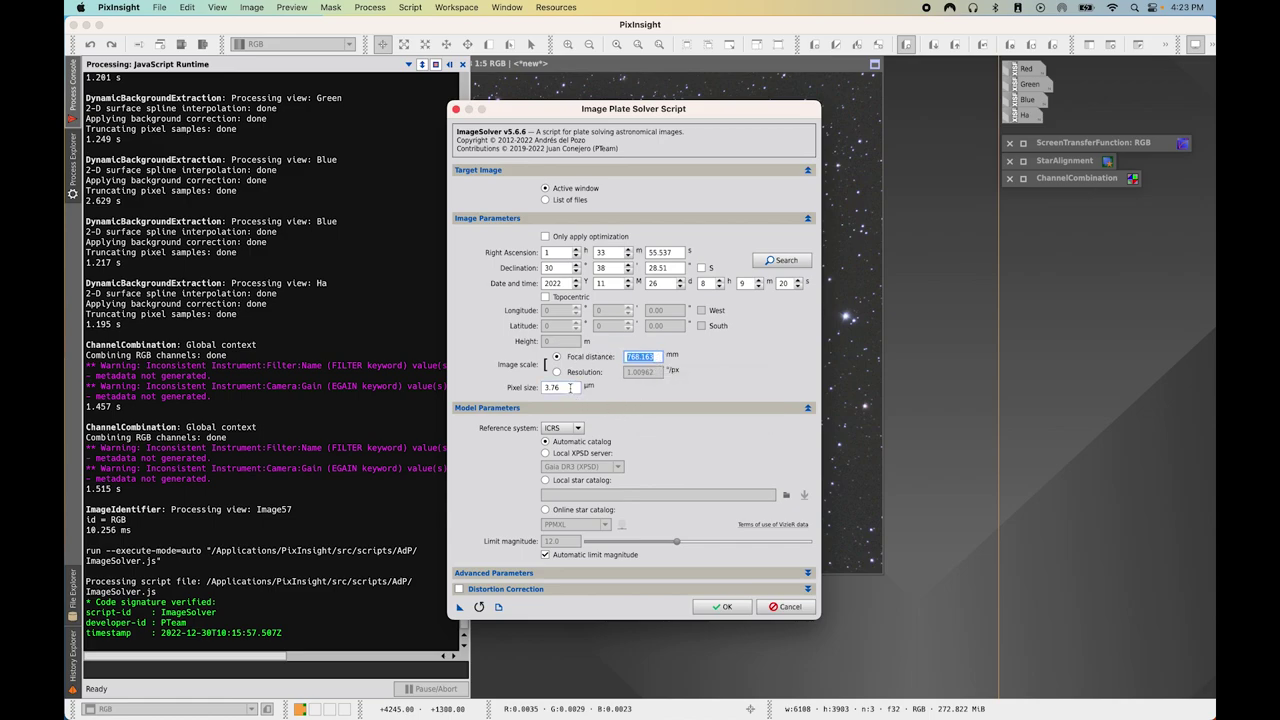
double_click(570, 387)
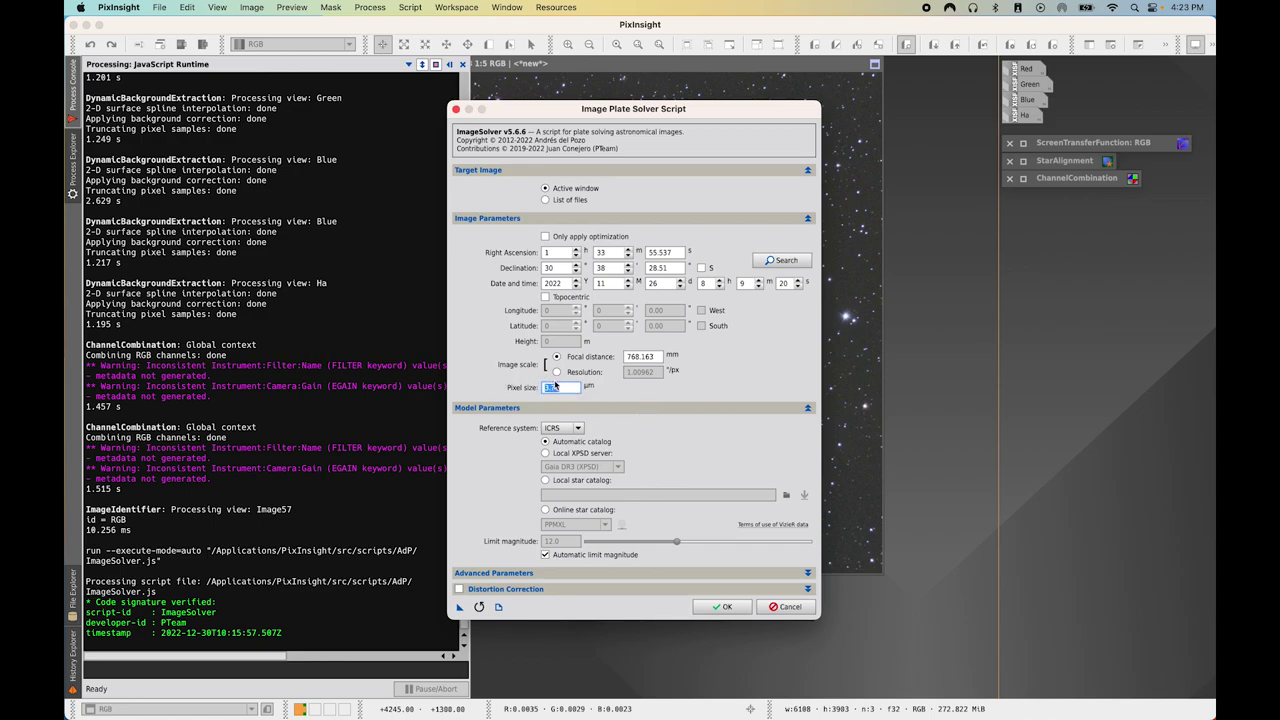
left_click(563, 387)
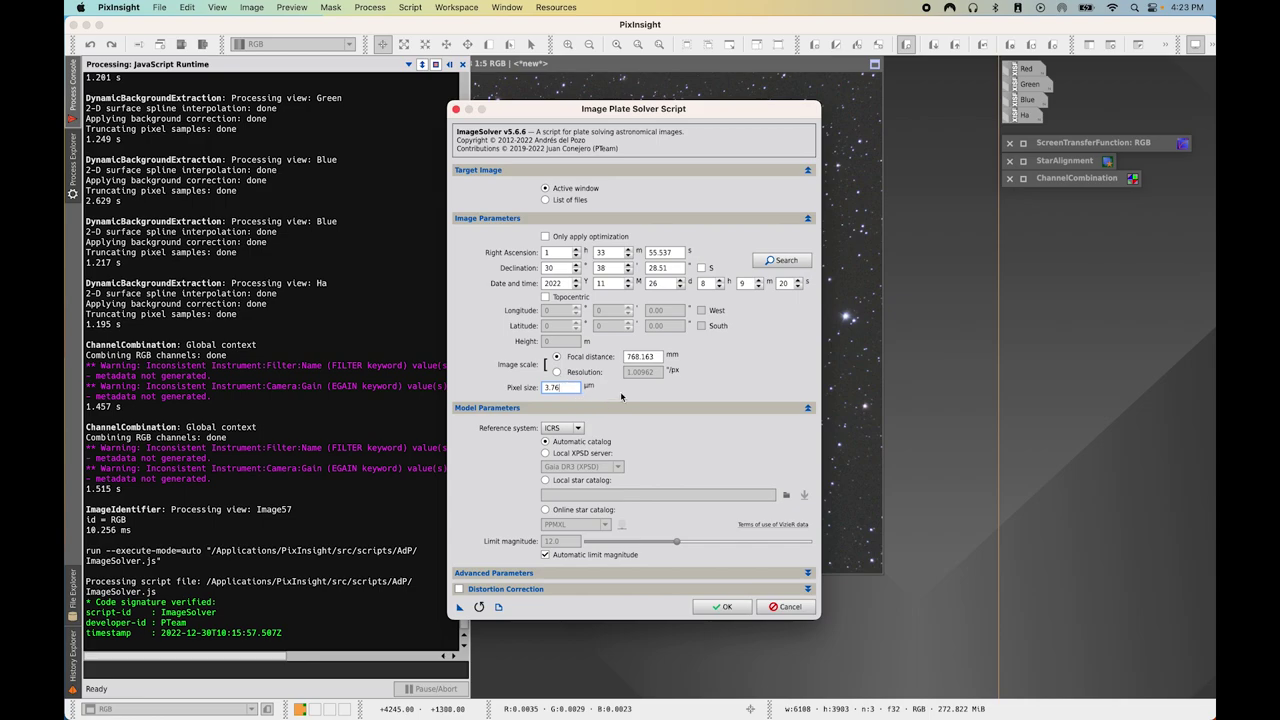
Set the solver's coordinates from an online search for M33, and plate-solve the RGB image
left_click(797, 262)
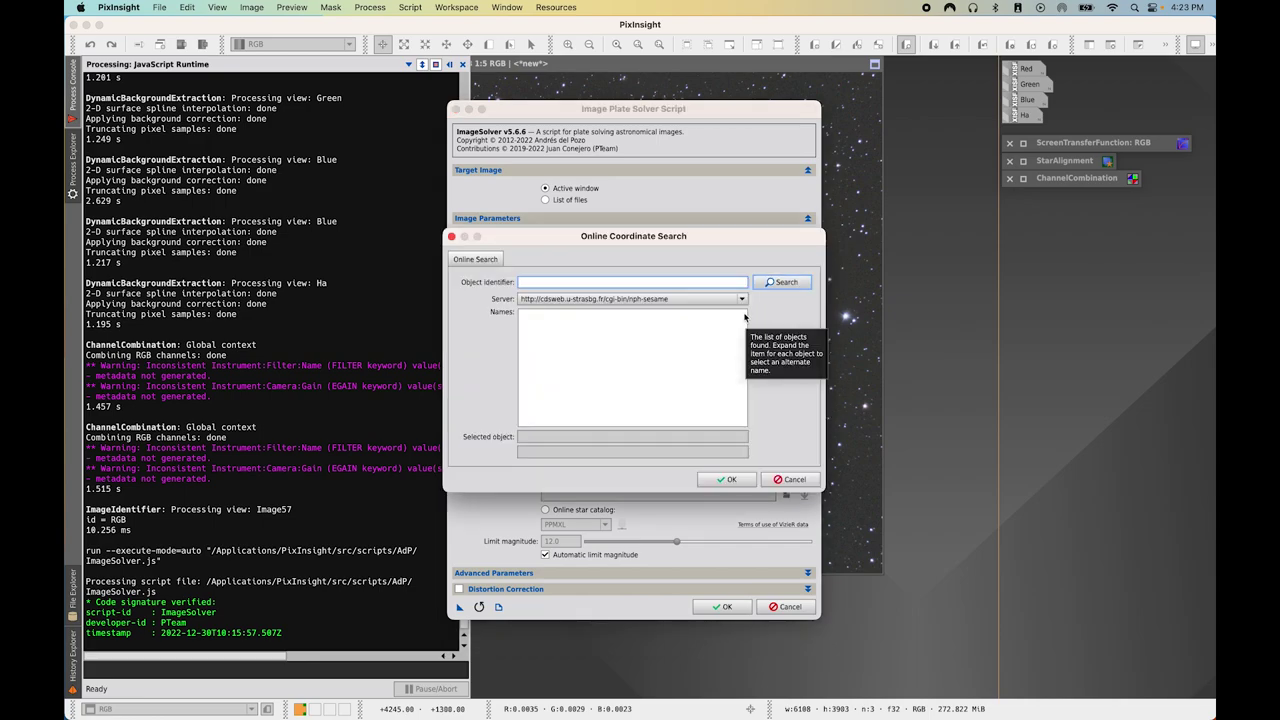
type("M33")
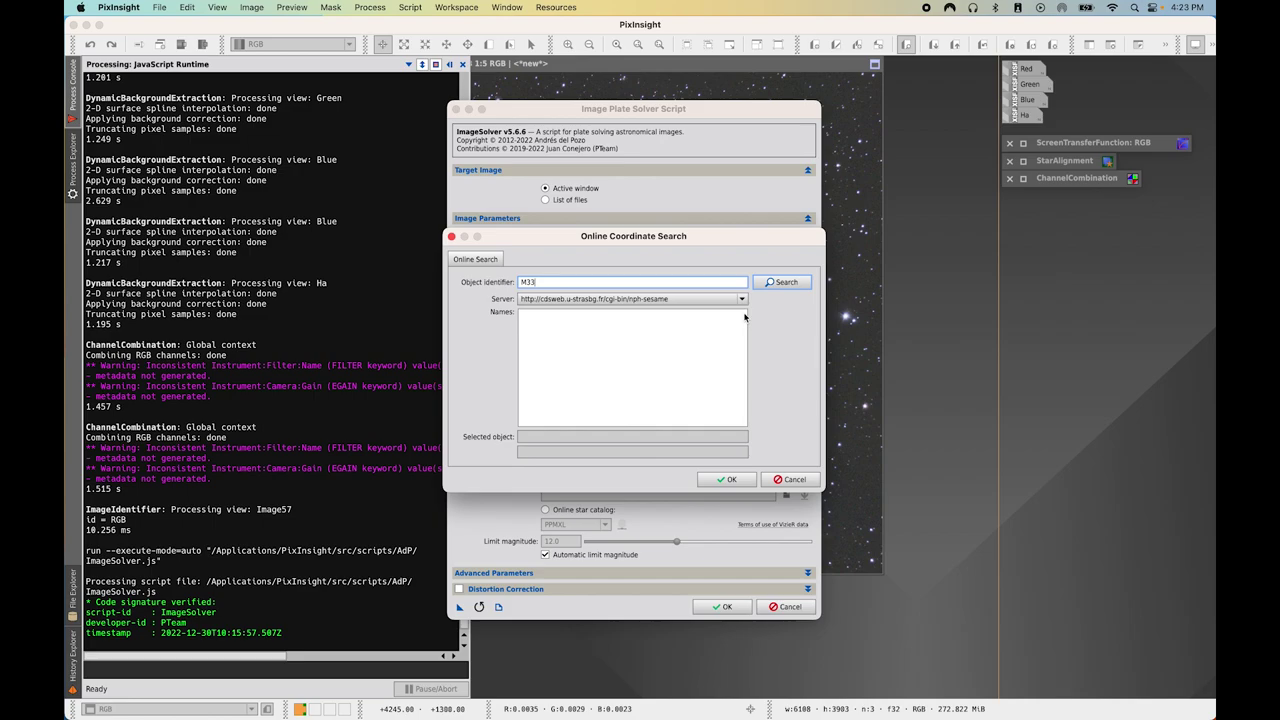
left_click(776, 283)
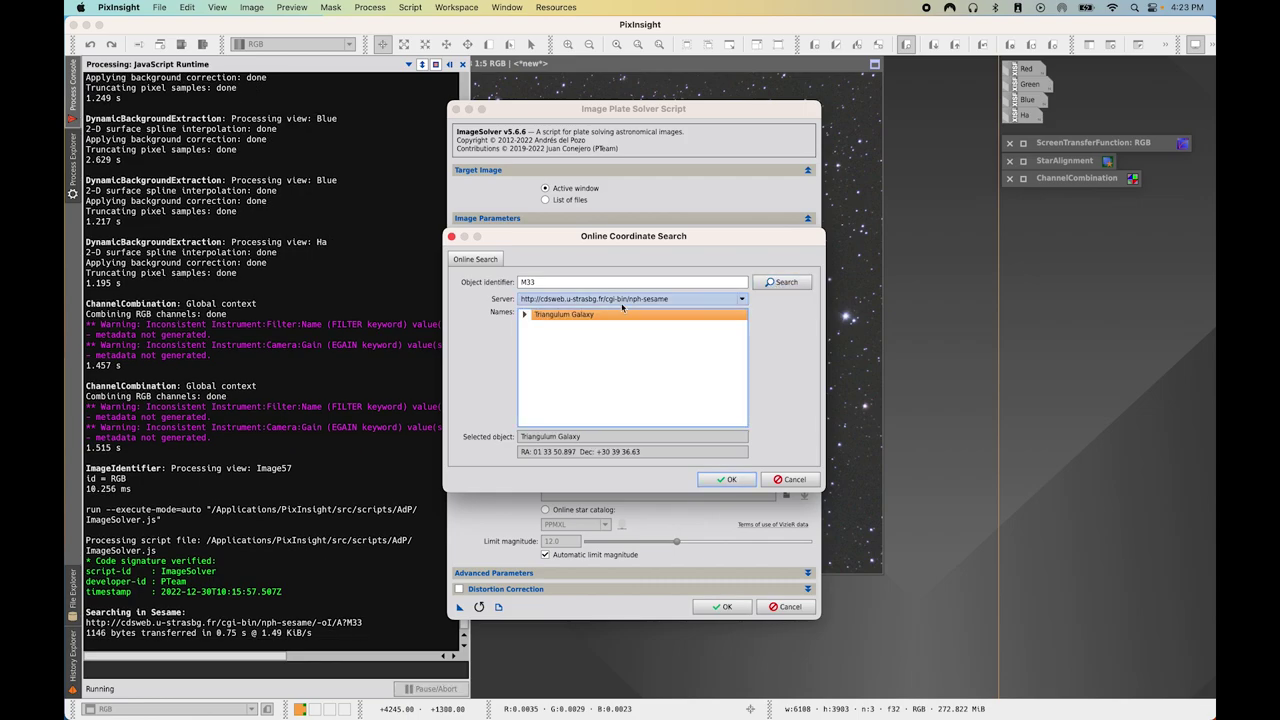
left_click(728, 480)
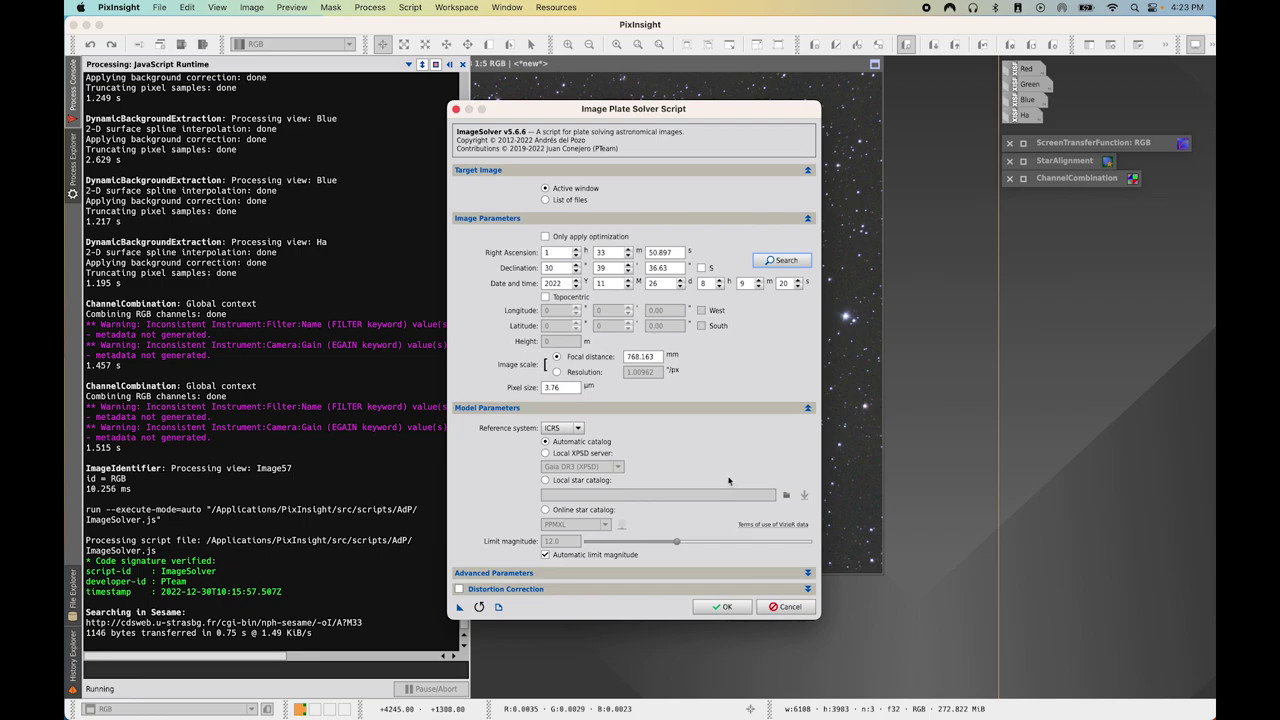
left_click(724, 607)
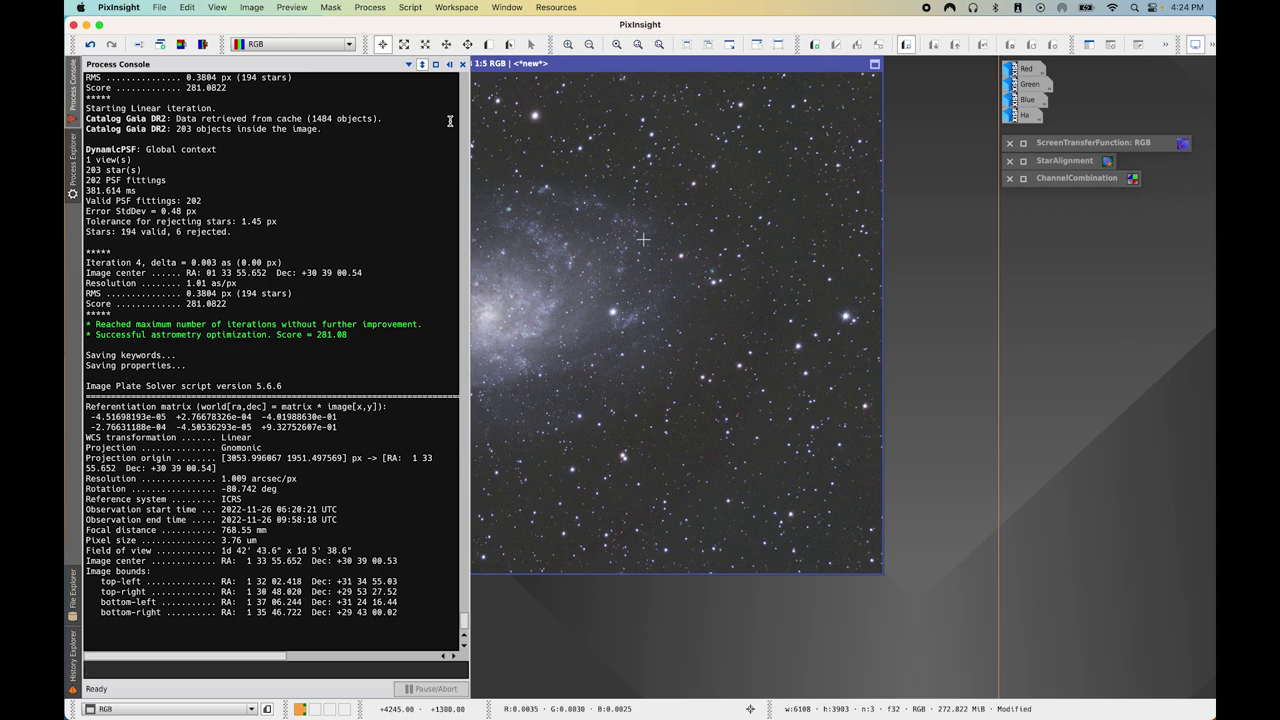
left_click(449, 64)
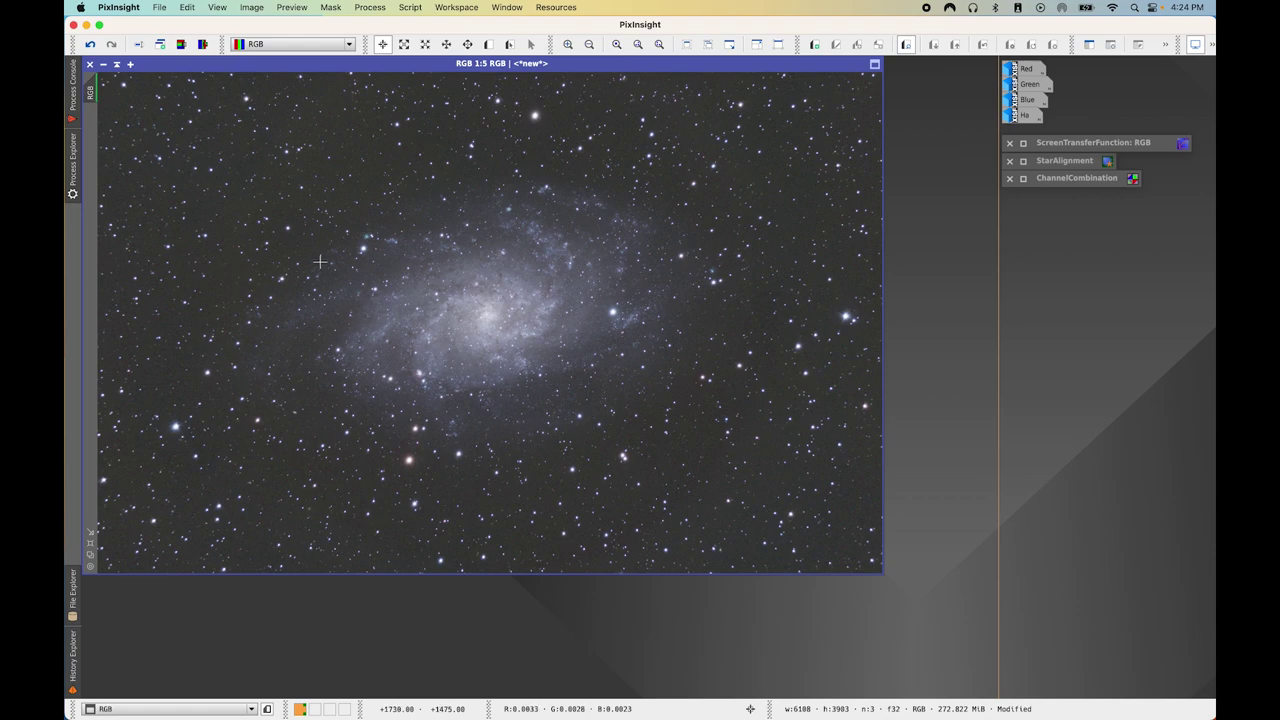
Start SpectrophotometricColorCalibration and set the QE curve to Sony IMX411/455/461/533/571
left_click(378, 6)
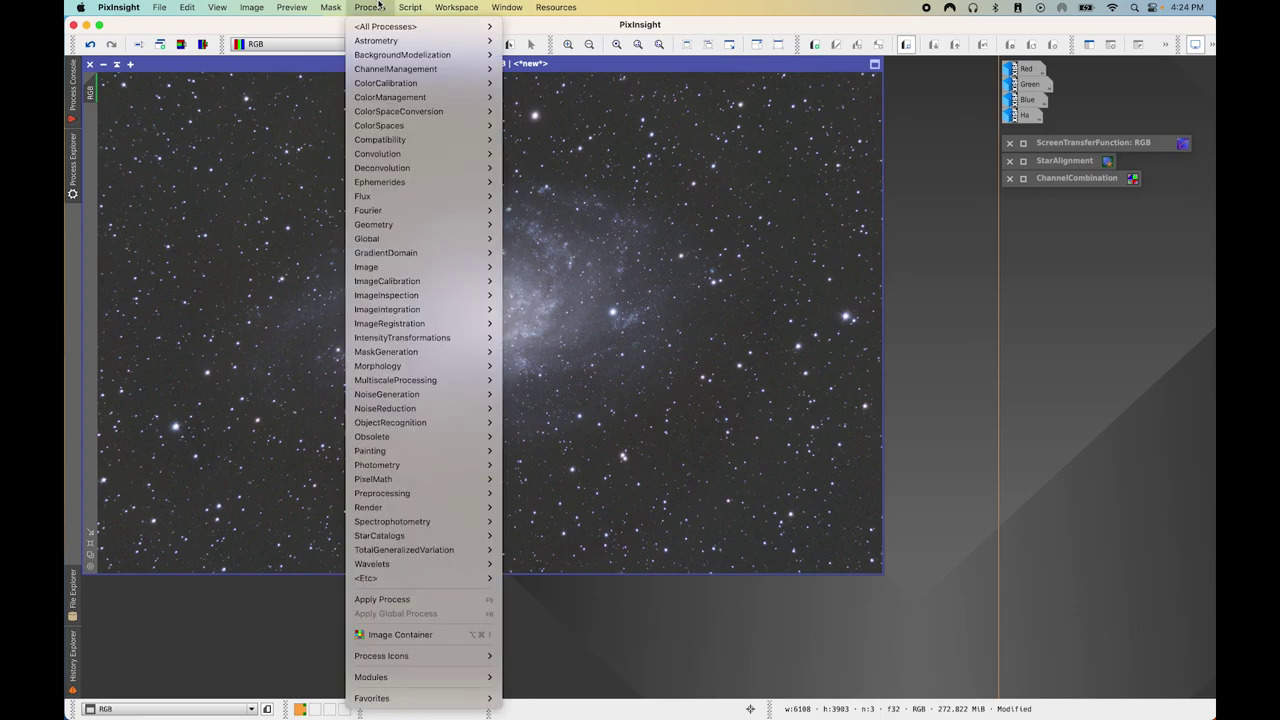
mouse_move(395, 88)
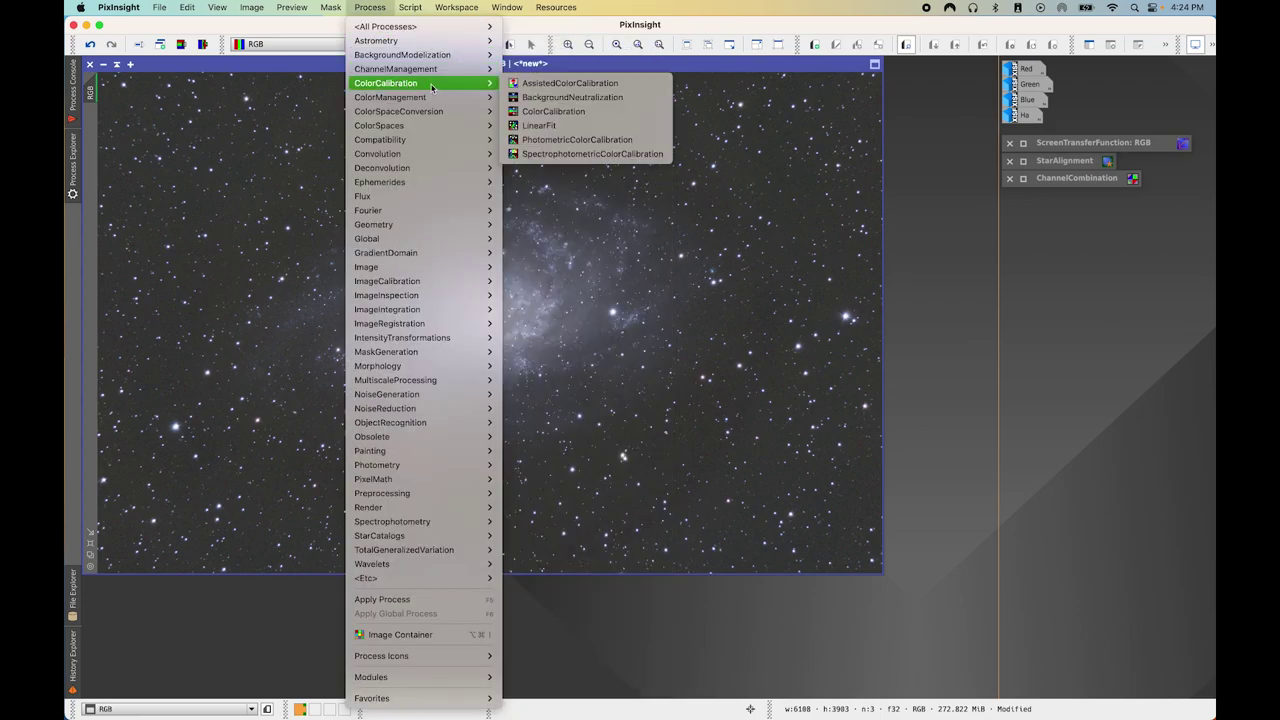
left_click(658, 154)
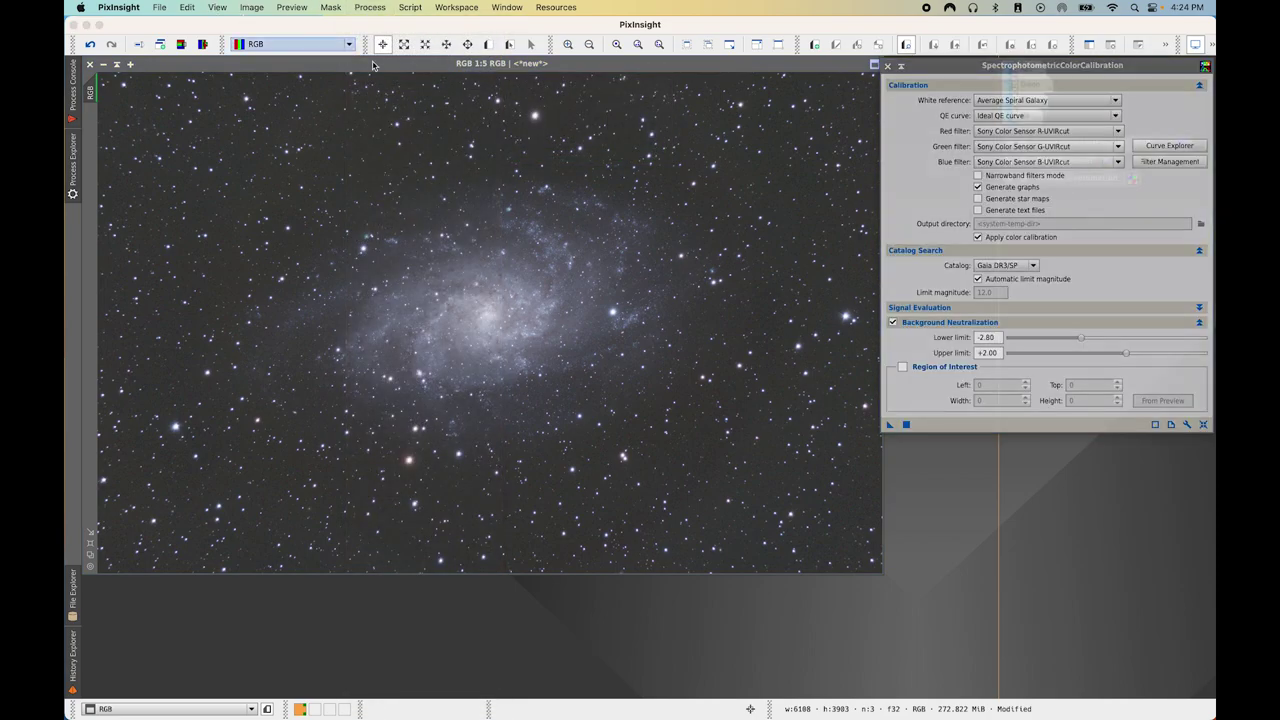
left_click_drag(940, 73, 938, 72)
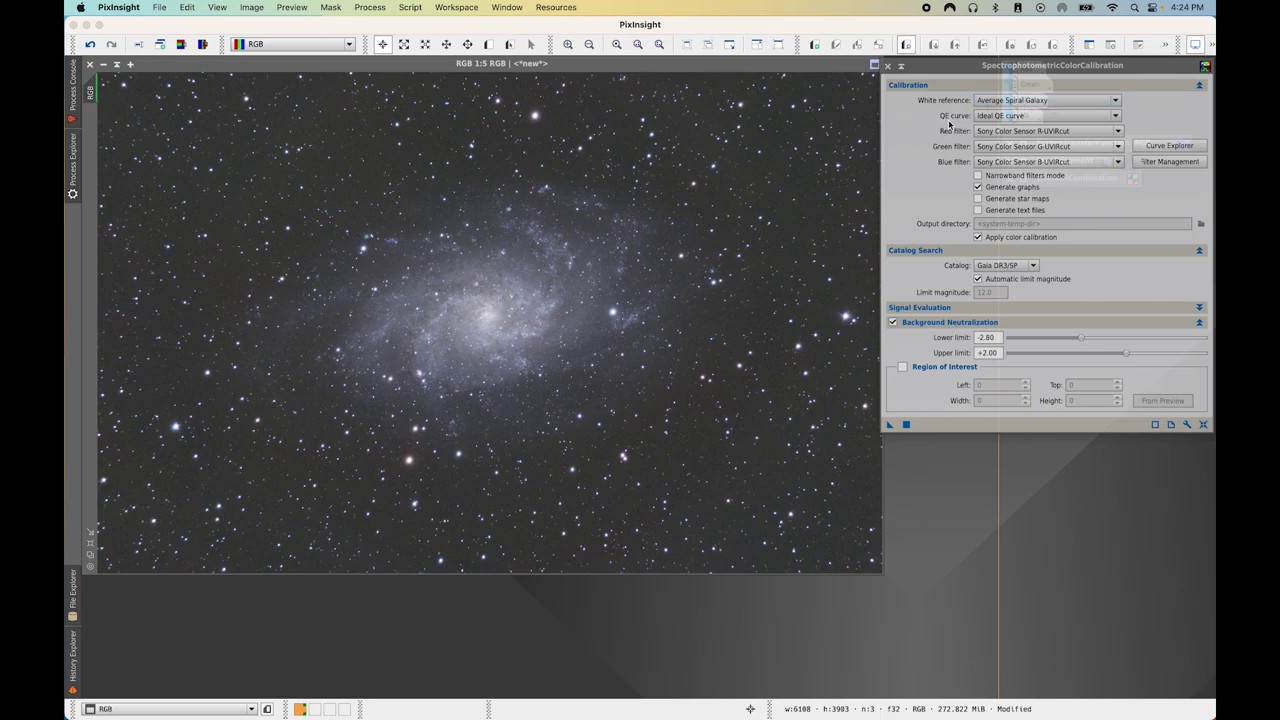
mouse_move(949, 125)
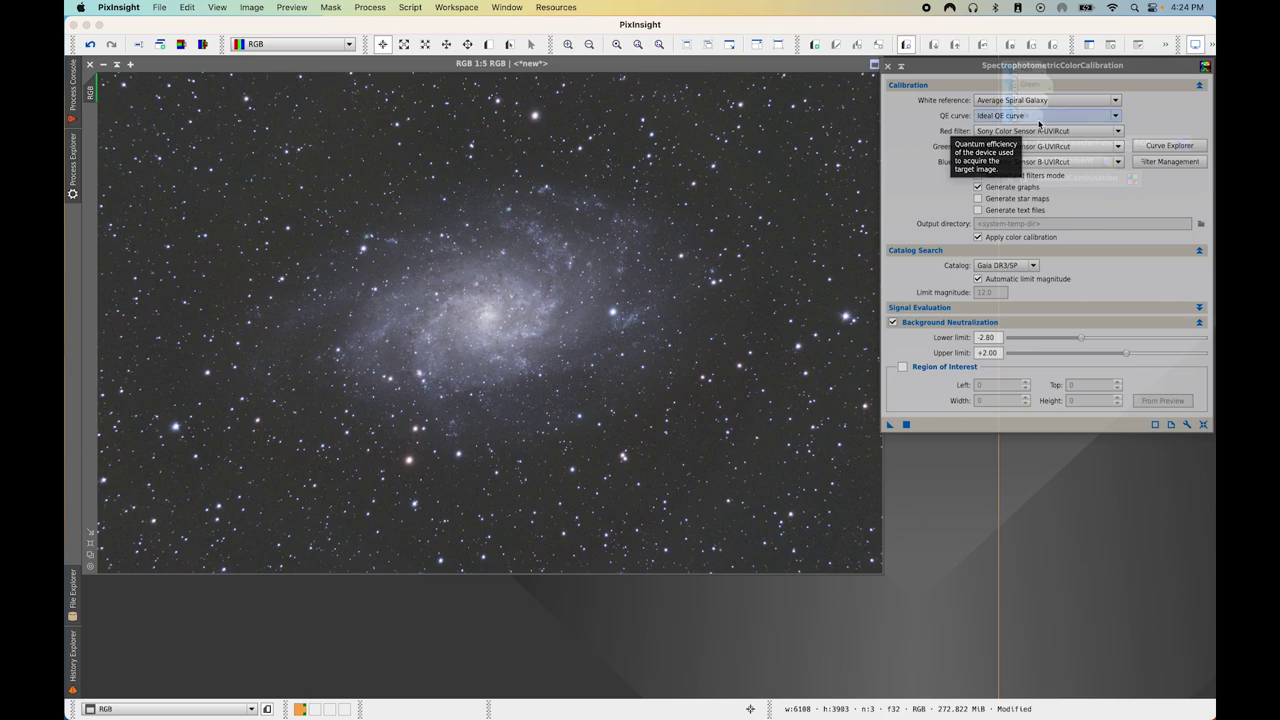
mouse_move(1041, 122)
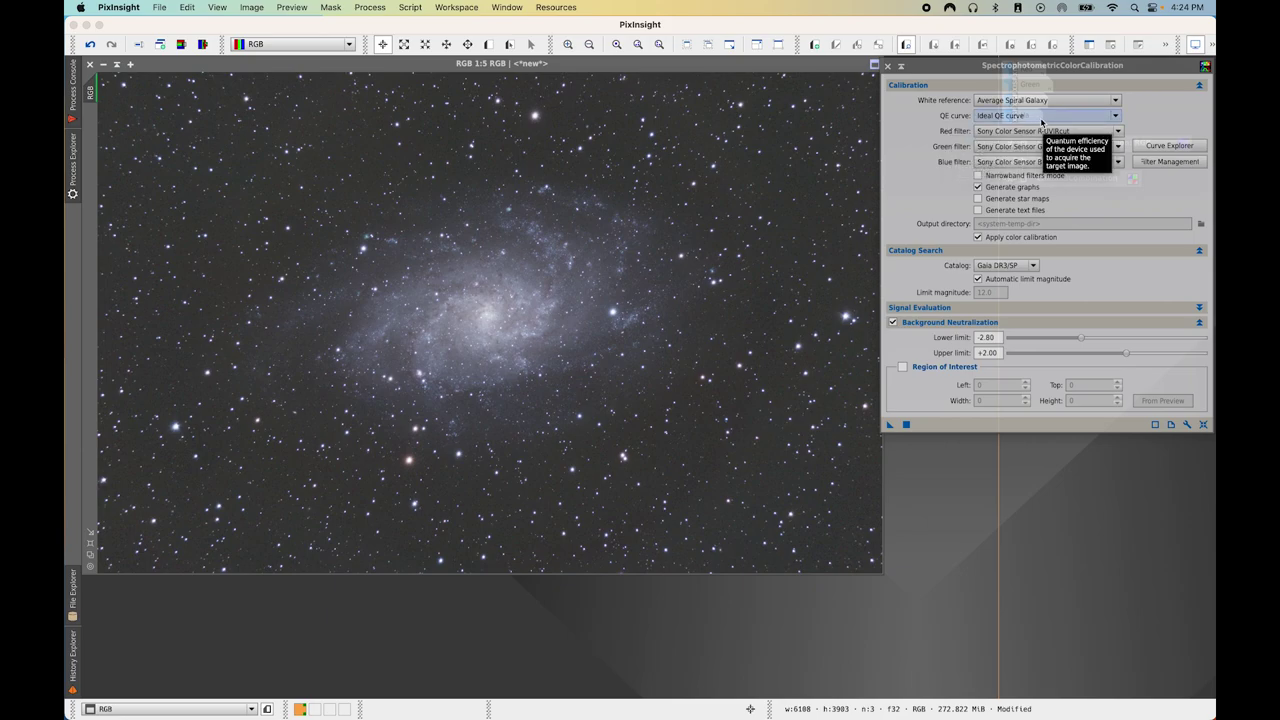
left_click(1041, 120)
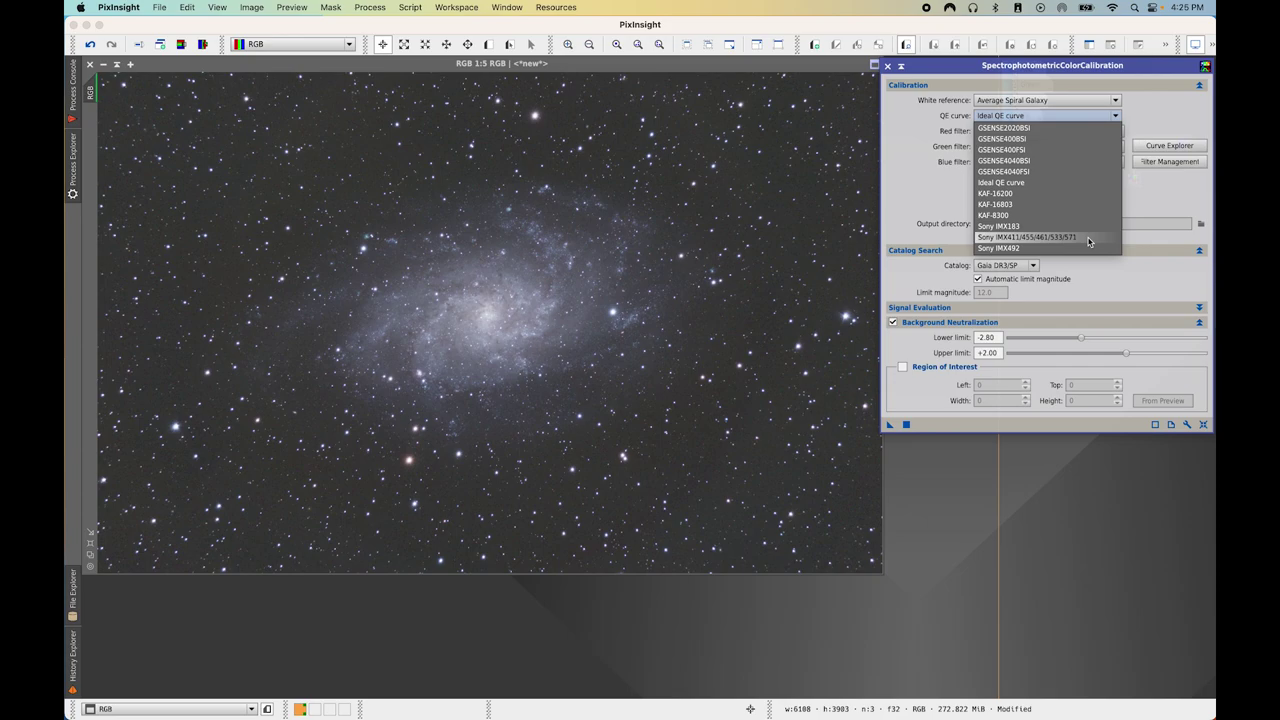
left_click(1089, 241)
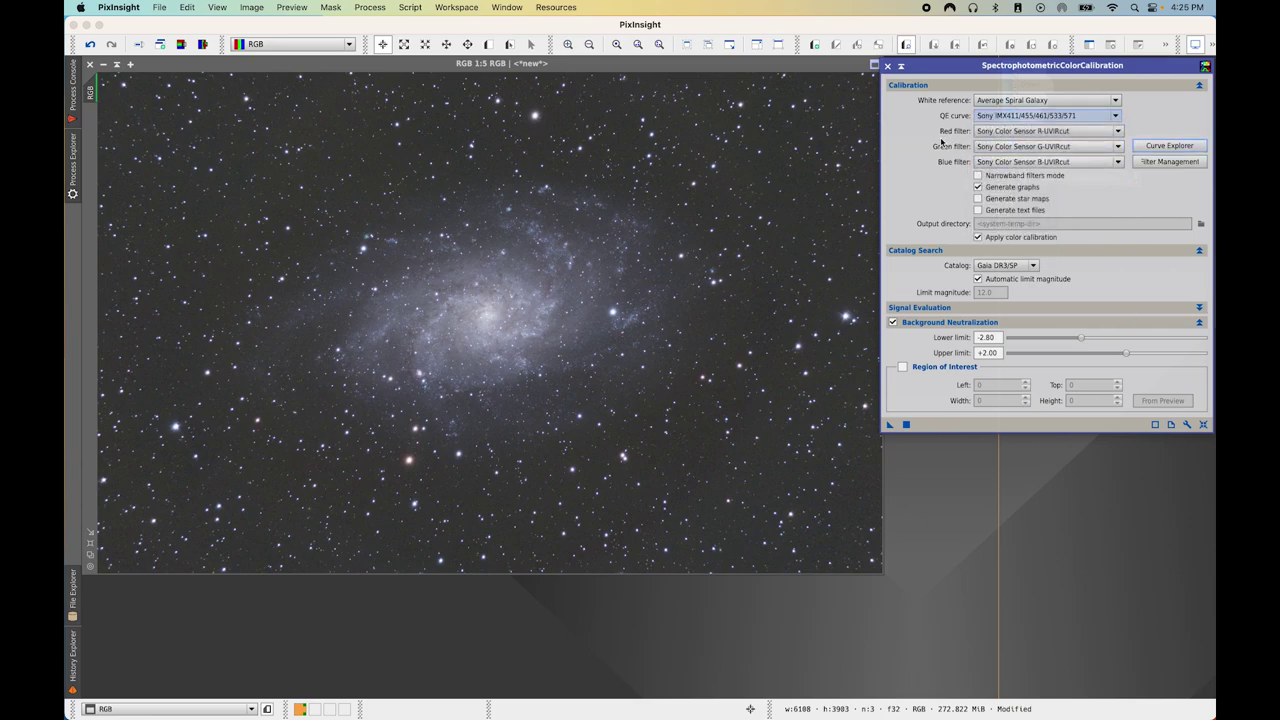
Set the red, green and blue filters of the colour calibration to ZWO R, ZWO G and ZWO B
left_click(1004, 132)
scroll(1018, 300, "down", 1)
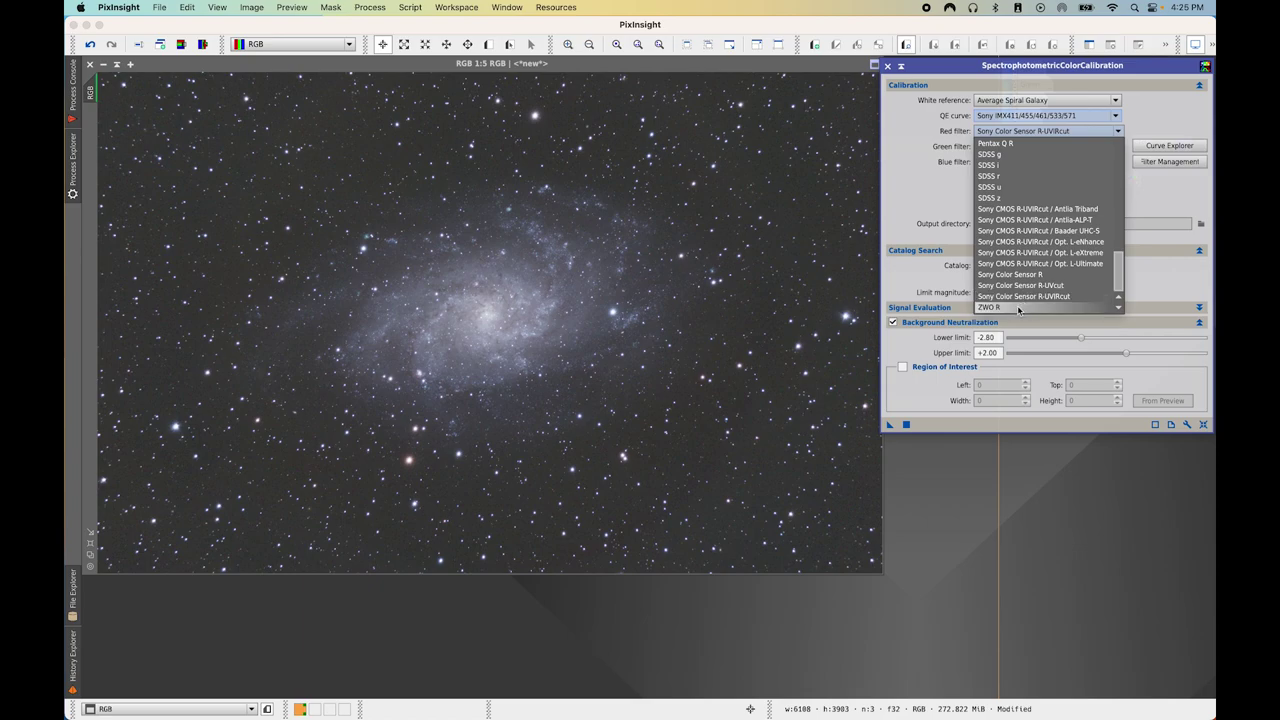
left_click(1016, 309)
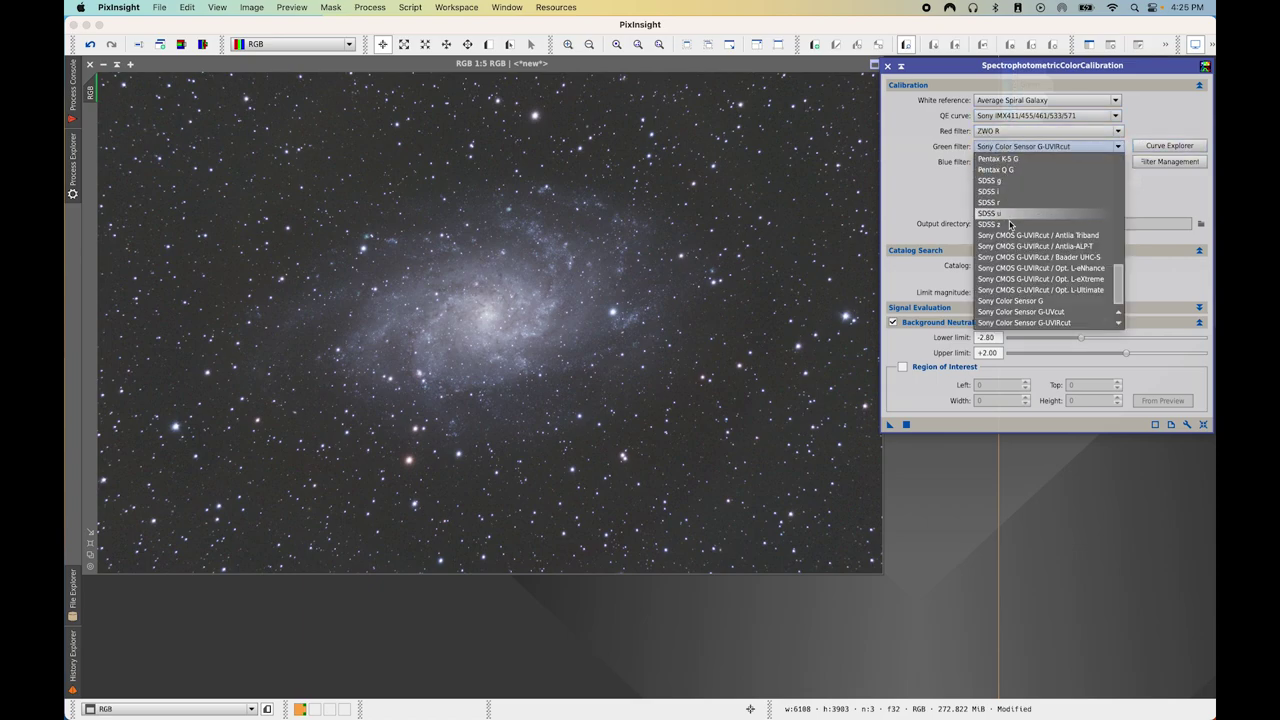
scroll(1003, 325, "down", 1)
left_click(1003, 325)
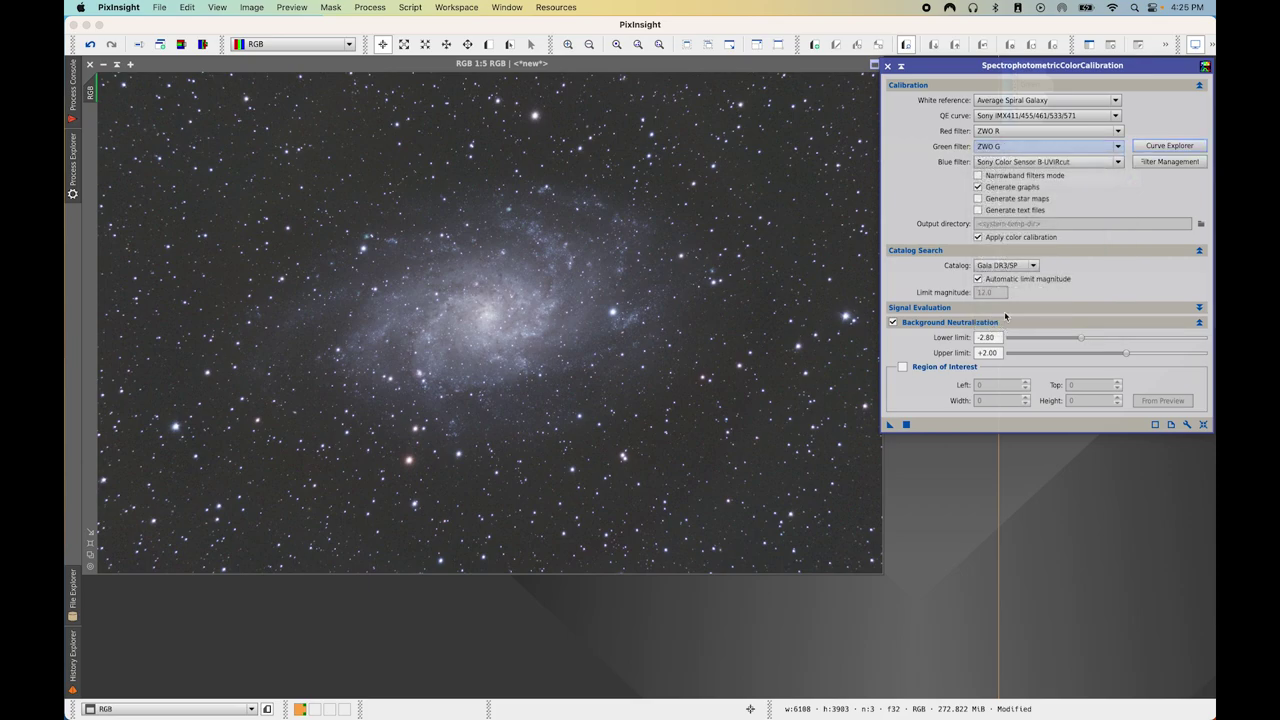
left_click(1000, 163)
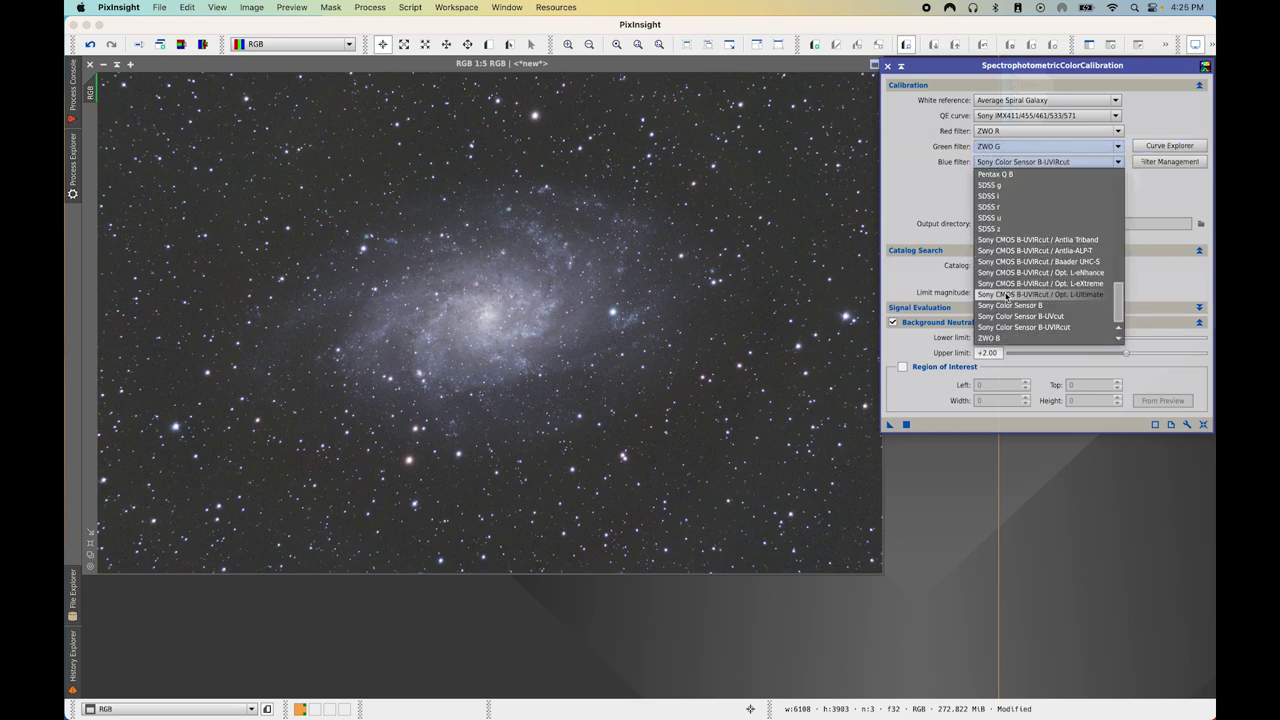
scroll(1014, 338, "down", 1)
left_click(1015, 339)
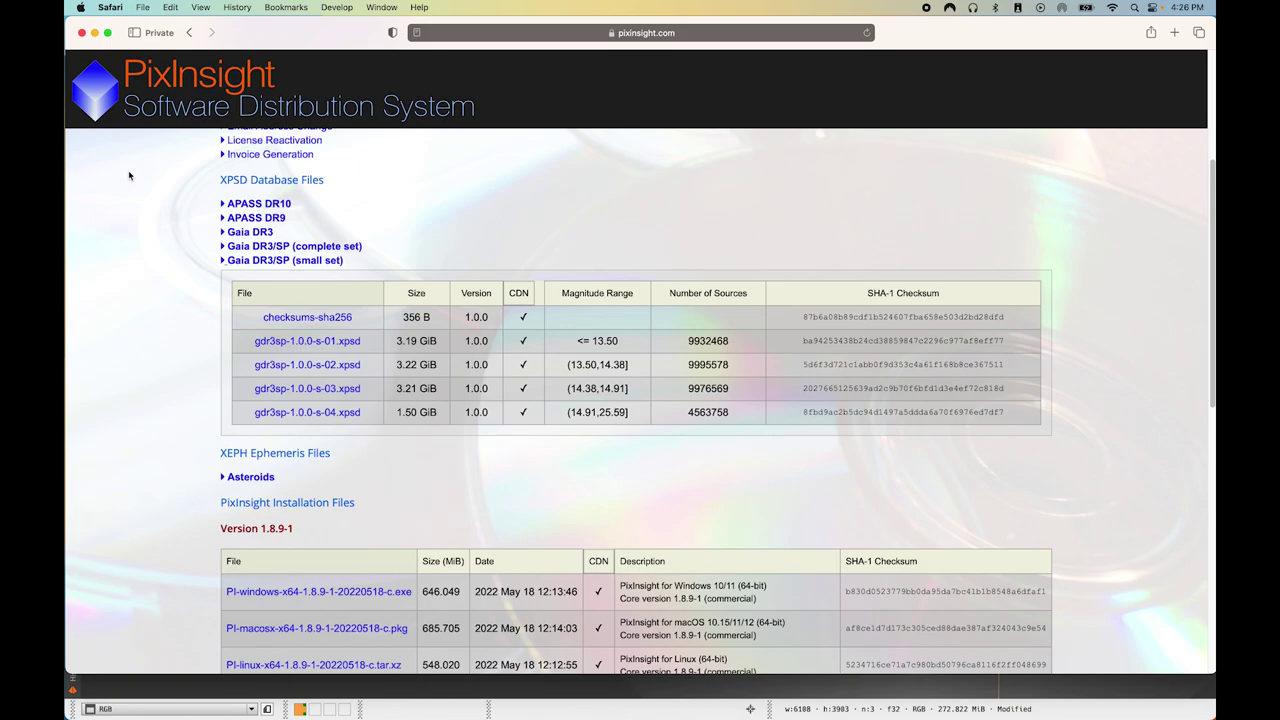
Examine the Gaia DR3/SP (small set) database files on the PixInsight software distribution page in Safari and return to PixInsight
left_click(244, 262)
left_click(244, 262)
left_click_drag(267, 33, 1215, 33)
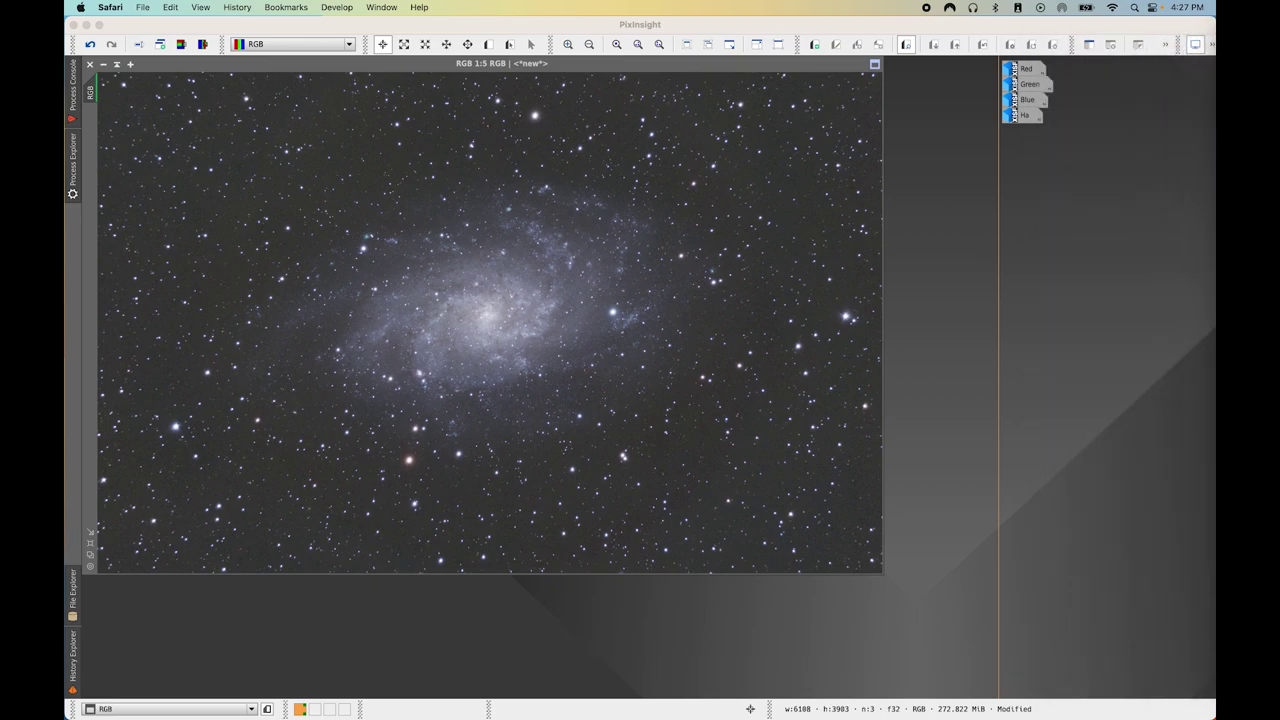
left_click(370, 24)
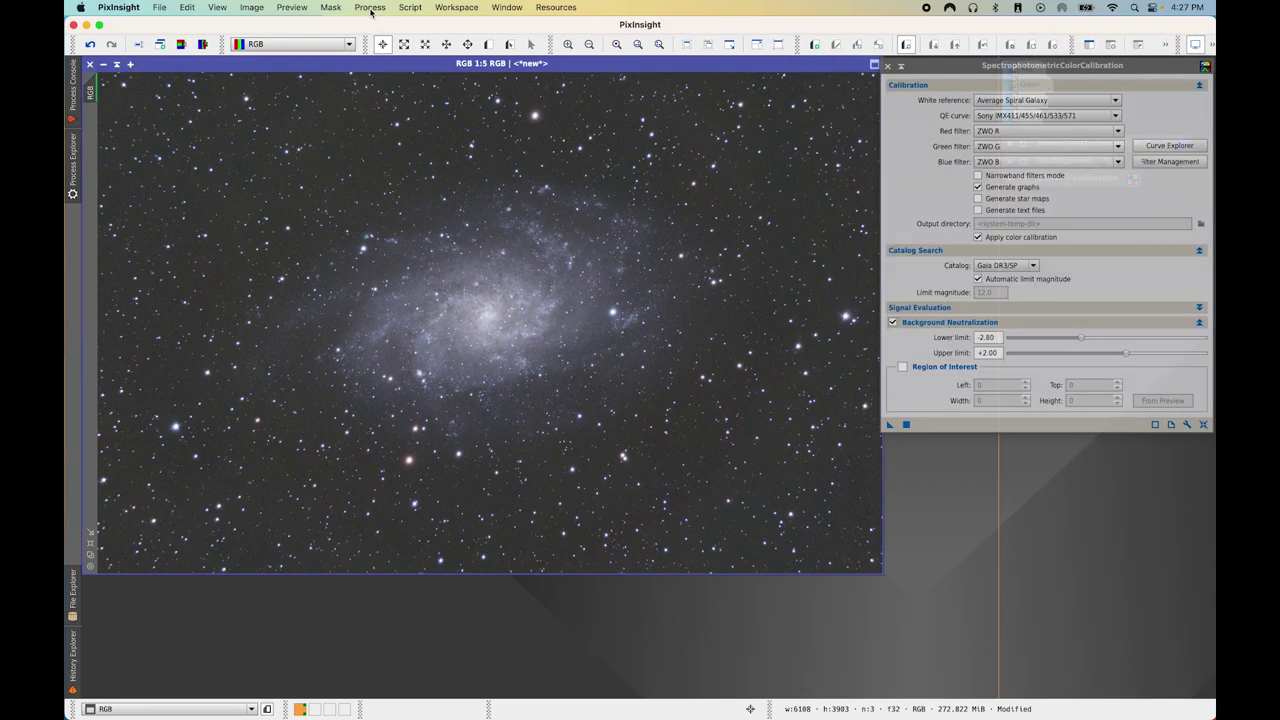
Start the Gaia process and set its data release to Gaia DR3/SP
left_click(370, 8)
mouse_move(420, 26)
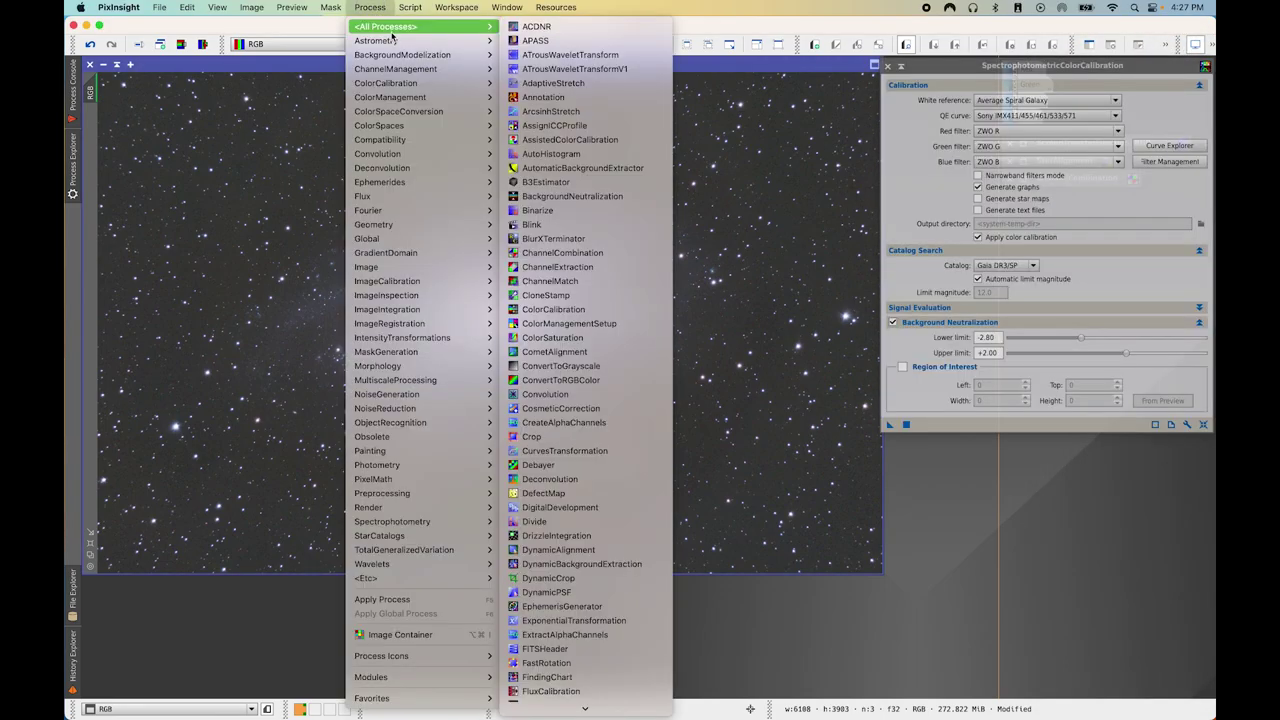
scroll(590, 480, "down", 5)
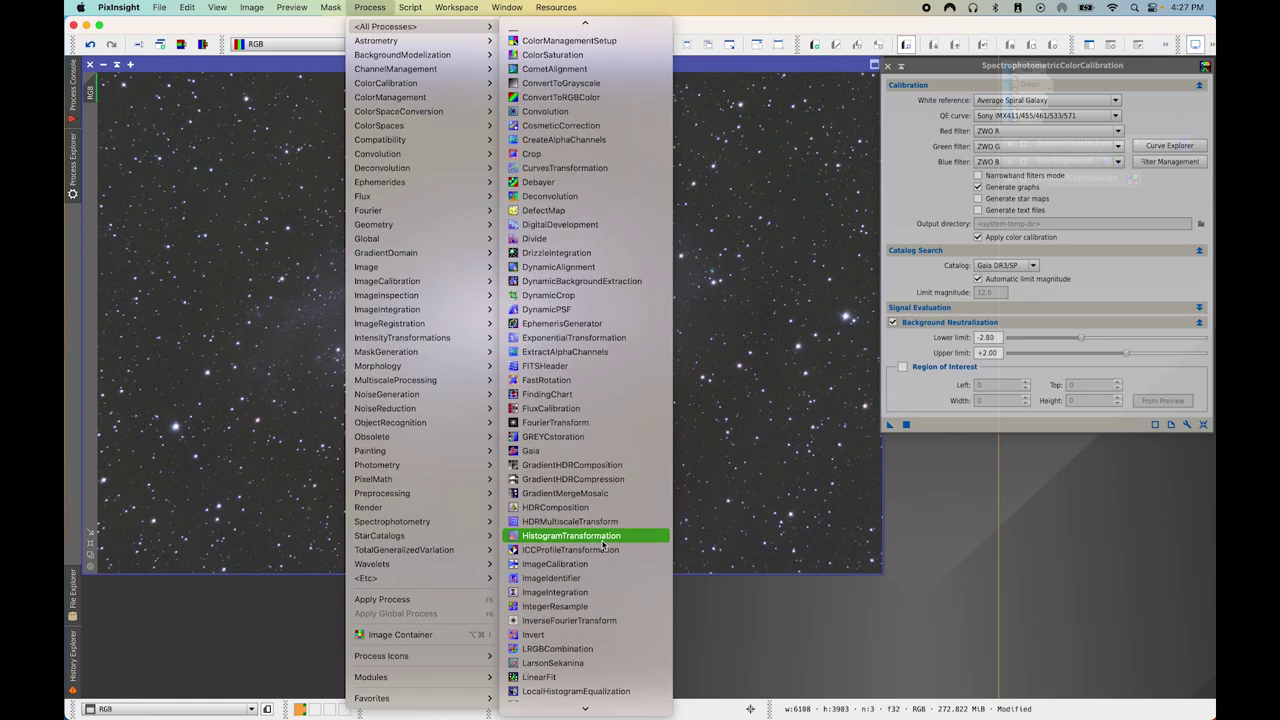
left_click(532, 450)
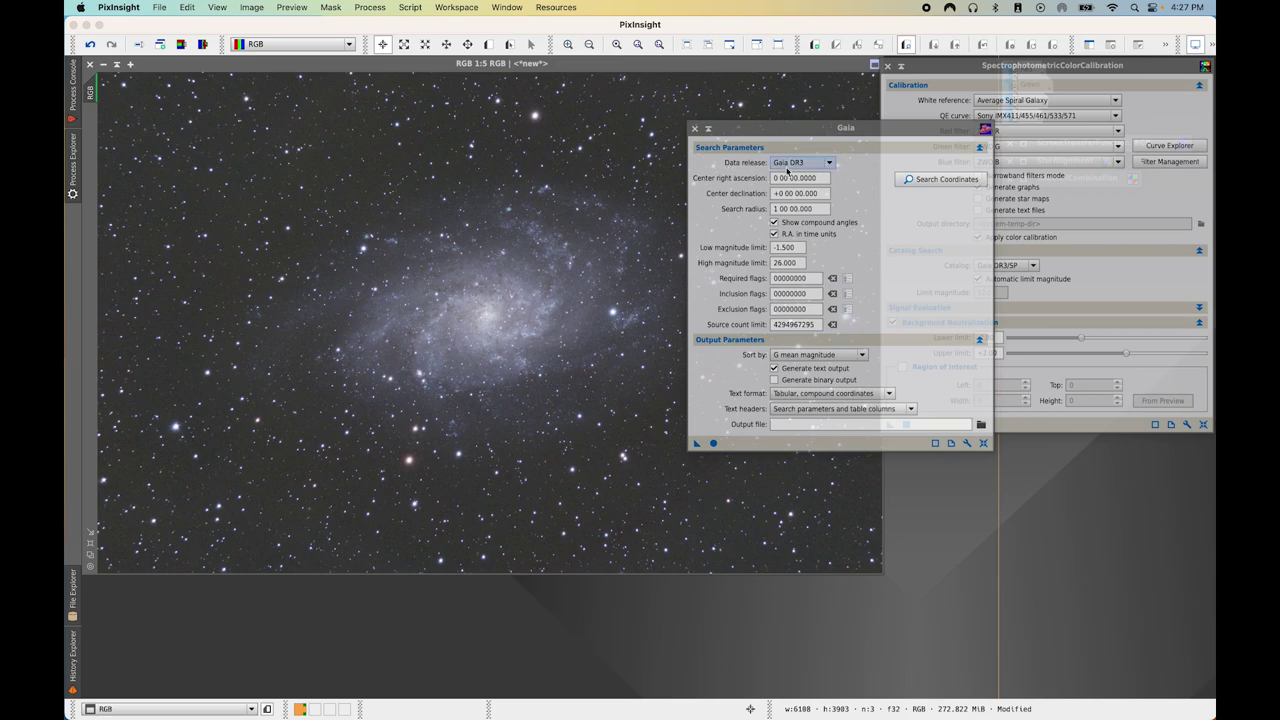
left_click(791, 166)
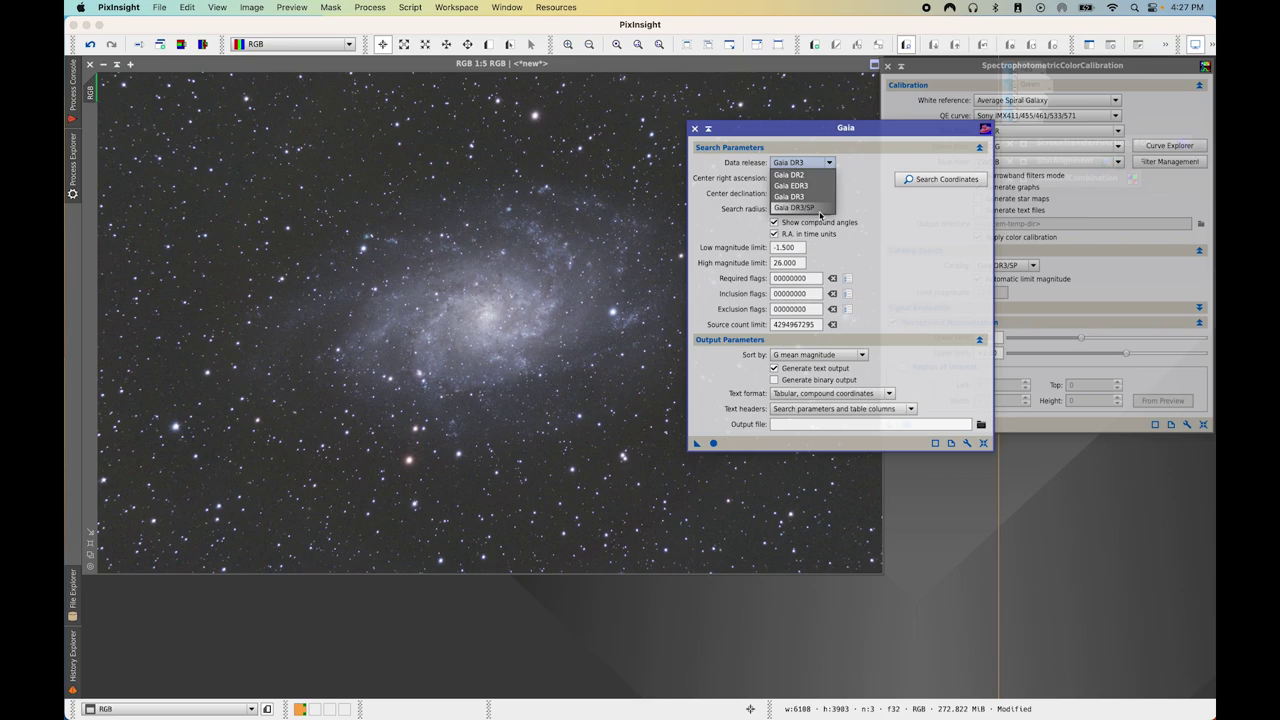
left_click(819, 210)
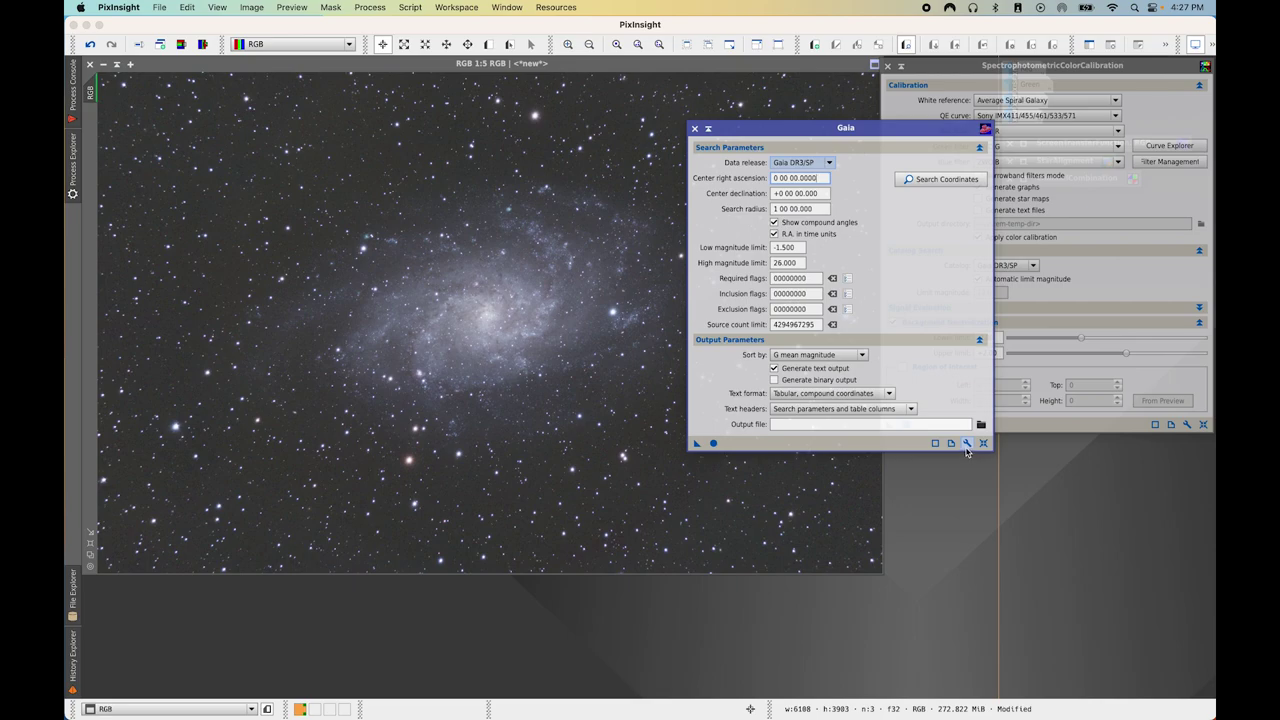
Clear the database files in the Gaia preferences and load gdr3sp-1.0.0-s-01.xpsd through gdr3sp-1.0.0-s-04.xpsd from the Gaia DR3/SP (small set) folder
left_click(966, 445)
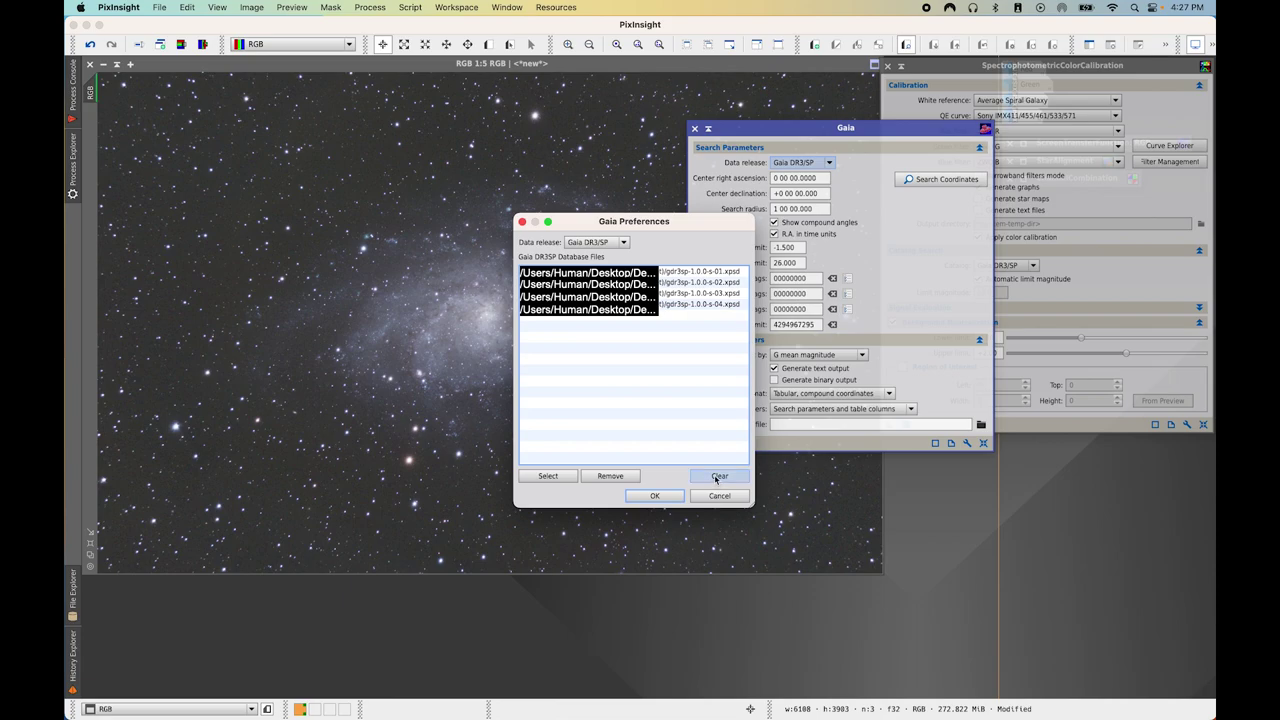
left_click(611, 476)
left_click(719, 476)
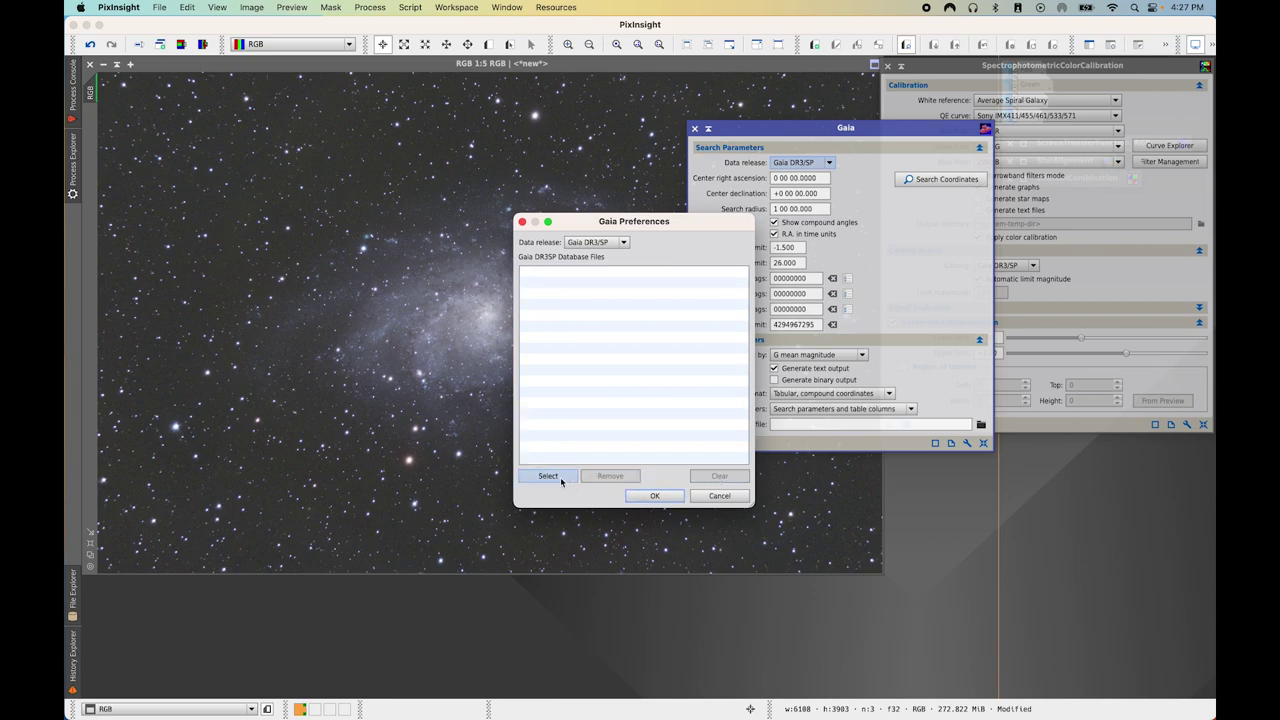
left_click(560, 476)
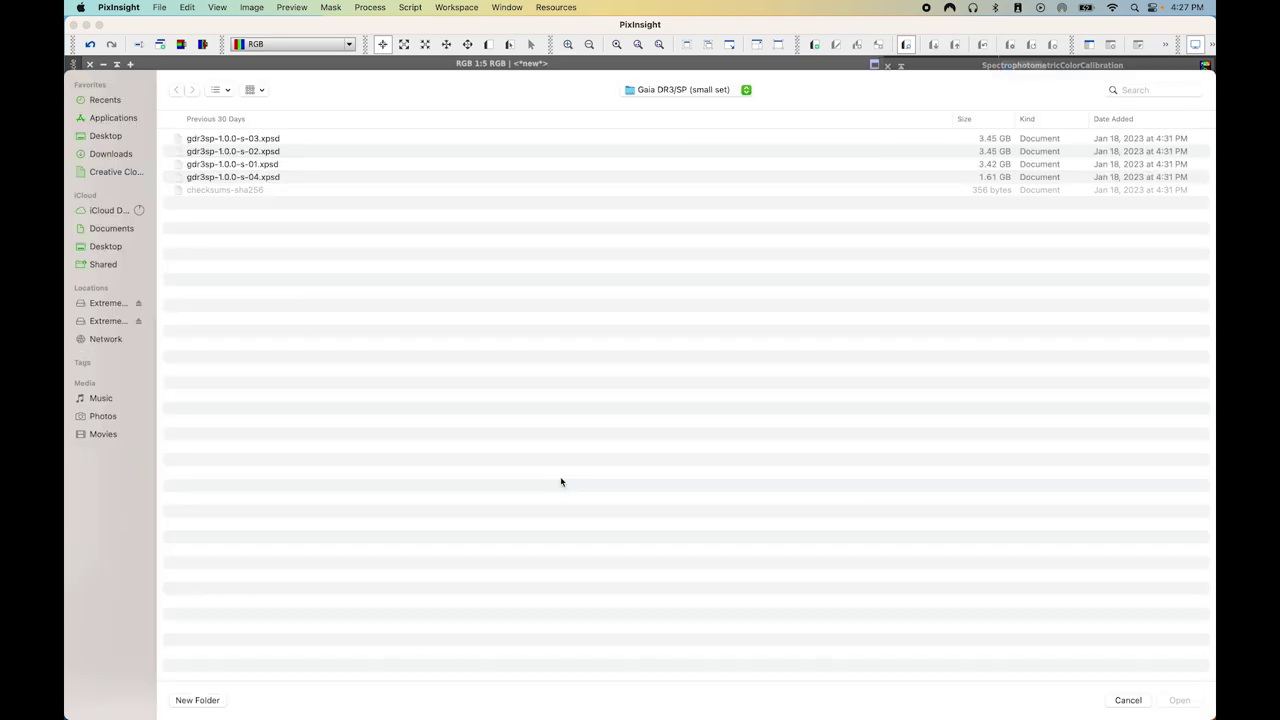
left_click(213, 139)
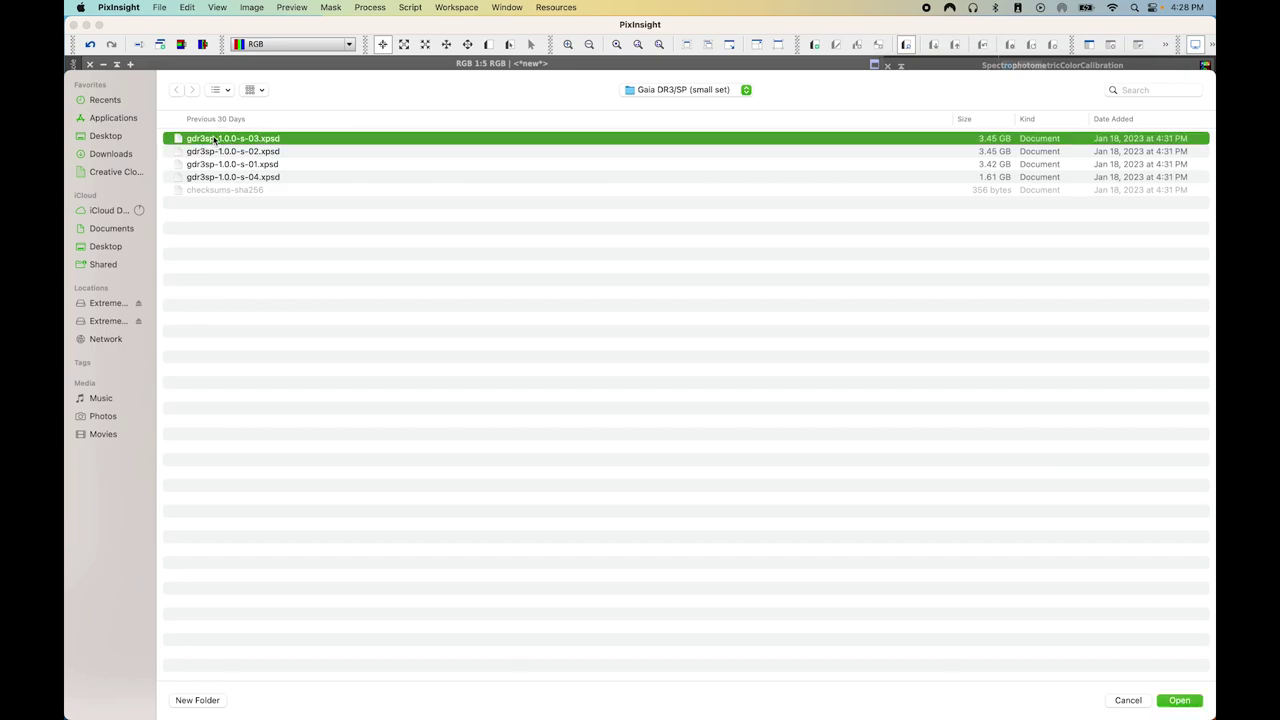
left_click(271, 178, "shift")
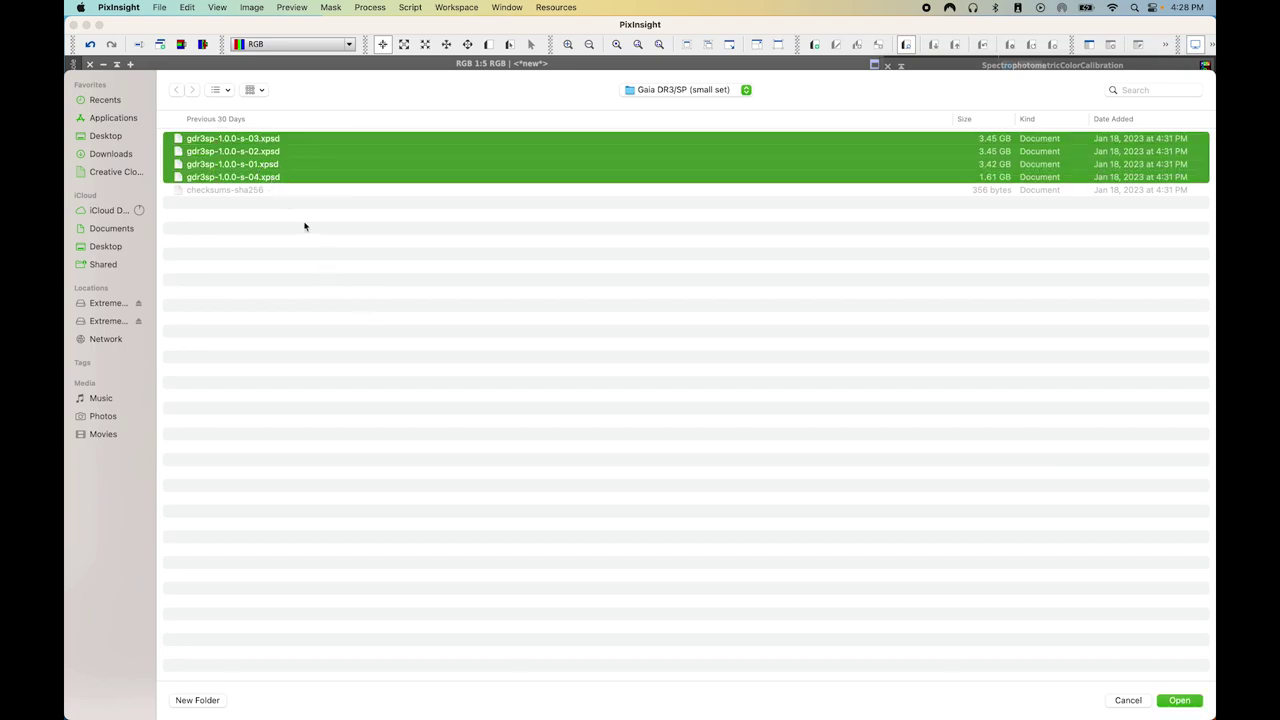
left_click(1180, 700)
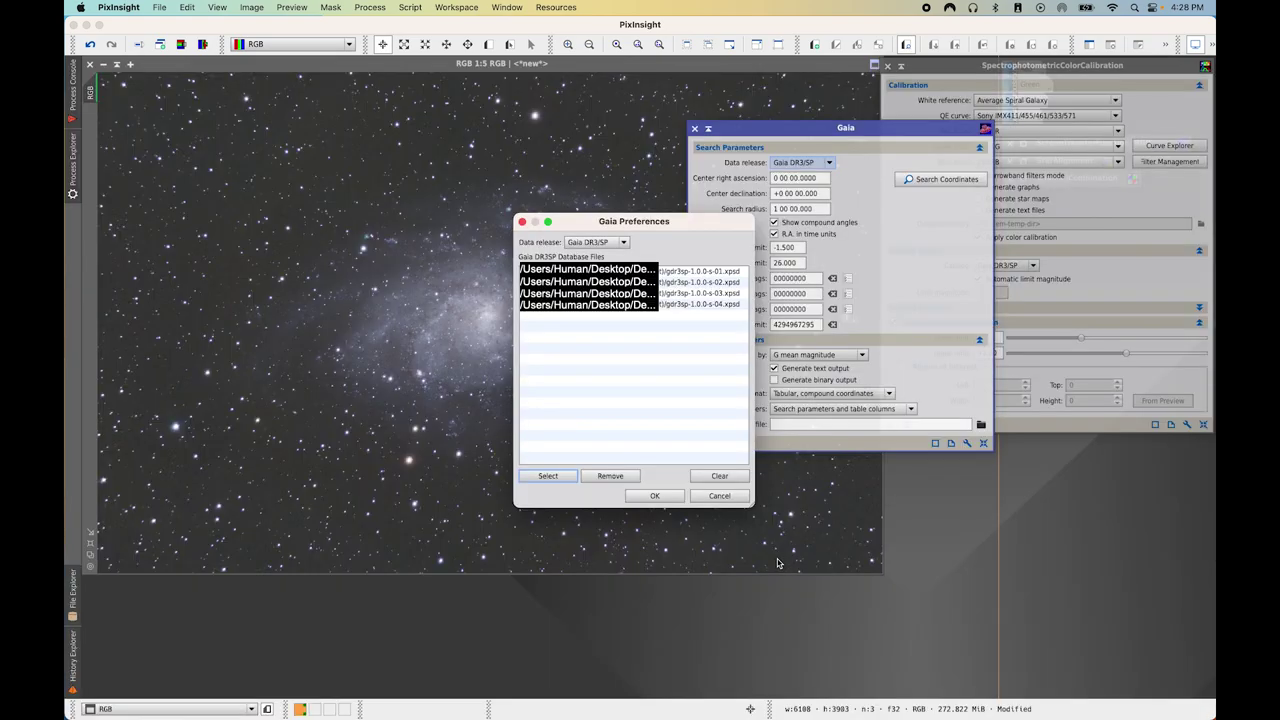
left_click(657, 495)
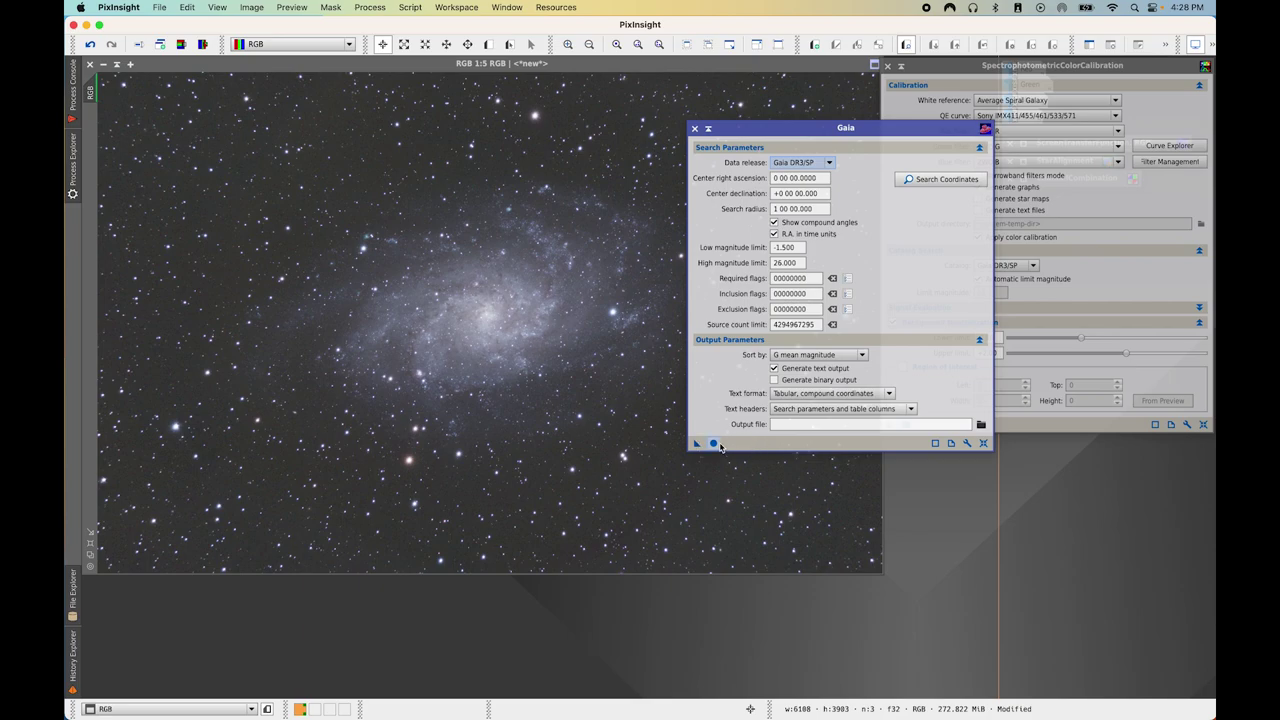
Run the Gaia process globally, collapse its window and place it below the SpectrophotometricColorCalibration window
left_click(714, 443)
left_click(708, 128)
left_click_drag(860, 293, 1067, 449)
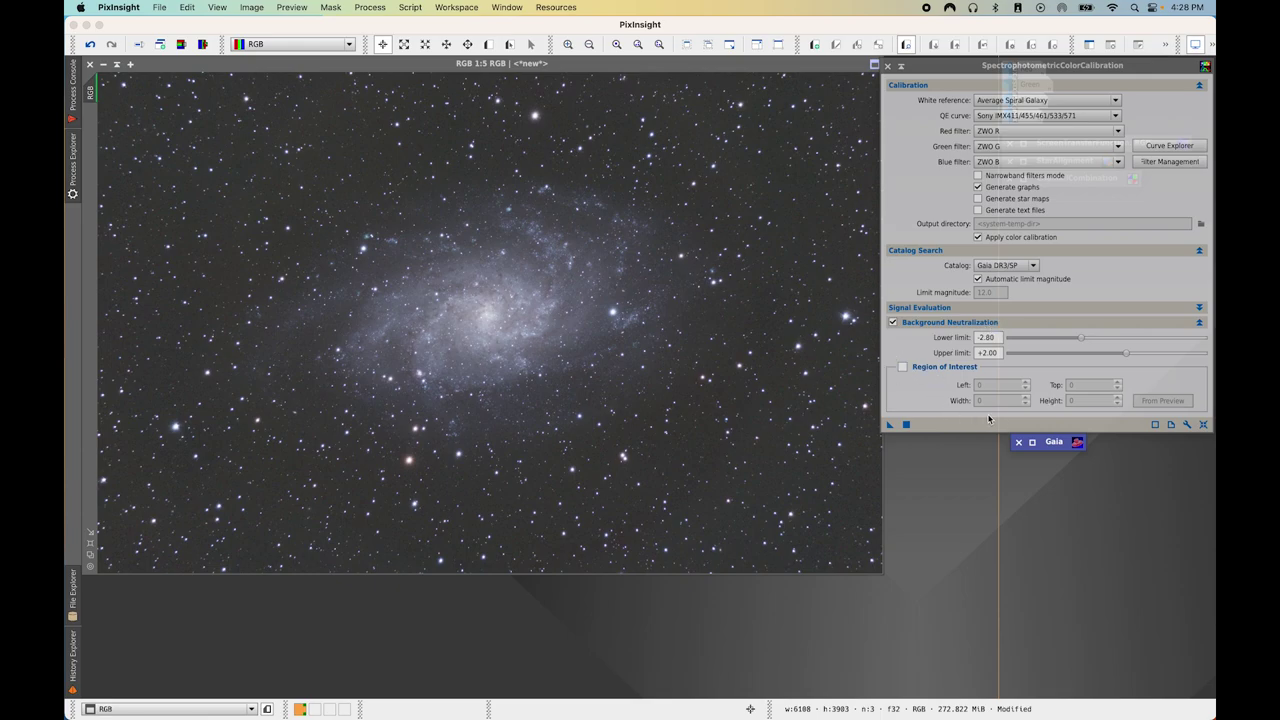
Enable the region of interest and define it from a new preview about 175 by 130 px on dark background above the galaxy
left_click(902, 369)
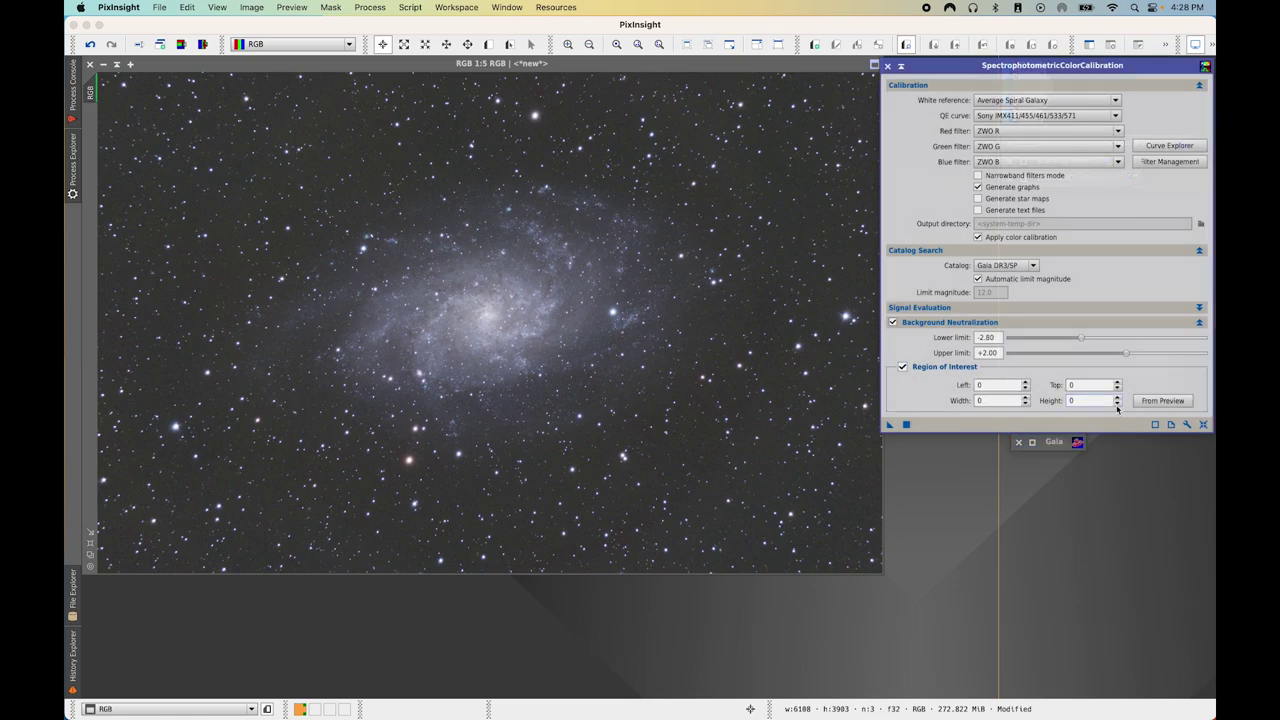
left_click(490, 46)
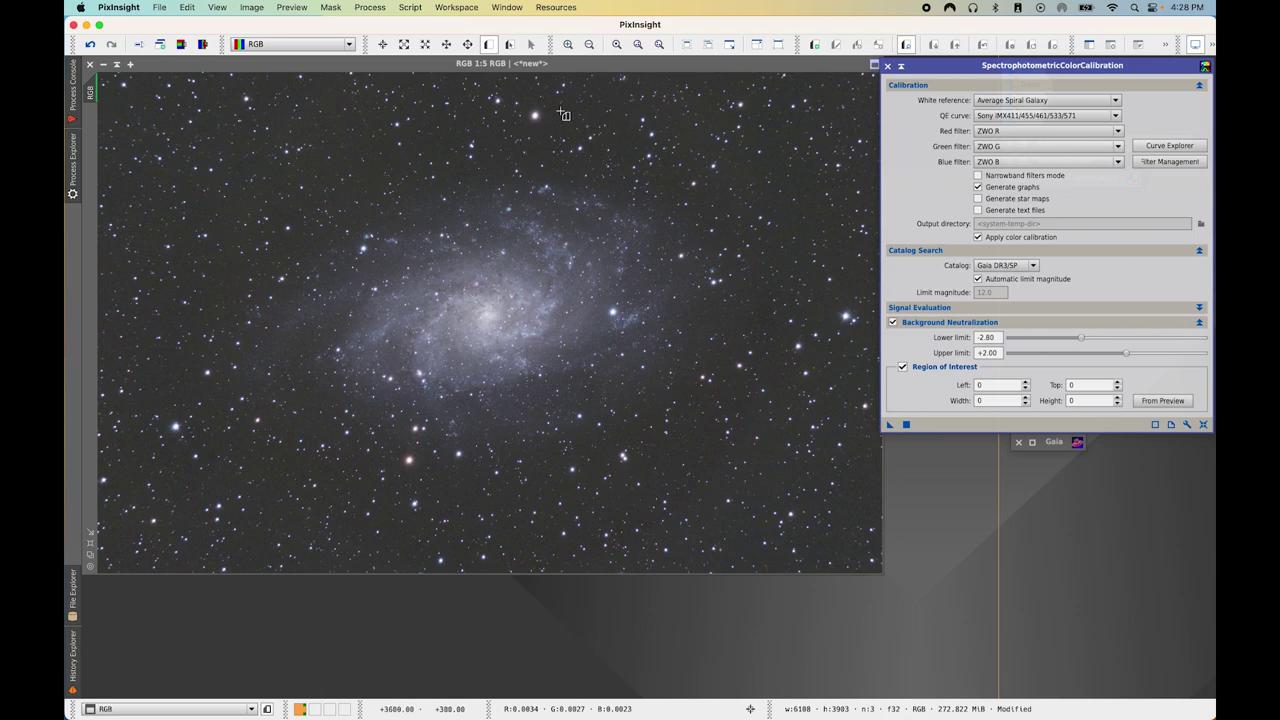
left_click_drag(553, 110, 576, 125)
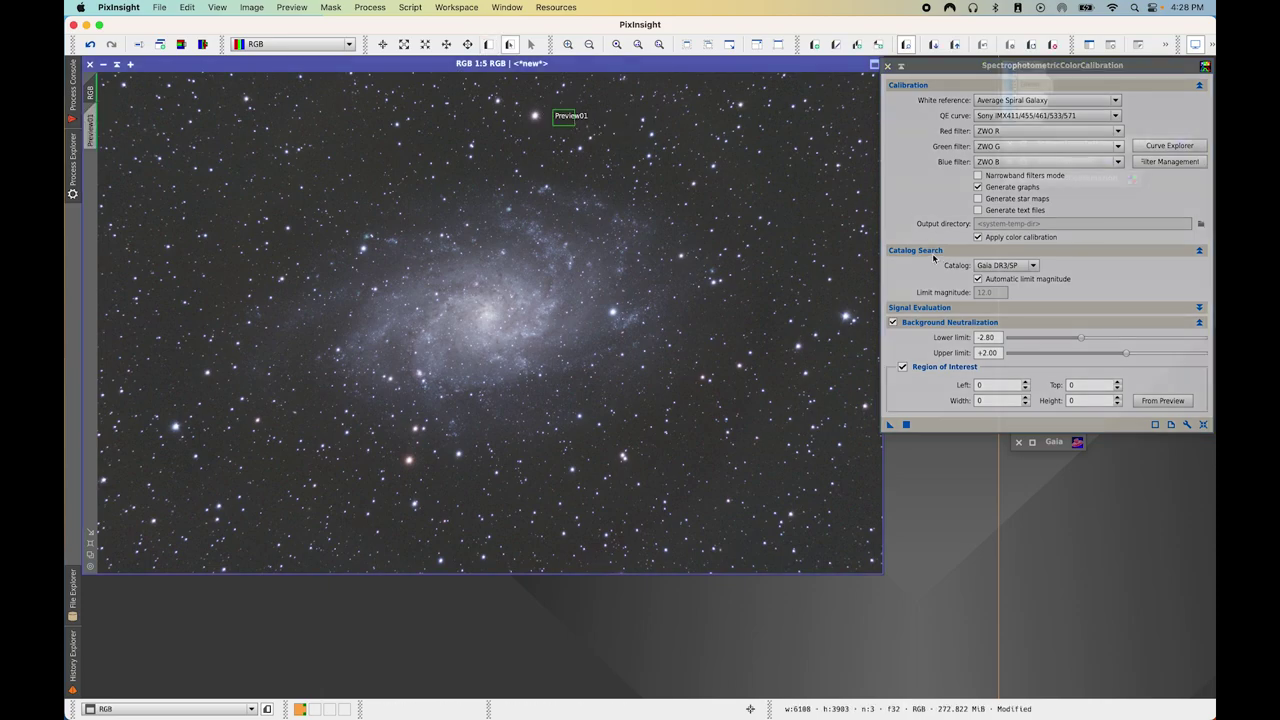
left_click(1161, 400)
left_click(690, 358)
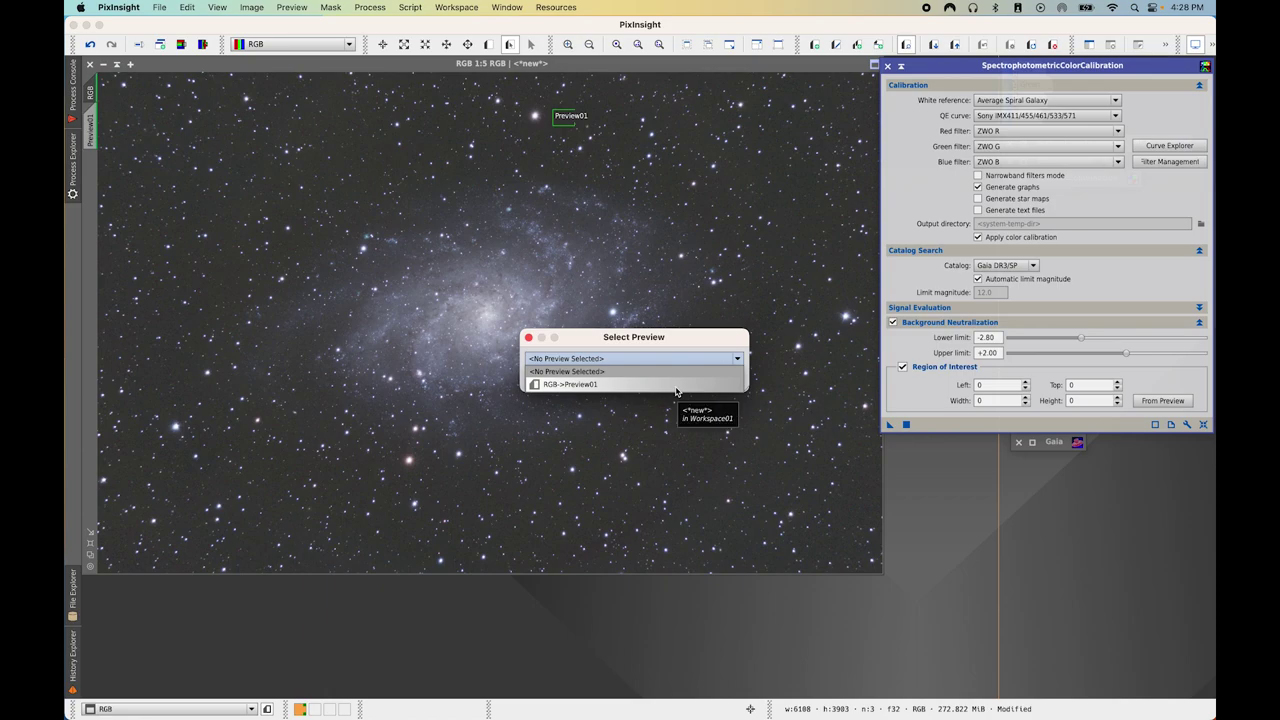
left_click(660, 384)
left_click(660, 377)
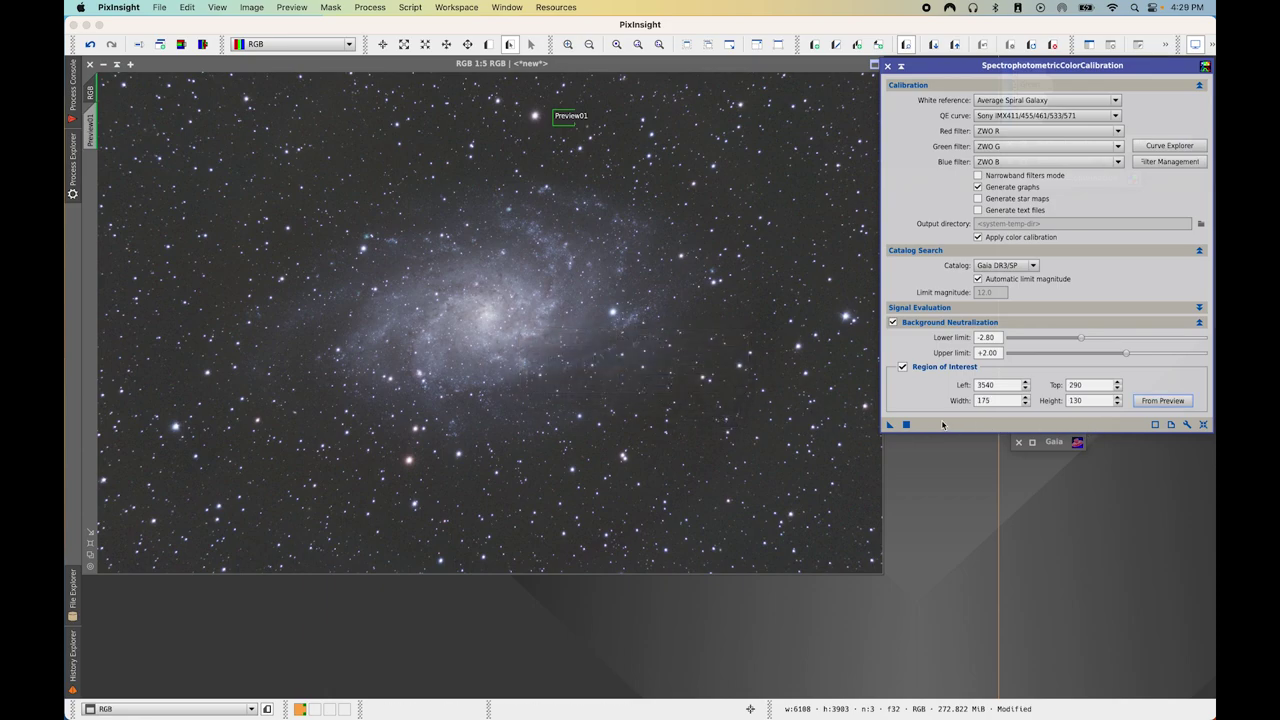
Apply SpectrophotometricColorCalibration to the RGB image, inspect the white balance graphs and close them
left_click(906, 424)
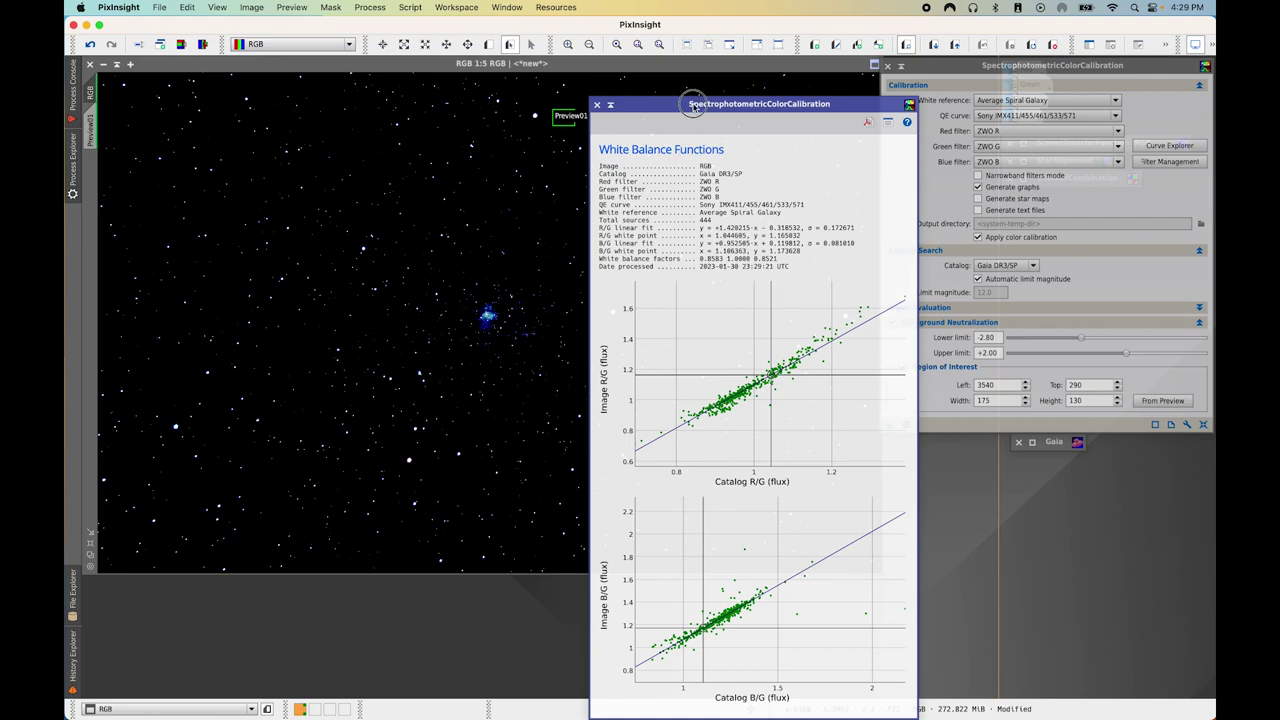
left_click_drag(696, 111, 704, 88)
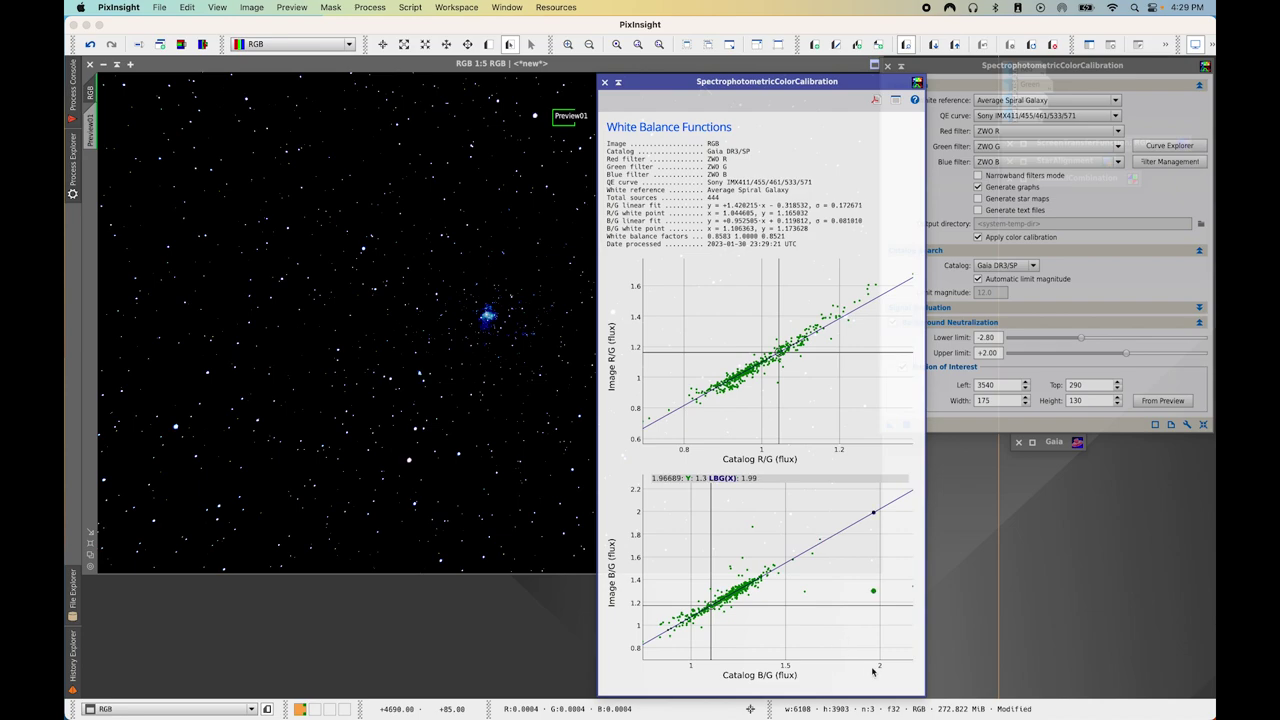
left_click(606, 83)
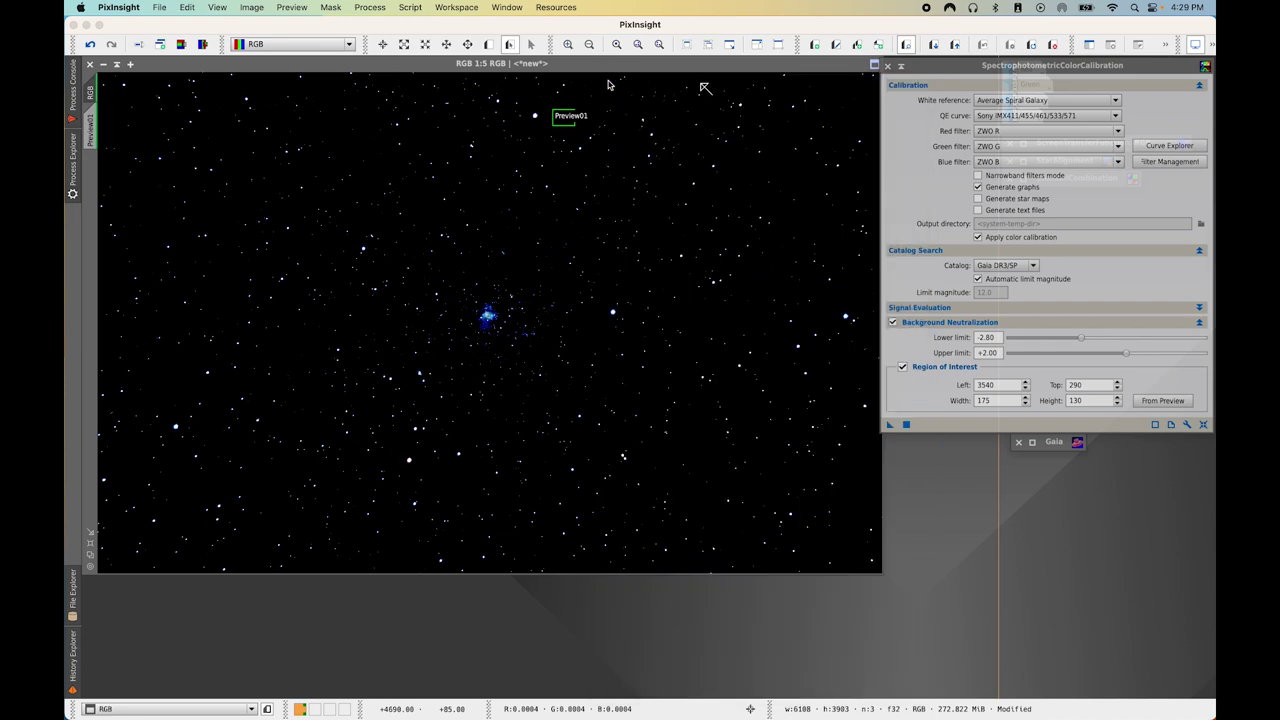
Collapse the SpectrophotometricColorCalibration window and stack it and the Gaia window beneath ChannelCombination
left_click(896, 65)
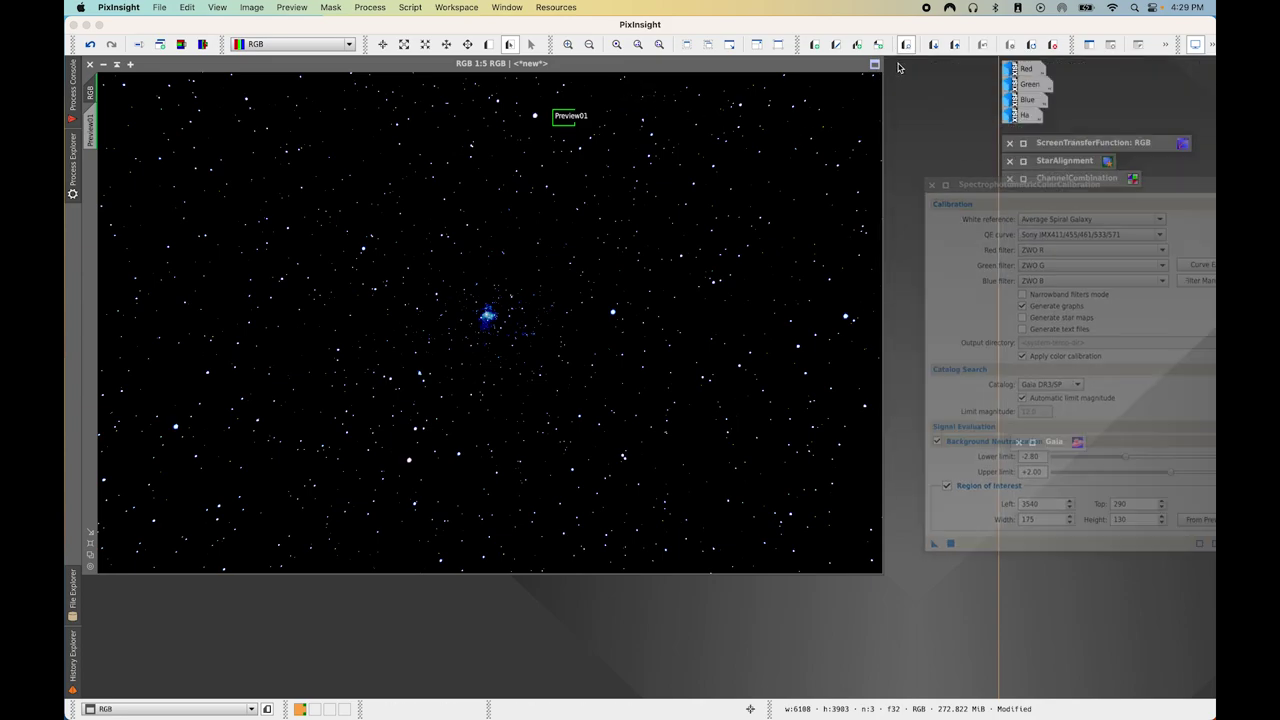
left_click_drag(1040, 254, 1071, 203)
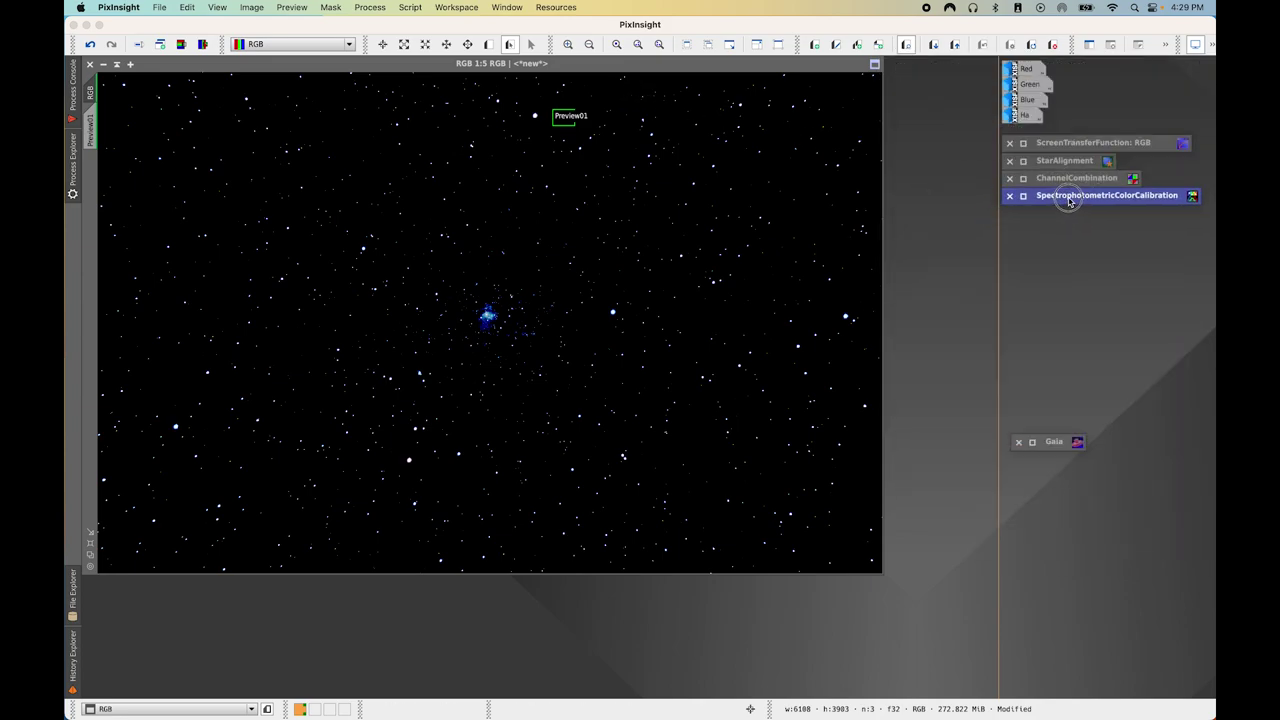
left_click_drag(1054, 446, 1044, 218)
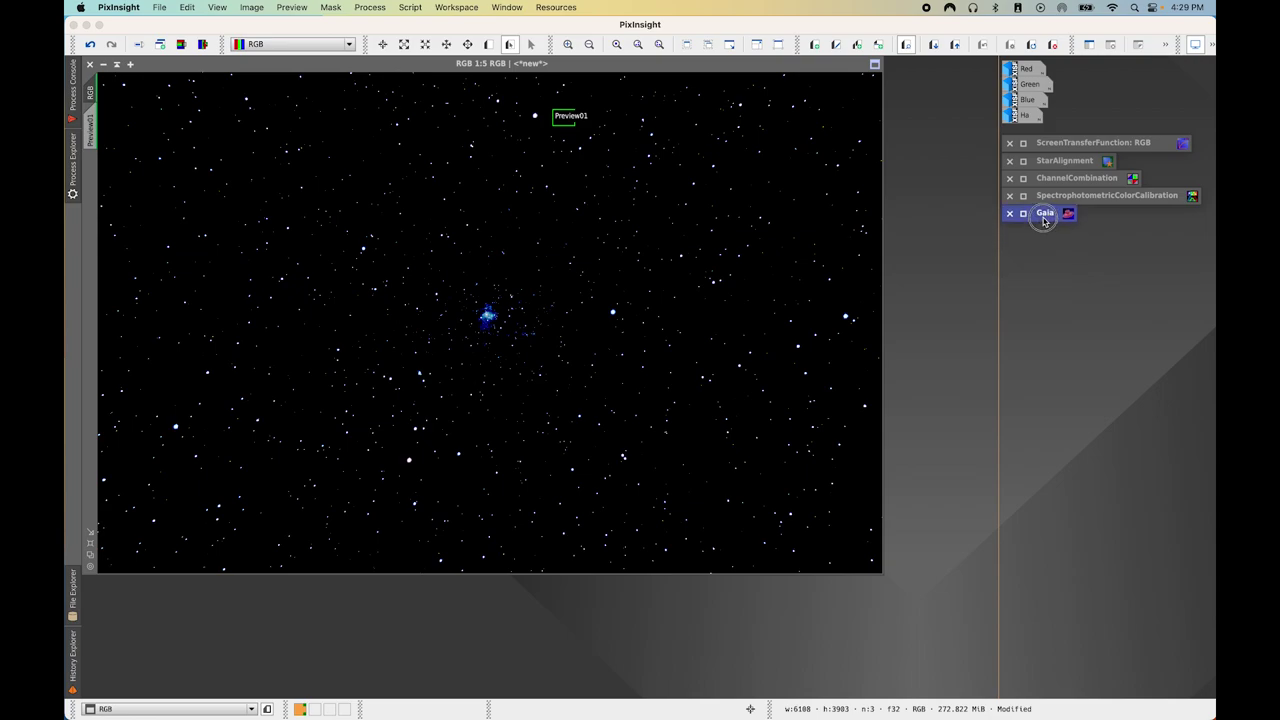
Auto-stretch the display of the calibrated RGB image and delete its Preview01
left_click(622, 357)
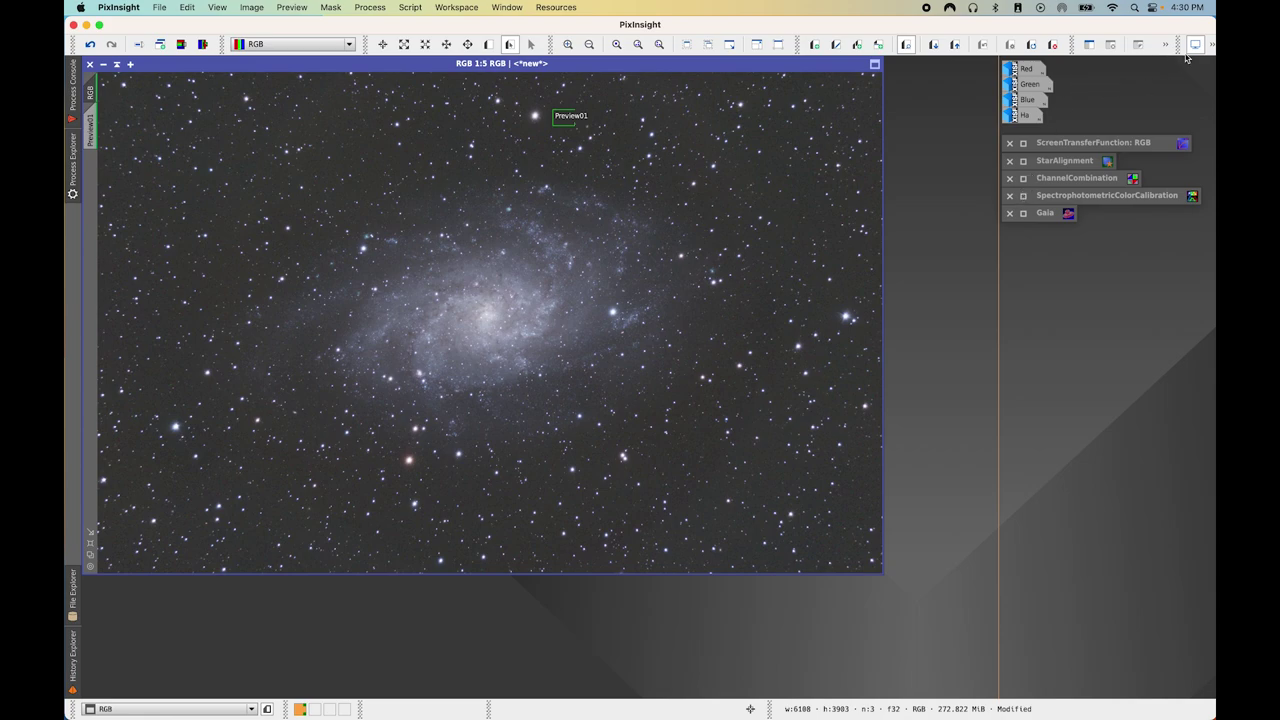
right_click(101, 131)
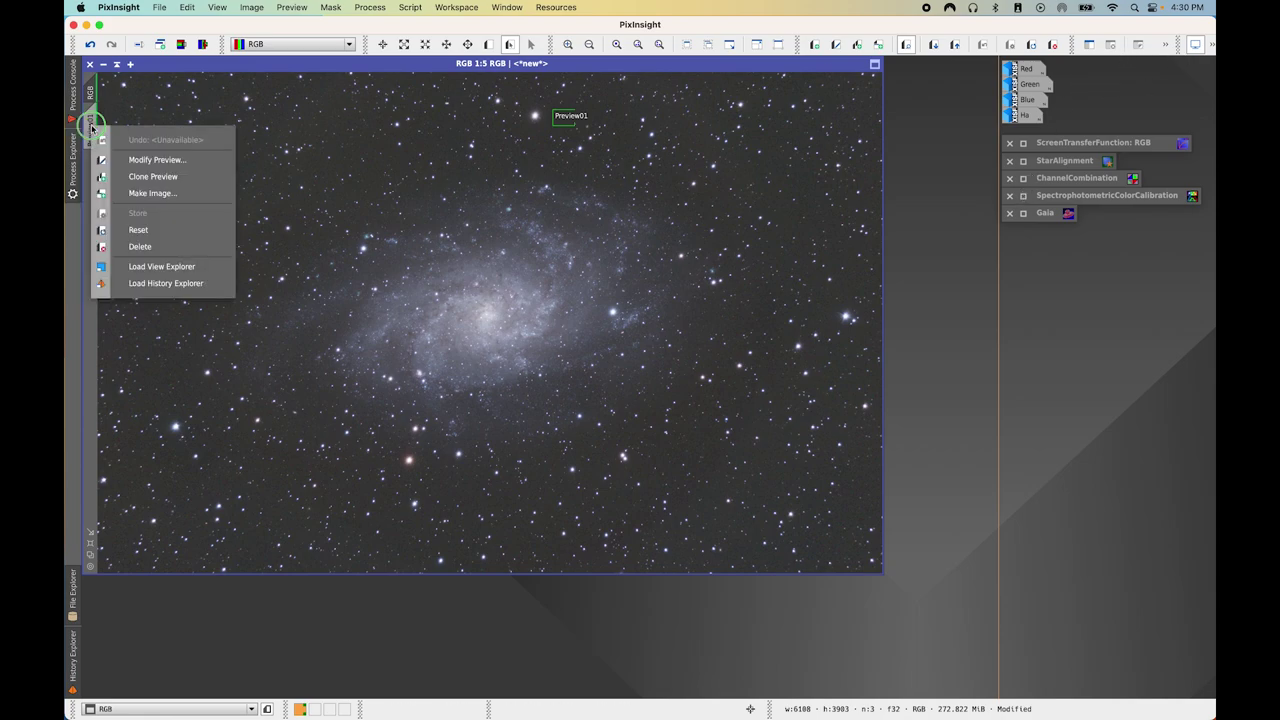
left_click(147, 254)
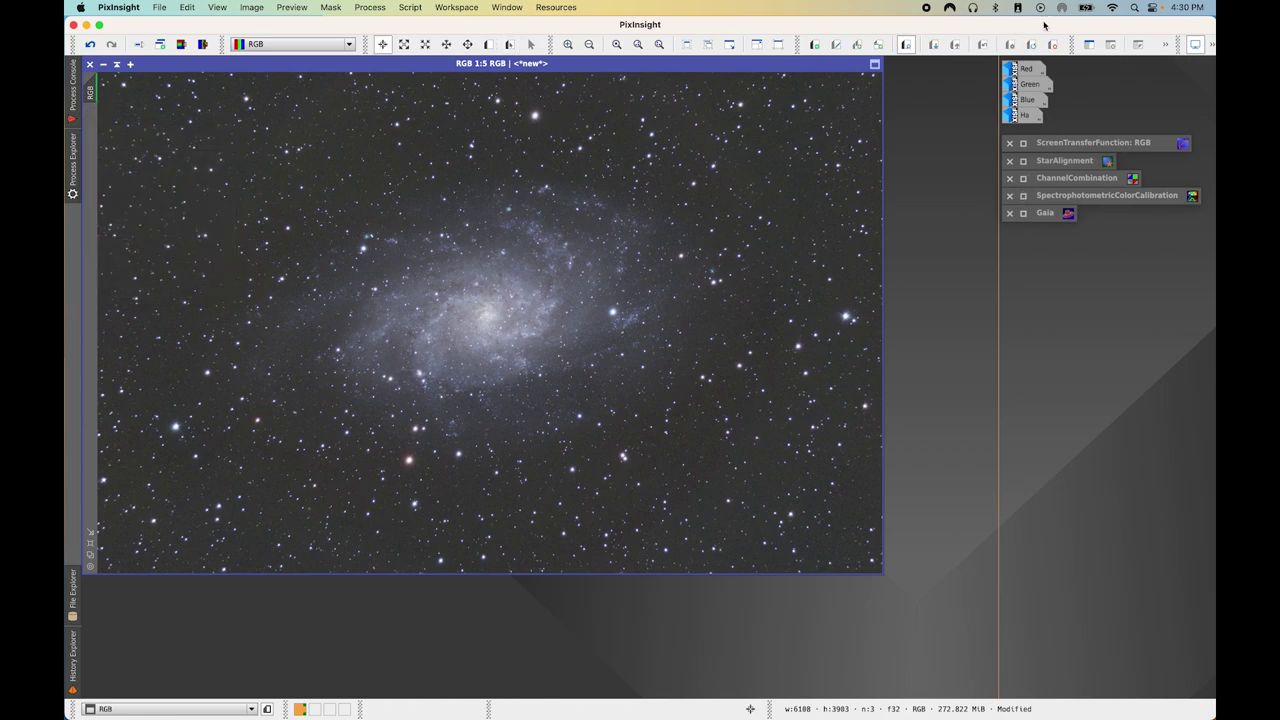
Link the RGB channels in ScreenTransferFunction, reset the stretch, auto-stretch the RGB image again and collapse the window
double_click(1093, 142)
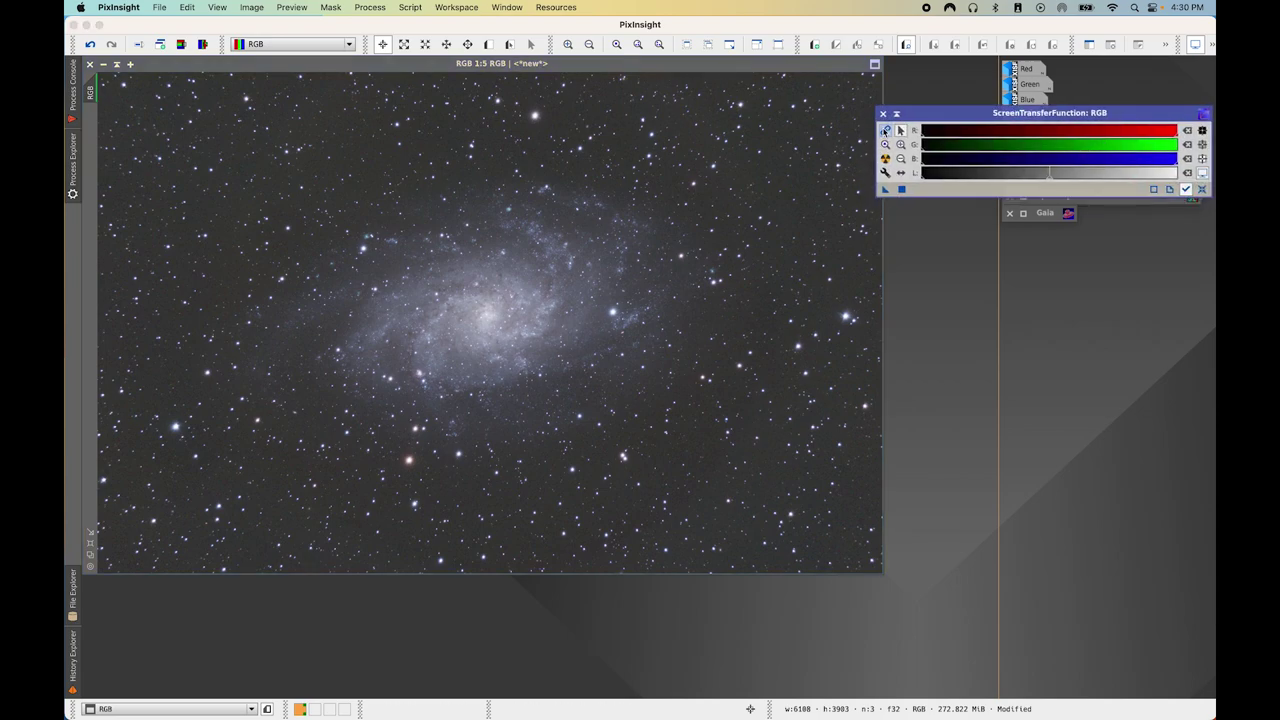
left_click(885, 131)
left_click(1203, 189)
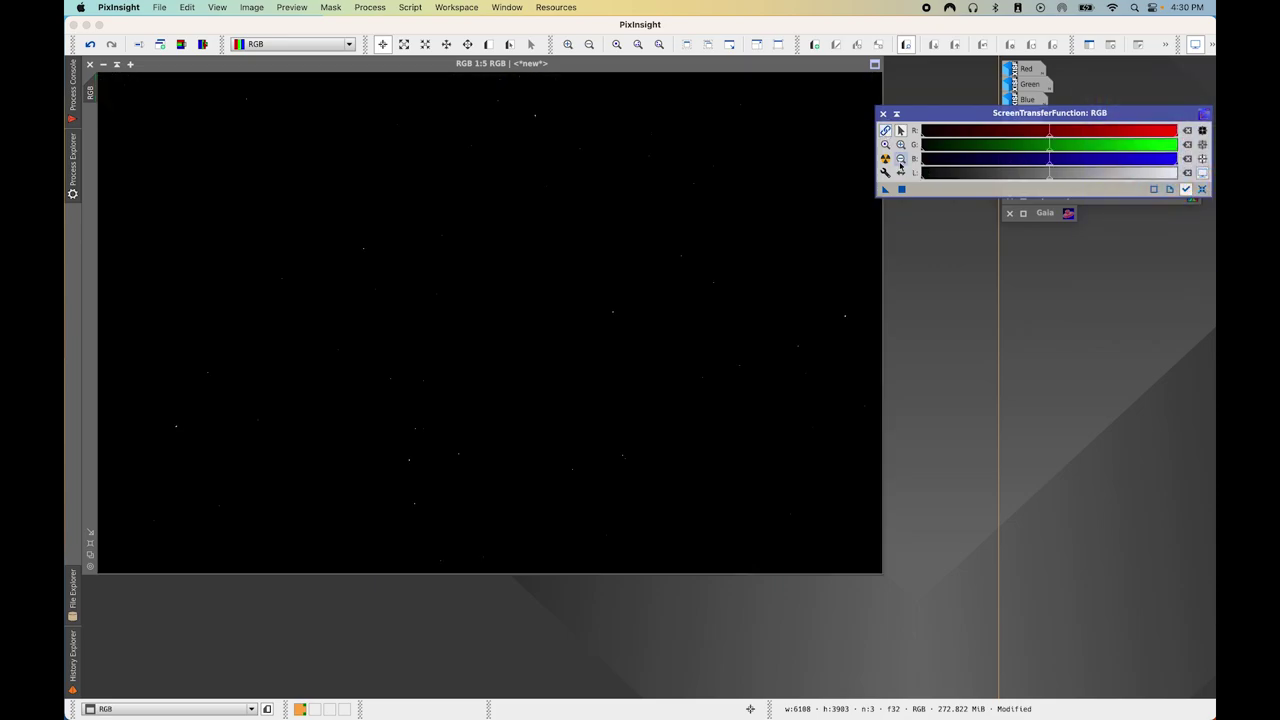
left_click(885, 158)
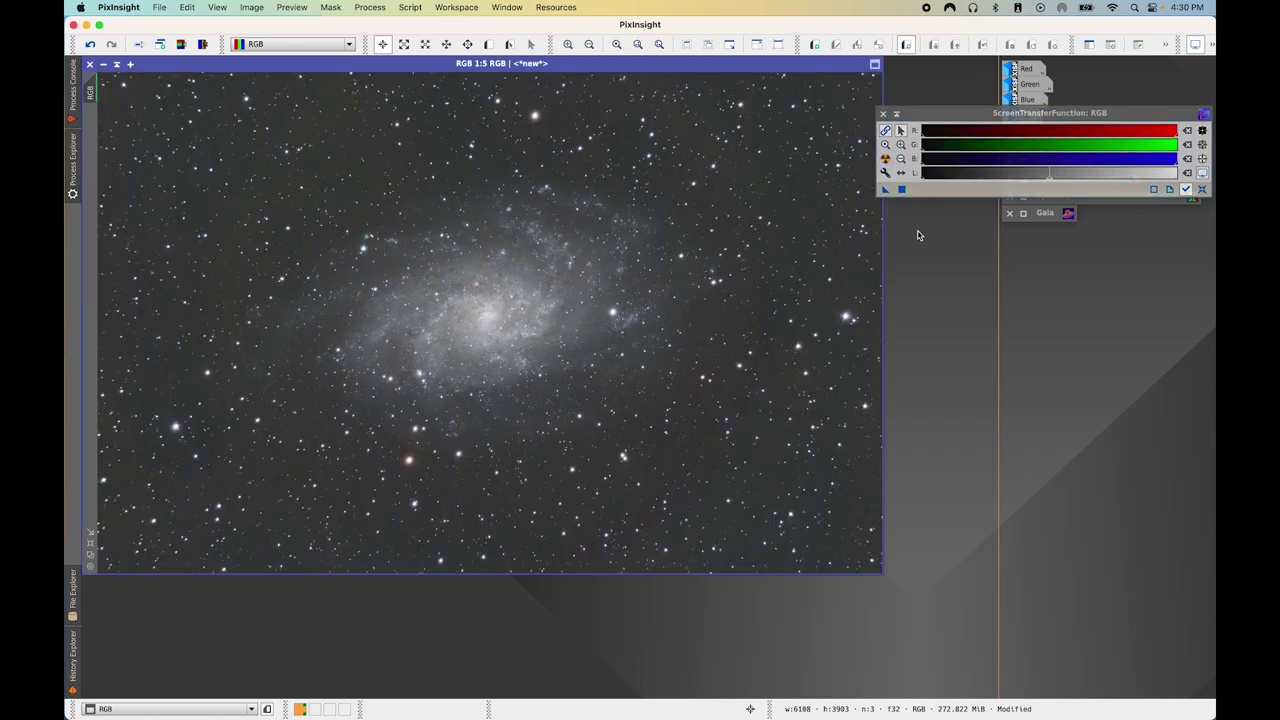
left_click(897, 116)
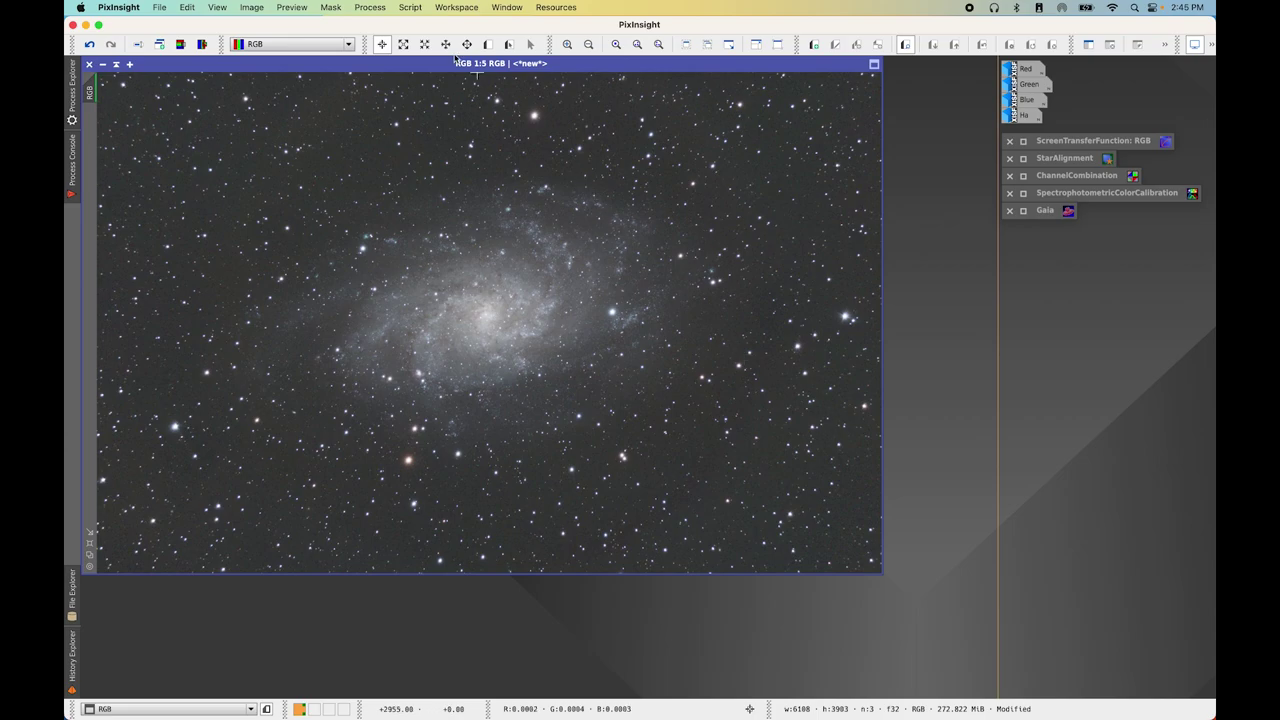
Apply RGBWorkingSpace to the RGB image with Red, Green and Blue luminance coefficients all at 1.000000, and collapse its window
left_click(370, 7)
mouse_move(382, 26)
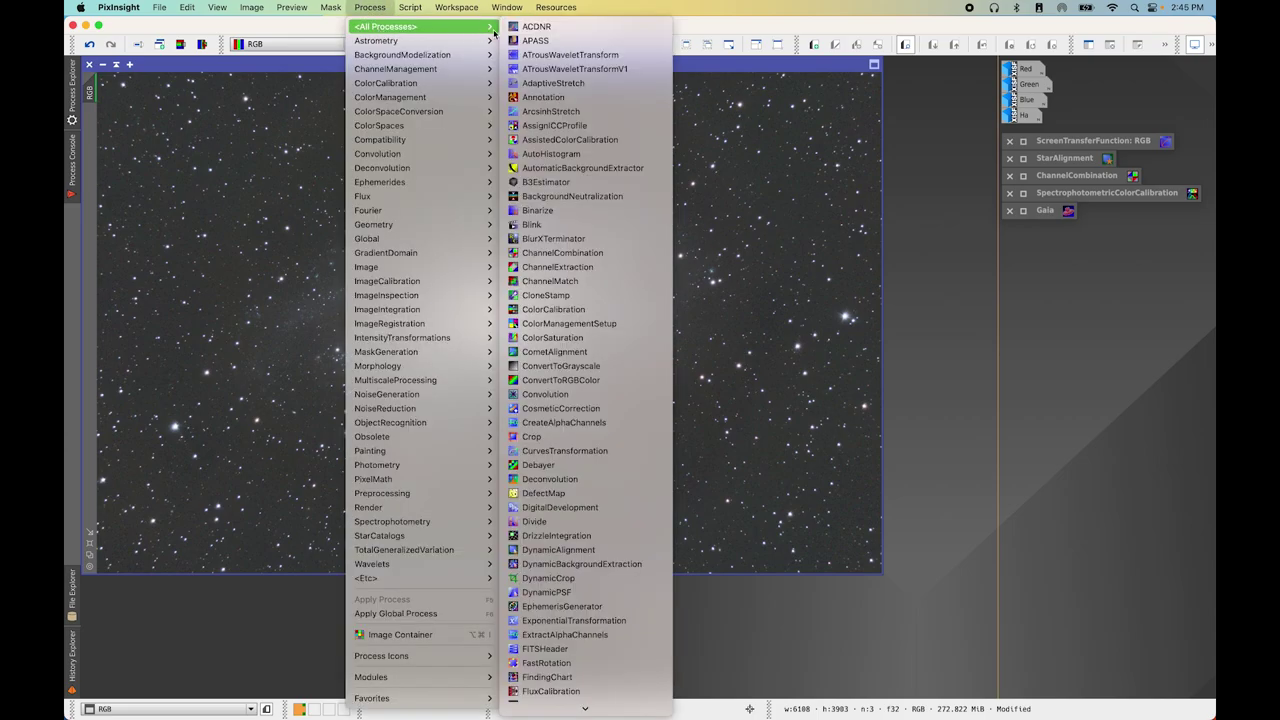
scroll(590, 575, "down", 15)
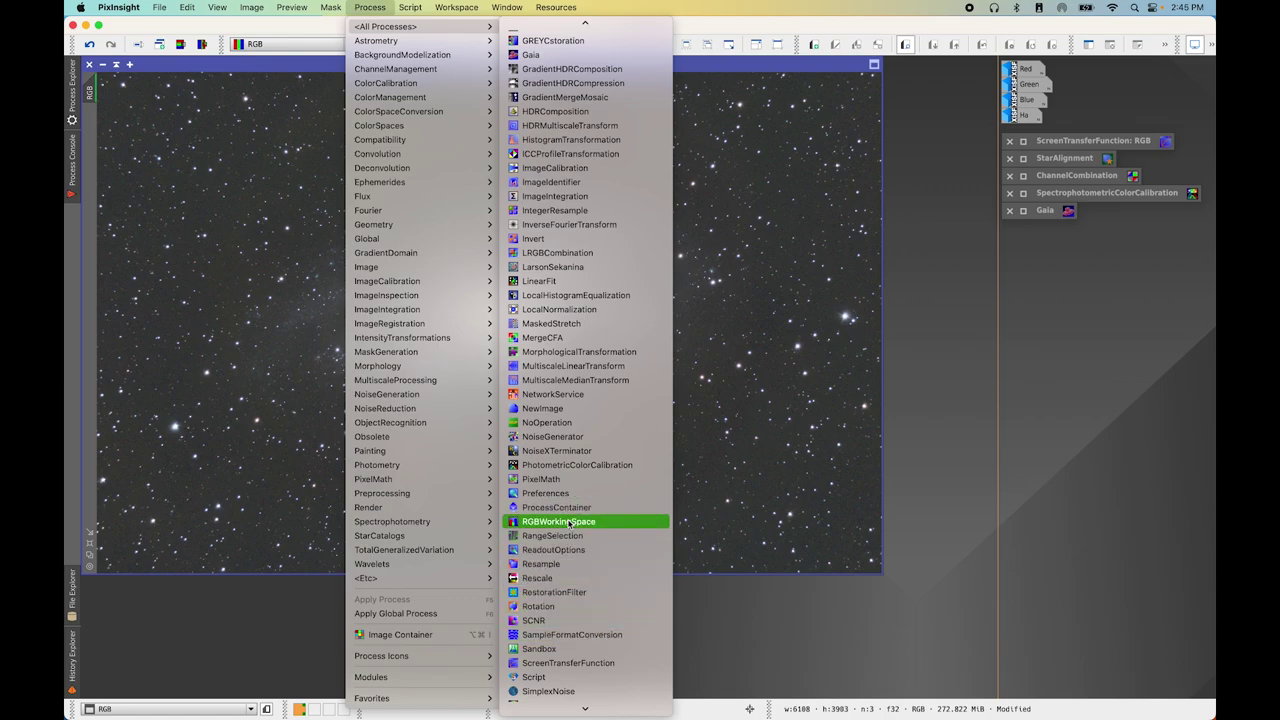
left_click(606, 524)
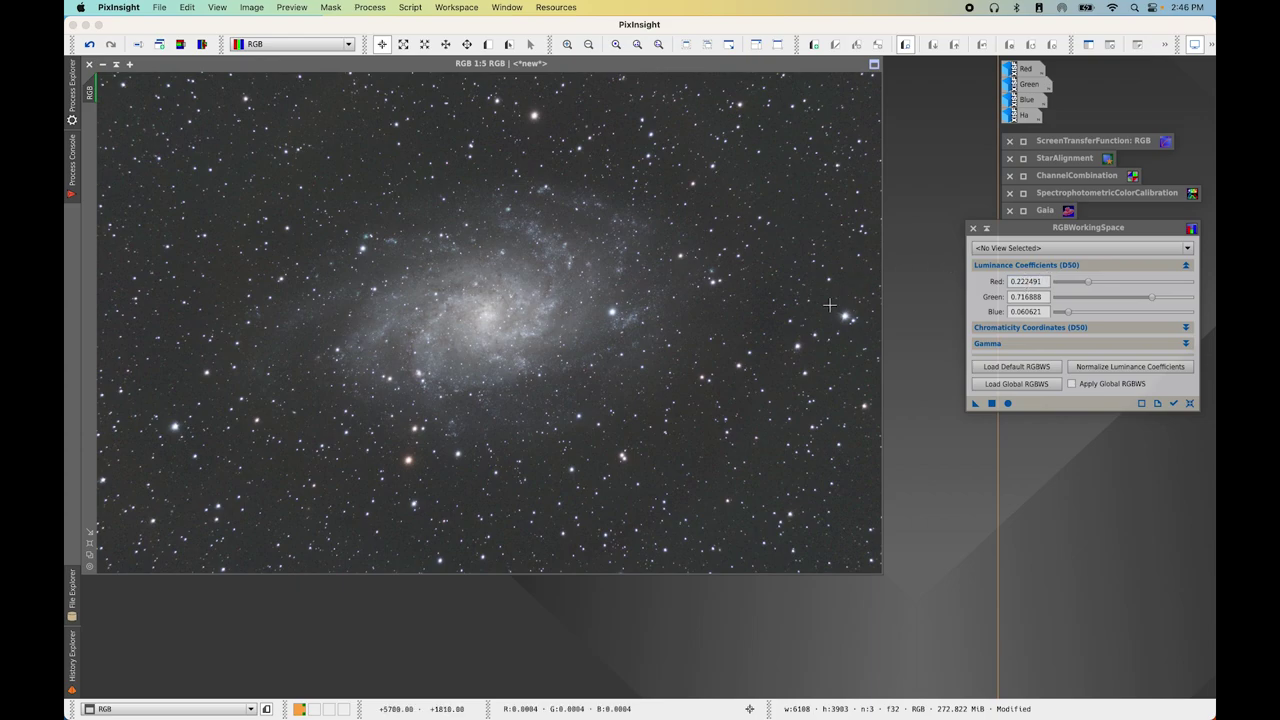
left_click_drag(1088, 283, 1194, 298)
left_click_drag(1070, 313, 1205, 320)
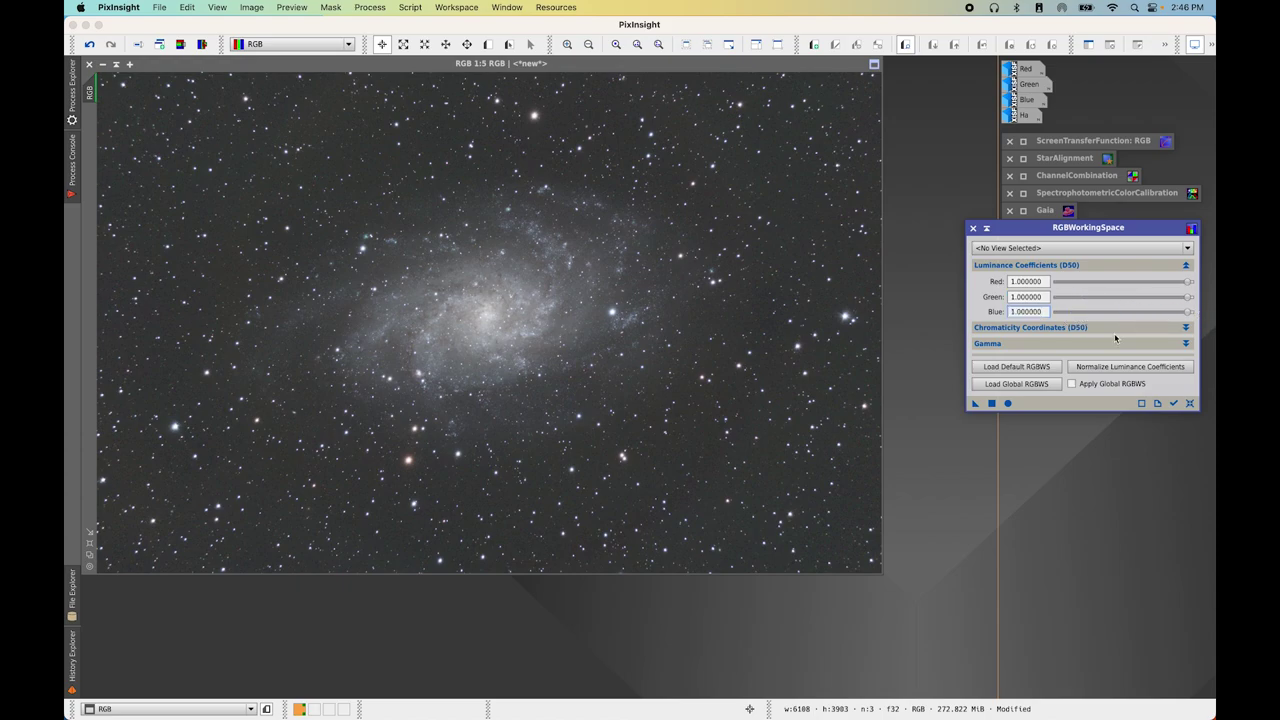
left_click_drag(976, 404, 570, 355)
left_click(986, 228)
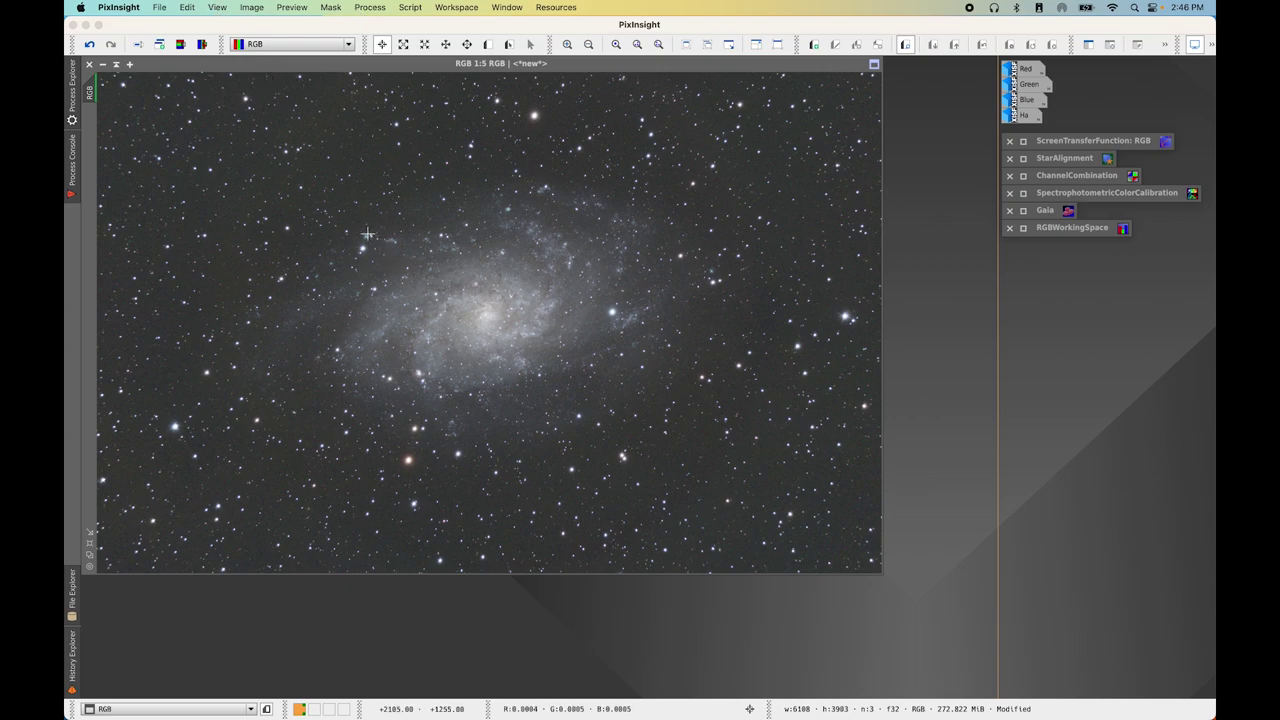
Extract the RGB image's lightness as a separate grayscale image named Lum and auto-stretch its display
left_click(181, 45)
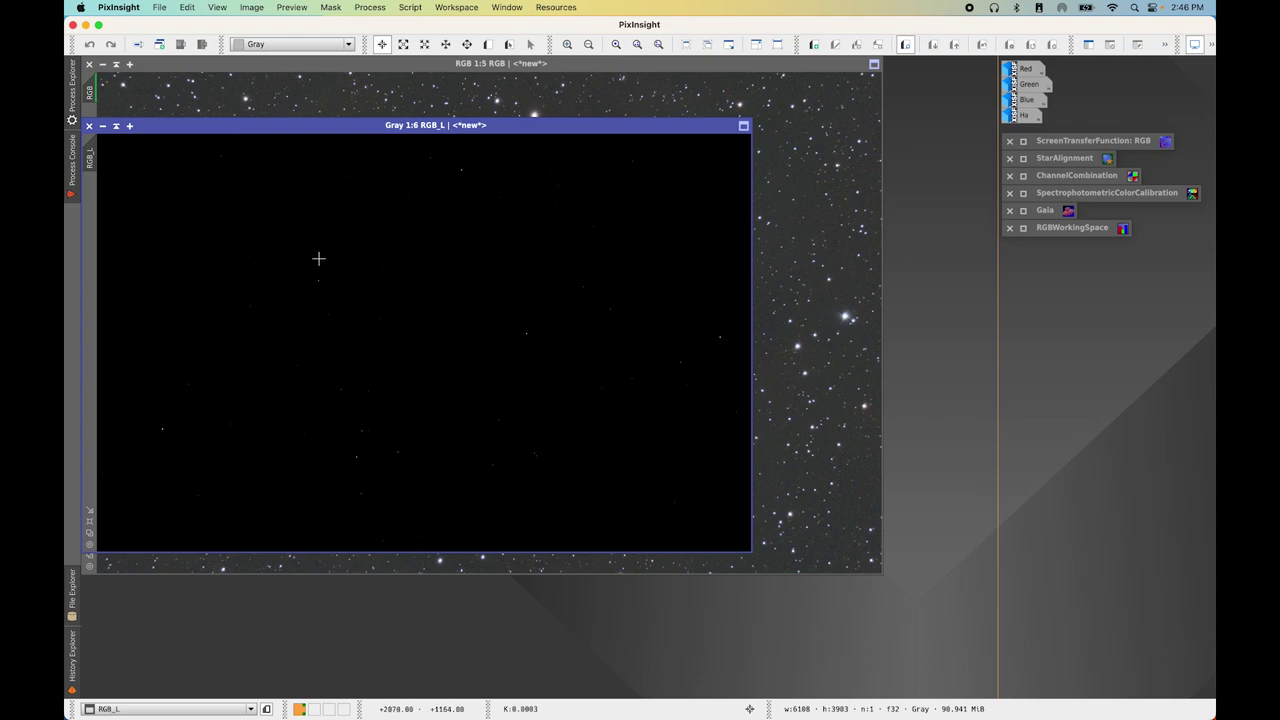
key("super+a")
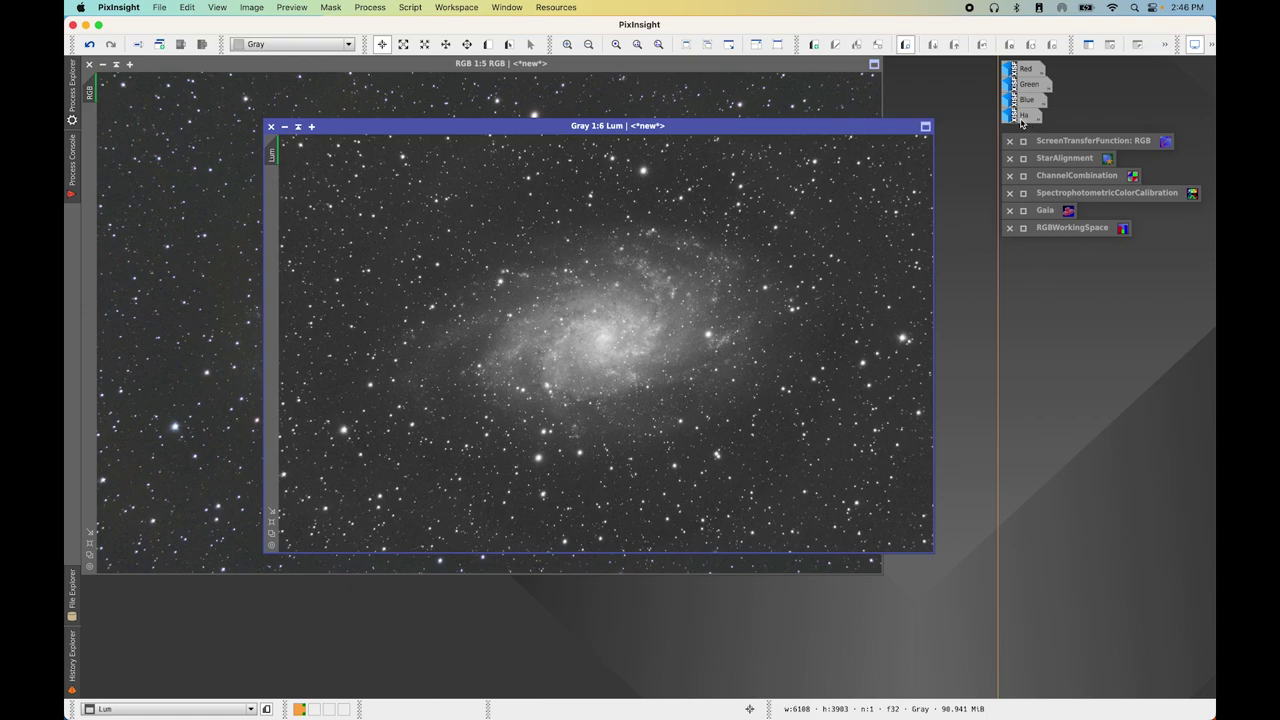
mouse_move(1021, 122)
Iconize the RGB image and place the Lum image in the workspace's upper-left corner at 1:5 zoom
left_click(102, 64)
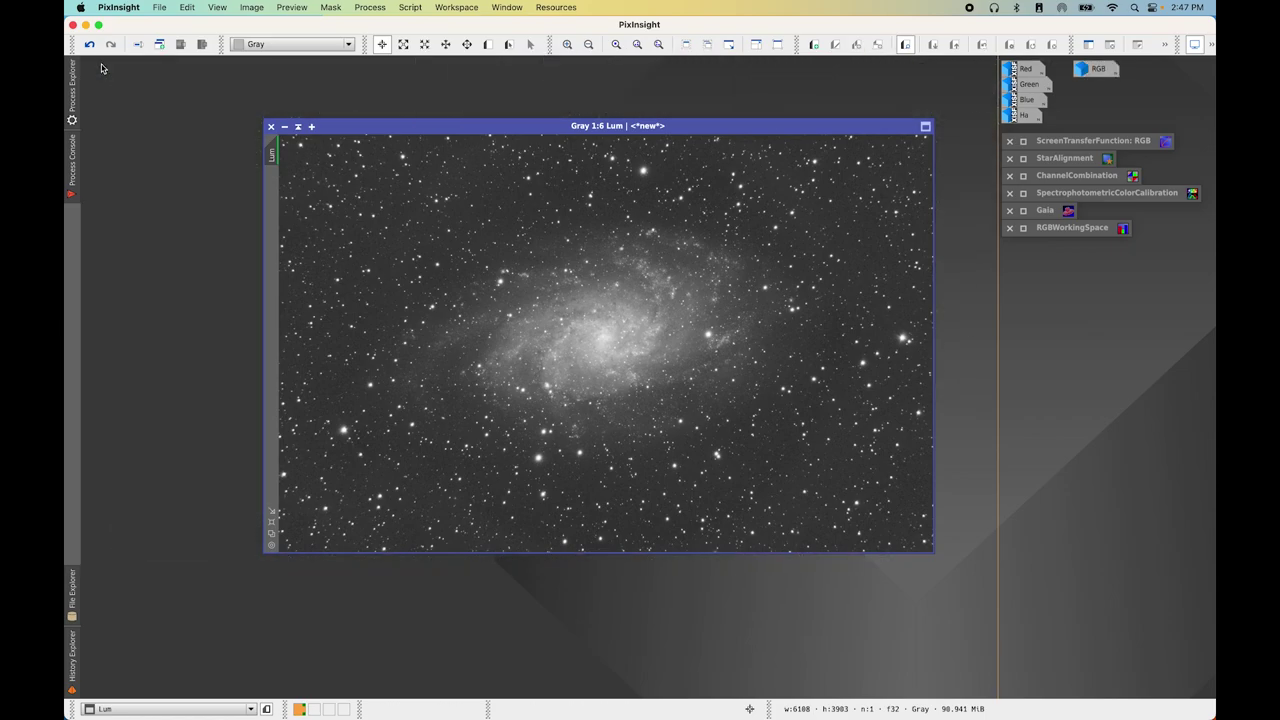
left_click_drag(467, 134, 285, 70)
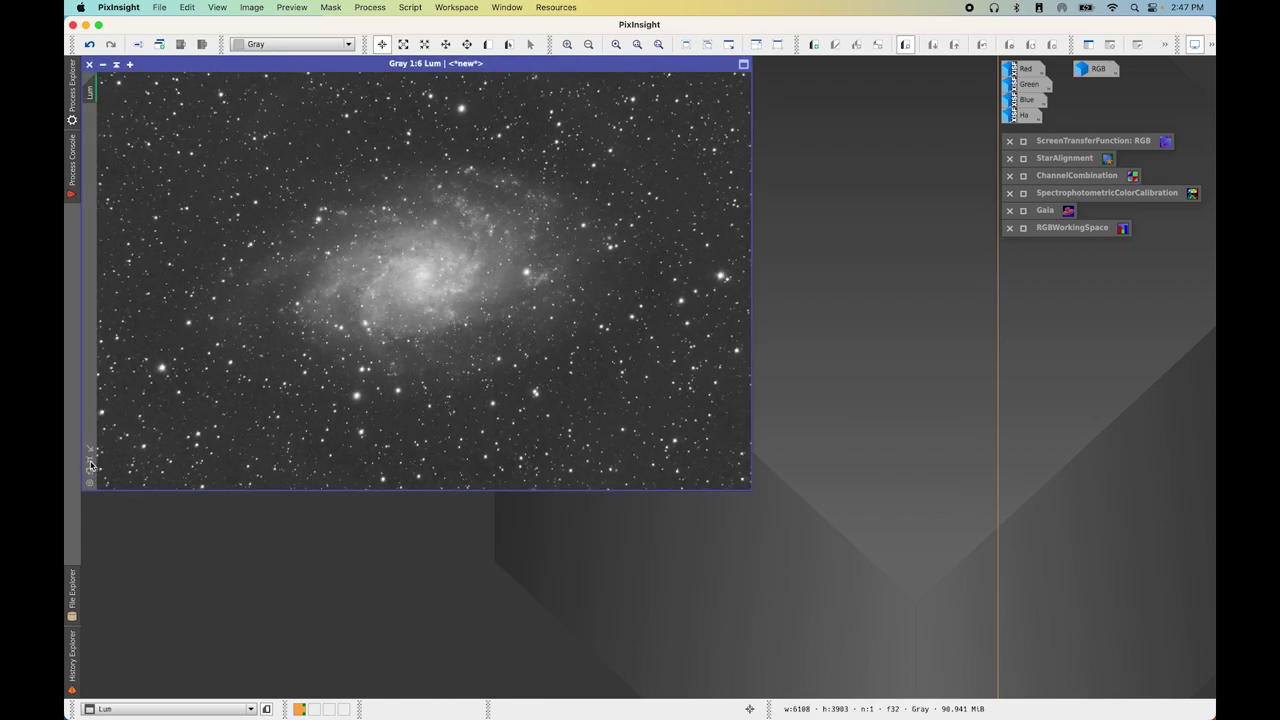
scroll(100, 460, "up", 1)
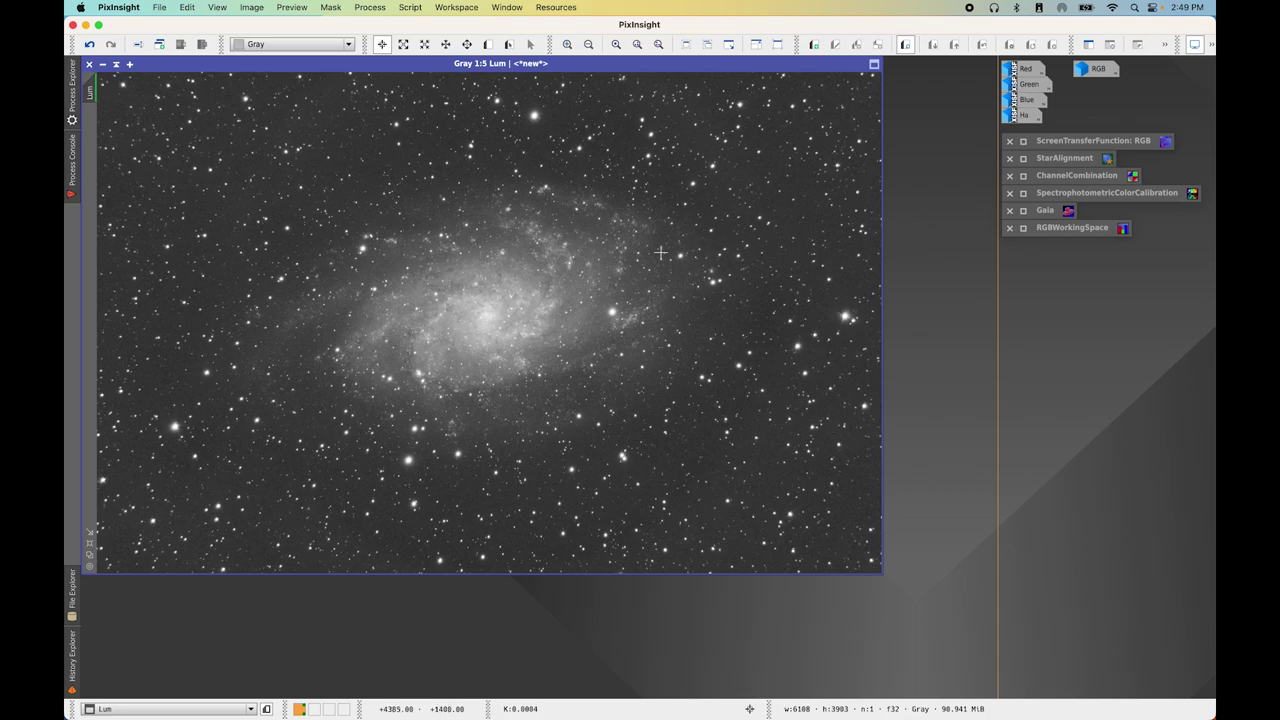
Open the TGVDenoise process, set it to CIE L*a*b* mode and stack it collapsed beneath RGBWorkingSpace
left_click(370, 7)
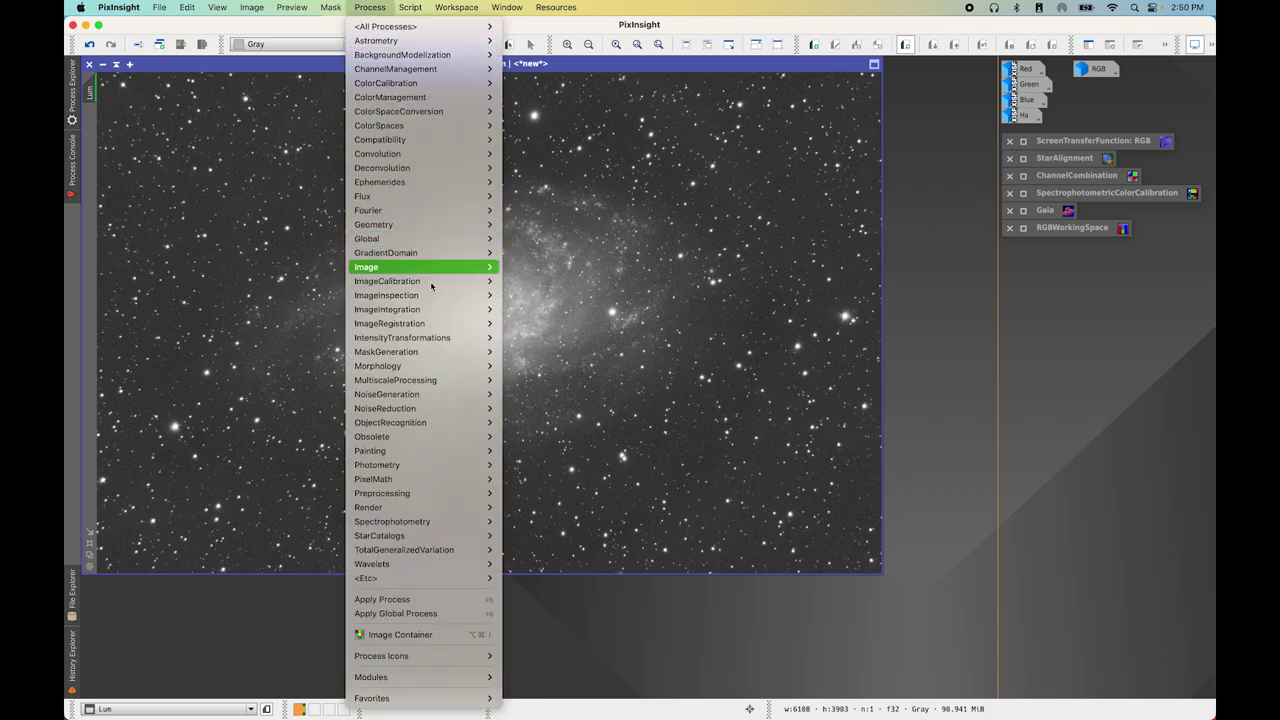
mouse_move(468, 418)
mouse_move(469, 411)
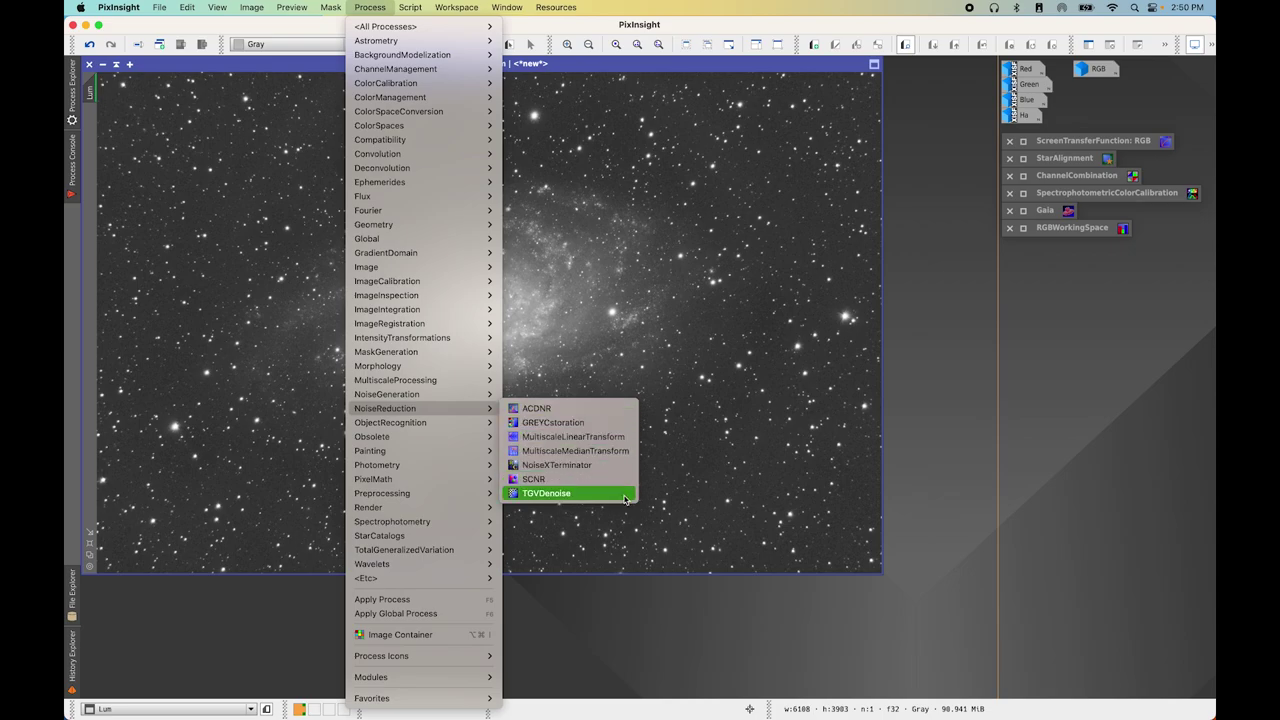
left_click(624, 496)
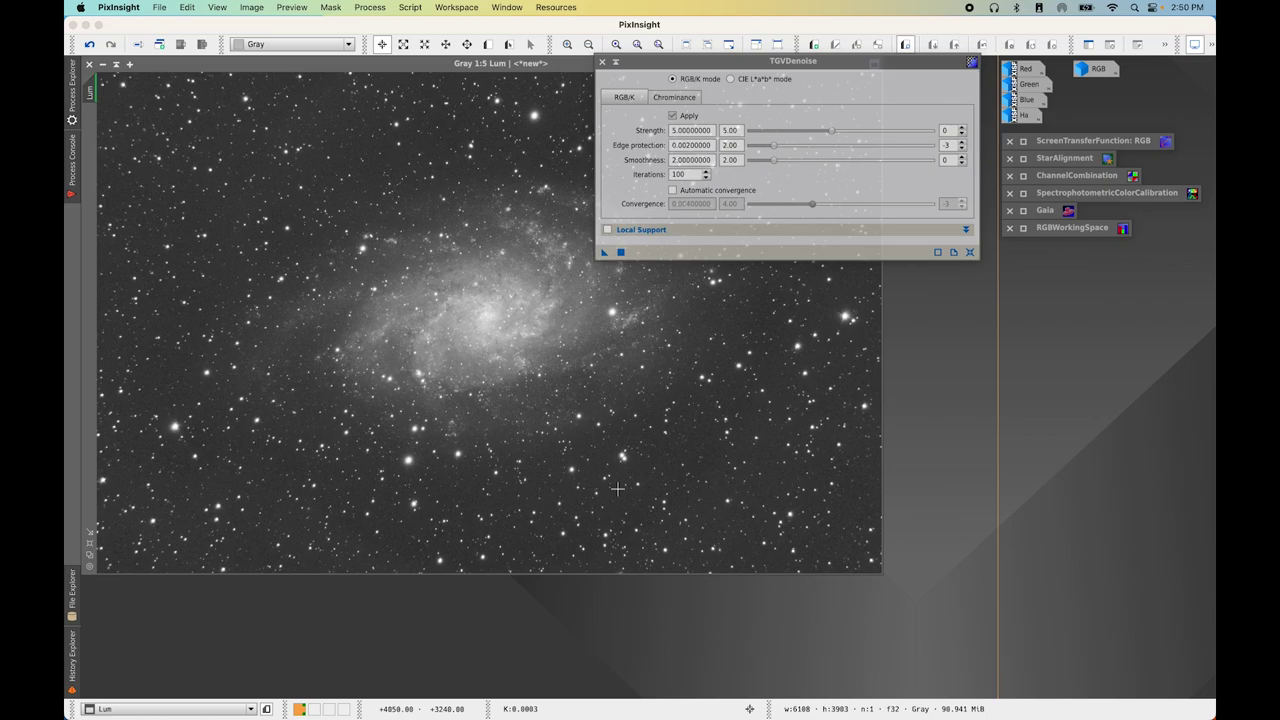
left_click(732, 80)
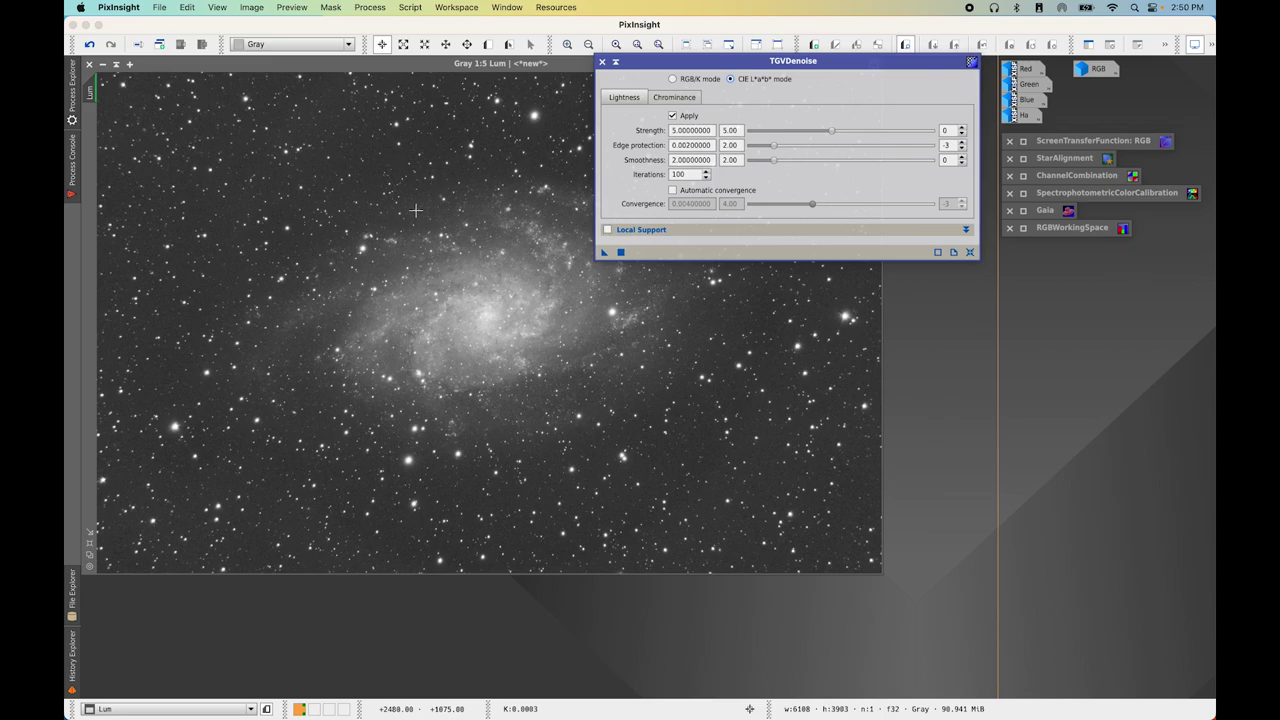
left_click(602, 61)
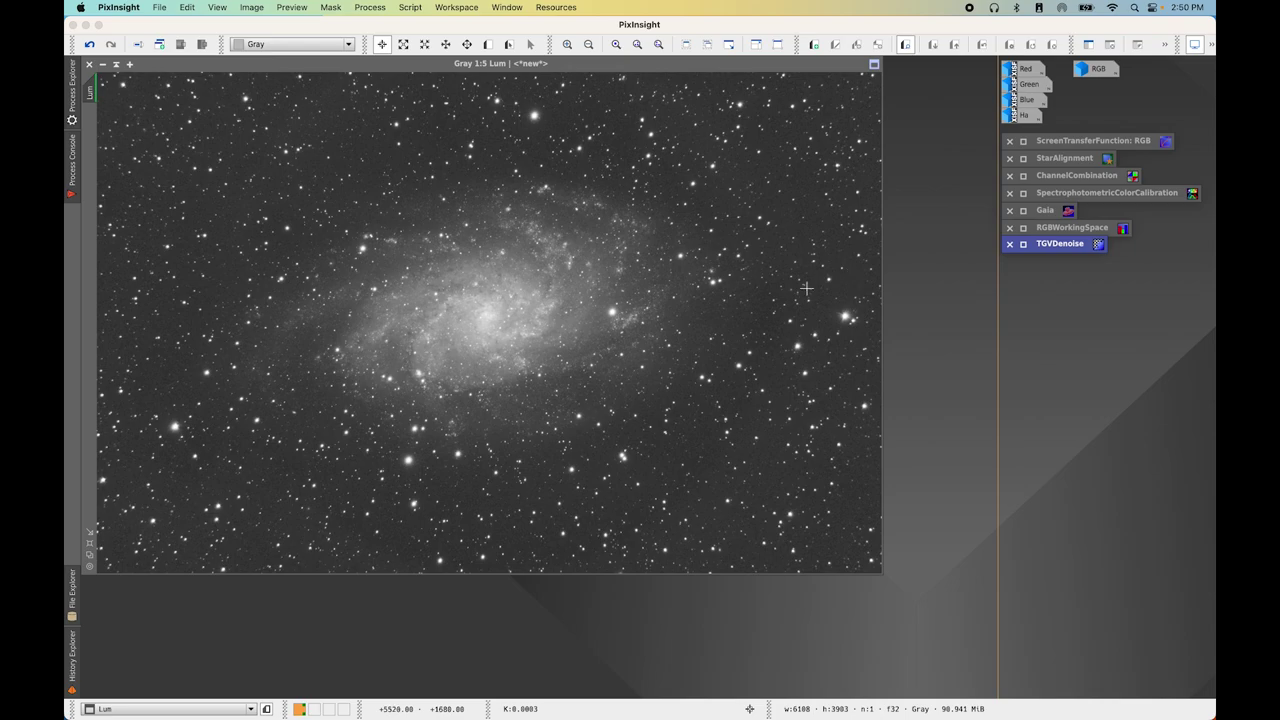
Open the CurvesTransformation and HistogramTransformation processes and stack them collapsed beneath TGVDenoise
left_click(378, 8)
mouse_move(405, 28)
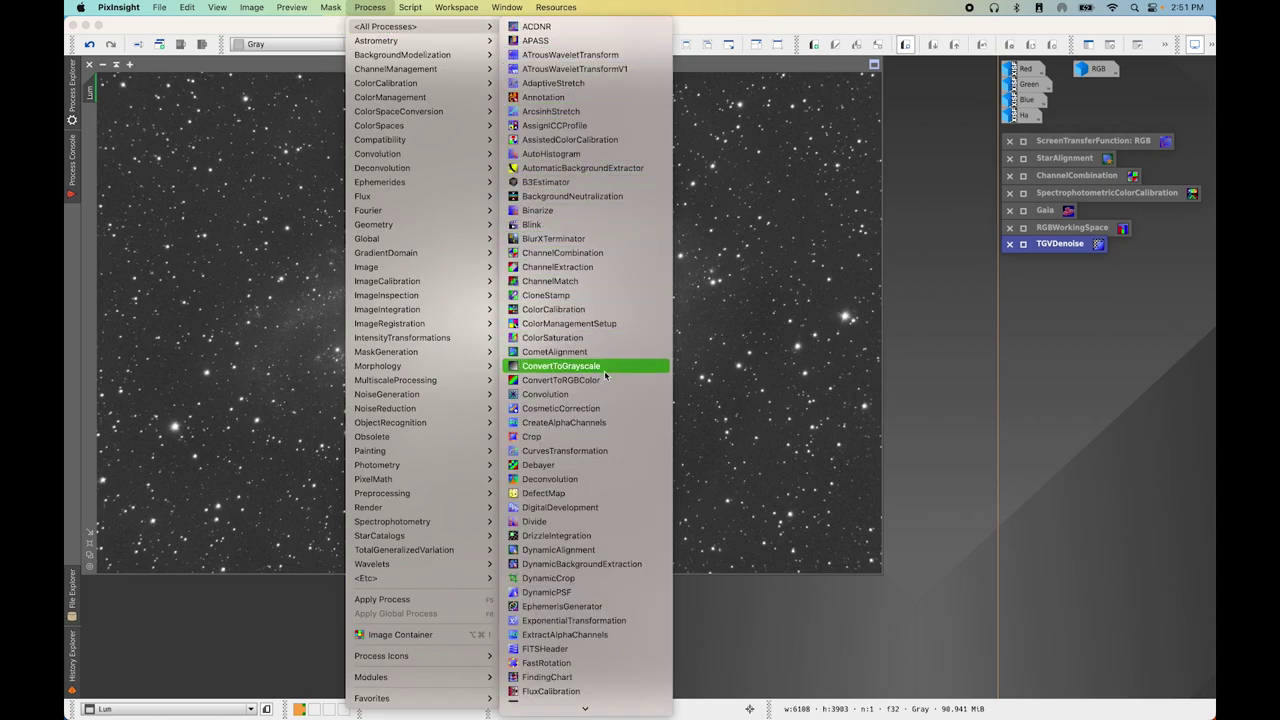
left_click(608, 449)
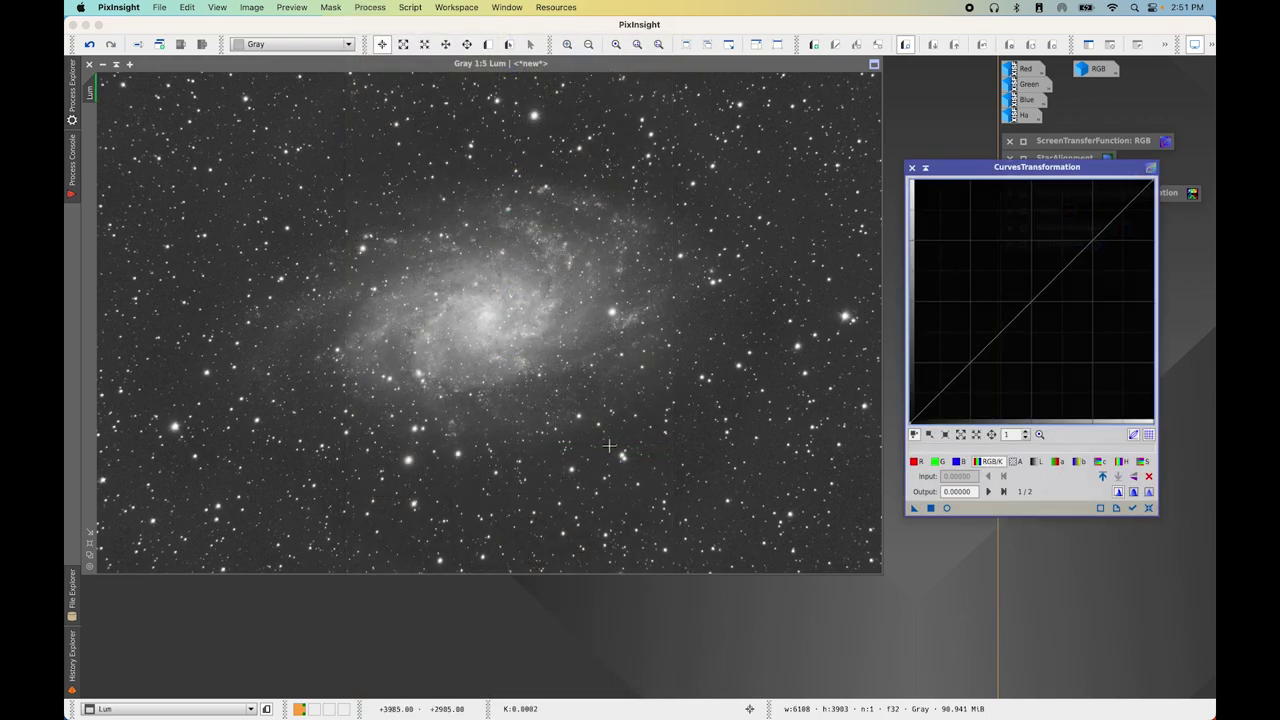
left_click(925, 167)
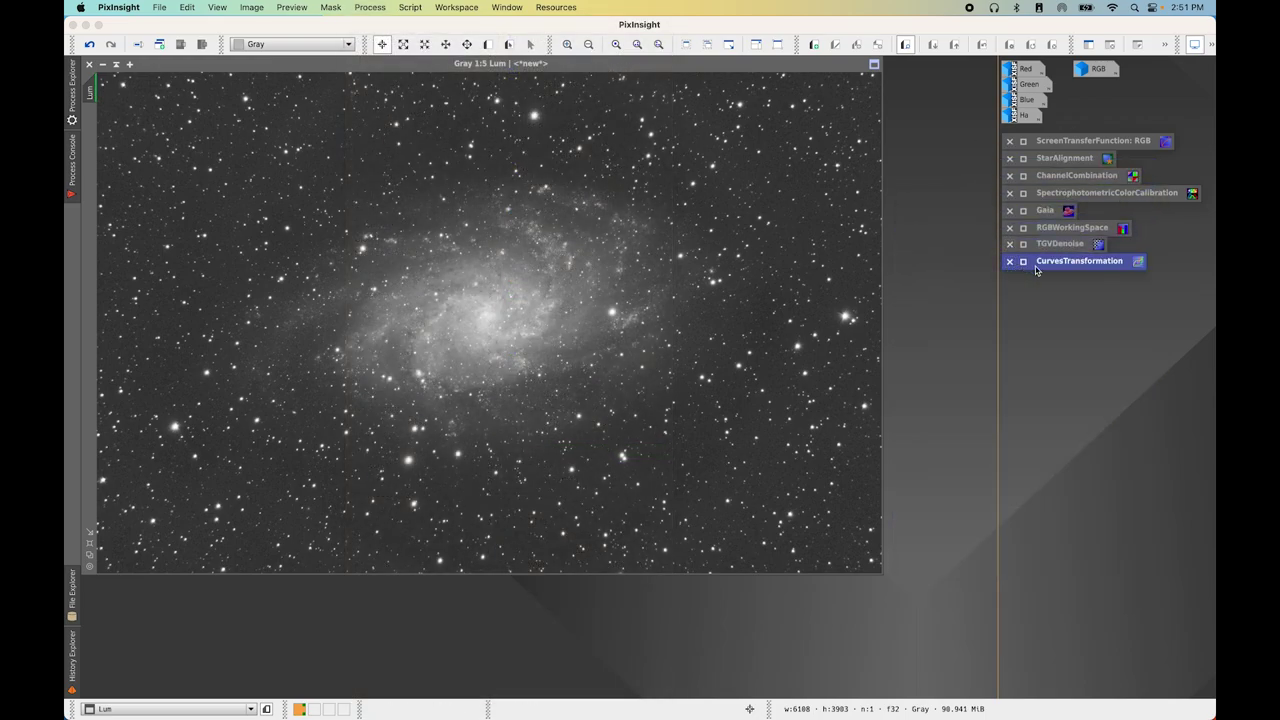
left_click(372, 7)
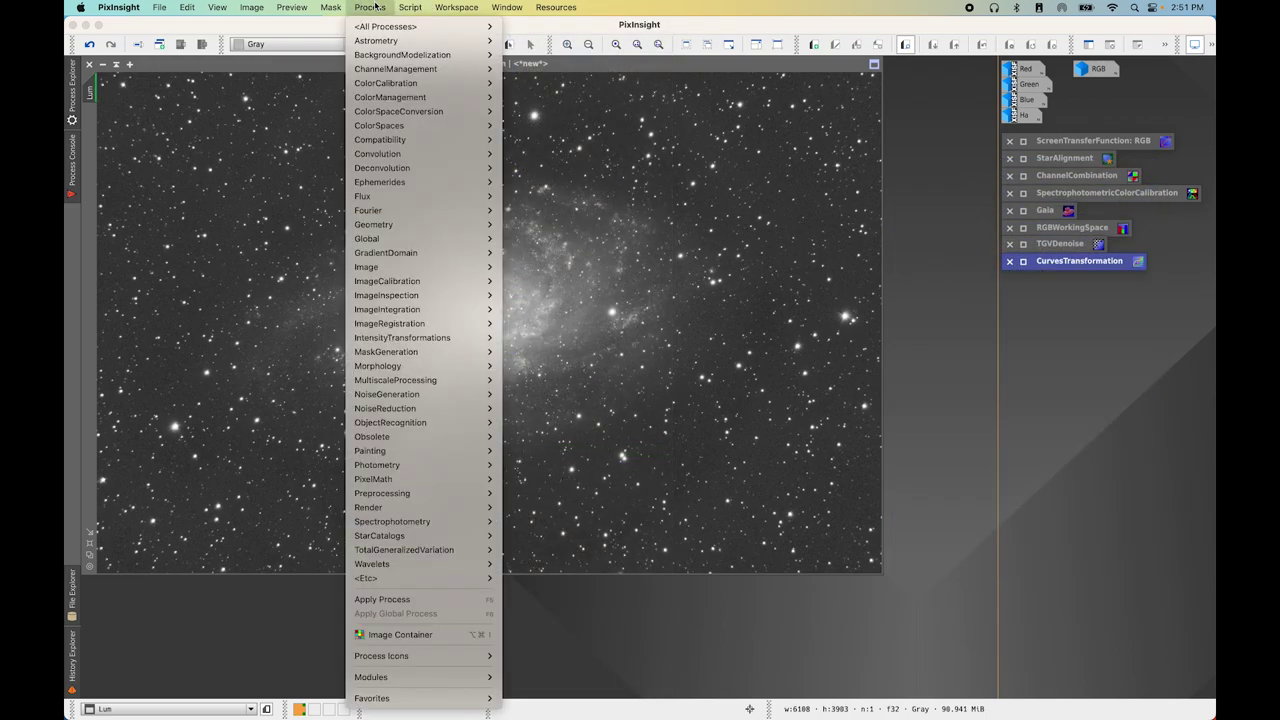
mouse_move(377, 30)
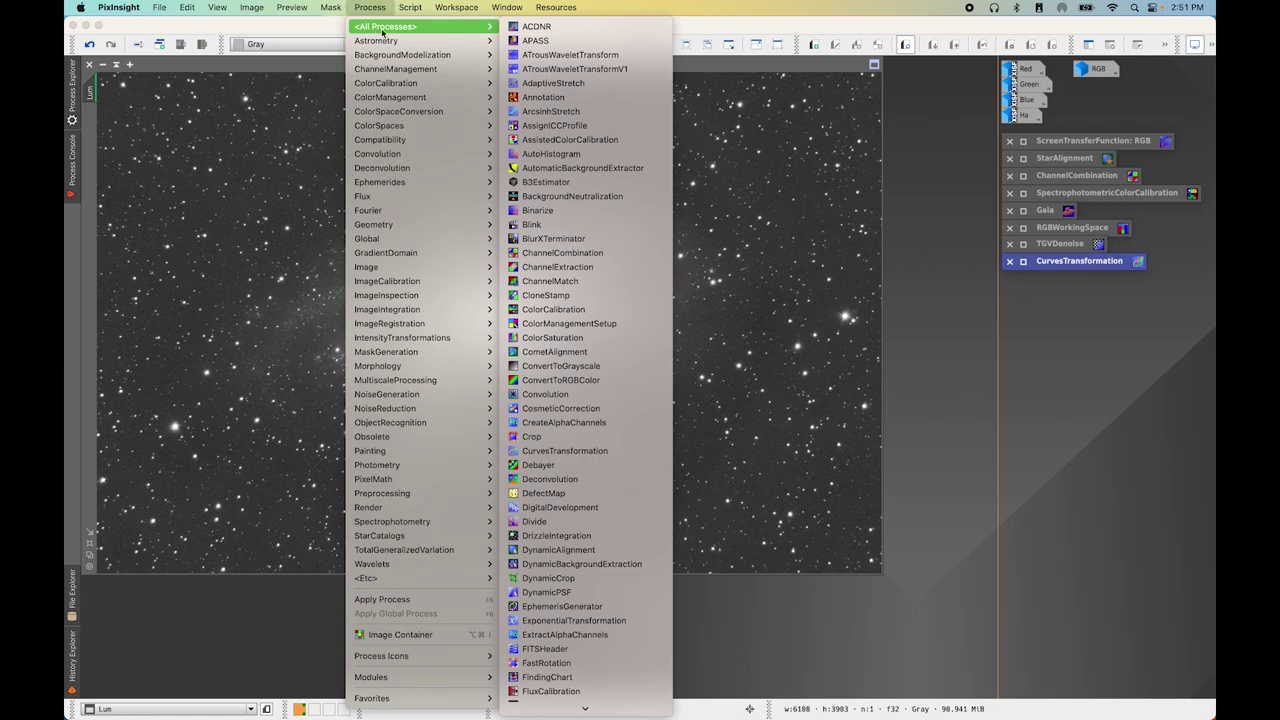
scroll(560, 430, "down", 8)
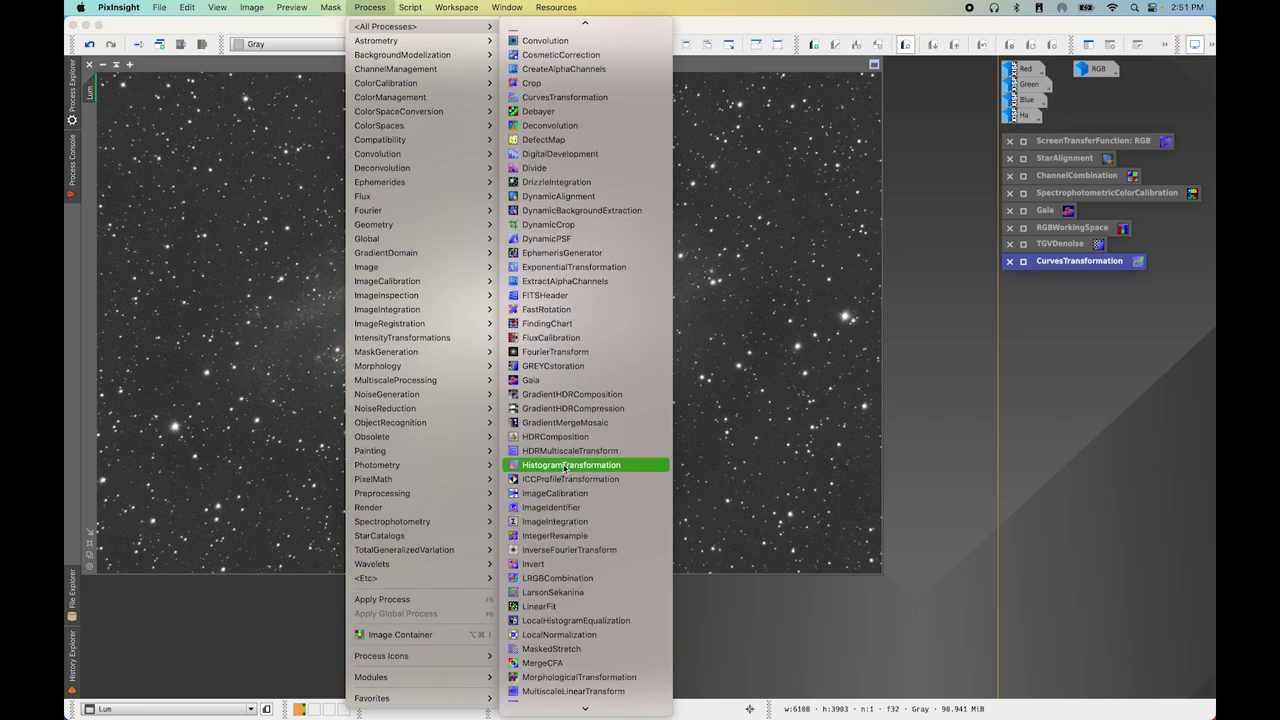
left_click(564, 465)
left_click(946, 239)
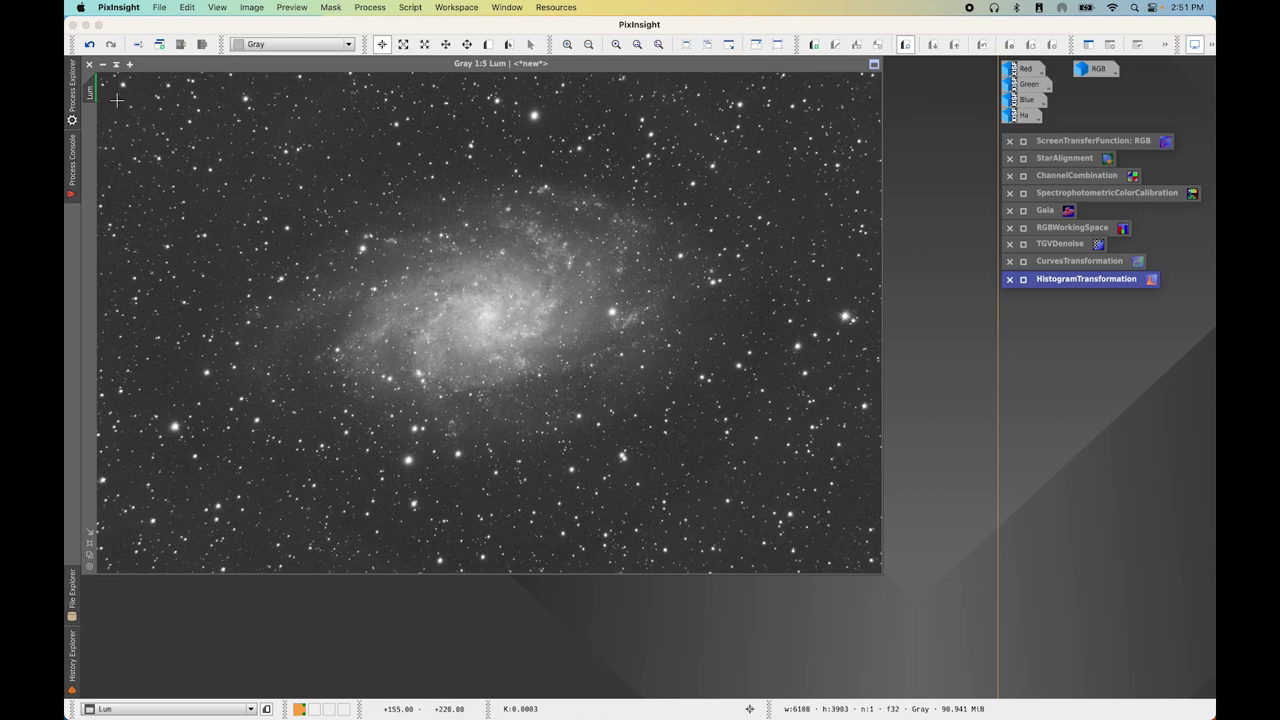
Clone the Lum image and place the clone over the original
mouse_move(98, 96)
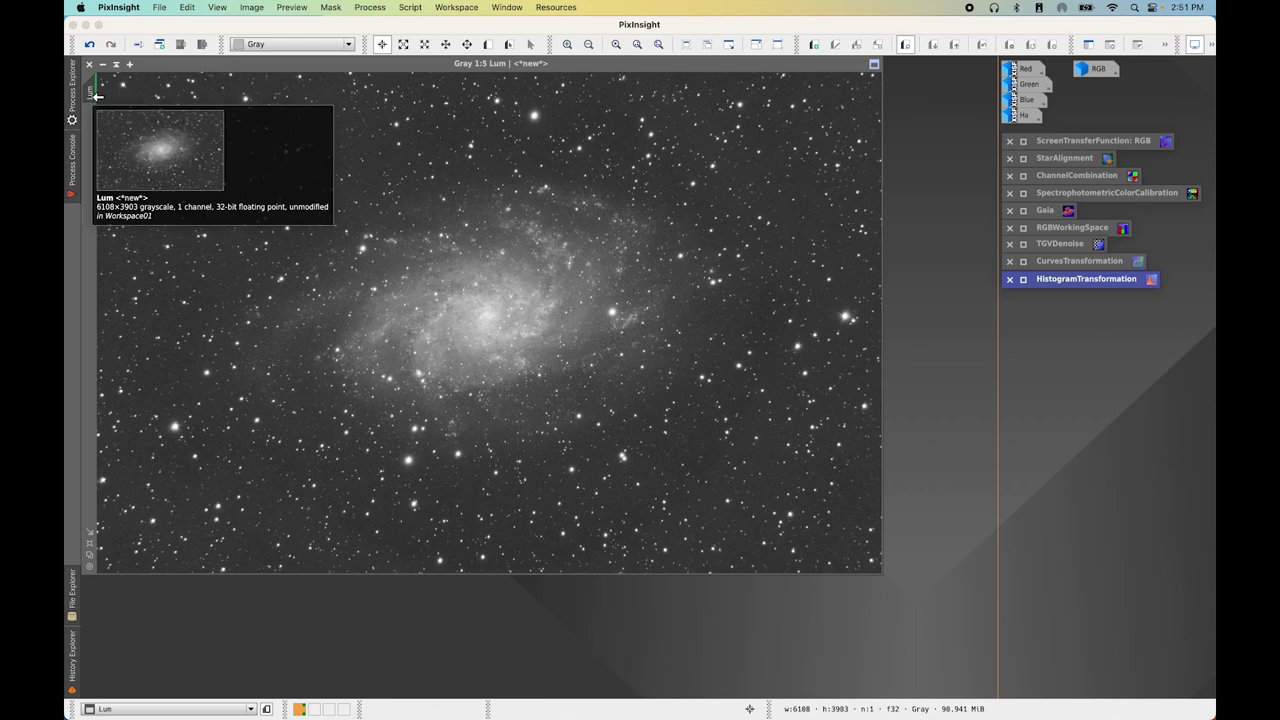
left_click(97, 96)
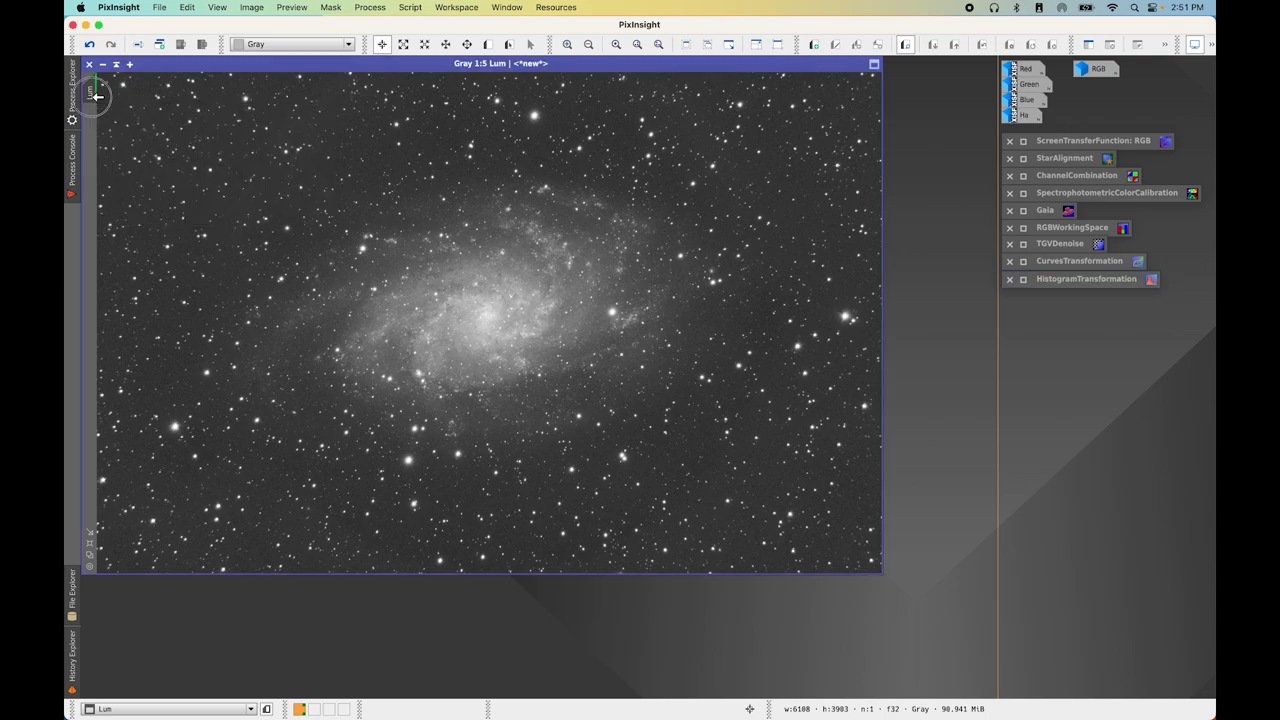
left_click_drag(97, 96, 168, 140)
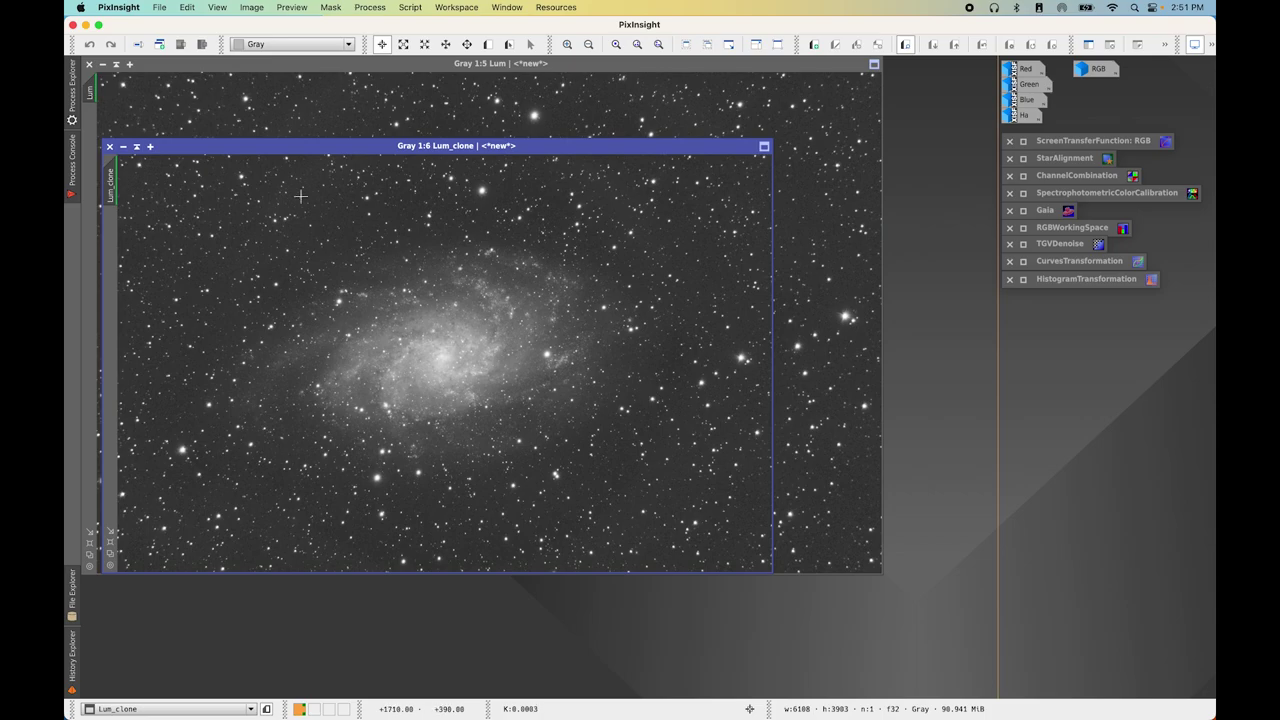
left_click_drag(311, 148, 365, 142)
Change the cloned image's identifier to Lum_Mask
right_click(167, 172)
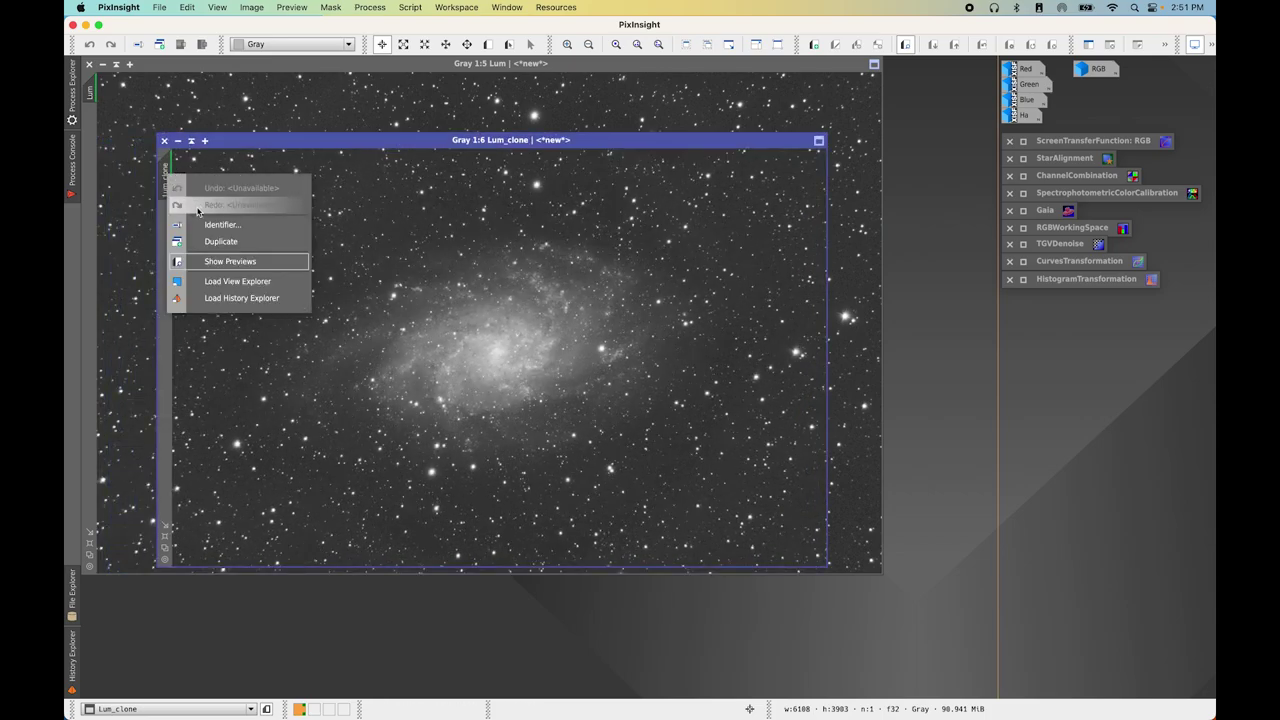
left_click(236, 224)
key("Right")
key("BackSpace")
key("BackSpace")
key("BackSpace")
type("Mas")
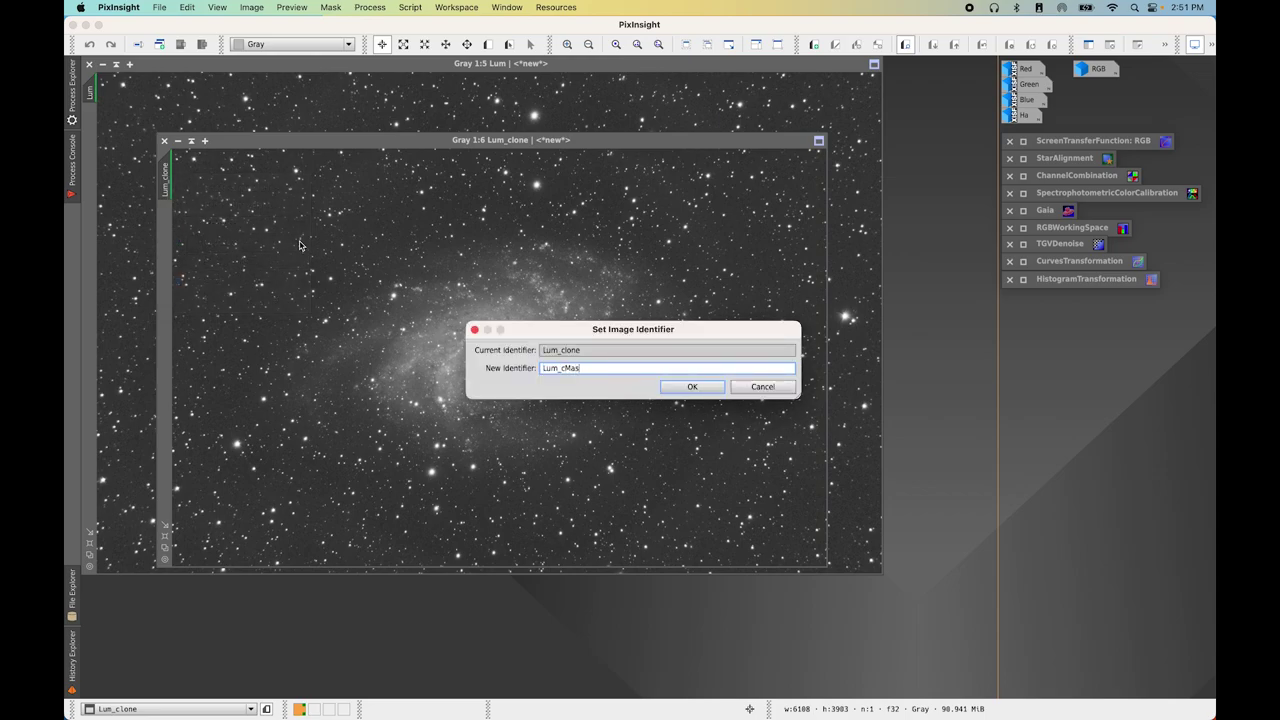
key("BackSpace")
key("BackSpace")
key("BackSpace")
key("BackSpace")
type("Mask")
key("Return")
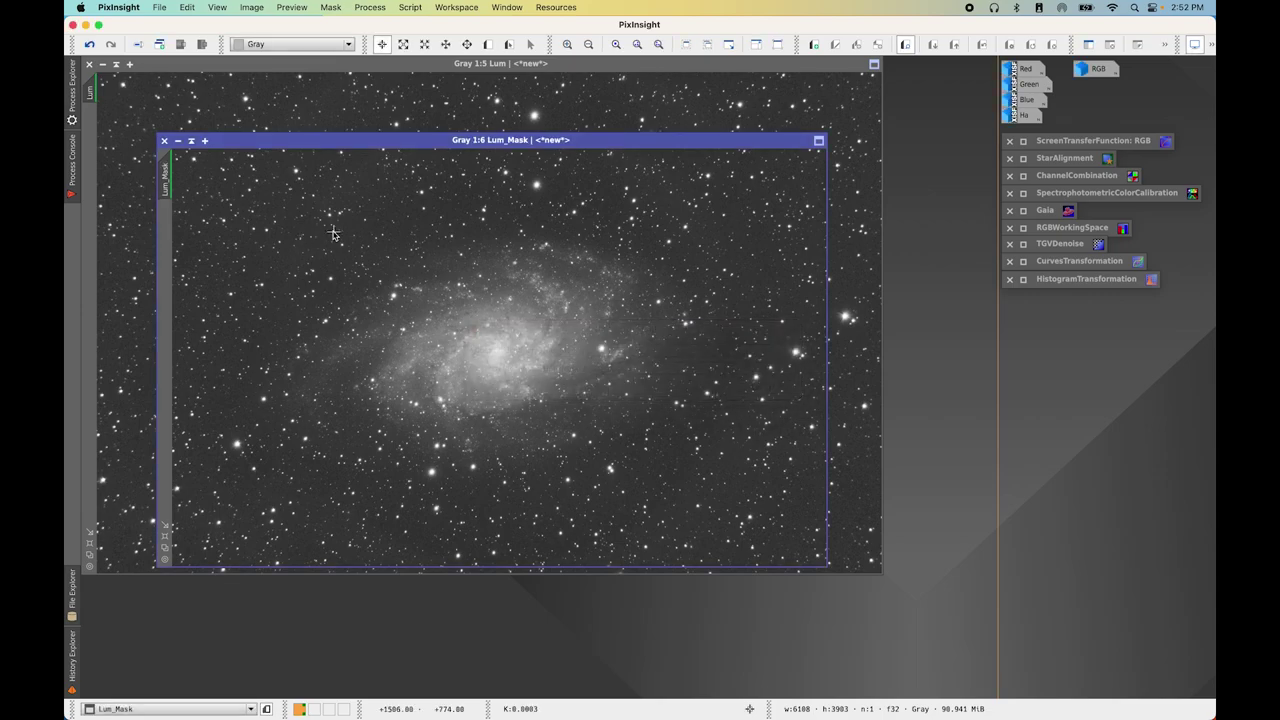
Run the DeLinear script on the Lum_Mask image to make its stretch permanent
left_click(410, 7)
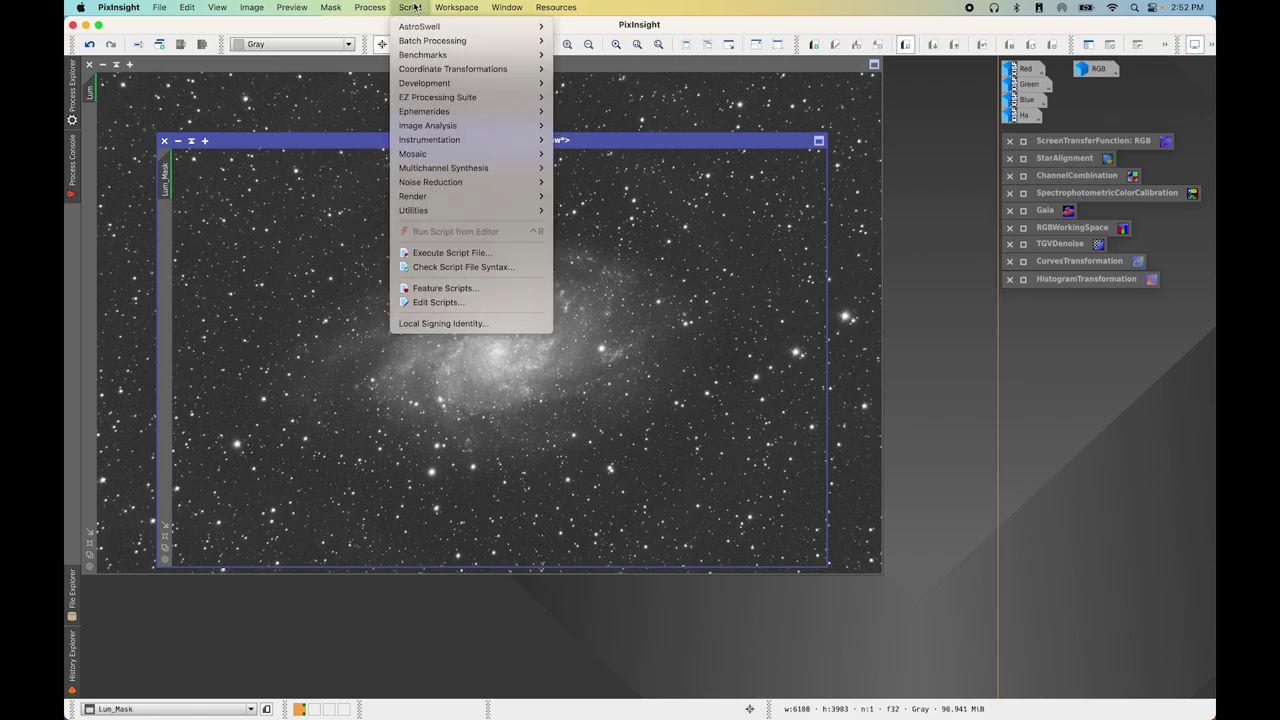
mouse_move(456, 210)
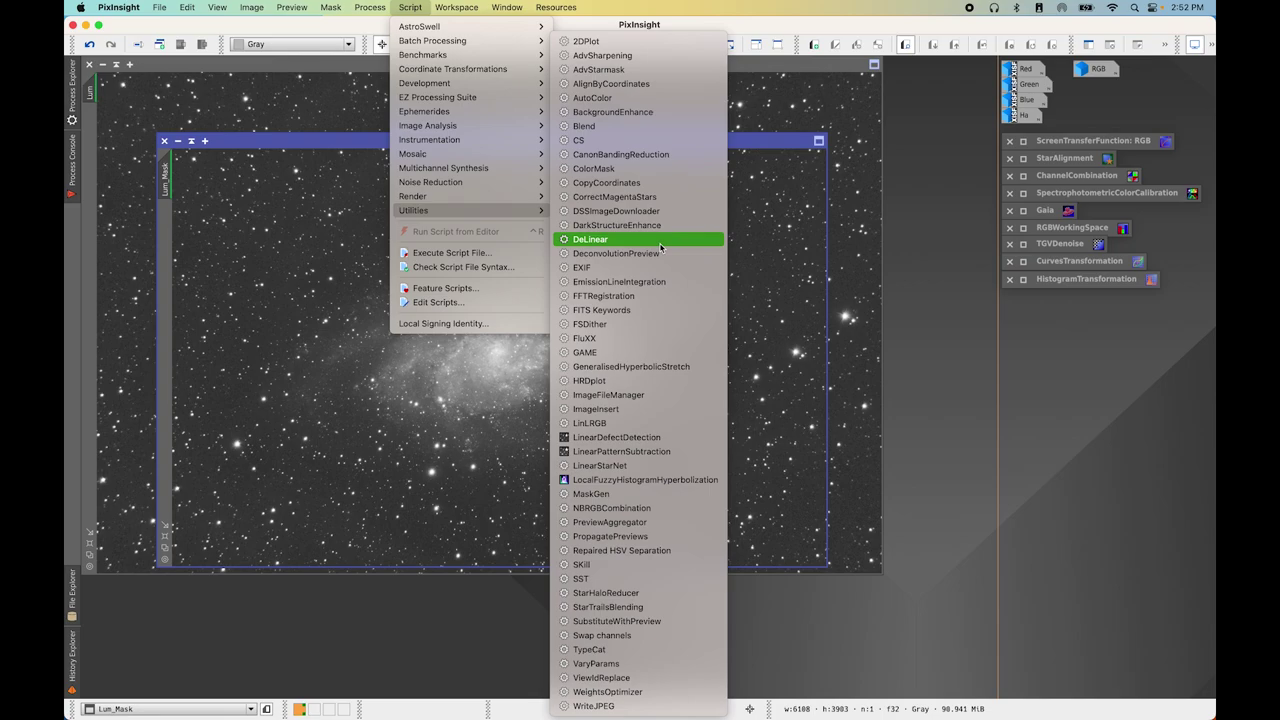
left_click(660, 240)
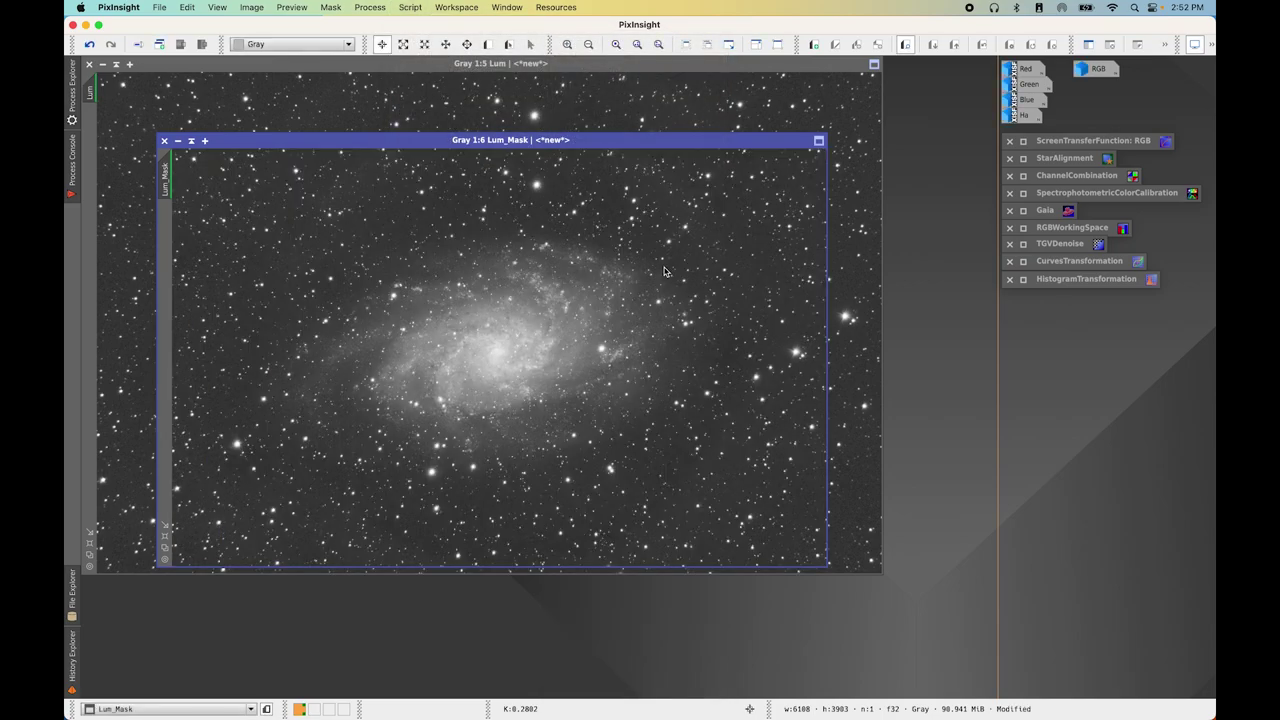
Duplicate the Lum_Mask image and change the copy's identifier to Lum_TGV
right_click(175, 177)
left_click(216, 243)
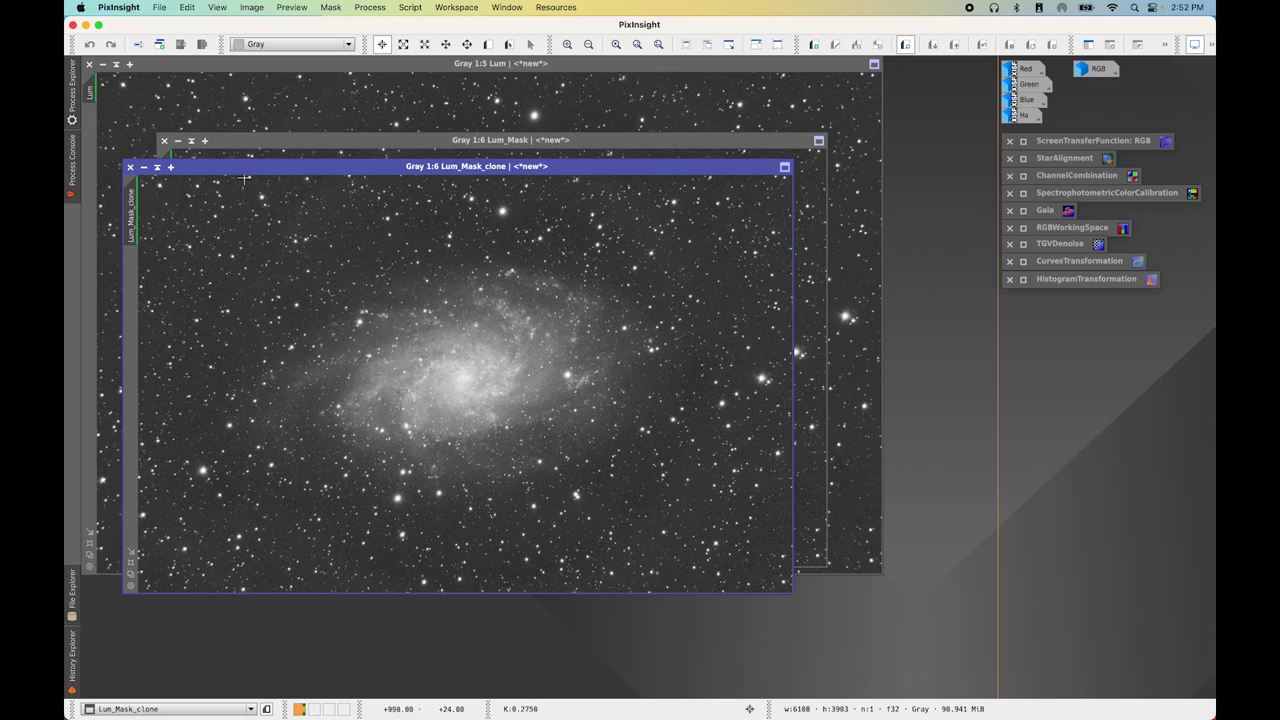
right_click(139, 214)
left_click(193, 262)
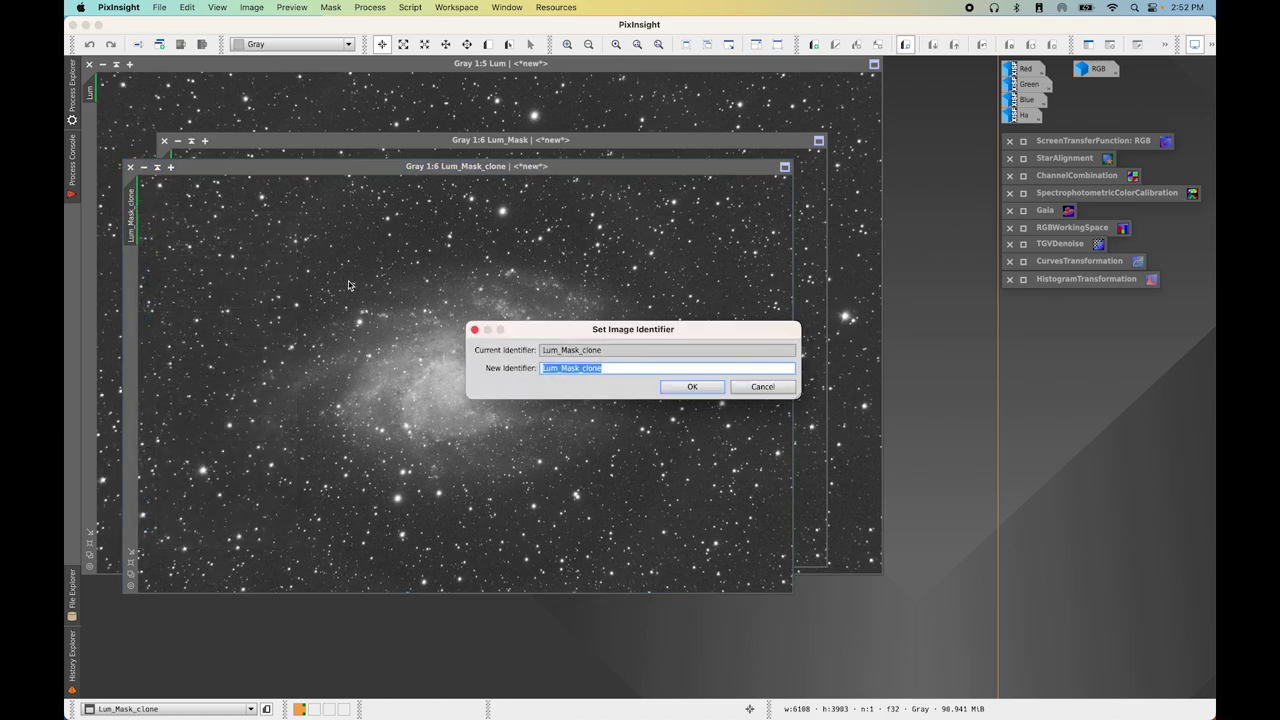
key("Right")
key("BackSpace")
key("BackSpace")
key("BackSpace")
key("BackSpace")
key("BackSpace")
key("BackSpace")
key("BackSpace")
key("BackSpace")
key("BackSpace")
key("BackSpace")
type("TGV")
key("Return")
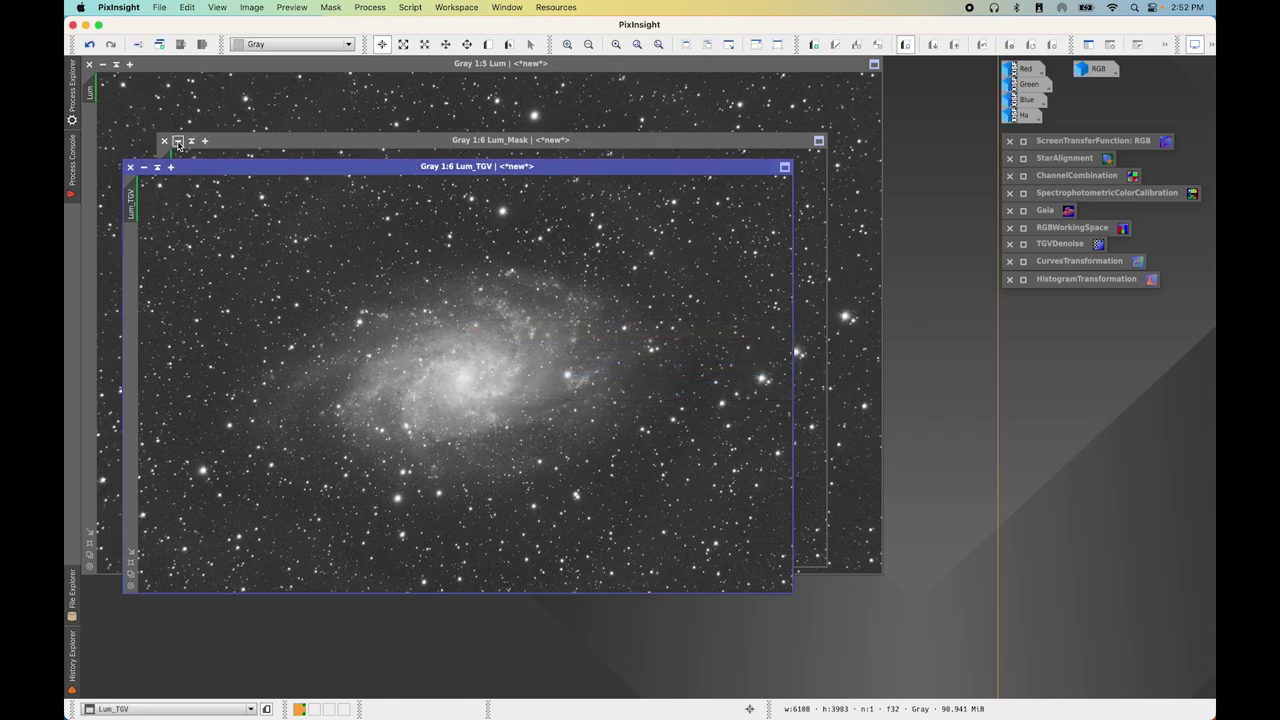
Minimise Lum_Mask to an icon below the collapsed HistogramTransformation and reposition the Lum_TGV window over the Lum image
left_click(178, 140)
left_click_drag(530, 360, 1045, 306)
left_click_drag(341, 166, 386, 146)
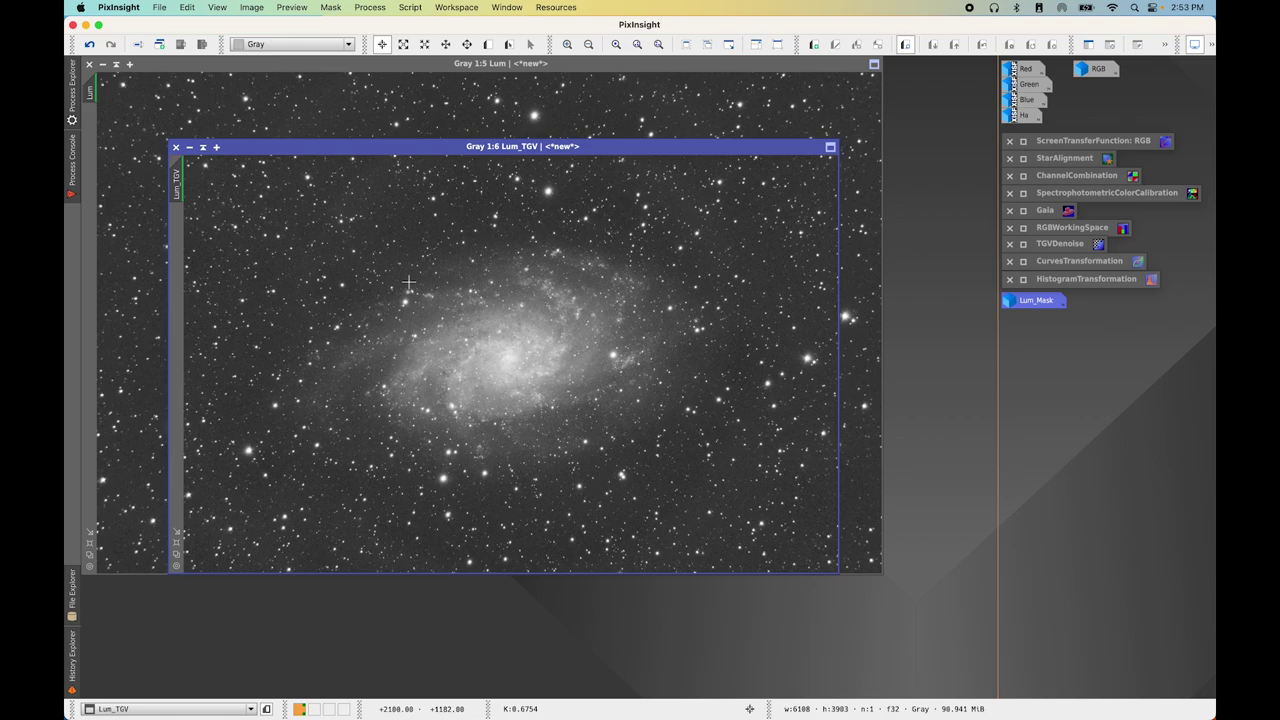
Set the CurvesTransformation RGB/K curve's first point output to 0.2 and preview it in real time on Lum_TGV
double_click(1080, 262)
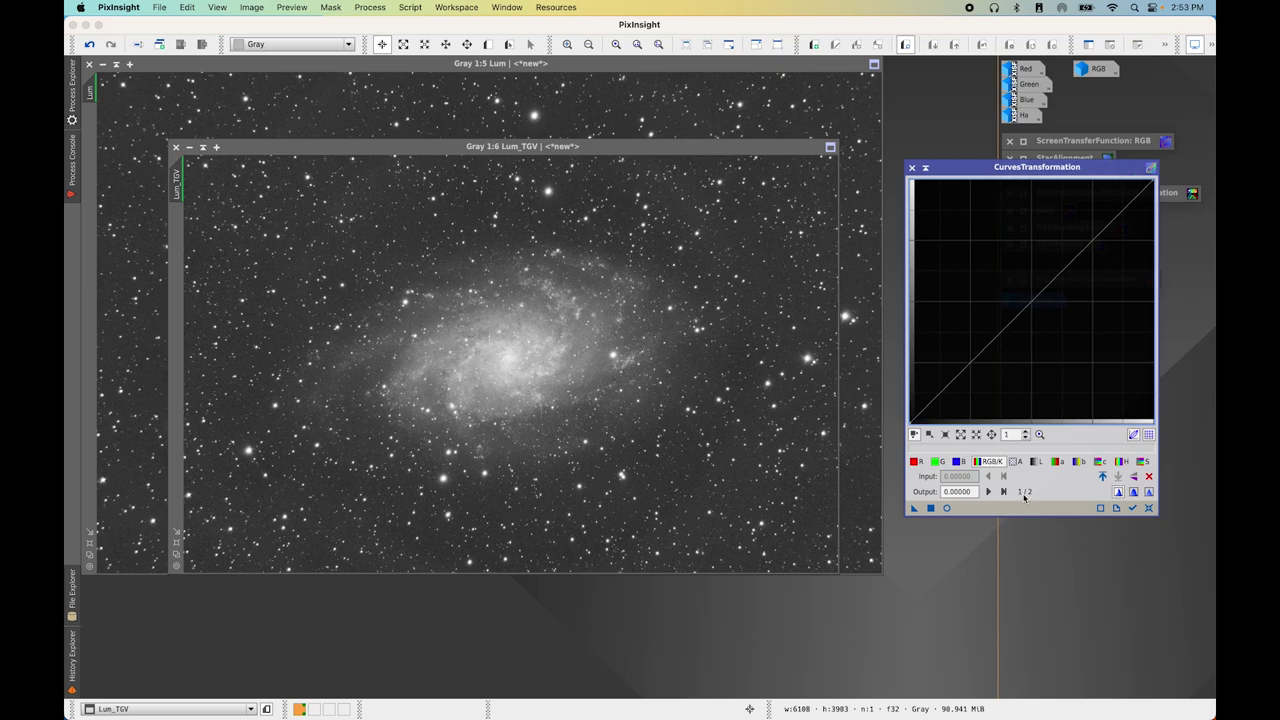
left_click_drag(974, 492, 832, 464)
type("0.2")
left_click(955, 509)
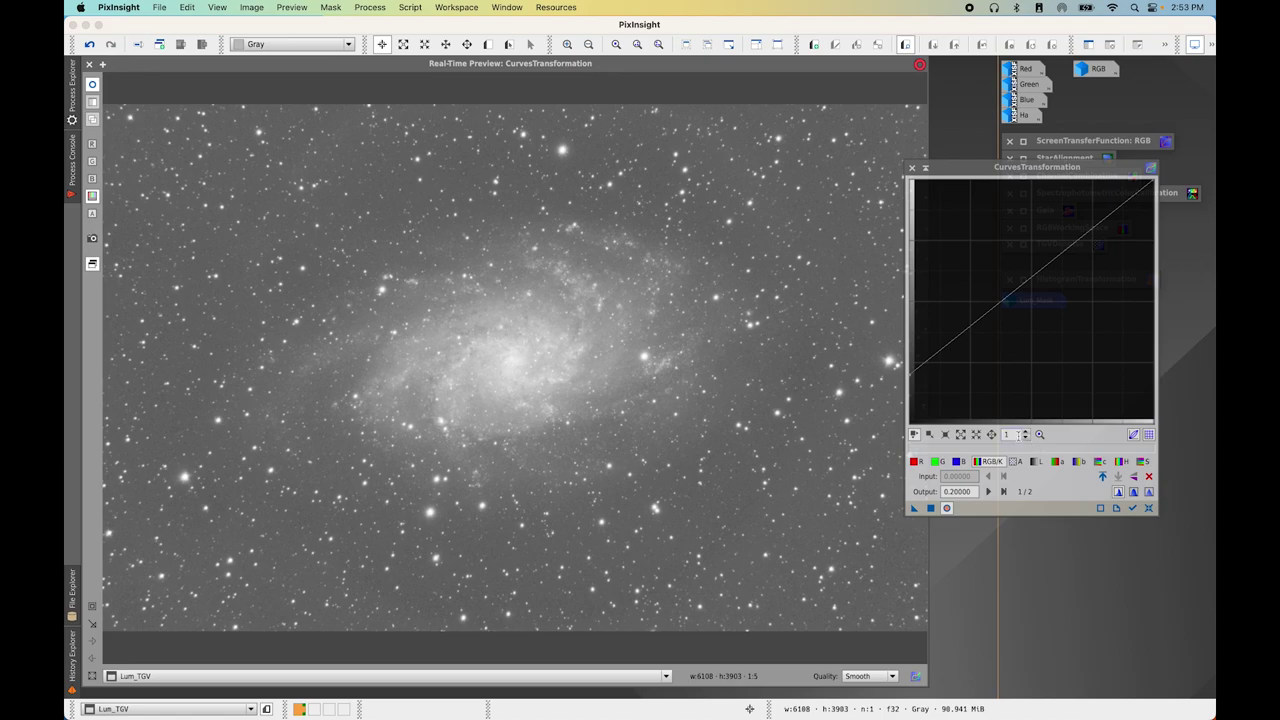
left_click(1011, 434)
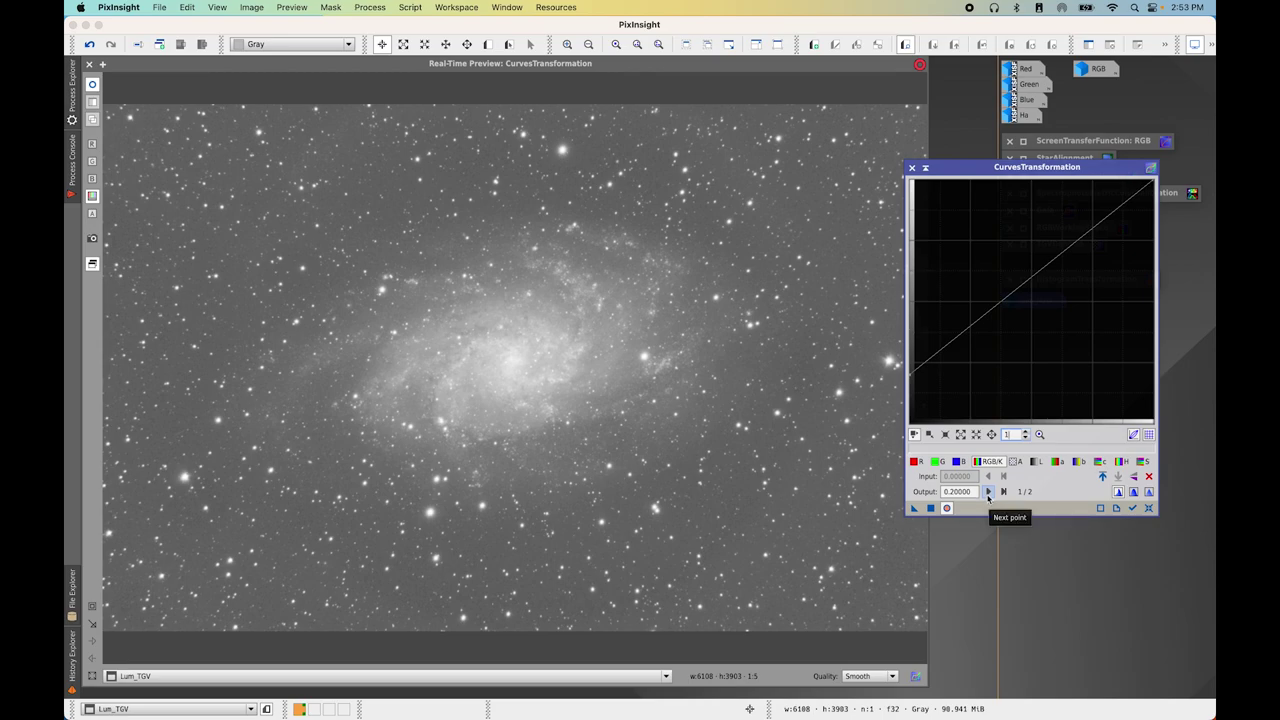
Set the curve's last point output to 0.5 and apply the curve to Lum_TGV, then collapse the process
left_click(988, 492)
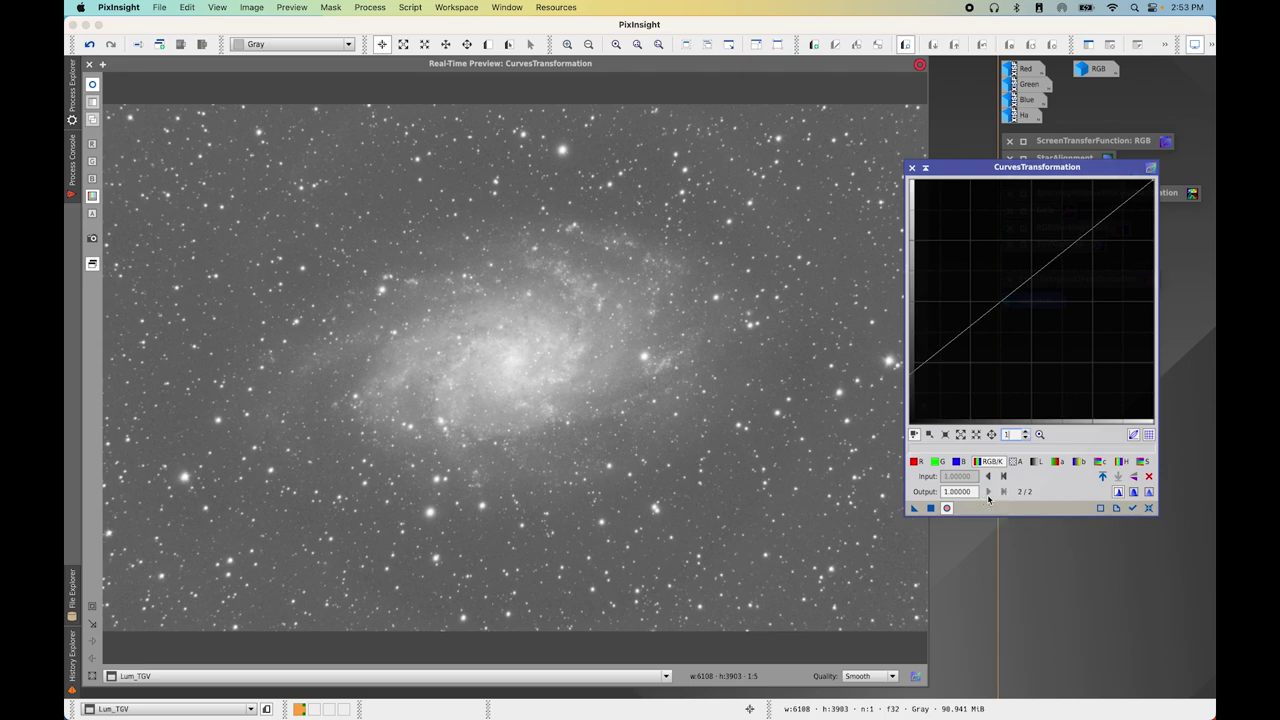
double_click(957, 492)
key("BackSpace")
key("Return")
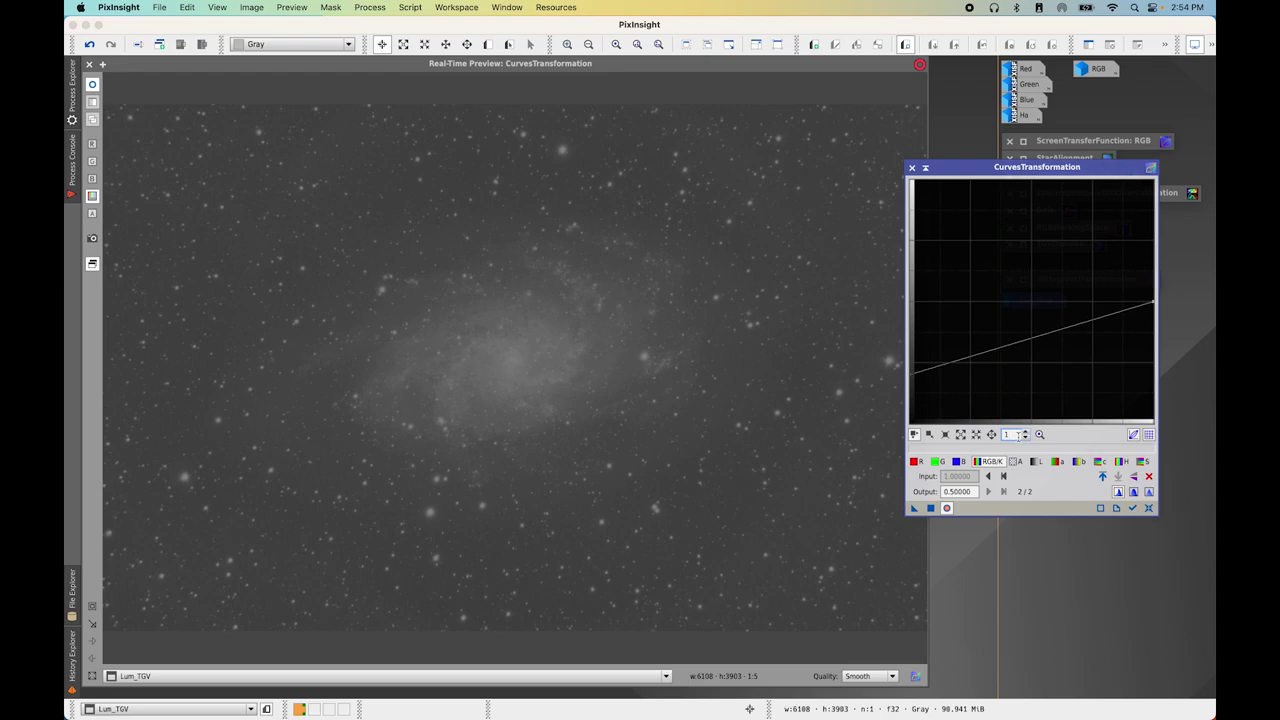
left_click(930, 508)
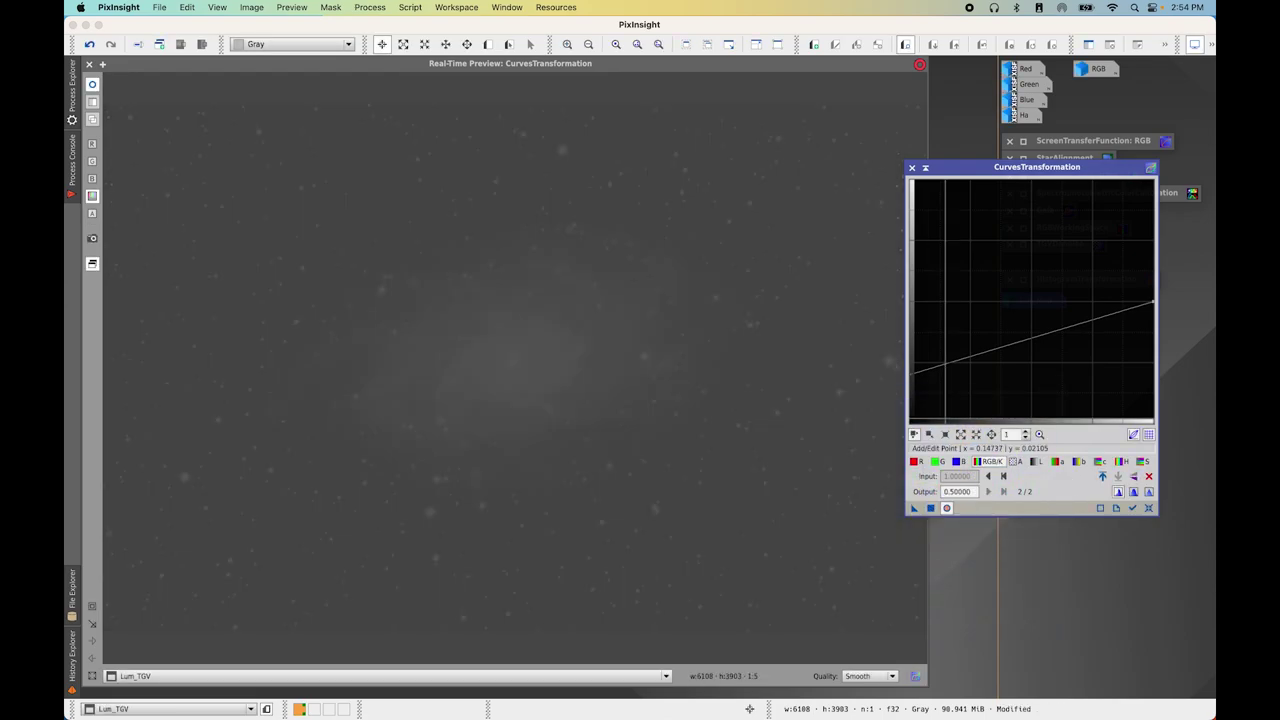
left_click(926, 168)
left_click(924, 179)
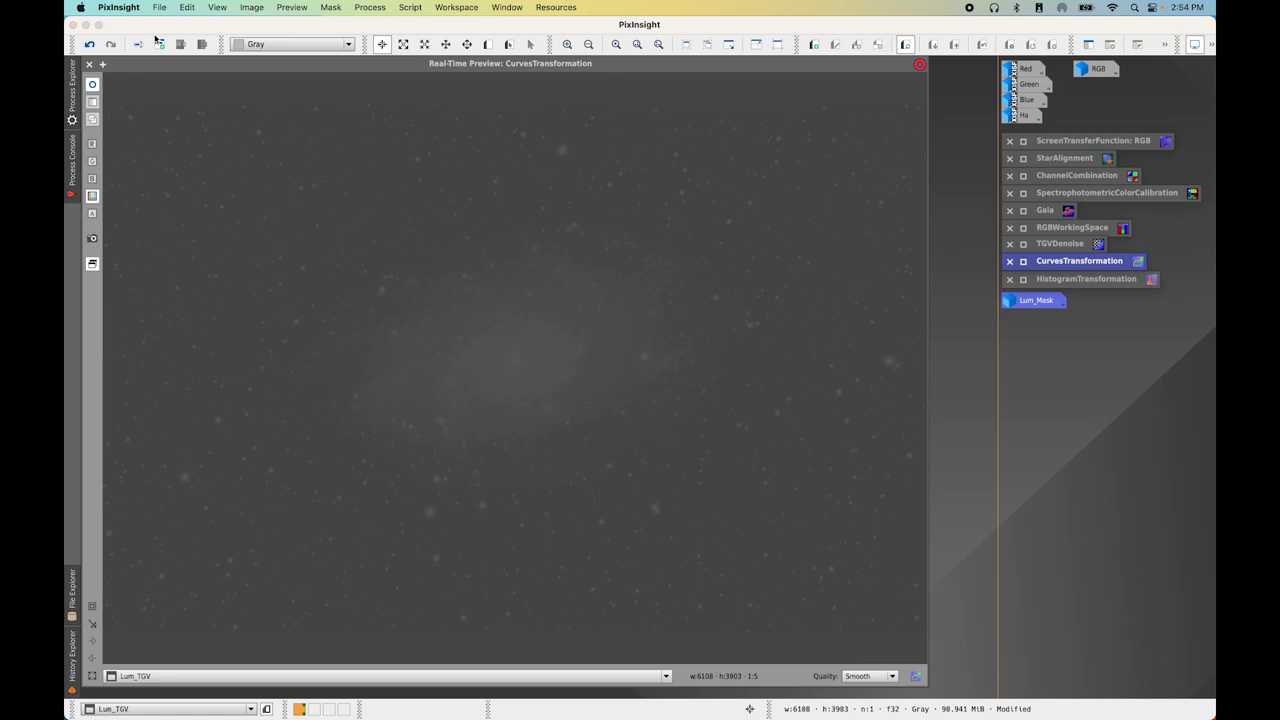
left_click(72, 78)
left_click(272, 65)
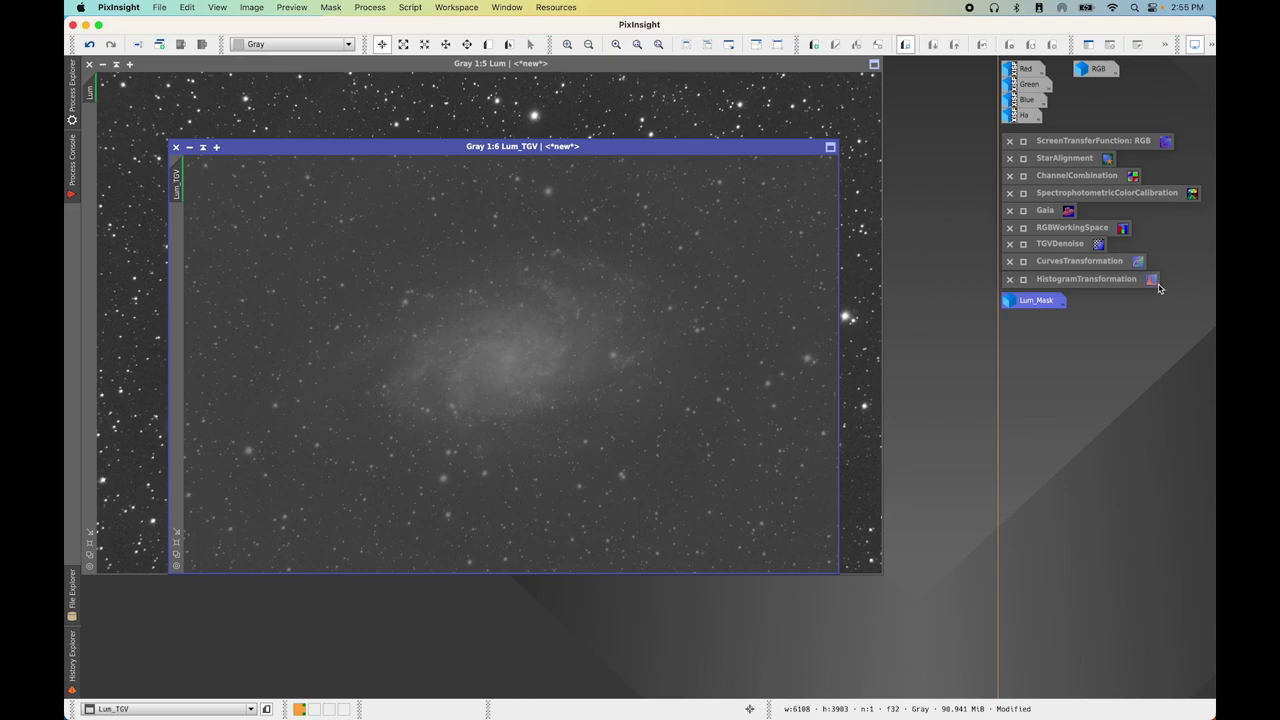
Open HistogramTransformation with view tracking on Lum_TGV and start its real-time preview
double_click(1102, 280)
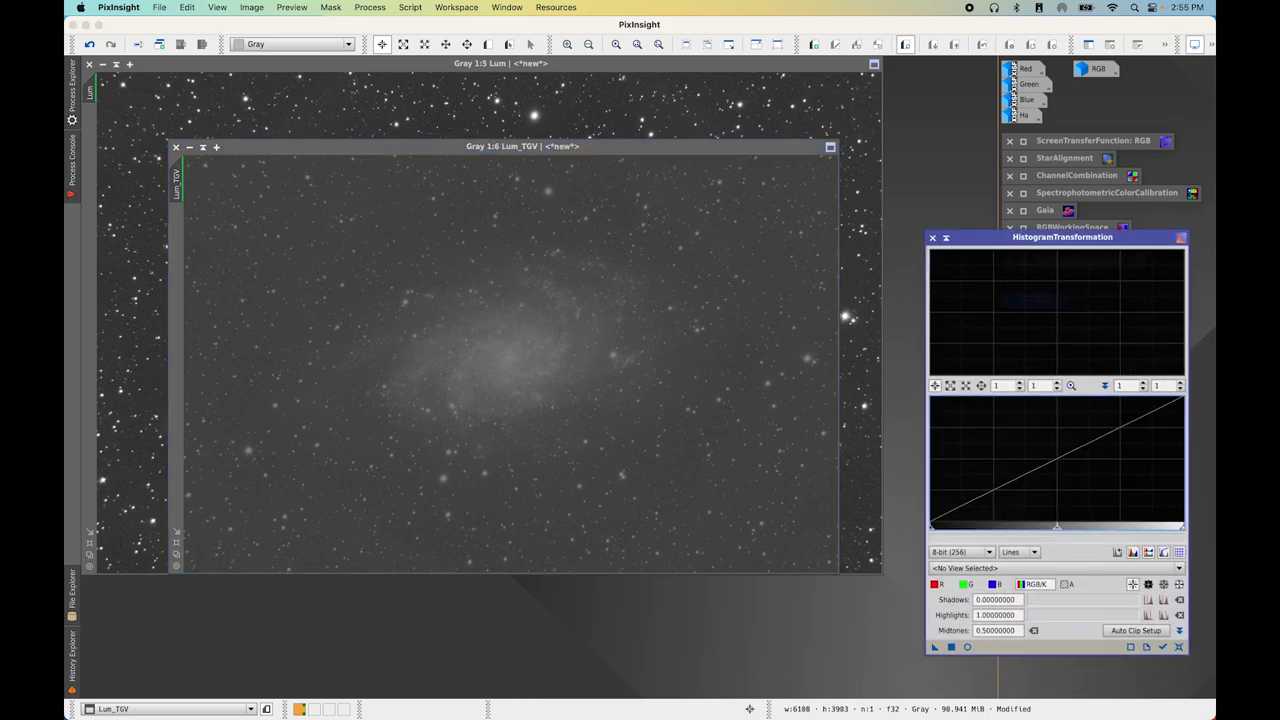
left_click(1164, 648)
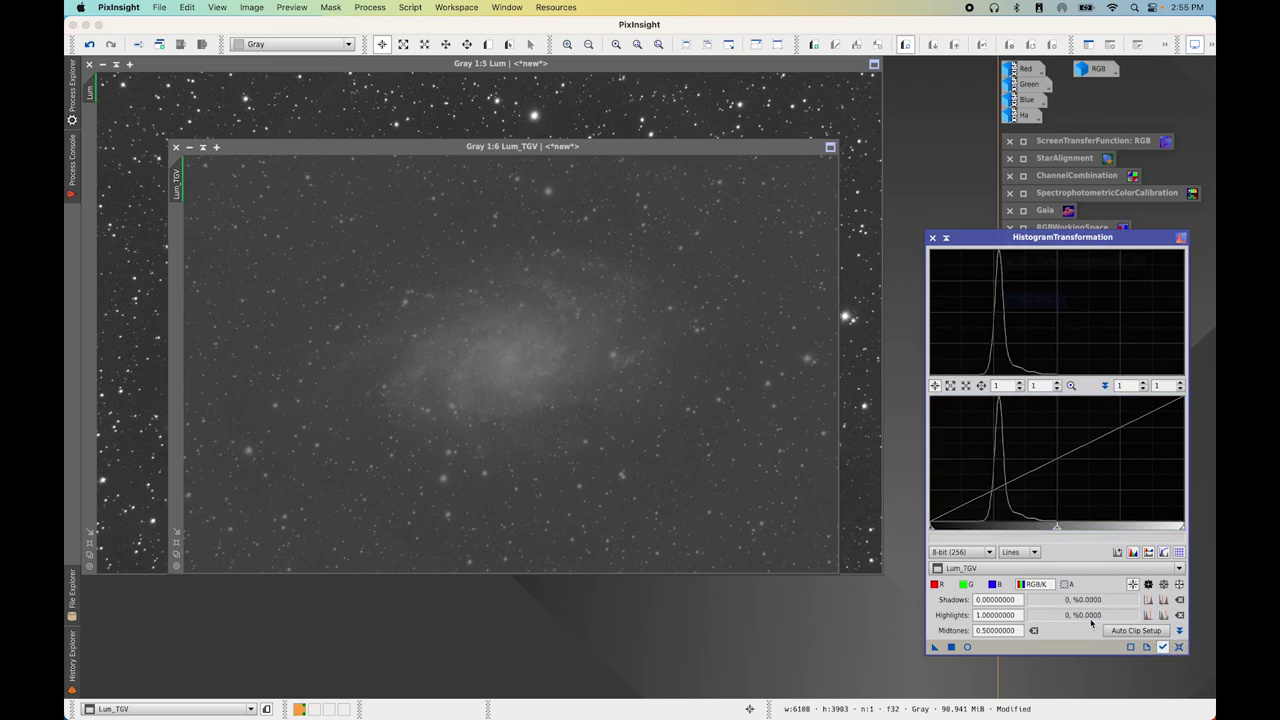
left_click(968, 648)
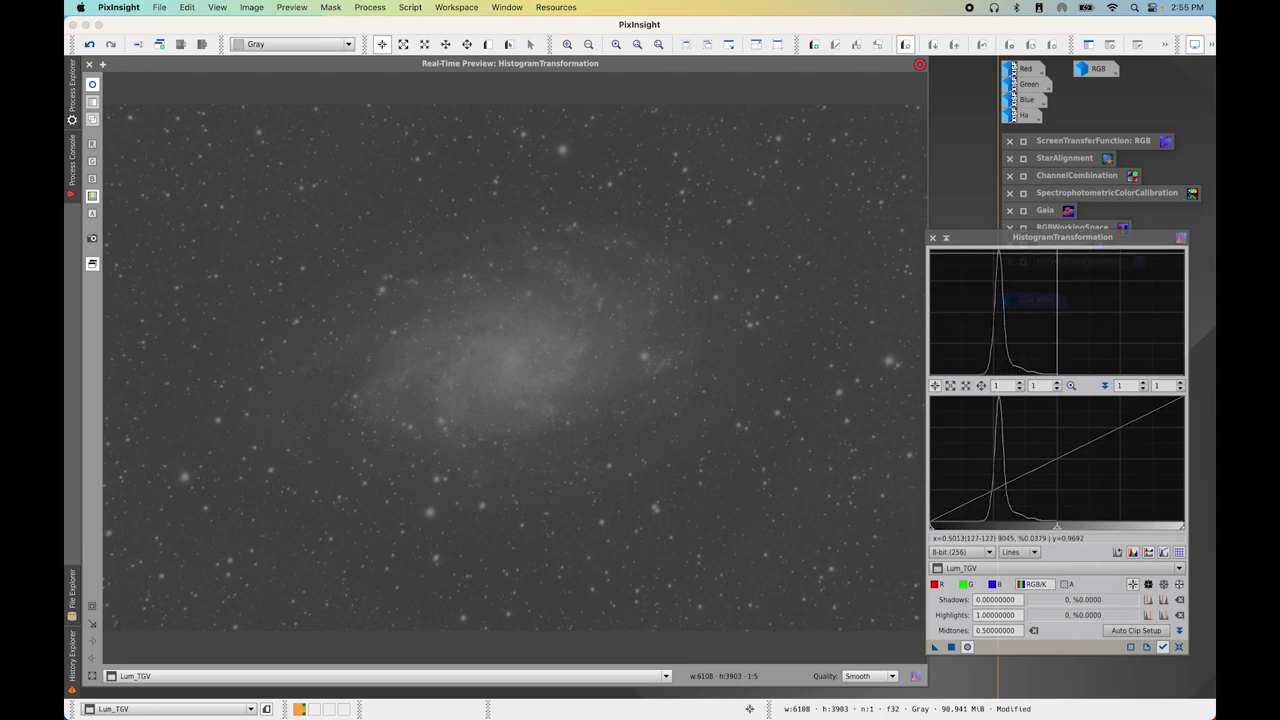
Lower the midtones to about 0.27, under the histogram peak, and apply the transformation to Lum_TGV
left_click_drag(1061, 534, 998, 530)
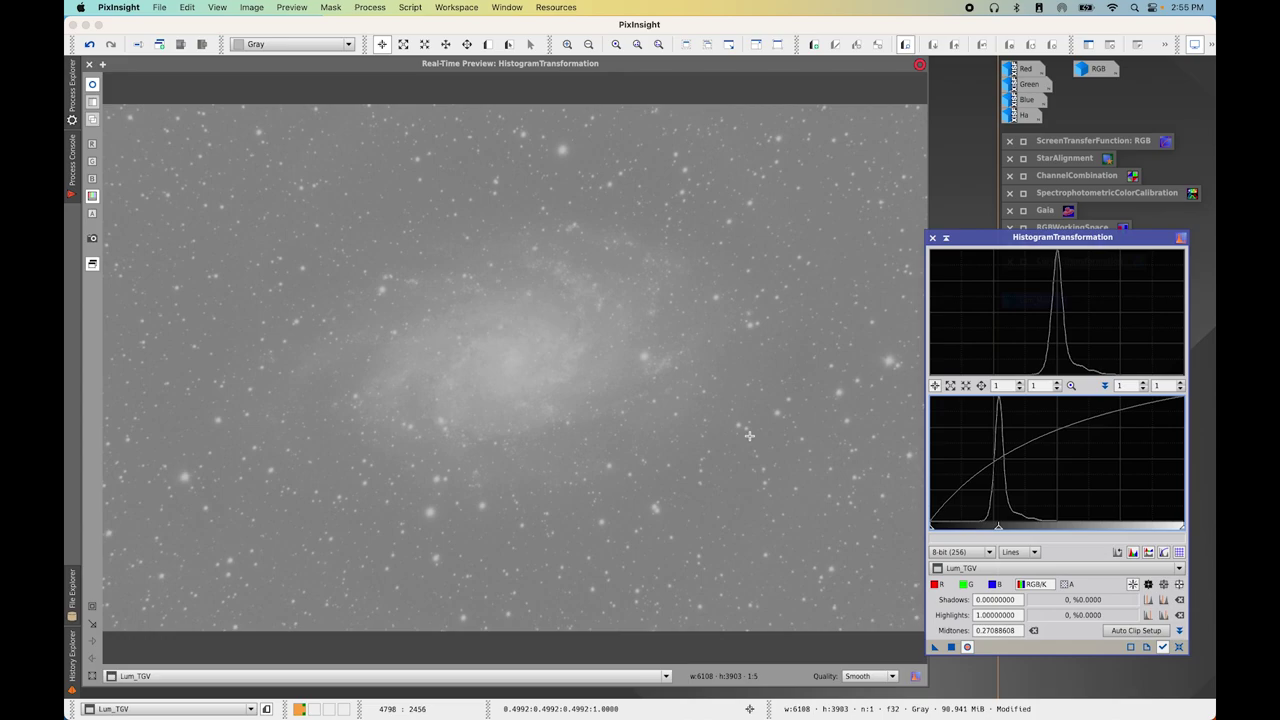
left_click(951, 647)
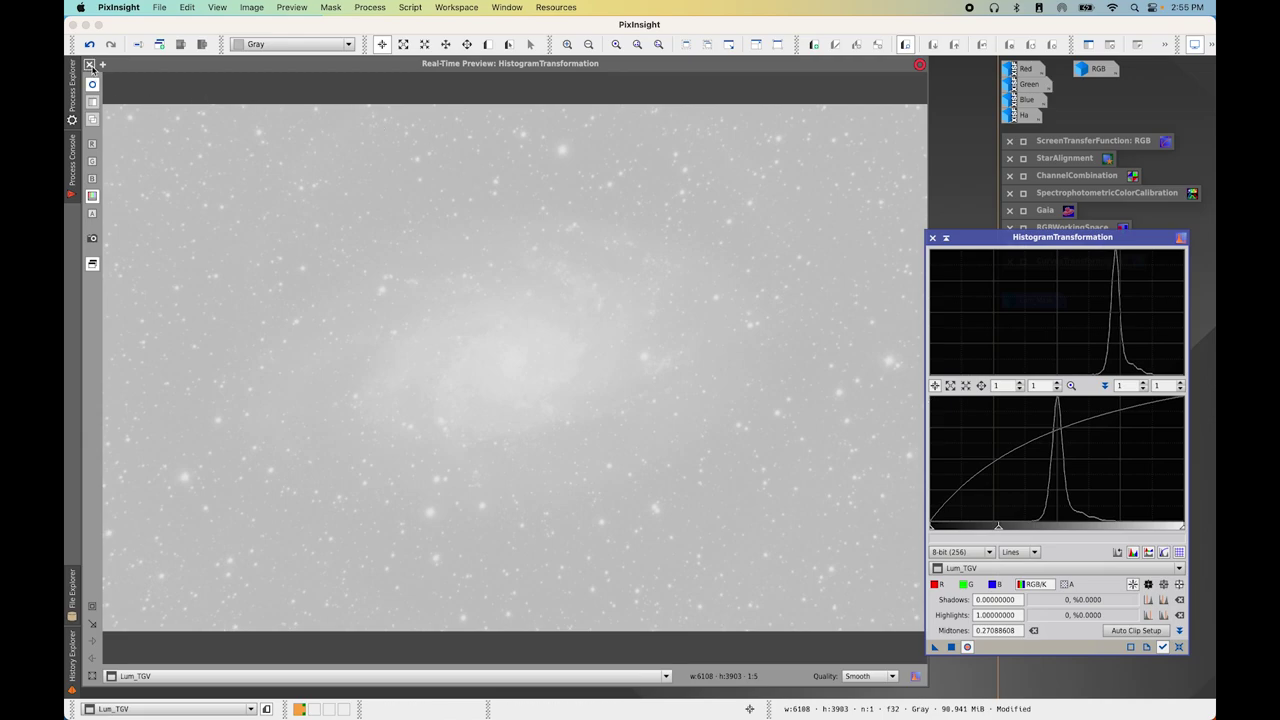
left_click(89, 64)
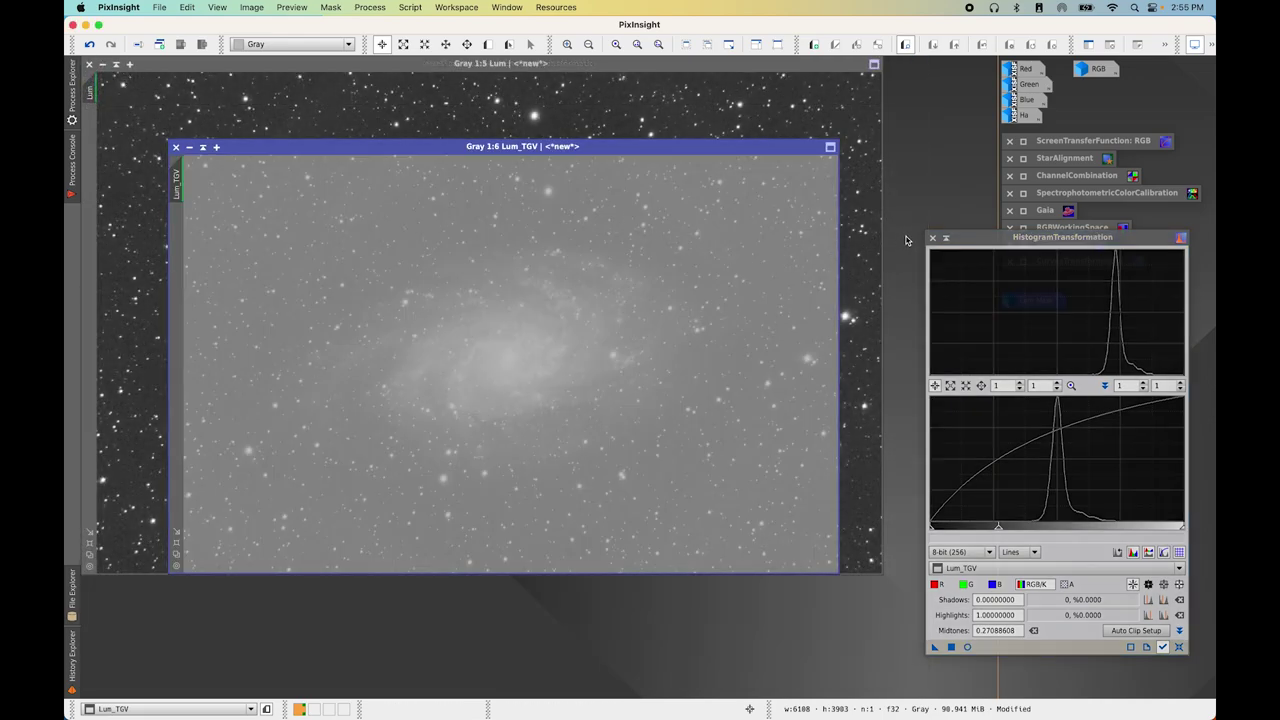
left_click(932, 238)
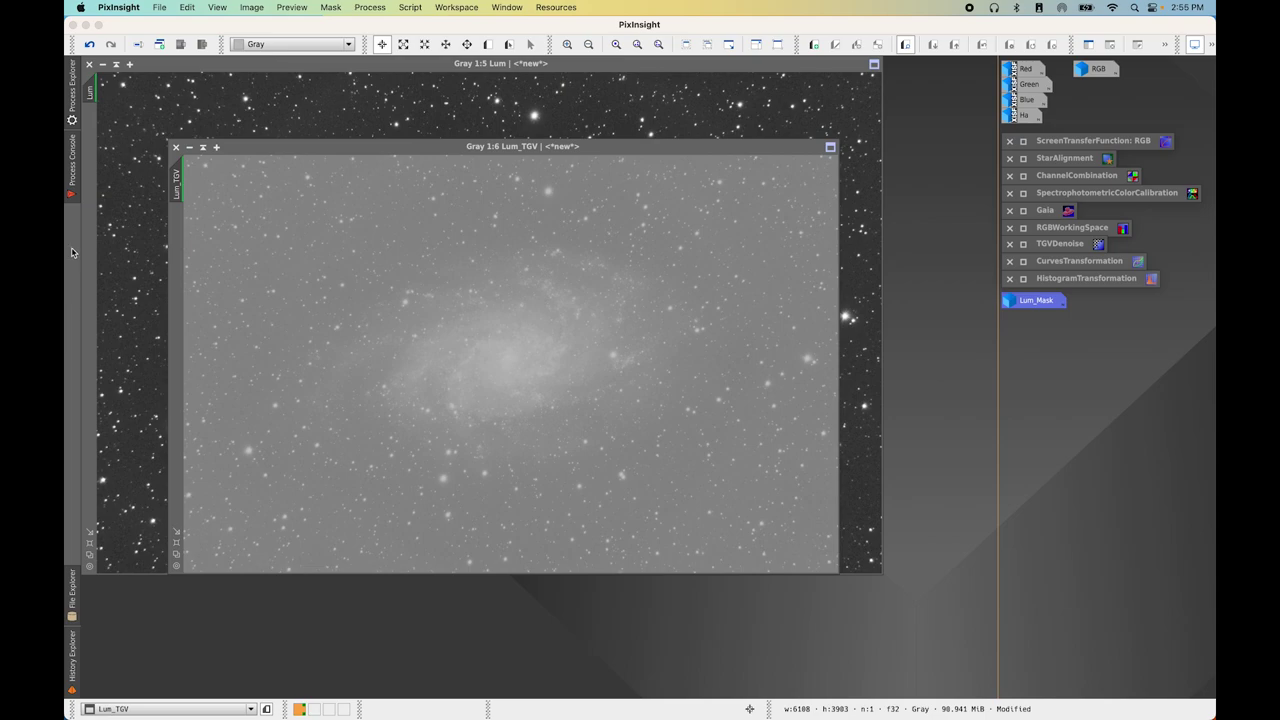
Create a copy of Lum_TGV named Lum_MMT and park it as an icon beneath the collapsed processes
mouse_move(182, 195)
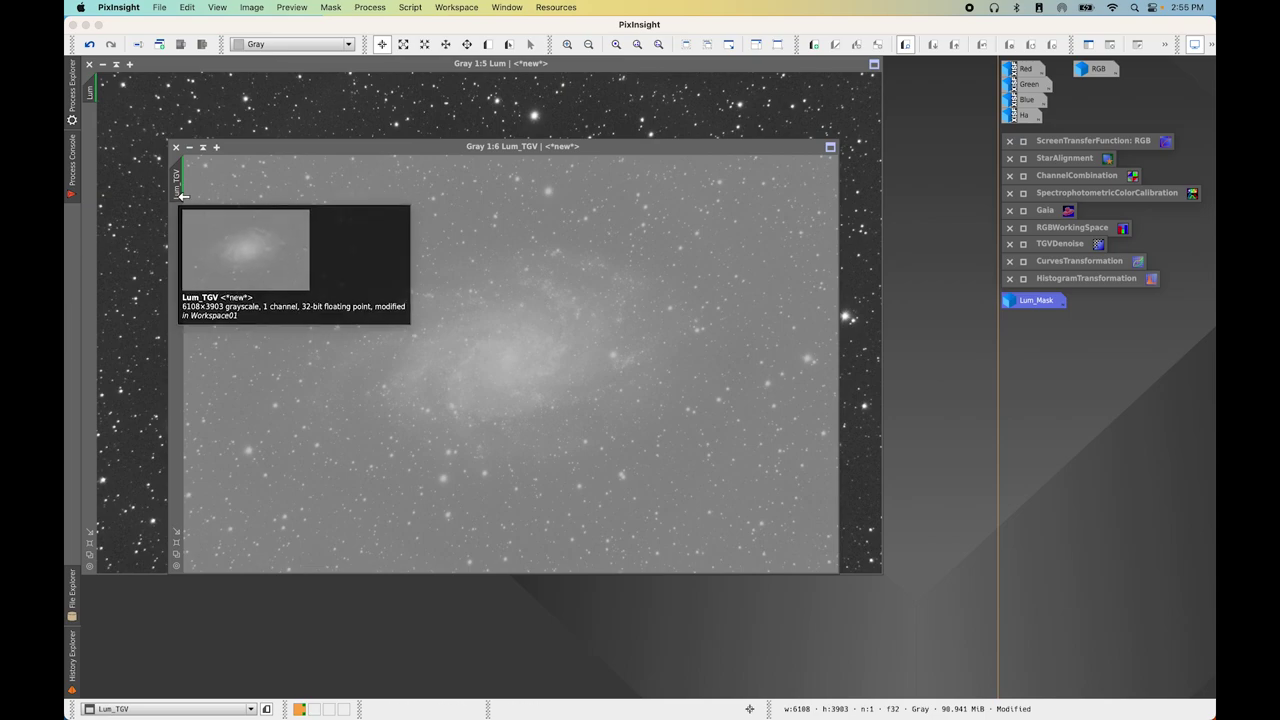
right_click(182, 195)
left_click(208, 265)
right_click(157, 232)
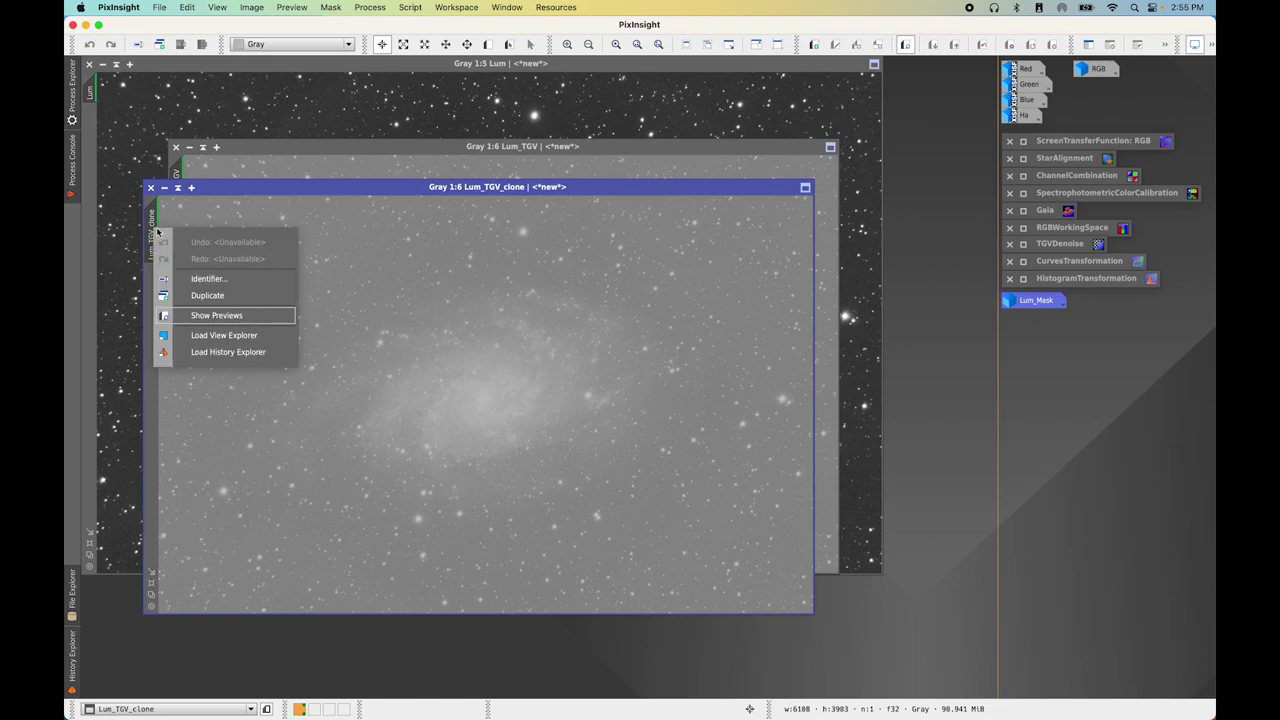
left_click(228, 280)
key("Right")
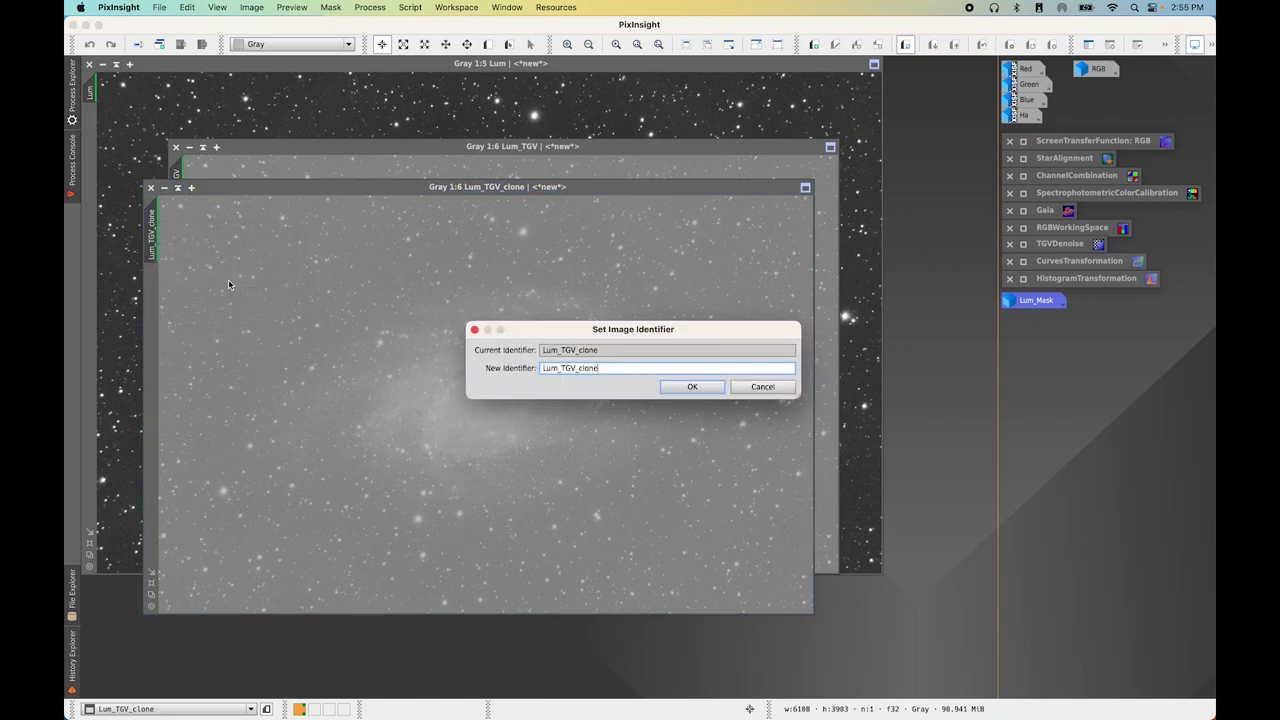
type("MMT")
key("Return")
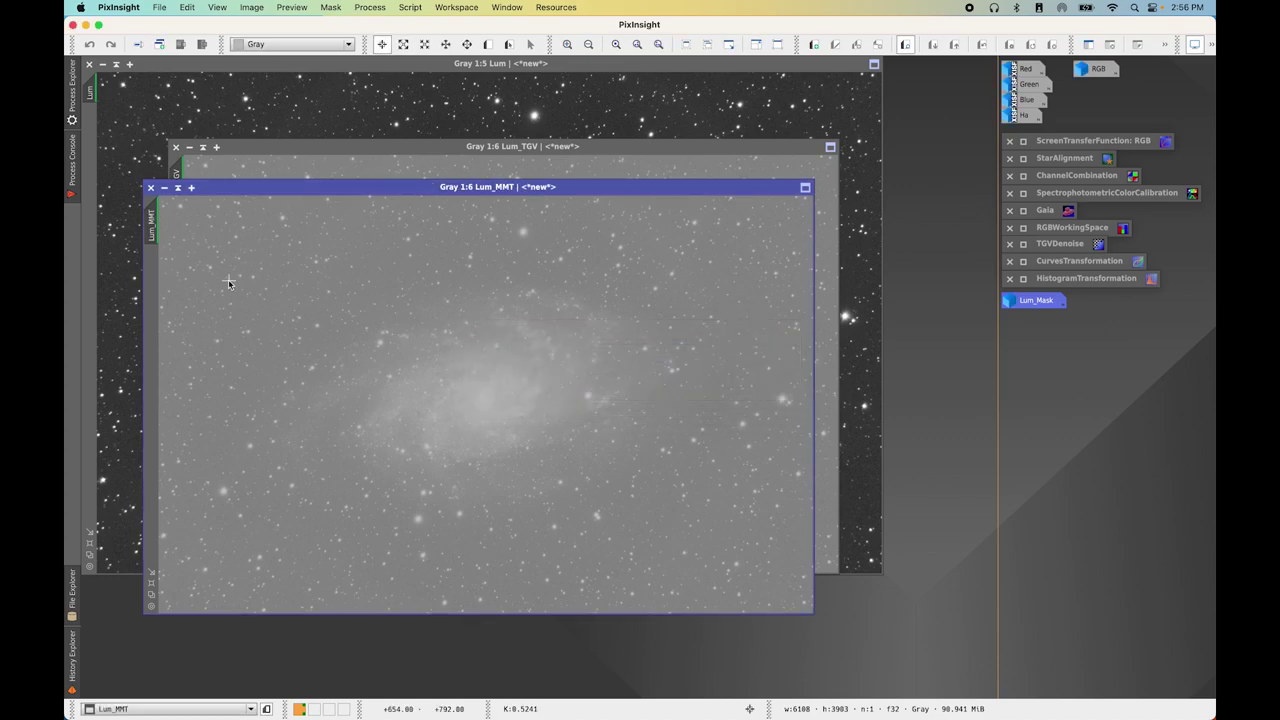
left_click(164, 188)
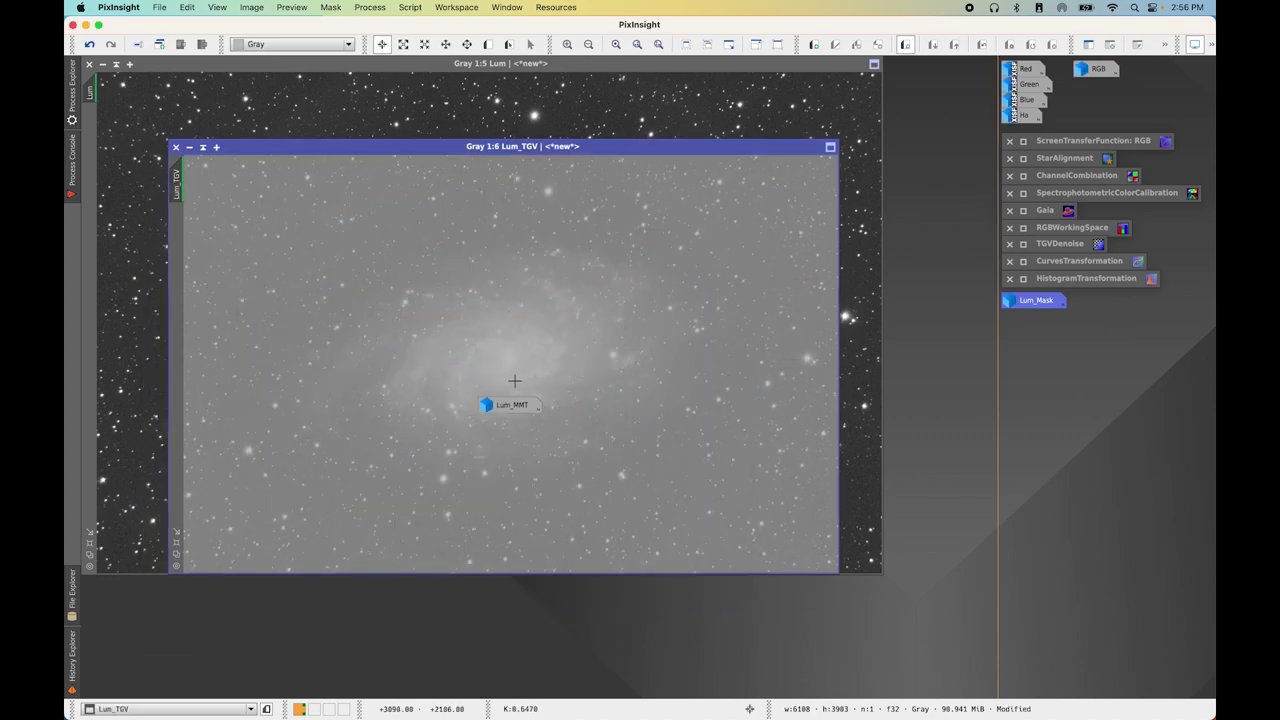
left_click_drag(510, 405, 1180, 302)
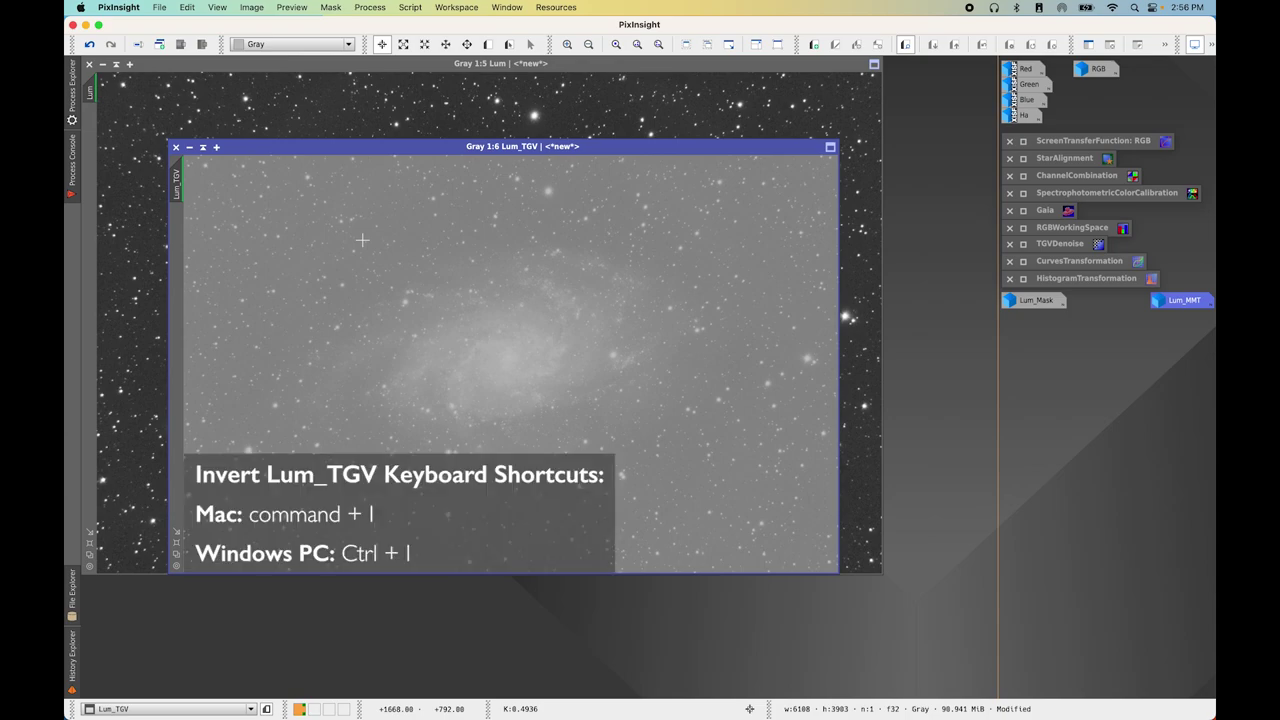
Invert the Lum_TGV image and apply it as a mask to the Lum image
key("super+i")
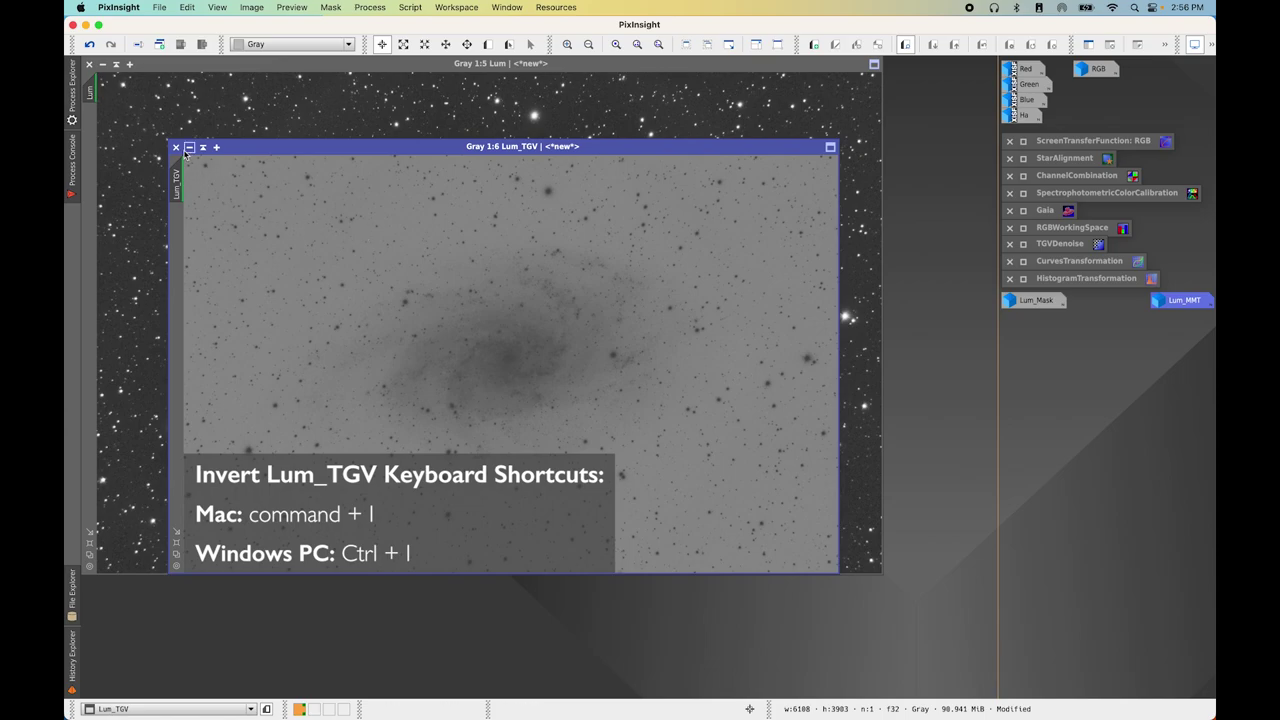
left_click_drag(240, 151, 310, 134)
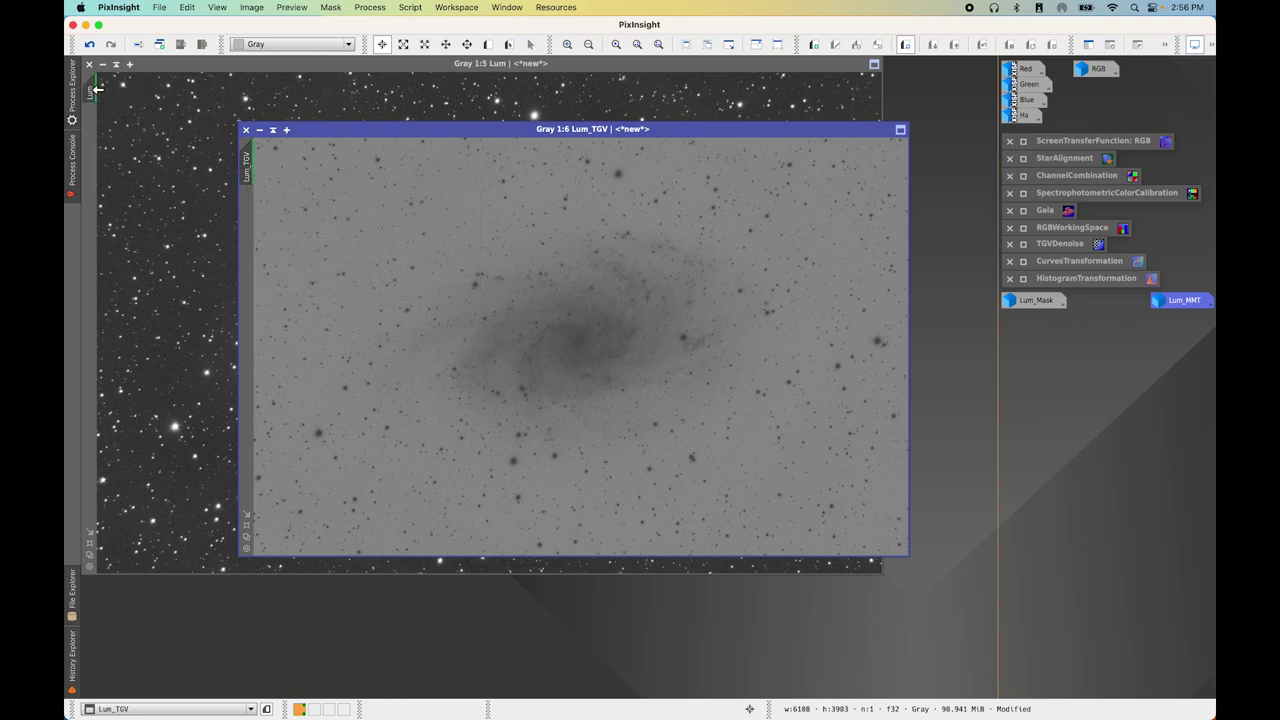
left_click_drag(248, 170, 92, 129)
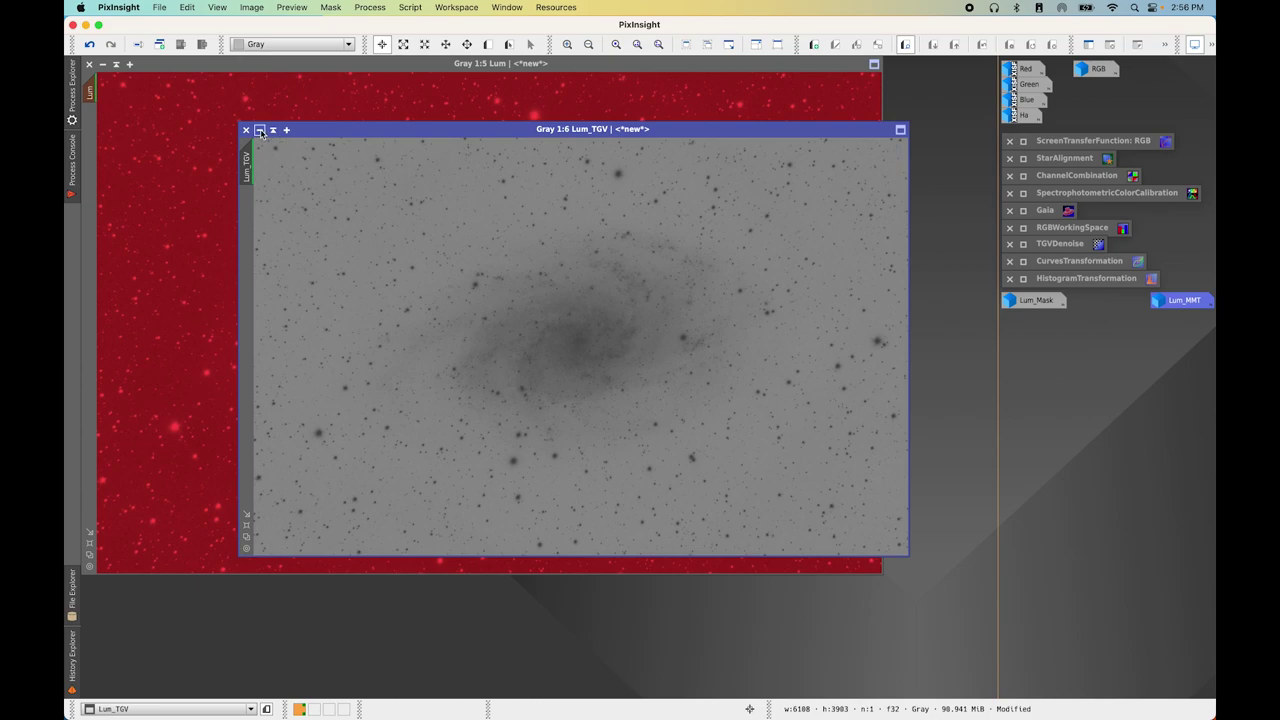
Minimise Lum_TGV to an icon between Lum_Mask and Lum_MMT, and hide the mask overlay on the Lum image
left_click(259, 129)
left_click_drag(607, 349, 1108, 302)
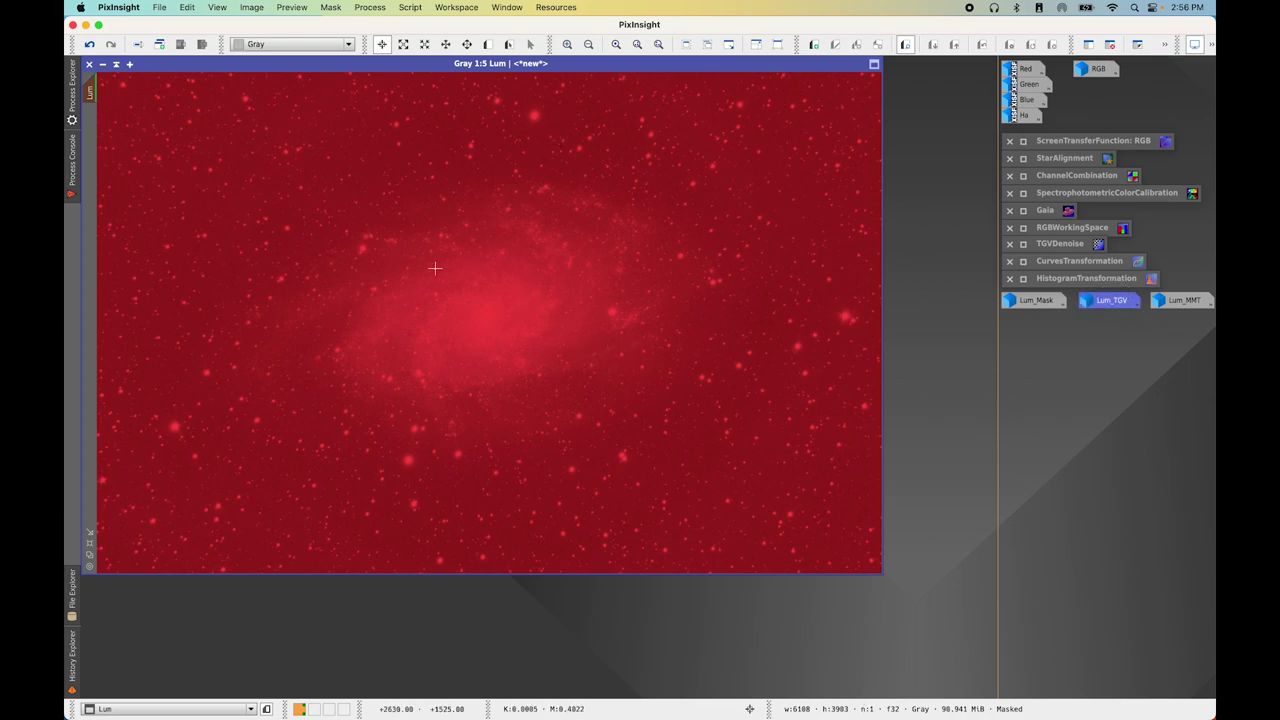
left_click(330, 7)
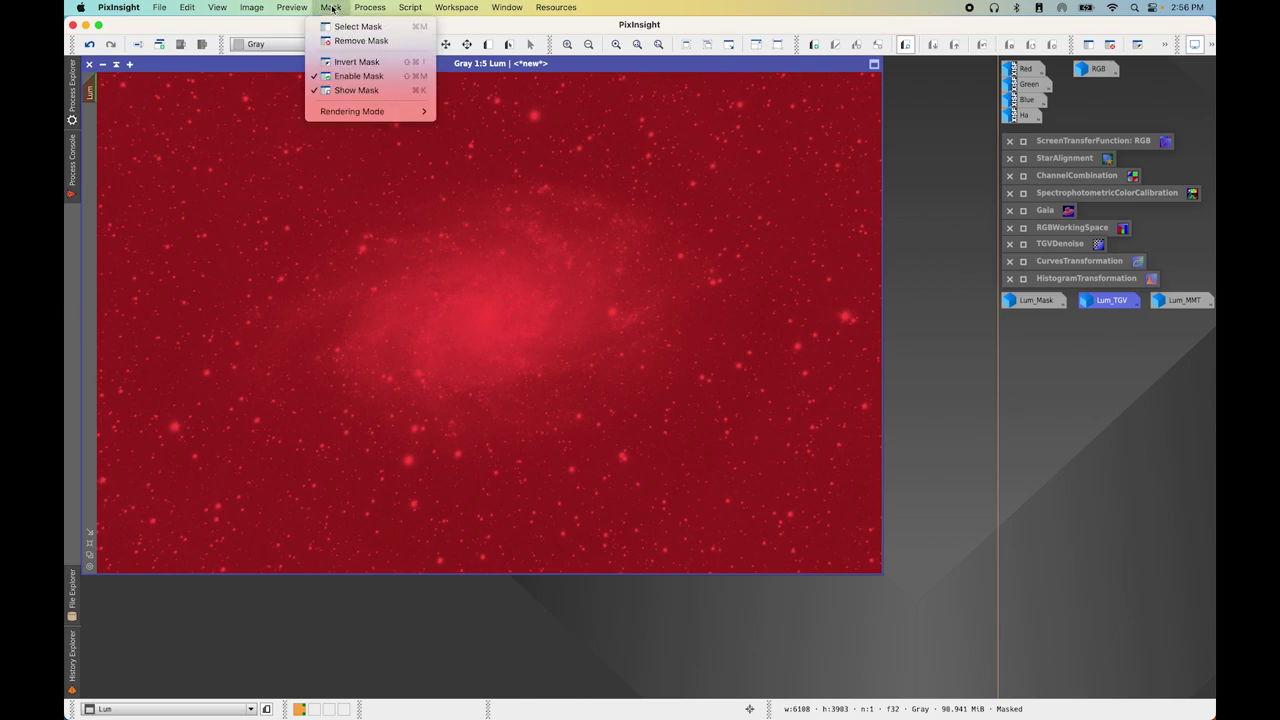
left_click(370, 90)
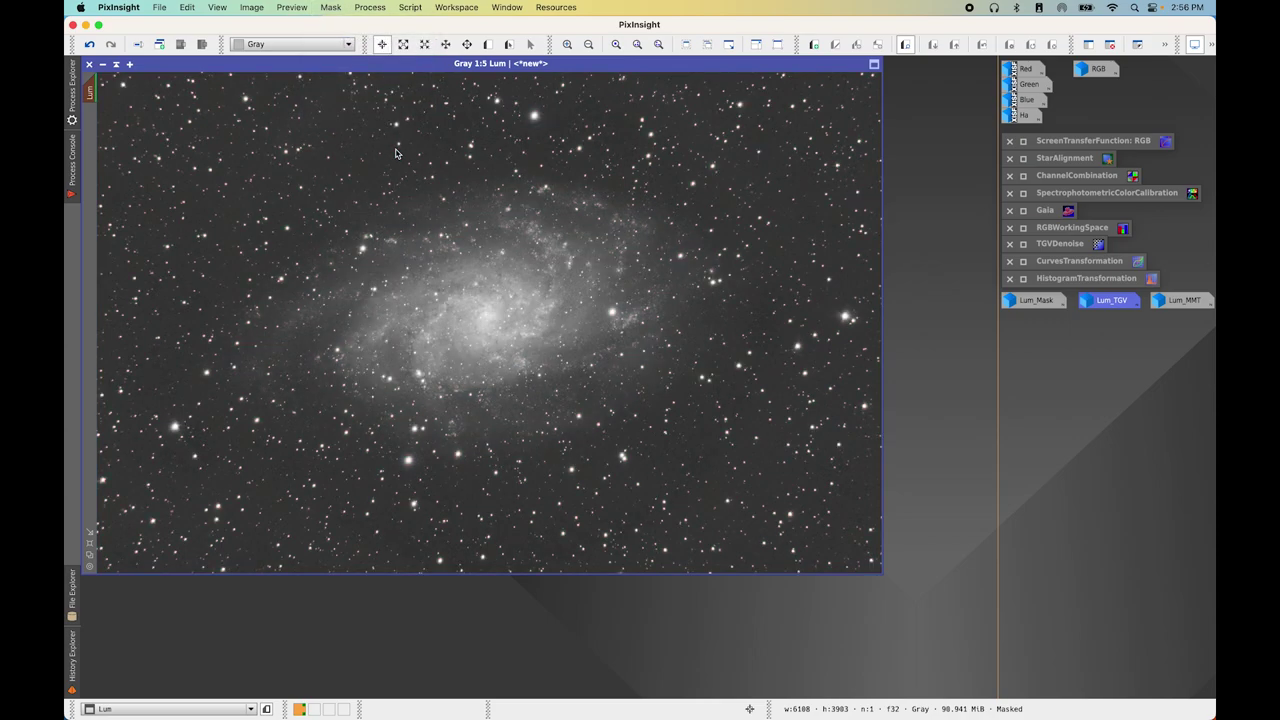
Open TGVDenoise and expand its Local Support settings
double_click(1076, 247)
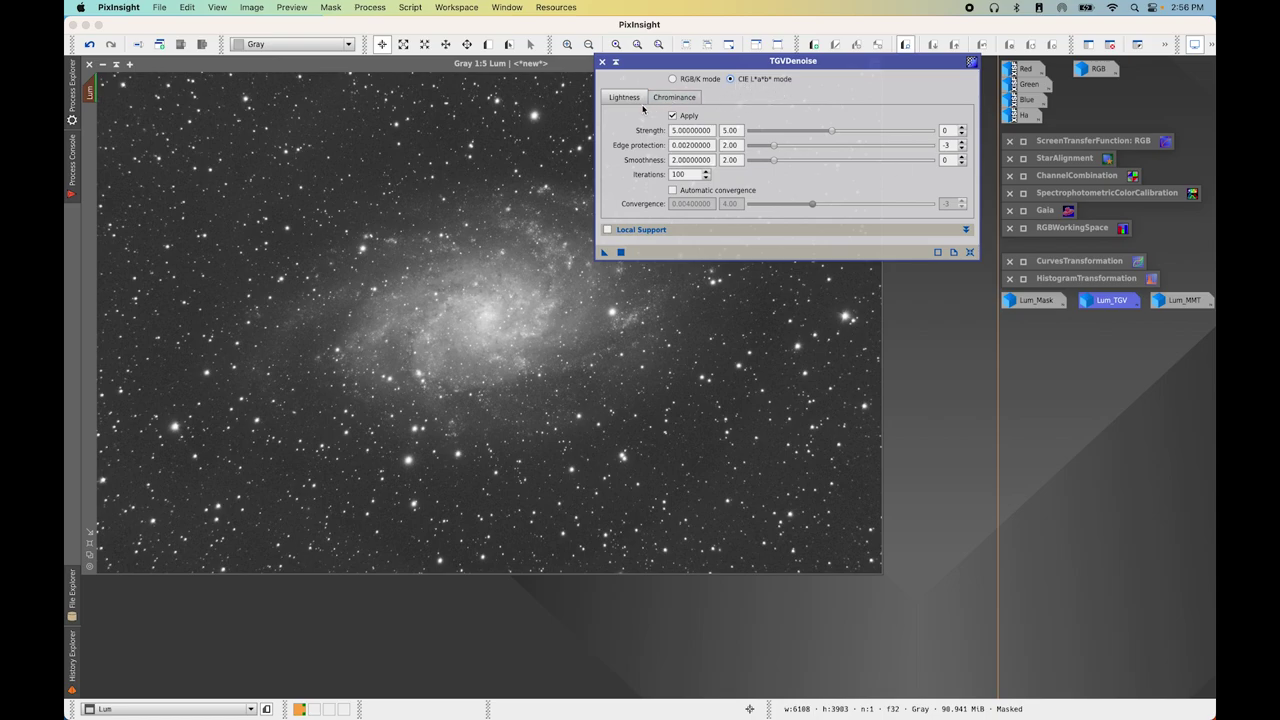
left_click(629, 230)
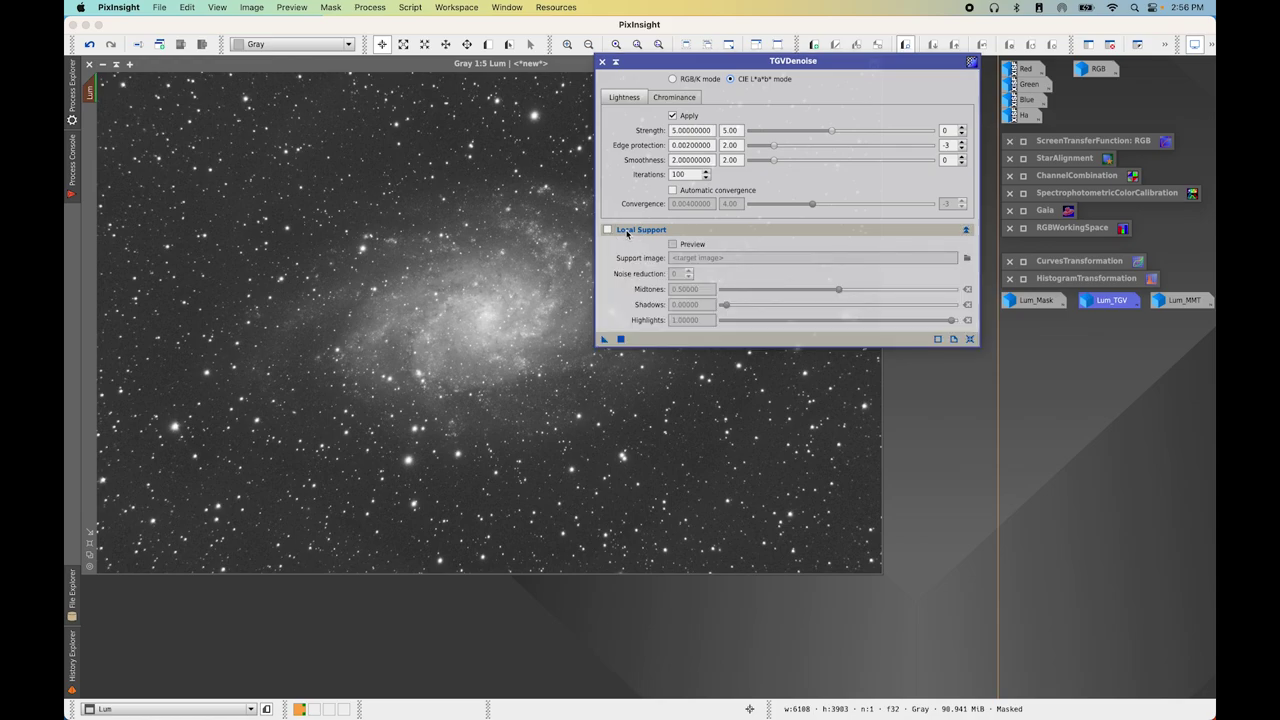
Enable Local Support in TGVDenoise and choose Lum_Mask as the support image, keeping the dialog clear of the Lum image
left_click(607, 229)
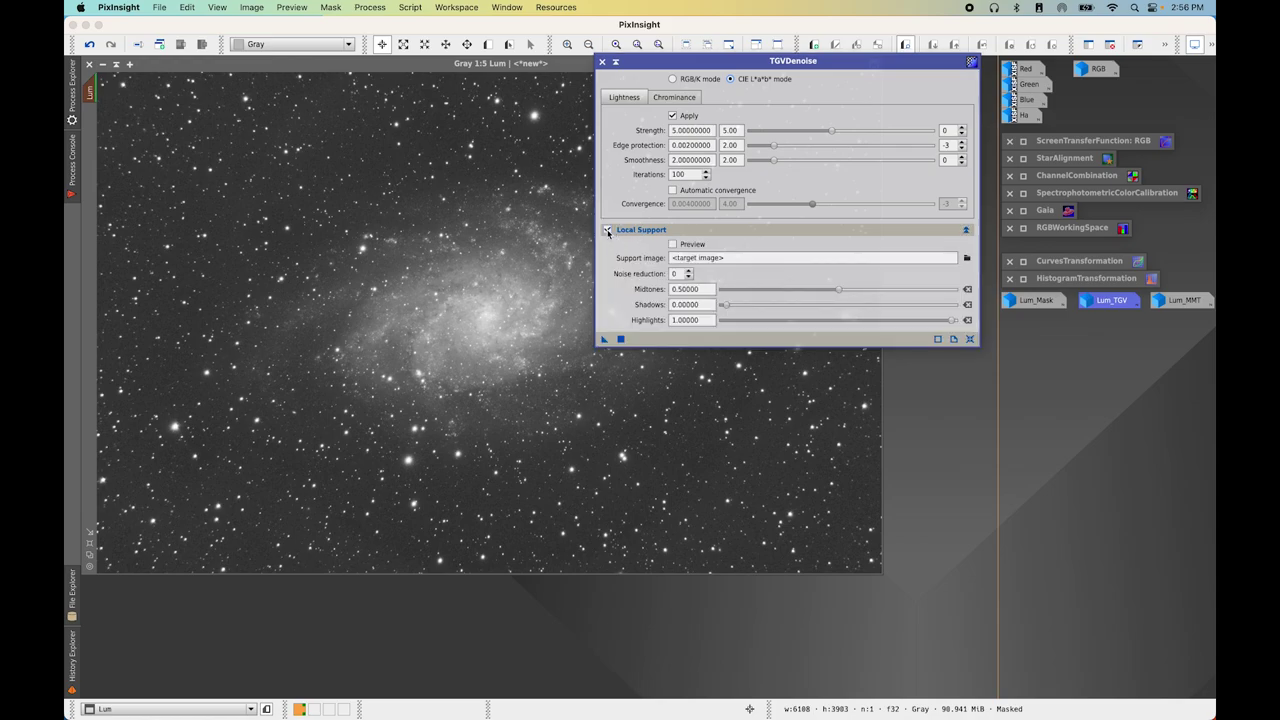
left_click(966, 258)
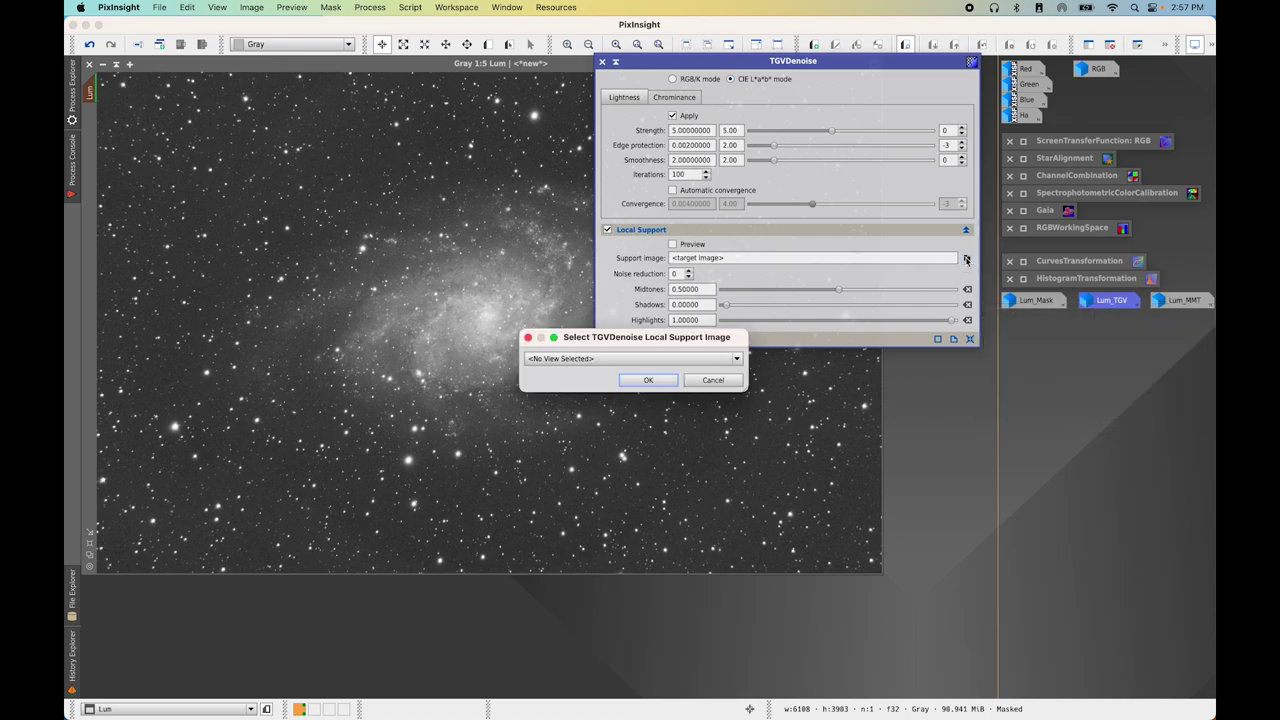
left_click(620, 360)
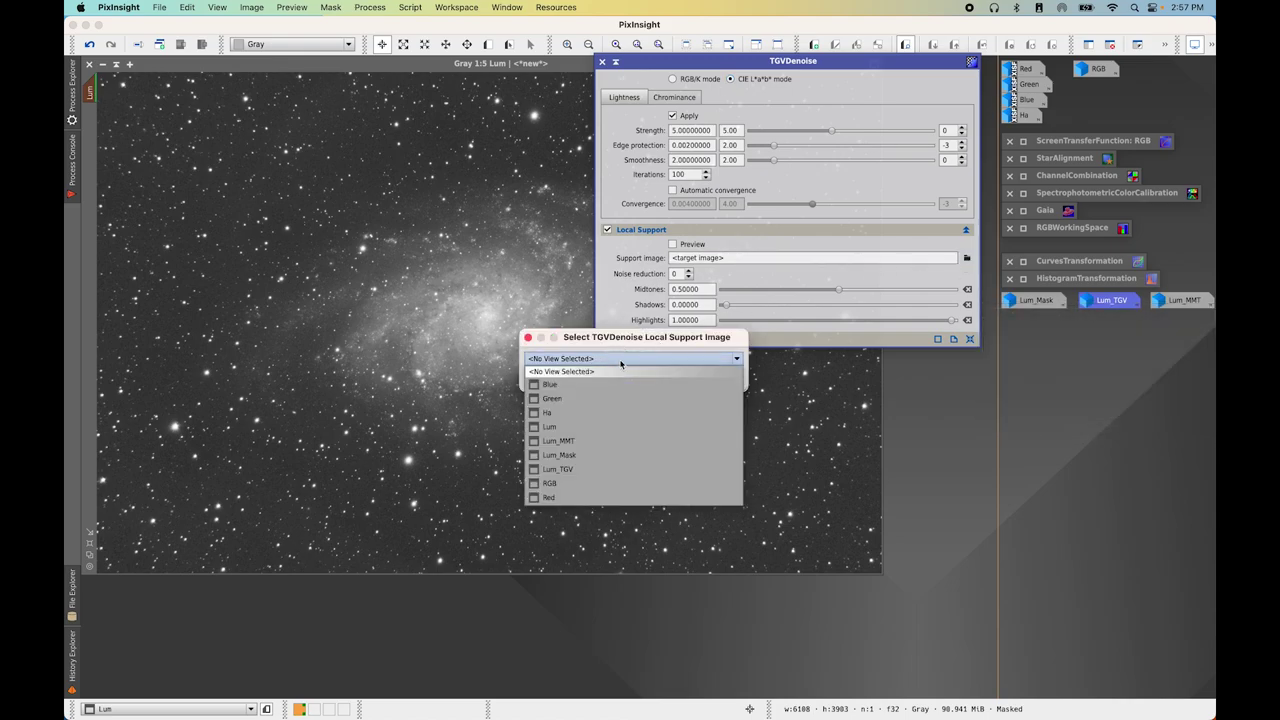
left_click(595, 459)
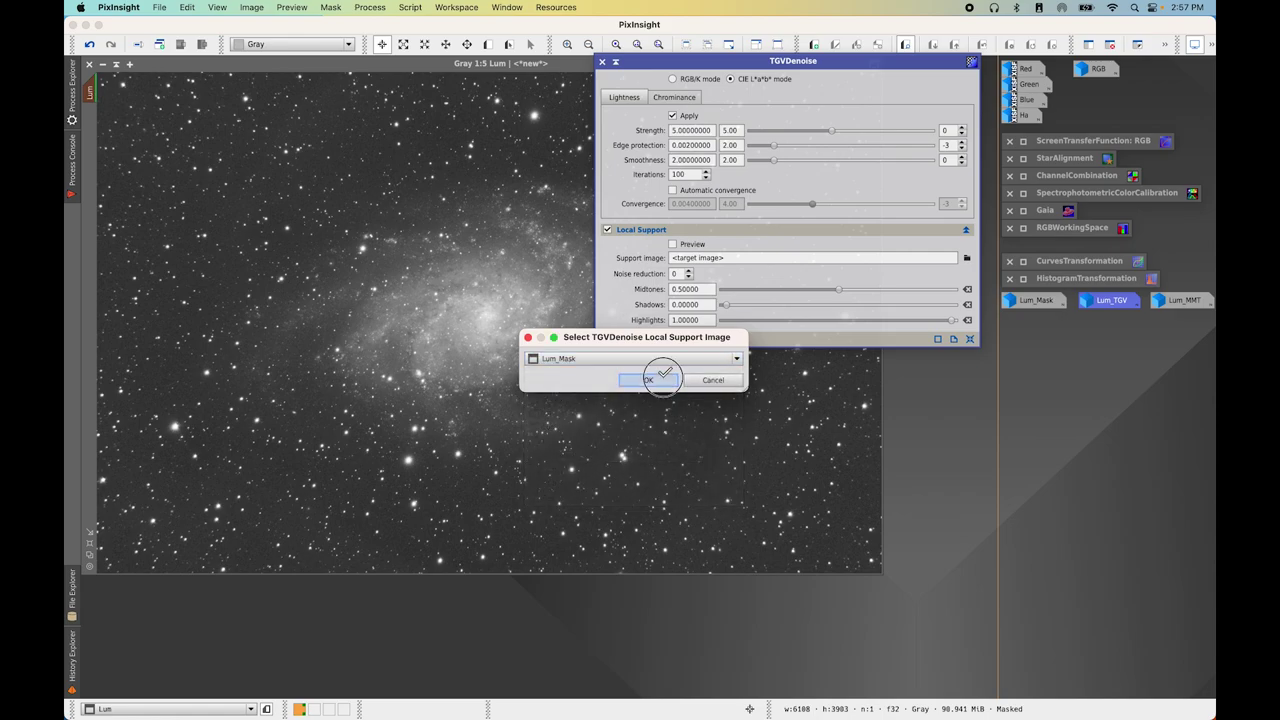
left_click(649, 379)
left_click_drag(752, 66, 996, 70)
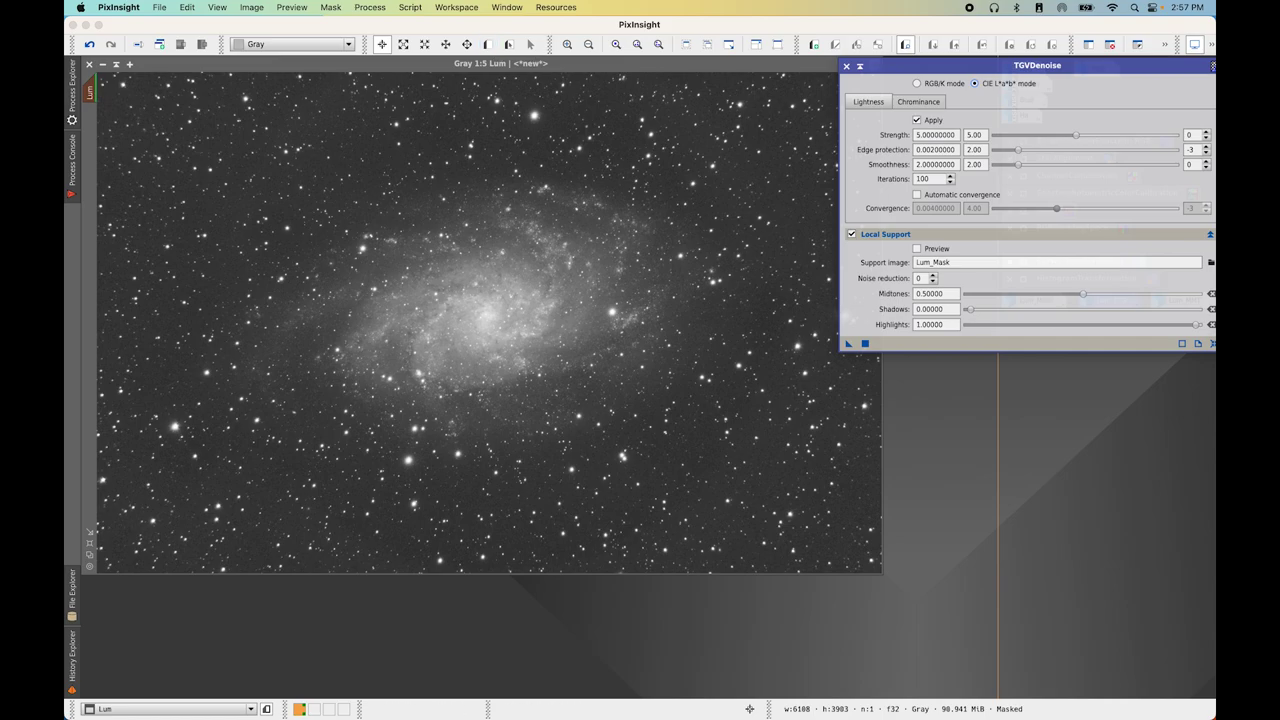
Create two previews on Lum, one over the background below the galaxy and one over the galaxy's upper edge
left_click(489, 45)
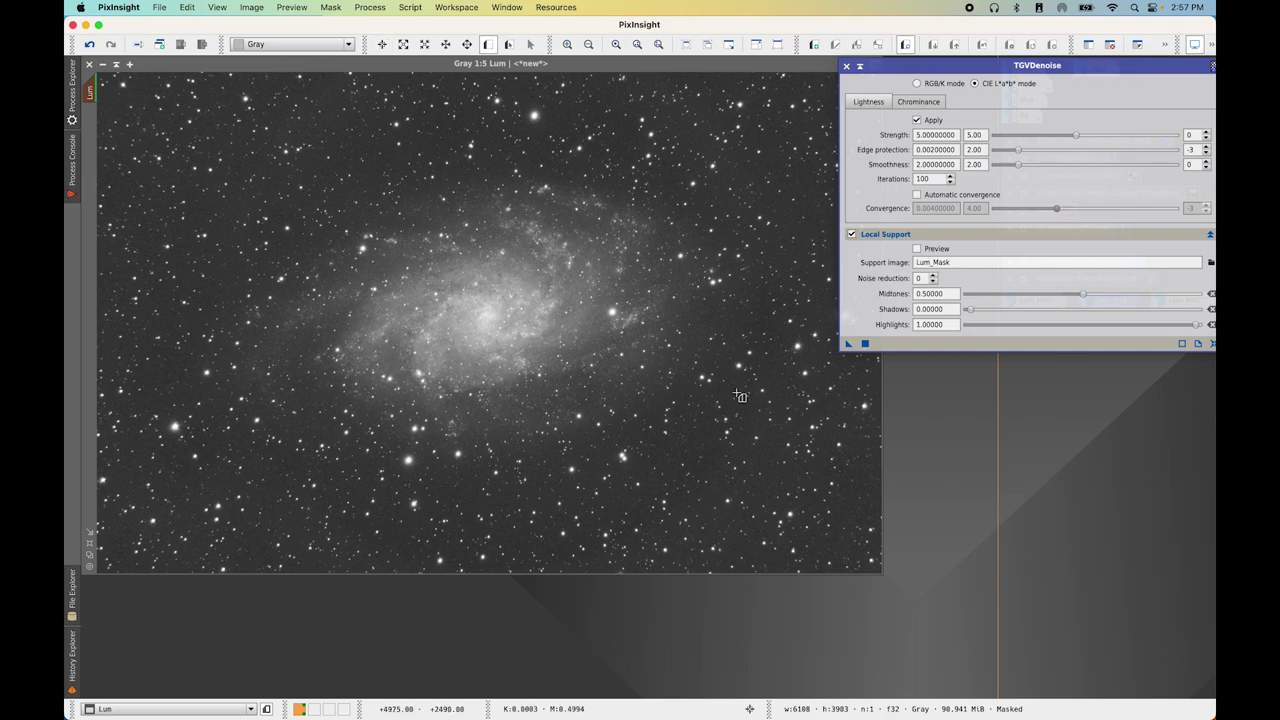
left_click_drag(661, 378, 789, 478)
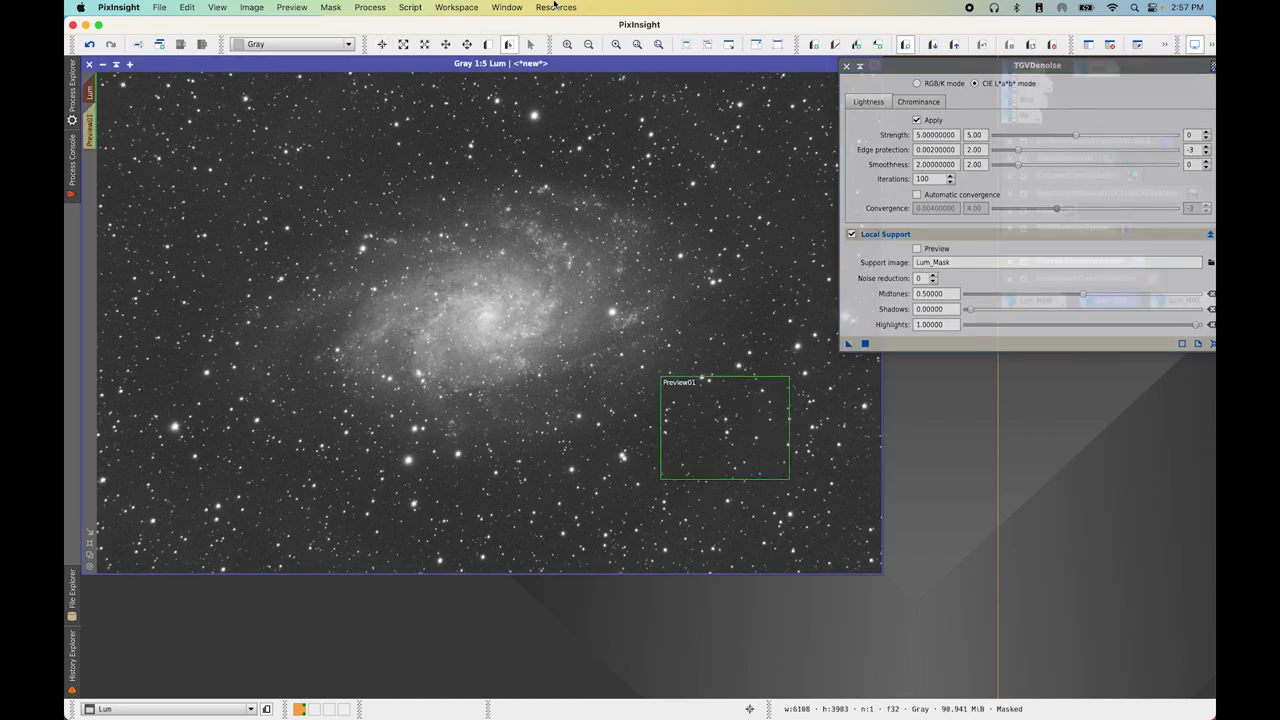
left_click(491, 45)
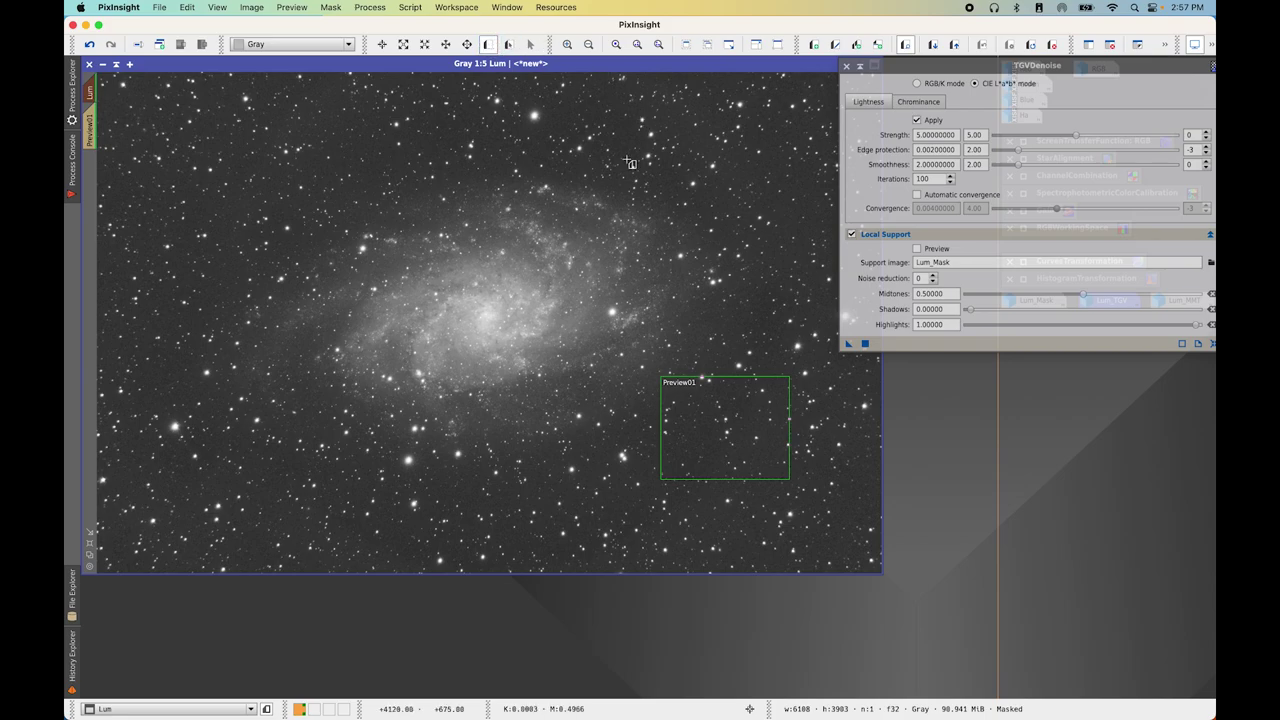
left_click_drag(414, 143, 583, 252)
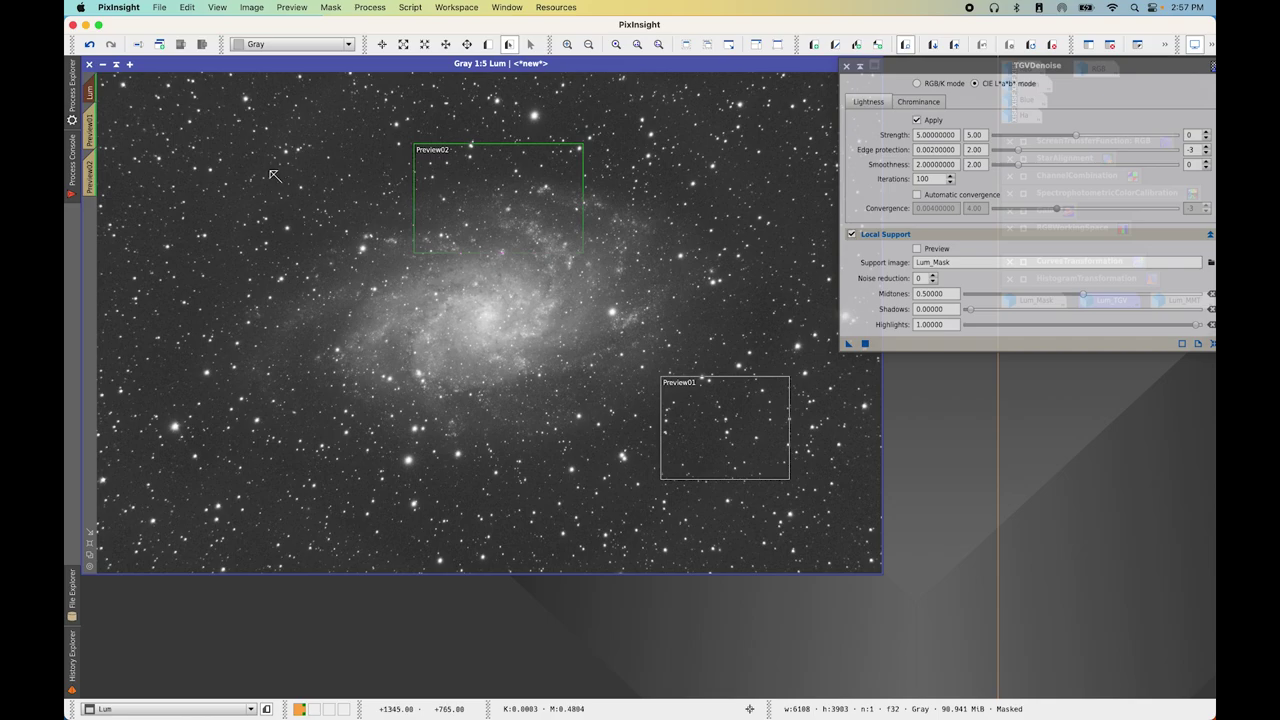
Open the background preview and test TGVDenoise on it with the default Lightness settings
left_click(93, 125)
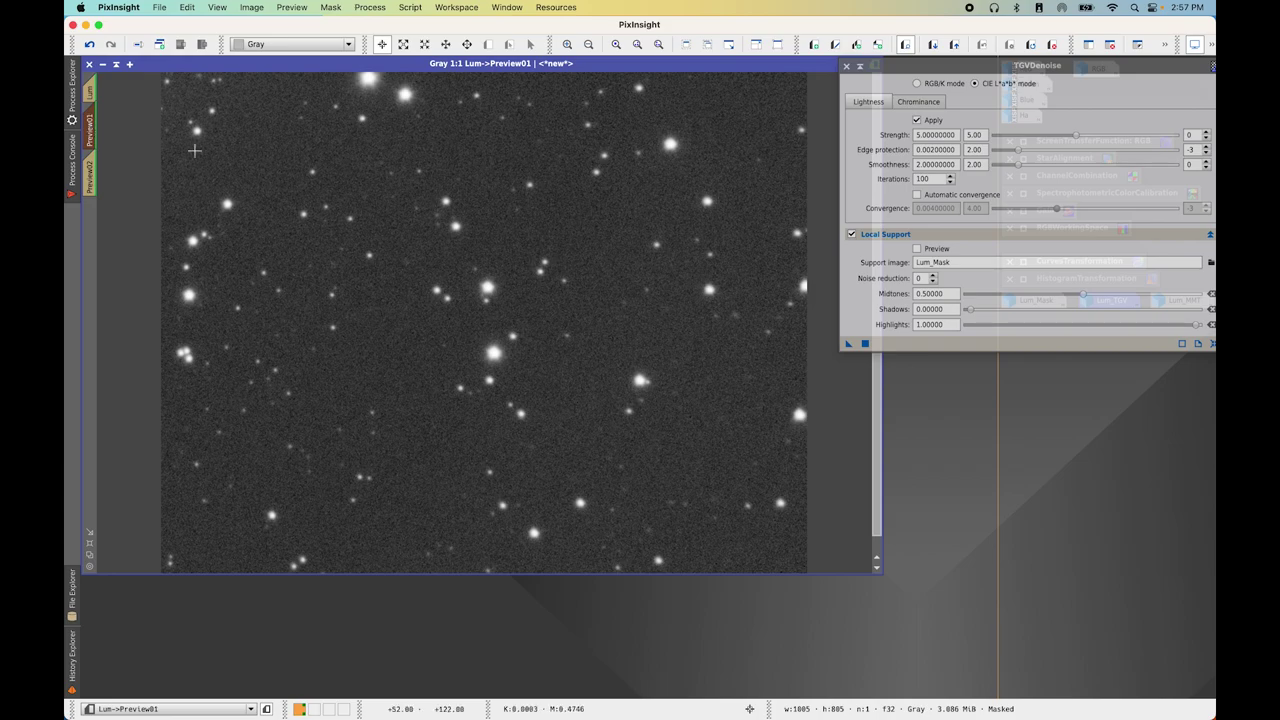
left_click_drag(848, 343, 656, 337)
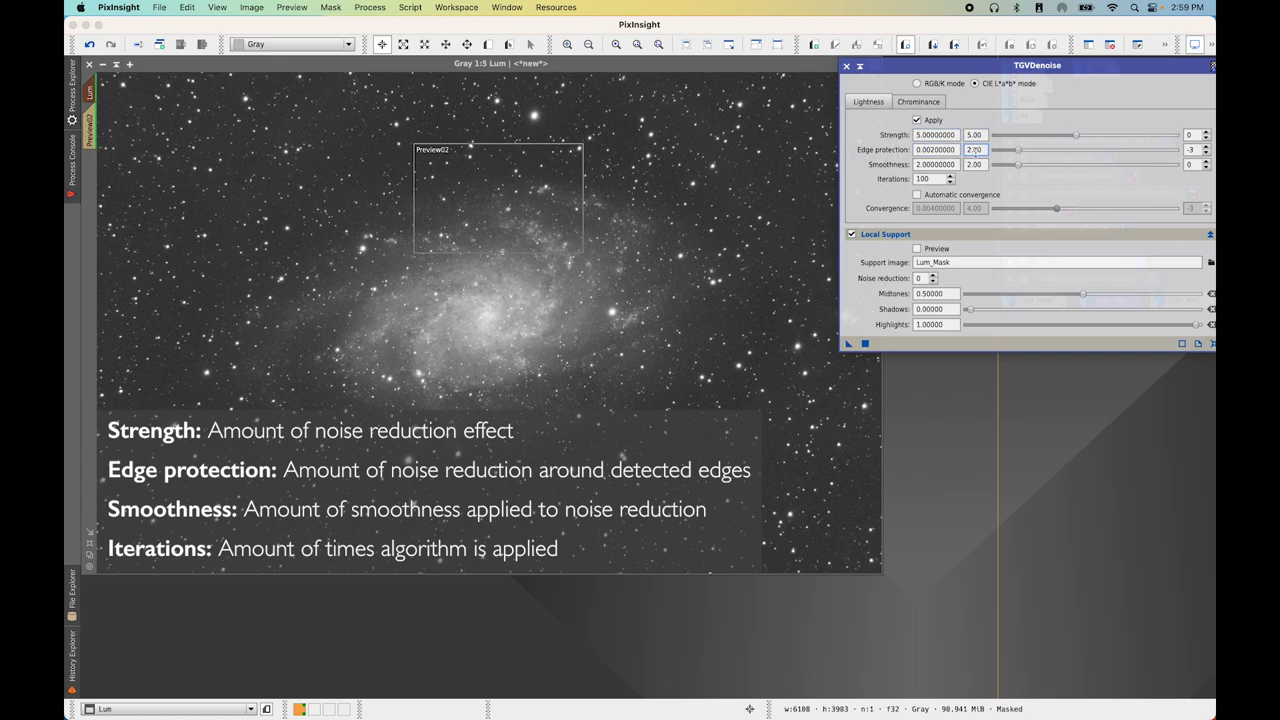
Set the TGVDenoise edge protection exponent to -5 and apply the process to the preview of the galaxy's upper edge
left_click(1206, 154)
left_click(1206, 154)
left_click(1207, 148)
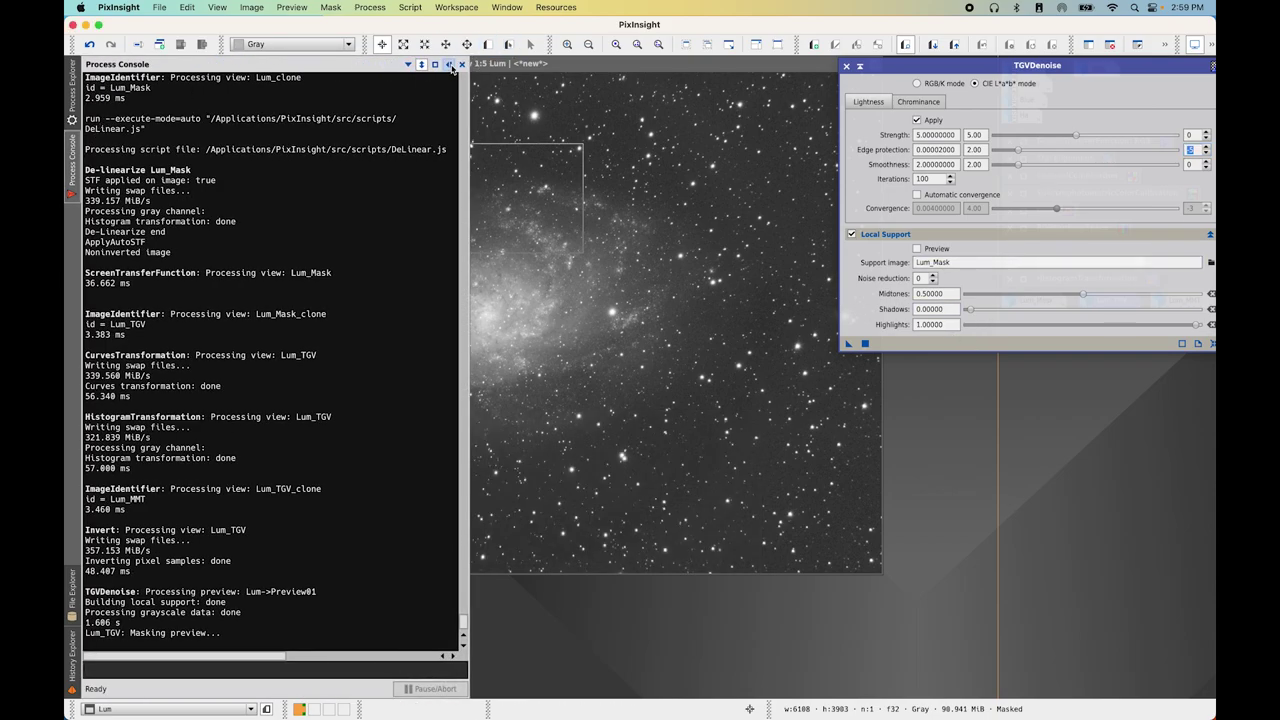
left_click(451, 65)
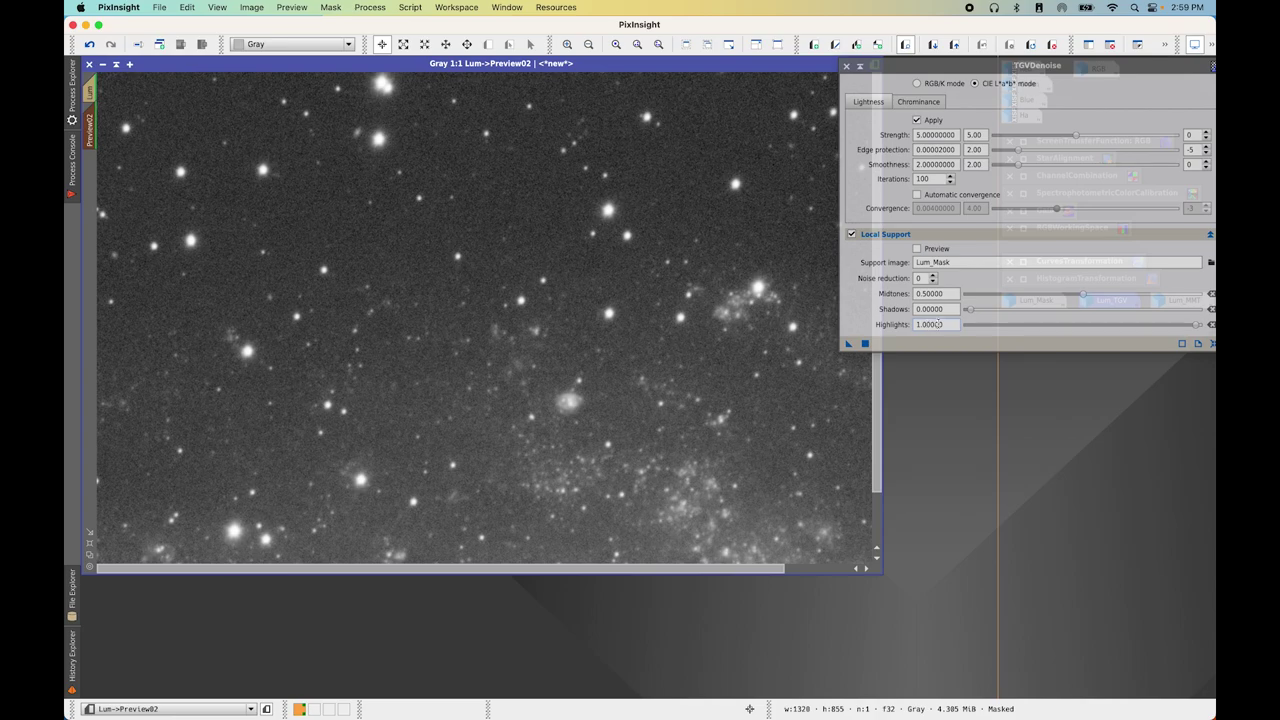
left_click(865, 343)
Draw two new previews on Lum, over the galaxy's upper edge and its lower-right outskirts, and open the upper one
left_click(97, 89)
left_click(487, 44)
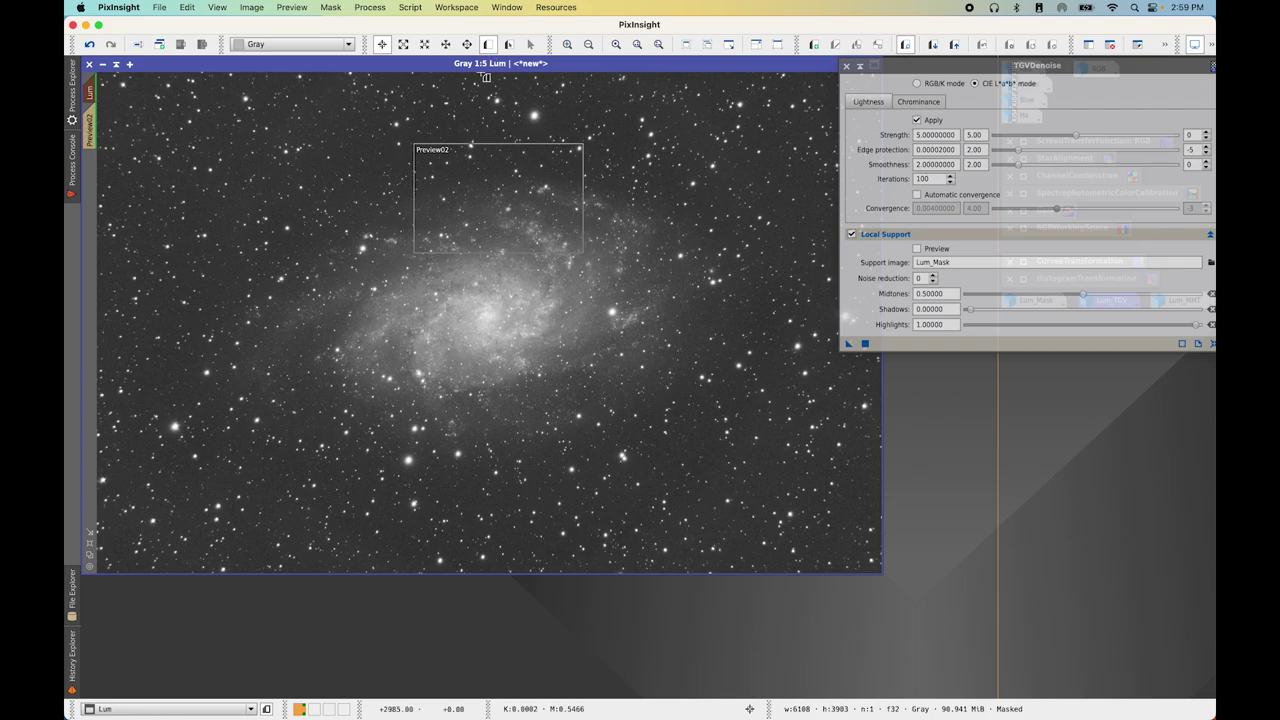
left_click_drag(415, 144, 584, 252)
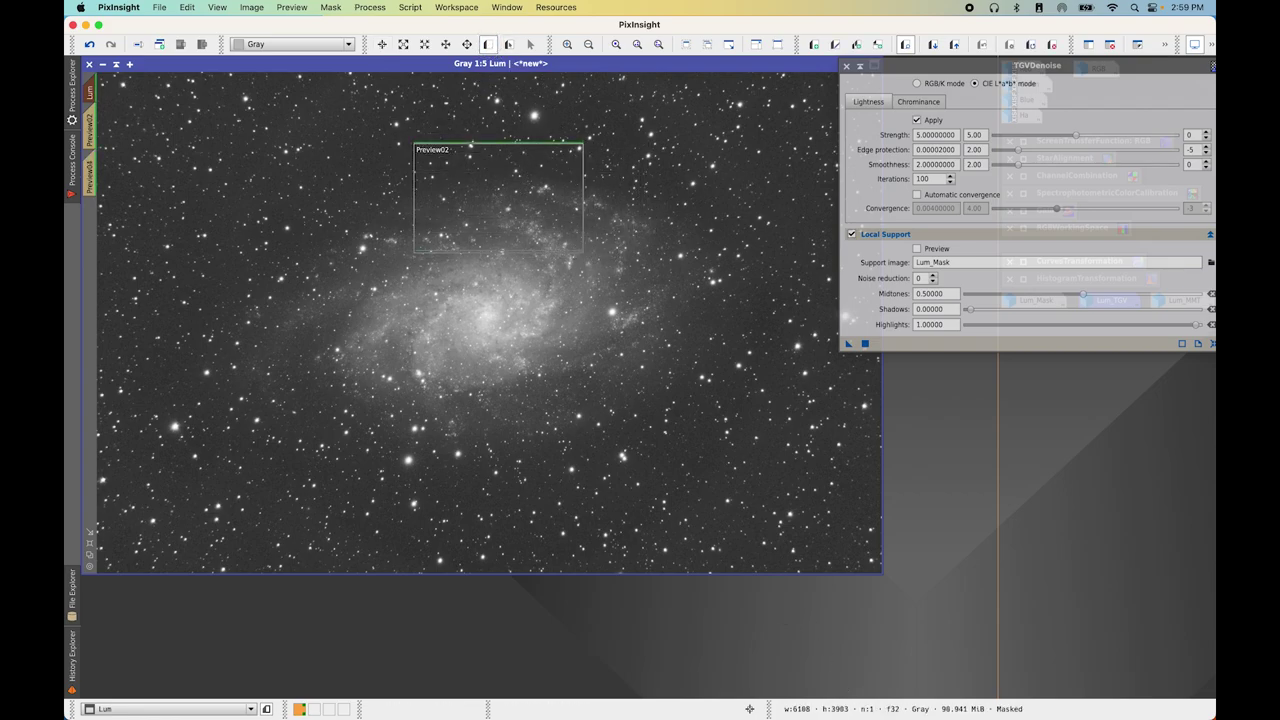
left_click_drag(580, 335, 740, 451)
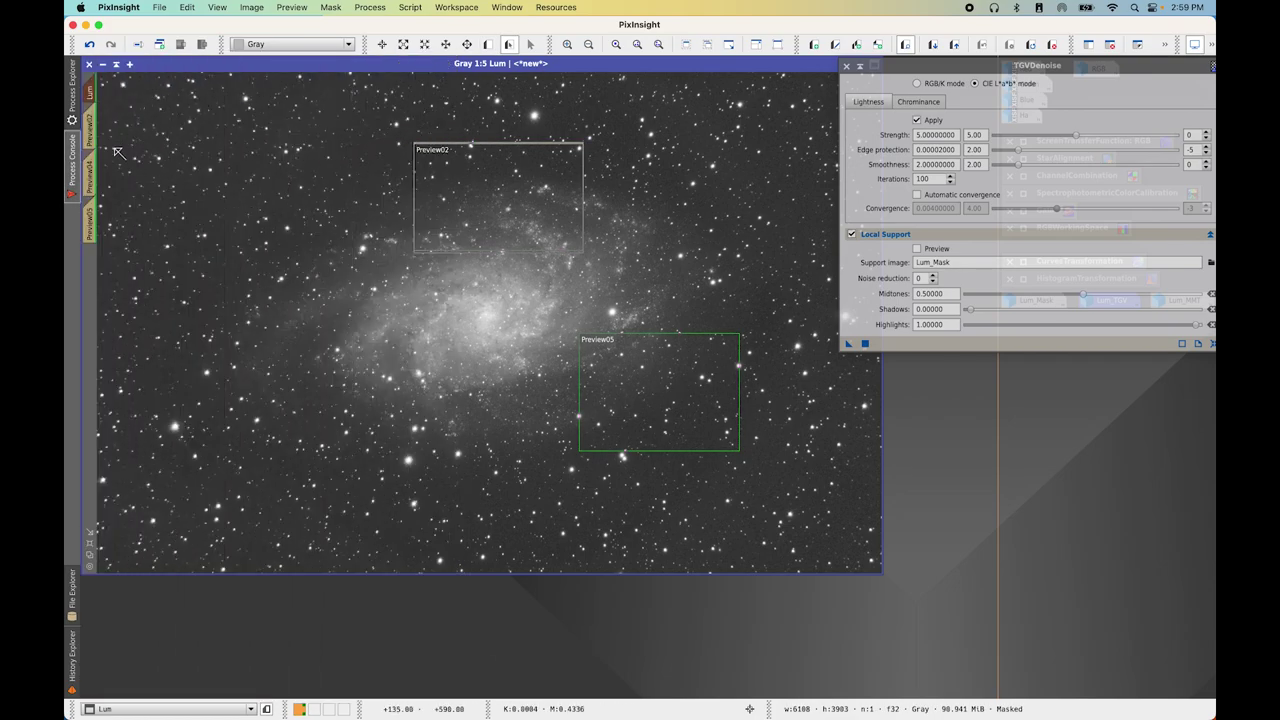
left_click(91, 177)
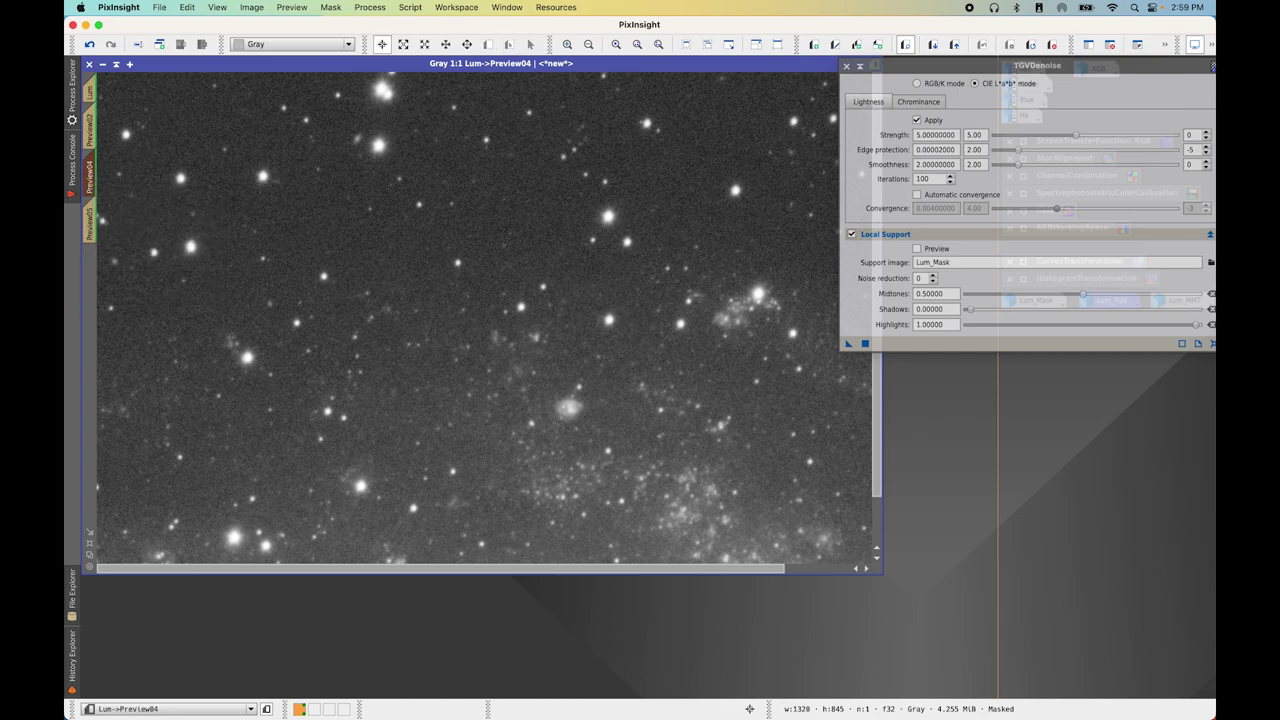
Lower the edge protection exponent to -7 and apply TGVDenoise to the open galaxy-edge preview
left_click(1206, 154)
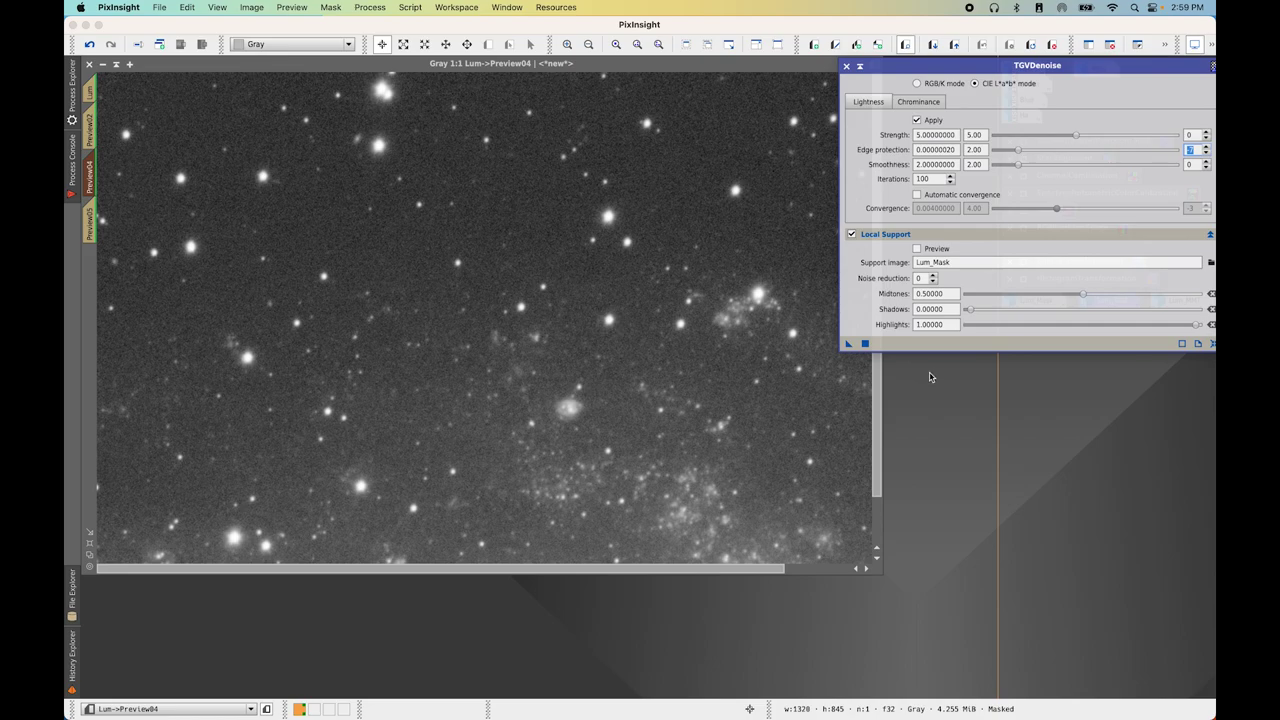
left_click_drag(847, 347, 352, 330)
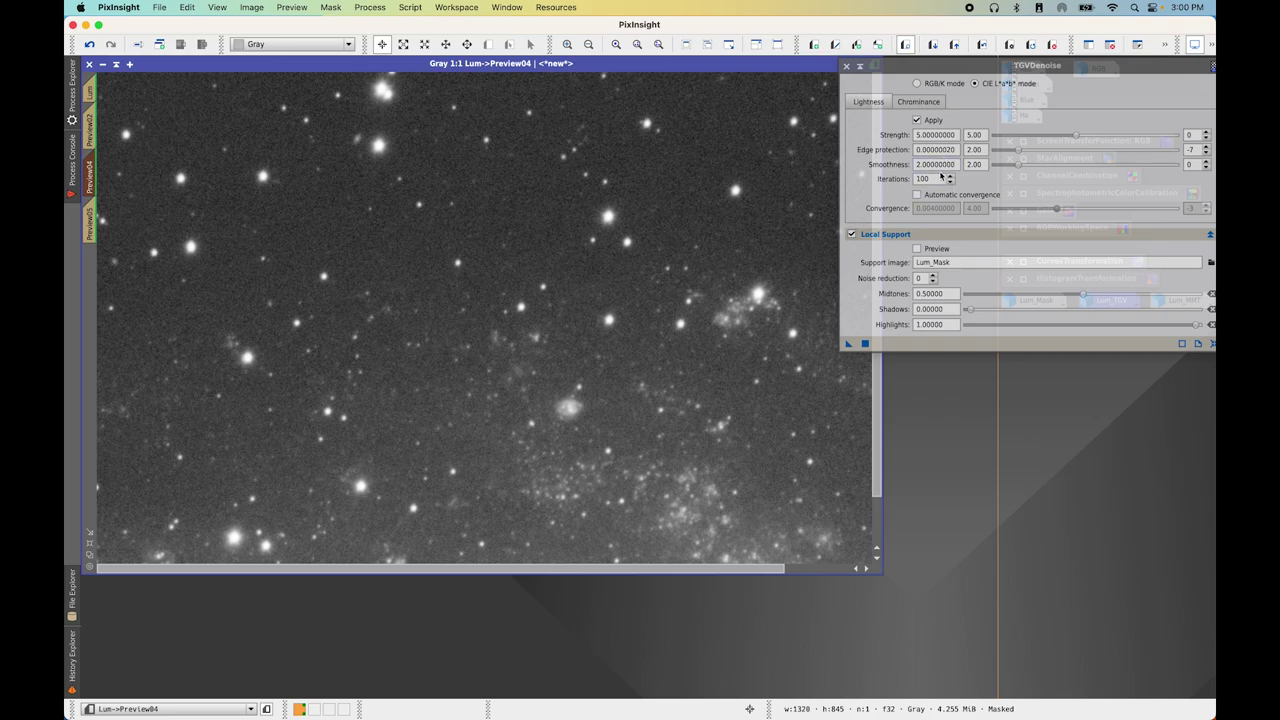
Set the TGVDenoise iterations to 500 and apply the noise reduction to the full Lum image
left_click(933, 179)
type("5")
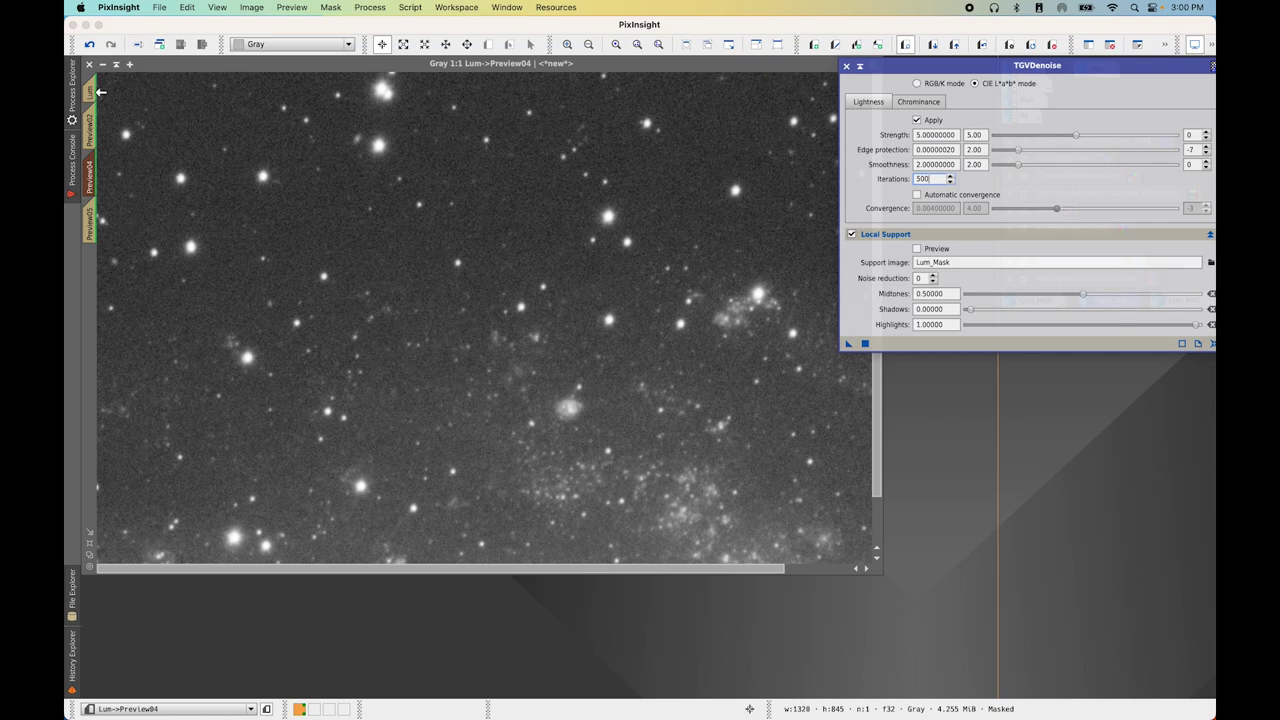
left_click(96, 92)
left_click_drag(840, 341, 645, 275)
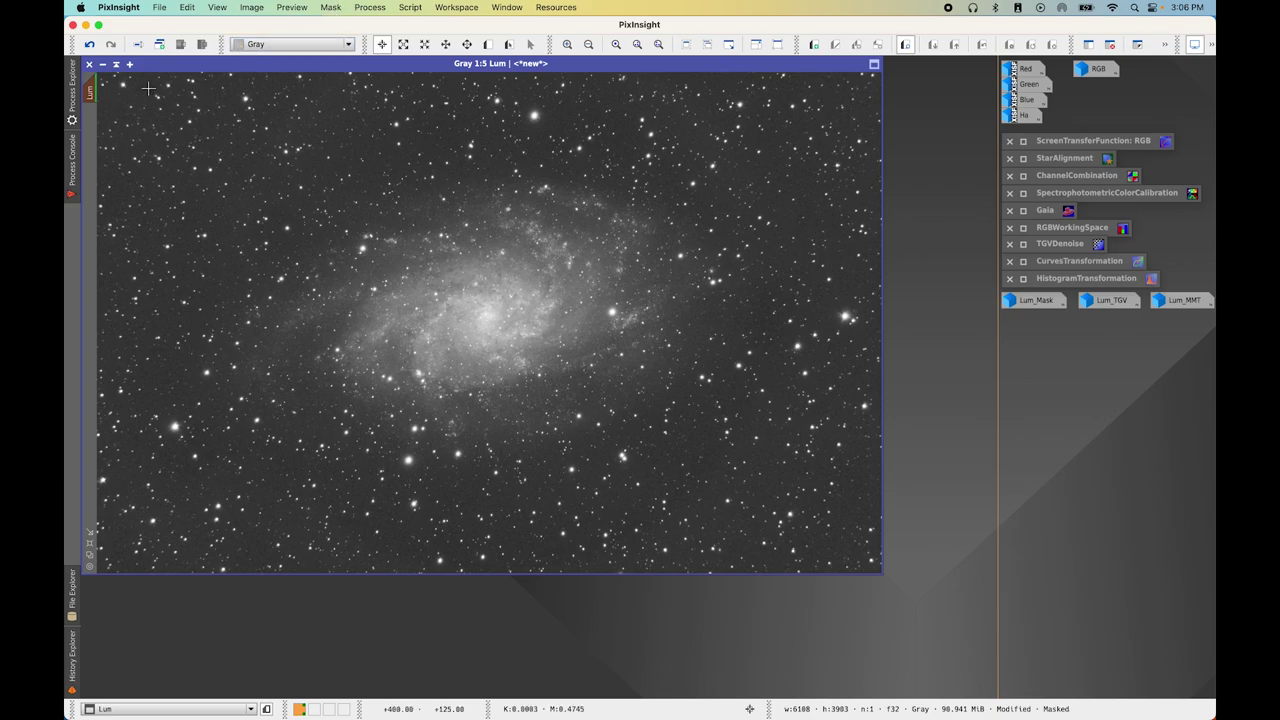
Remove the mask from Lum and restore the minimized Lum_MMT image
left_click(331, 7)
left_click(355, 41)
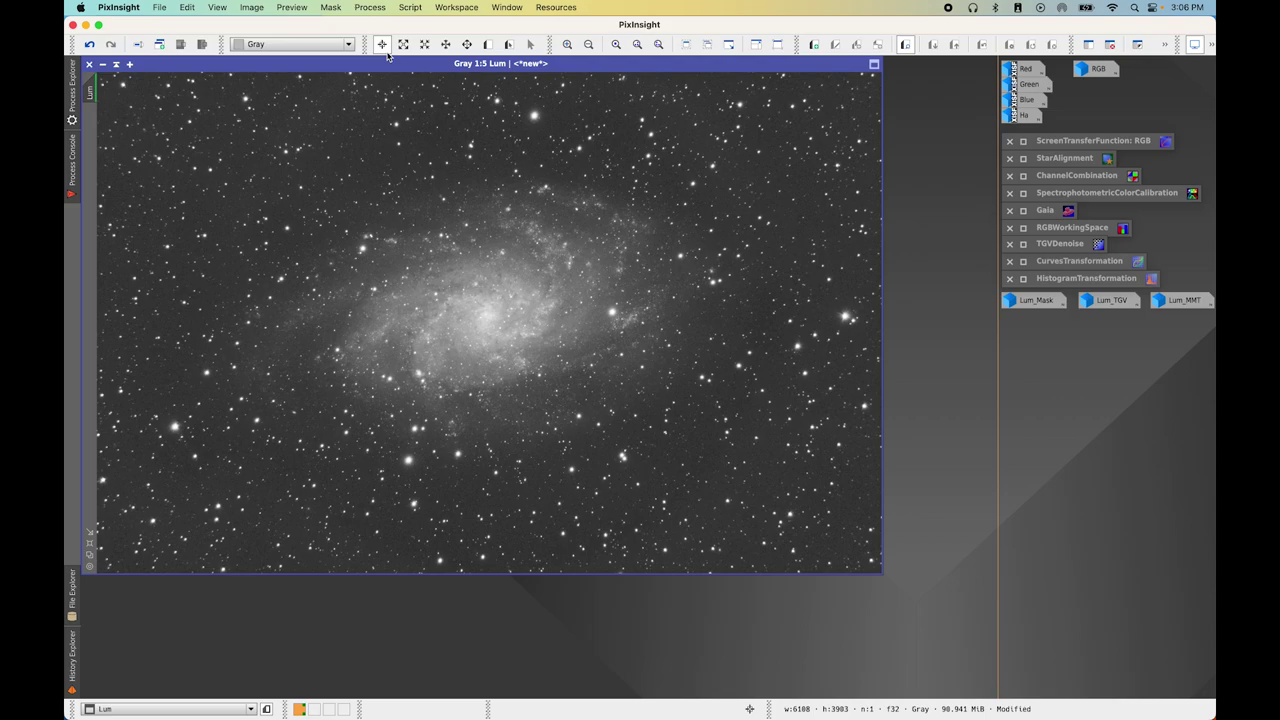
double_click(1187, 307)
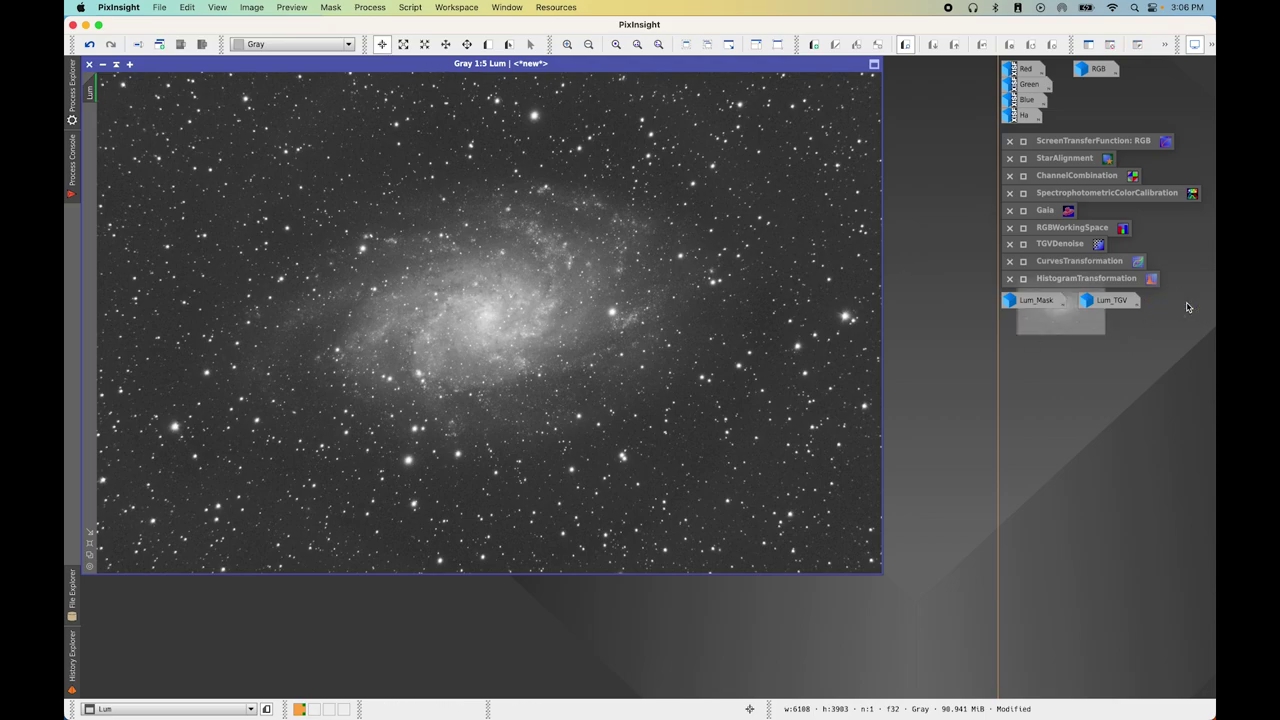
Reset HistogramTransformation, lower the midtones to about 0.253 using the real-time preview, and apply it to Lum_MMT
double_click(1095, 284)
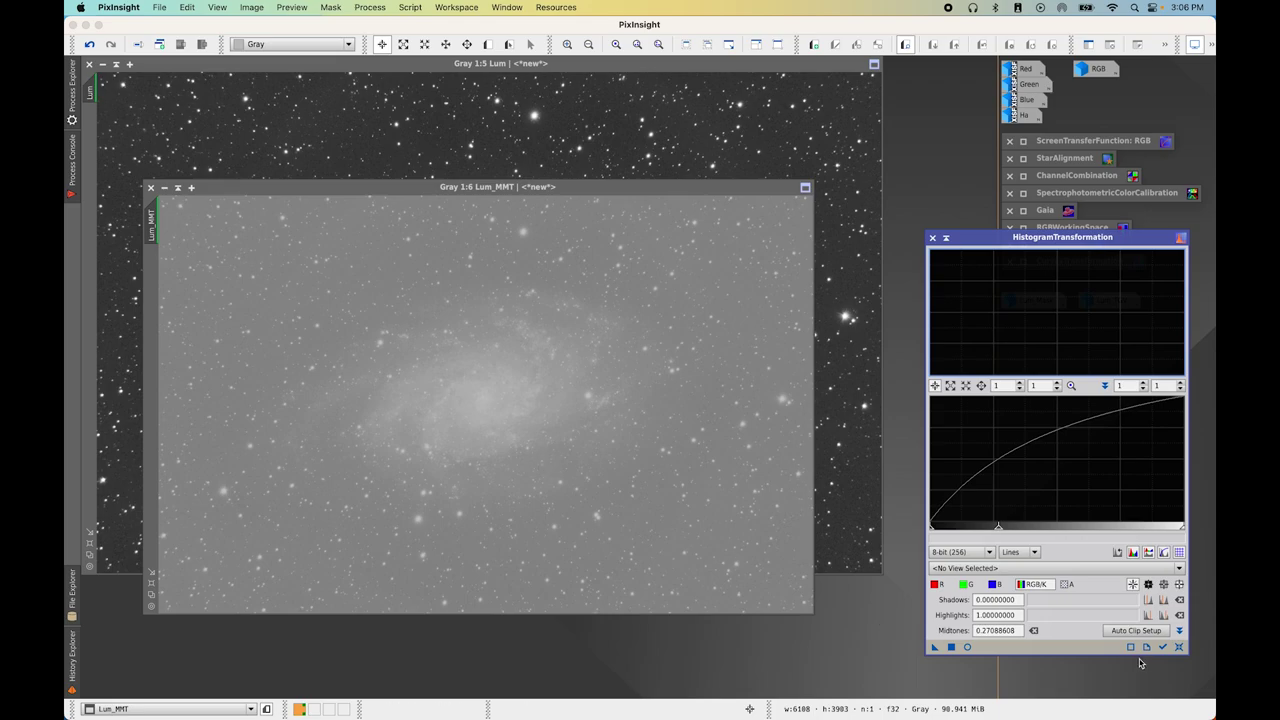
left_click(1180, 648)
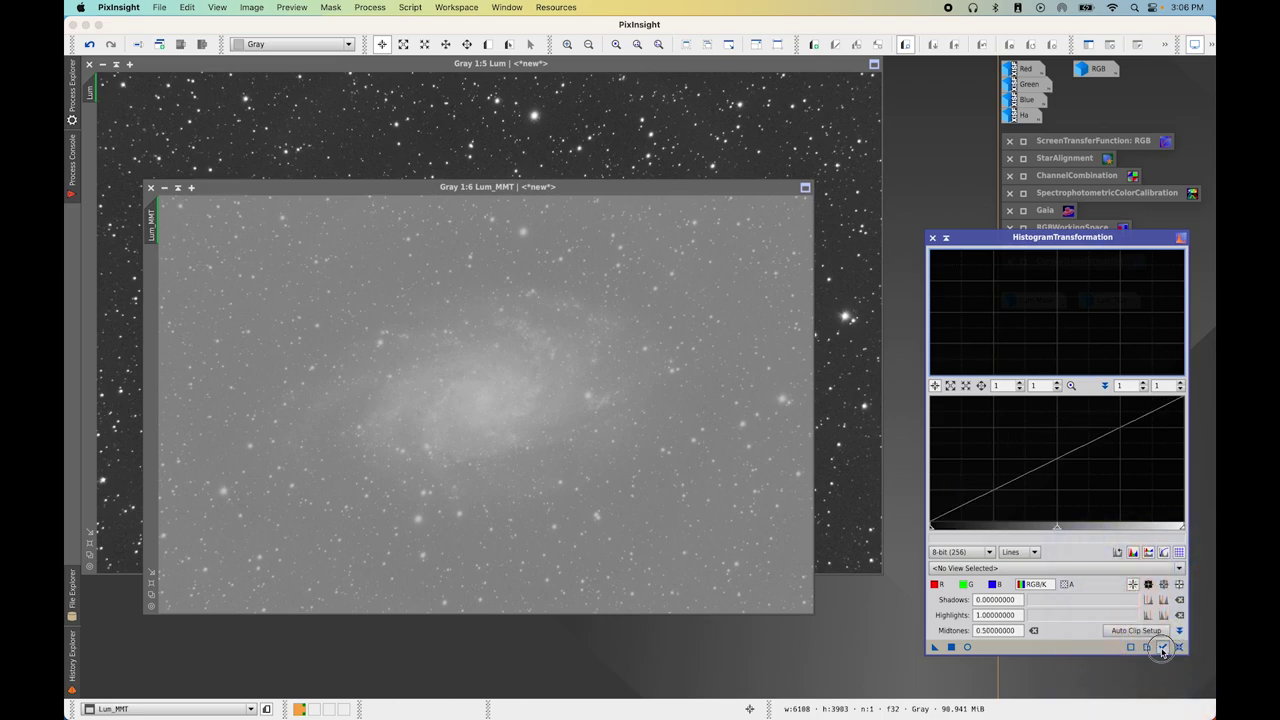
left_click(966, 647)
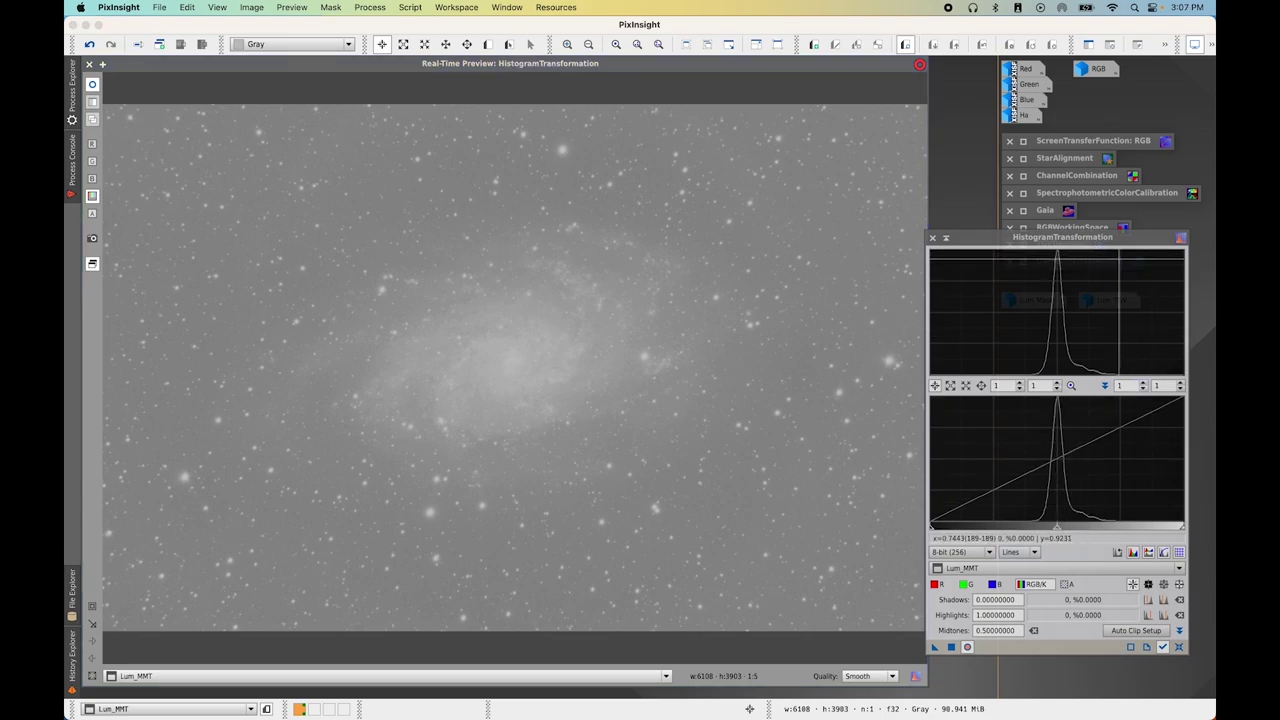
left_click_drag(1058, 532, 994, 541)
left_click(967, 647)
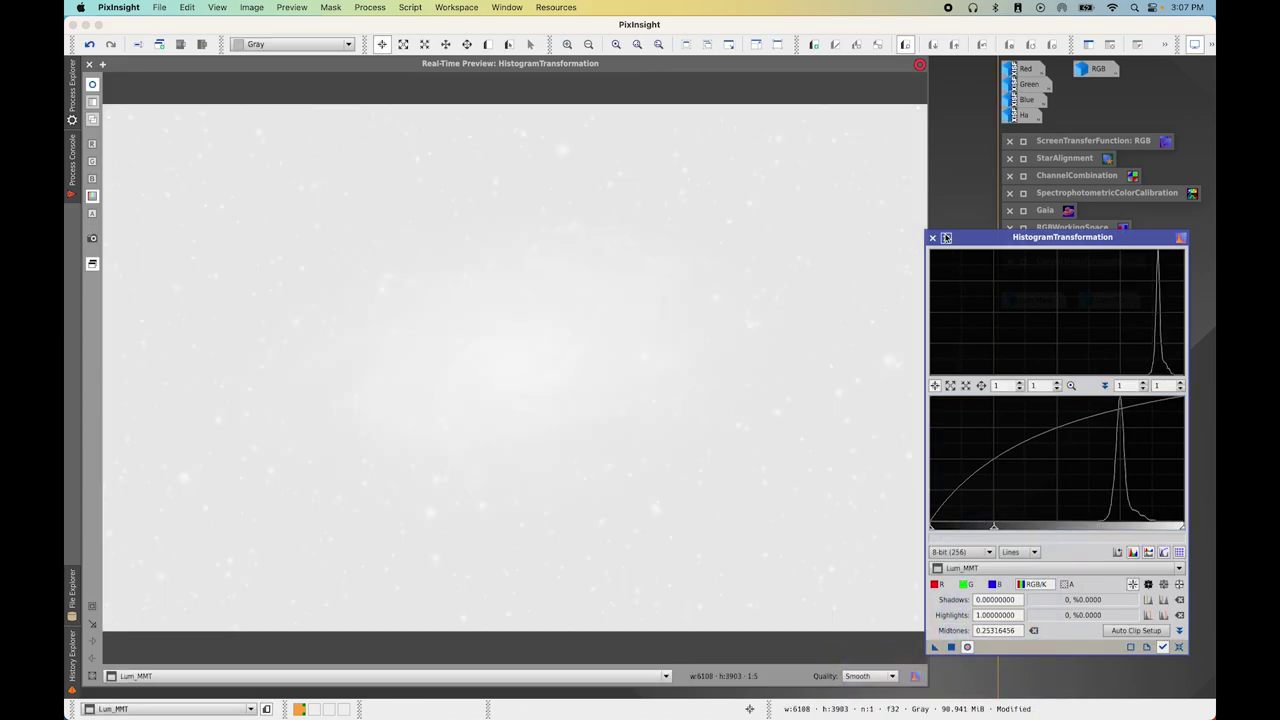
Put away HistogramTransformation with its real-time preview and invert the Lum_MMT image
left_click(946, 237)
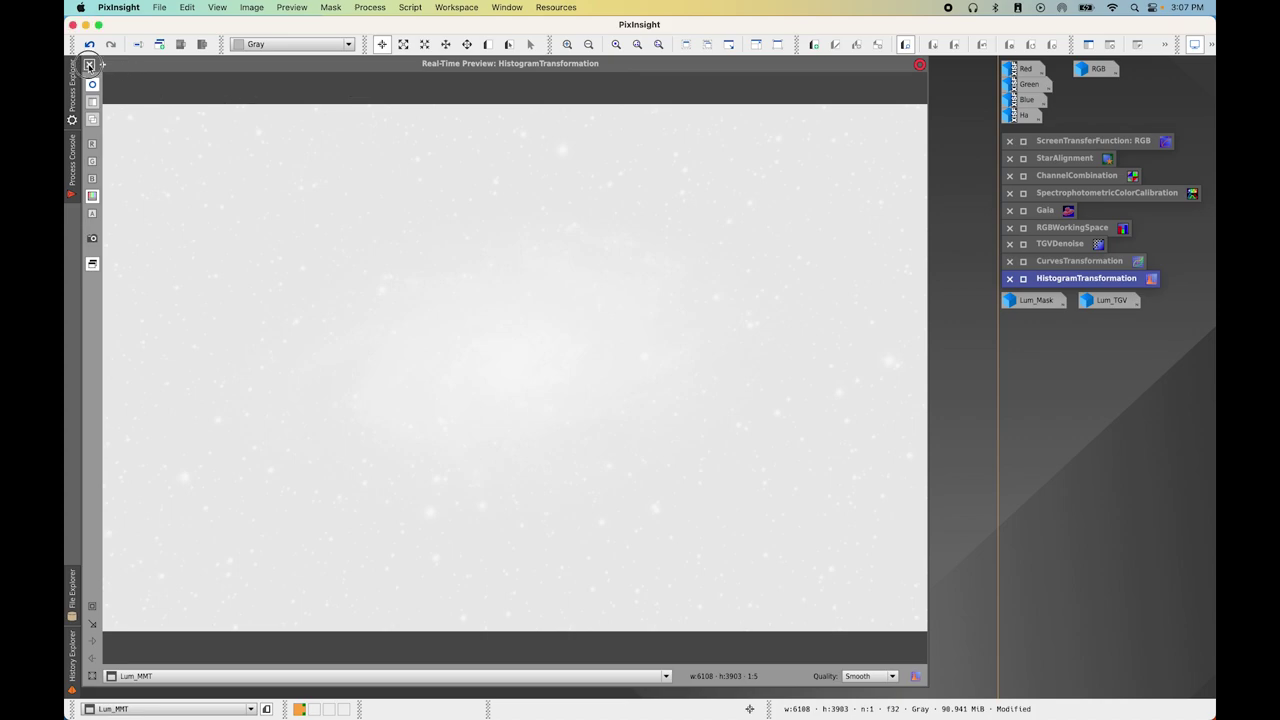
left_click(88, 65)
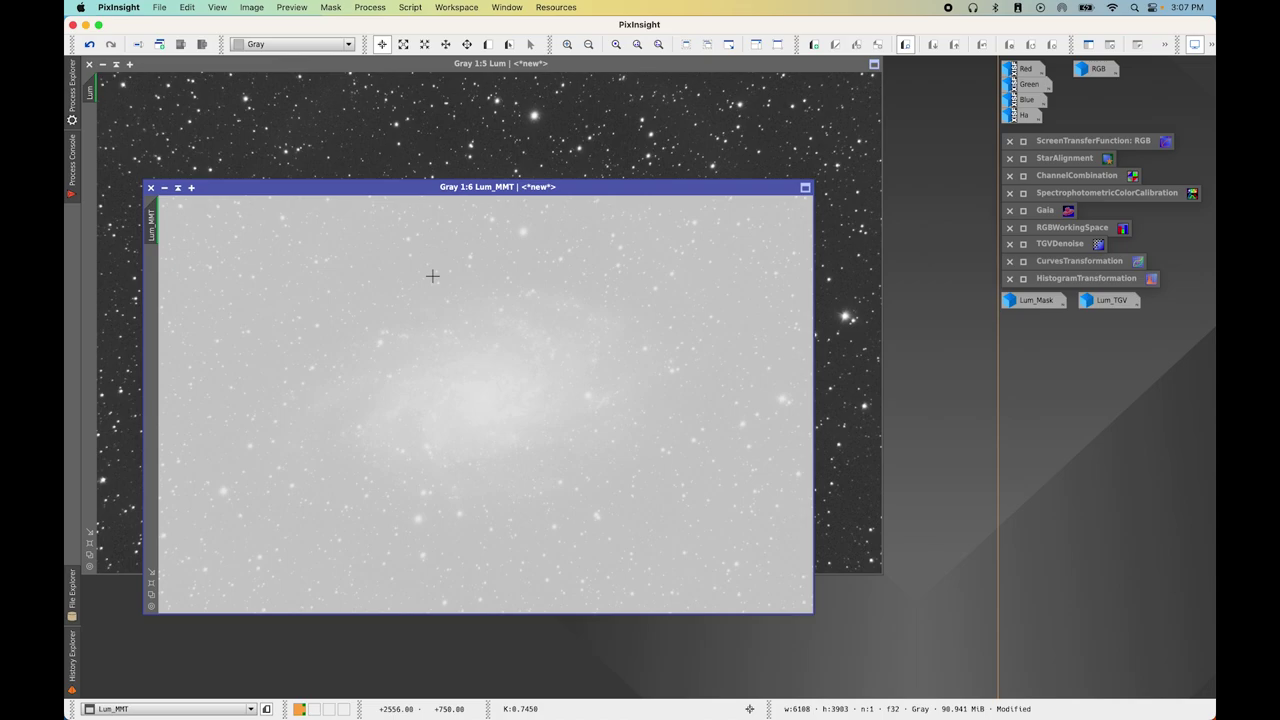
key("super+i")
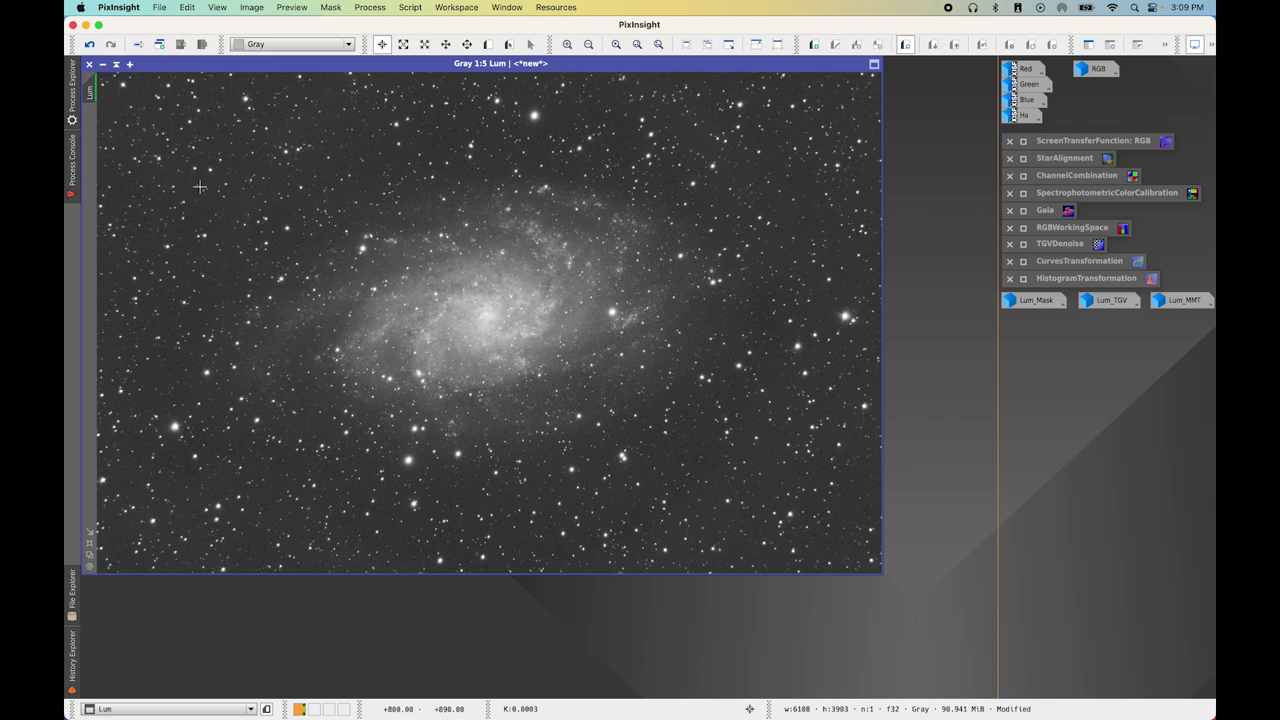
Run the ExtractWaveletLayers script on Lum with 5 layers, the residual layer and the 5x5 B3 Spline scaling function
left_click(409, 7)
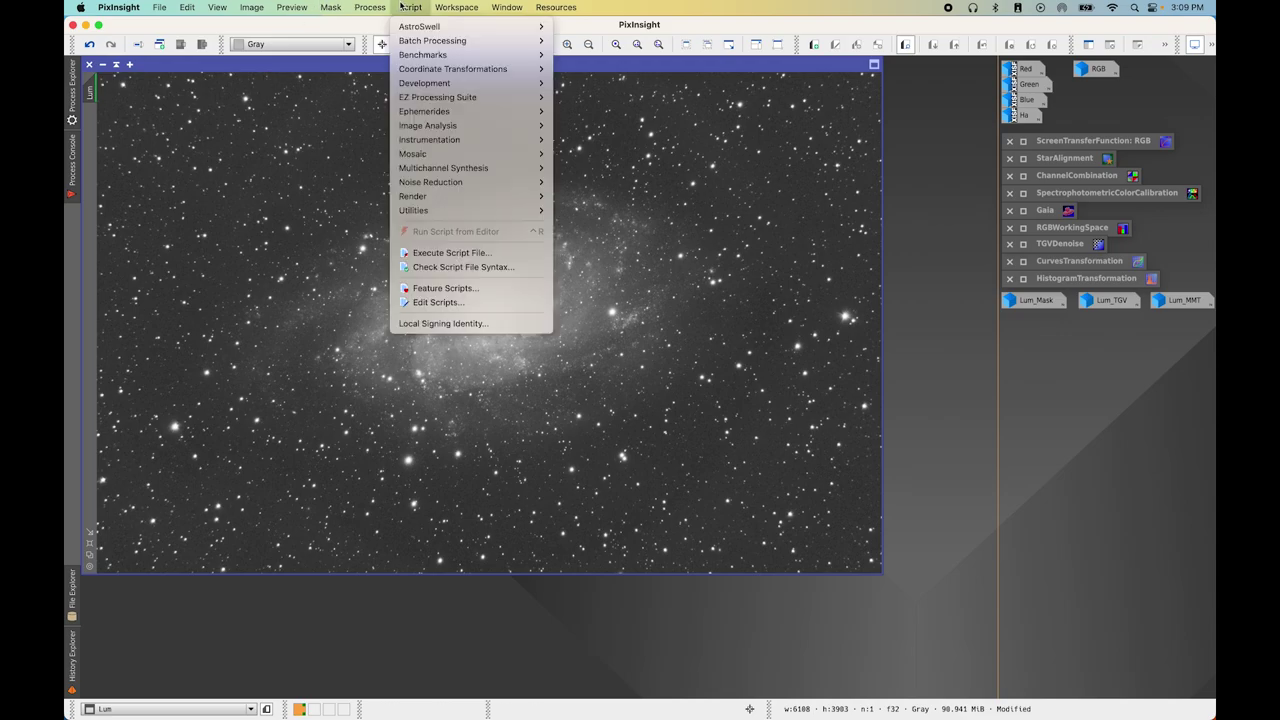
mouse_move(470, 127)
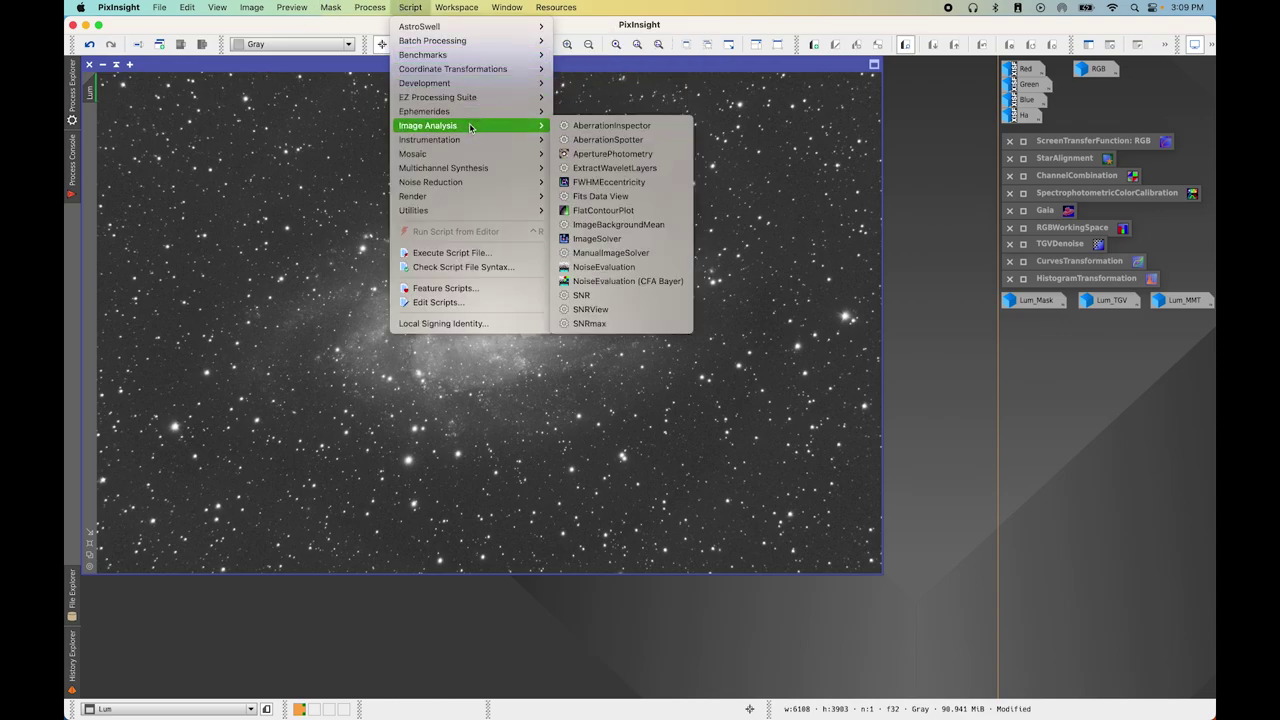
left_click(666, 173)
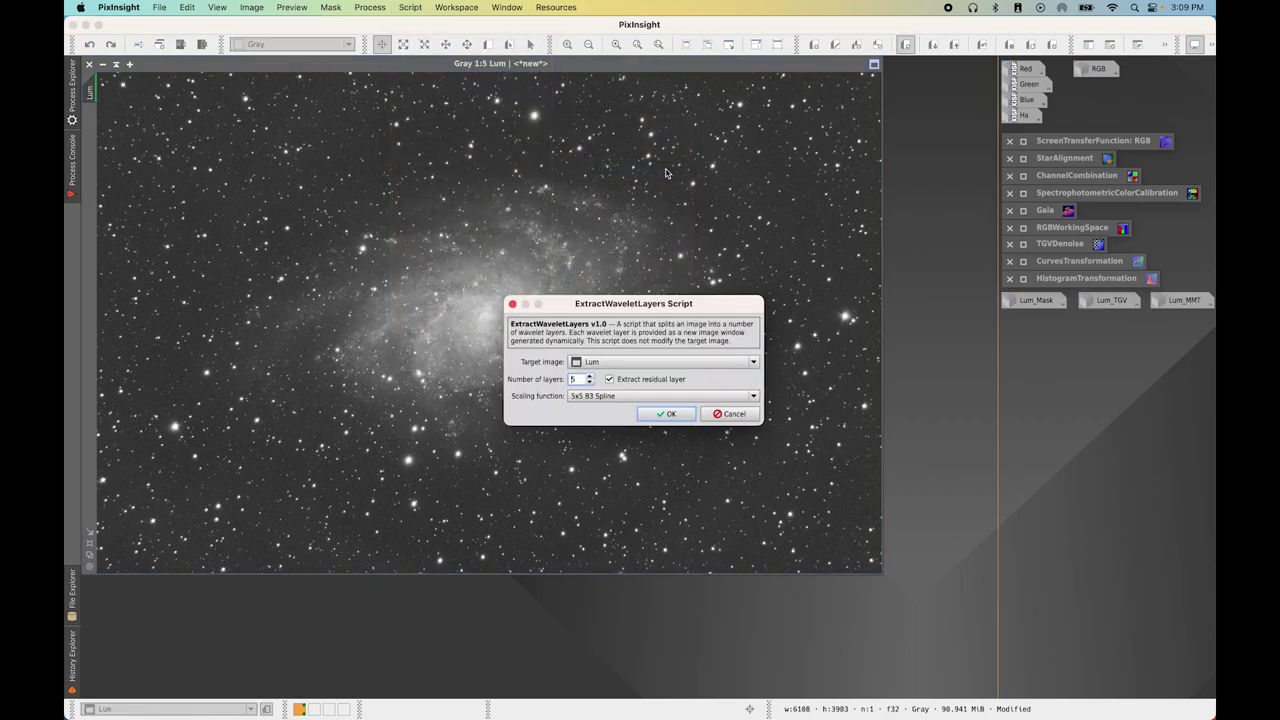
left_click_drag(631, 309, 628, 279)
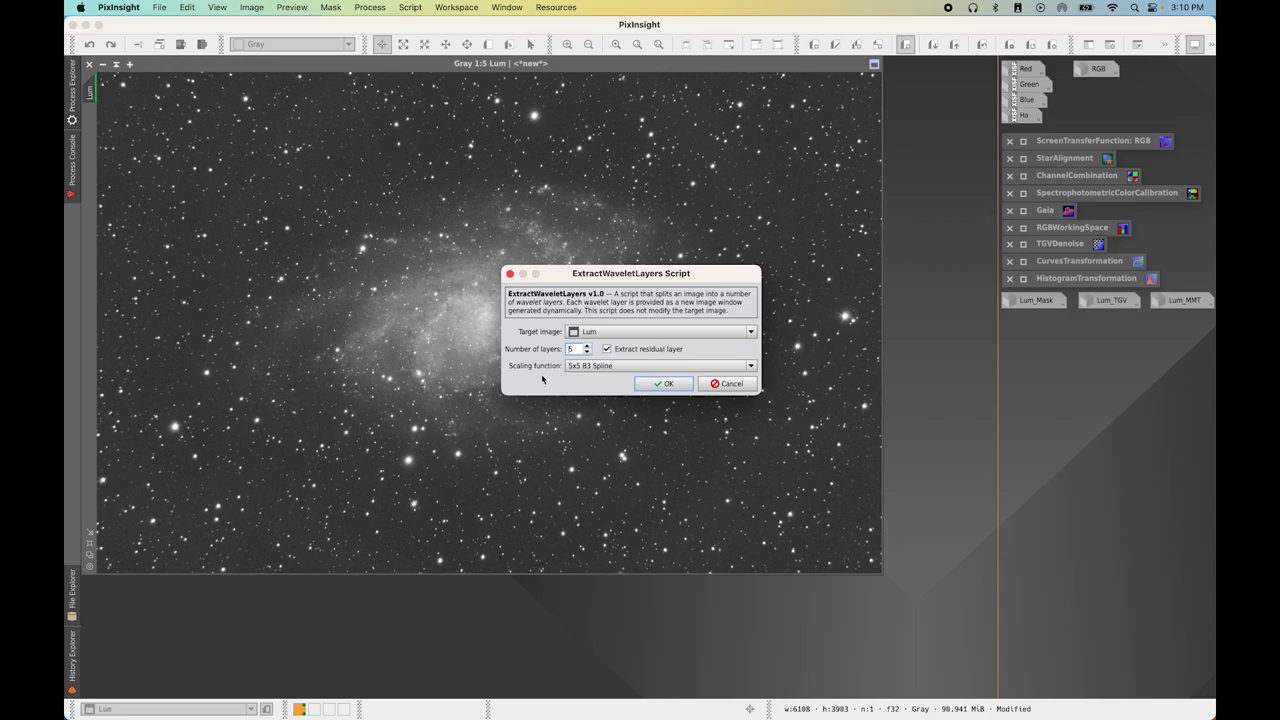
left_click(660, 385)
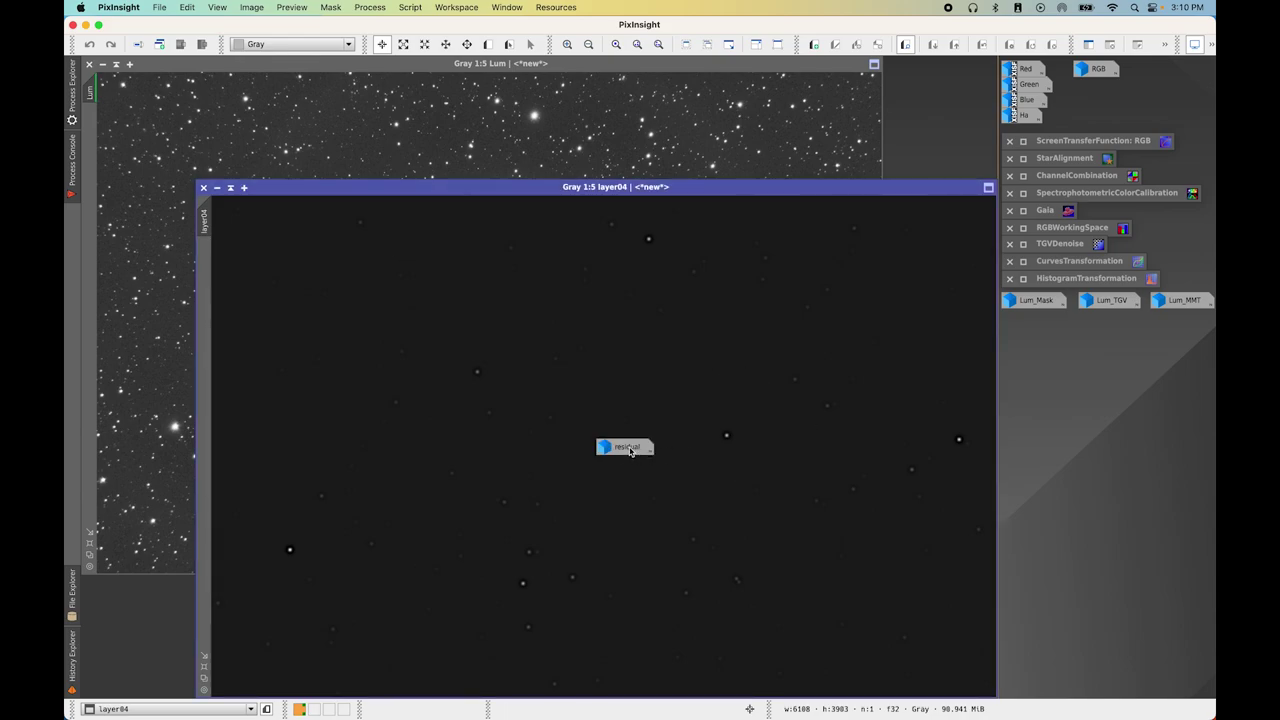
Set the residual image icon aside and minimize the layer04, layer03 and layer02 windows
left_click_drag(630, 451, 1150, 338)
left_click(216, 188)
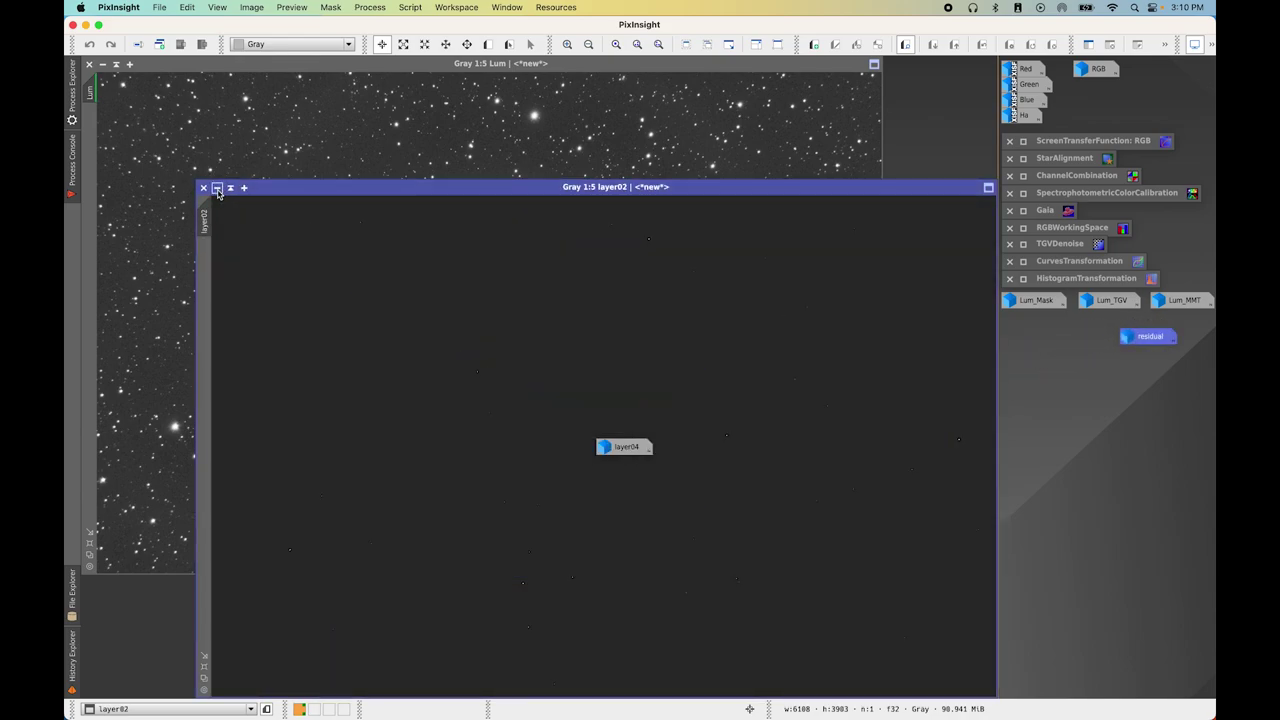
left_click(217, 188)
Move the layer01 window clear of the others, auto-stretch its display and examine its fine-scale noise
left_click_drag(385, 193, 343, 120)
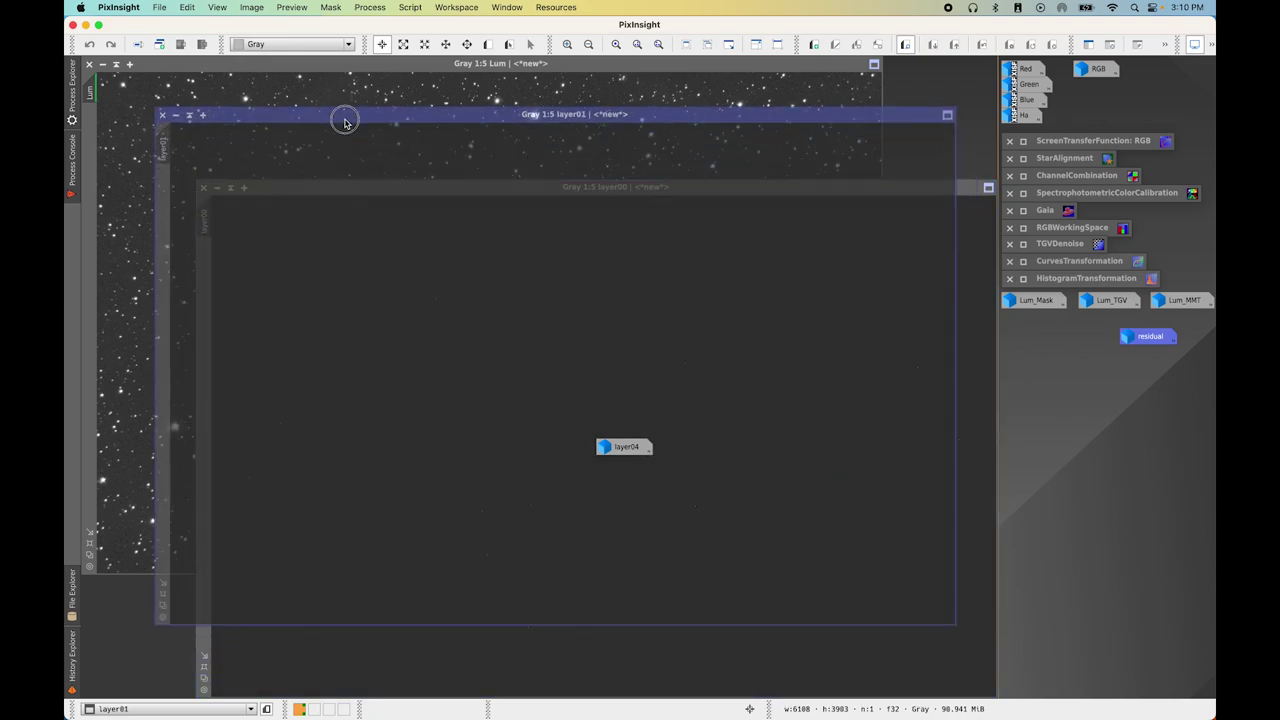
key("super+a")
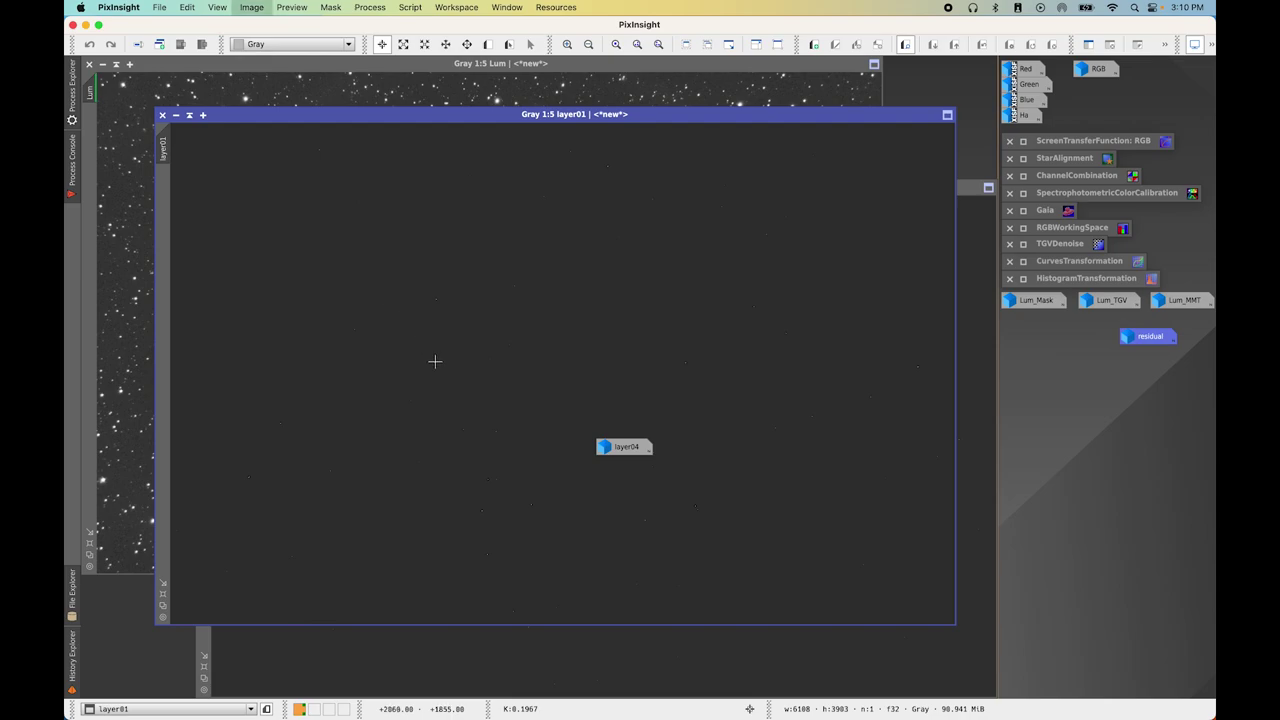
scroll(484, 372, "down", 1)
scroll(484, 372, "up", 1)
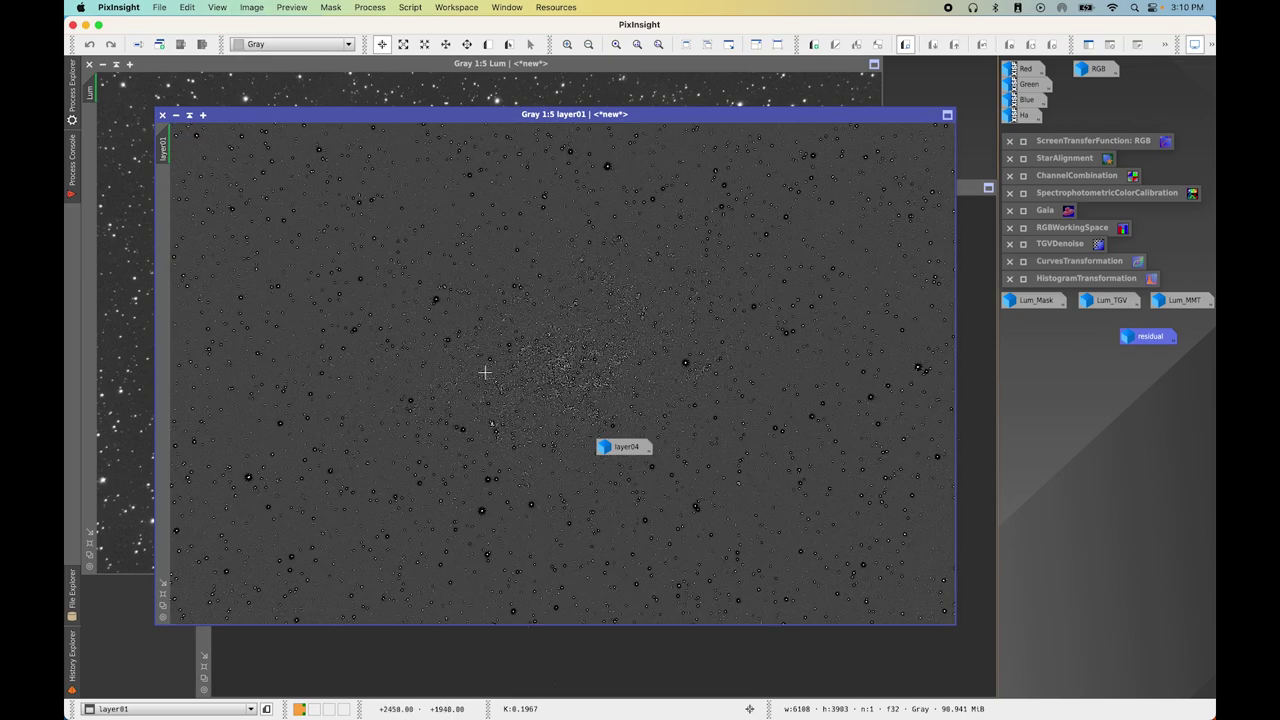
scroll(502, 393, "up", 3)
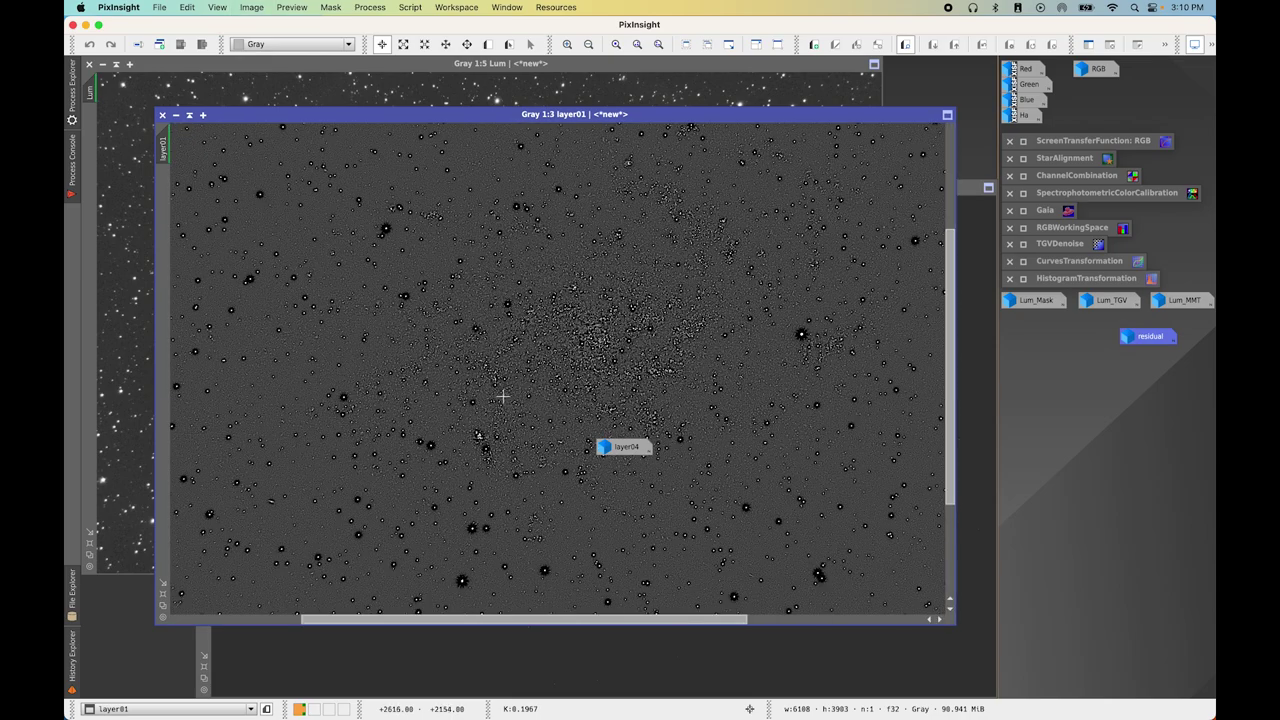
scroll(494, 391, "up", 1)
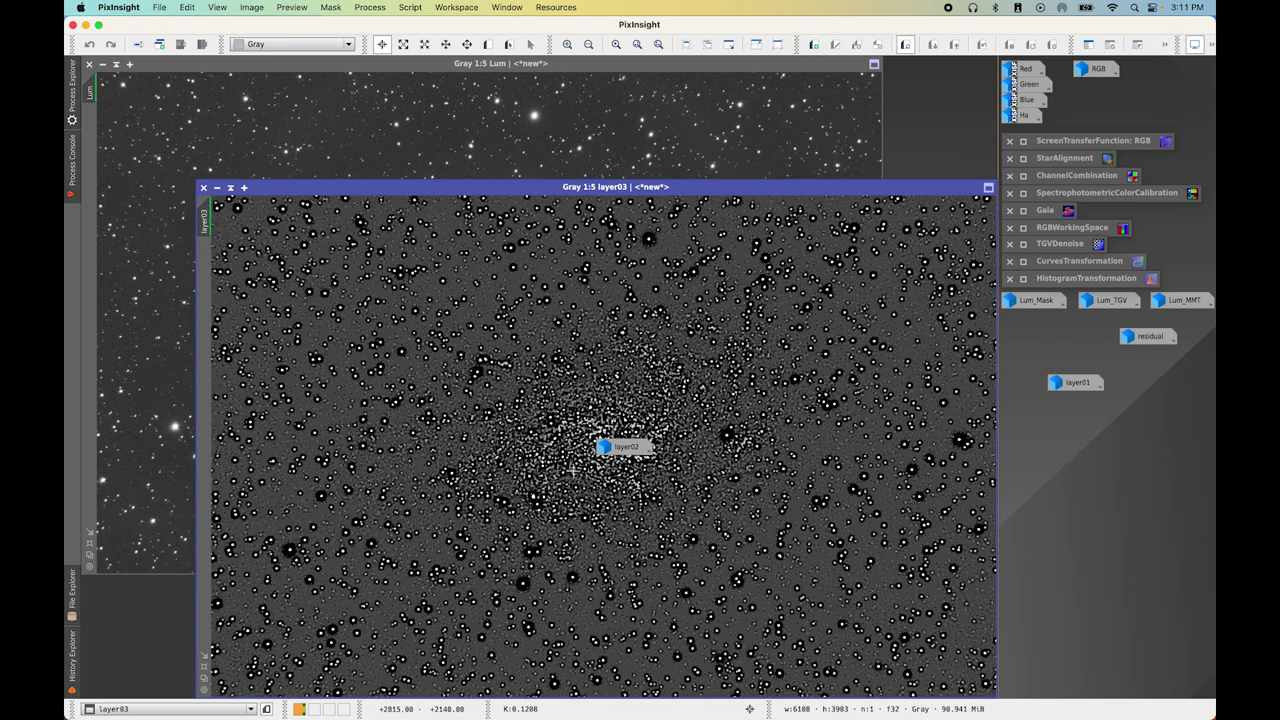
Restore layer02, examine its stretched detail around the galaxy core, and minimize it beneath the layer01 icon
key("ctrl+m")
double_click(640, 447)
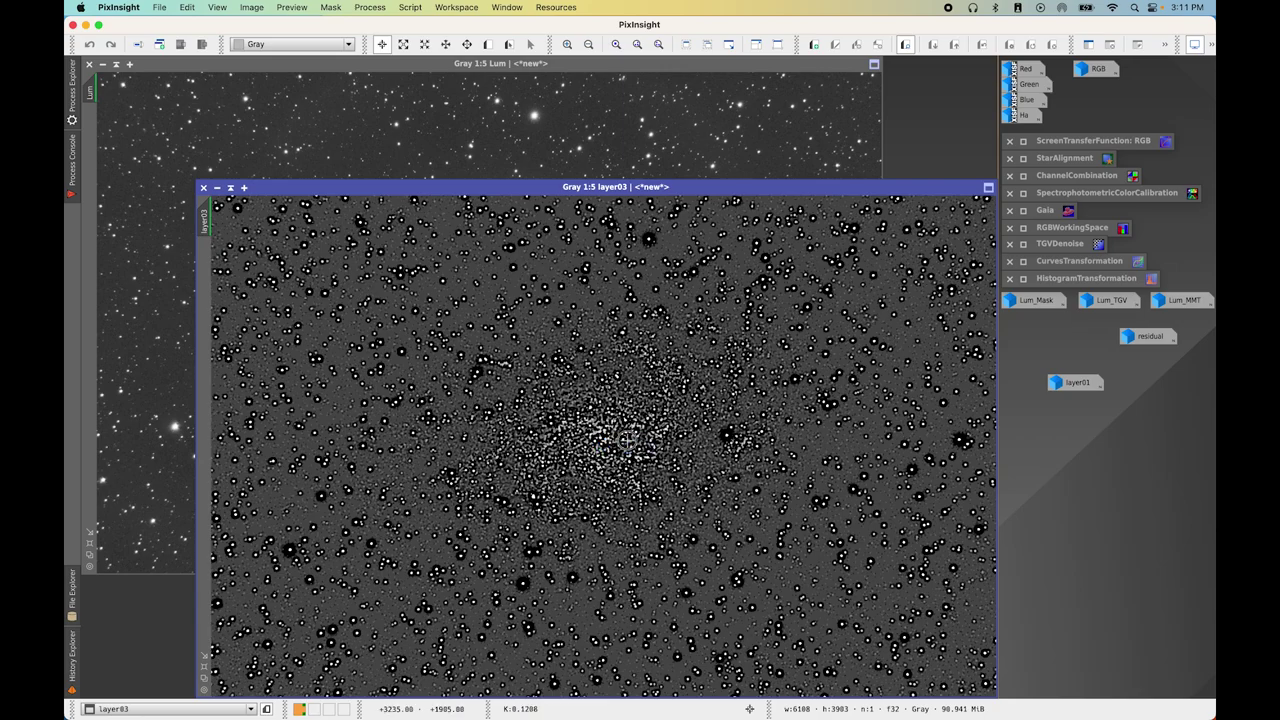
scroll(592, 393, "up", 2)
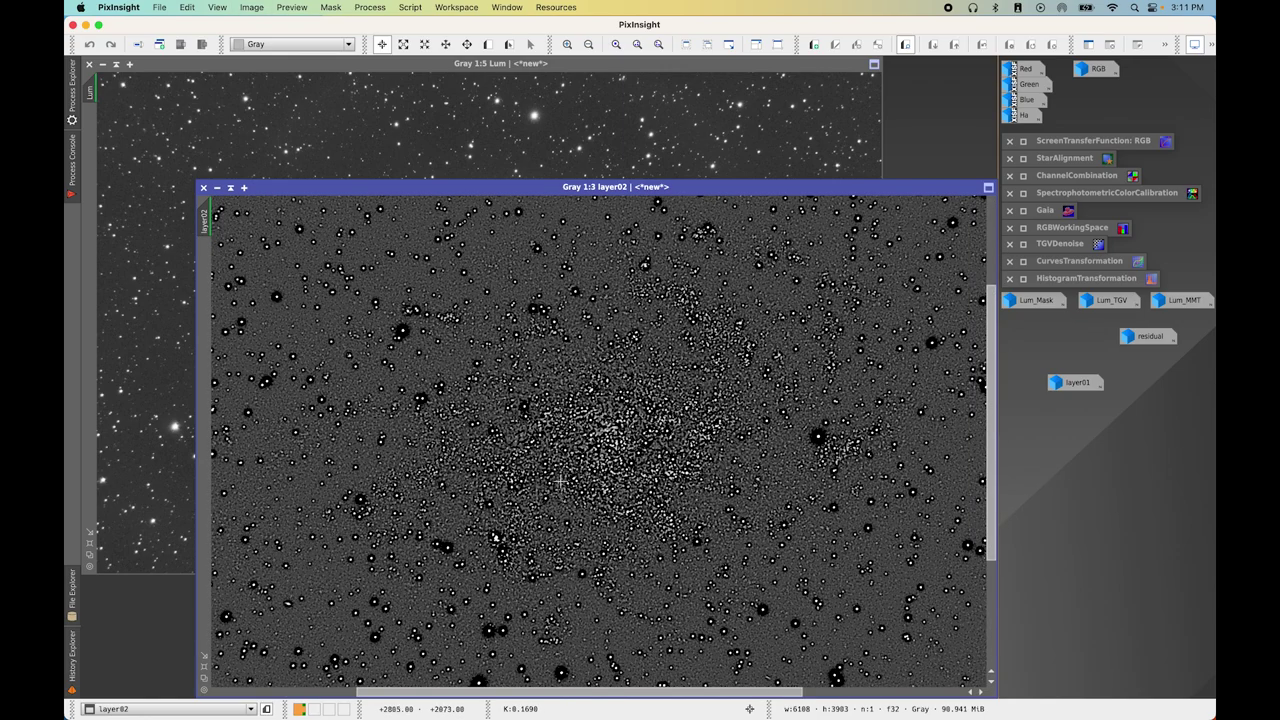
left_click(217, 187)
left_click_drag(625, 447, 1070, 407)
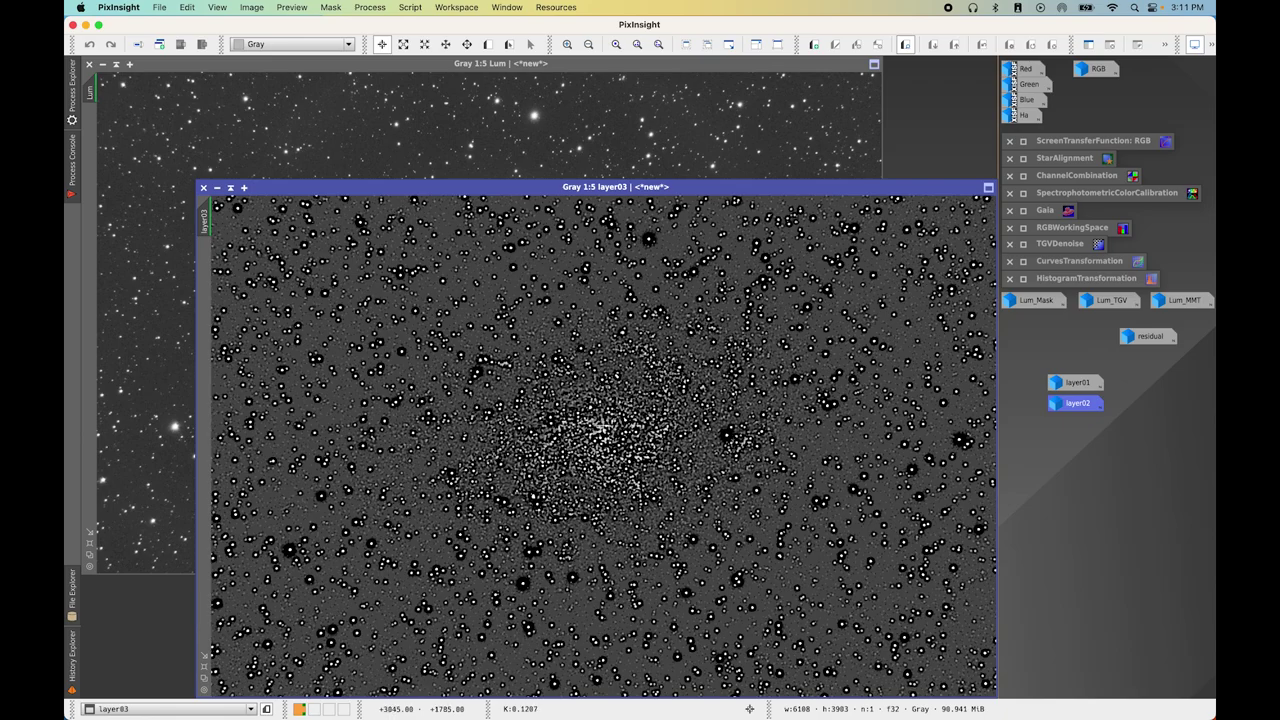
Examine the noise structure in layer03 up close and minimize it beneath the layer02 icon
scroll(519, 447, "up", 2)
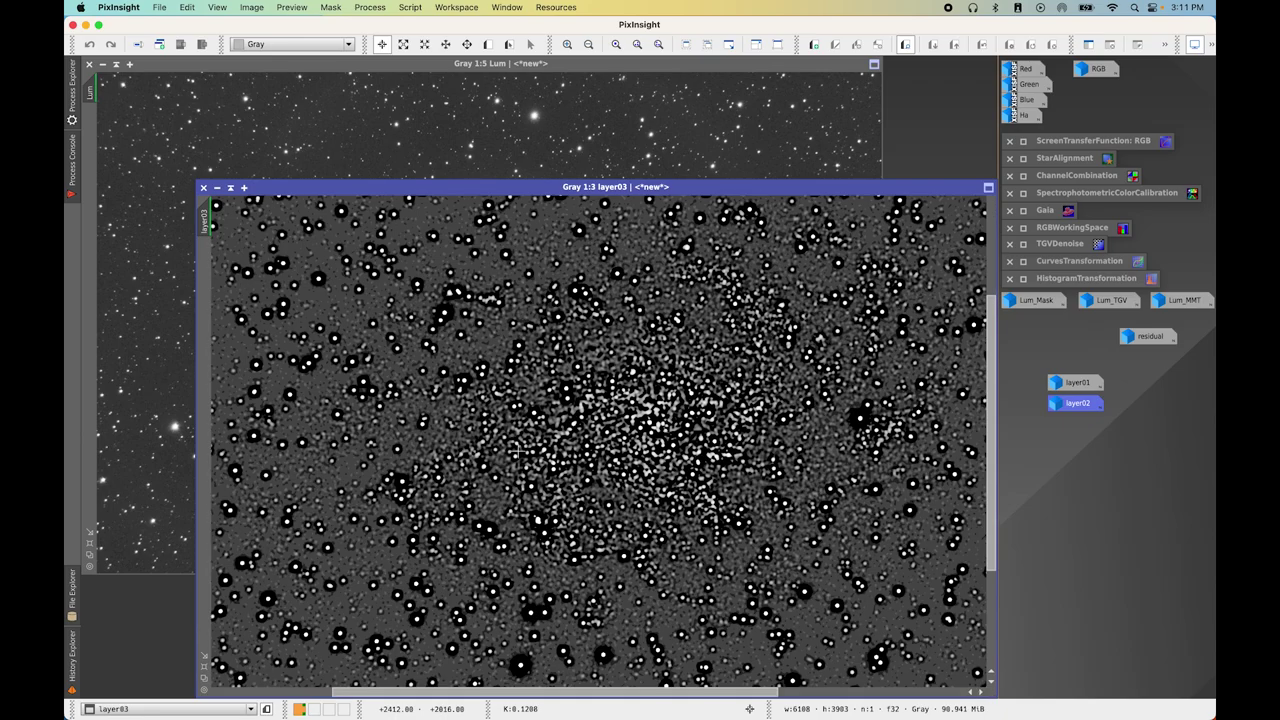
left_click(219, 188)
left_click_drag(634, 449, 1074, 424)
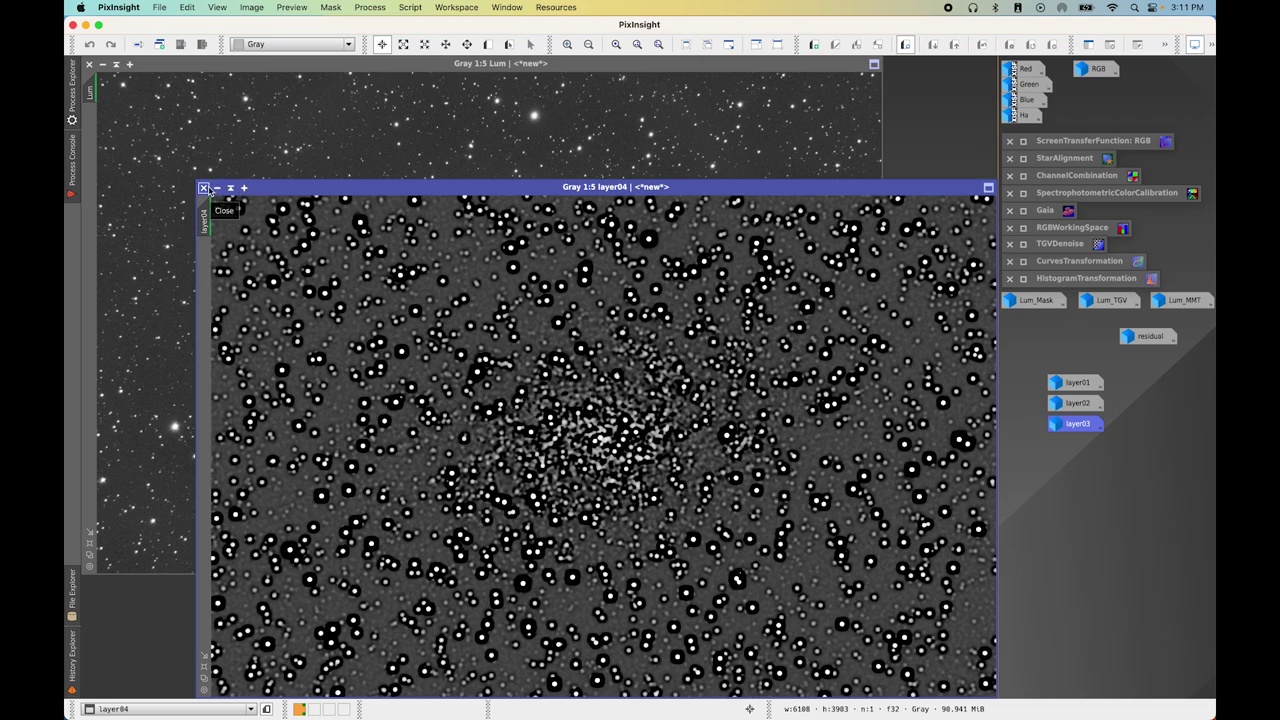
Close the open layer04 and layer00 images and delete the layer01, layer02, layer03 and residual image icons
left_click(204, 188)
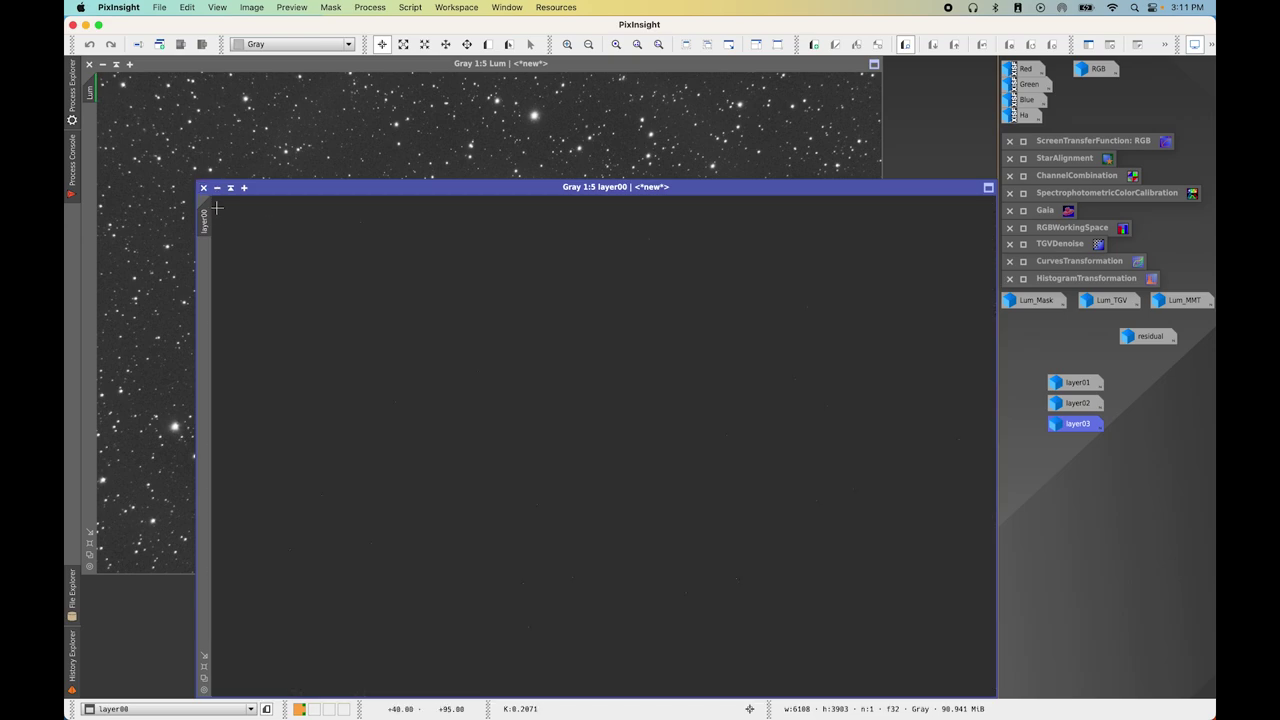
right_click(1078, 385)
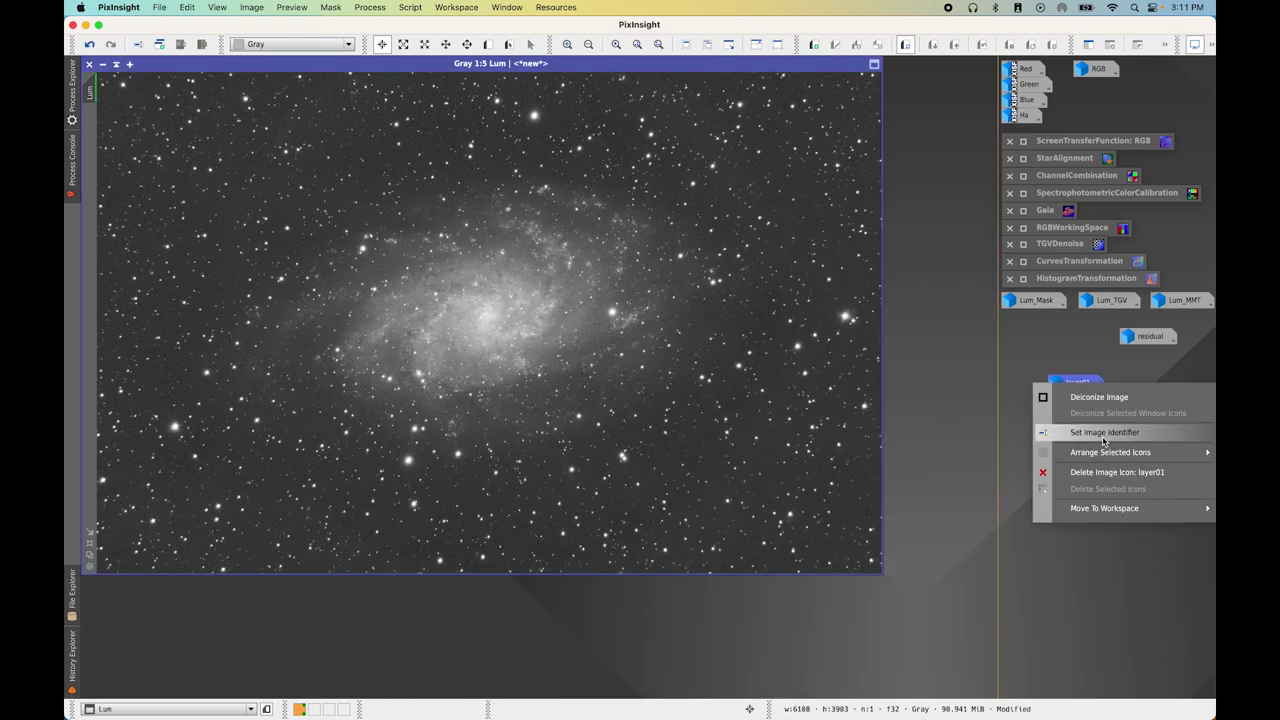
left_click(1090, 471)
right_click(1067, 404)
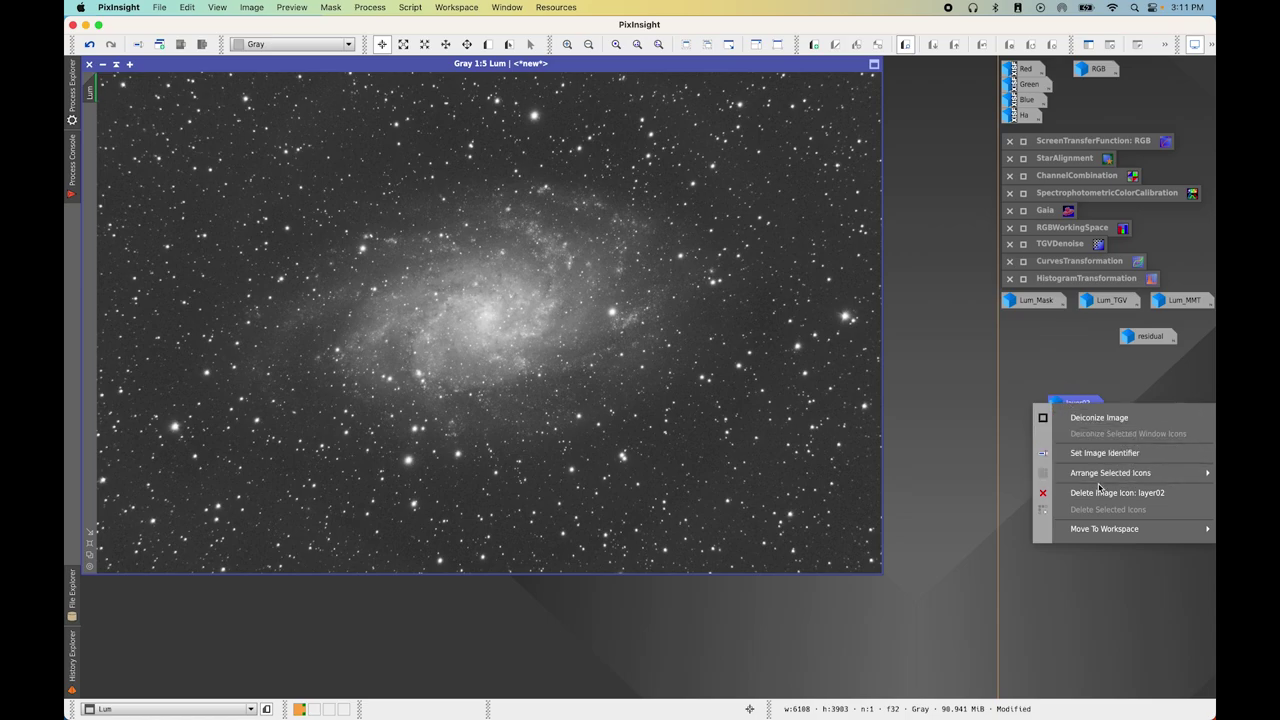
left_click(1110, 484)
right_click(1074, 426)
left_click(1110, 515)
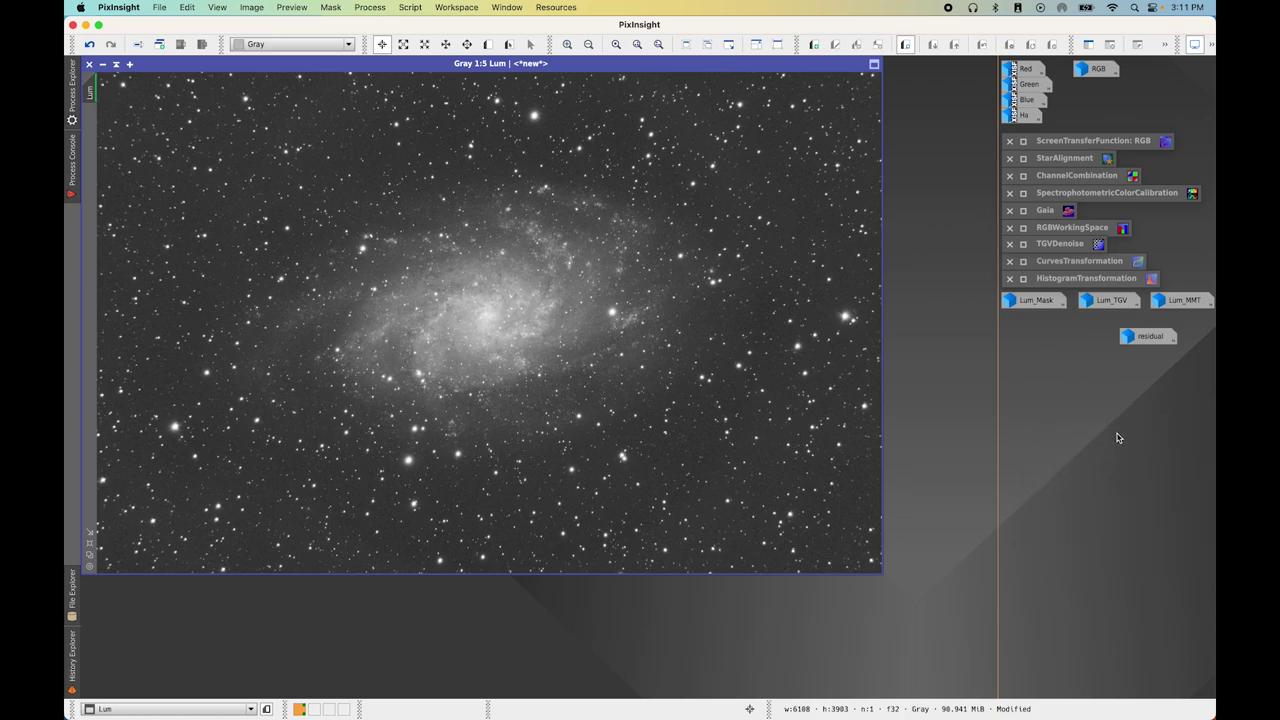
right_click(1146, 338)
left_click(1112, 428)
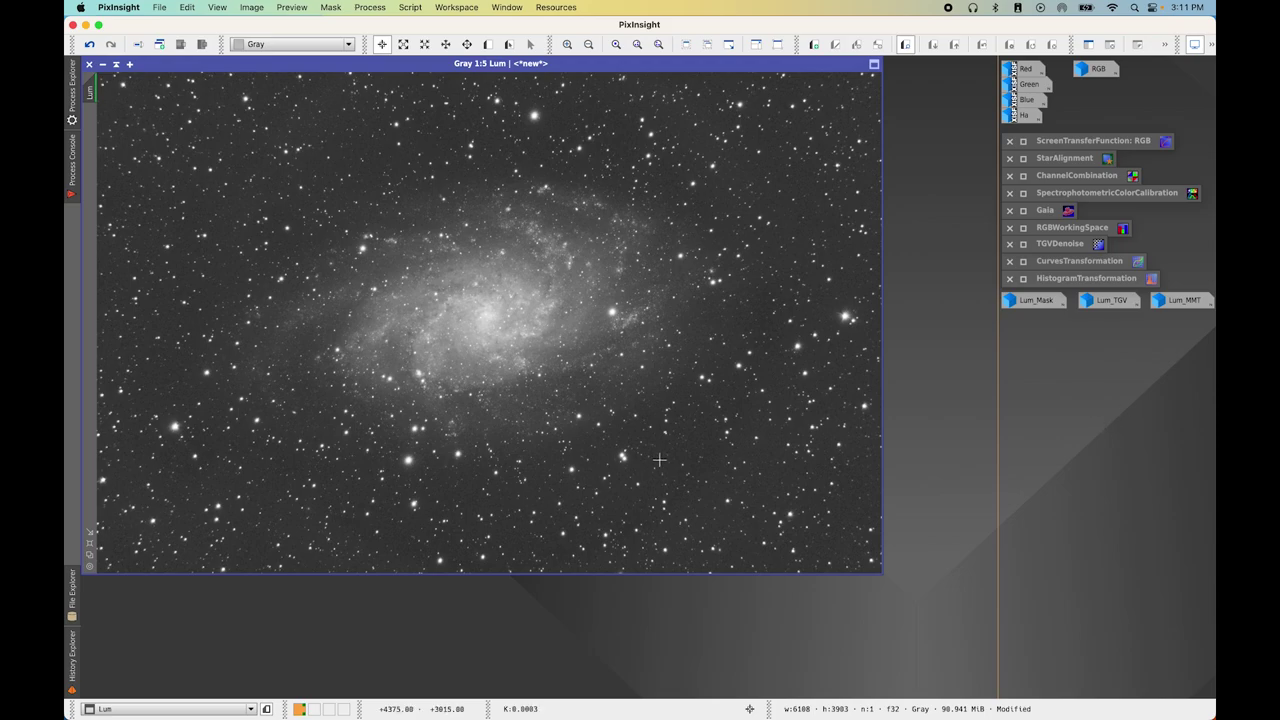
Restore Lum_MMT, apply it as a mask to the Lum image, and minimize Lum_MMT
double_click(1179, 301)
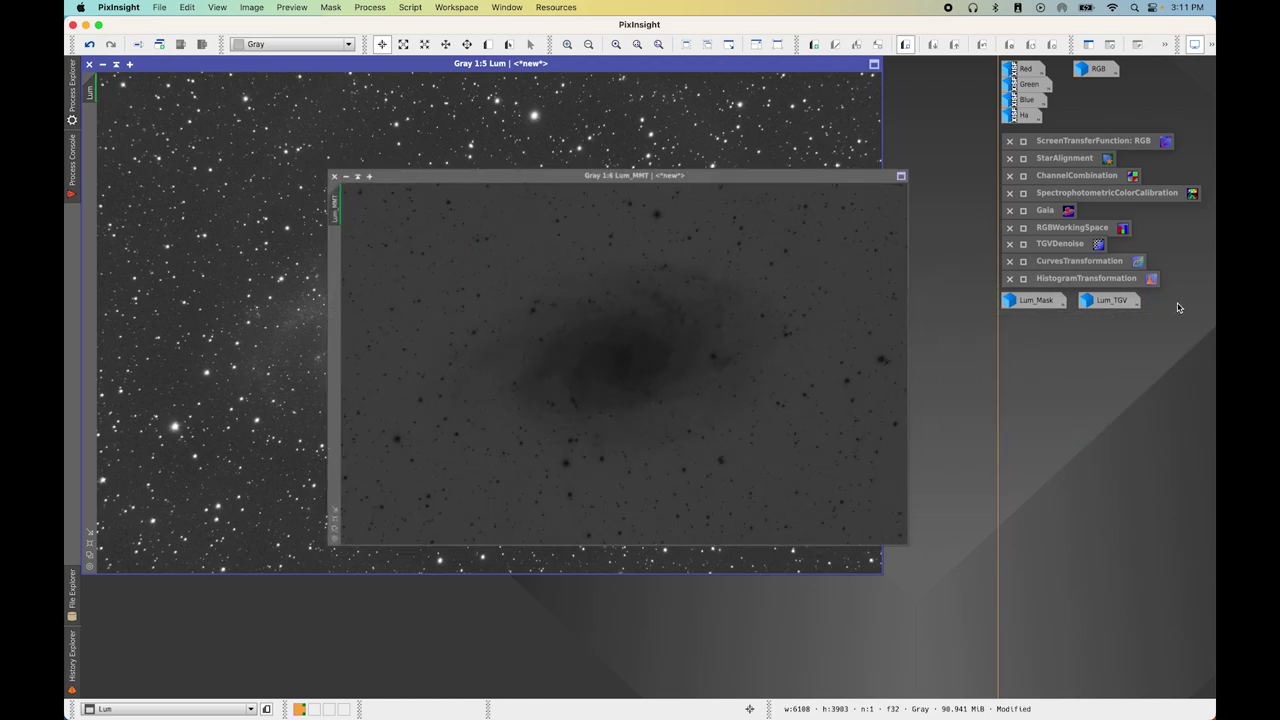
left_click_drag(214, 187, 90, 112)
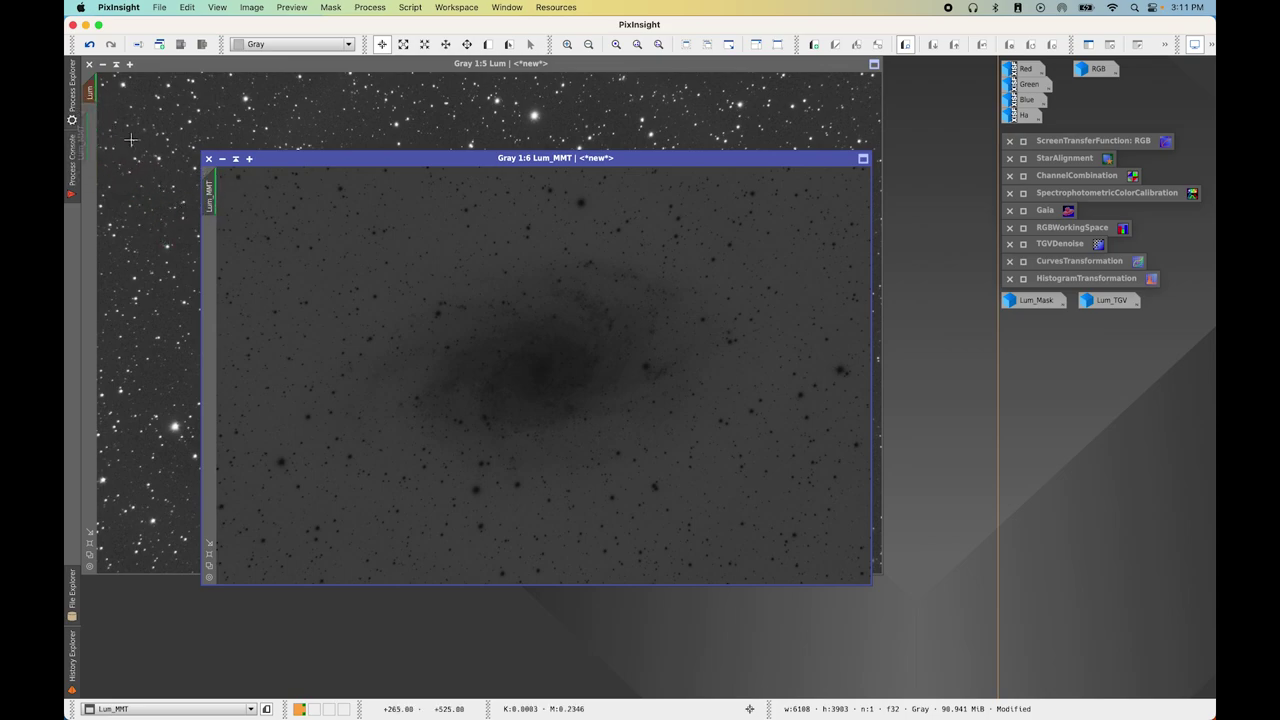
left_click(222, 158)
Open the MultiscaleMedianTransform process, place it beside the Lum image and set the number of layers to 8
left_click(370, 7)
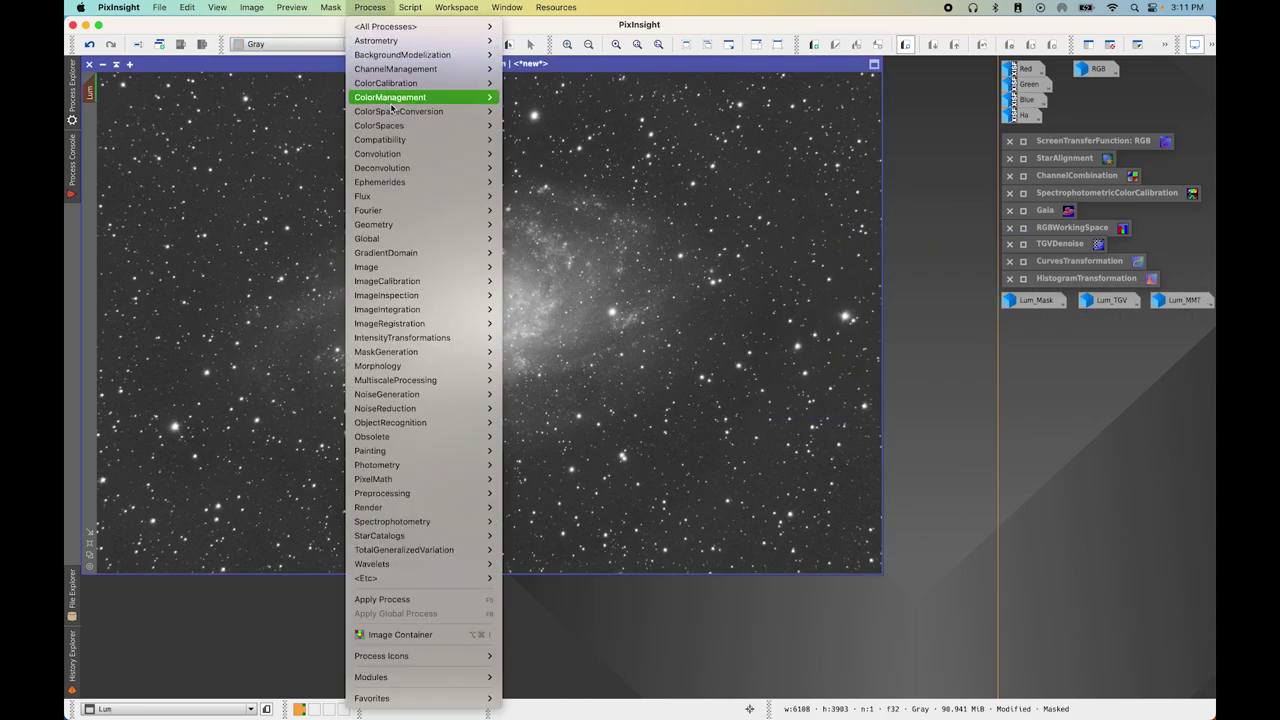
mouse_move(447, 417)
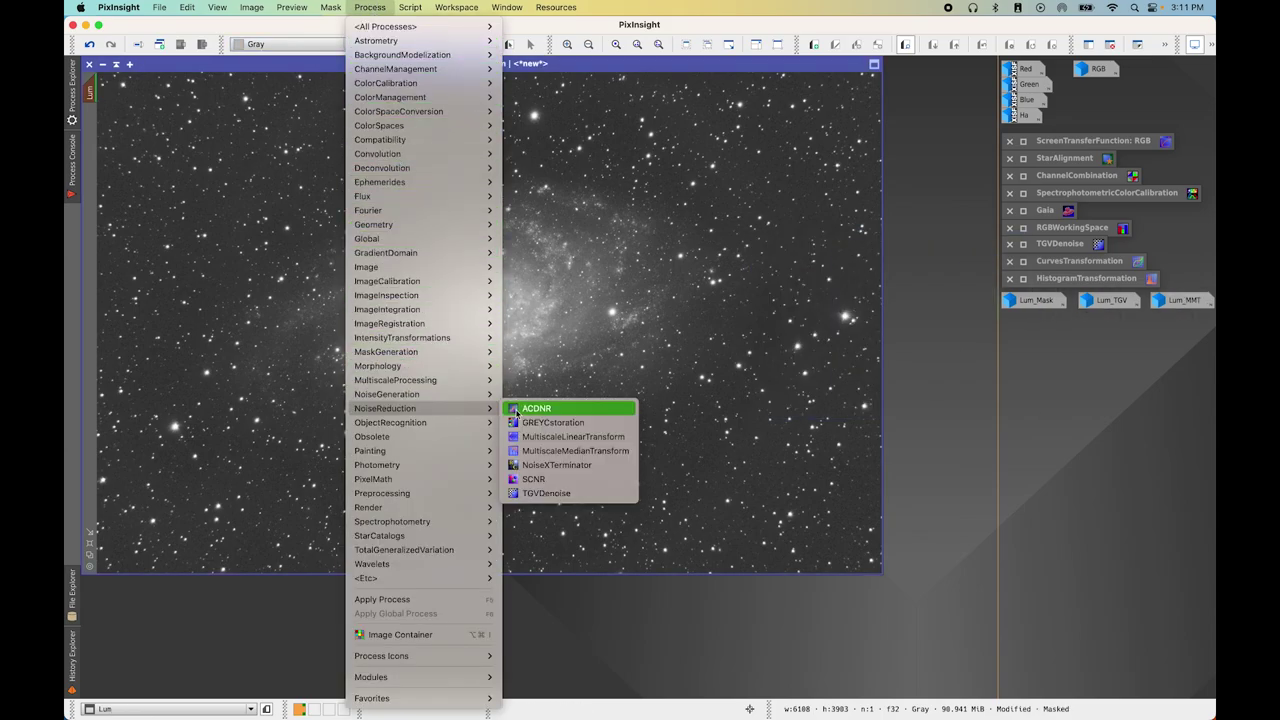
left_click(622, 457)
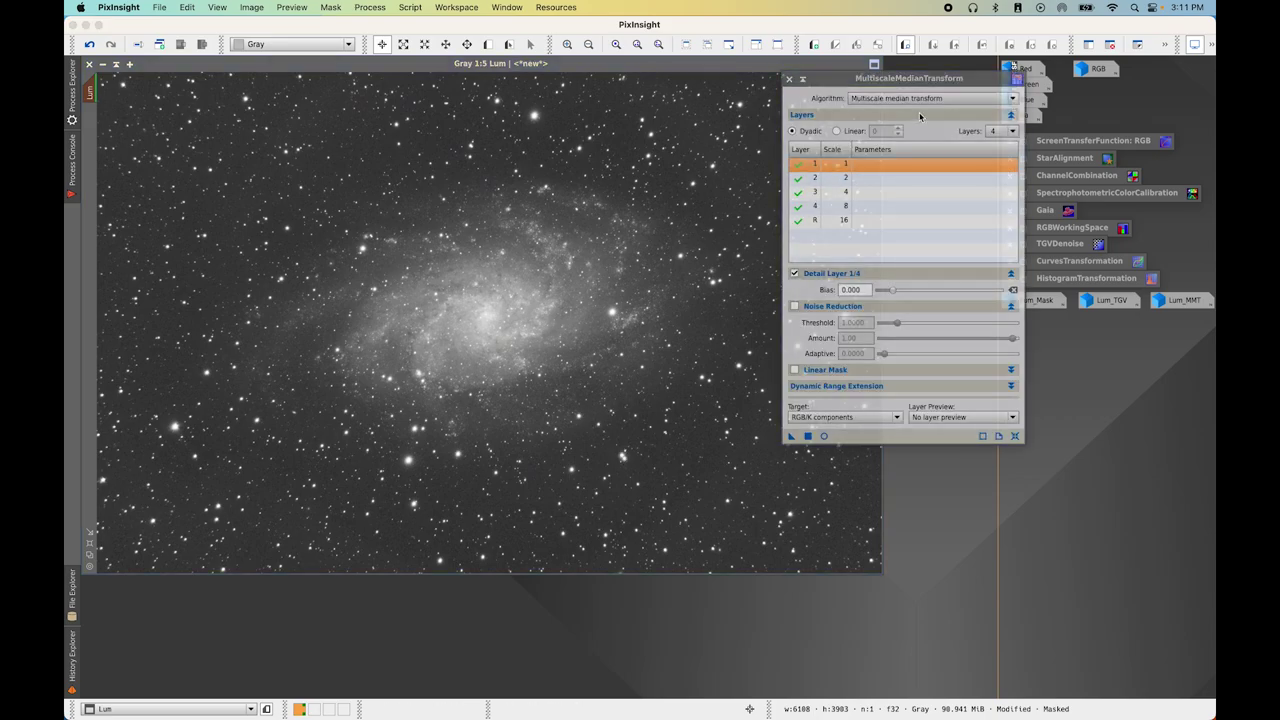
left_click_drag(904, 78, 1009, 66)
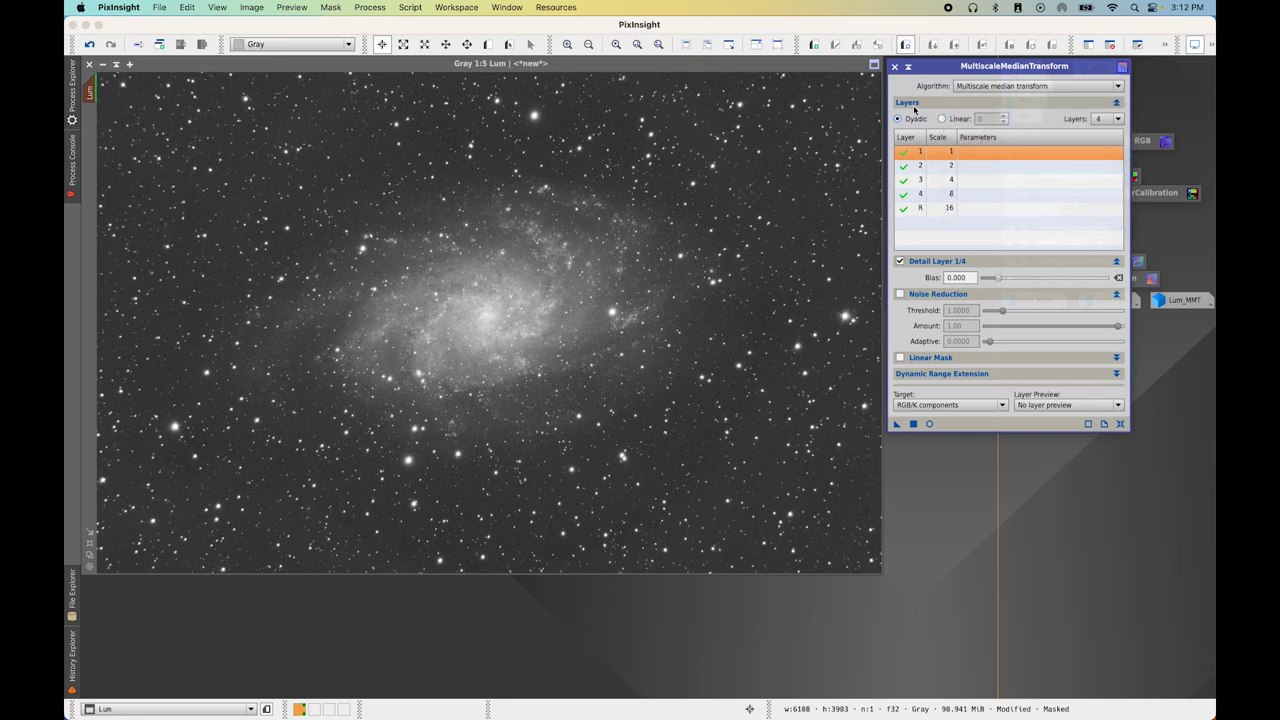
left_click(1102, 122)
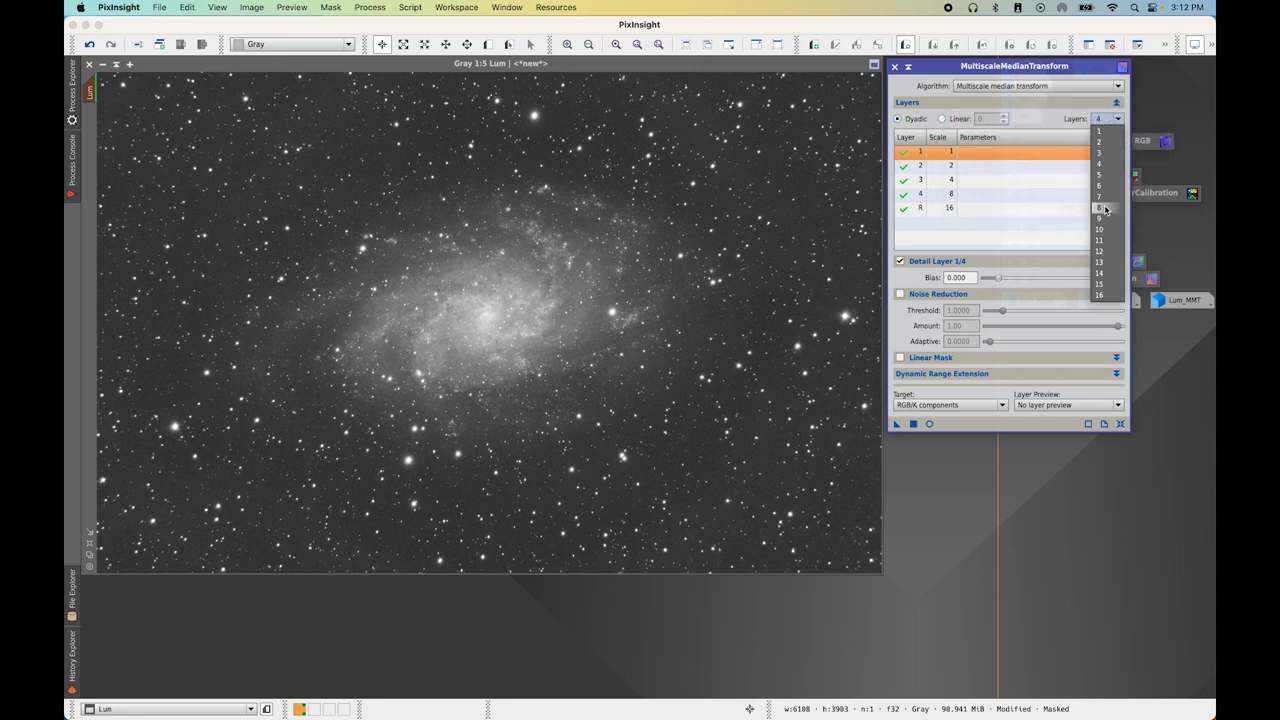
left_click(1105, 209)
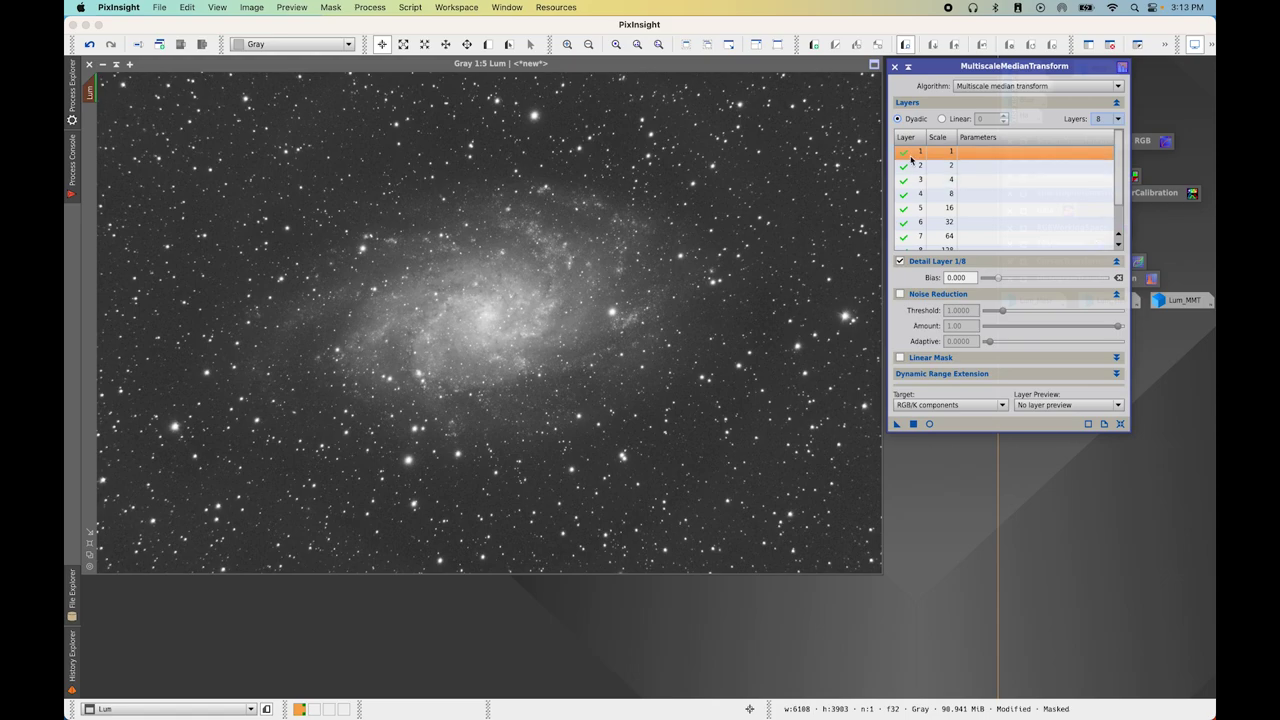
Enable noise reduction on layers 1 and 2 with a threshold of 10 for each
left_click(898, 297)
type("10")
key("Return")
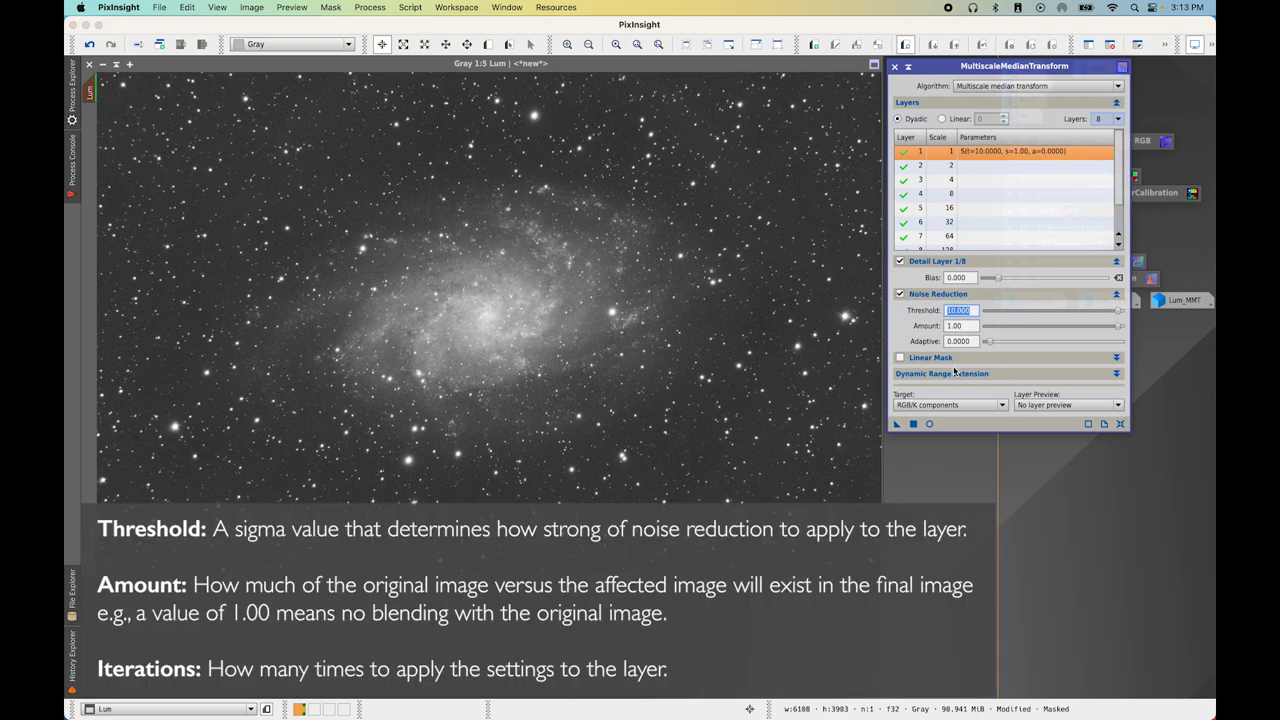
left_click(930, 165)
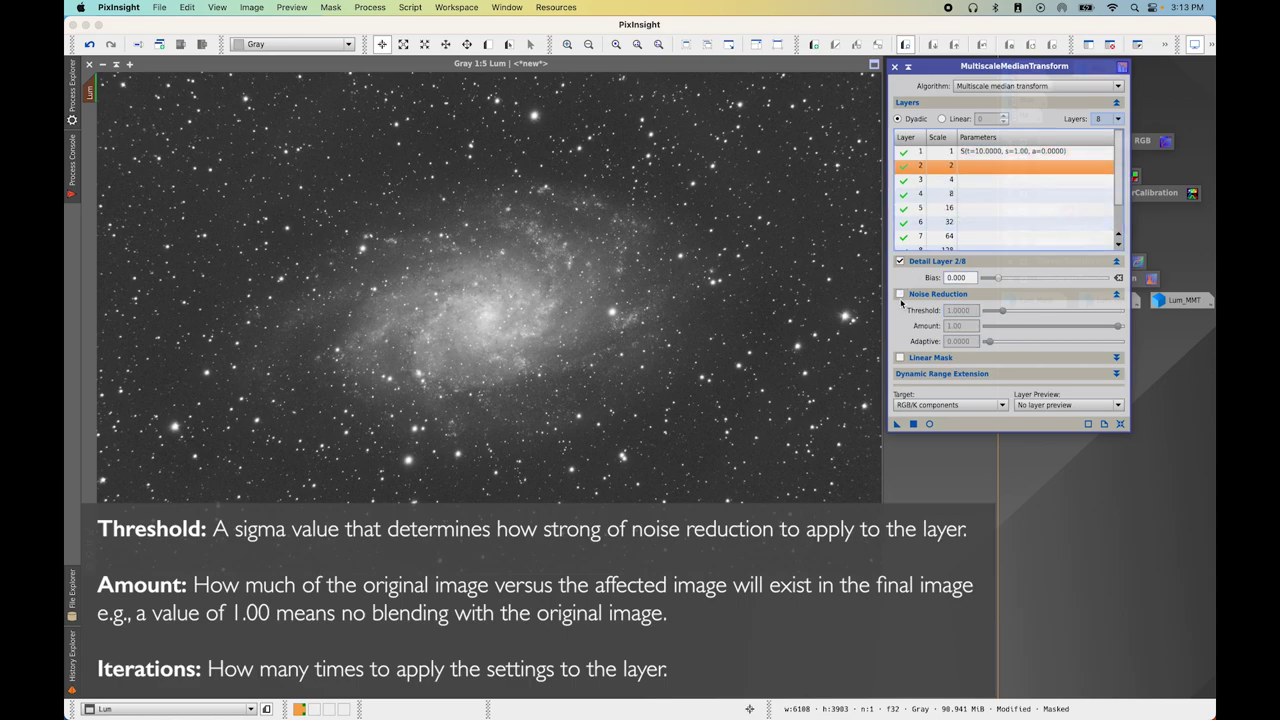
left_click(900, 294)
double_click(962, 310)
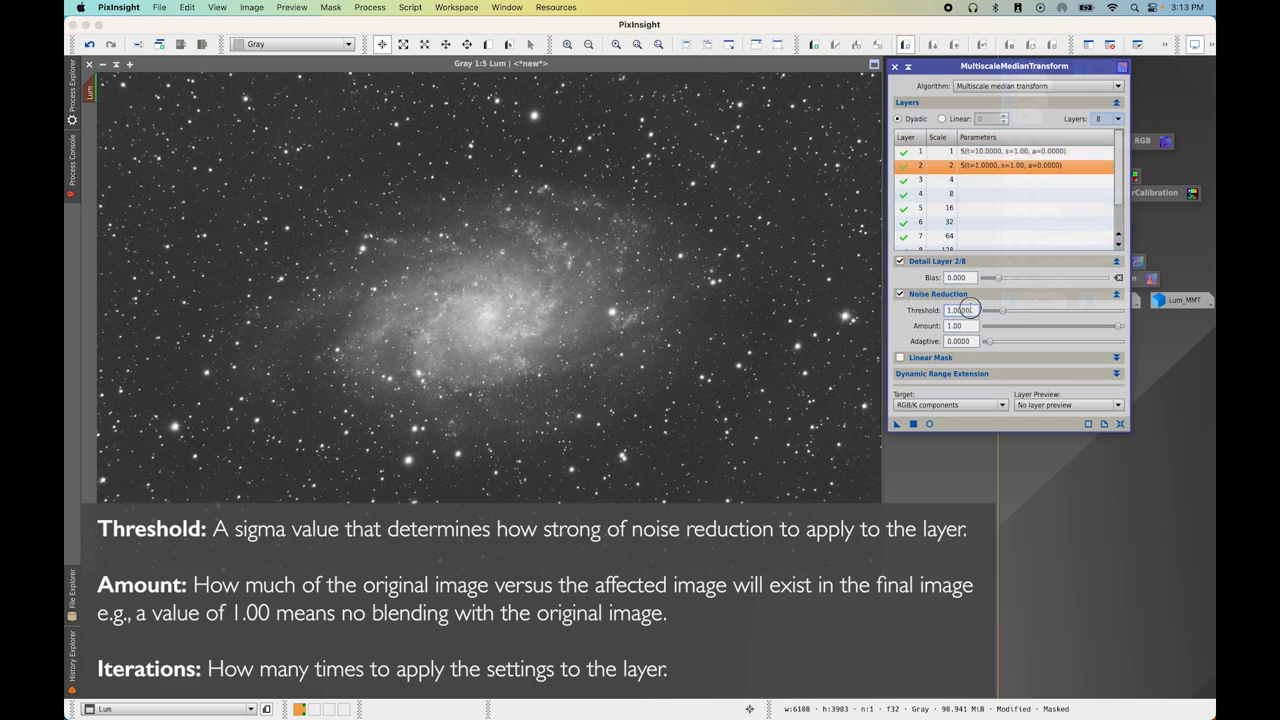
type("10")
left_click(982, 192)
Enable noise reduction on layer 3 with a threshold of 7 and on layer 4 with a threshold of 5
left_click(982, 182)
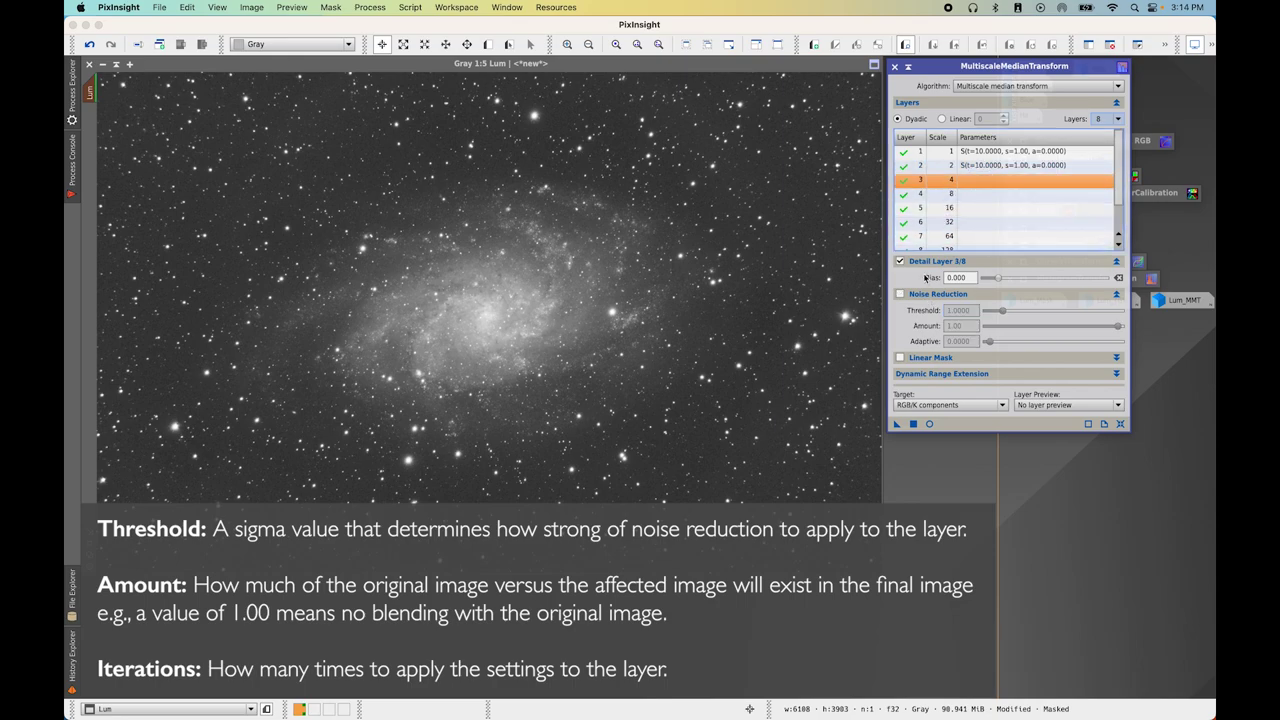
left_click(900, 294)
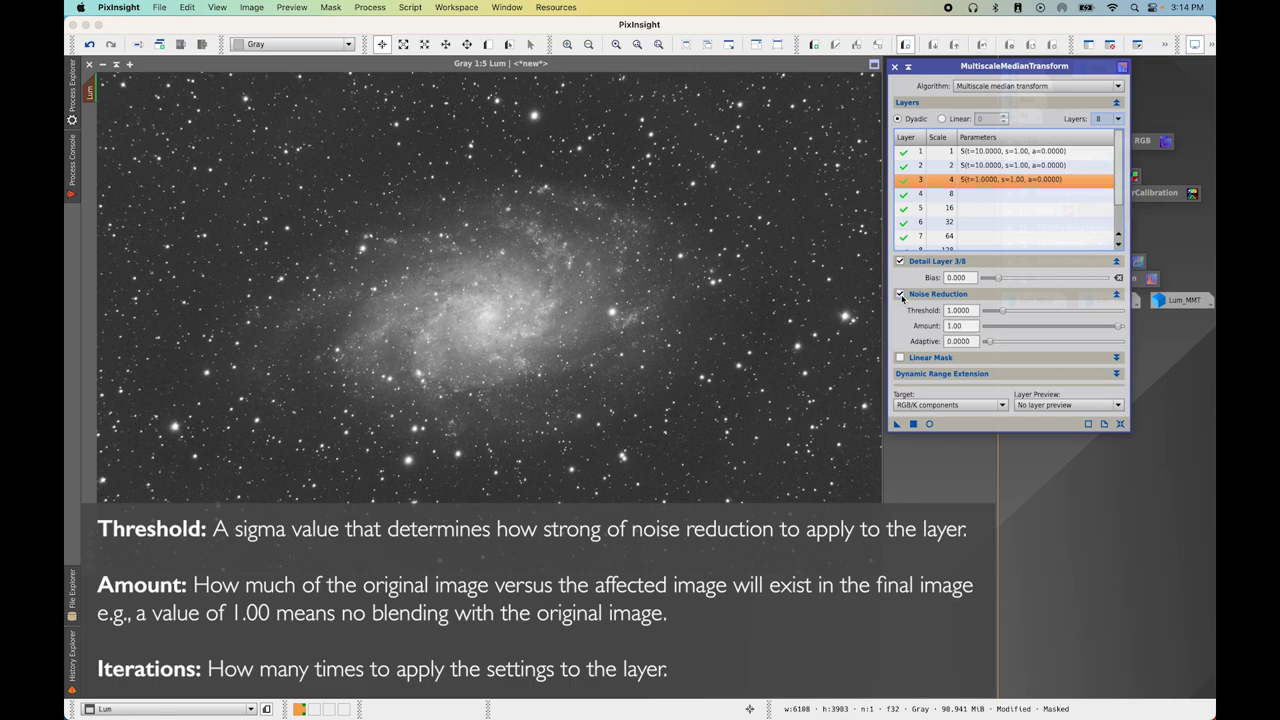
double_click(976, 310)
type("7")
left_click(973, 194)
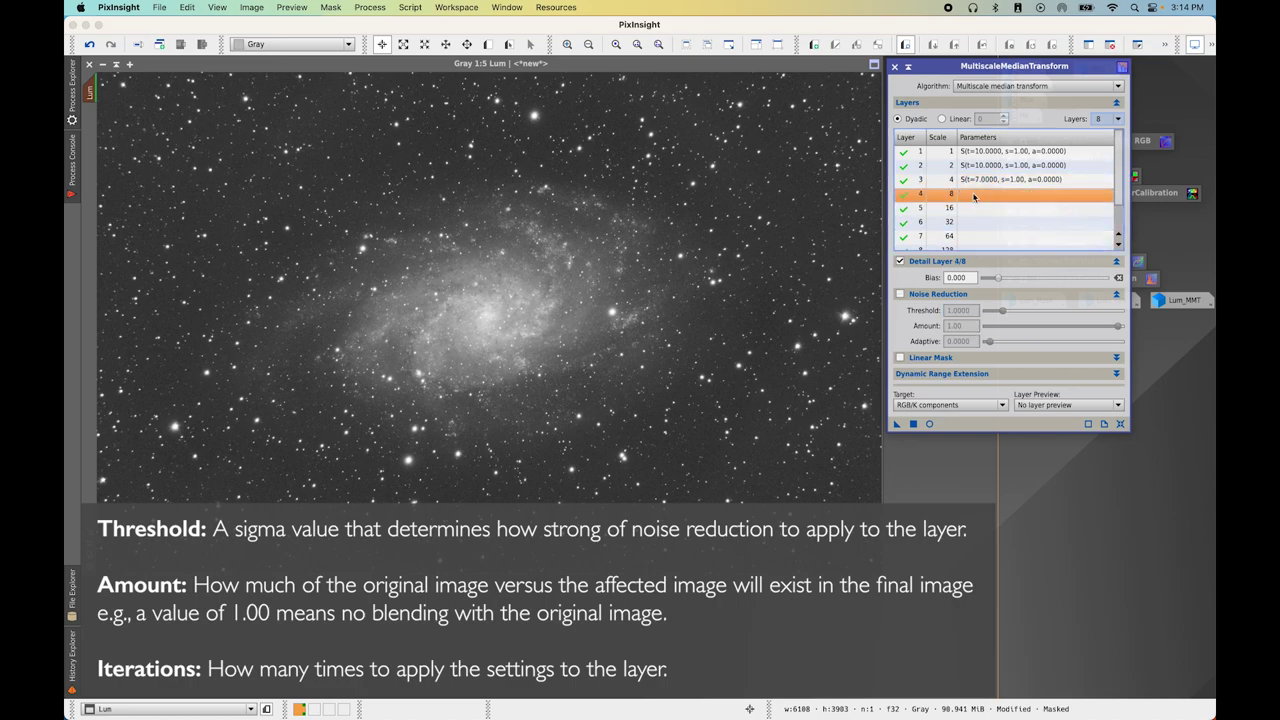
left_click(900, 294)
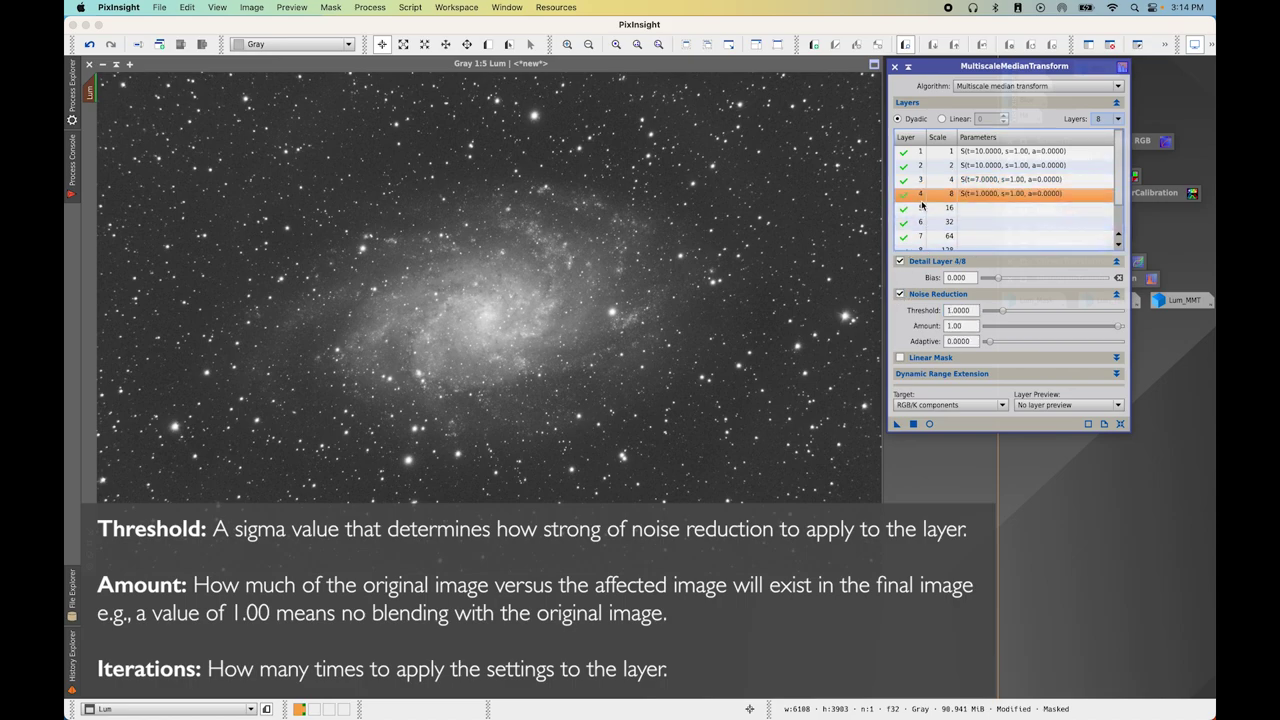
double_click(968, 310)
type("5")
Enable noise reduction on layer 5 with a threshold of 5 and on layer 6 with a threshold of 2.5
left_click(962, 207)
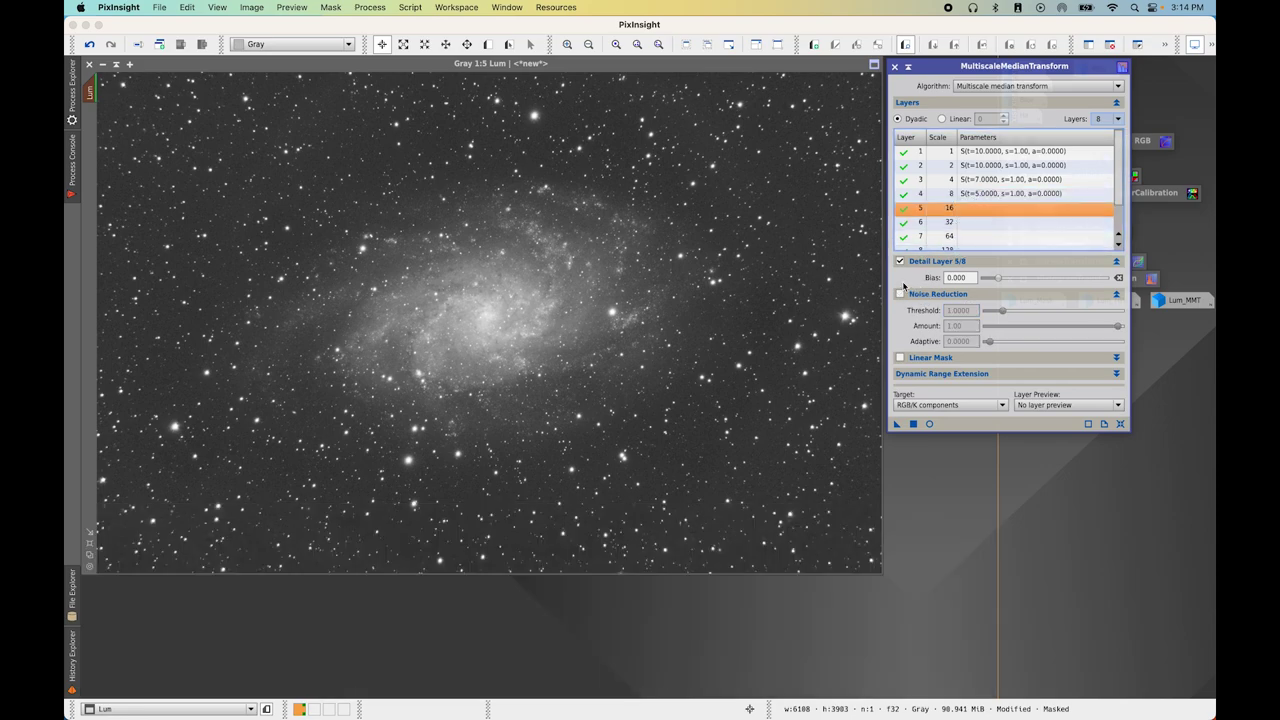
double_click(970, 311)
type("5")
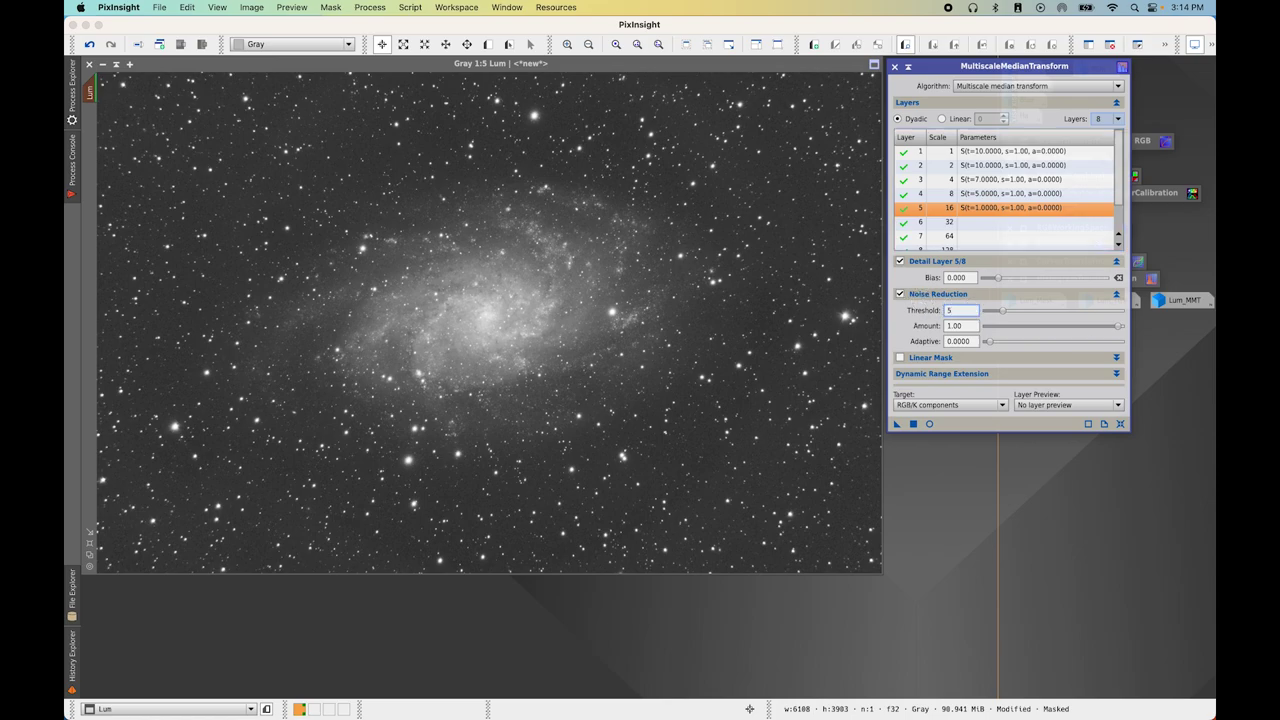
left_click(932, 222)
left_click(900, 294)
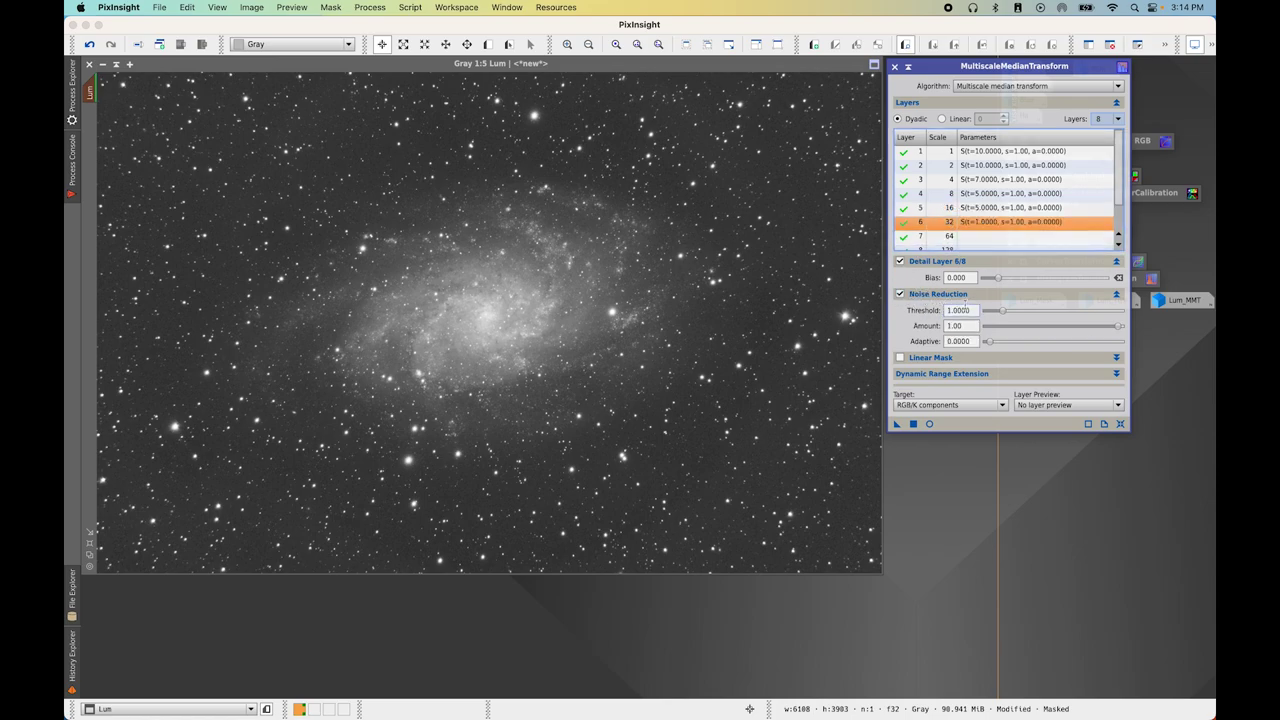
double_click(965, 311)
type("2.5")
left_click(1003, 237)
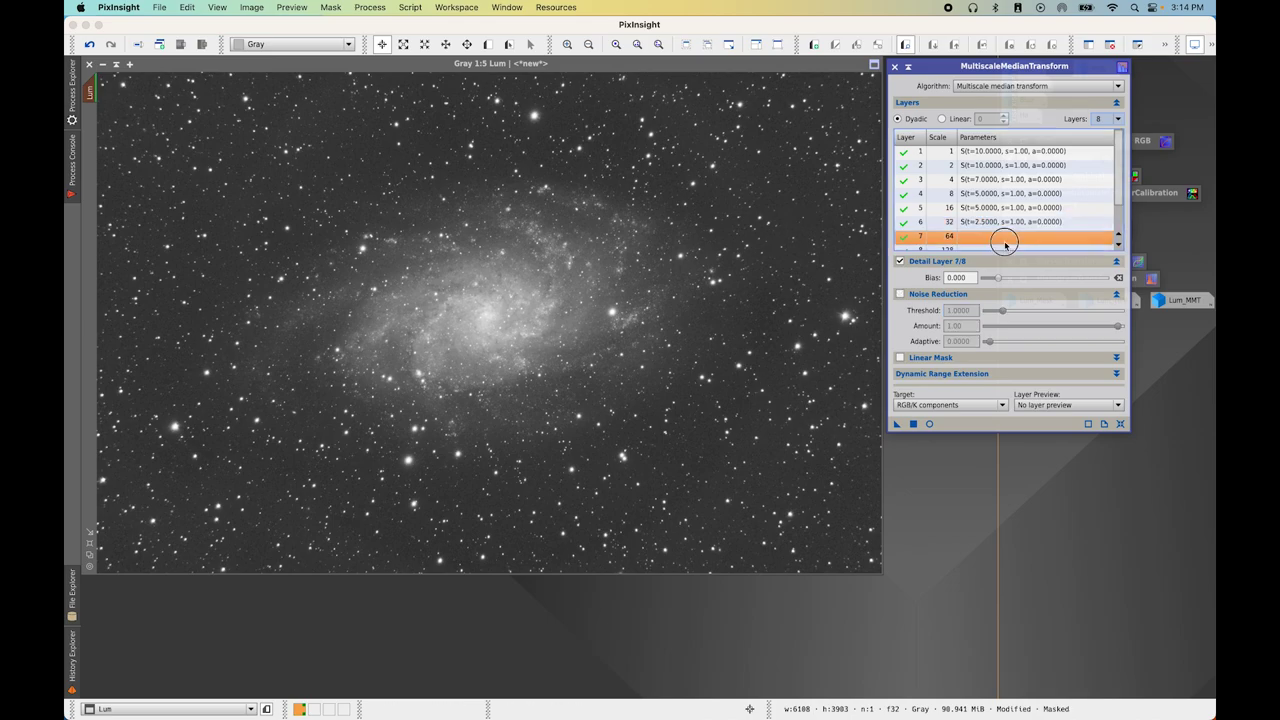
Enable noise reduction on layers 7 and 8 with a threshold of 2 for each
left_click(900, 294)
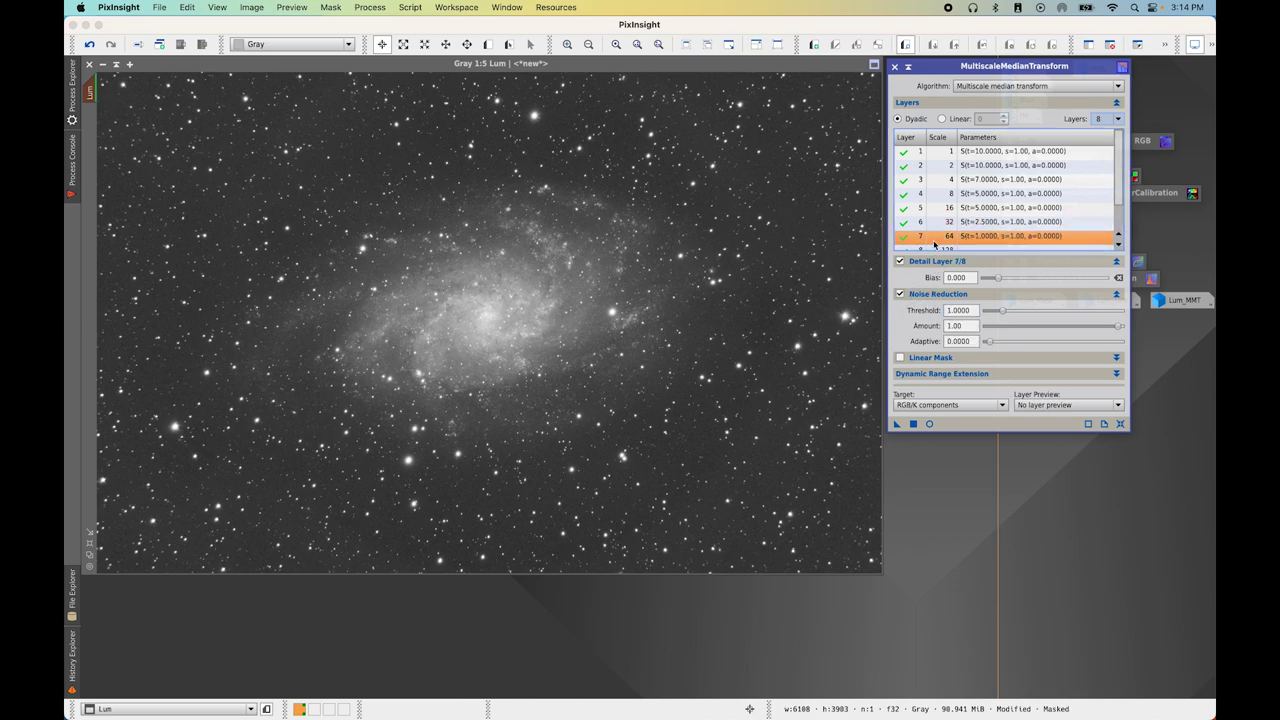
double_click(958, 310)
type("2")
scroll(1109, 206, "down", 1)
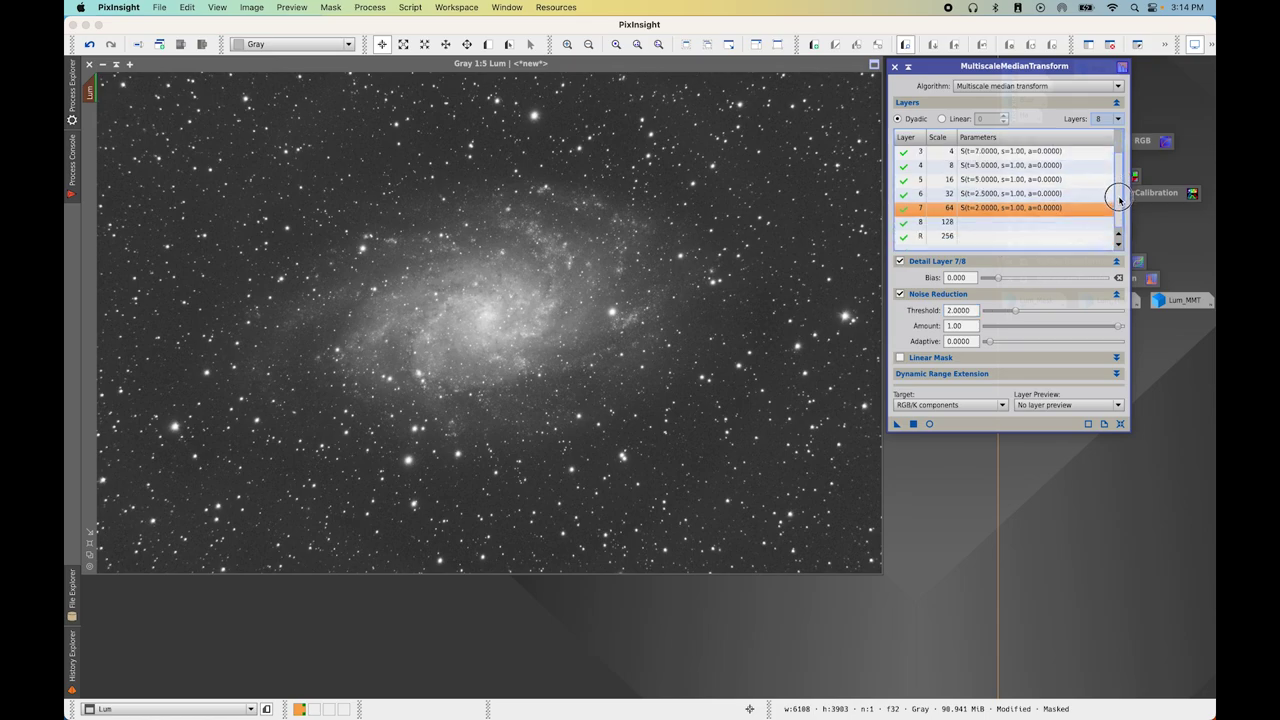
left_click(1043, 222)
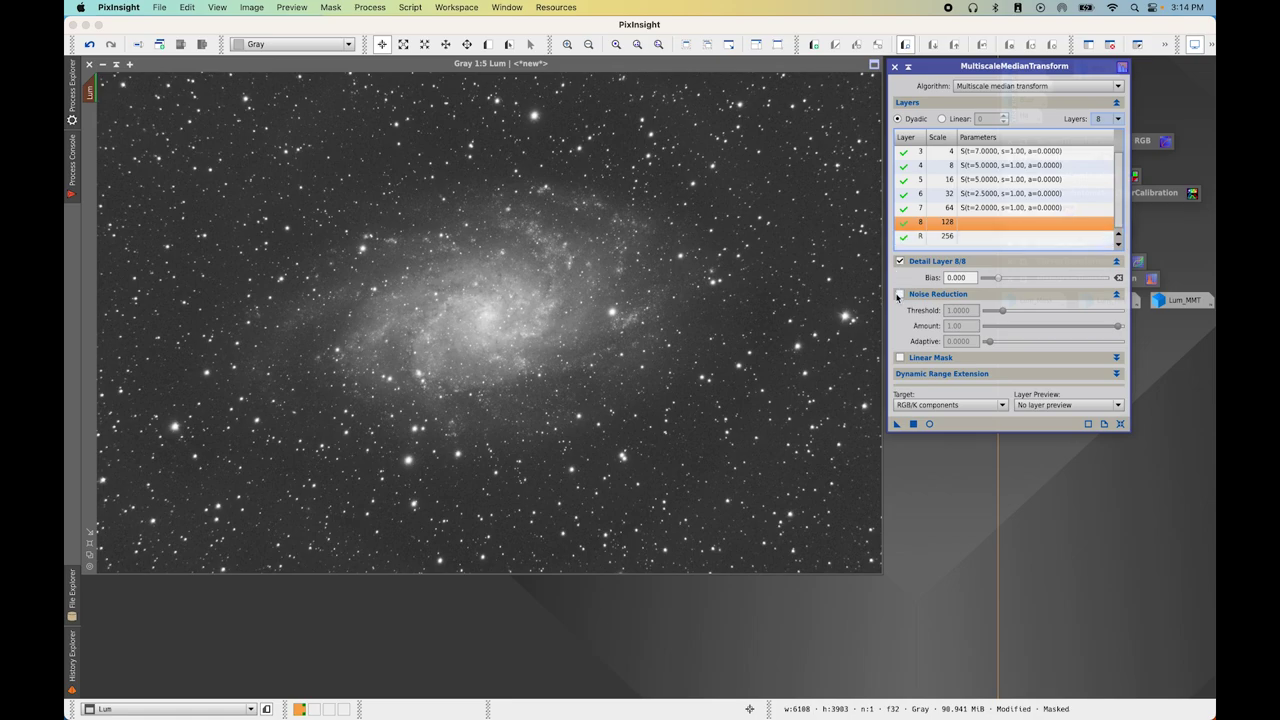
left_click(899, 294)
double_click(958, 311)
type("2")
key("Return")
scroll(1006, 166, "up", 2)
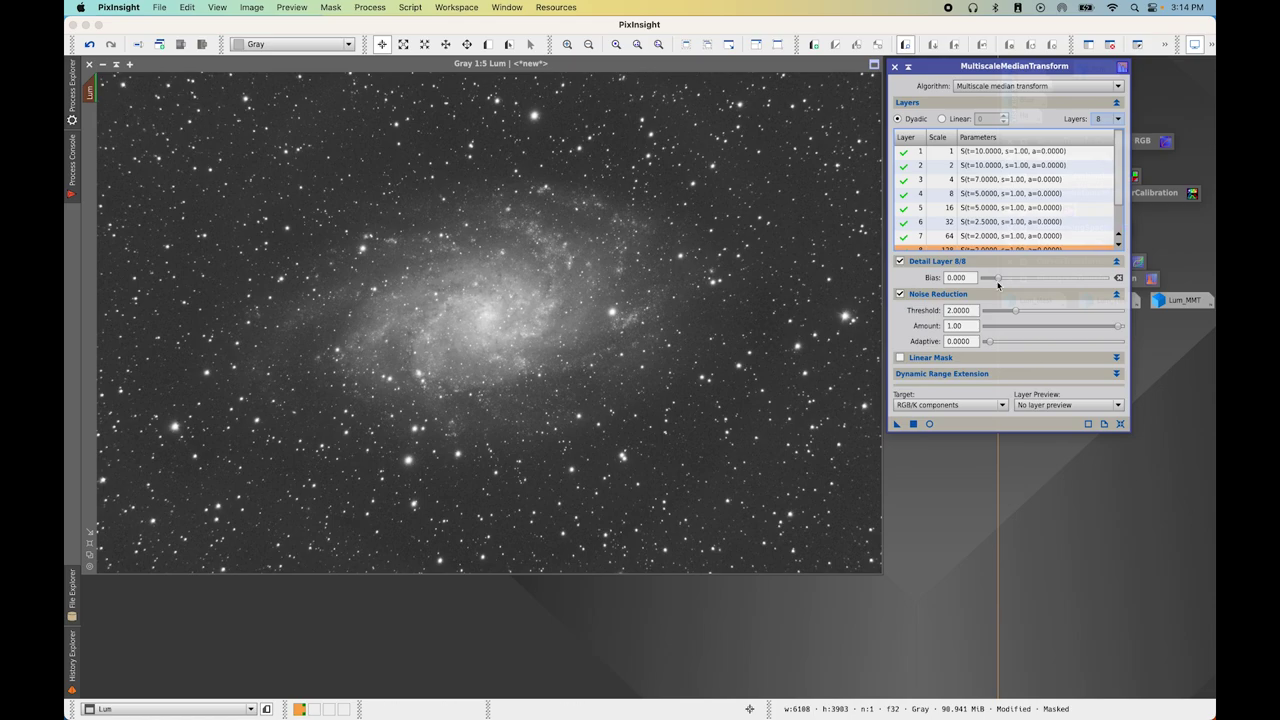
Set the MultiscaleMedianTransform target to Luminance (CIE Y)
mouse_move(998, 285)
left_click(967, 410)
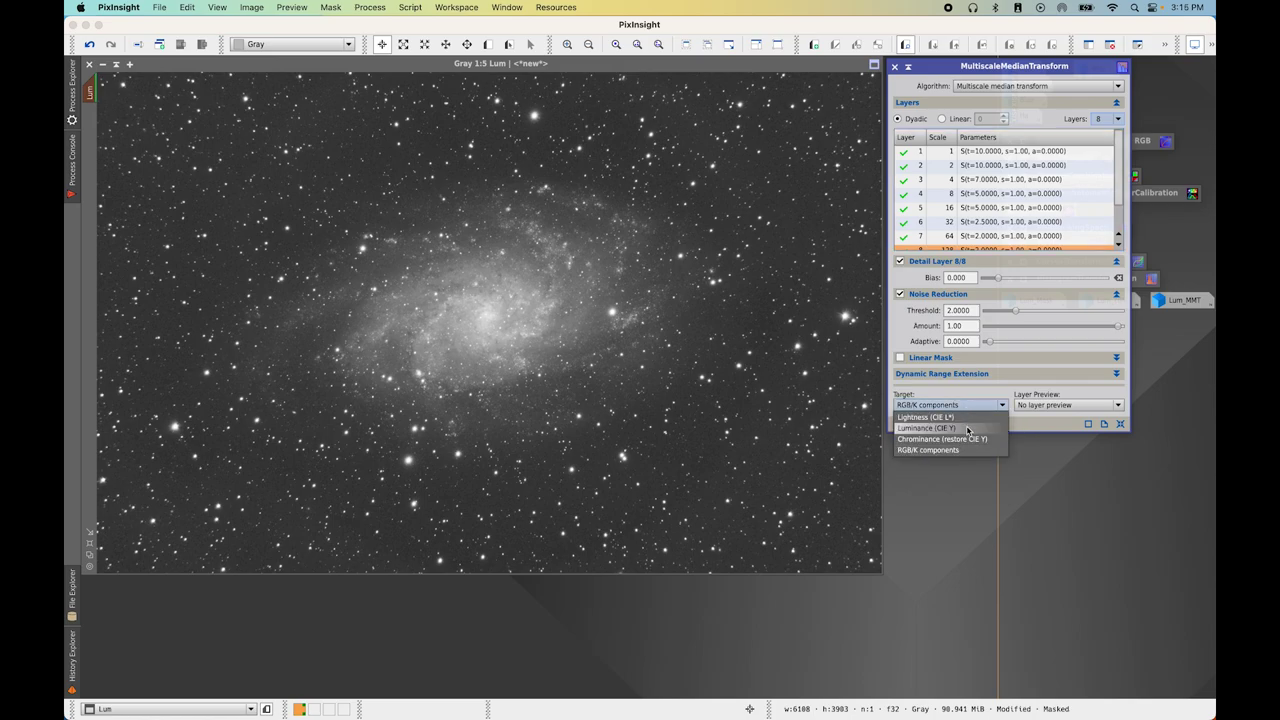
left_click(967, 428)
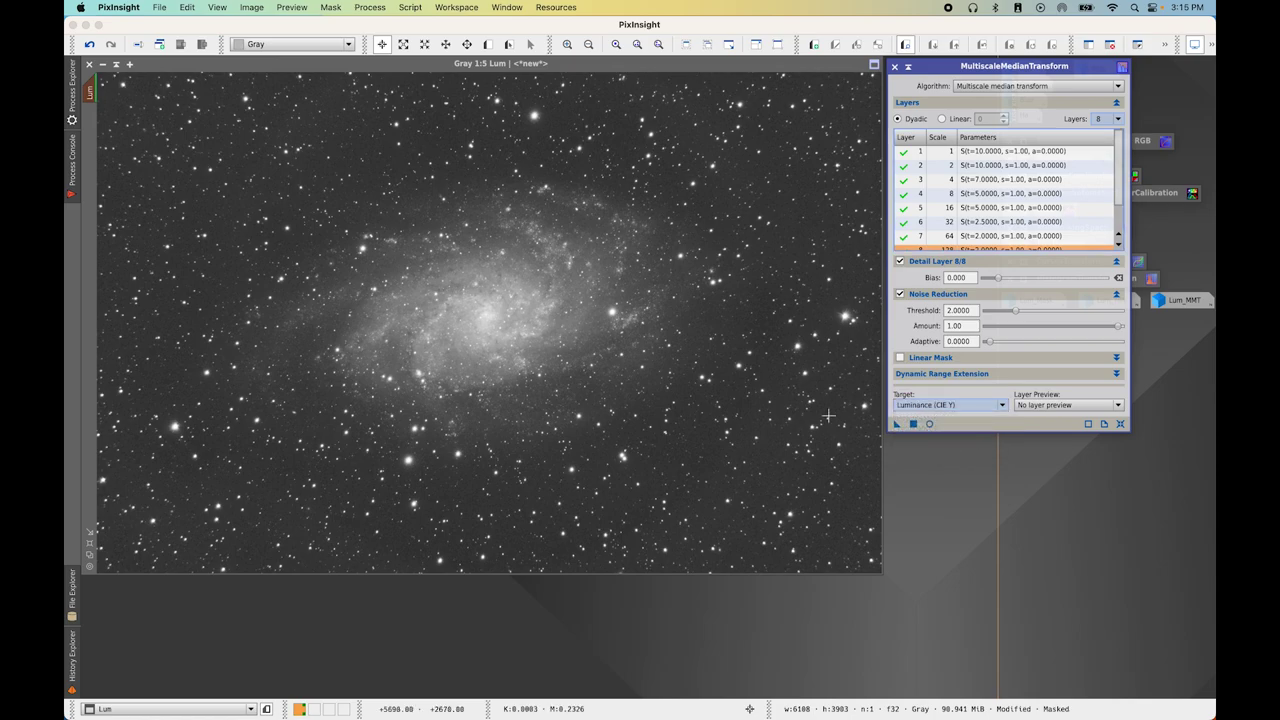
Create a preview of about 840 × 915 pixels over the galaxy's upper edge in Lum and test MultiscaleMedianTransform on it in an enlarged window
left_click(474, 44)
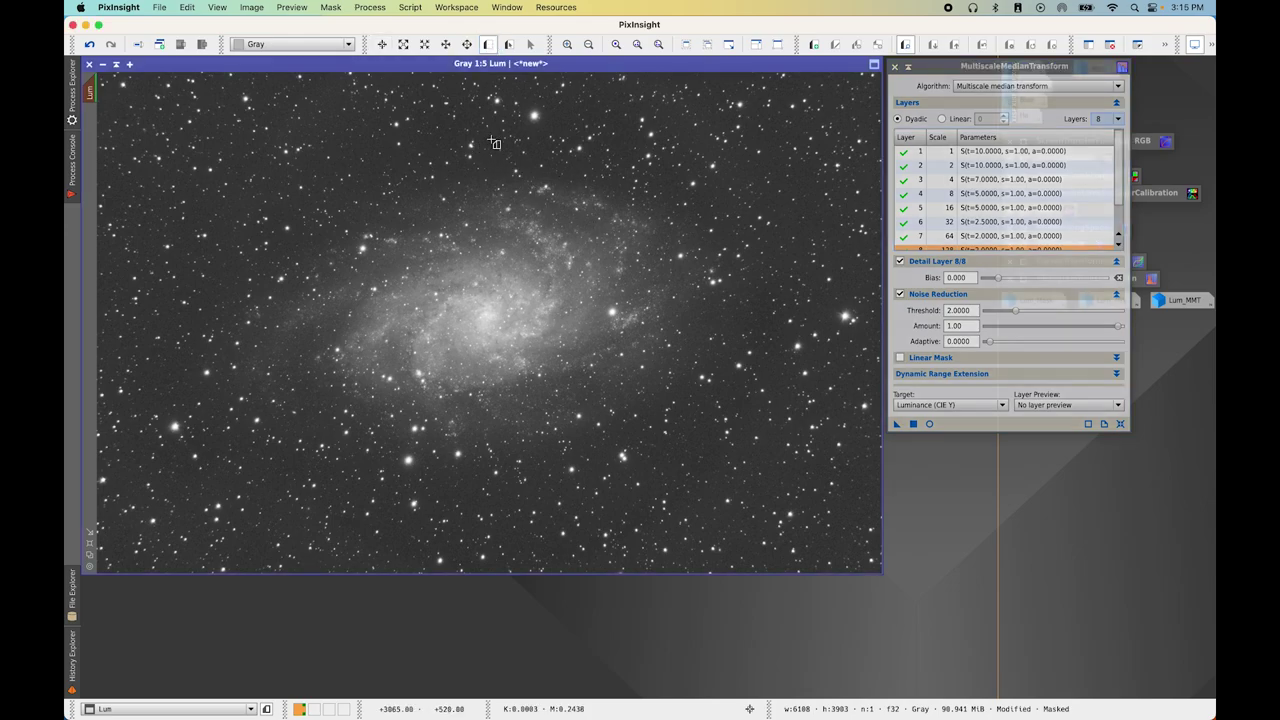
left_click_drag(456, 124, 563, 240)
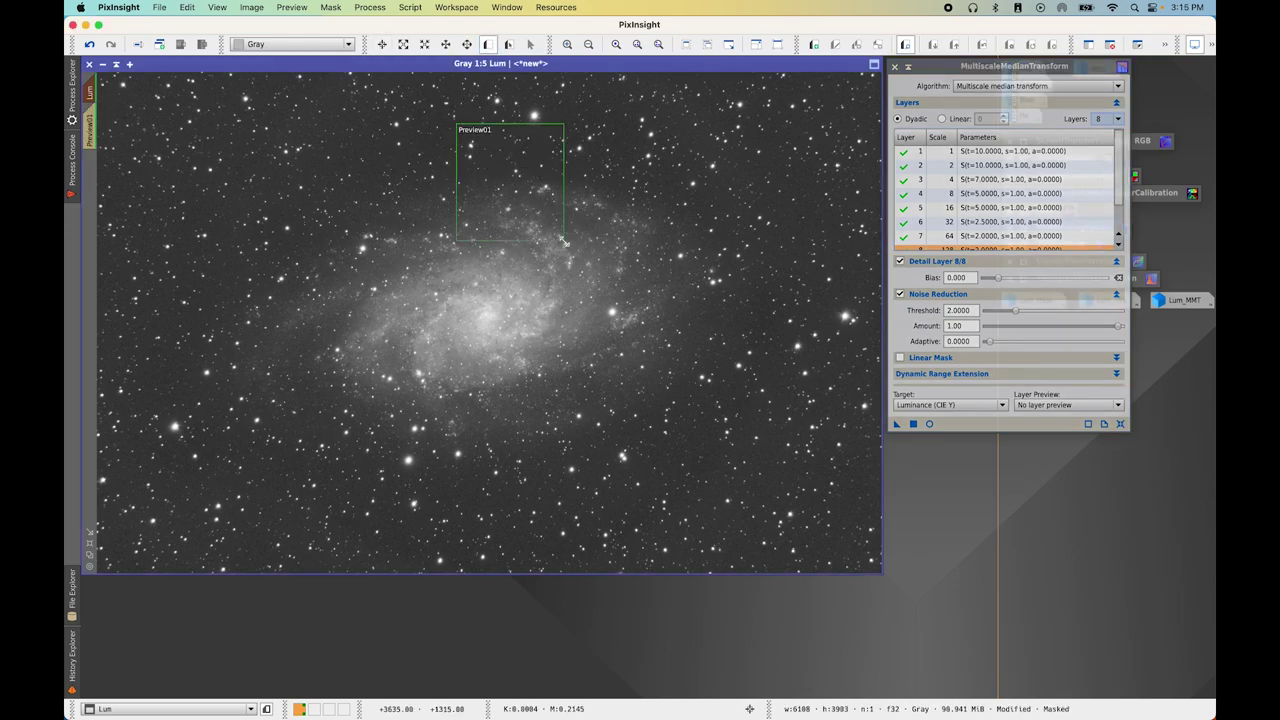
left_click(88, 125)
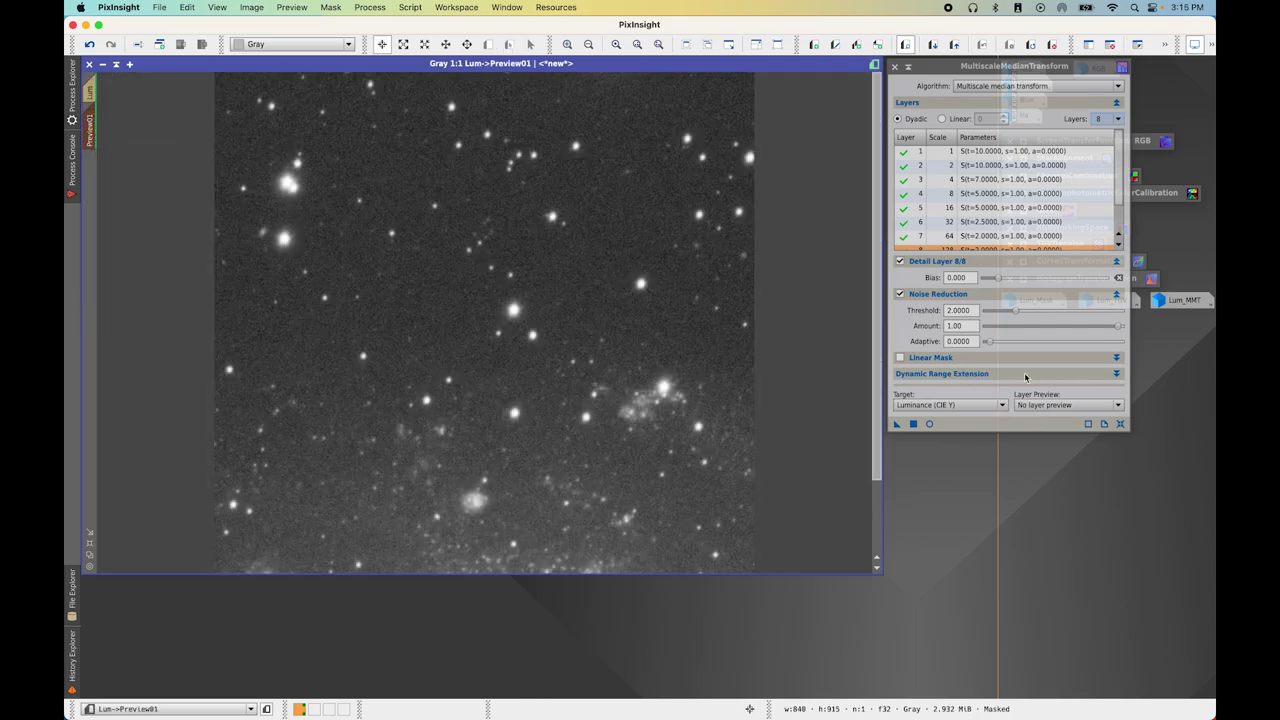
left_click_drag(896, 424, 640, 358)
left_click_drag(883, 573, 966, 668)
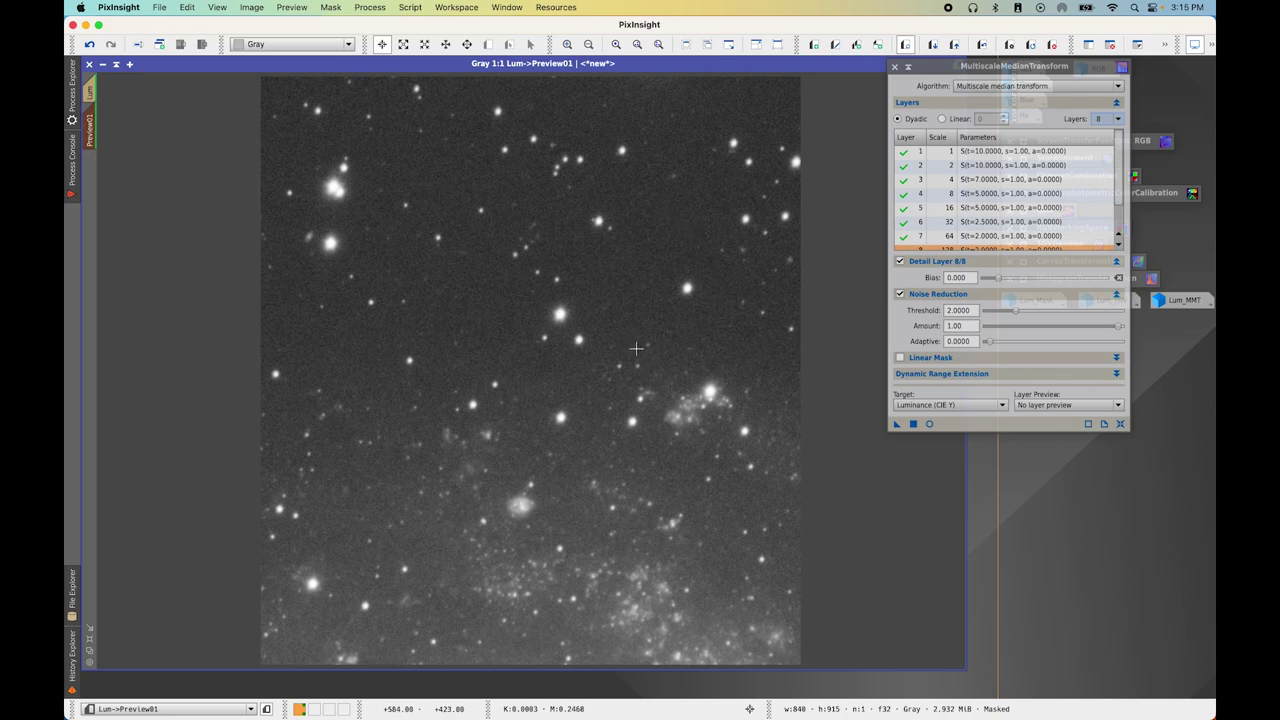
Apply MultiscaleMedianTransform to the full Lum image and park the iconized process below the other process icons
mouse_move(96, 93)
left_click(99, 92)
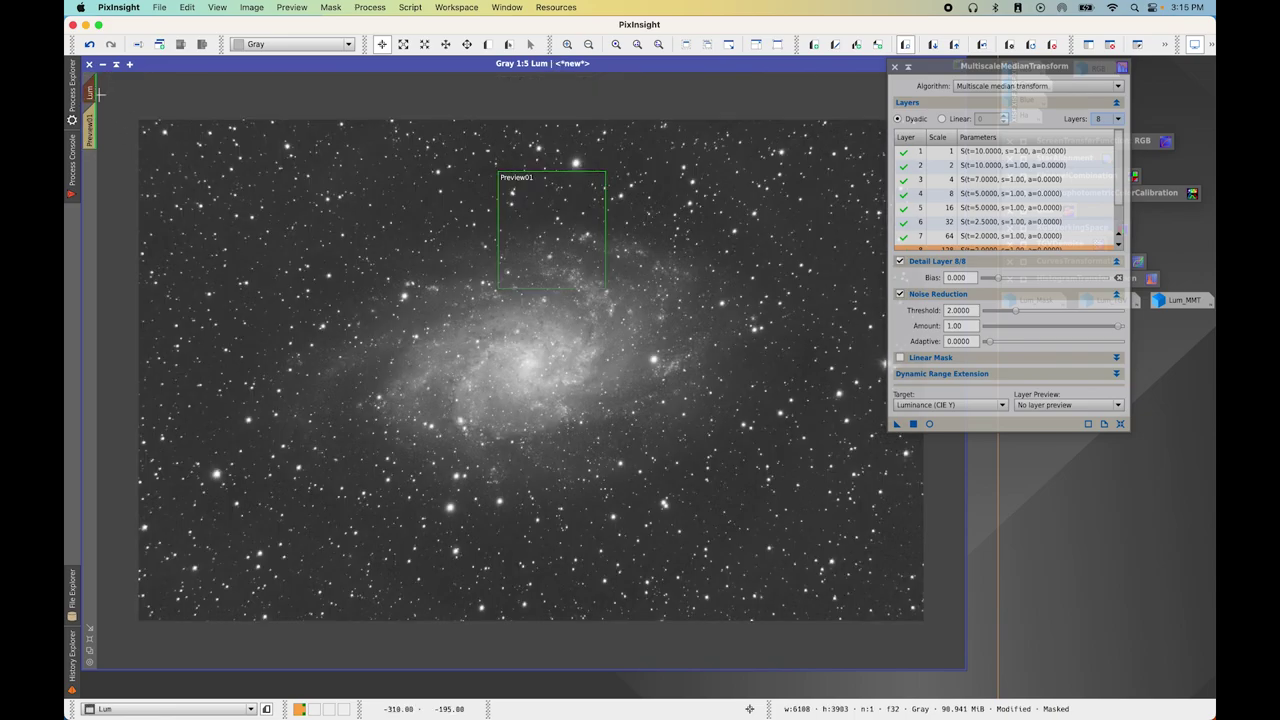
left_click_drag(897, 424, 547, 455)
left_click(907, 67)
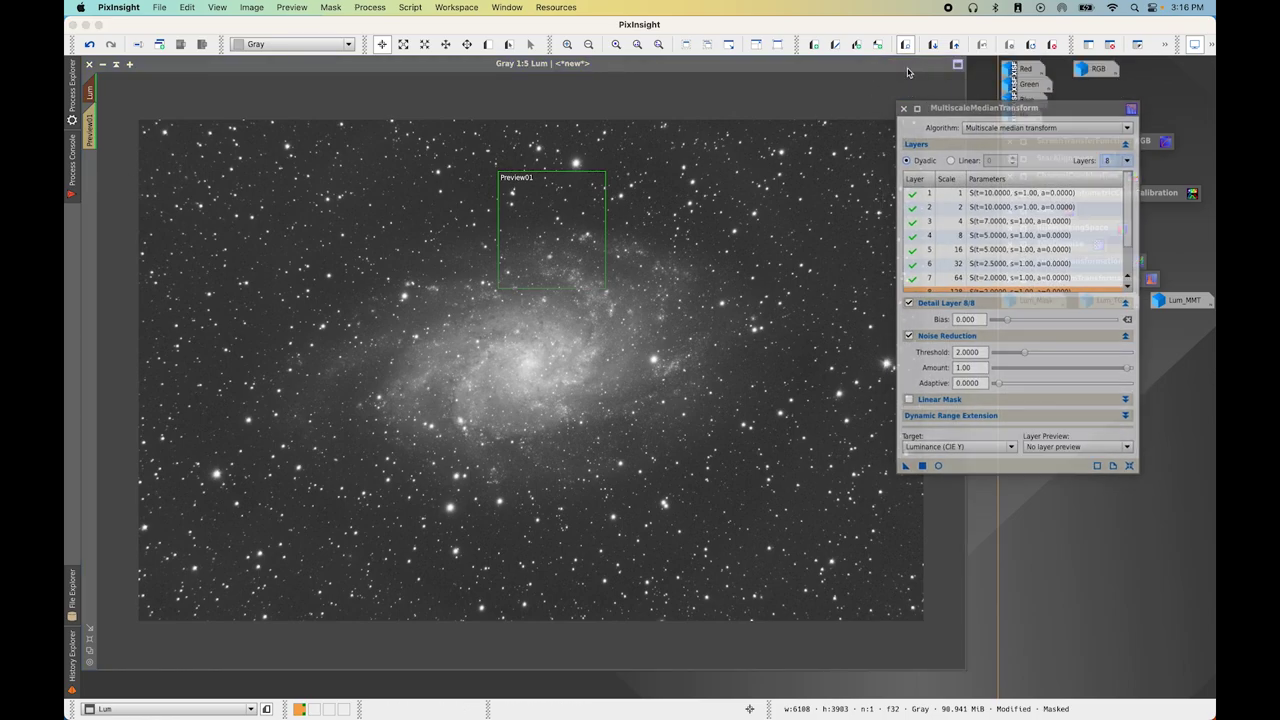
left_click_drag(1056, 255, 1070, 334)
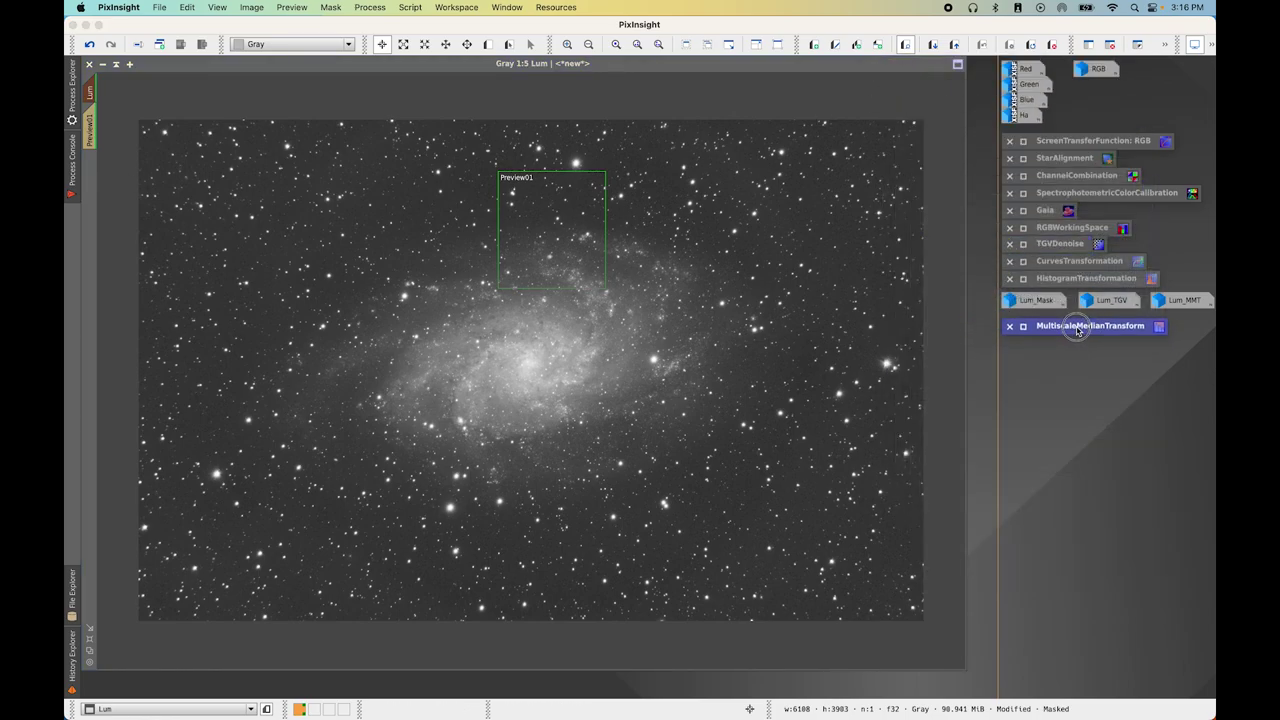
Delete the preview from the Lum image and remove its mask
right_click(92, 123)
left_click(142, 243)
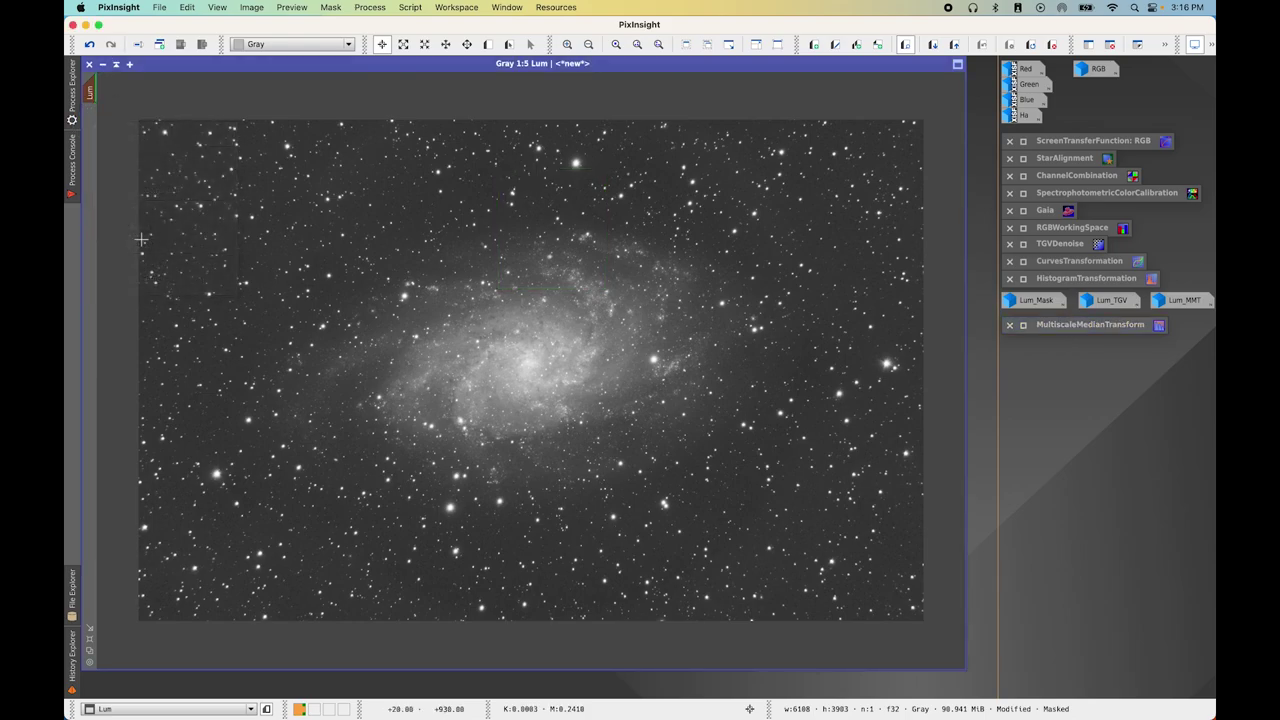
left_click(331, 7)
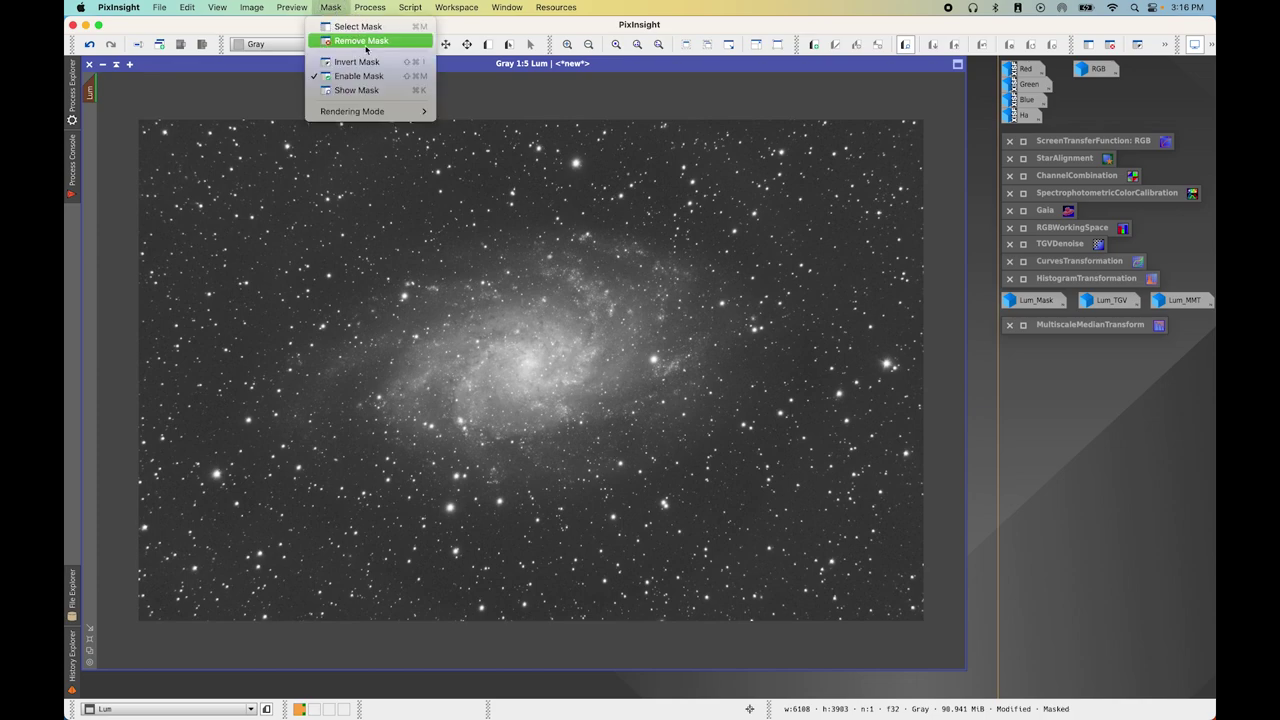
left_click(361, 41)
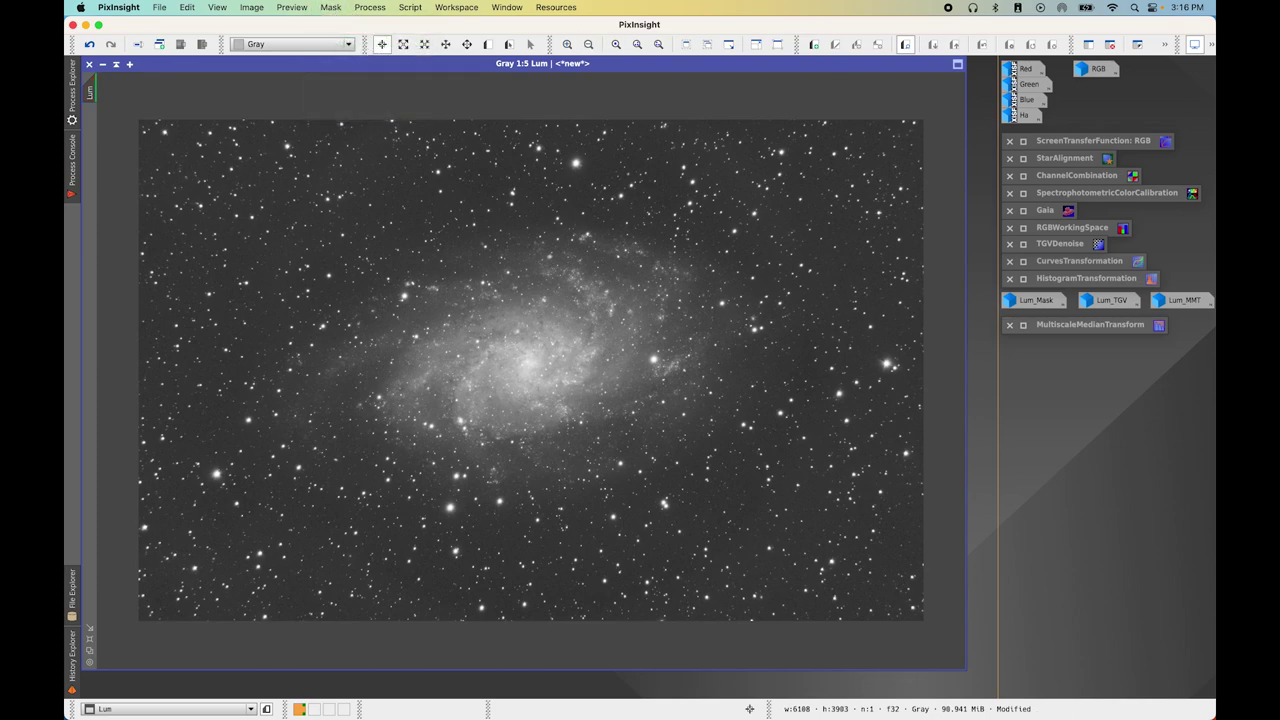
Close Lum_Mask, Lum_TGV and Lum_MMT without saving and move the iconized MultiscaleMedianTransform up under HistogramTransformation
right_click(1042, 307)
left_click(1046, 392)
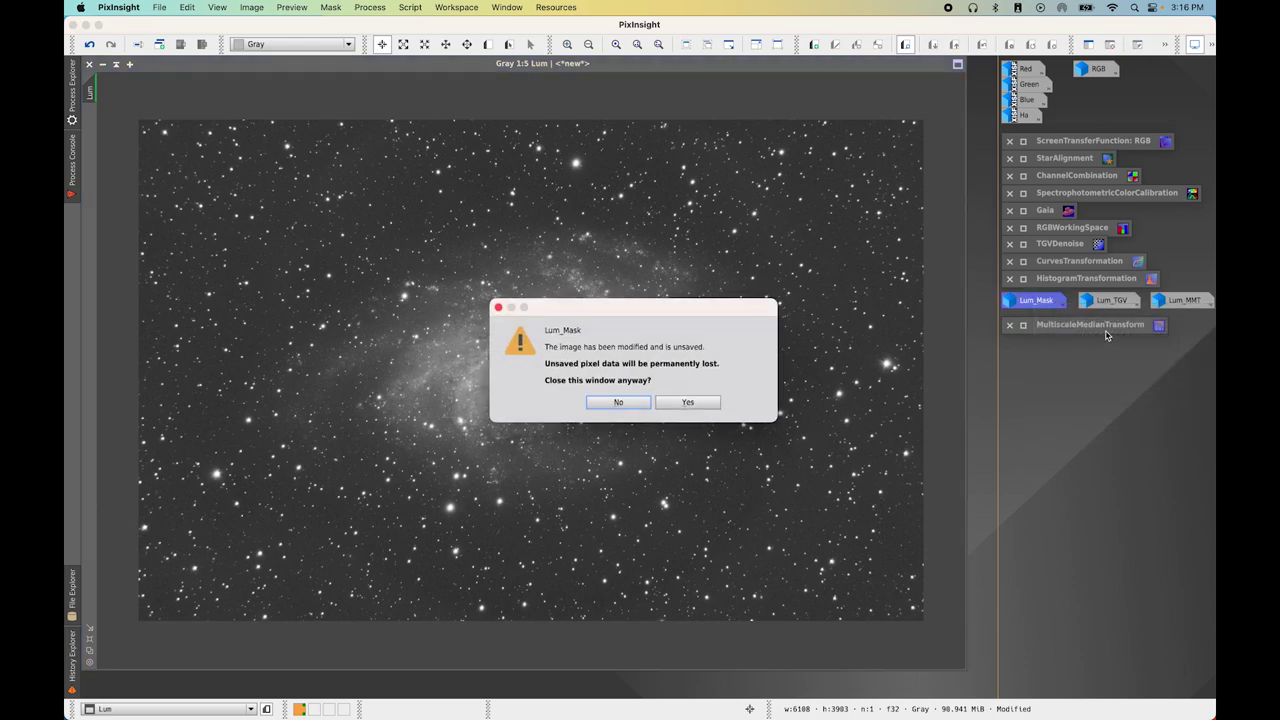
left_click(694, 404)
right_click(1032, 294)
left_click(975, 299)
right_click(1086, 305)
left_click(1100, 390)
left_click(686, 402)
left_click(662, 402)
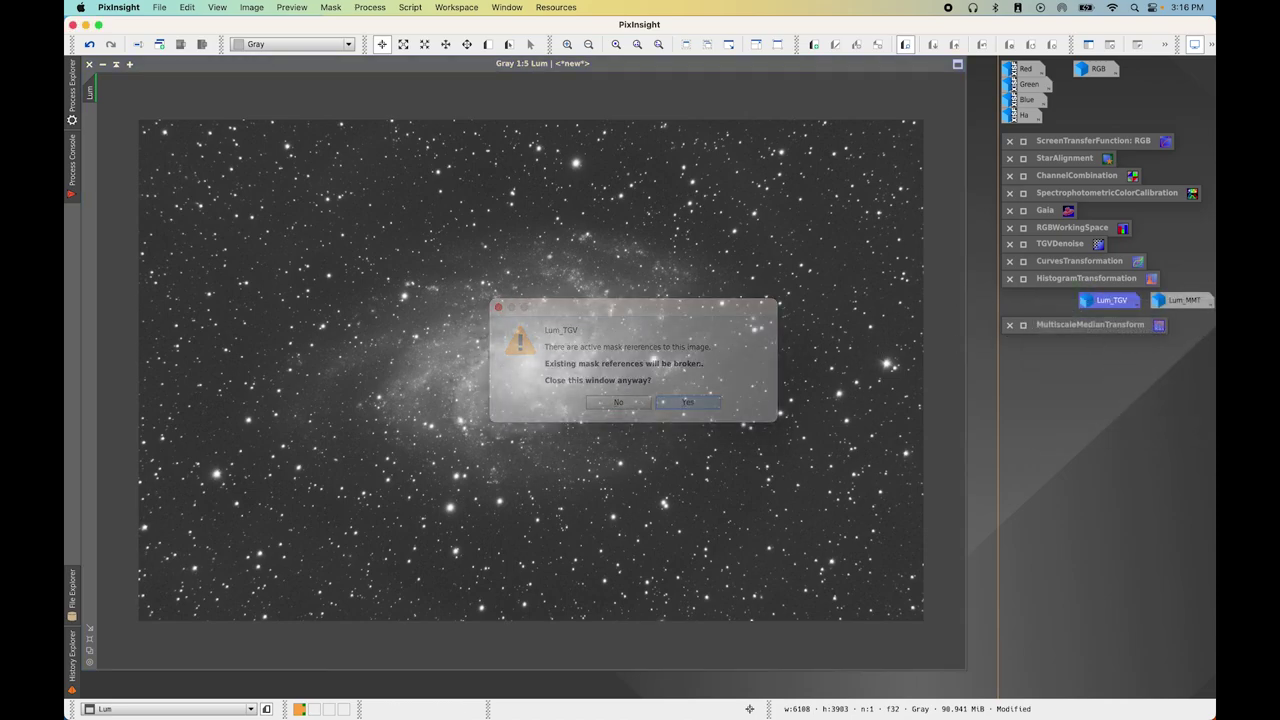
right_click(1189, 304)
left_click(1100, 389)
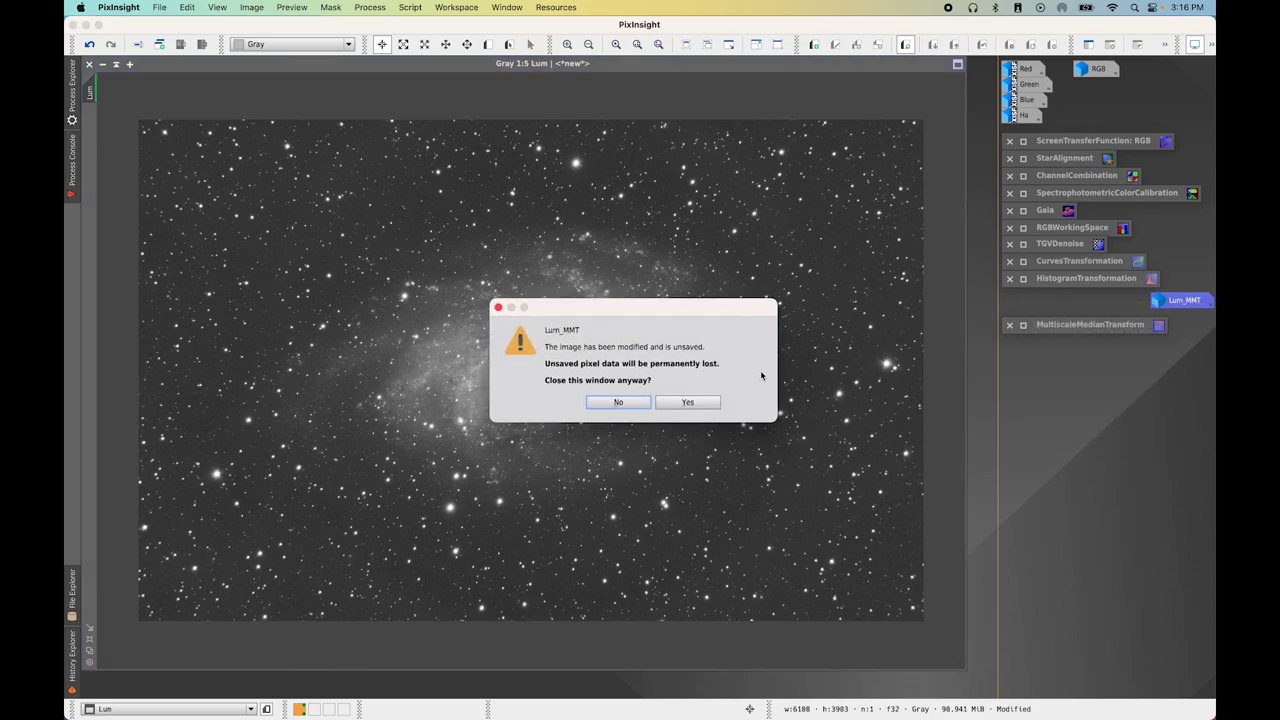
left_click(687, 402)
left_click(687, 402)
left_click_drag(1100, 325, 1103, 297)
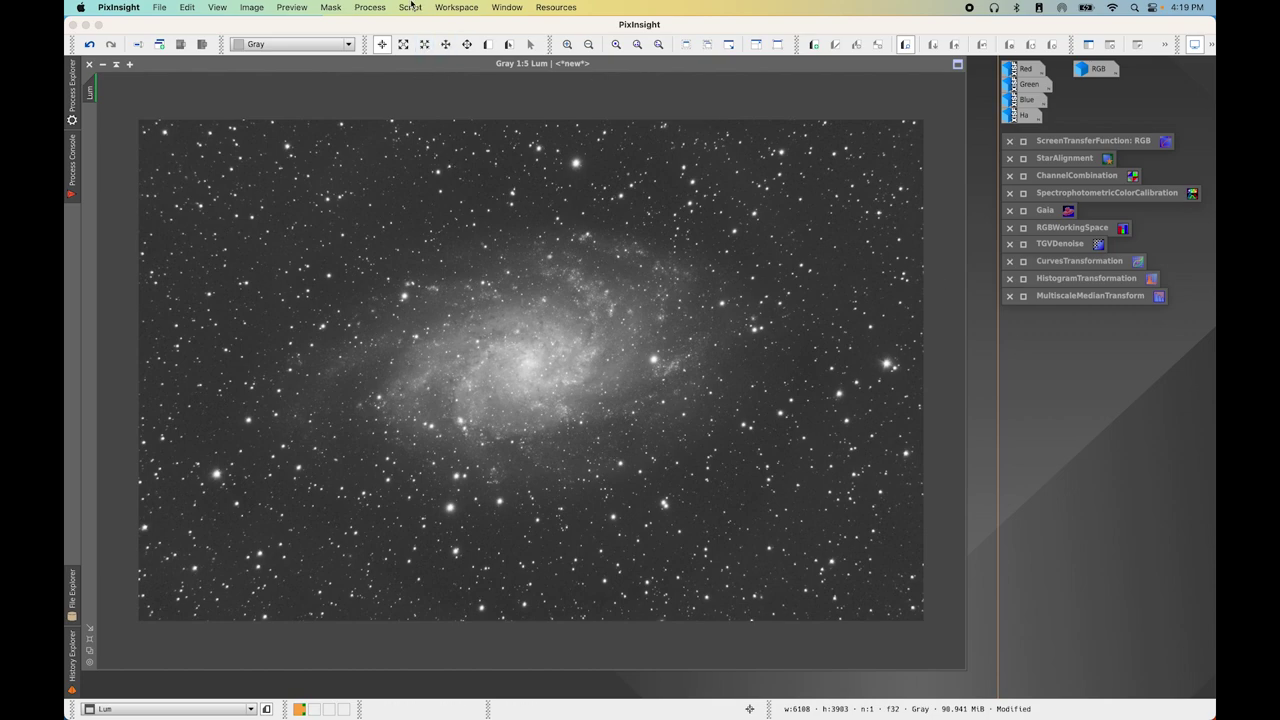
Open the Deconvolution process and collapse it to an icon in the workspace
left_click(372, 7)
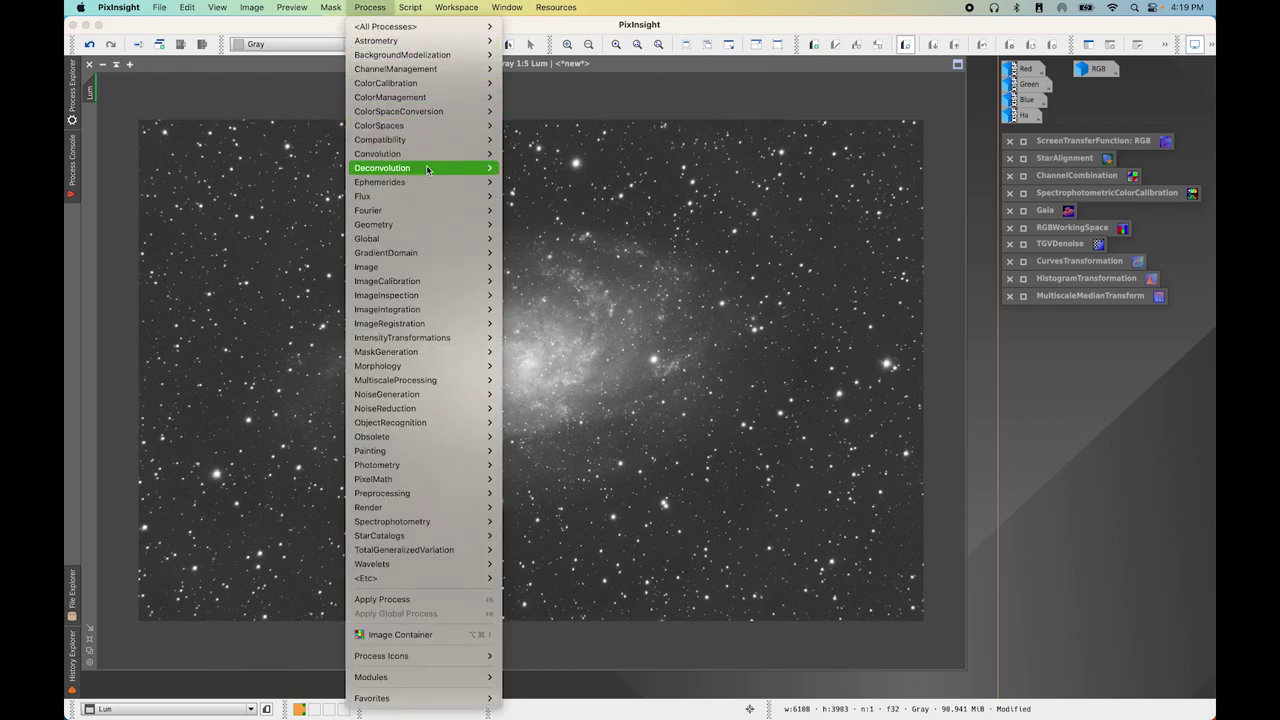
mouse_move(435, 168)
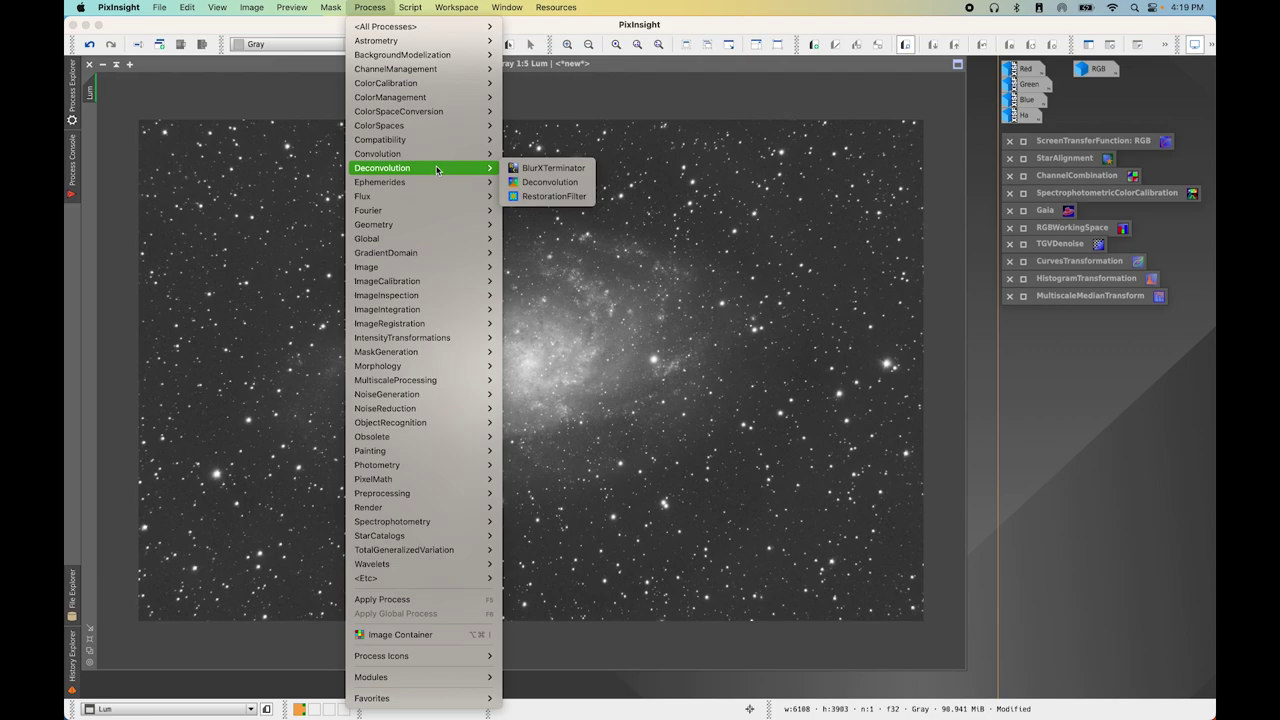
left_click(590, 184)
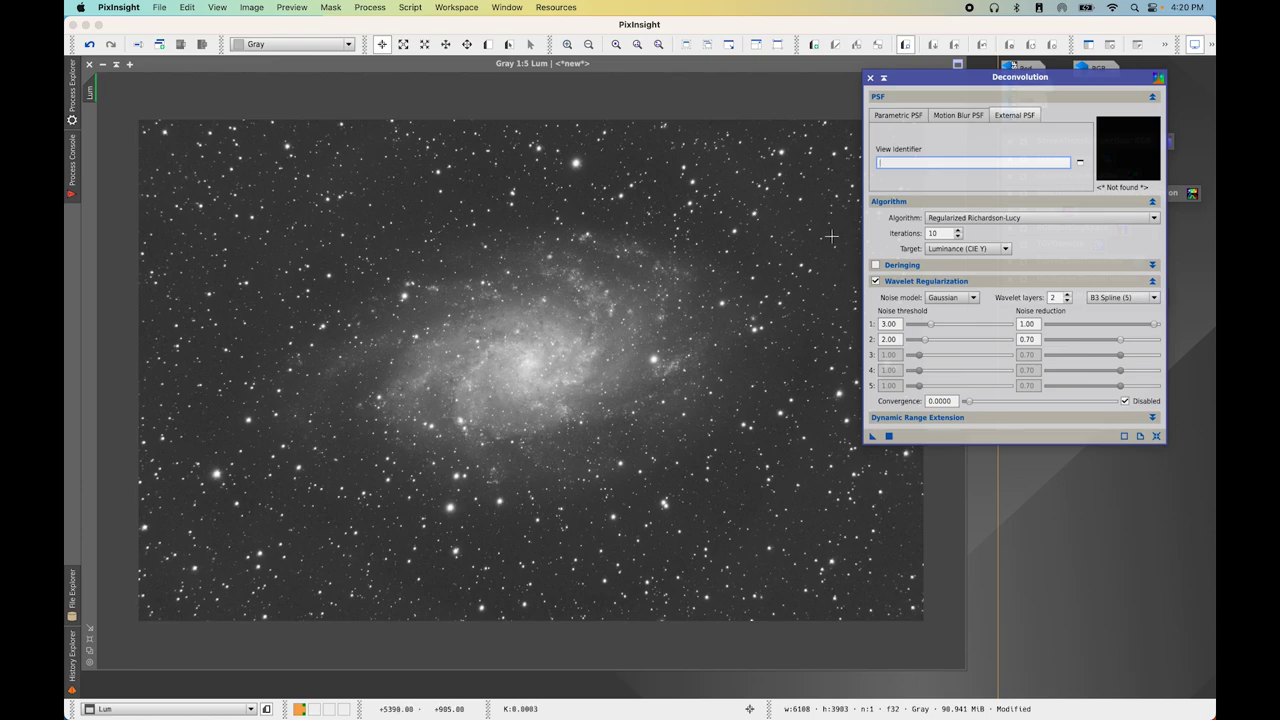
left_click(885, 78)
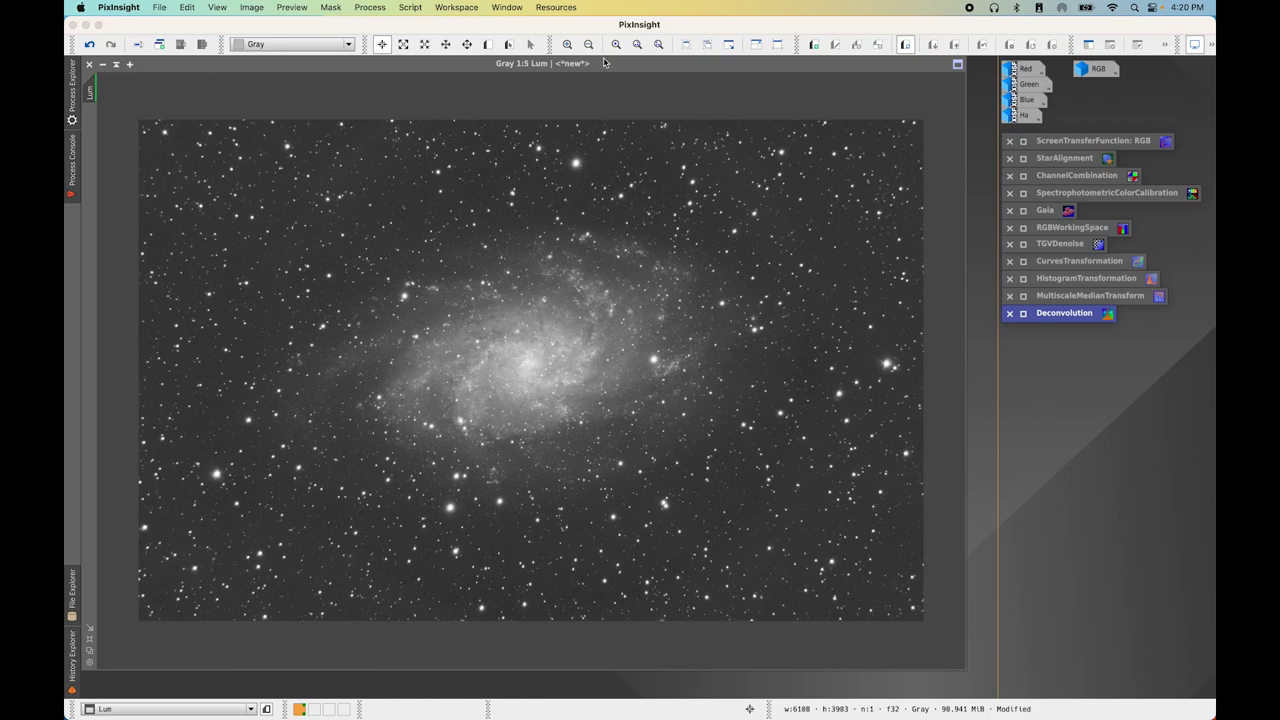
Run the PSFImage script on Lum and evaluate its stars with the Moffat function and a maximum of 50 stars
left_click(420, 8)
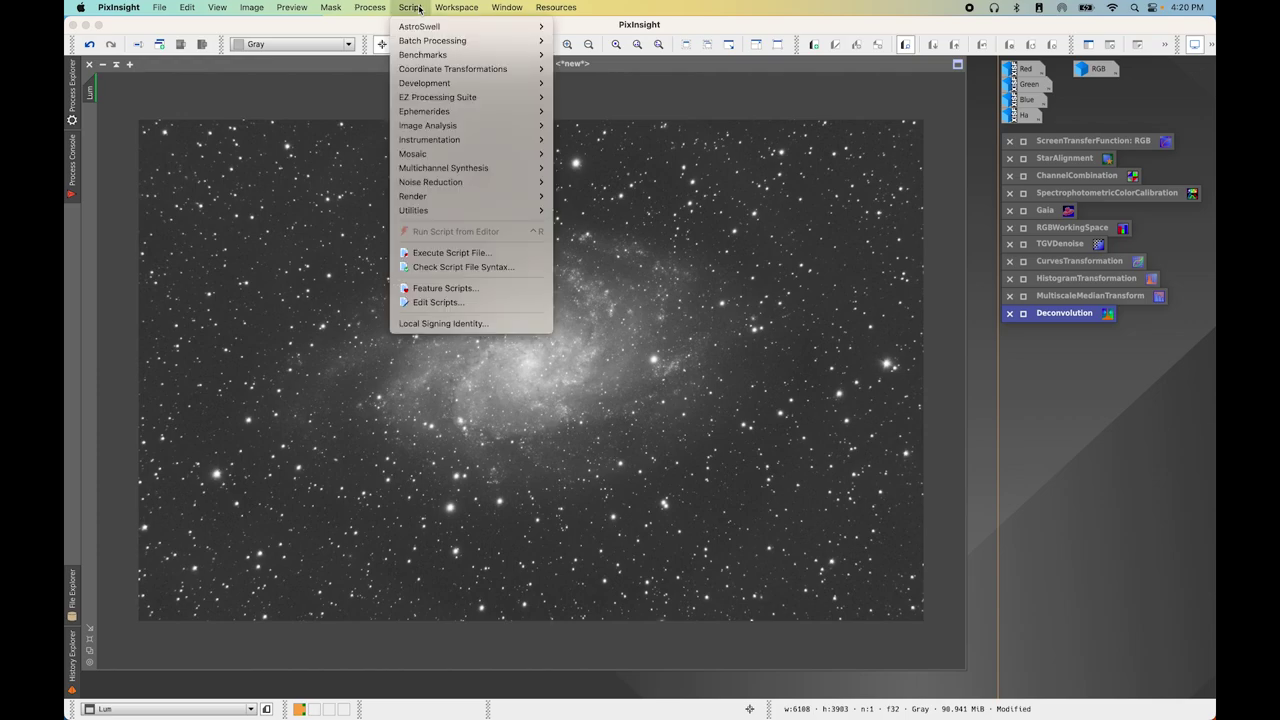
mouse_move(455, 199)
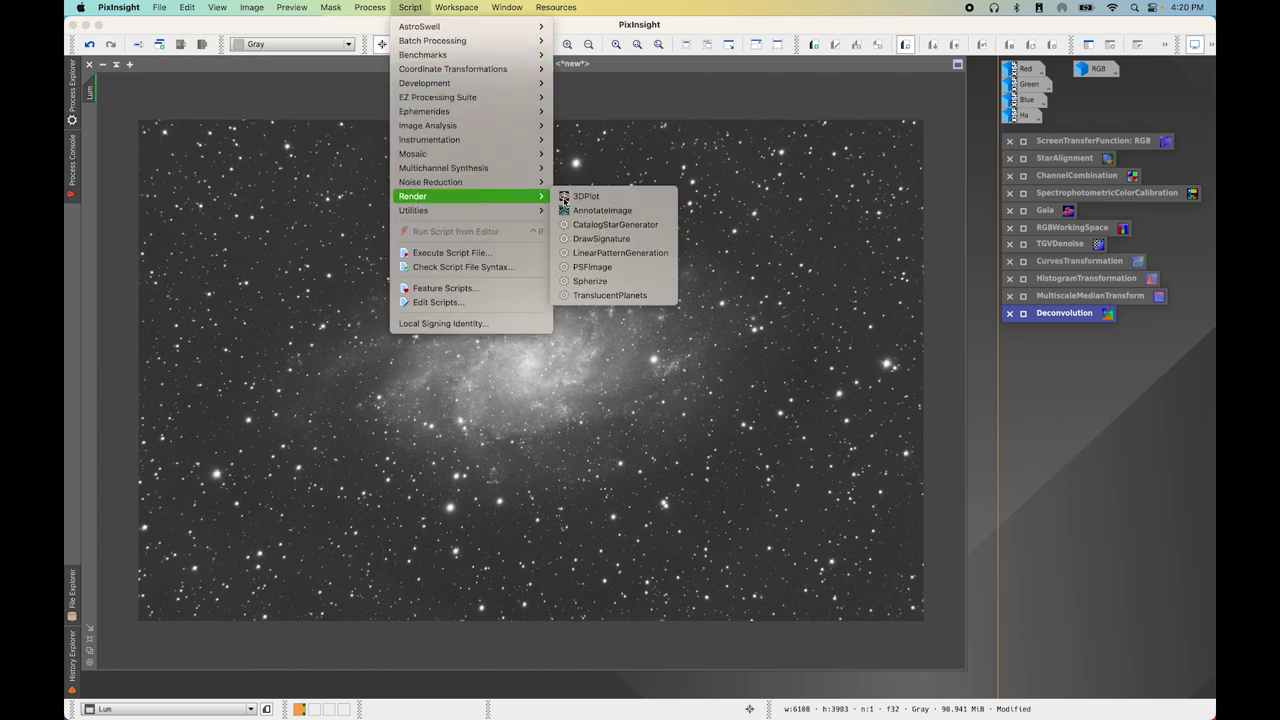
left_click(634, 272)
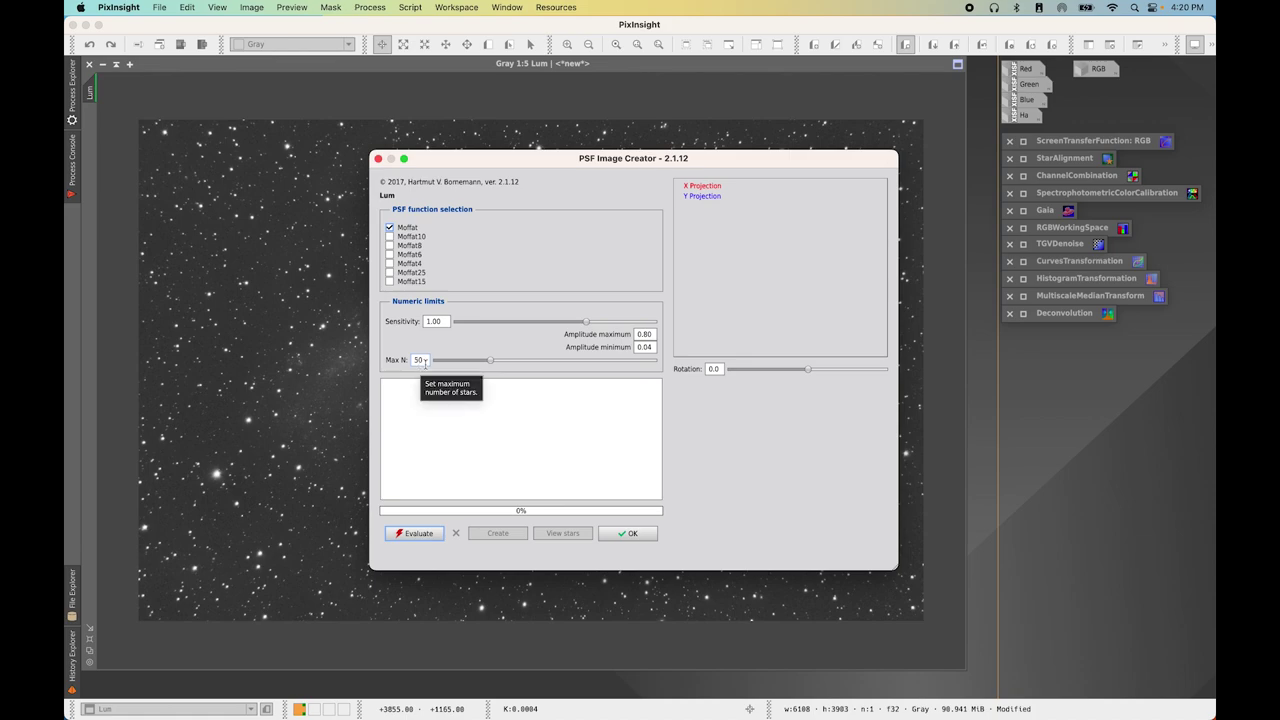
left_click(437, 543)
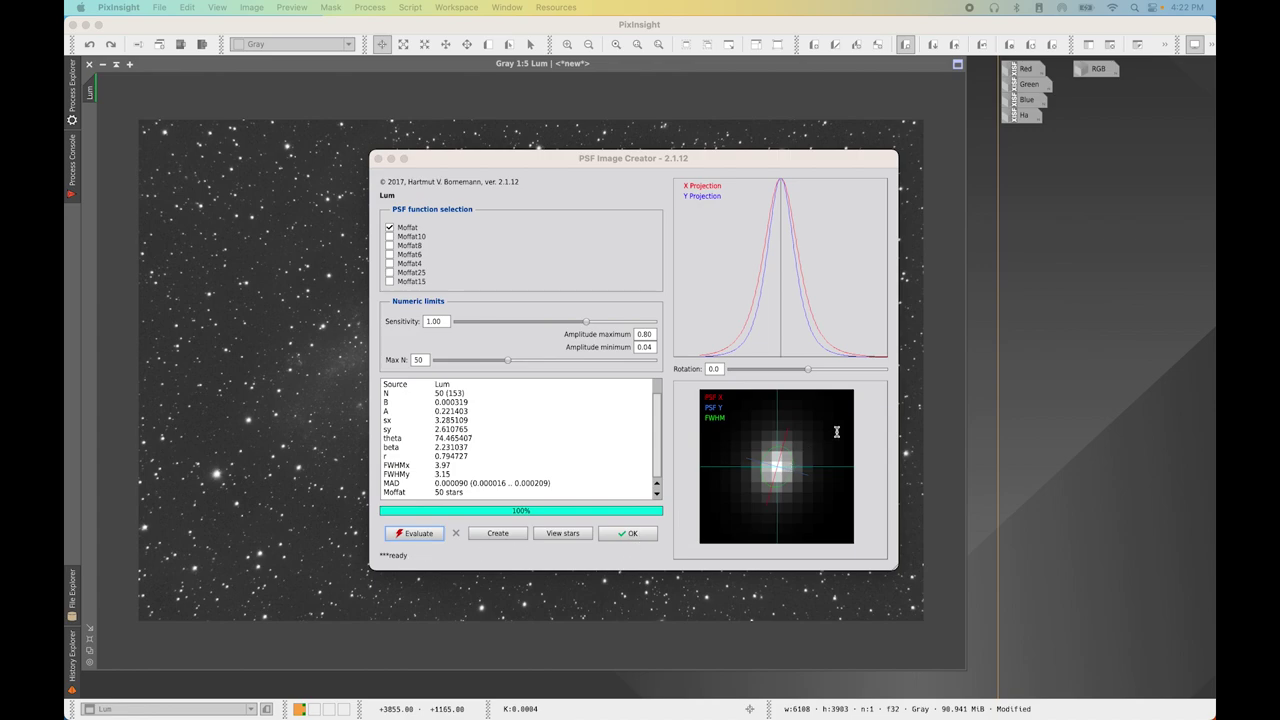
Create the PSF image from the evaluation, close the script and place the zoomed psf image below the Deconvolution icon
left_click(494, 535)
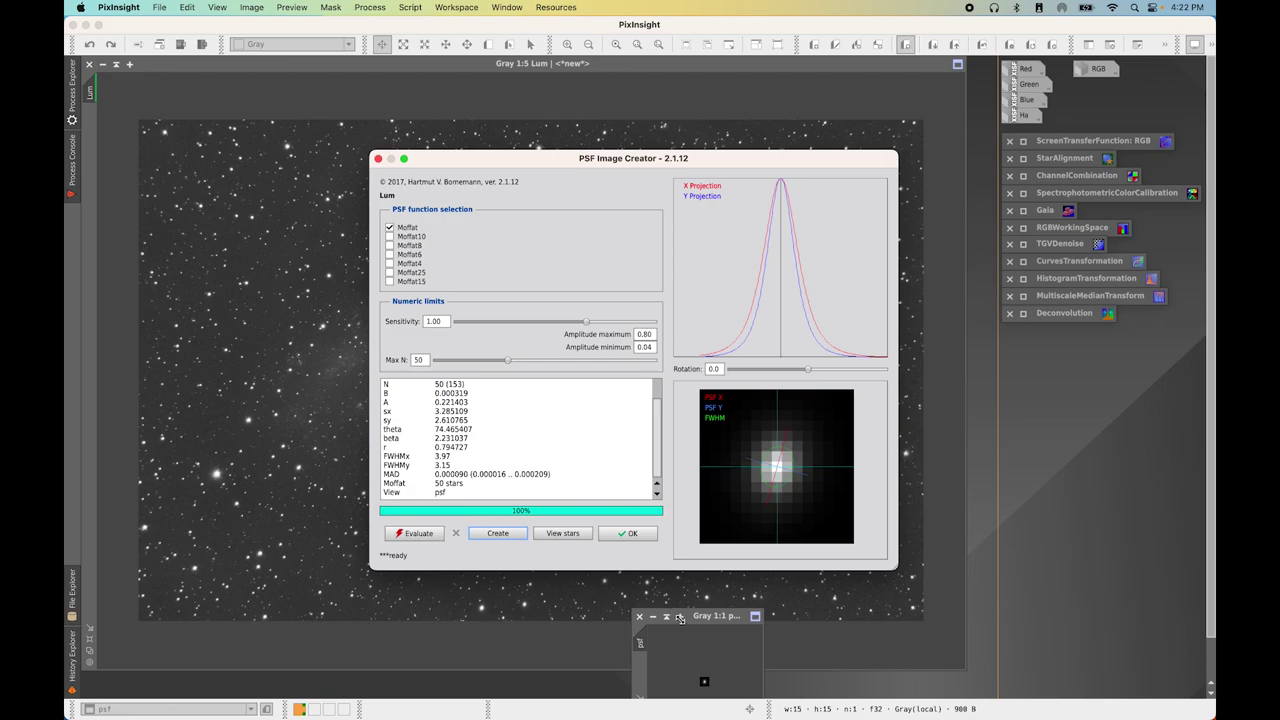
left_click(632, 533)
left_click_drag(728, 610, 1115, 343)
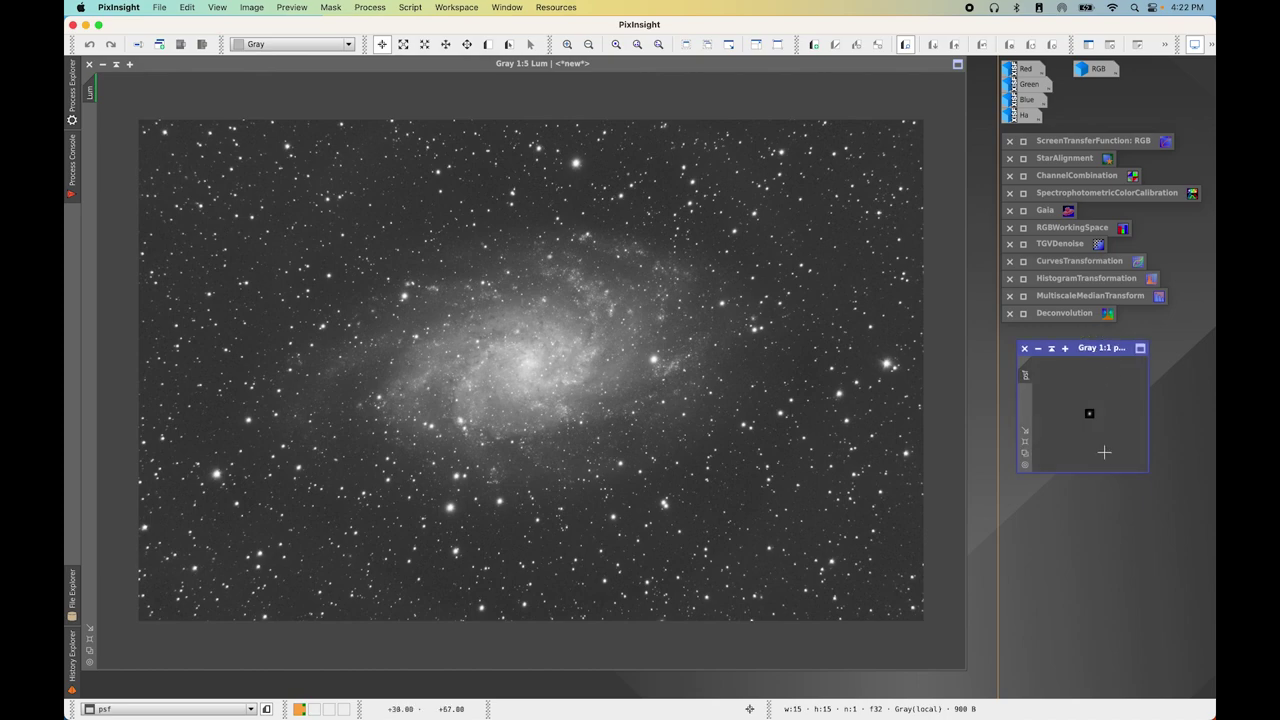
scroll(1104, 452, "up", 1)
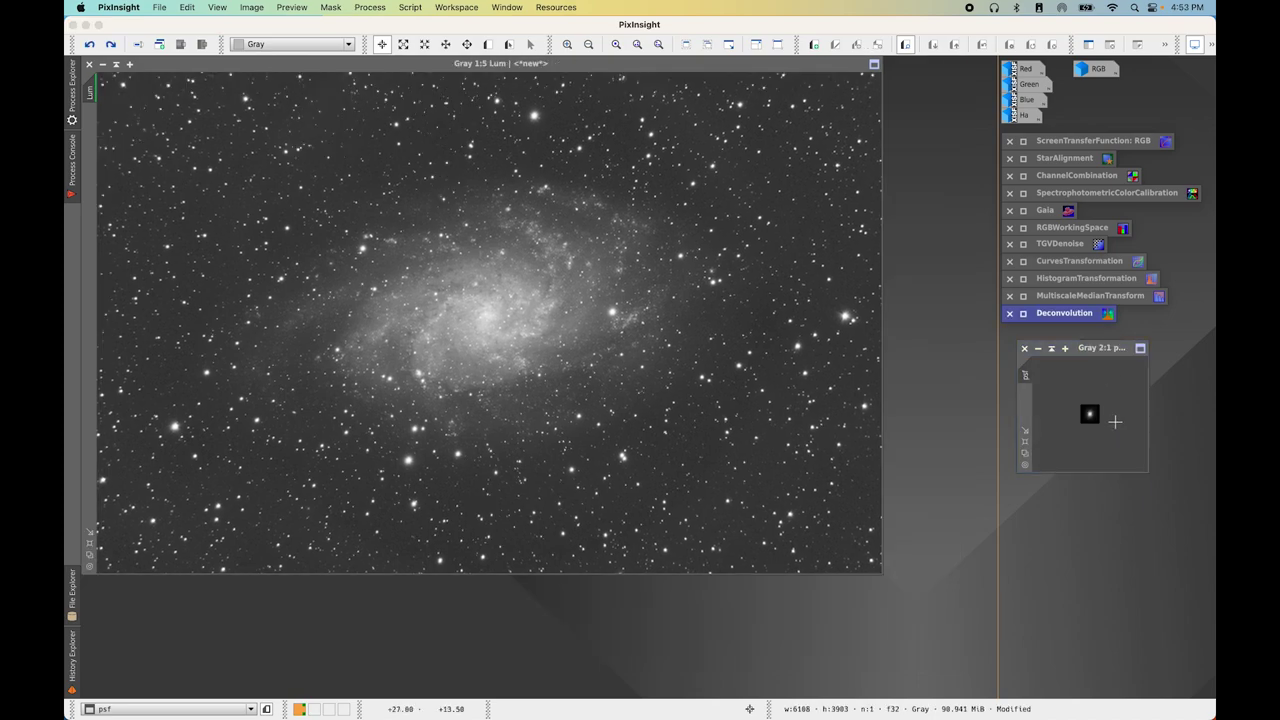
Reopen Deconvolution and select the psf image as its external PSF
double_click(1082, 314)
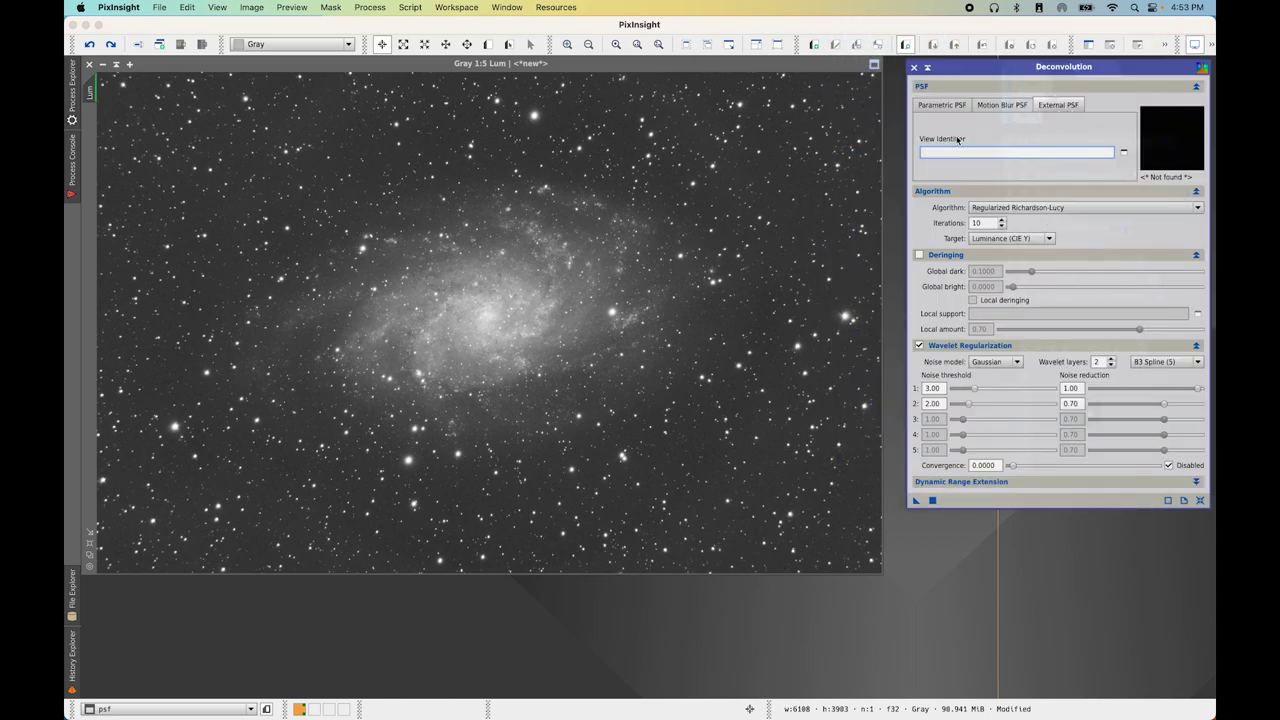
left_click(1125, 157)
left_click(612, 346)
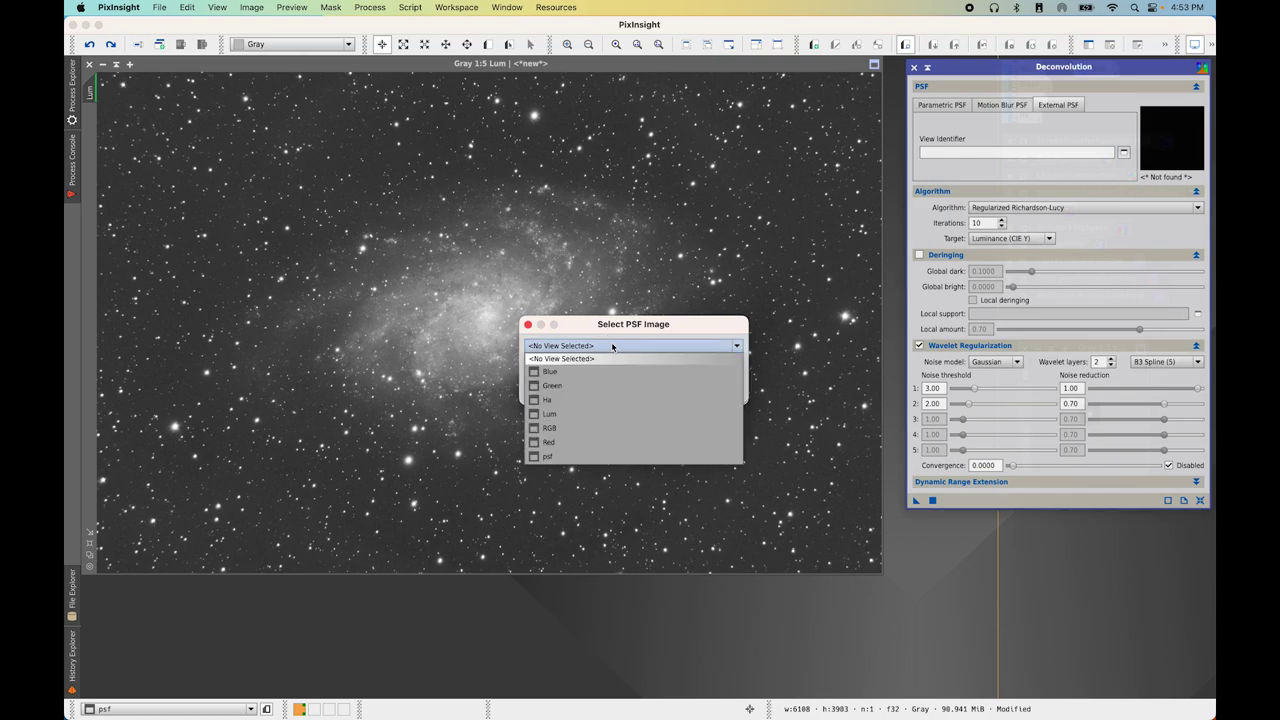
left_click(570, 455)
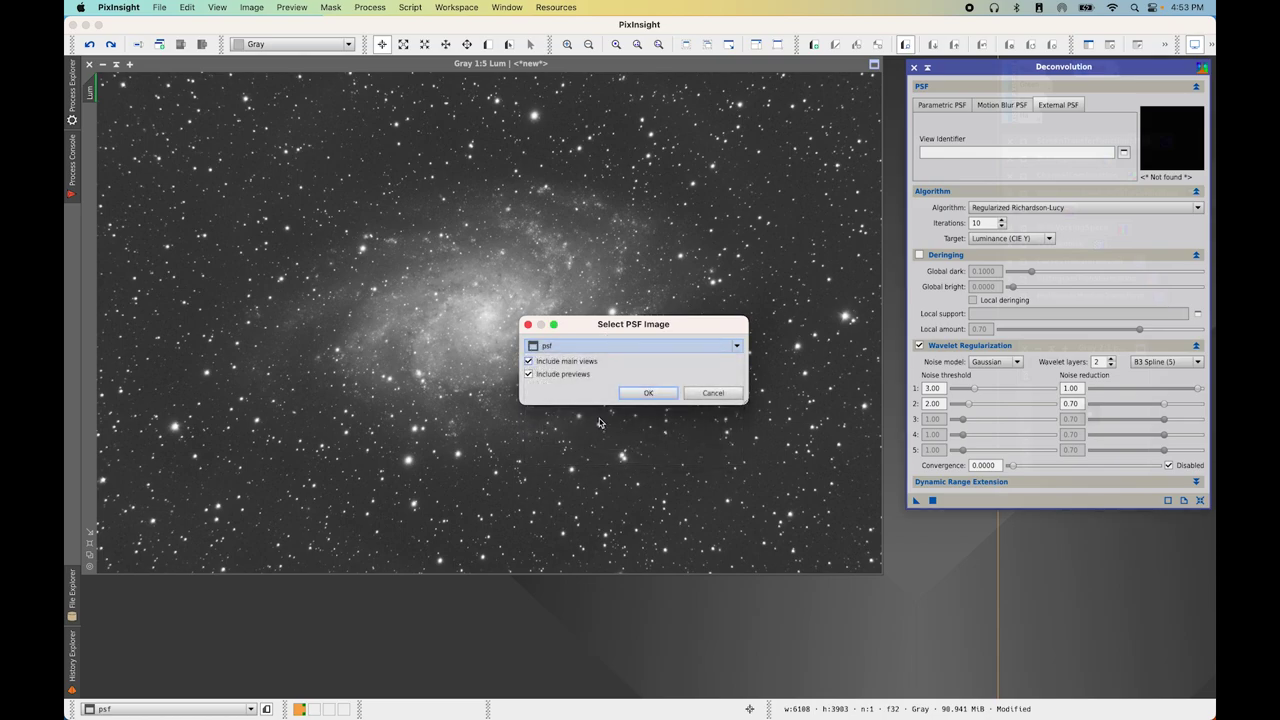
left_click(643, 390)
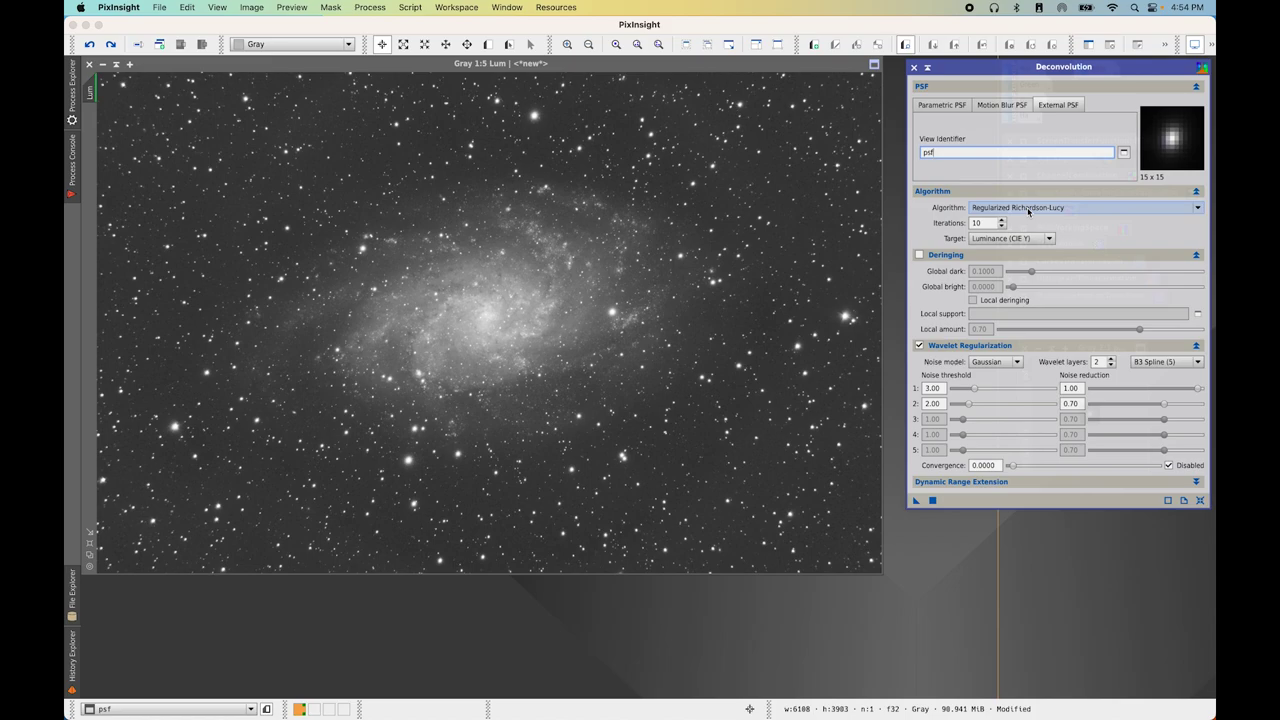
Set the Deconvolution iterations to 50 and enable Deringing with Local deringing
double_click(980, 222)
type("5")
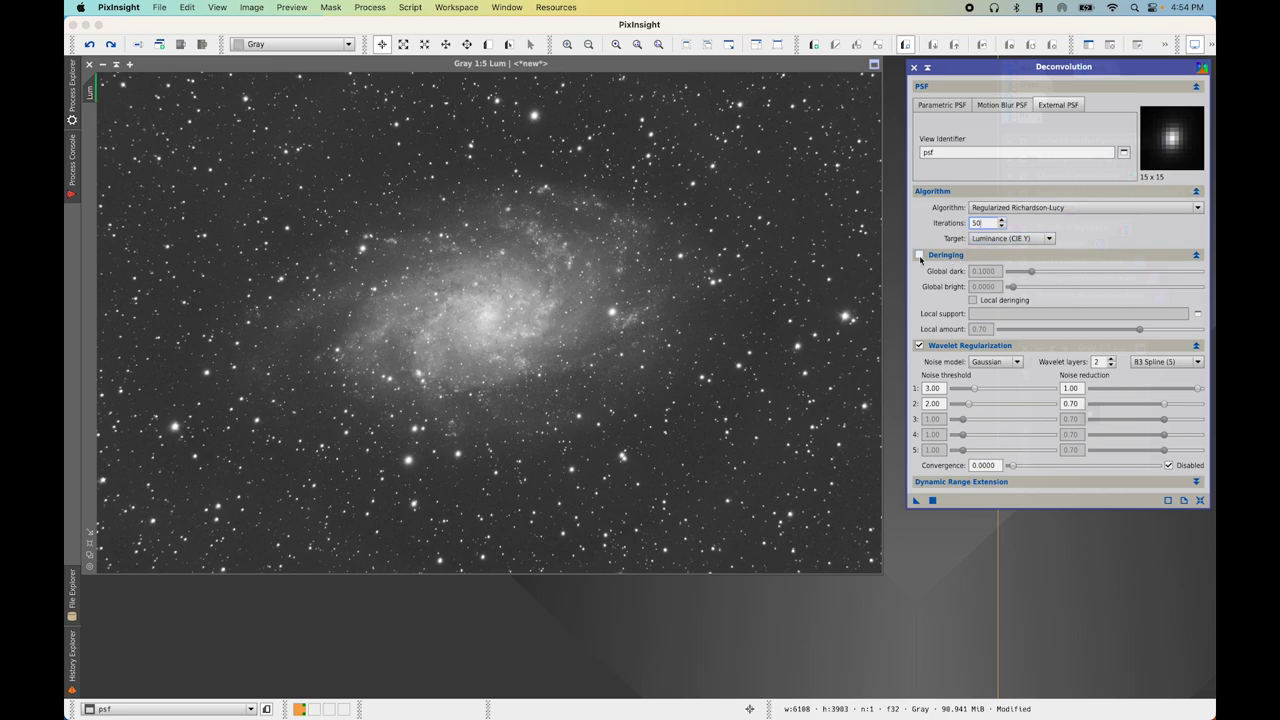
left_click(919, 256)
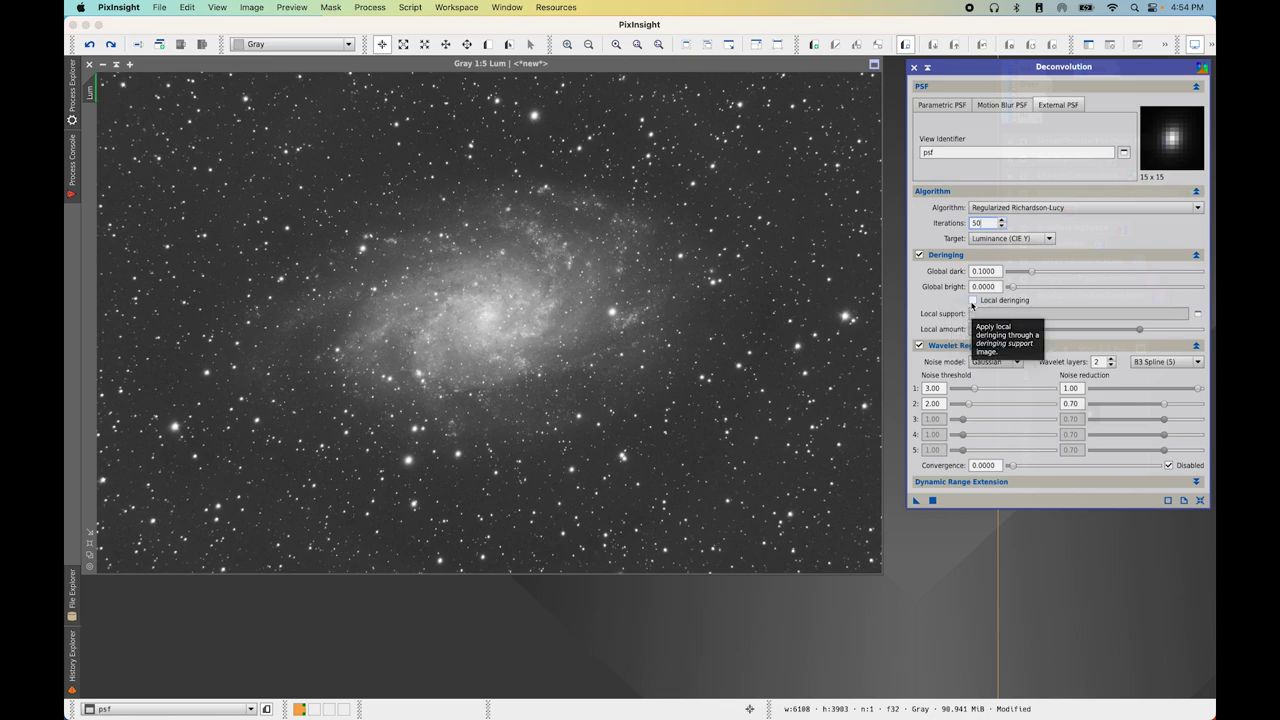
left_click(972, 300)
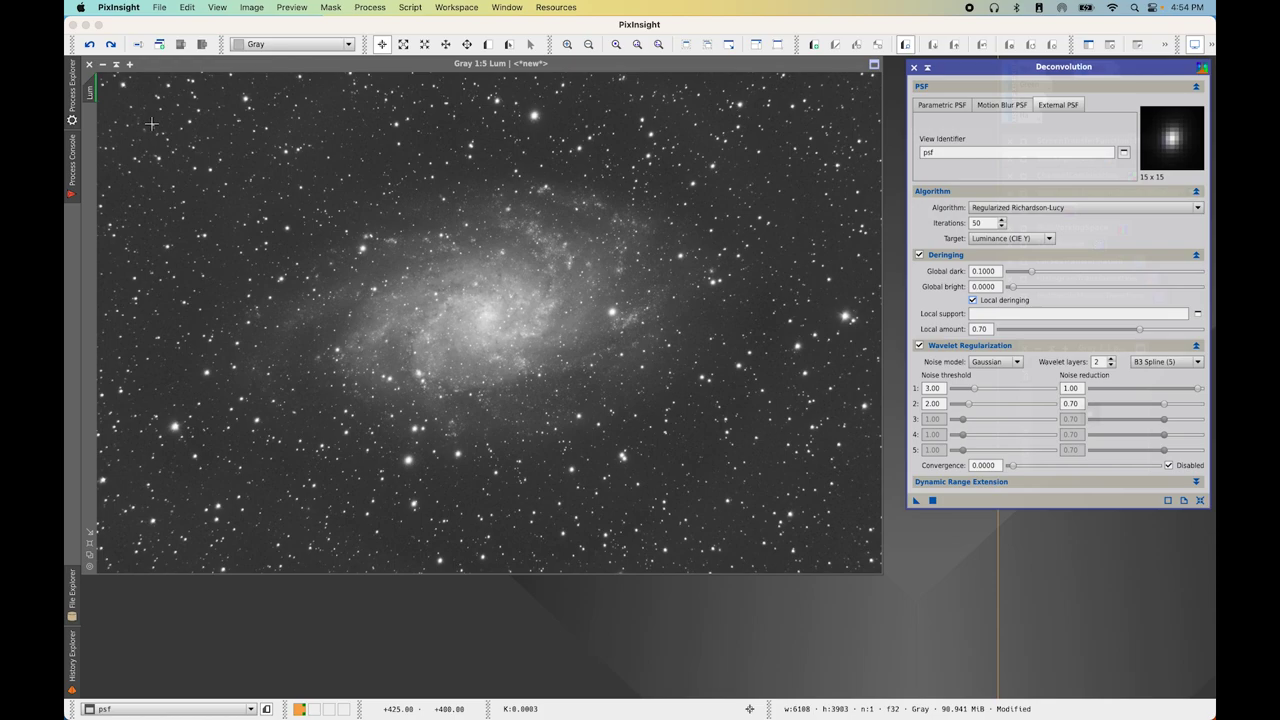
Duplicate the Lum image and run the DeLinear script on the copy
right_click(93, 90)
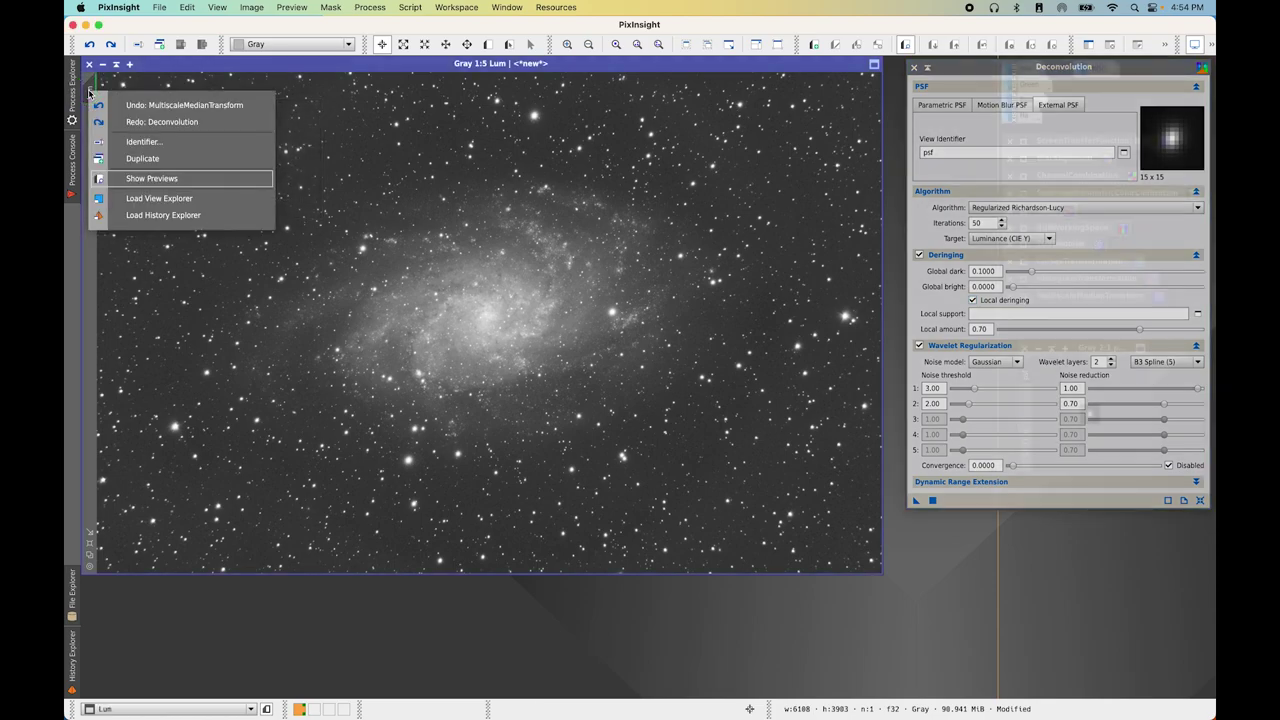
left_click(152, 157)
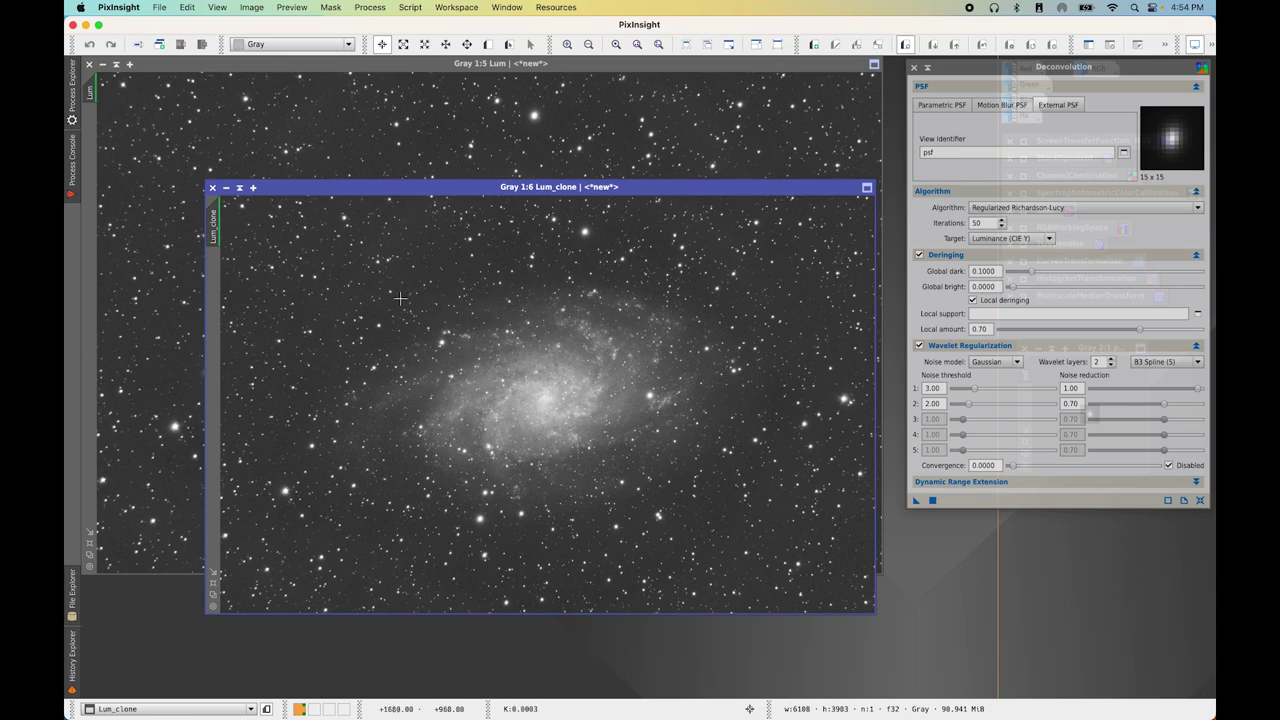
left_click(410, 8)
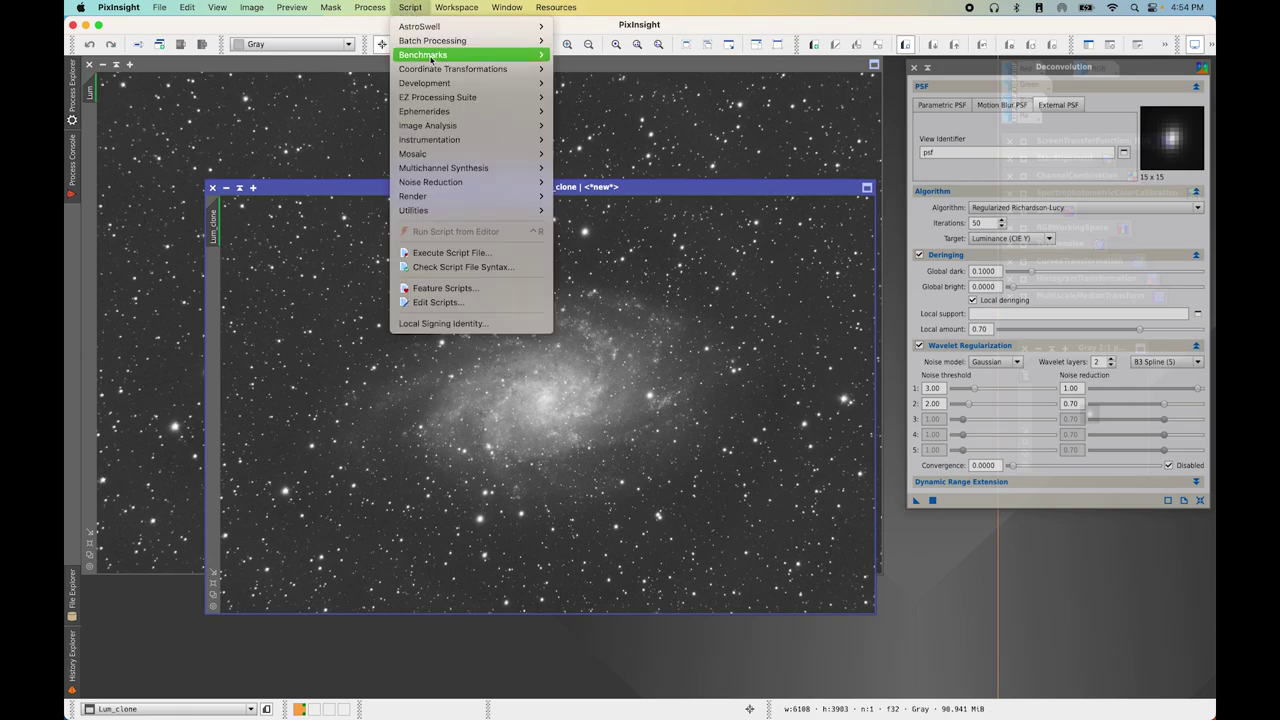
mouse_move(474, 207)
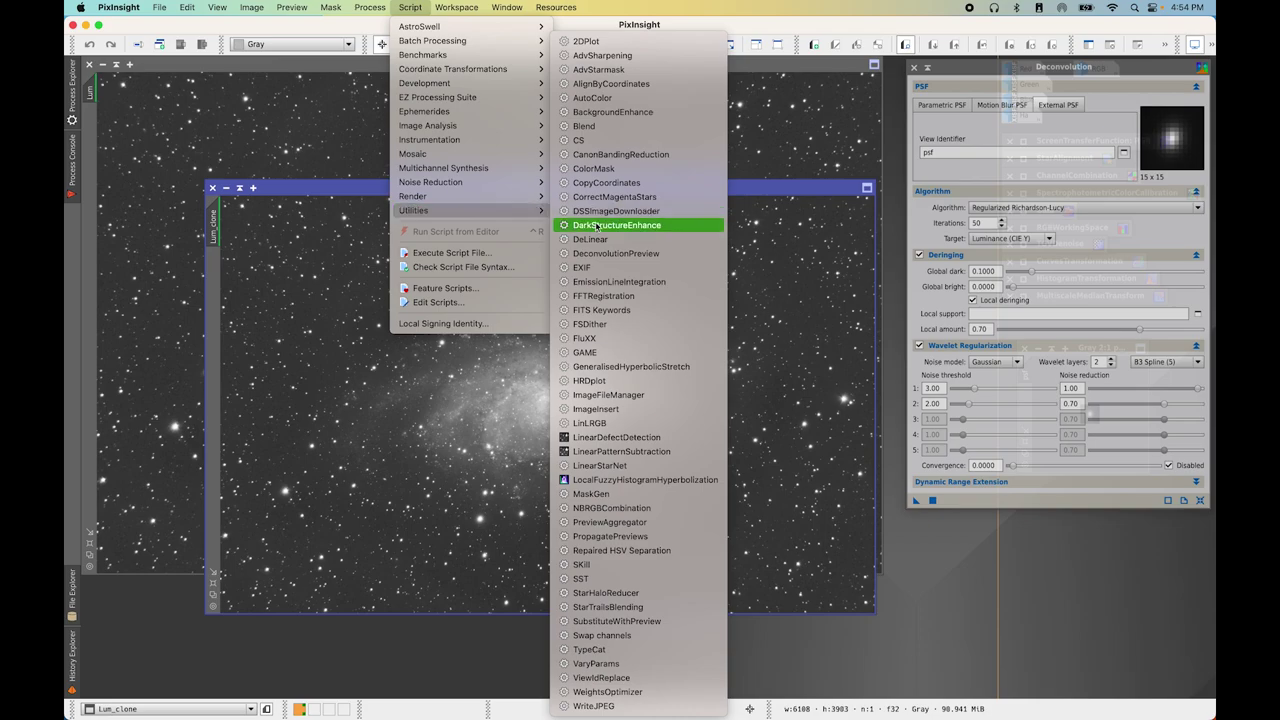
left_click(600, 240)
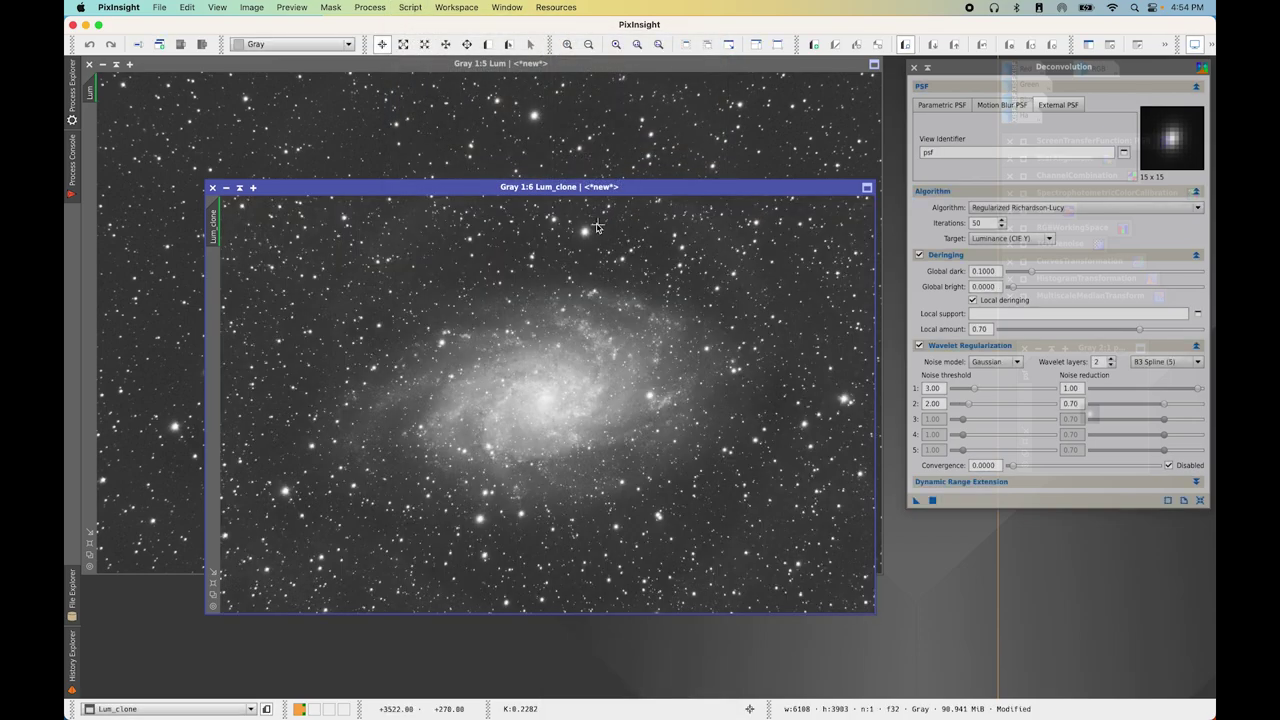
Rename the Lum copy to Lum_Local_Support, minimize it and place its icon below the Deconvolution window
right_click(224, 224)
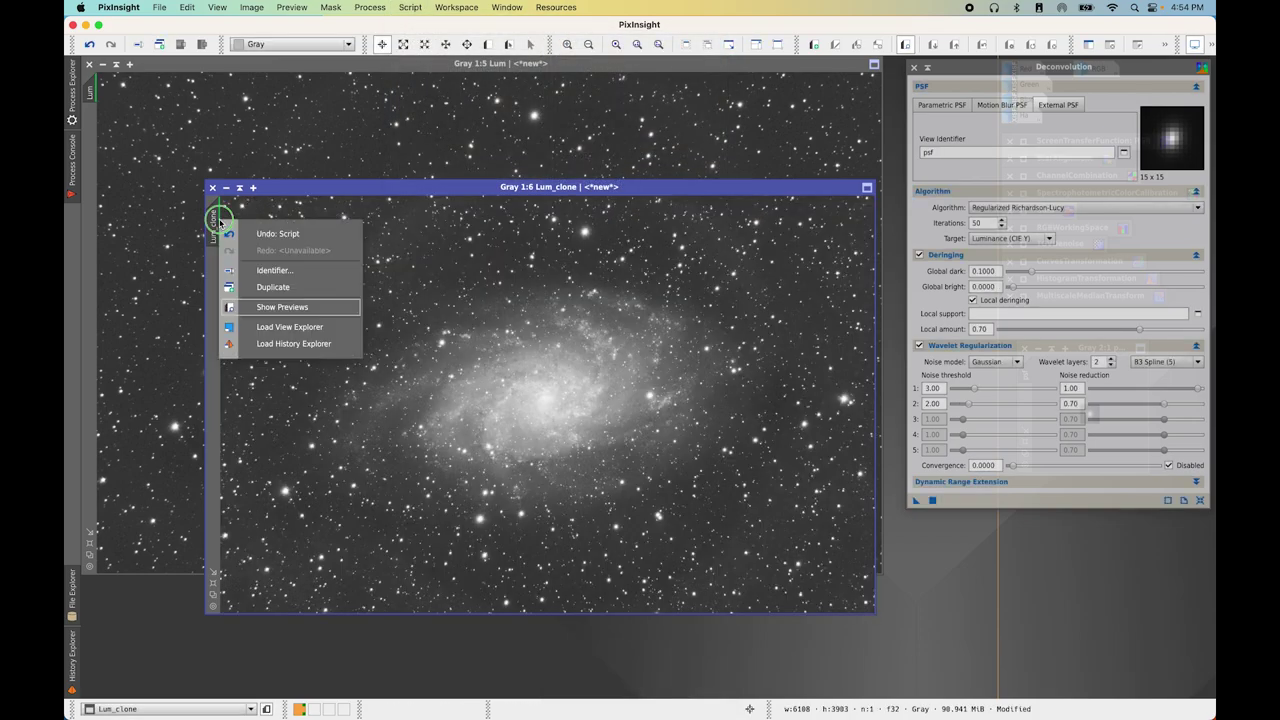
left_click(280, 277)
type("Lum")
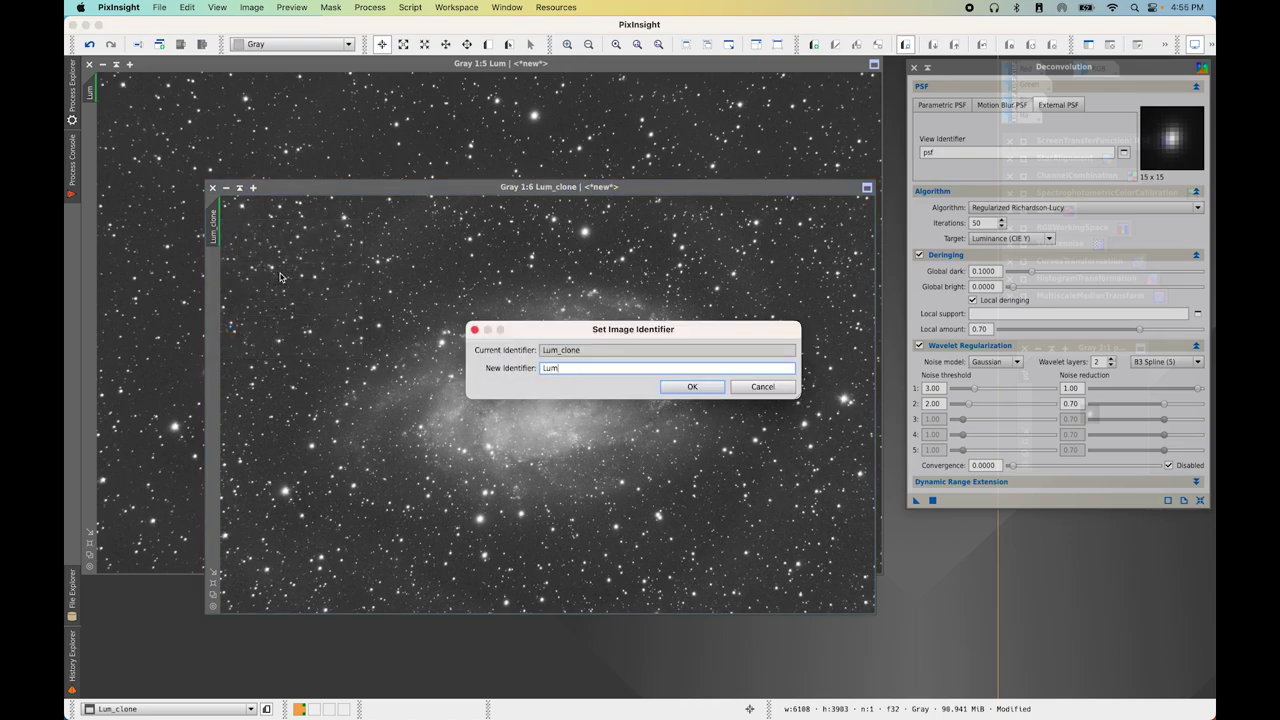
type("_Local_Support")
left_click(692, 387)
left_click(226, 187)
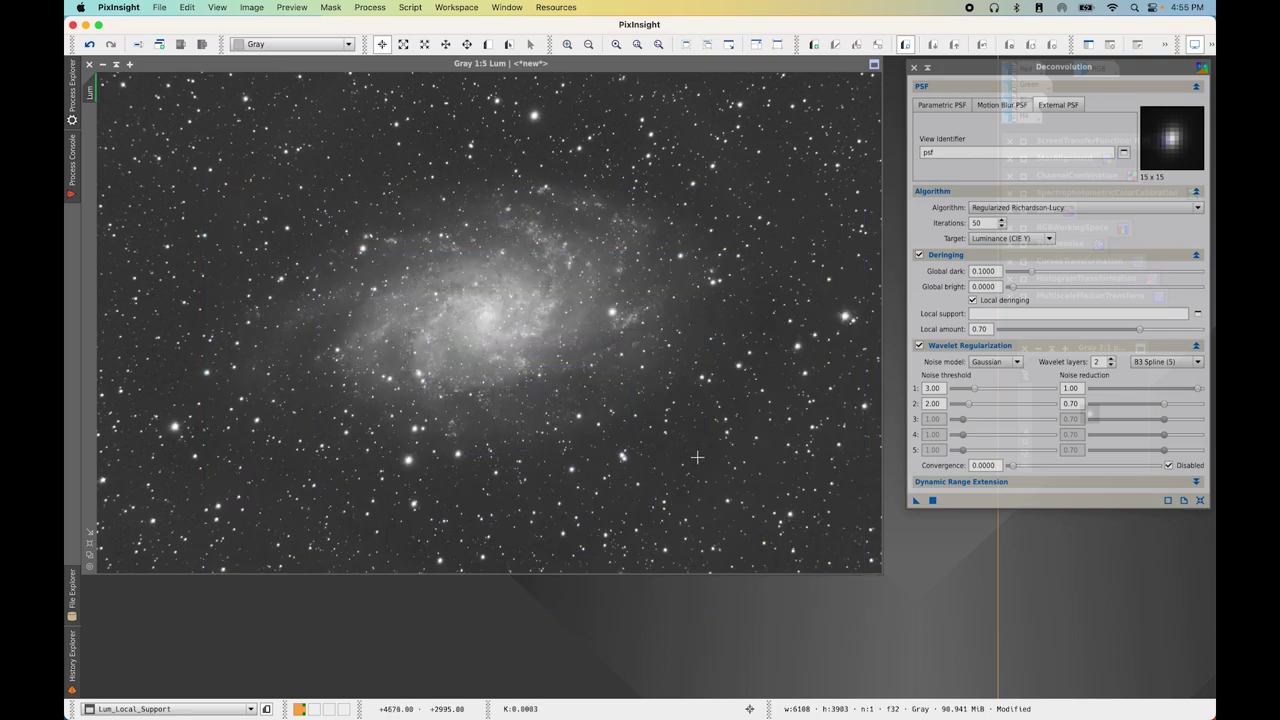
left_click_drag(570, 413, 1150, 536)
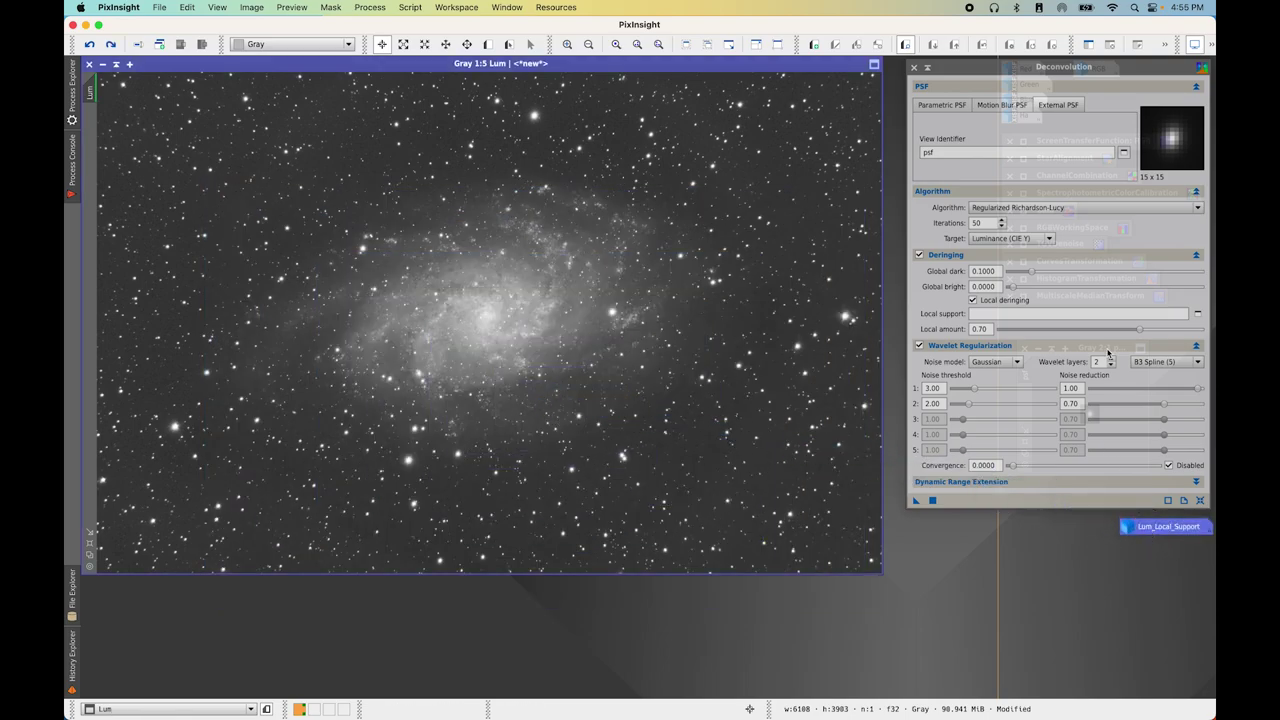
Select Lum_Local_Support as the deringing support image and set the local amount to 0.60
left_click(1198, 314)
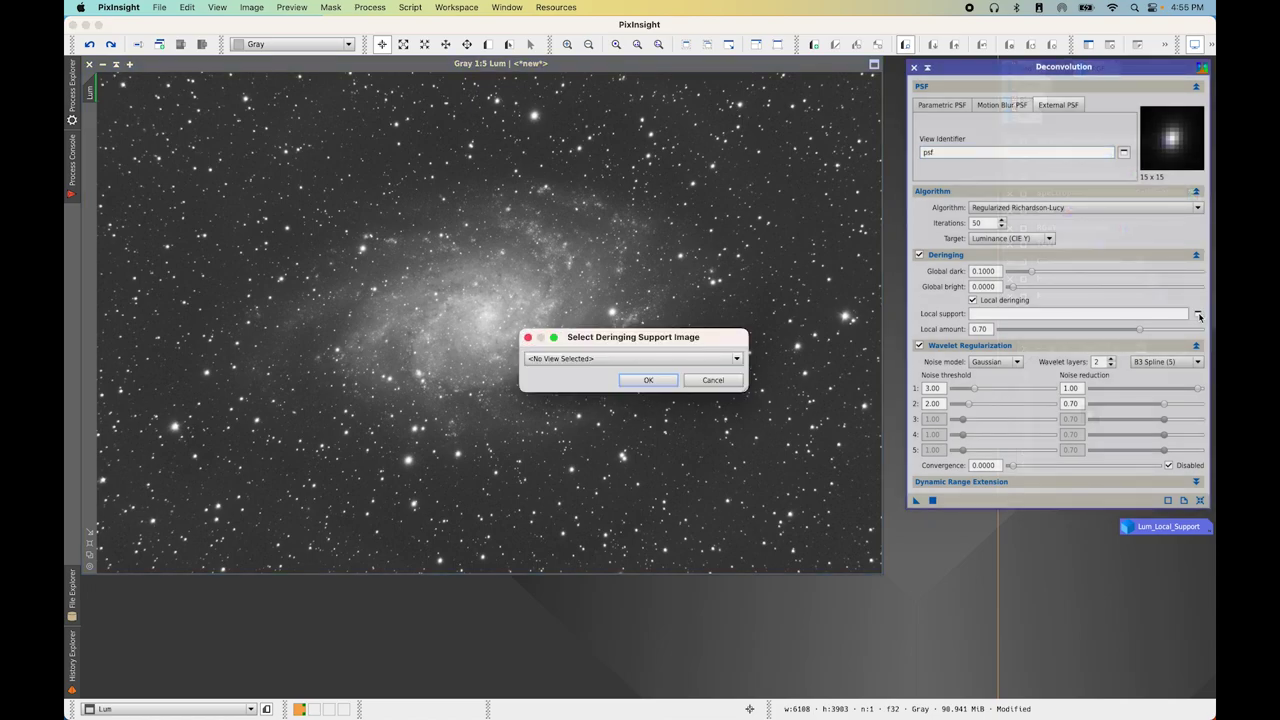
left_click(540, 358)
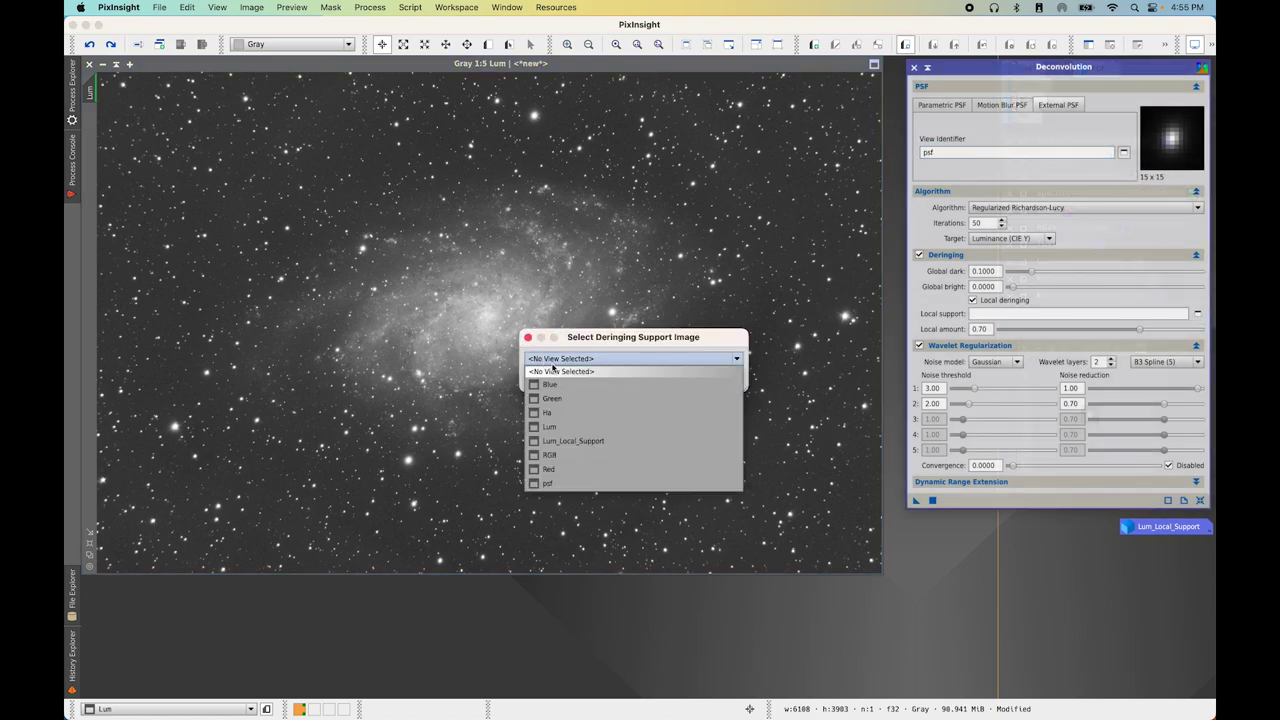
left_click(585, 439)
left_click(648, 380)
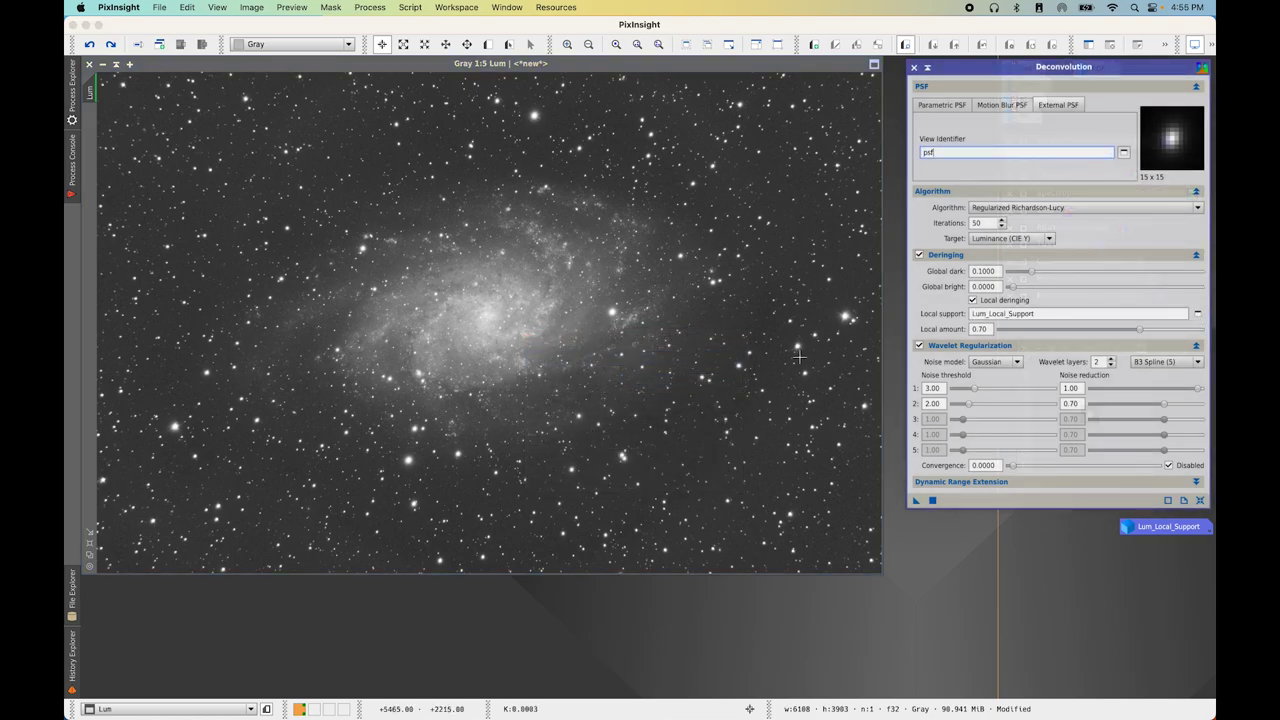
left_click(981, 328)
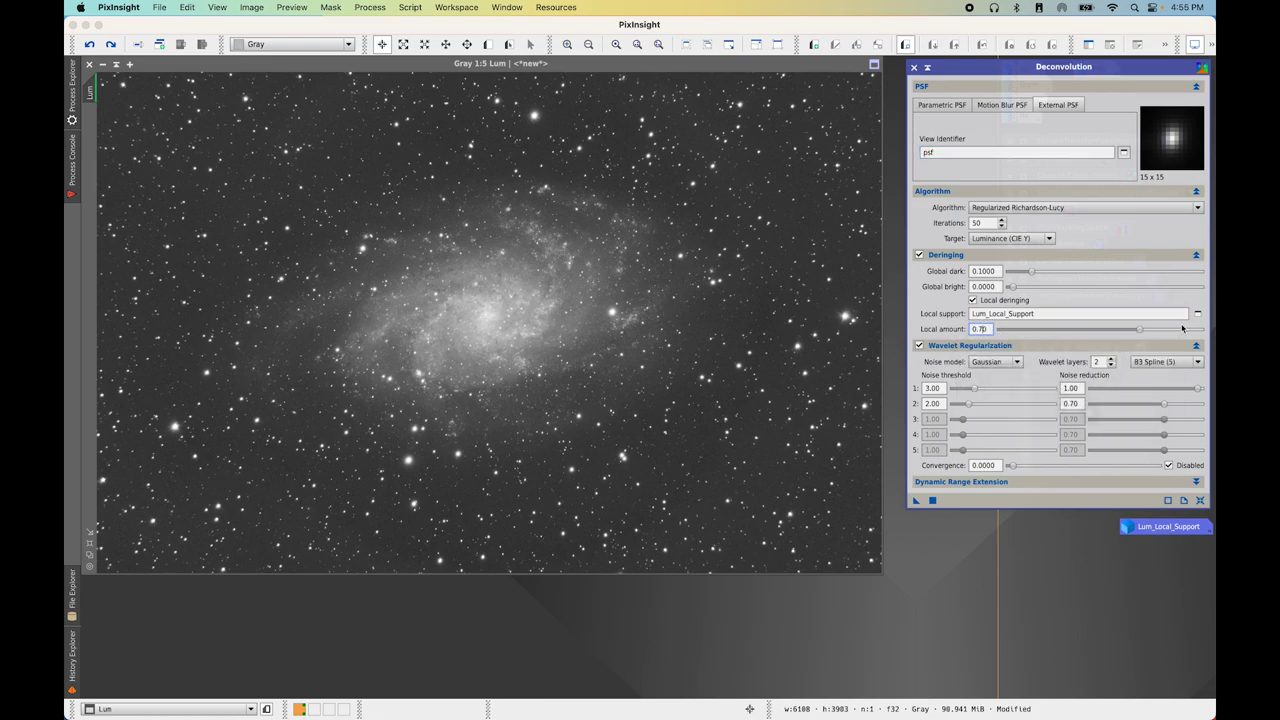
key("BackSpace")
type("6")
Set the wavelet regularization to 4 layers with noise thresholds of 5.00, 3.00 and 2.00 for layers 1 to 3
mouse_move(944, 376)
left_click(1110, 359)
left_click(1110, 360)
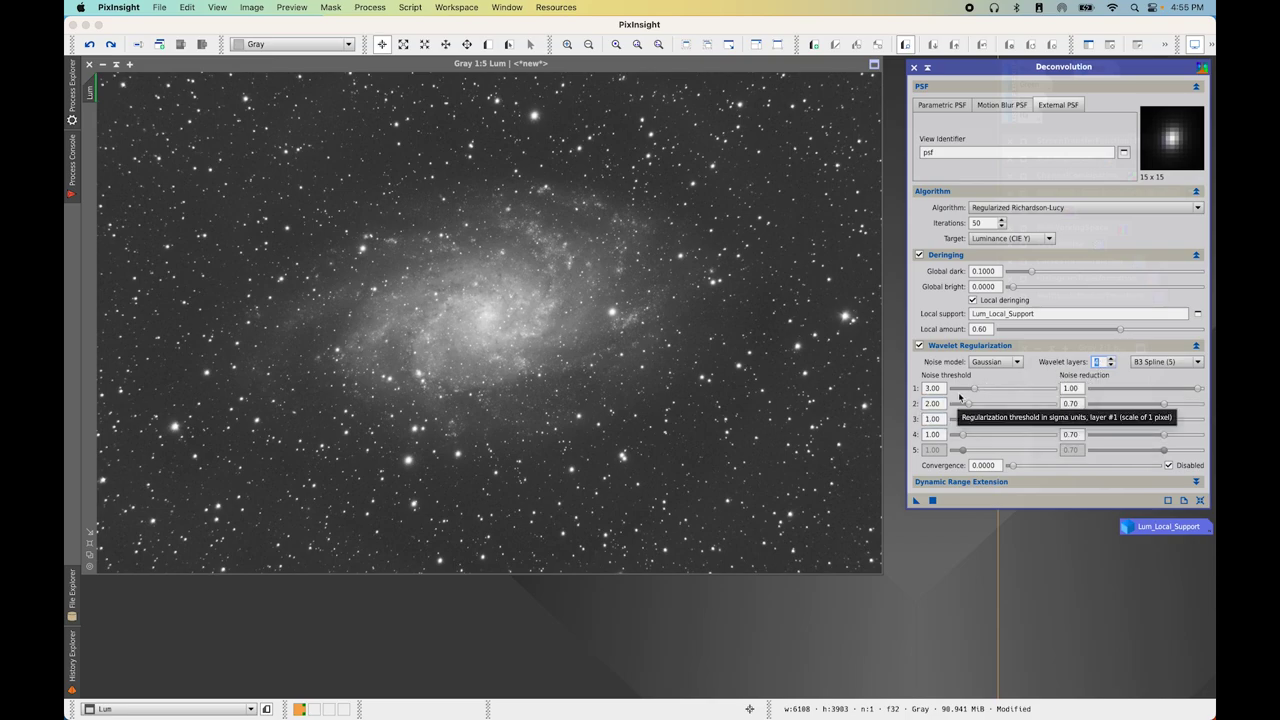
key("Tab")
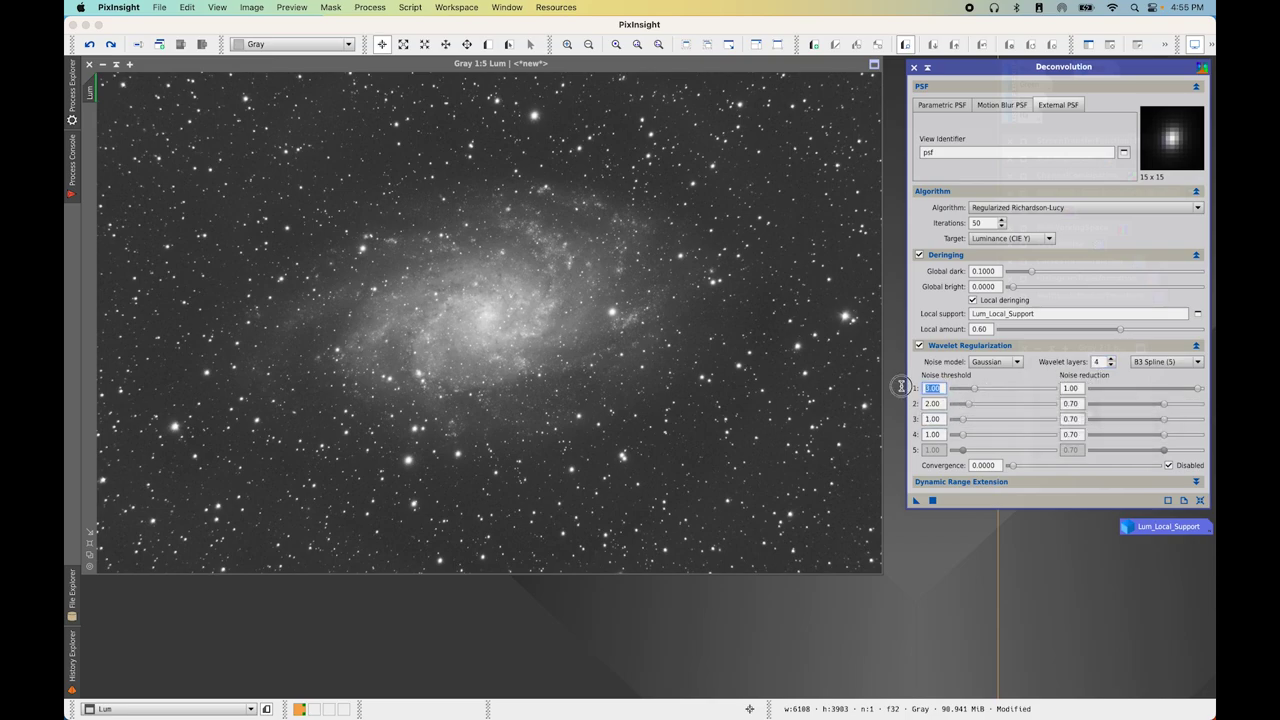
type("5")
key("Tab")
type("3")
key("Tab")
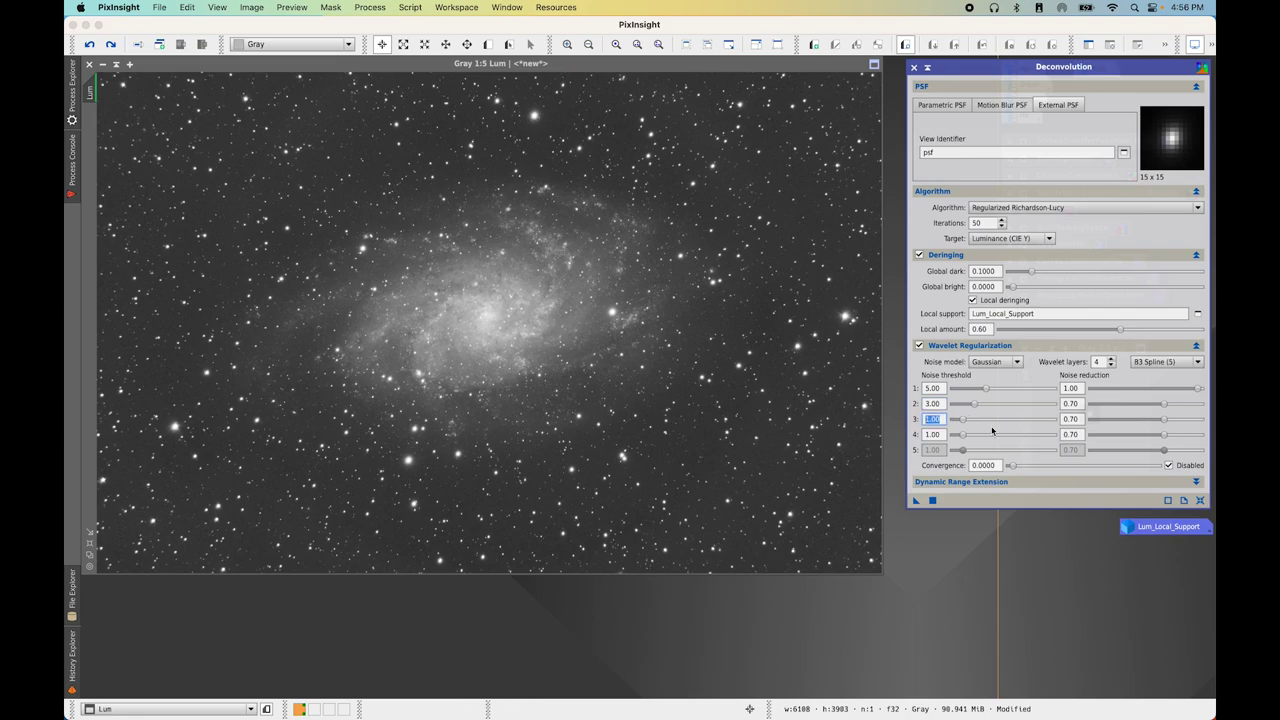
type("2")
left_click(941, 436)
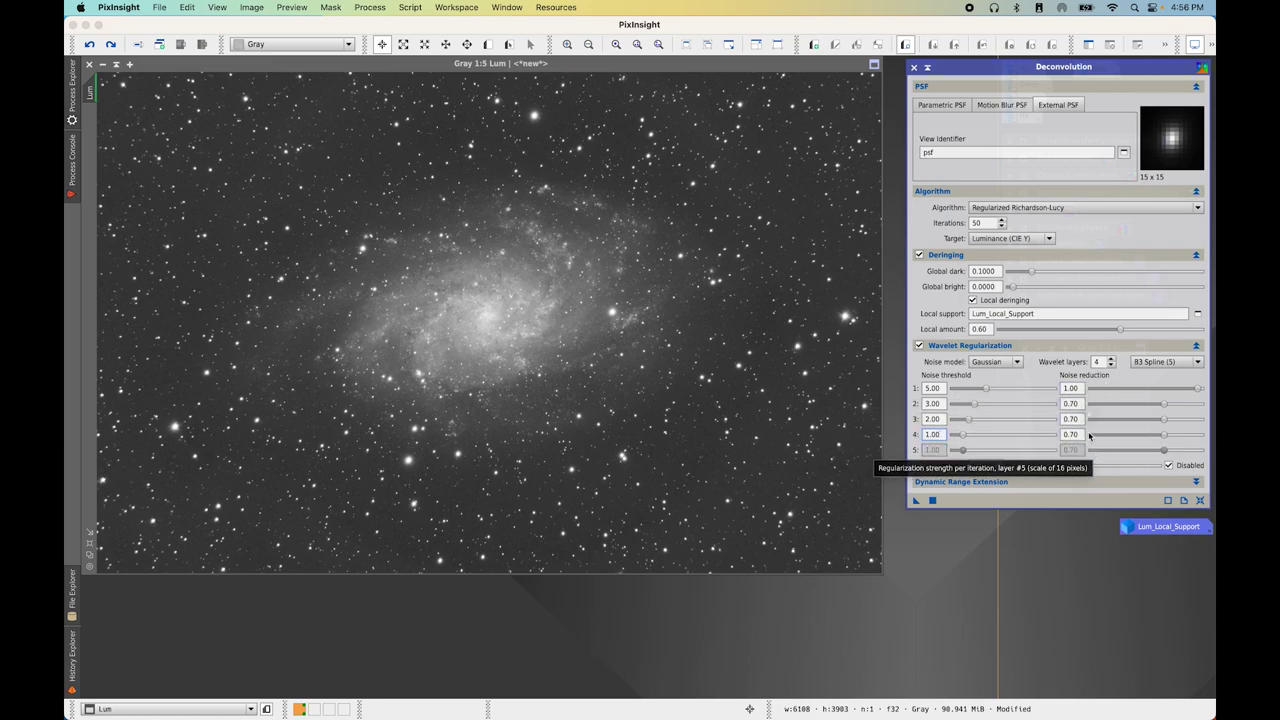
Set the layer 2 noise reduction to 0.80, global dark to 0.0060 and global bright to 0.0003
left_click(1070, 403)
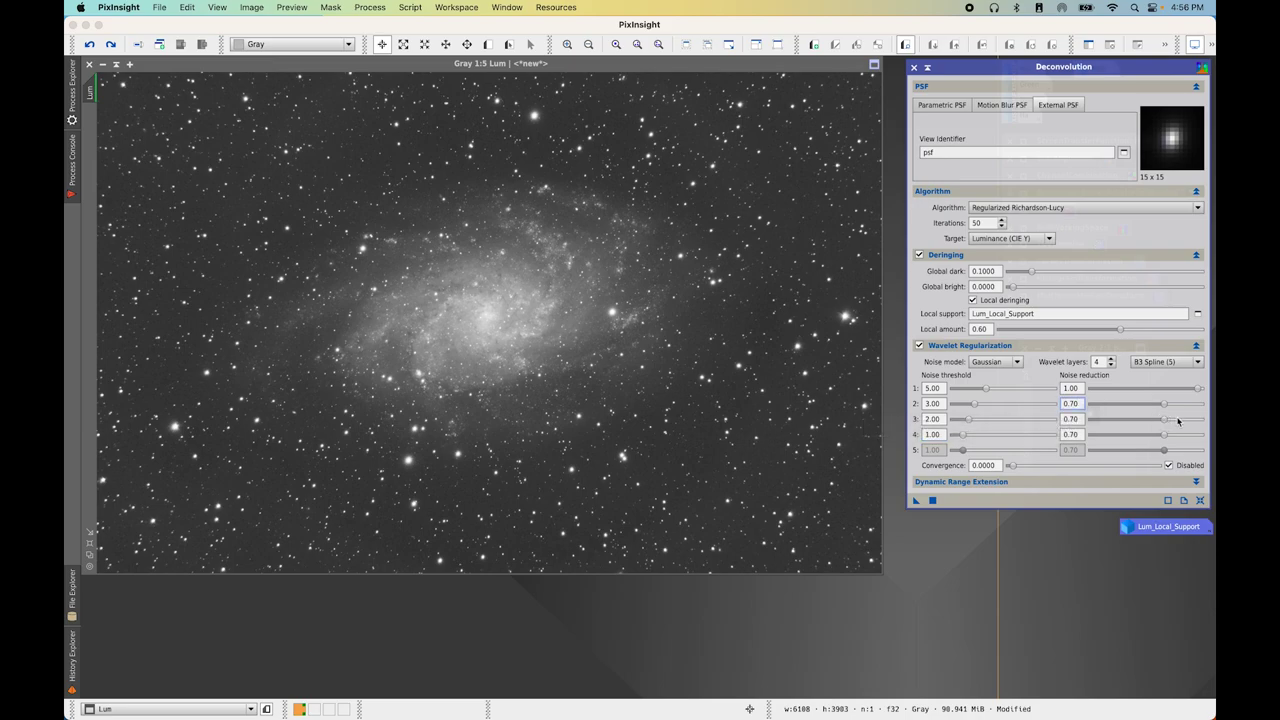
key("BackSpace")
key("BackSpace")
type("3")
key("Return")
double_click(997, 286)
type("0")
Define two previews of about 1325 × 1785 px over the same region at the galaxy's right edge on Lum
key("alt+n")
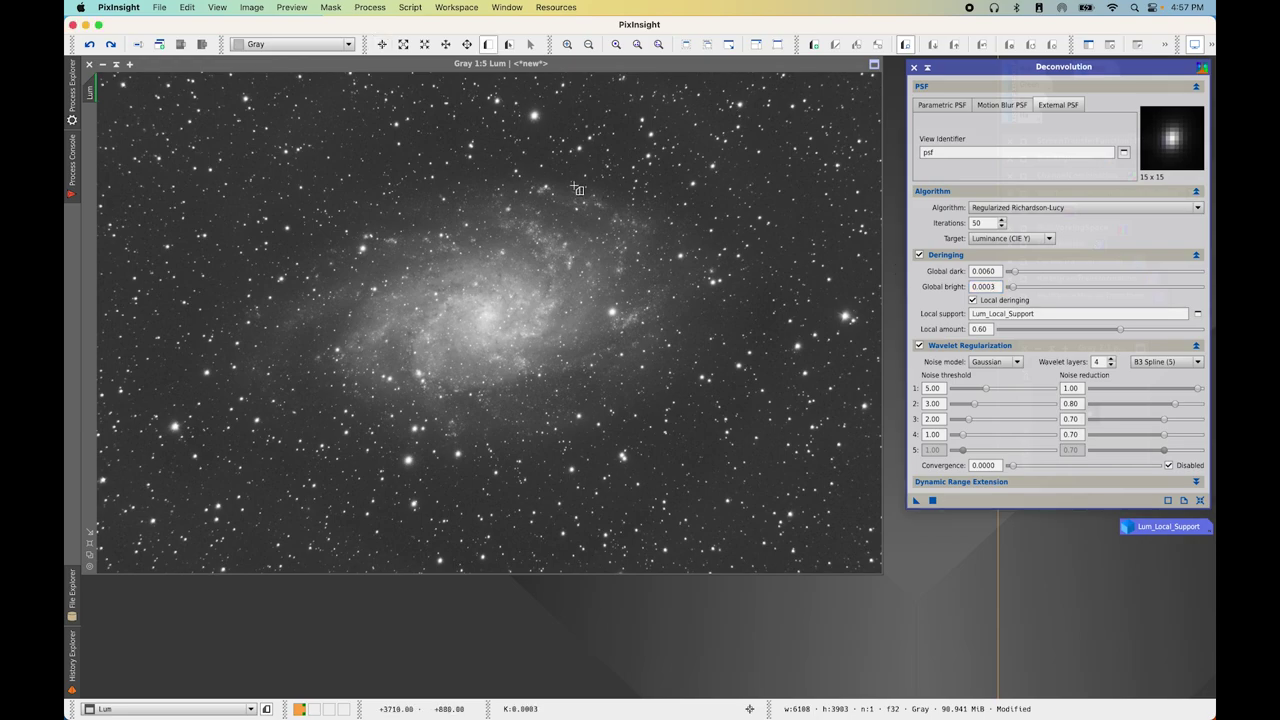
left_click_drag(570, 178, 740, 405)
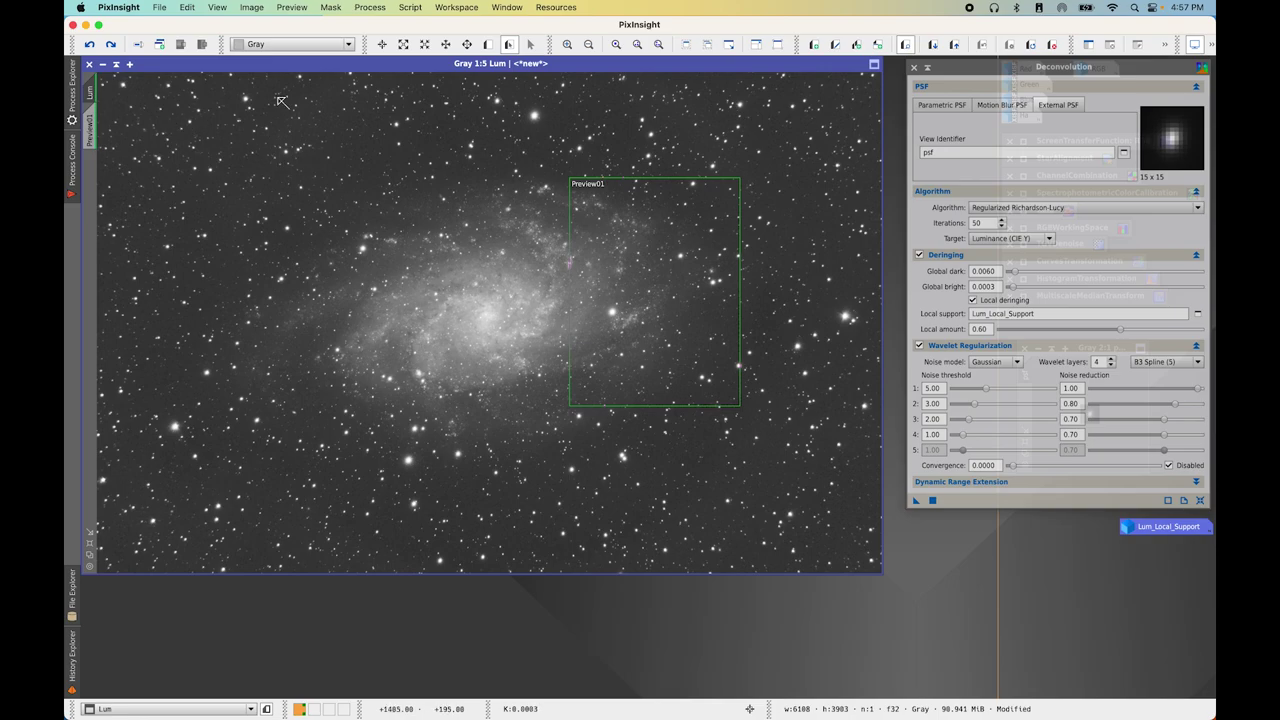
left_click(488, 46)
left_click_drag(601, 185, 740, 408)
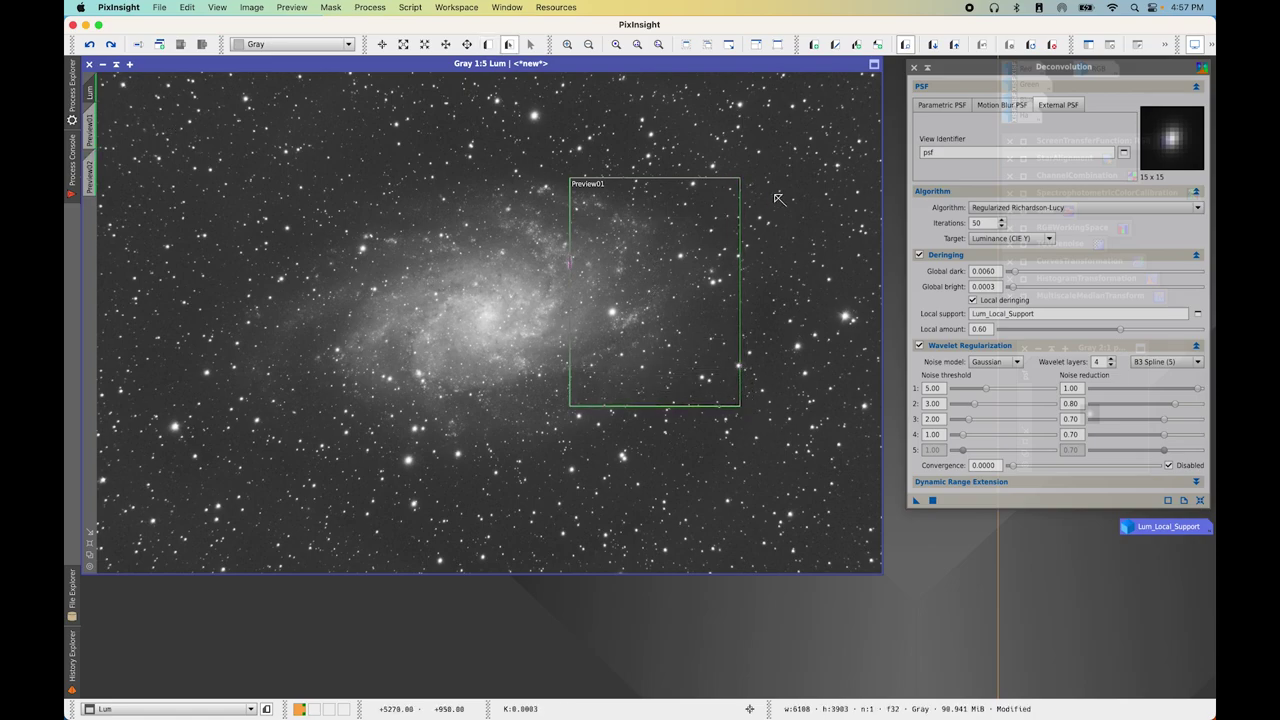
Show Preview02, enlarge the image window and shift the Deconvolution window slightly aside
left_click(92, 172)
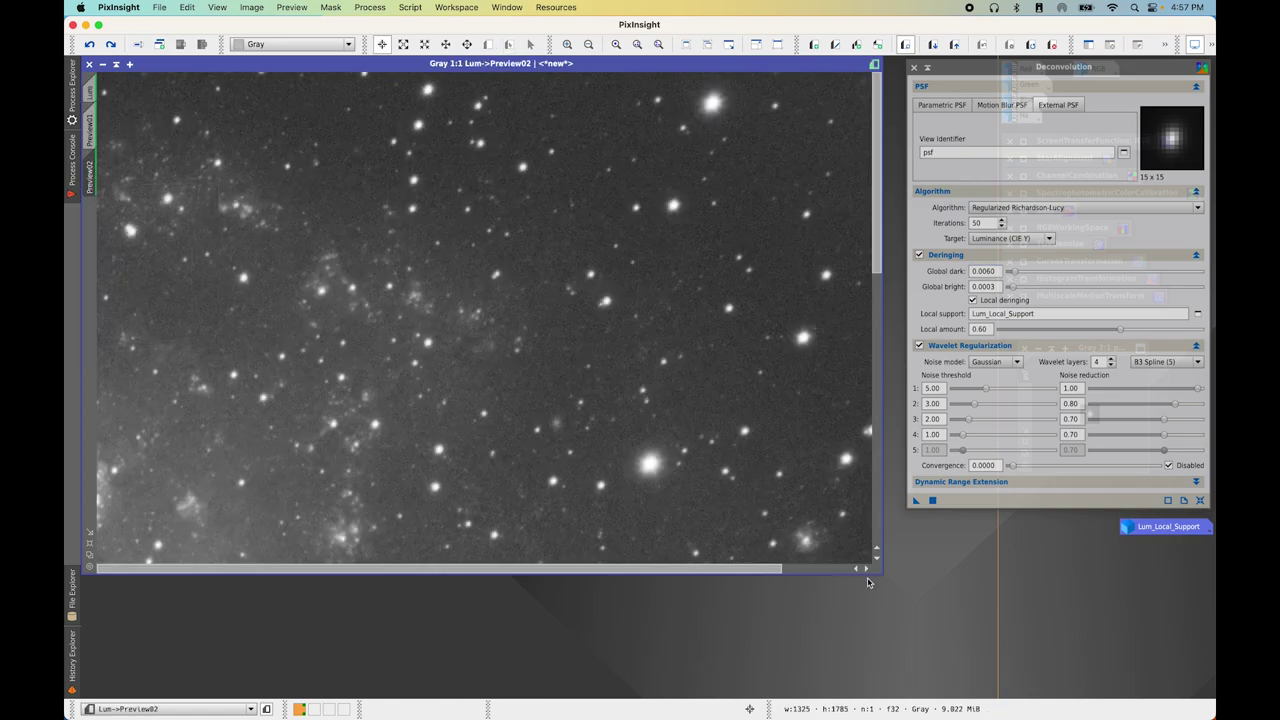
left_click_drag(883, 572, 990, 684)
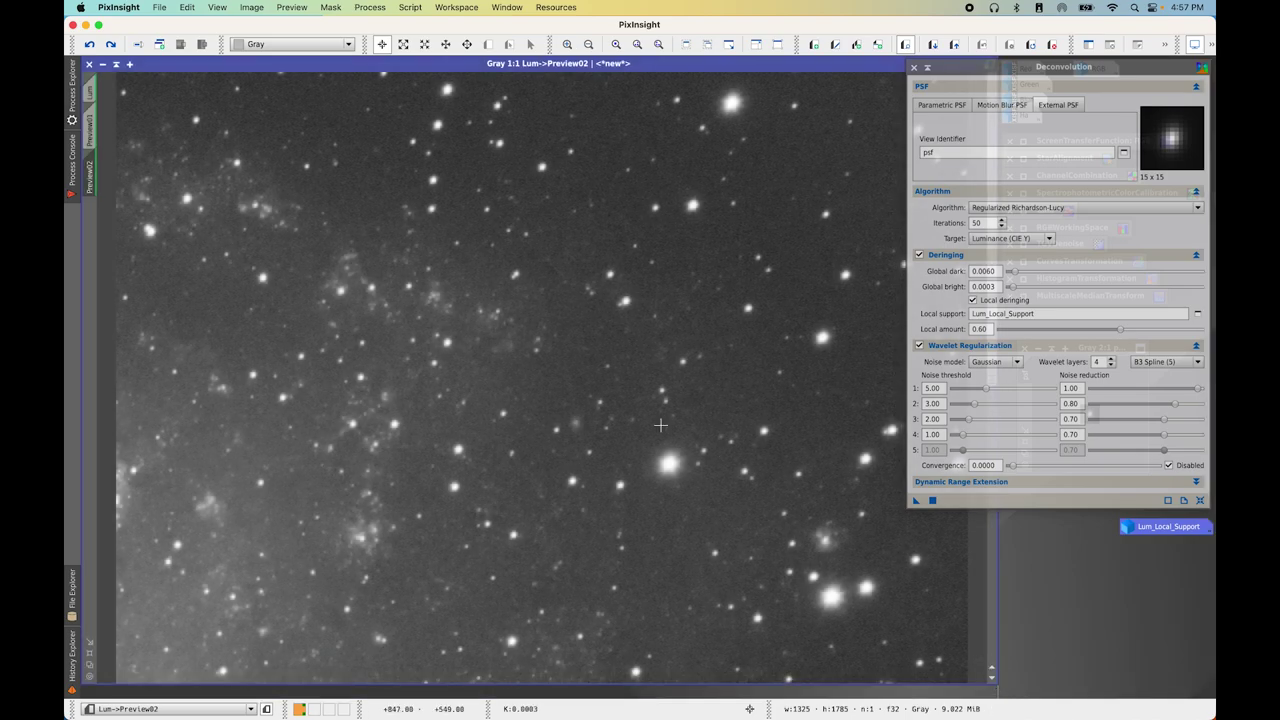
left_click_drag(979, 69, 984, 68)
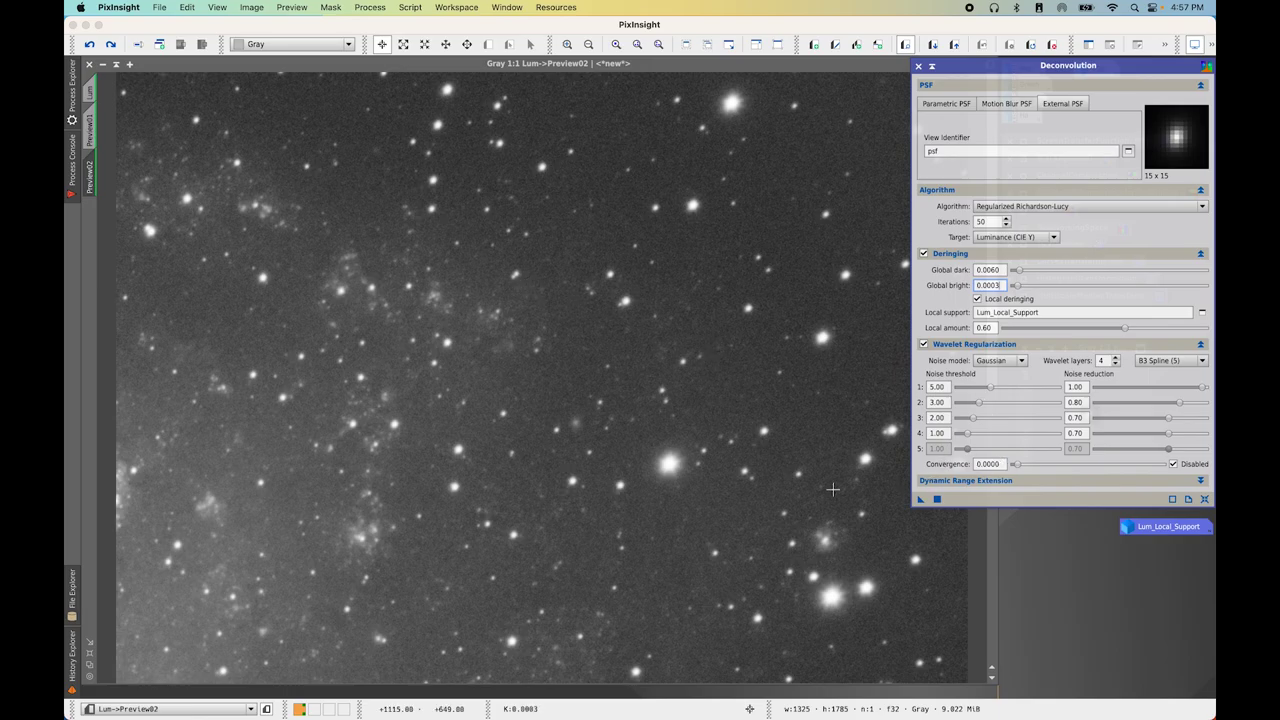
Look over the bright star and nebulosity in Preview02 and apply Deconvolution to that preview
scroll(686, 456, "up", 1)
left_click_drag(755, 680, 615, 665)
scroll(610, 445, "down", 2)
scroll(610, 445, "up", 1)
scroll(610, 445, "down", 1)
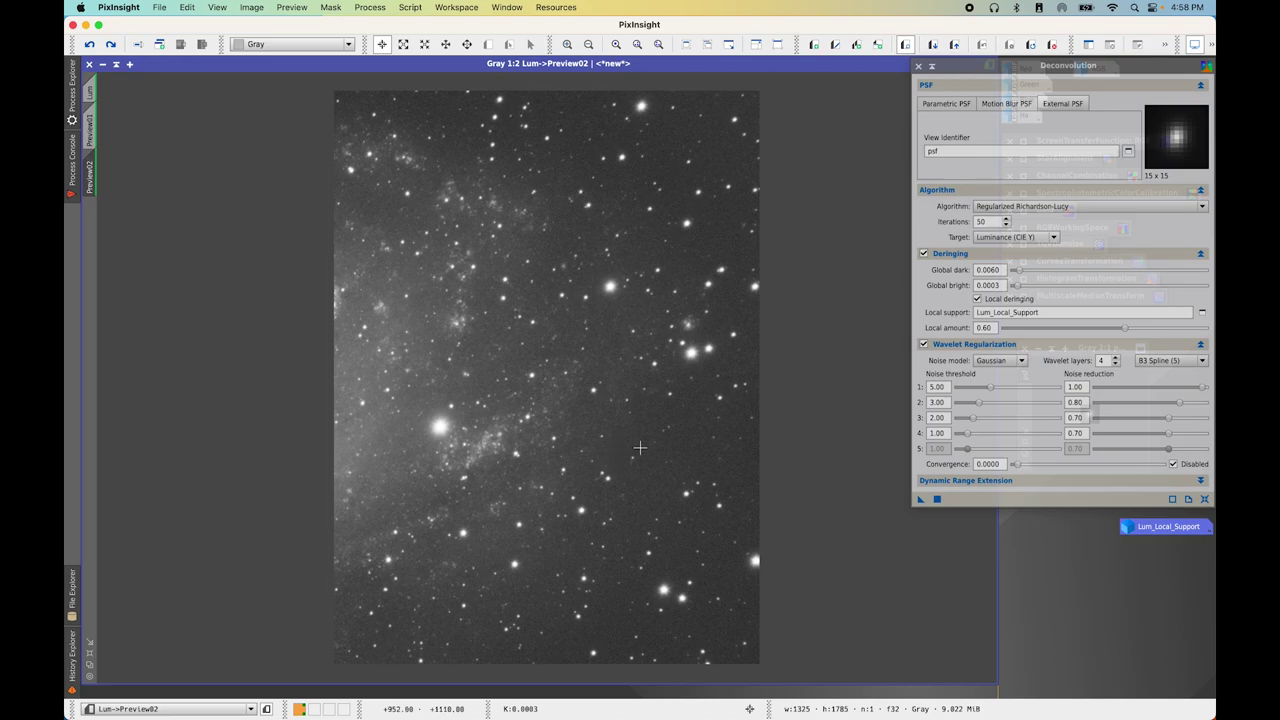
scroll(640, 448, "up", 1)
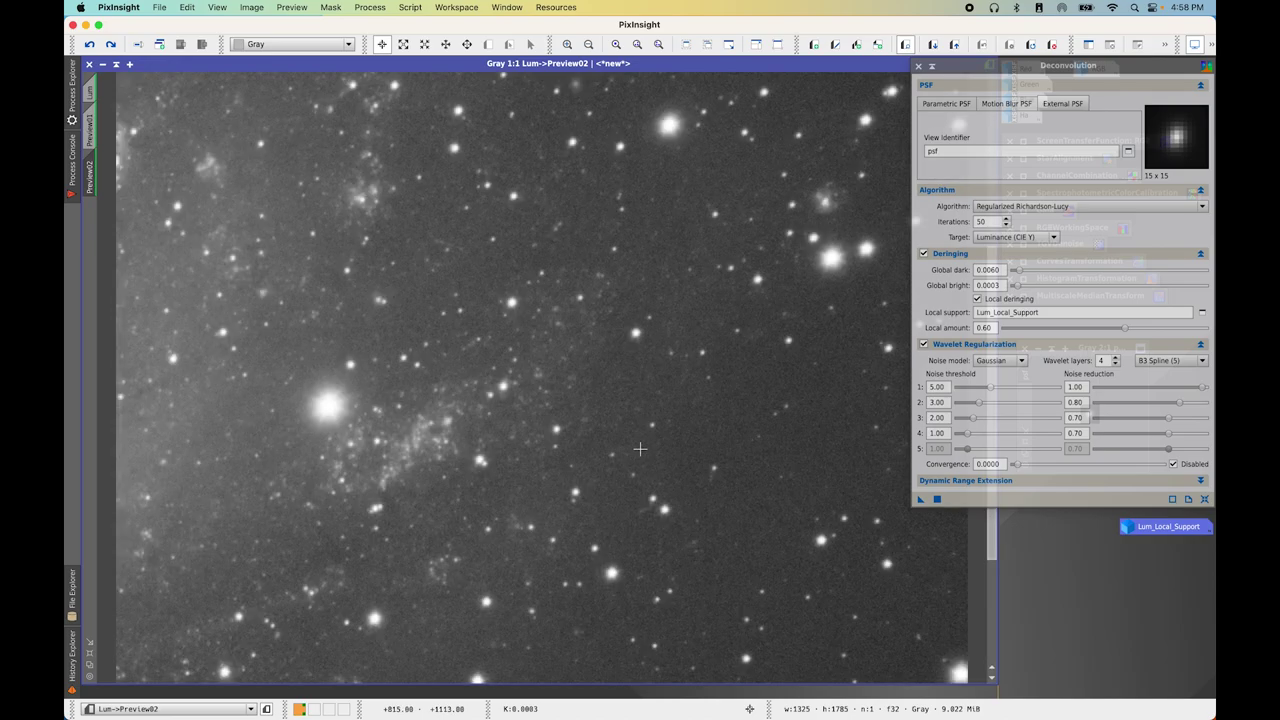
left_click(937, 499)
Examine the stars and nebulosity in Preview02 at several magnifications and open the Process Console to read the iteration log
scroll(490, 370, "up", 1)
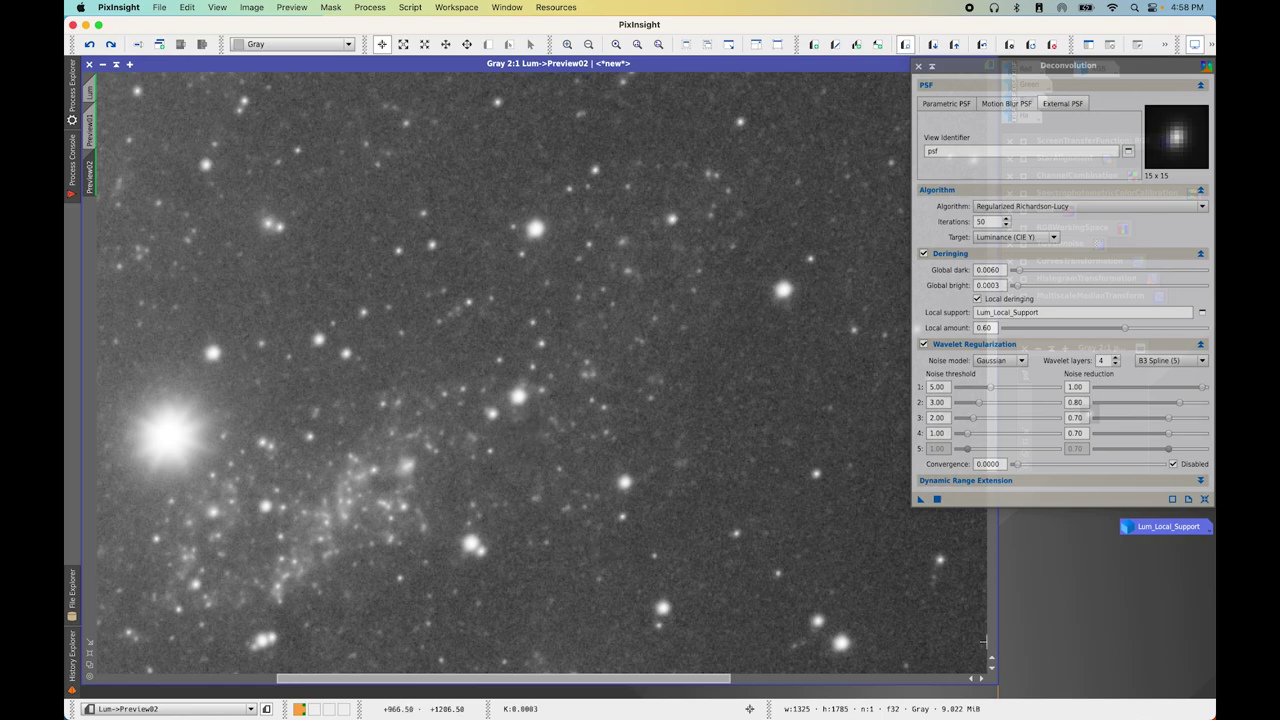
left_click_drag(644, 689, 544, 690)
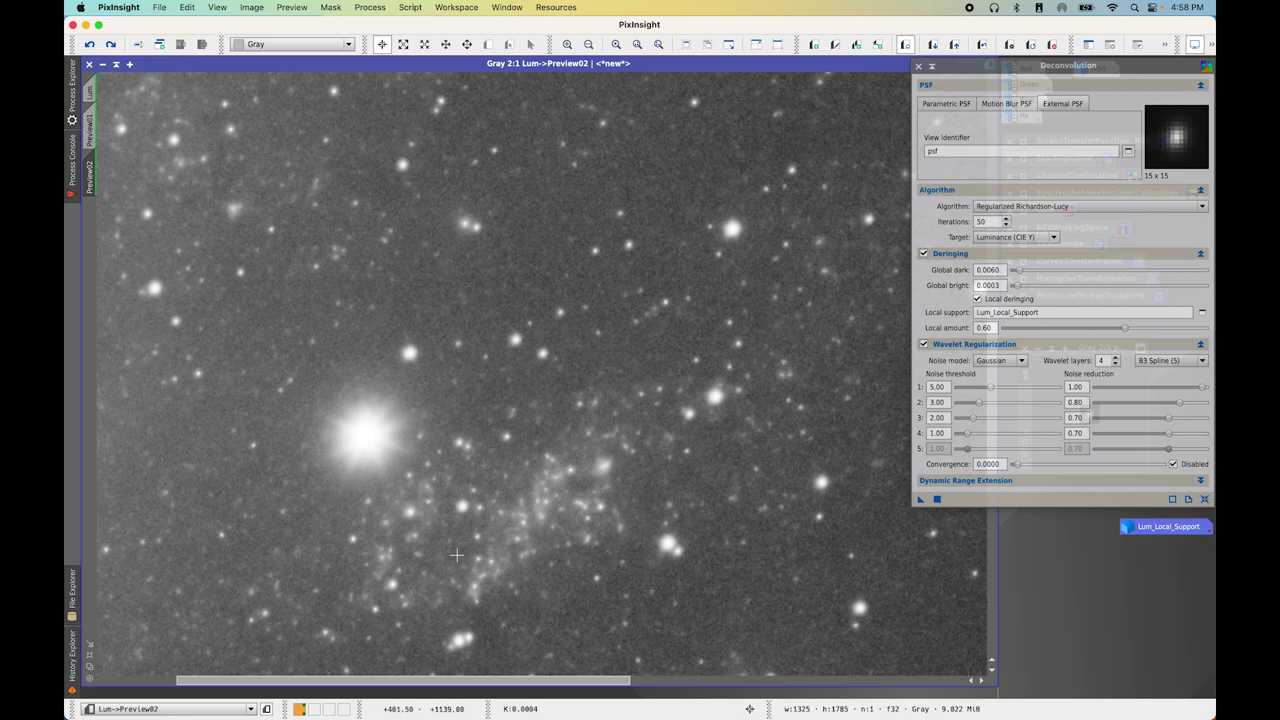
scroll(448, 485, "down", 1)
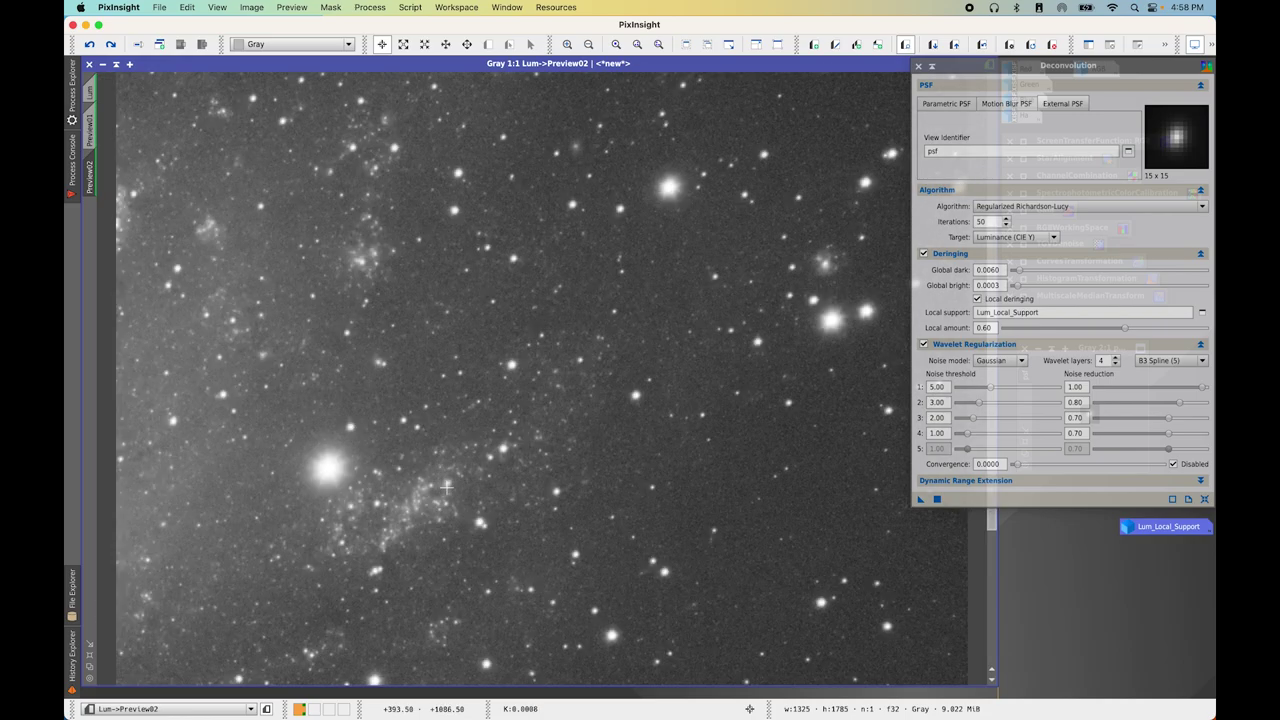
scroll(449, 467, "down", 1)
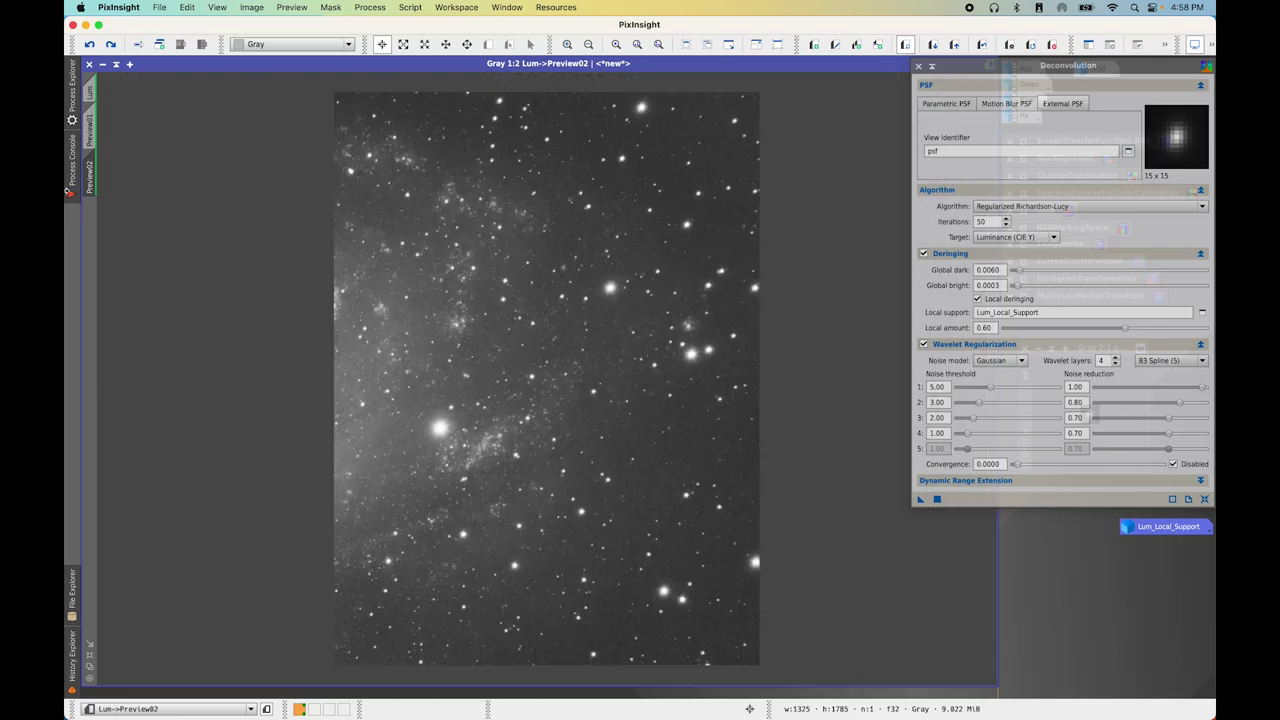
left_click(449, 64)
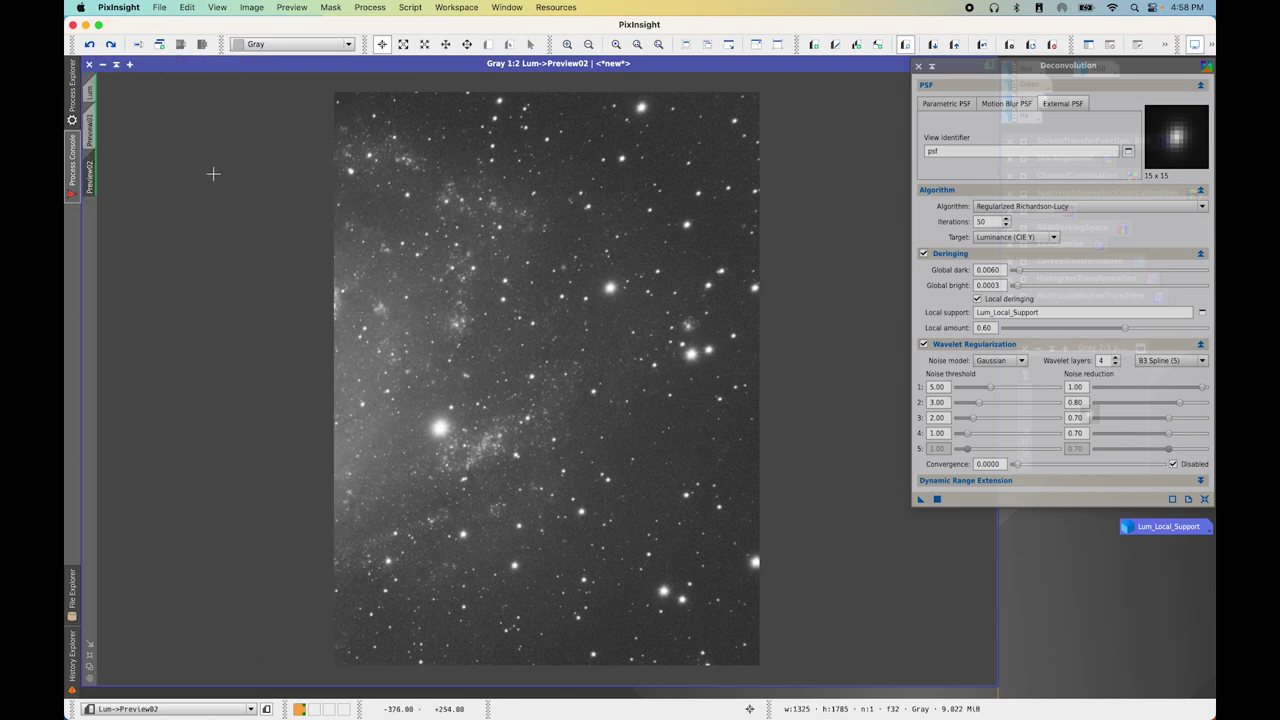
left_click(72, 140)
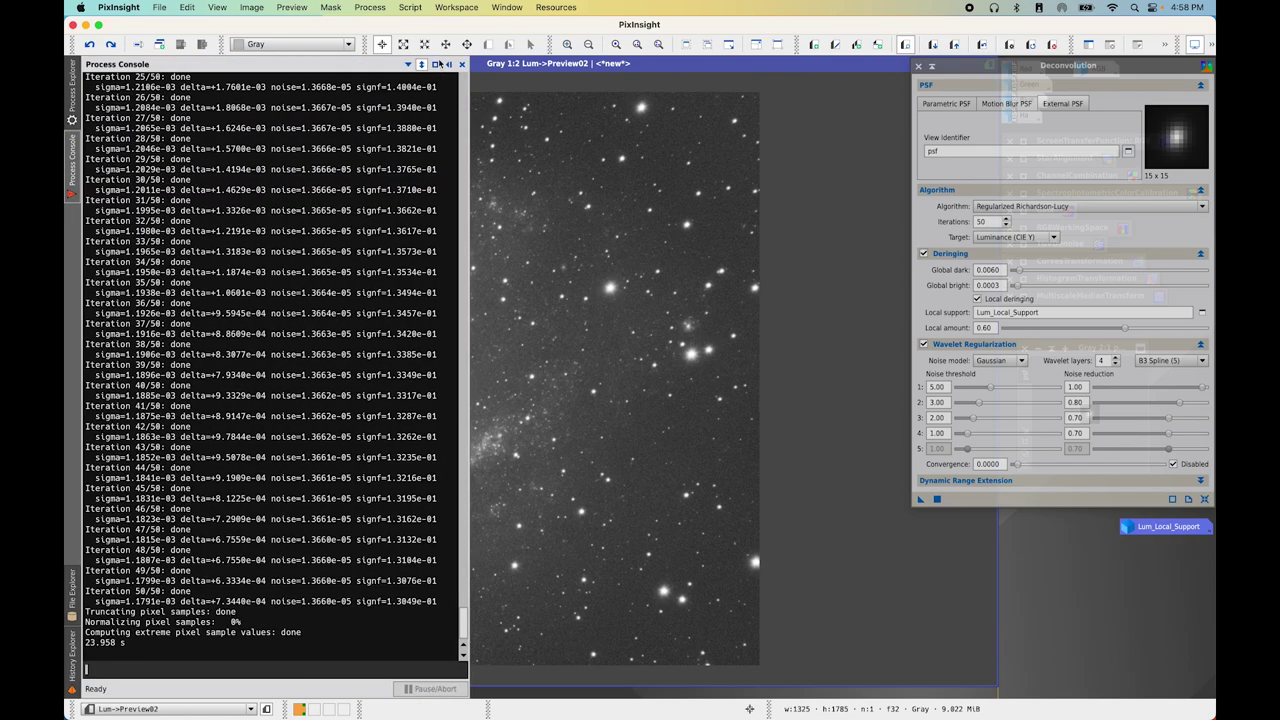
Close the console and compare the stars and nebulosity in Preview01 and the deconvolved Preview02 at several magnifications
left_click(449, 64)
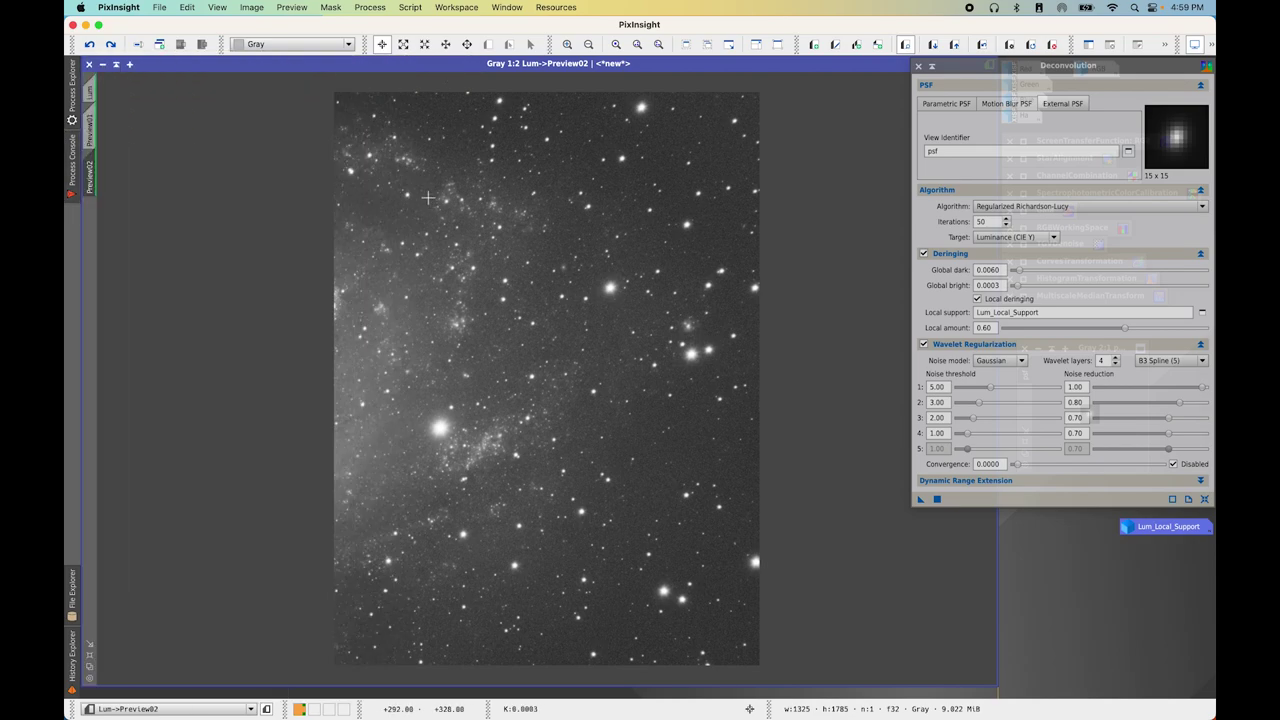
left_click(92, 130)
scroll(484, 385, "down", 1)
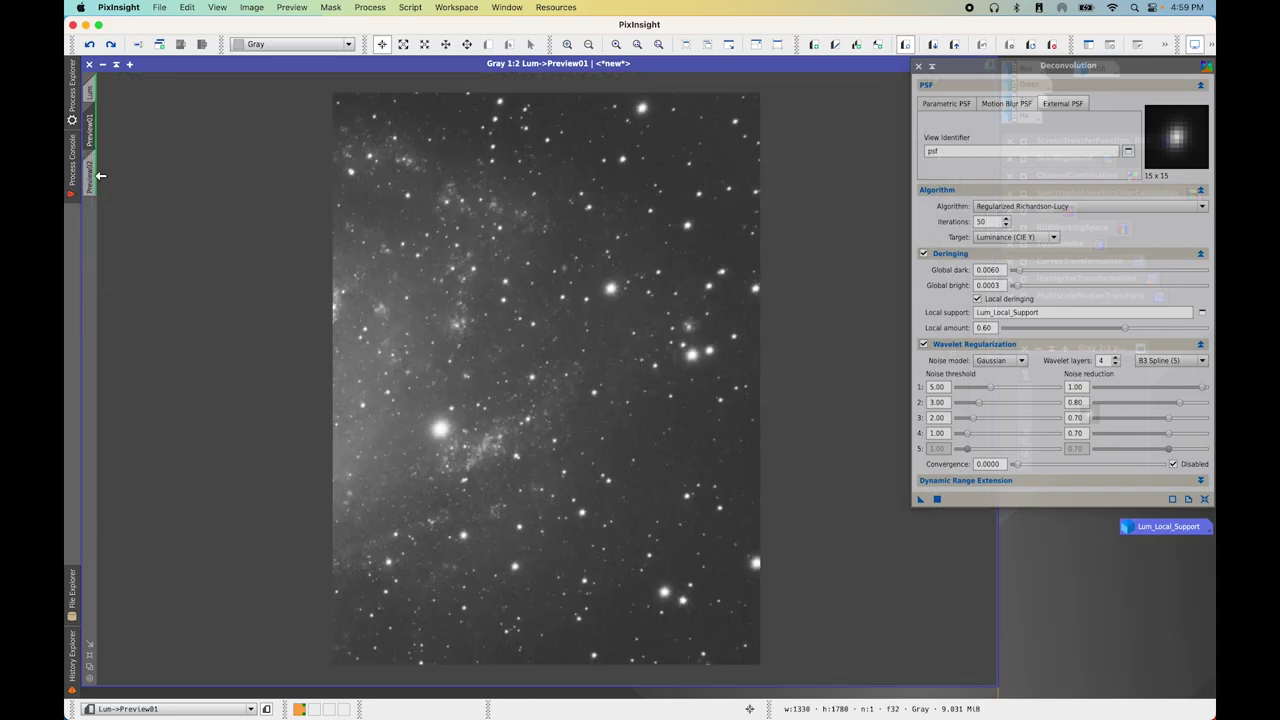
mouse_move(100, 176)
scroll(551, 310, "up", 1)
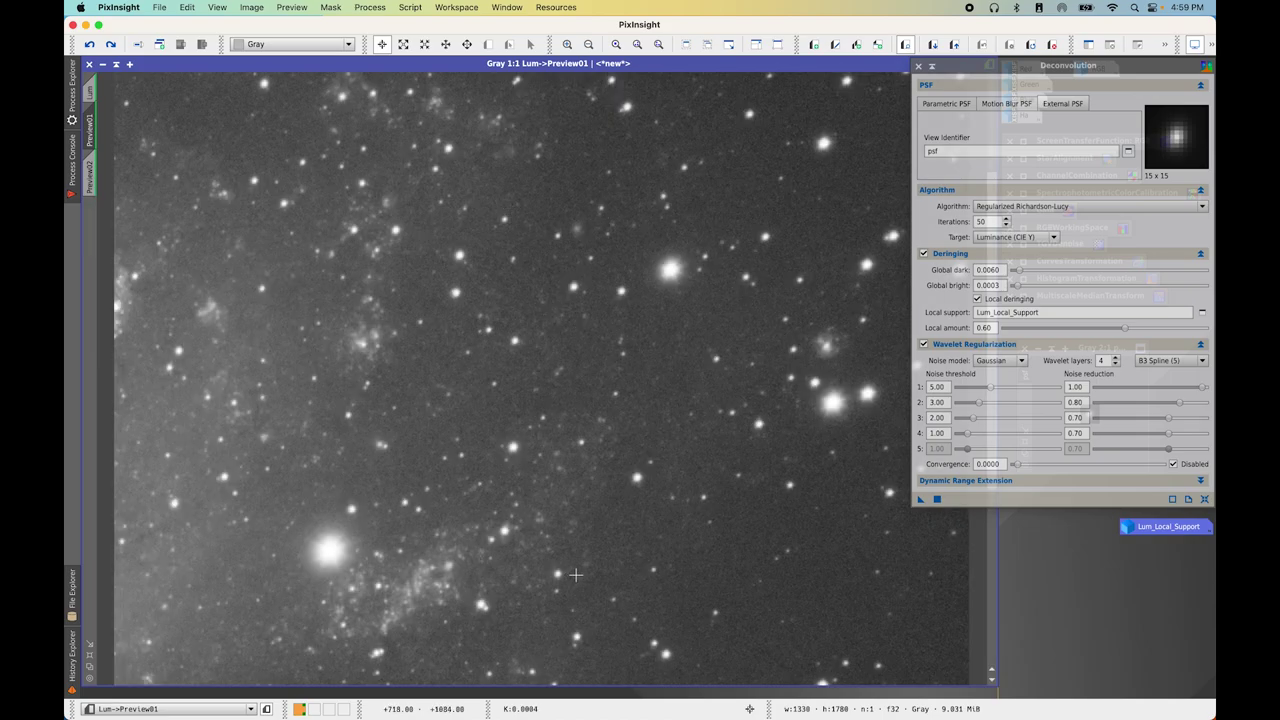
left_click(100, 176)
scroll(408, 418, "up", 1)
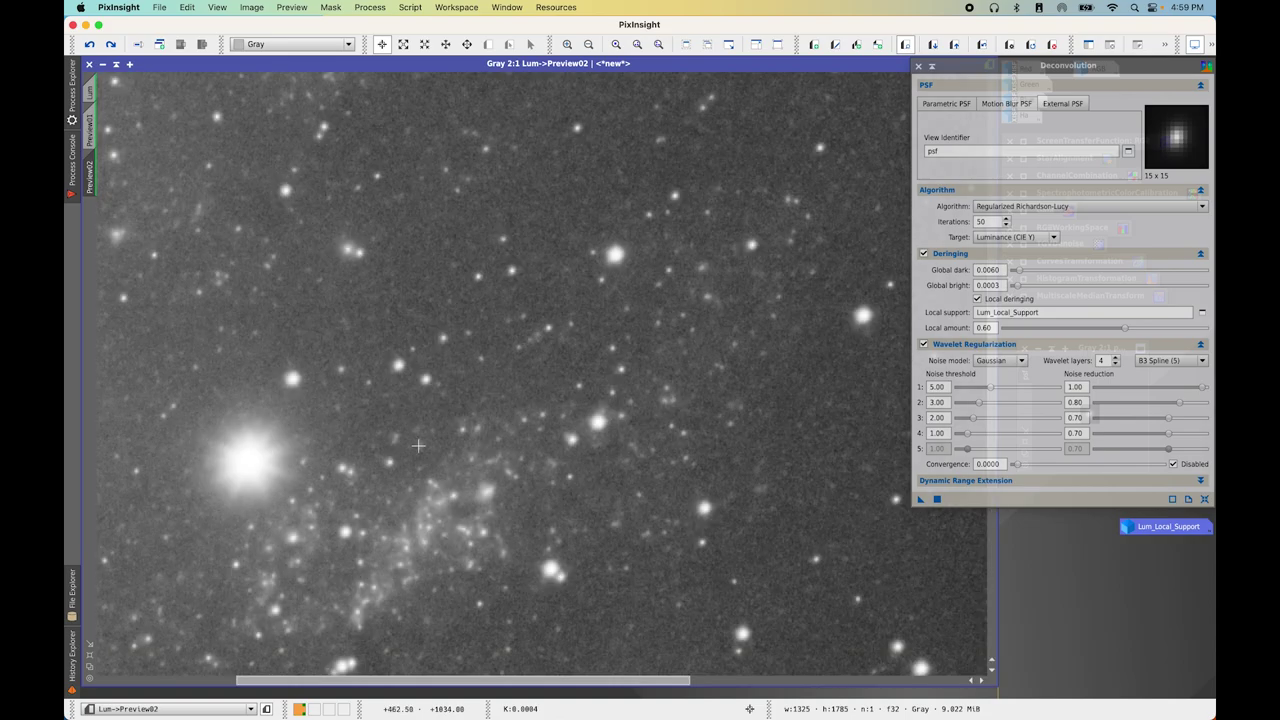
scroll(466, 490, "down", 1)
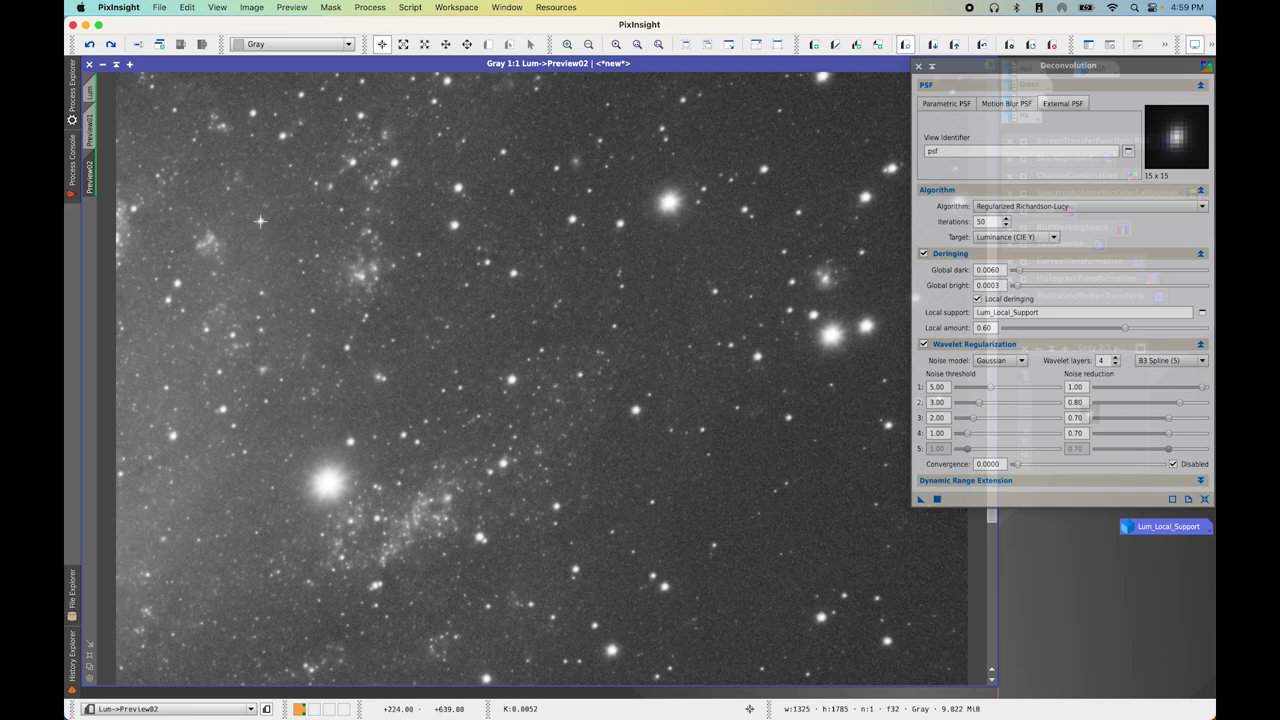
left_click(94, 126)
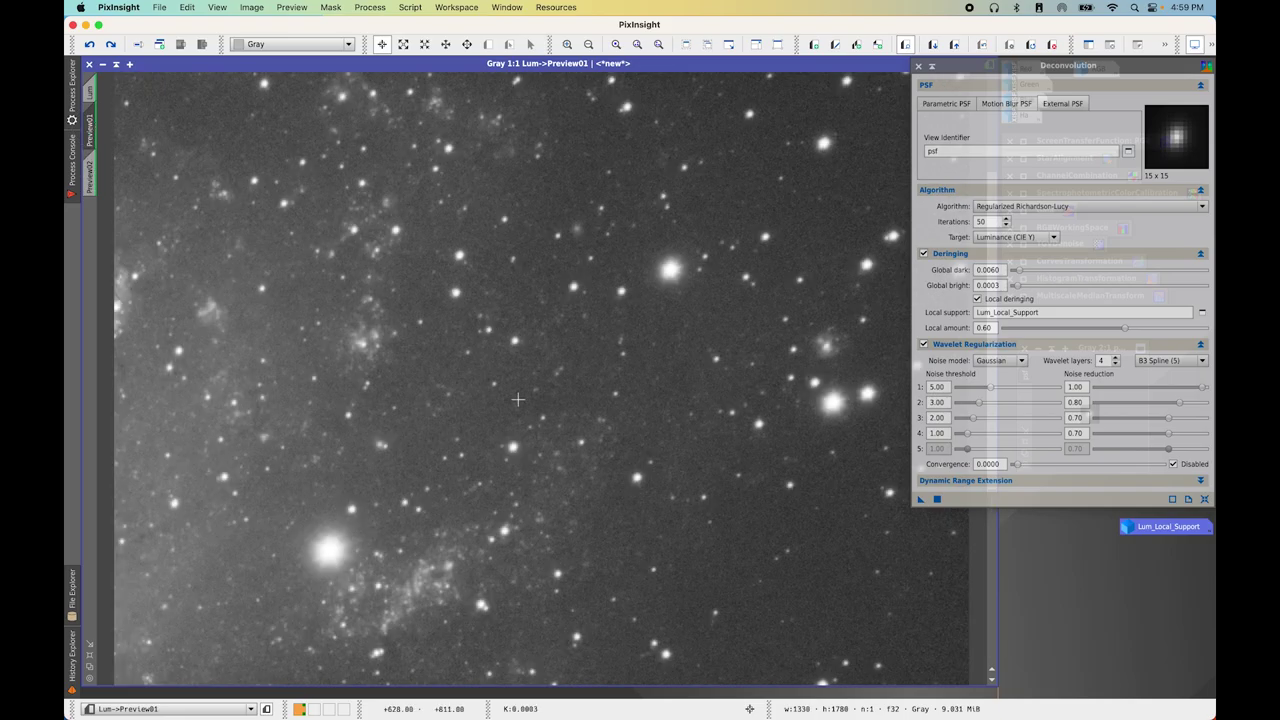
Apply the tested Deconvolution settings to the whole Lum image
left_click(90, 91)
left_click_drag(921, 498, 480, 340)
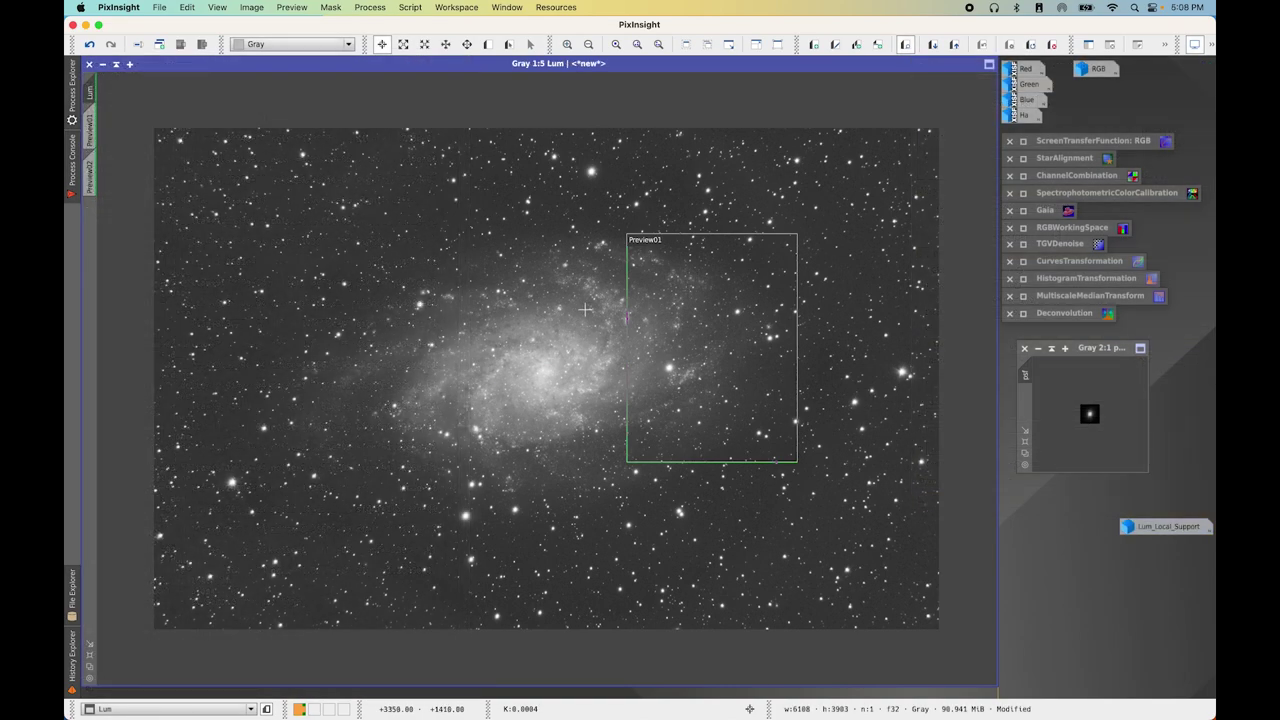
scroll(576, 404, "up", 1)
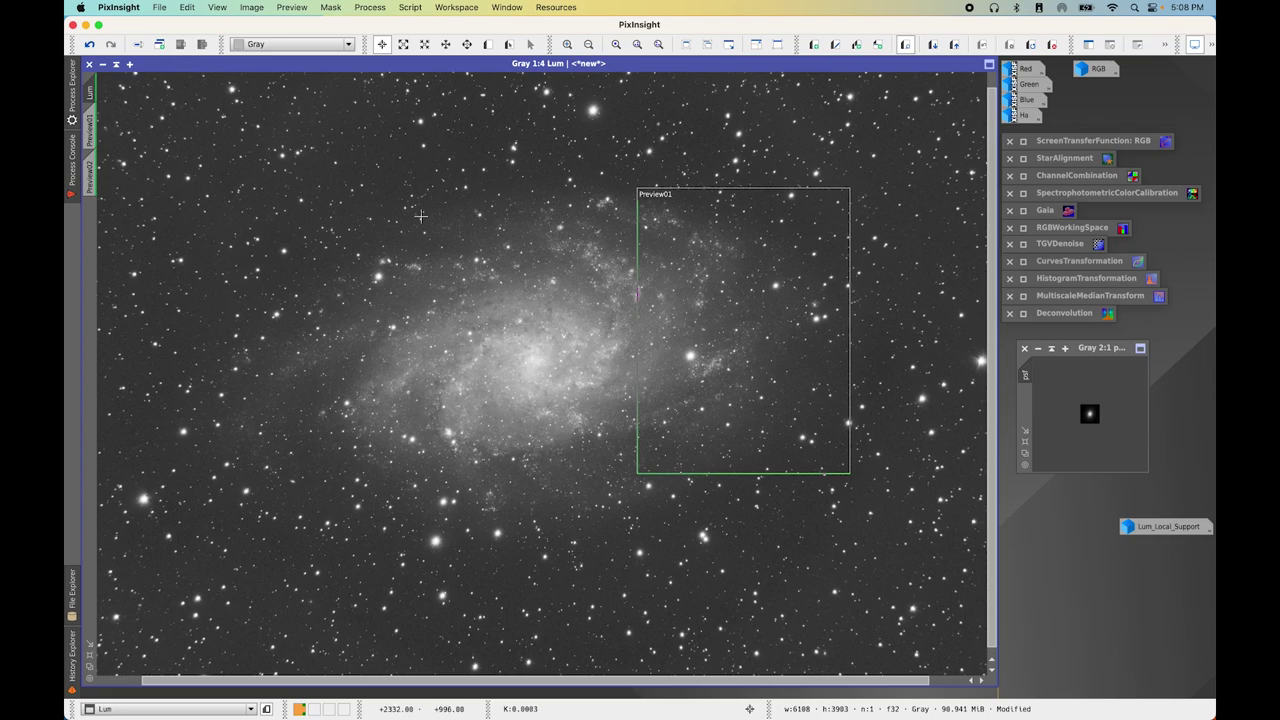
Delete Preview02 and Preview01 from the Lum image
left_click(90, 170)
right_click(90, 170)
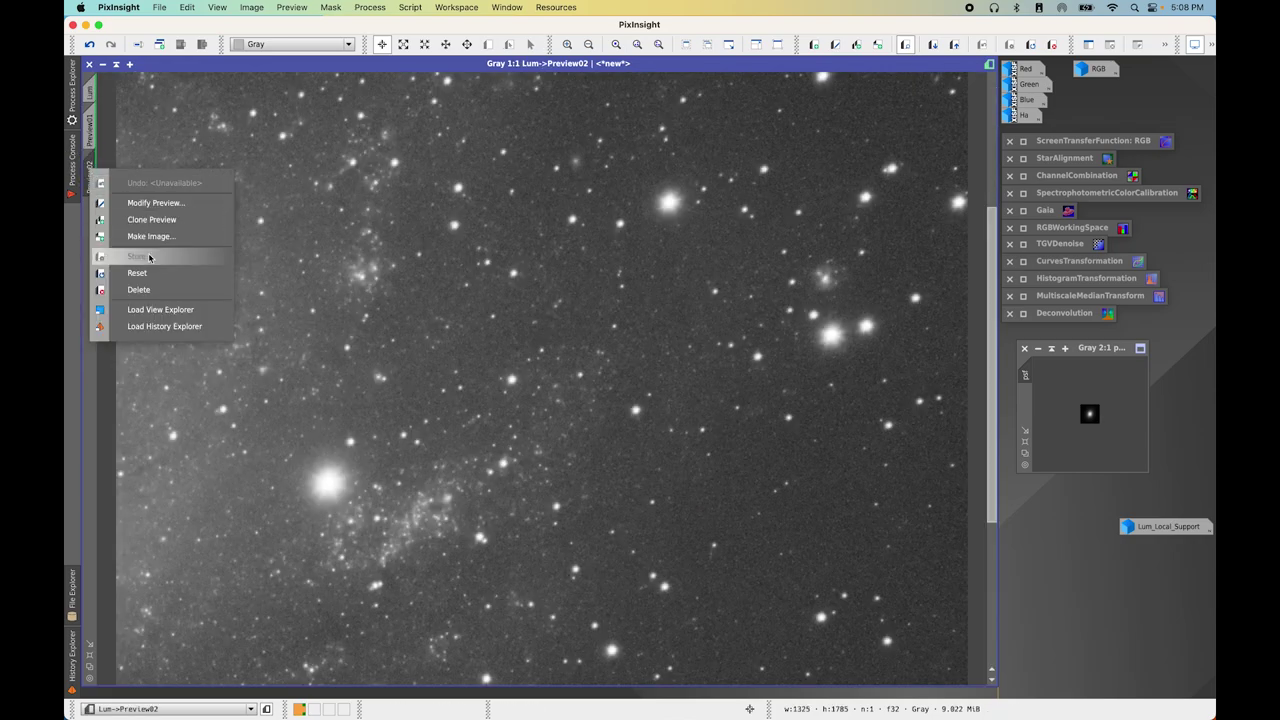
left_click(138, 289)
left_click(96, 133)
right_click(96, 133)
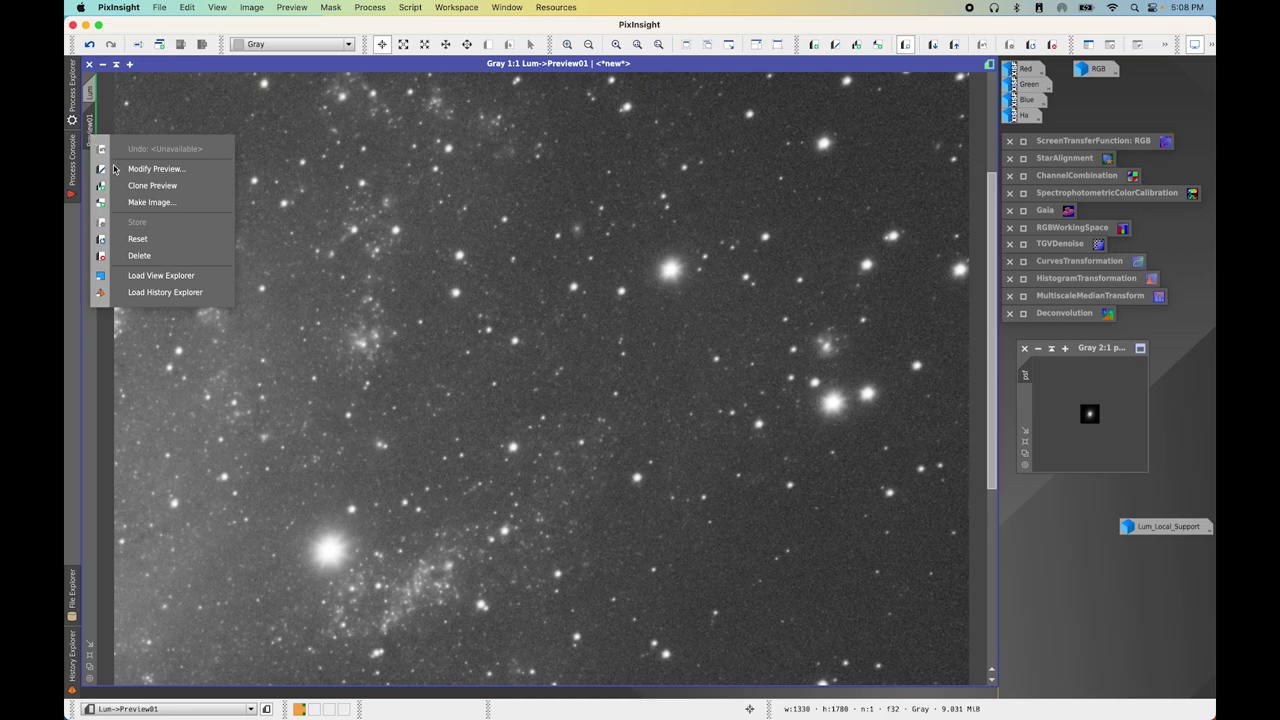
left_click(133, 250)
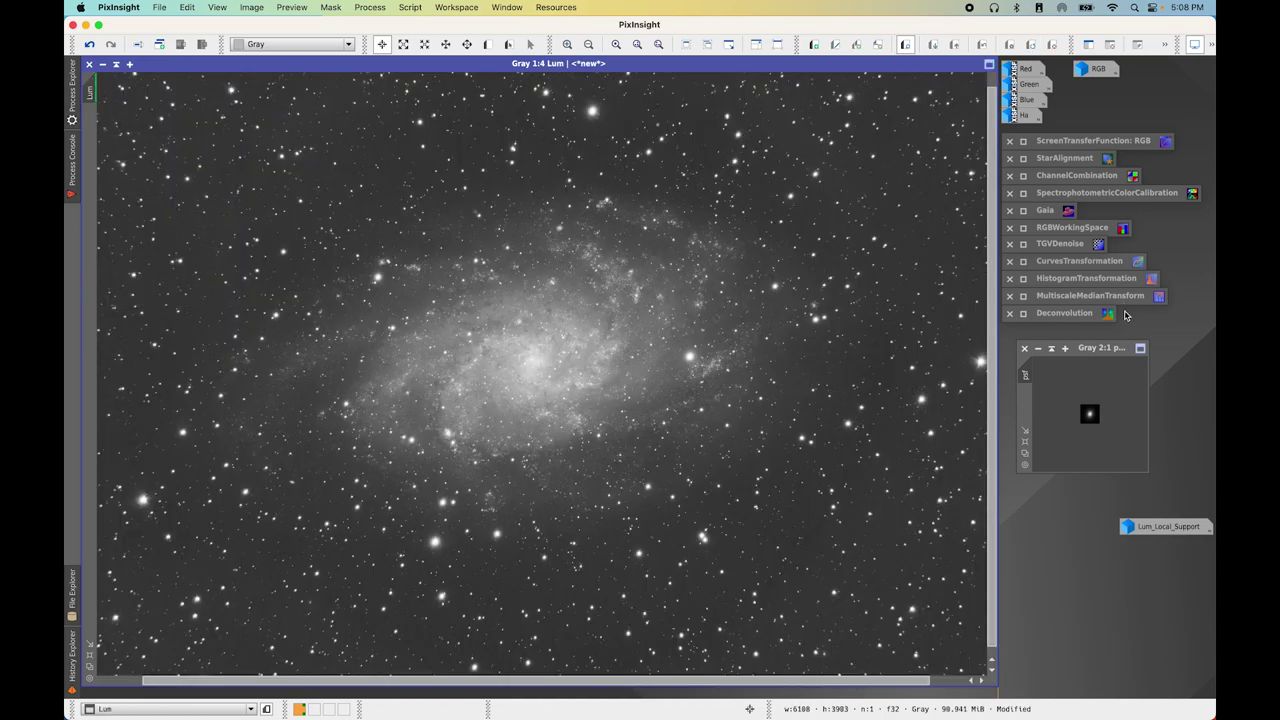
Close the psf image and delete the Lum_Local_Support image
left_click(1025, 349)
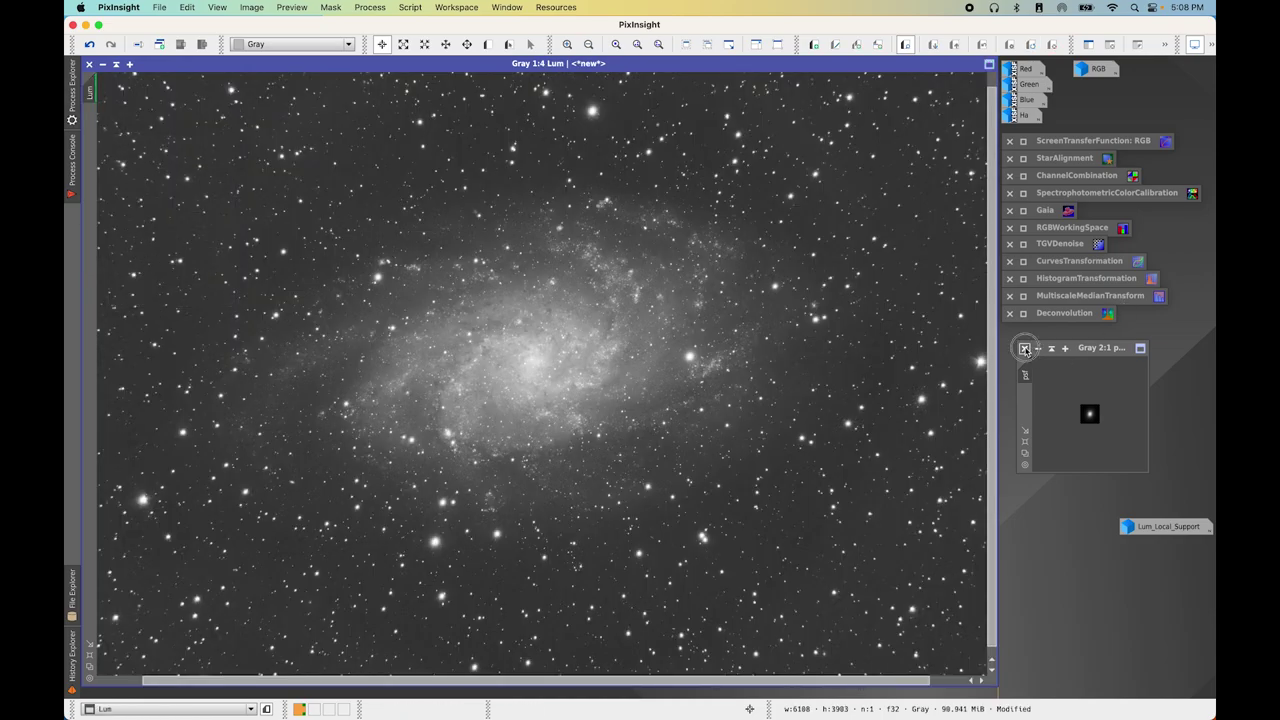
right_click(1168, 526)
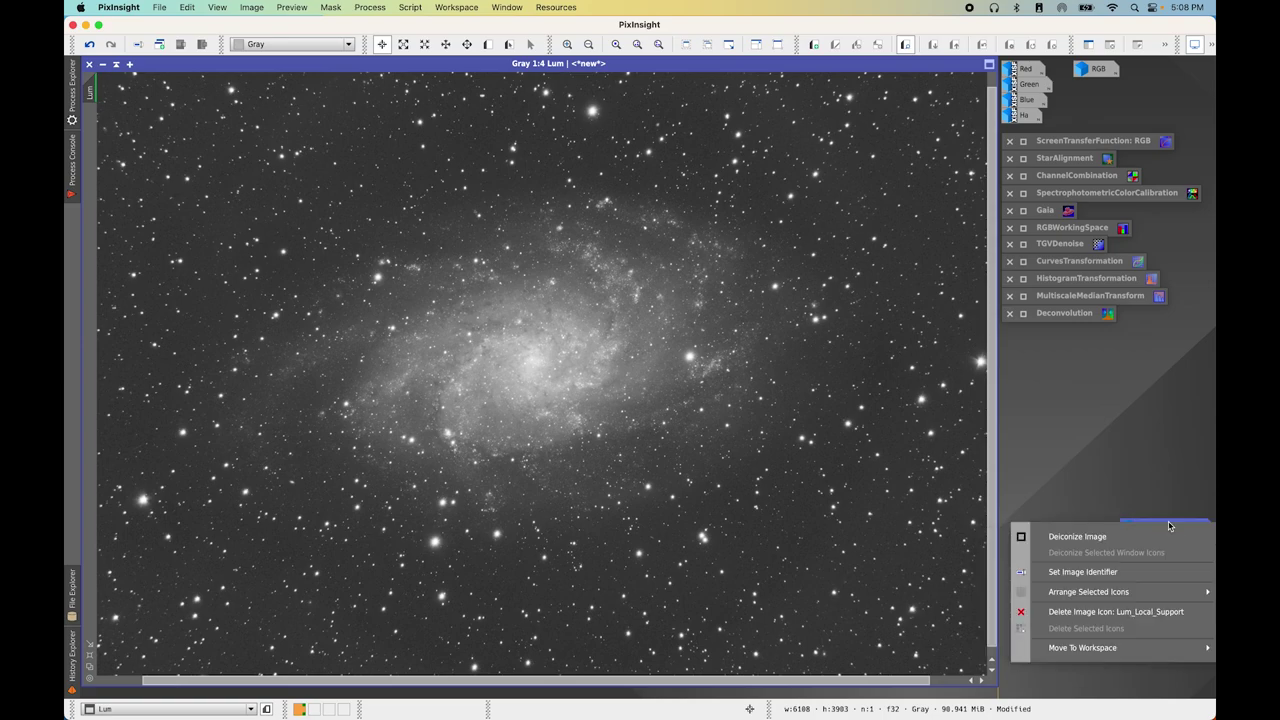
left_click(1145, 611)
left_click(707, 401)
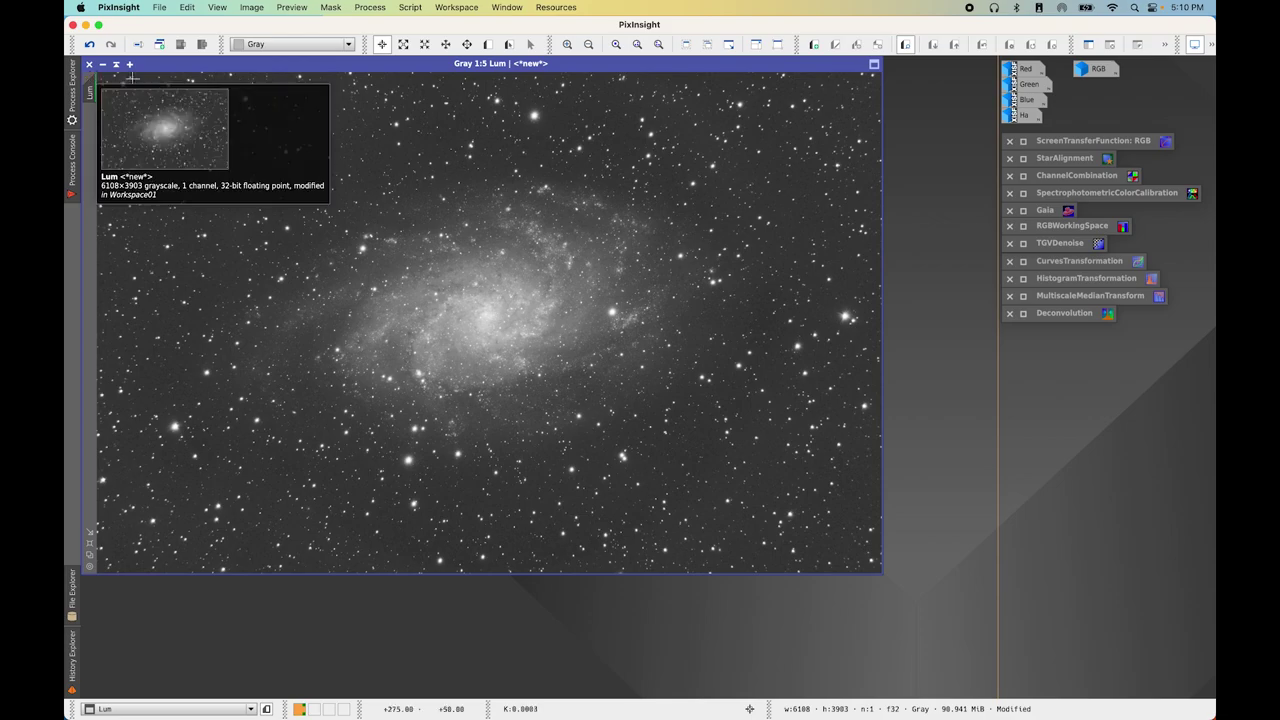
Iconize Lum, restore the RGB image and apply RGBWorkingSpace with red, green and blue luminance coefficients of 1.000000 to it
left_click(103, 70)
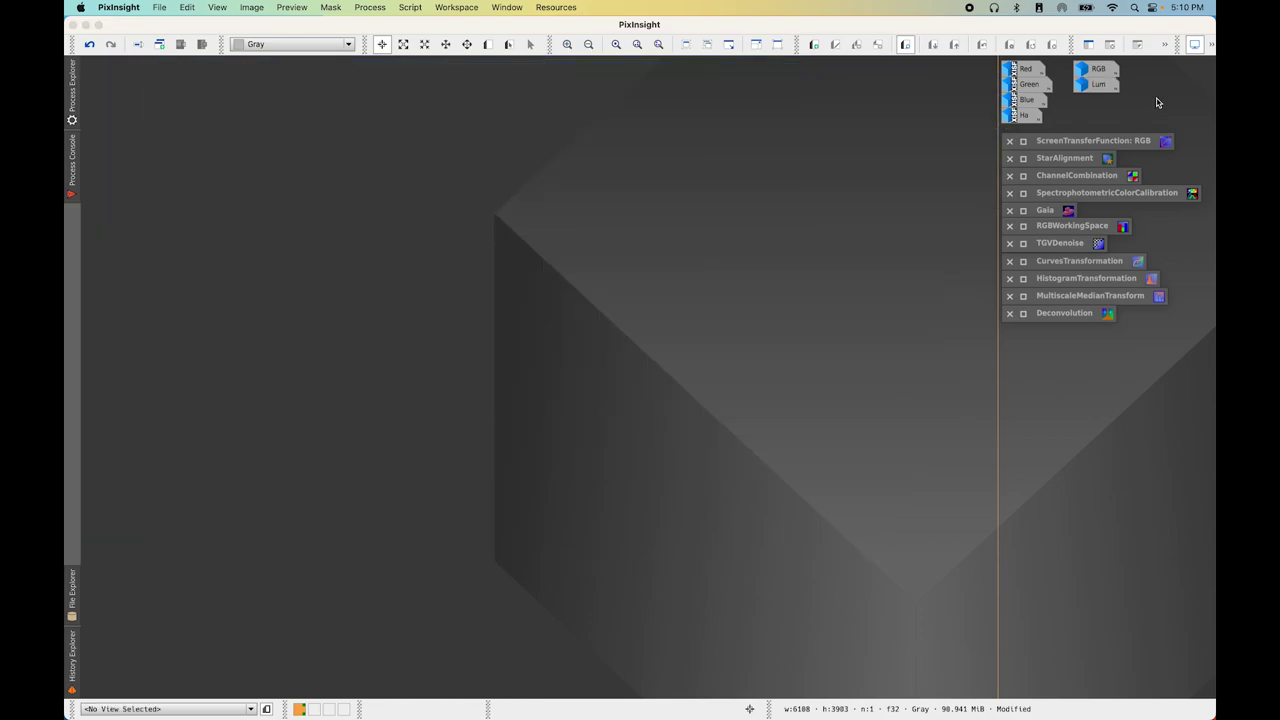
double_click(1095, 70)
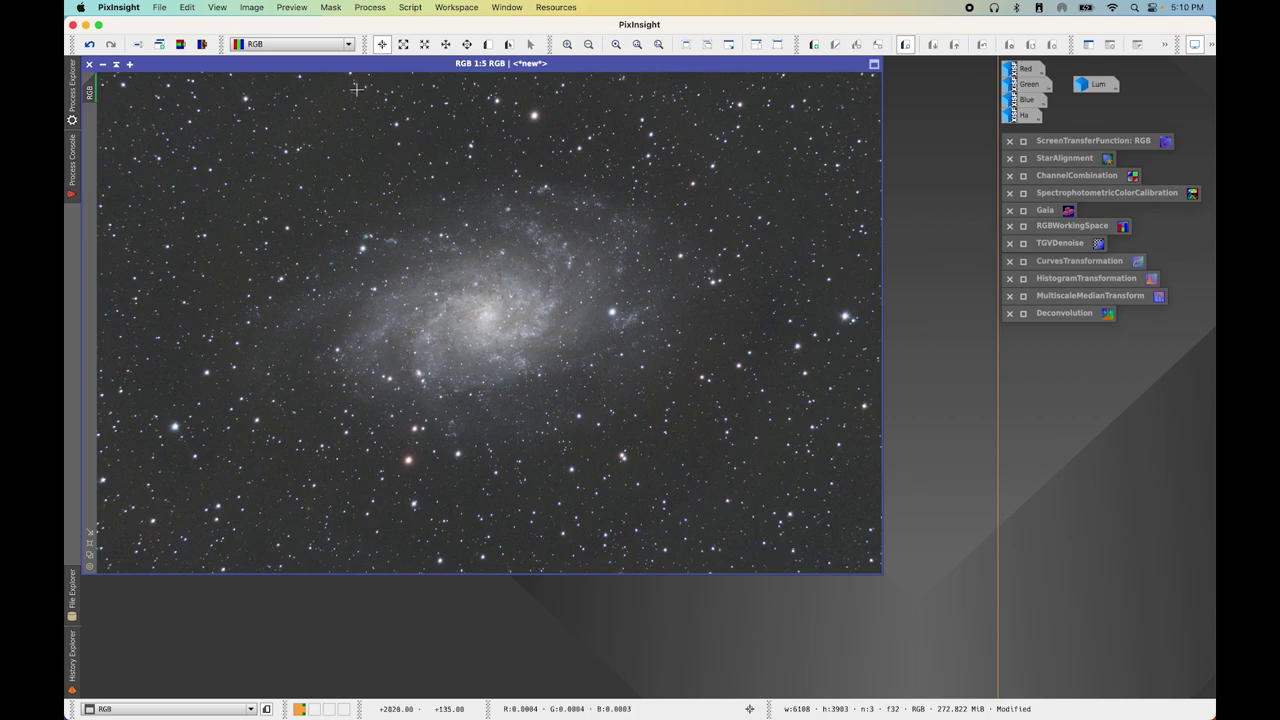
double_click(1074, 228)
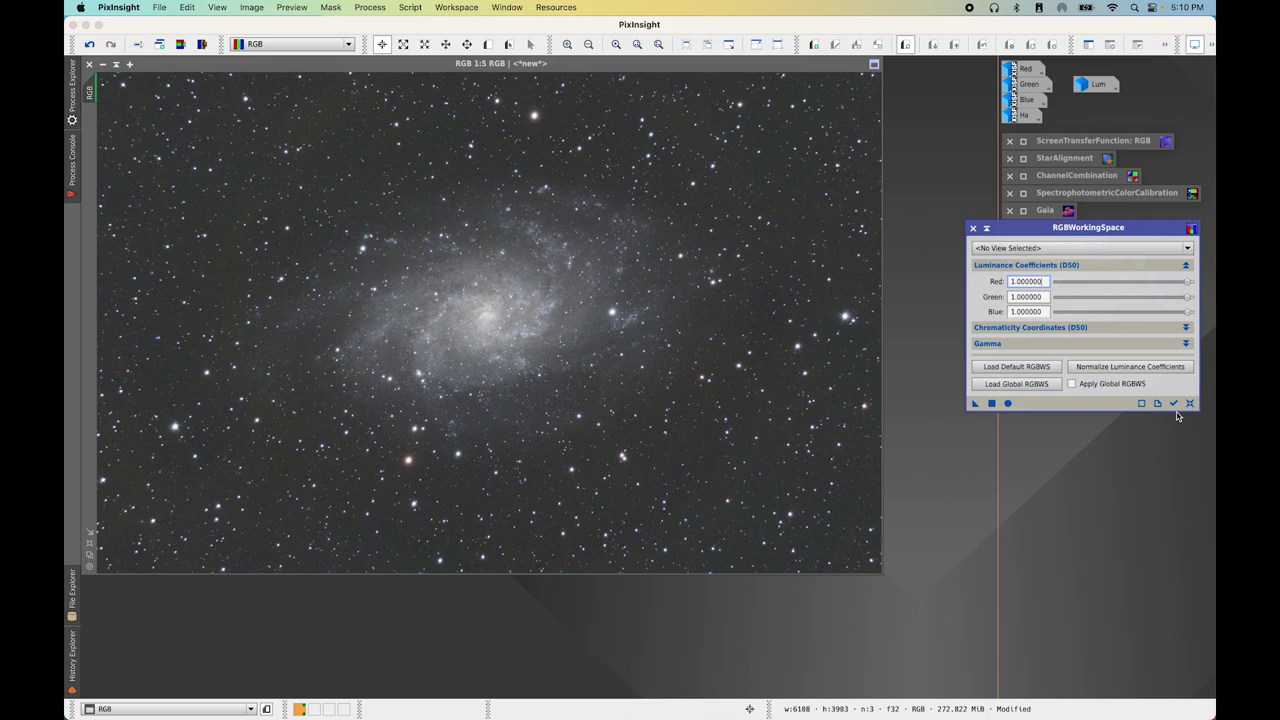
left_click(992, 403)
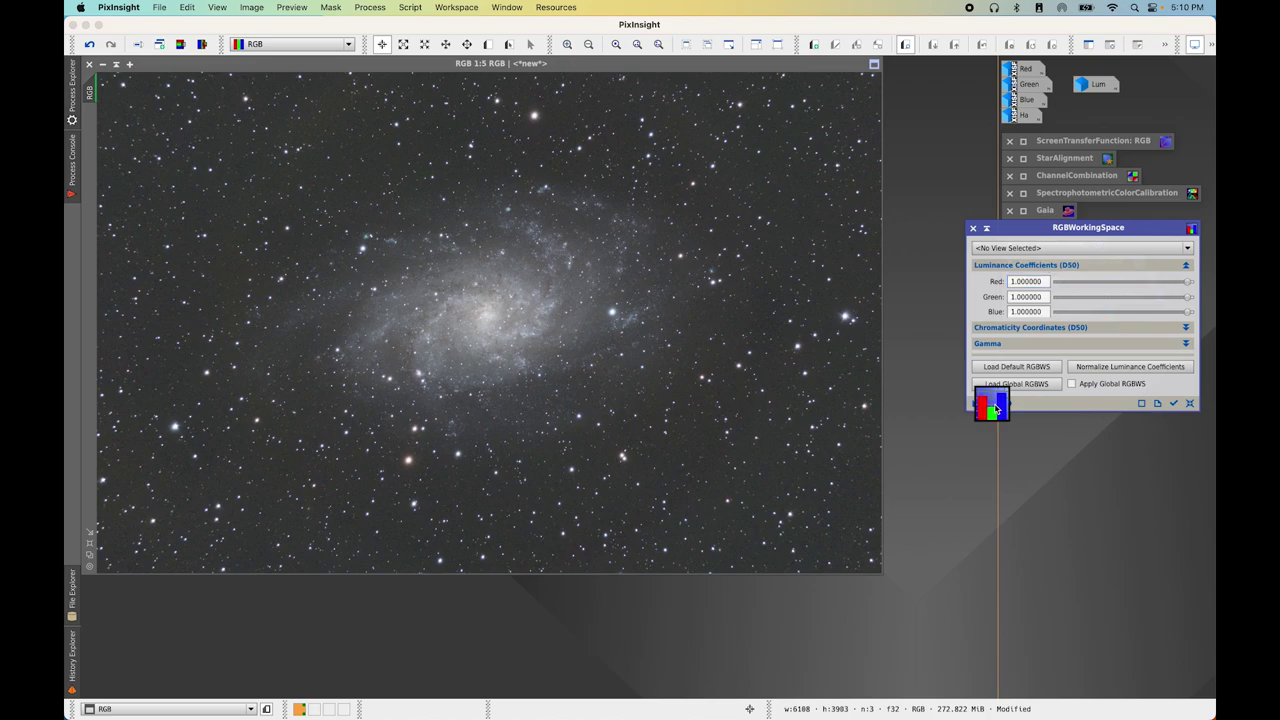
left_click(973, 228)
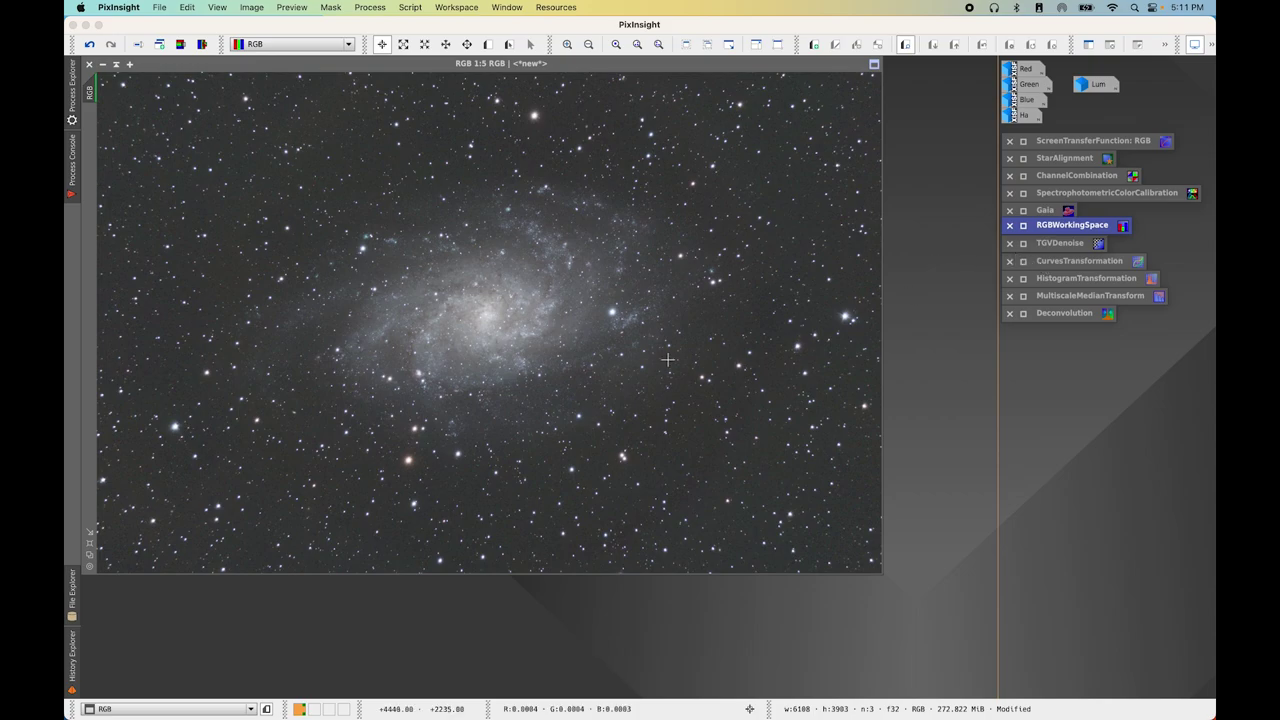
Extract the lightness of the RGB image and de-linearize the auto-stretched result with the DeLinear script
left_click(180, 47)
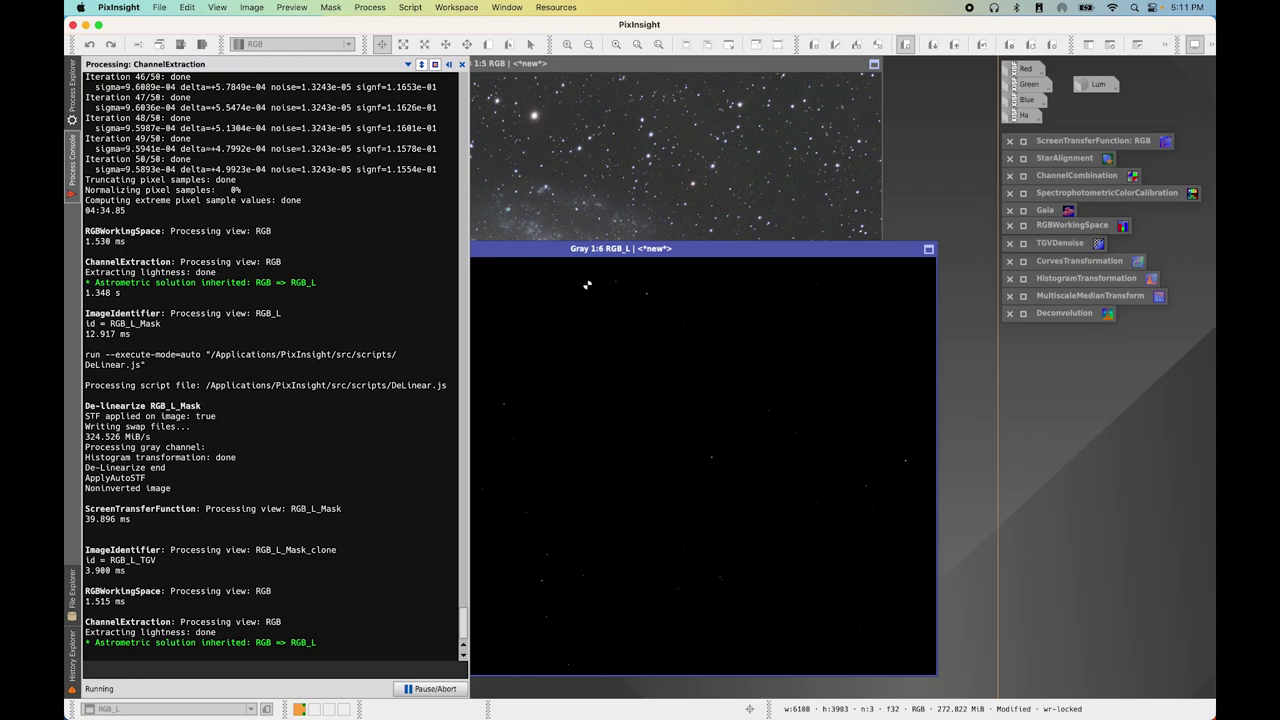
key("super+a")
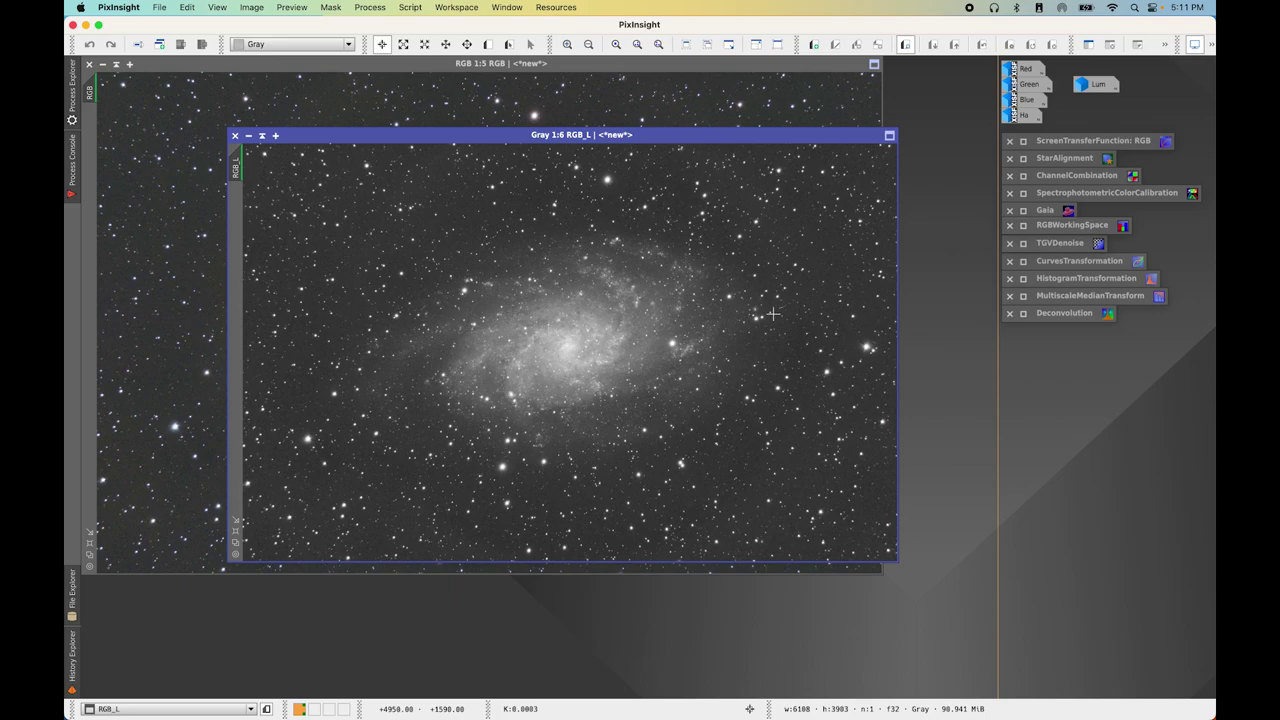
left_click(412, 7)
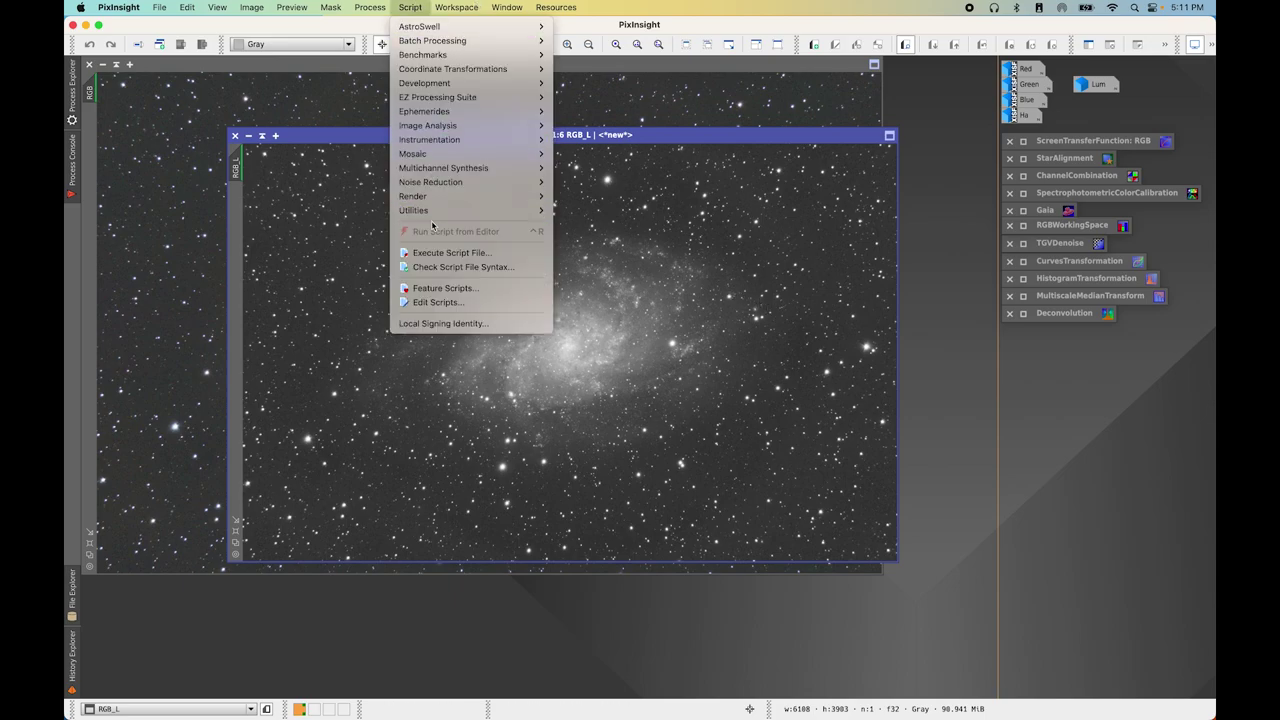
mouse_move(432, 212)
left_click(589, 240)
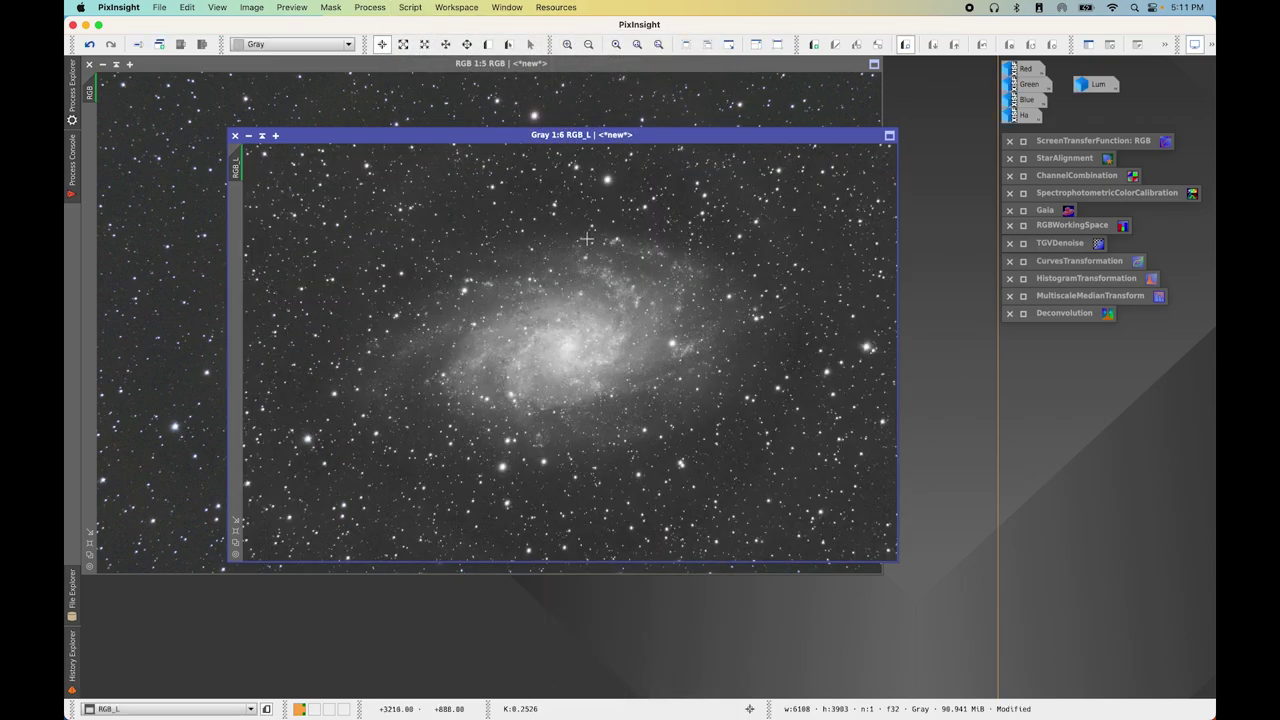
Rename the extracted lightness image as RGB_Lum_Mask
right_click(236, 168)
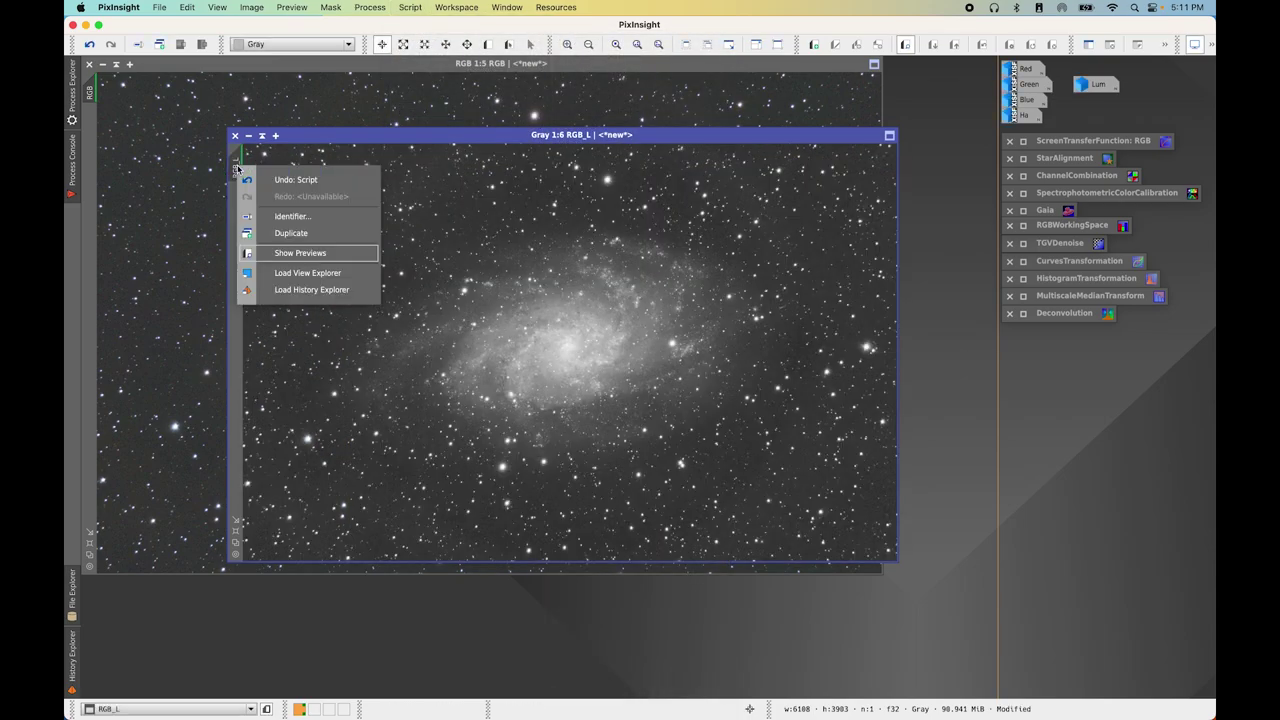
left_click(325, 217)
key("Right")
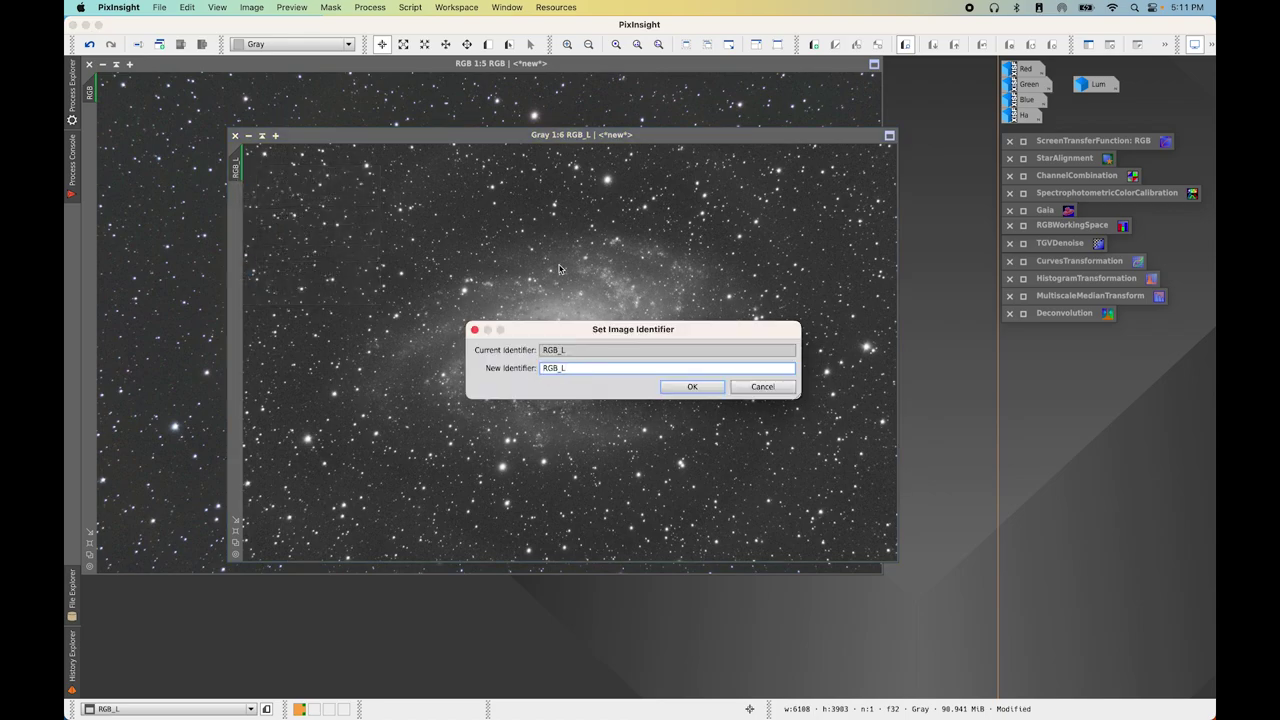
type("um_Mask")
key("Return")
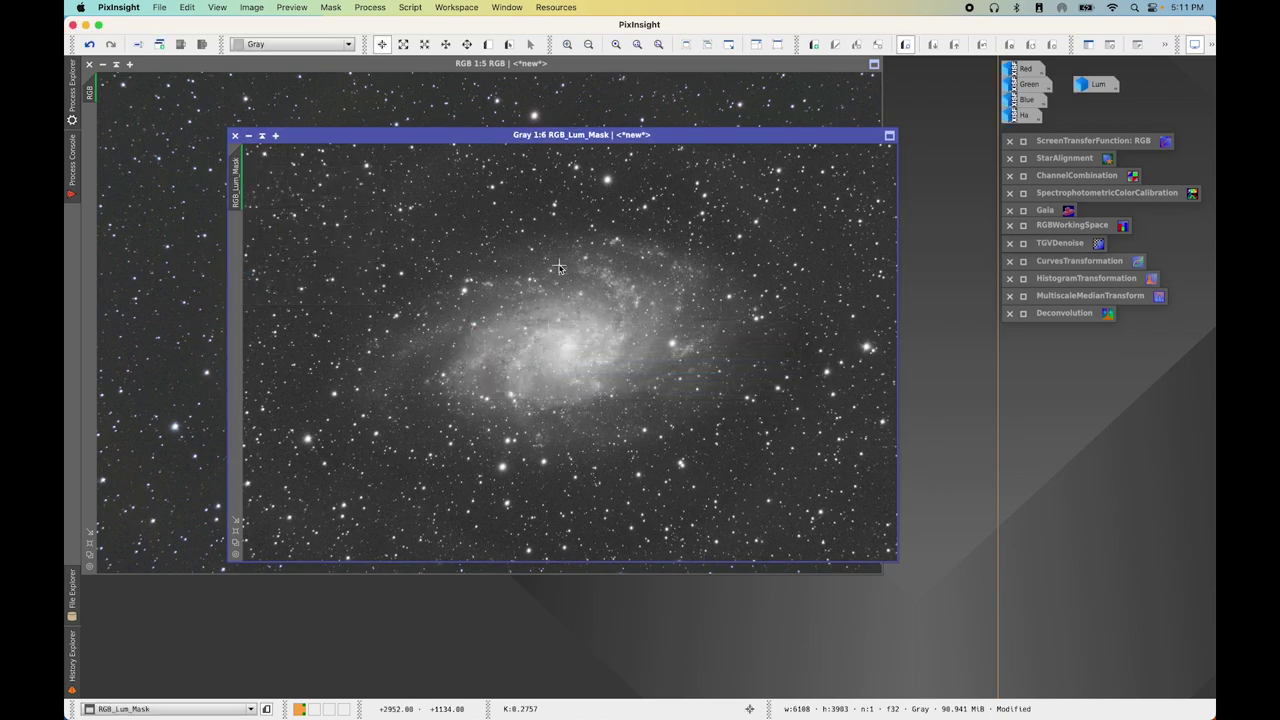
Duplicate RGB_Lum_Mask as RGB_Lum_Mask_TGV and iconize the original beneath the Deconvolution process icon
left_click_drag(244, 176, 287, 206)
right_click(287, 206)
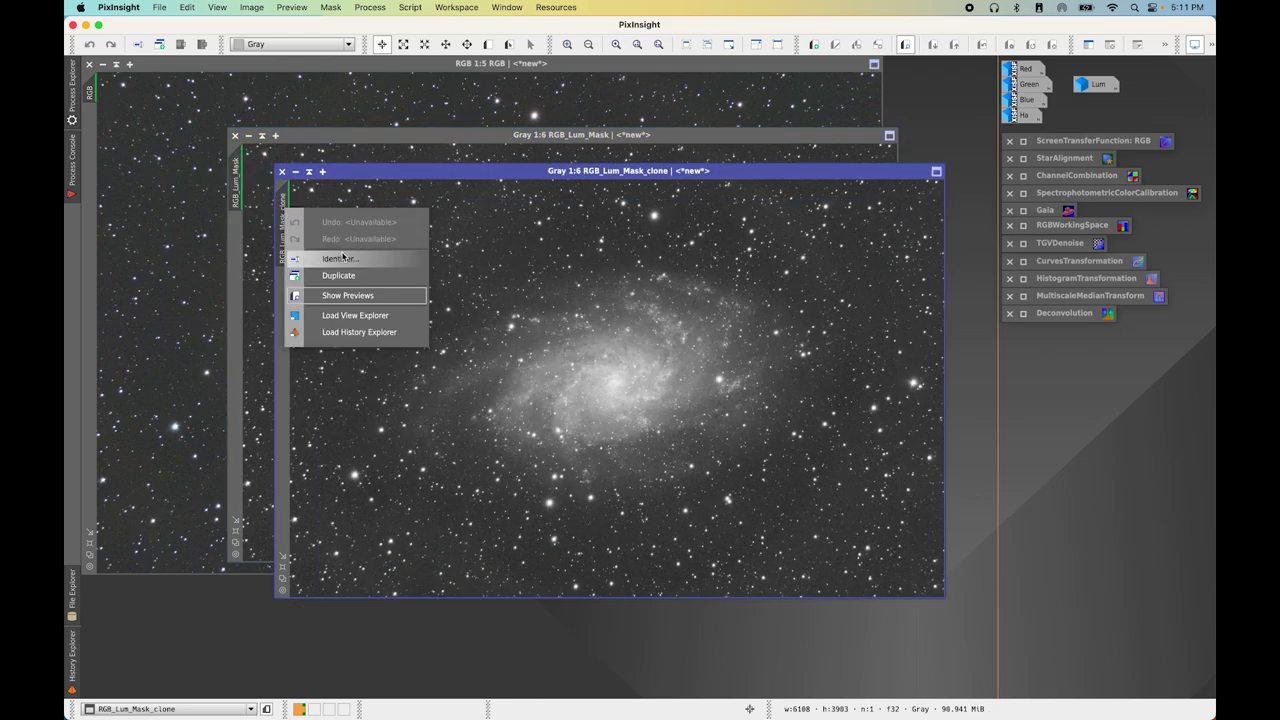
left_click(344, 258)
mouse_move(642, 373)
left_mouse_down()
mouse_move(580, 367)
mouse_move(600, 367)
left_mouse_up()
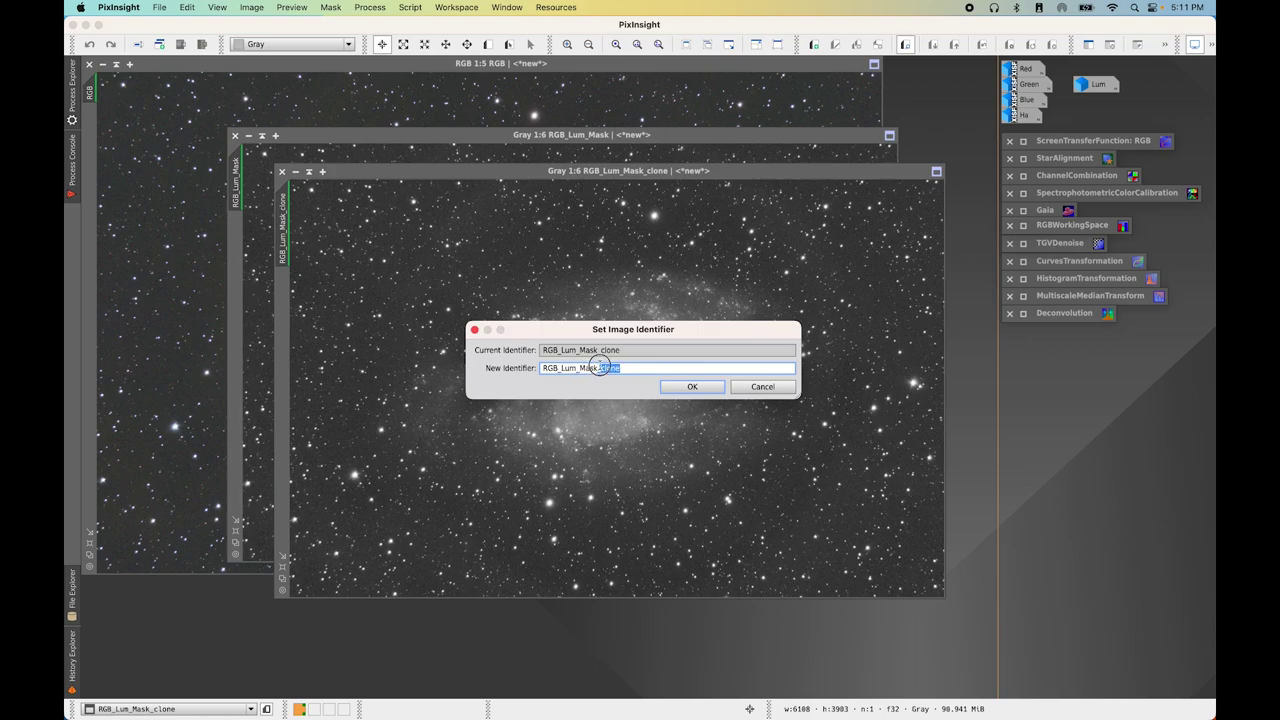
type("TGV")
key("Return")
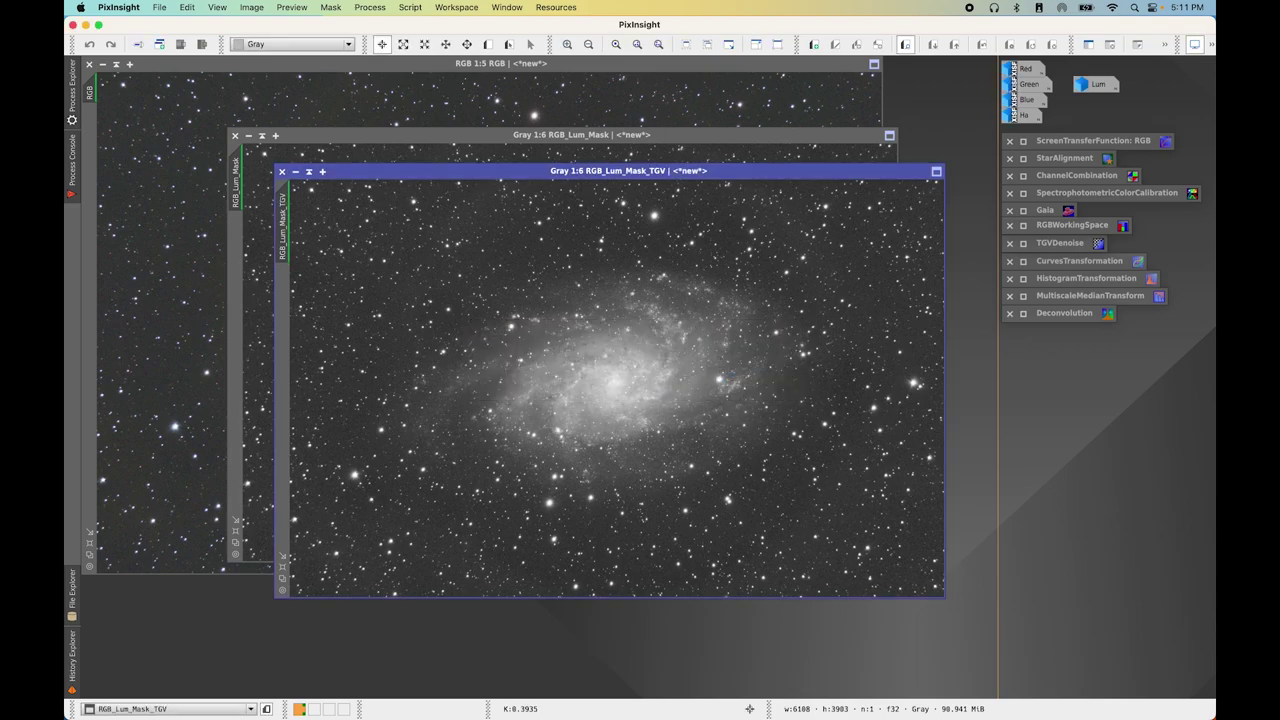
left_click(261, 136)
left_click_drag(612, 356, 1052, 338)
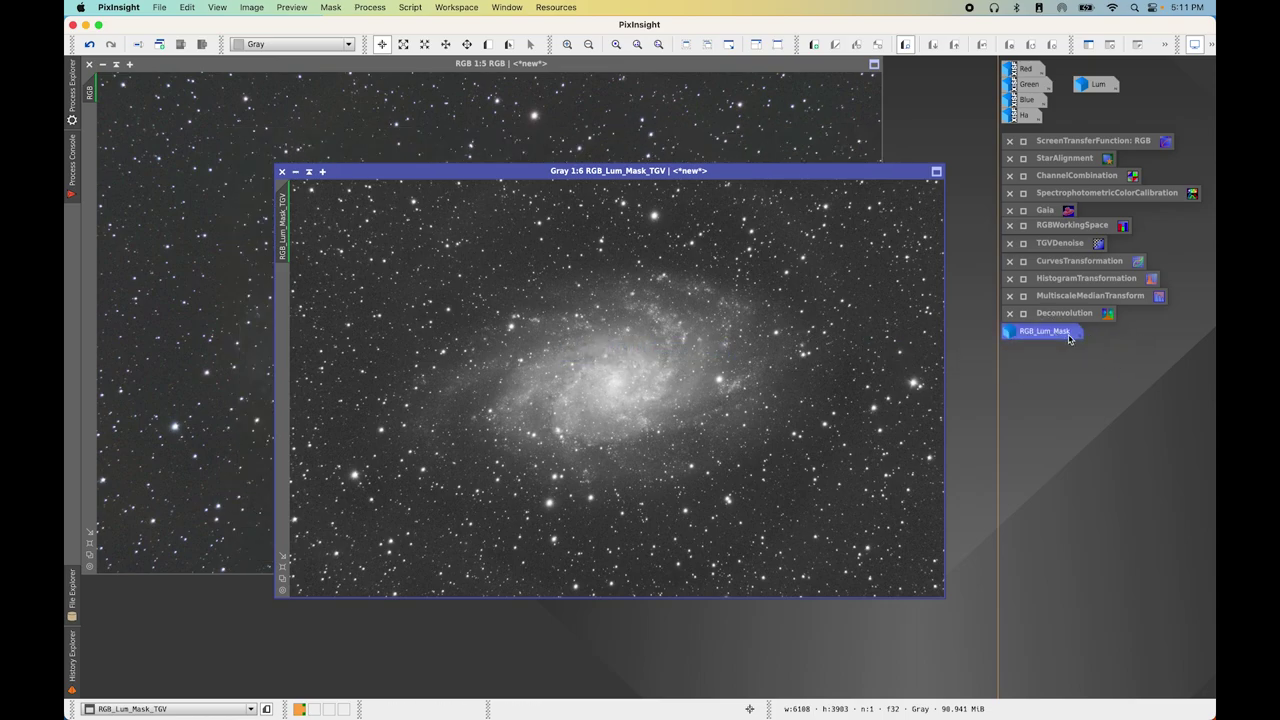
Apply the saved CurvesTransformation, whose RGB/K curve ends at output 0.50000, to RGB_Lum_Mask_TGV and close the process
double_click(1082, 267)
left_click_drag(913, 508, 565, 398)
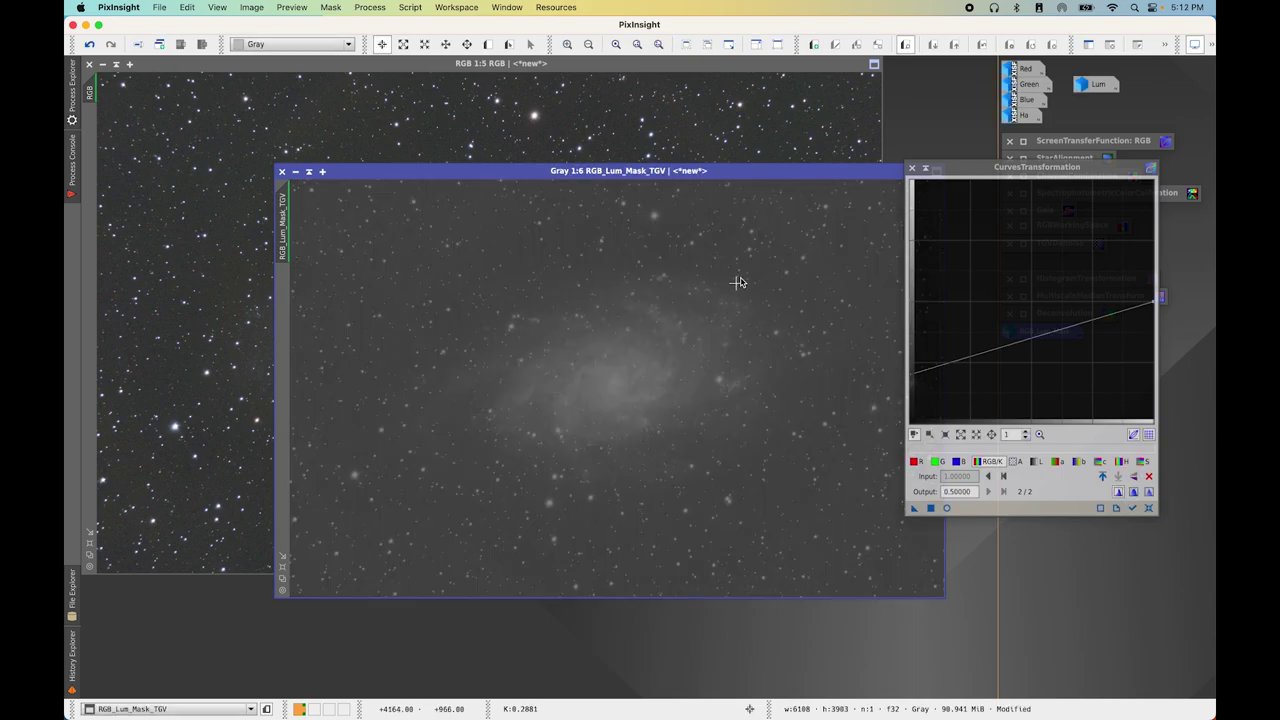
left_click(937, 170)
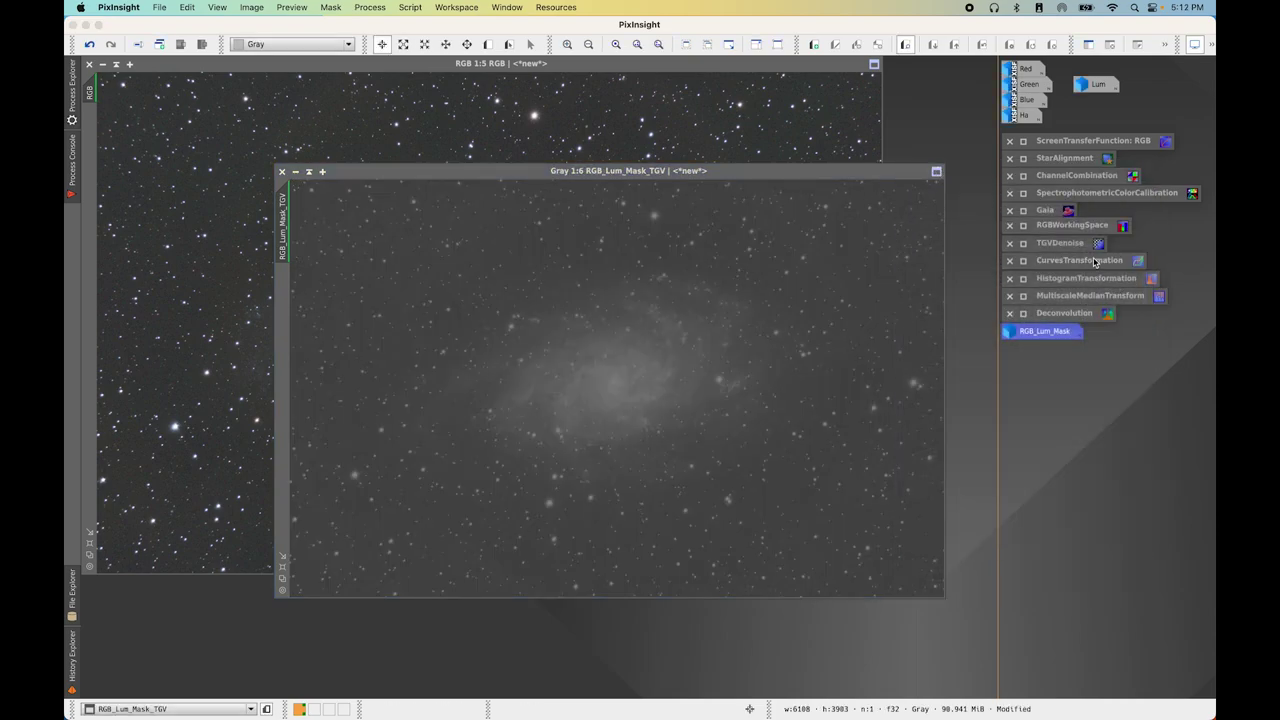
Apply HistogramTransformation to RGB_Lum_Mask_TGV with the midtones set to about 0.273, tracking the active view, and reset the process
double_click(1077, 279)
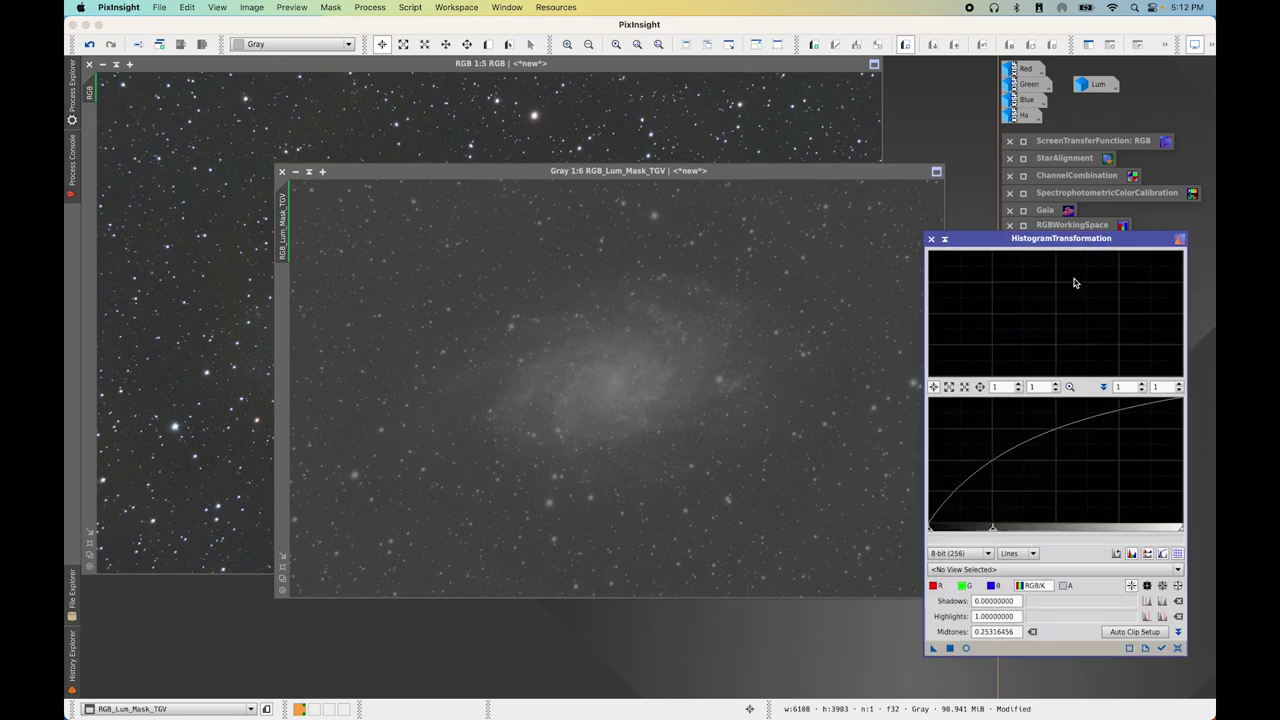
left_click(1180, 647)
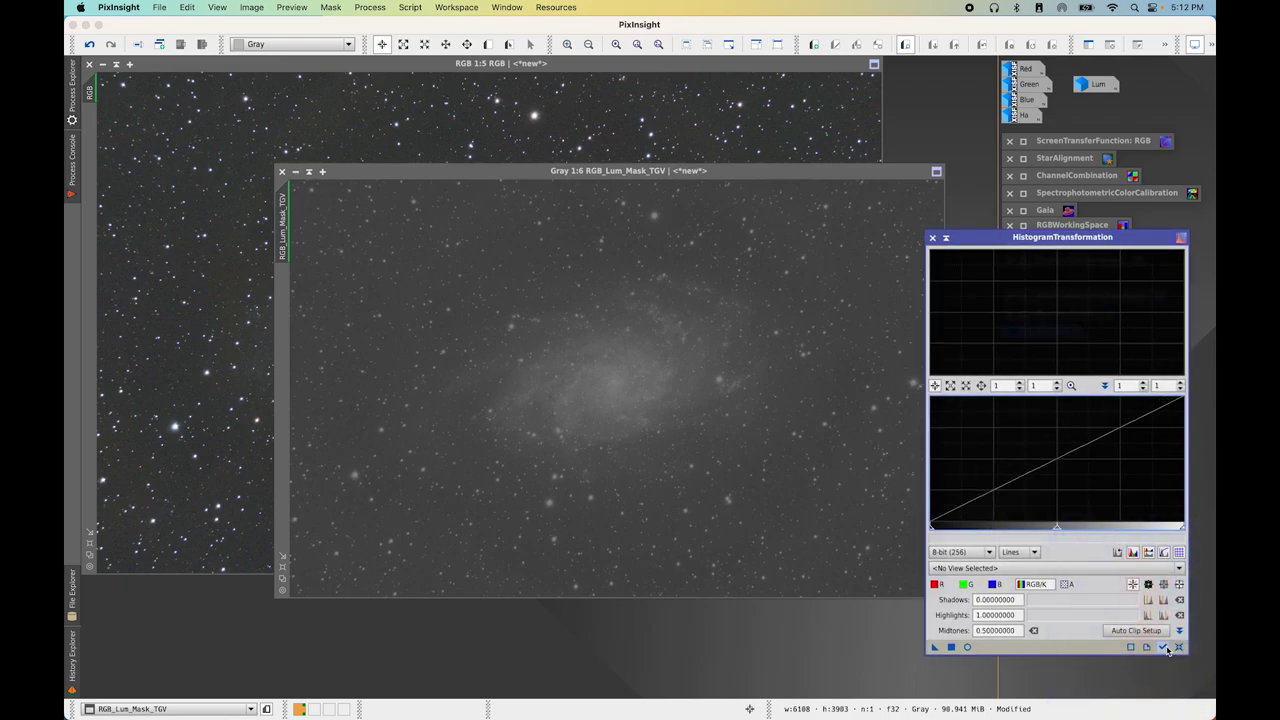
left_click(1163, 647)
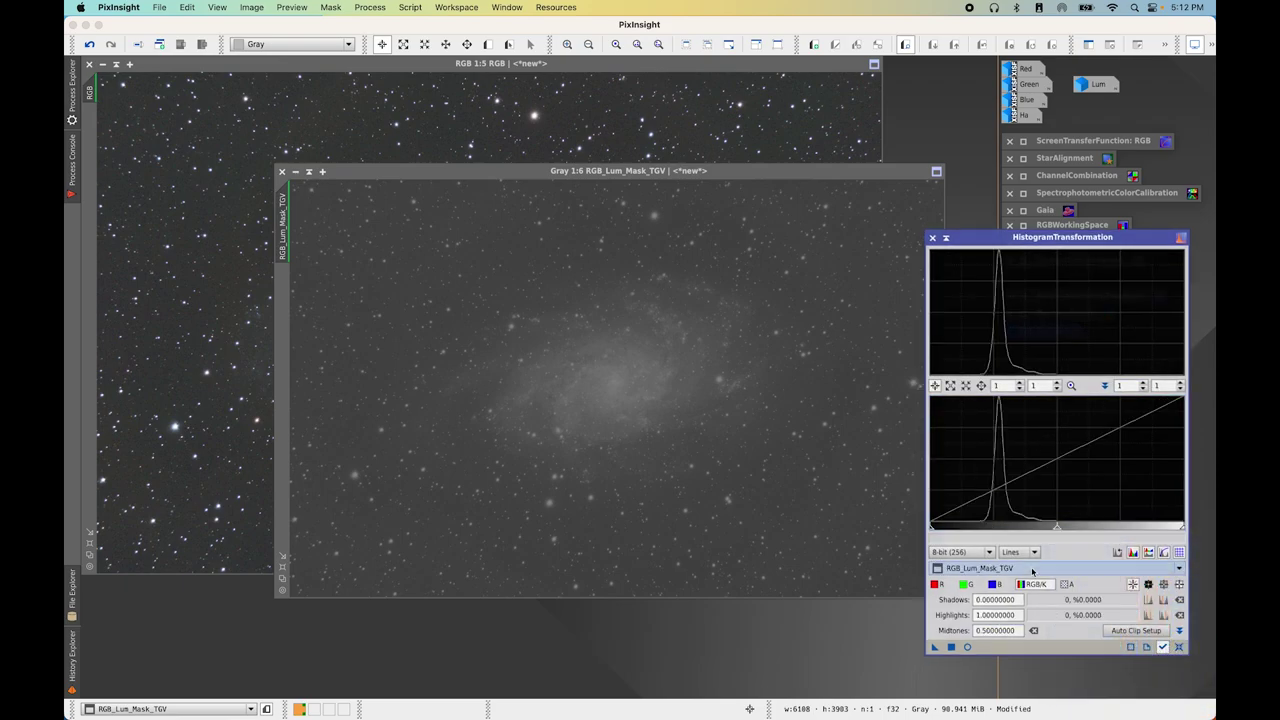
left_click_drag(1059, 529, 998, 529)
left_click_drag(934, 647, 1122, 77)
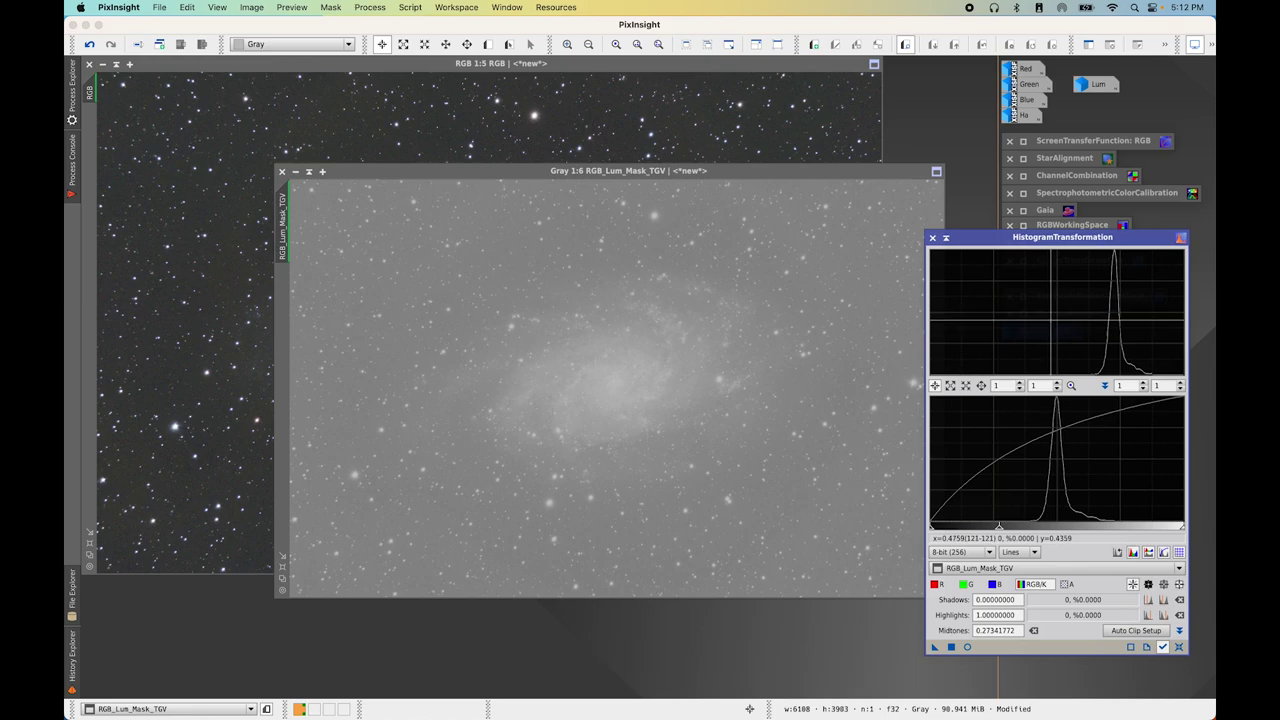
left_click(1179, 647)
Duplicate RGB_Lum_Mask_TGV and rename the copy as RGB_Lum_Mask_MMT
left_click_drag(283, 208, 324, 250)
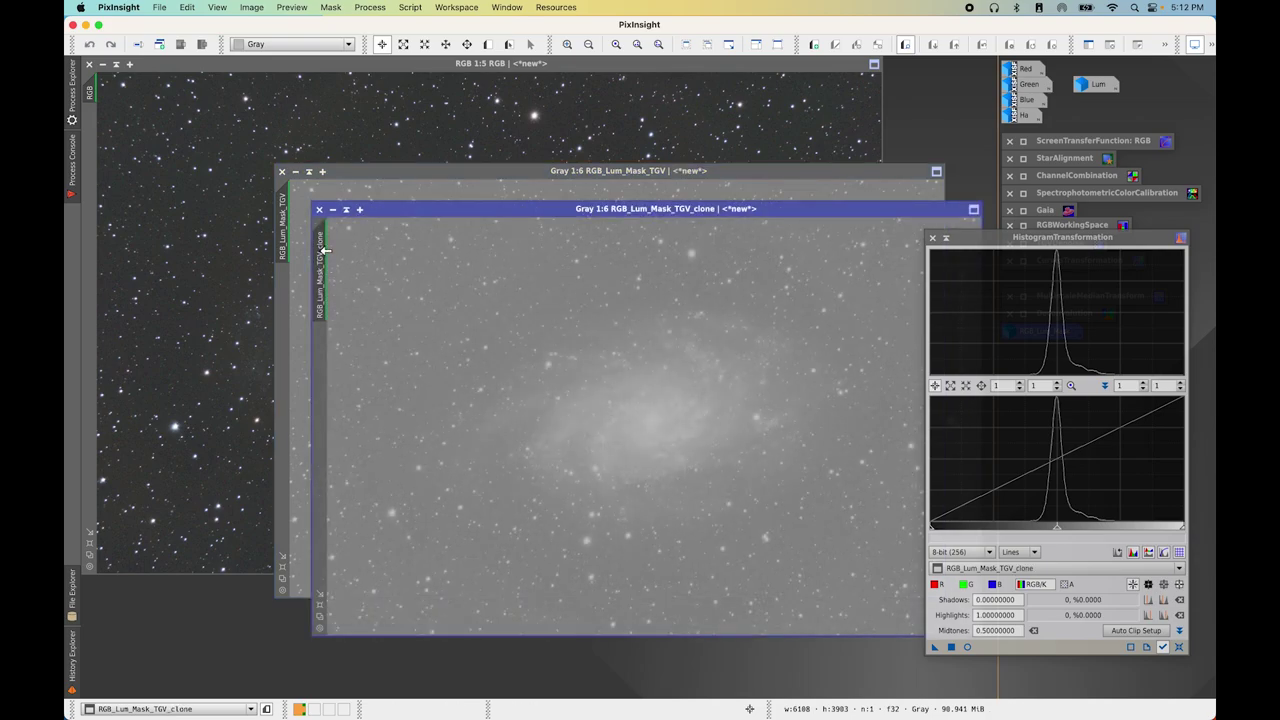
right_click(324, 250)
left_click(365, 303)
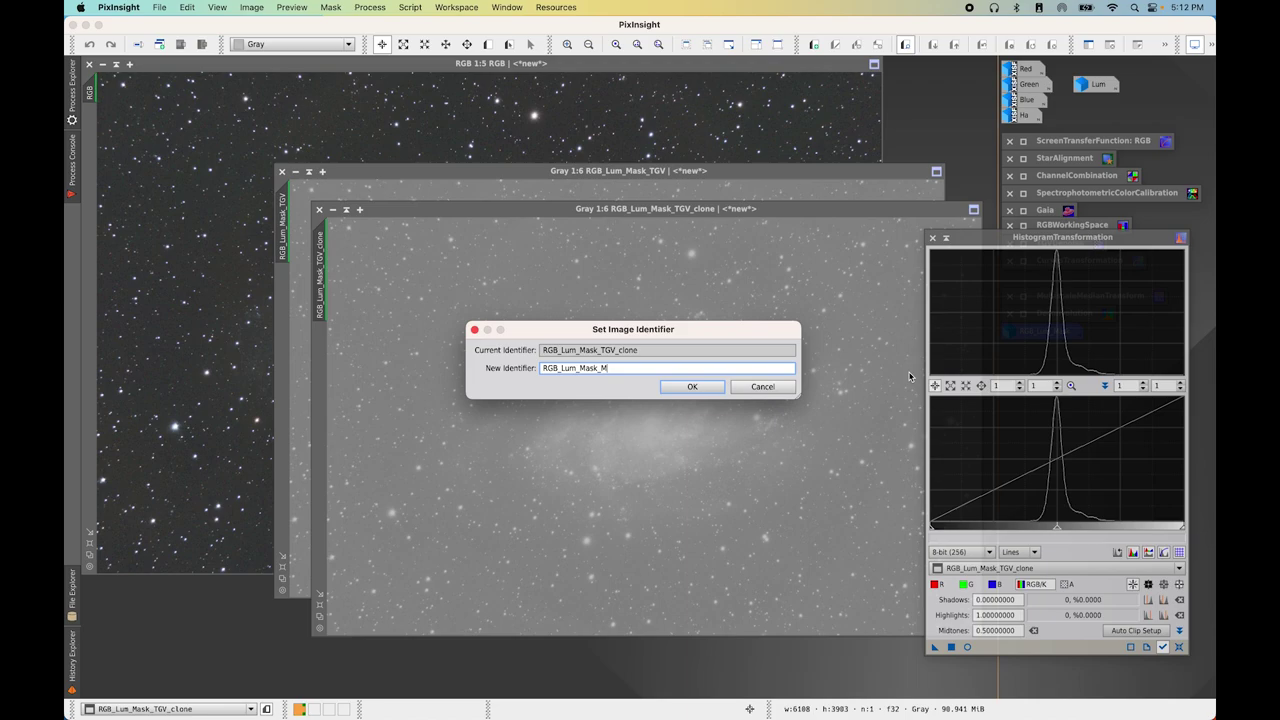
key("Return")
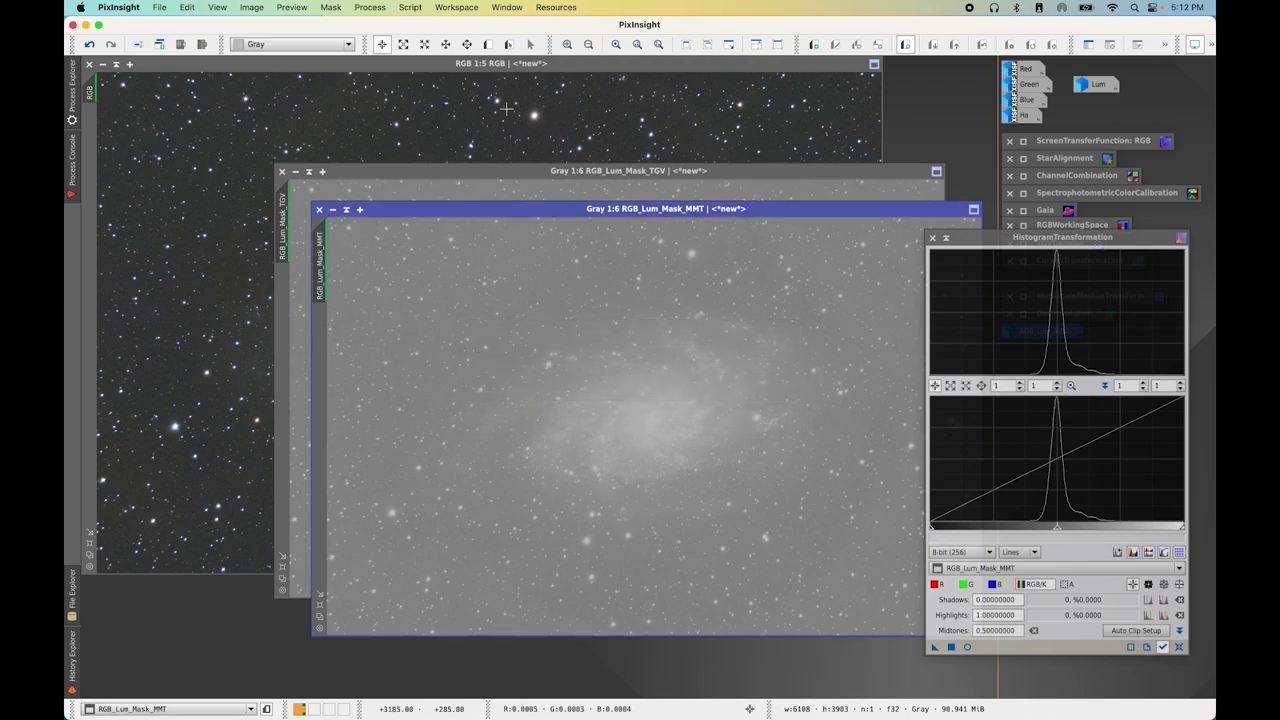
Iconize RGB_Lum_Mask_MMT, close HistogramTransformation, and park the icon beneath RGB_Lum_Mask with a gap between them
left_click(346, 210)
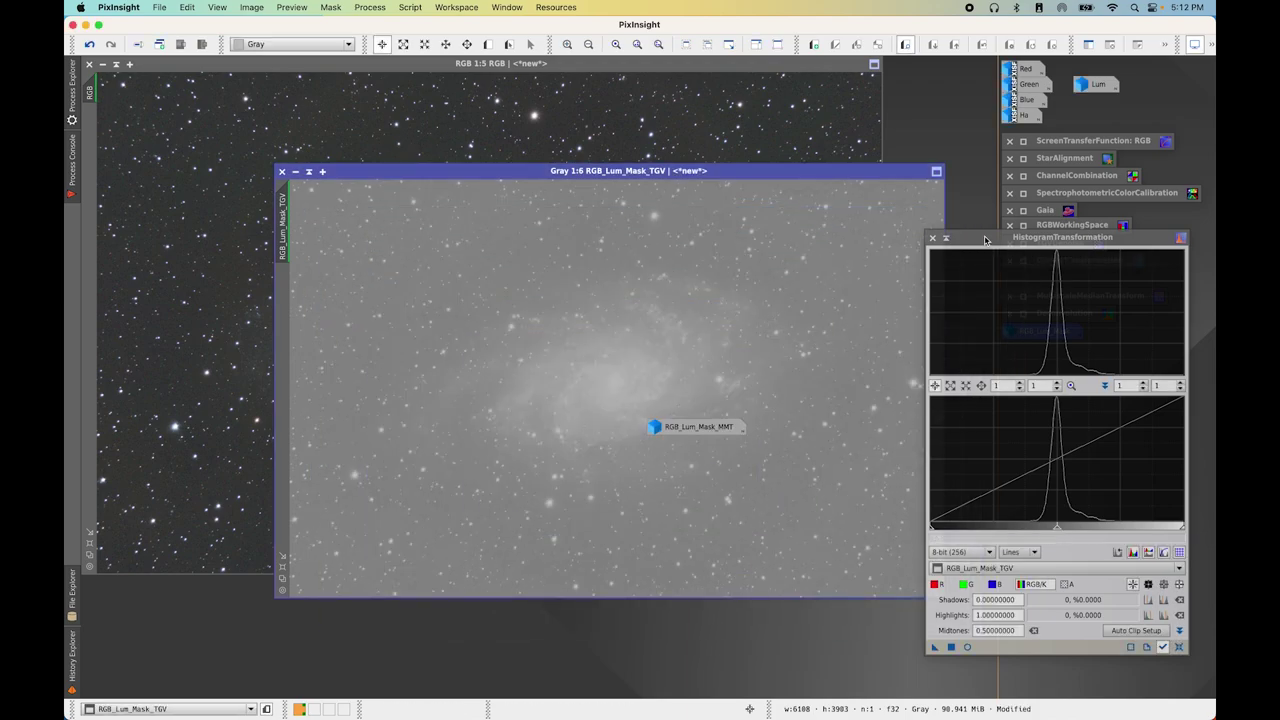
left_click(932, 238)
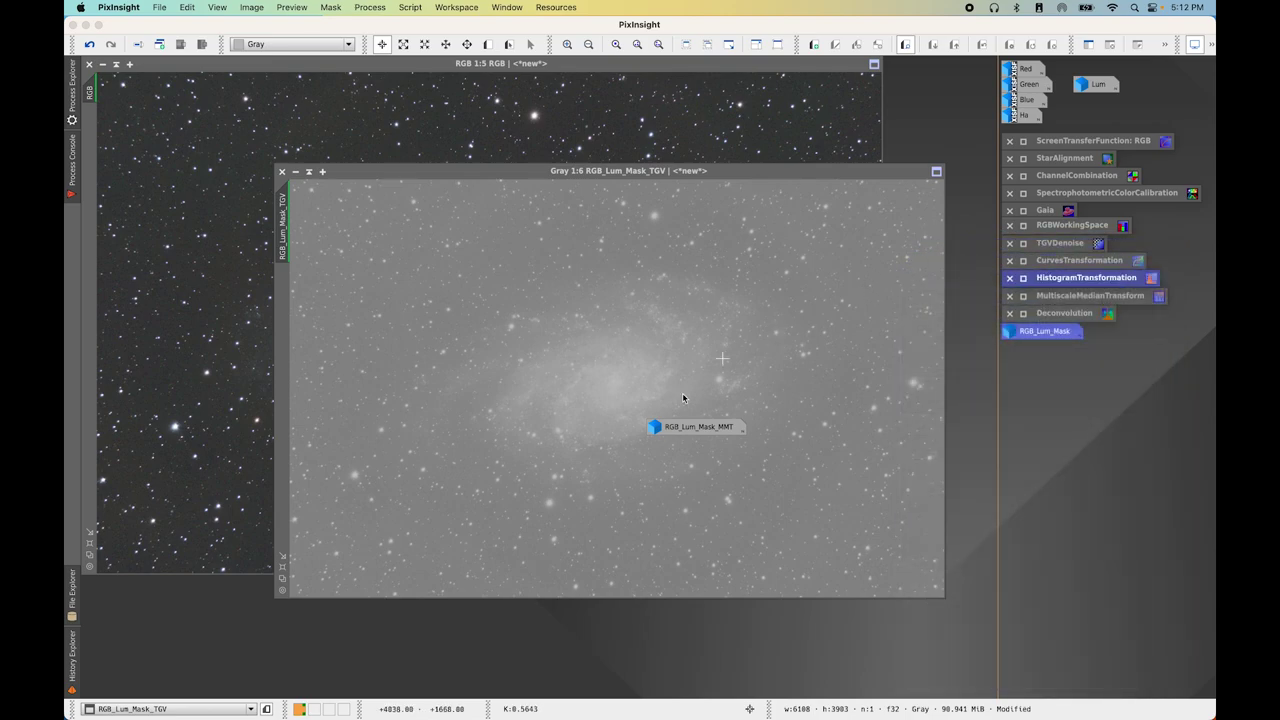
left_click_drag(688, 432, 1038, 376)
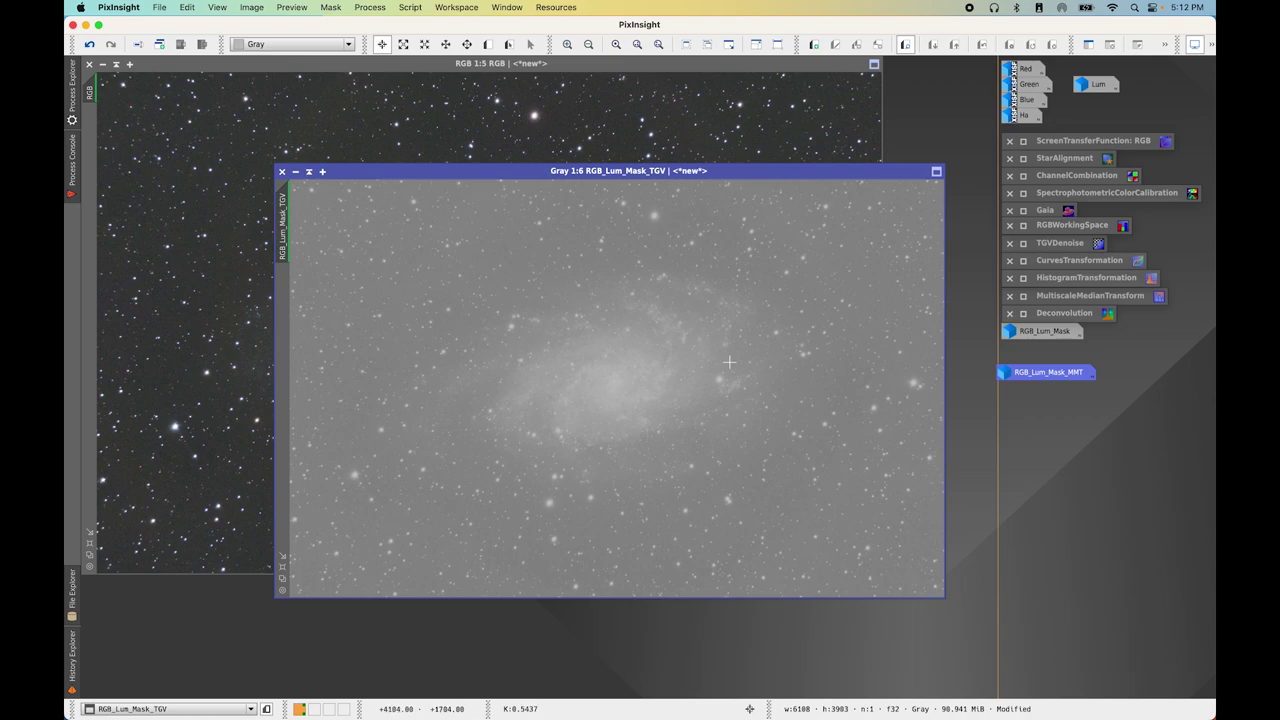
left_click_drag(1043, 378, 1052, 376)
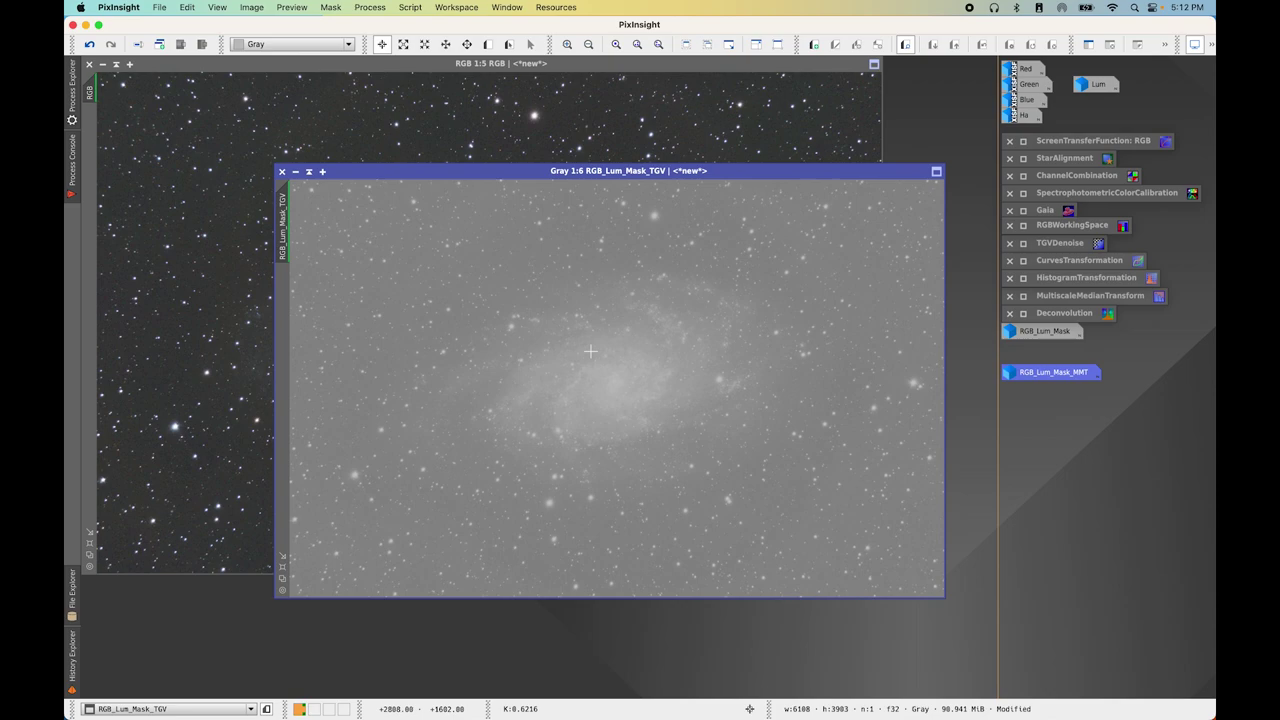
Invert RGB_Lum_Mask_TGV and apply it as a mask to the RGB image
key("super+i")
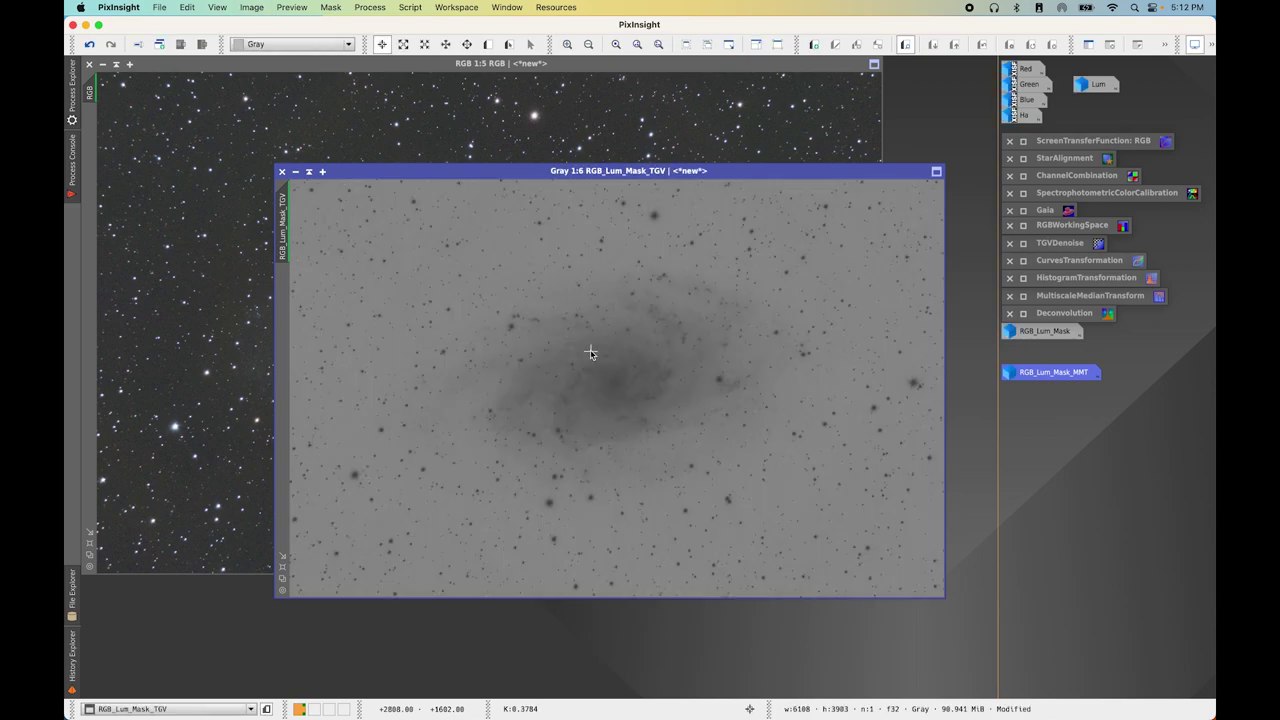
left_click_drag(352, 172, 367, 147)
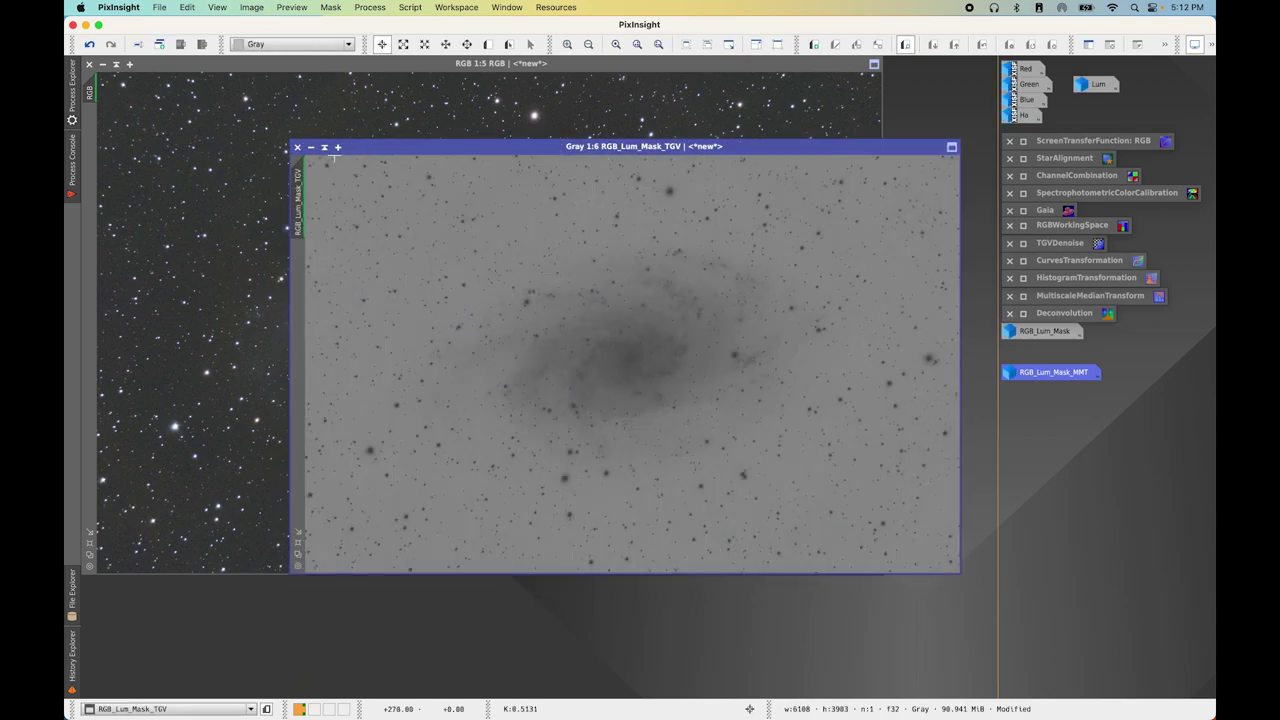
left_click_drag(299, 185, 87, 150)
Iconize RGB_Lum_Mask_TGV between the other two mask icons and hide the mask overlay on the RGB image
left_click(311, 147)
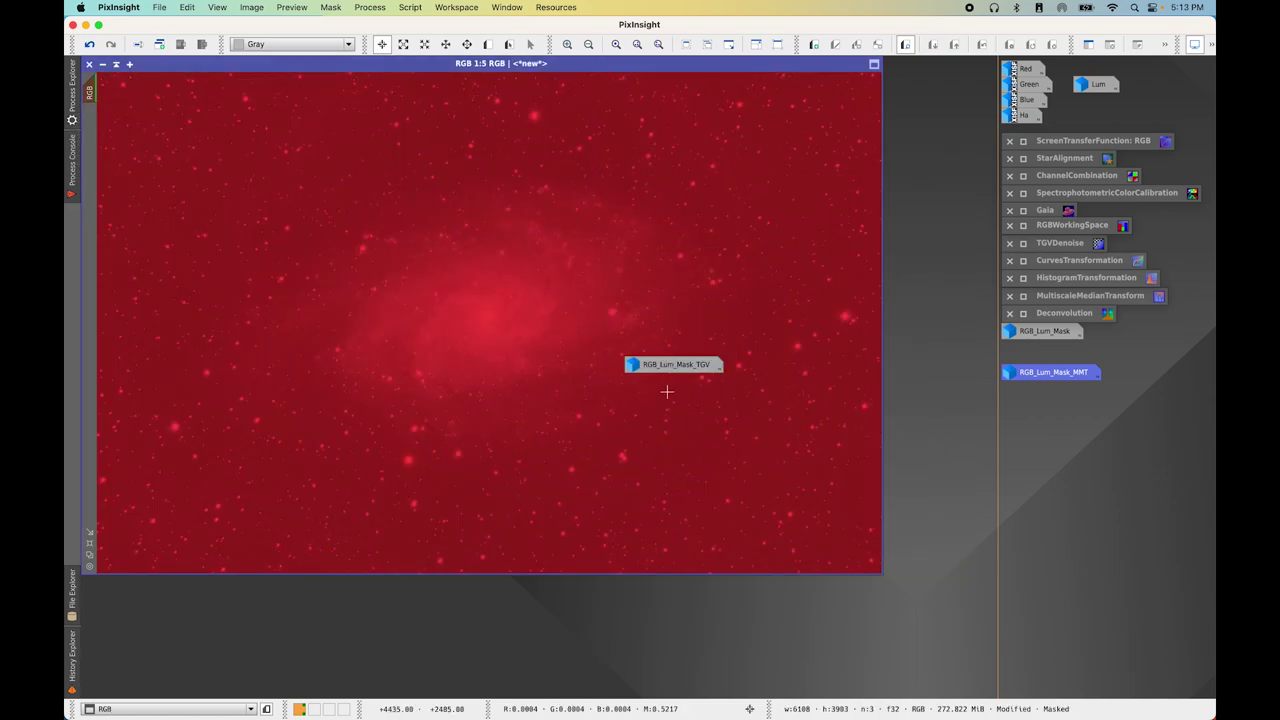
left_click_drag(670, 366, 1044, 352)
left_click(330, 7)
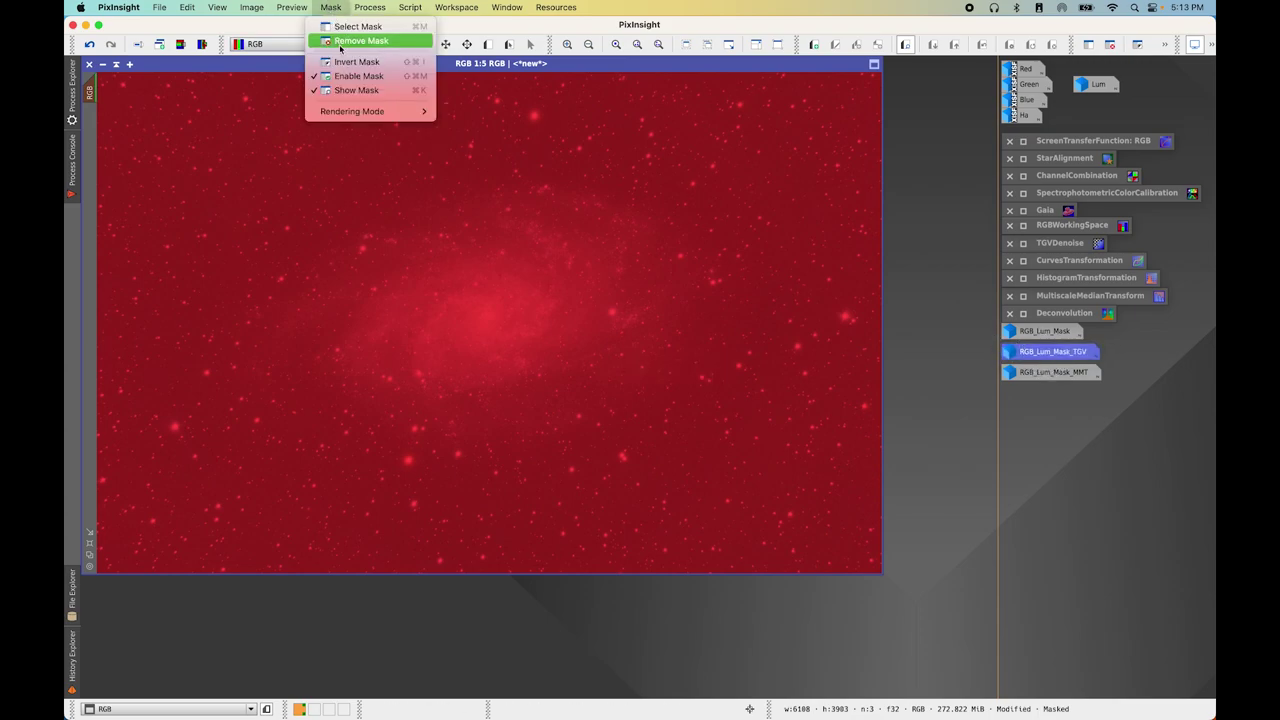
left_click(356, 90)
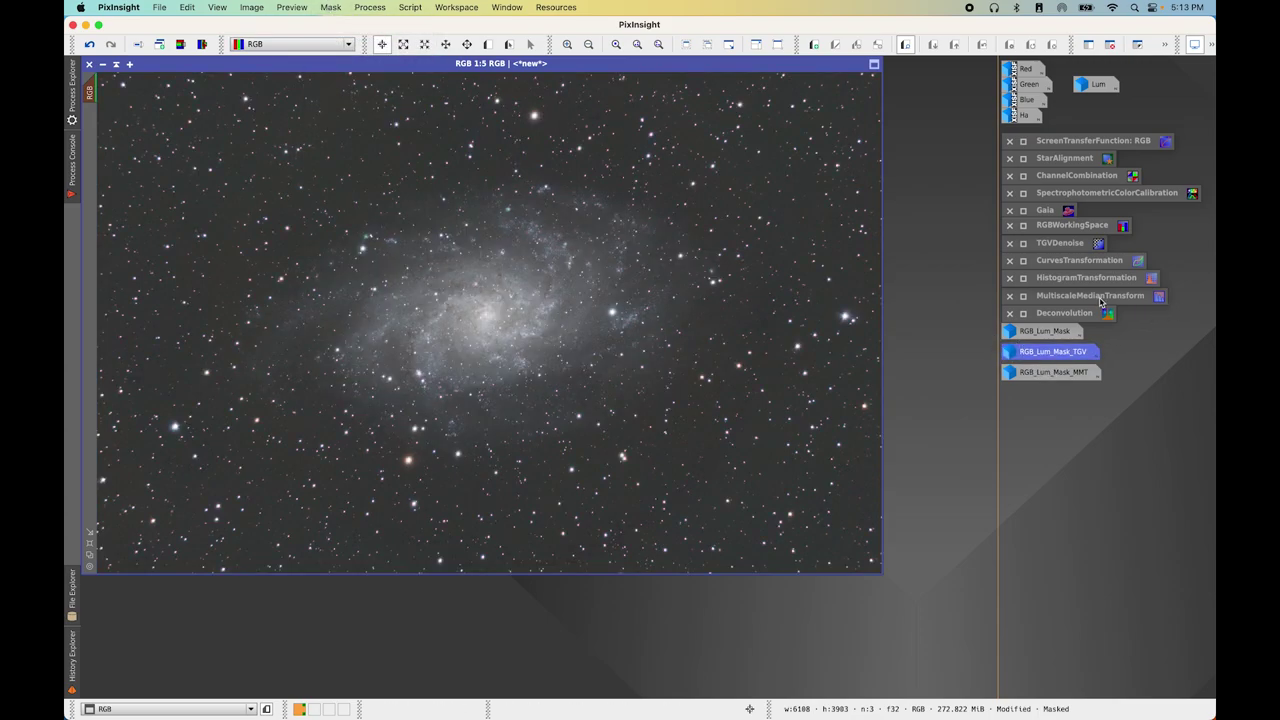
Open the saved TGVDenoise process and choose RGB_Lum_Mask as its local support image
double_click(1065, 243)
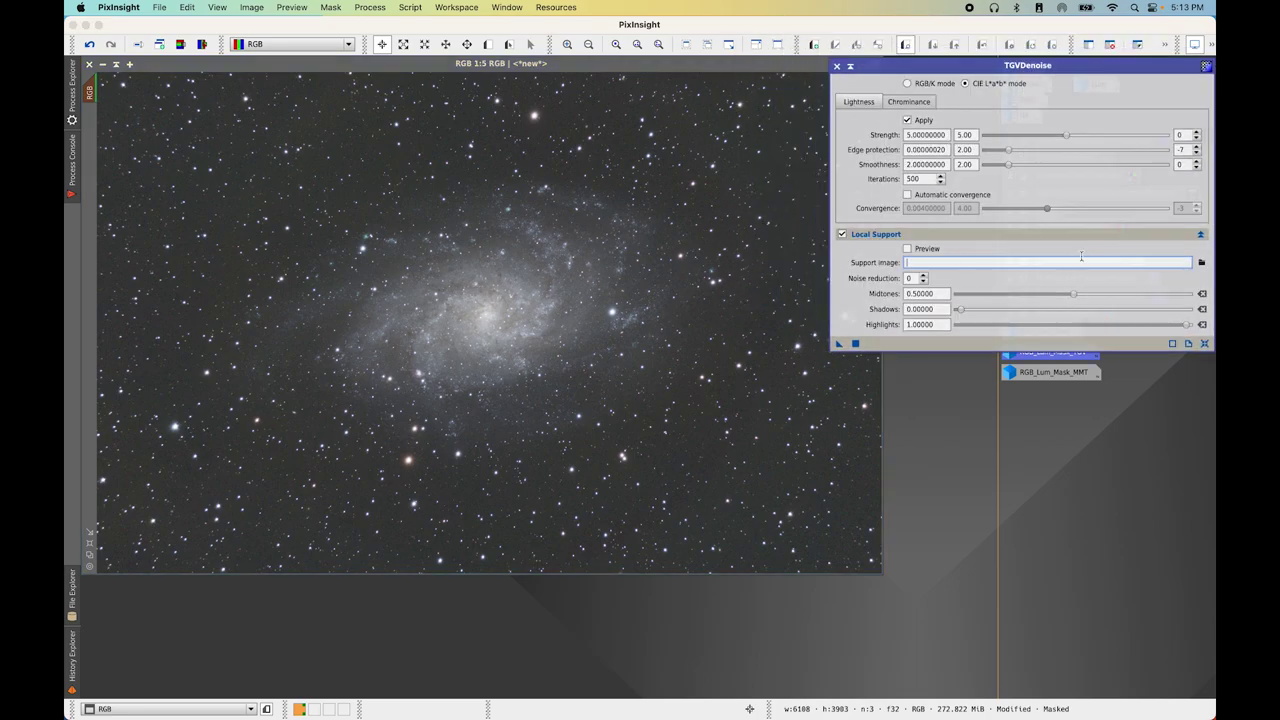
left_click(917, 105)
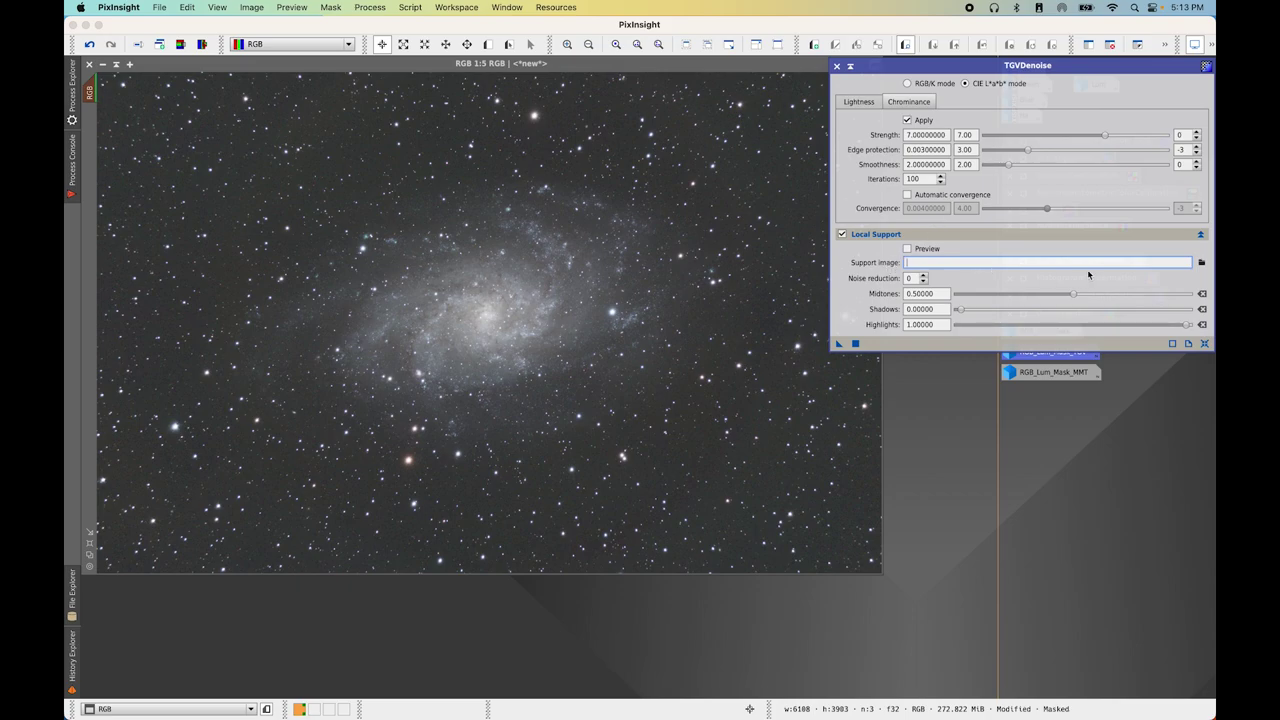
left_click(1202, 262)
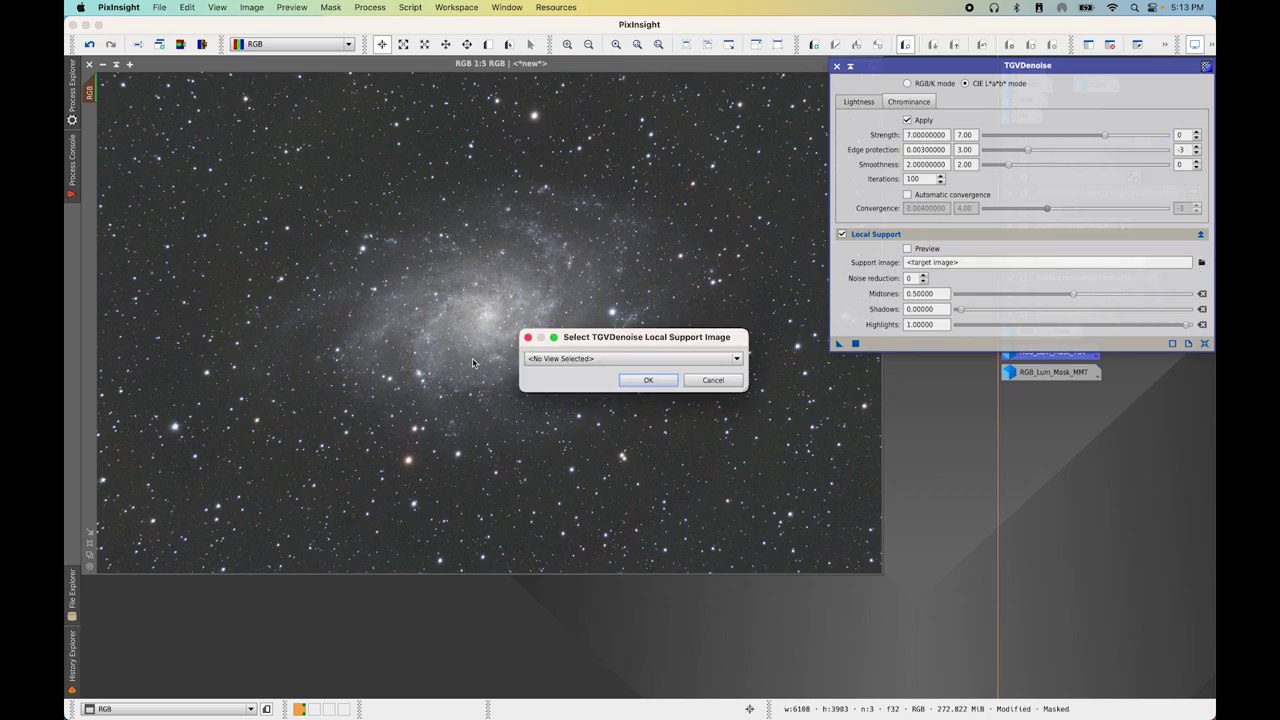
left_click(534, 358)
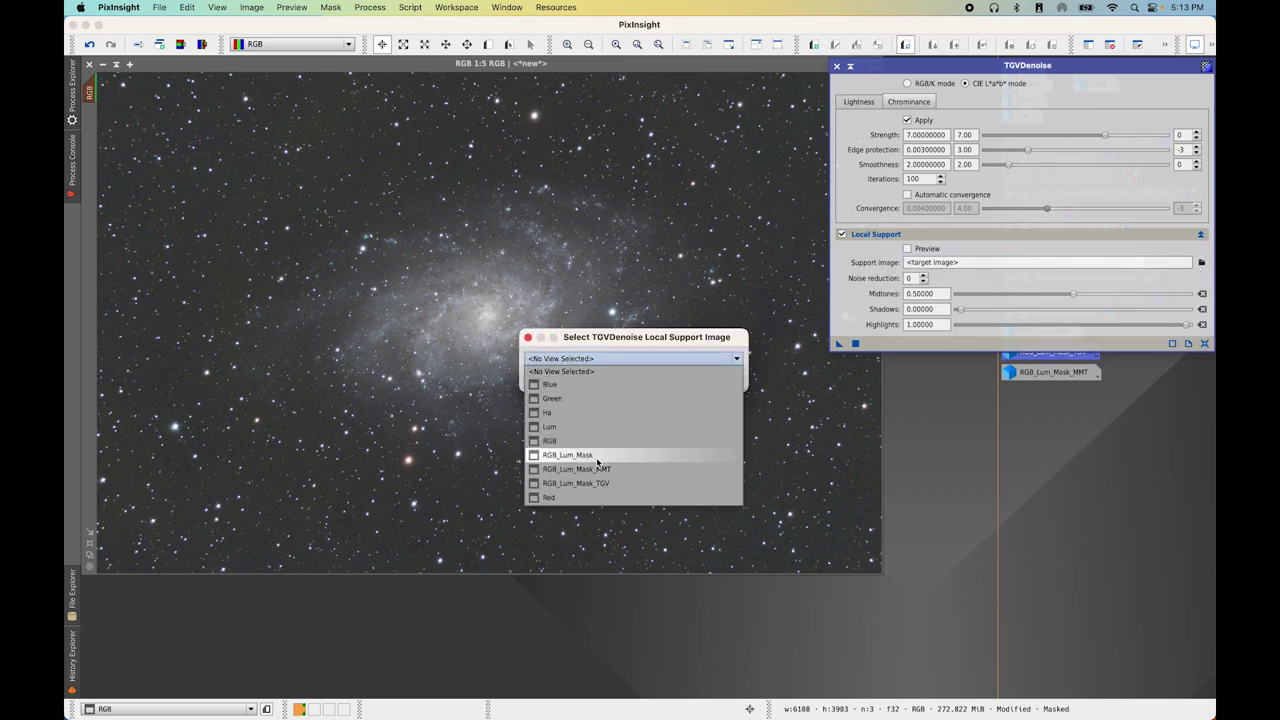
left_click(598, 457)
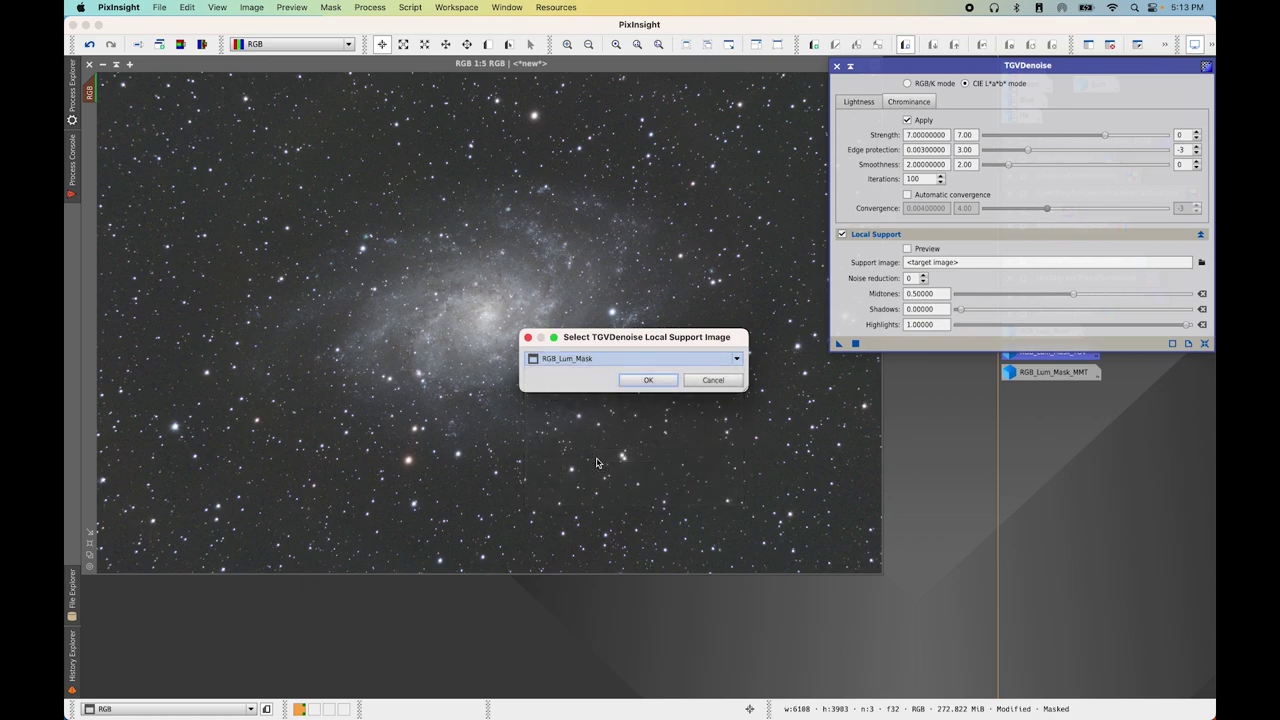
left_click(648, 383)
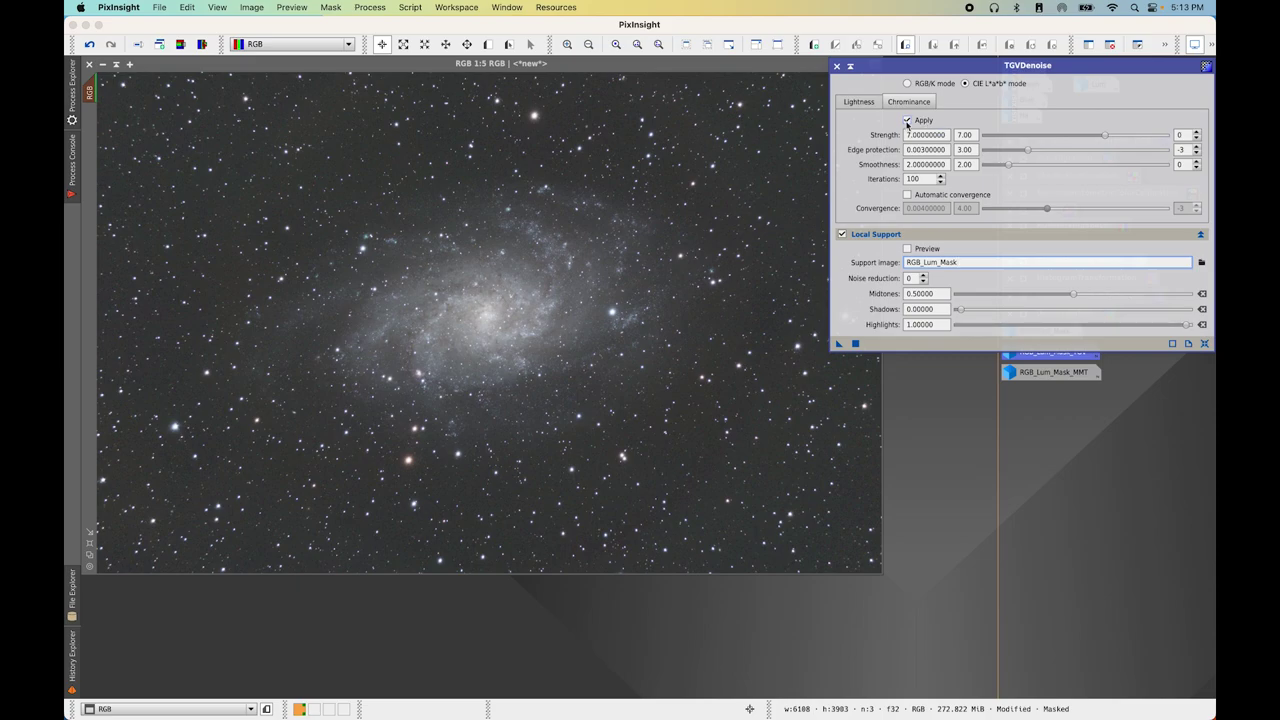
Set the exponent of the TGVDenoise chrominance edge protection to -7
left_click(1196, 154)
left_click(1196, 154)
left_click(1196, 154)
left_click(1196, 154)
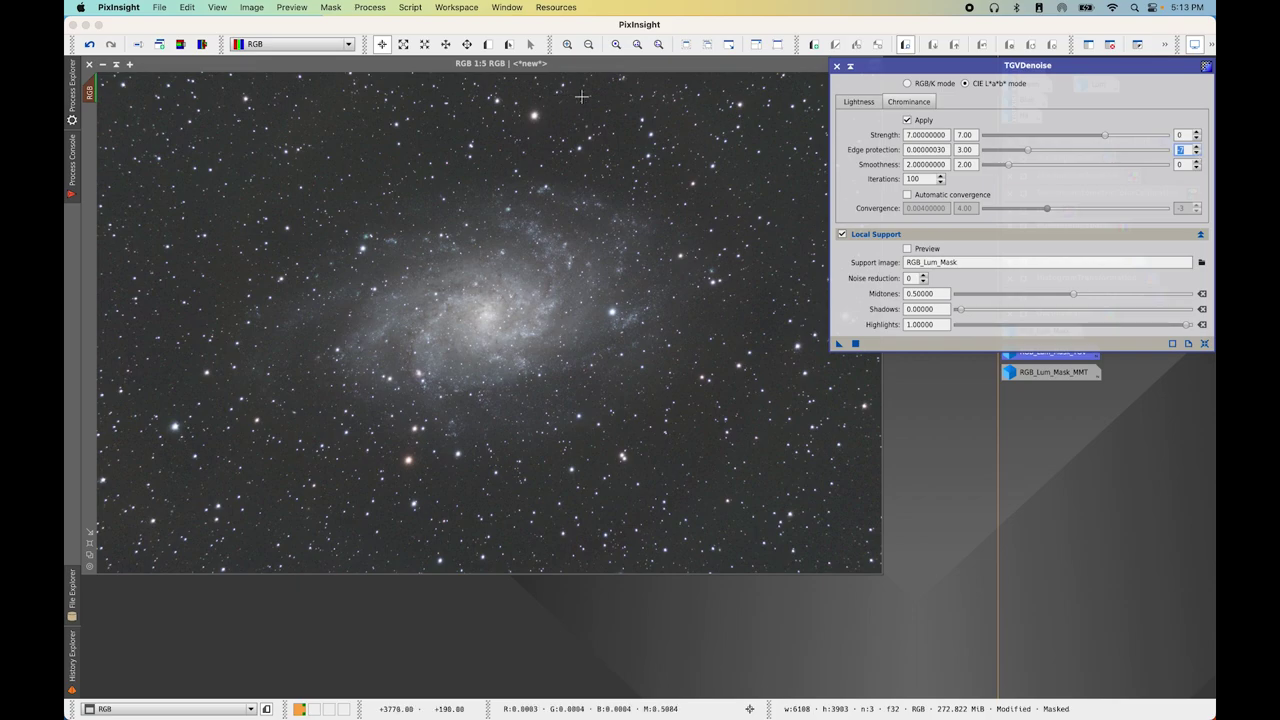
Create two RGB previews: about 1825×1460 px over the galaxy's upper-right arms and about 1295×855 px over the upper-left star background
left_click(487, 44)
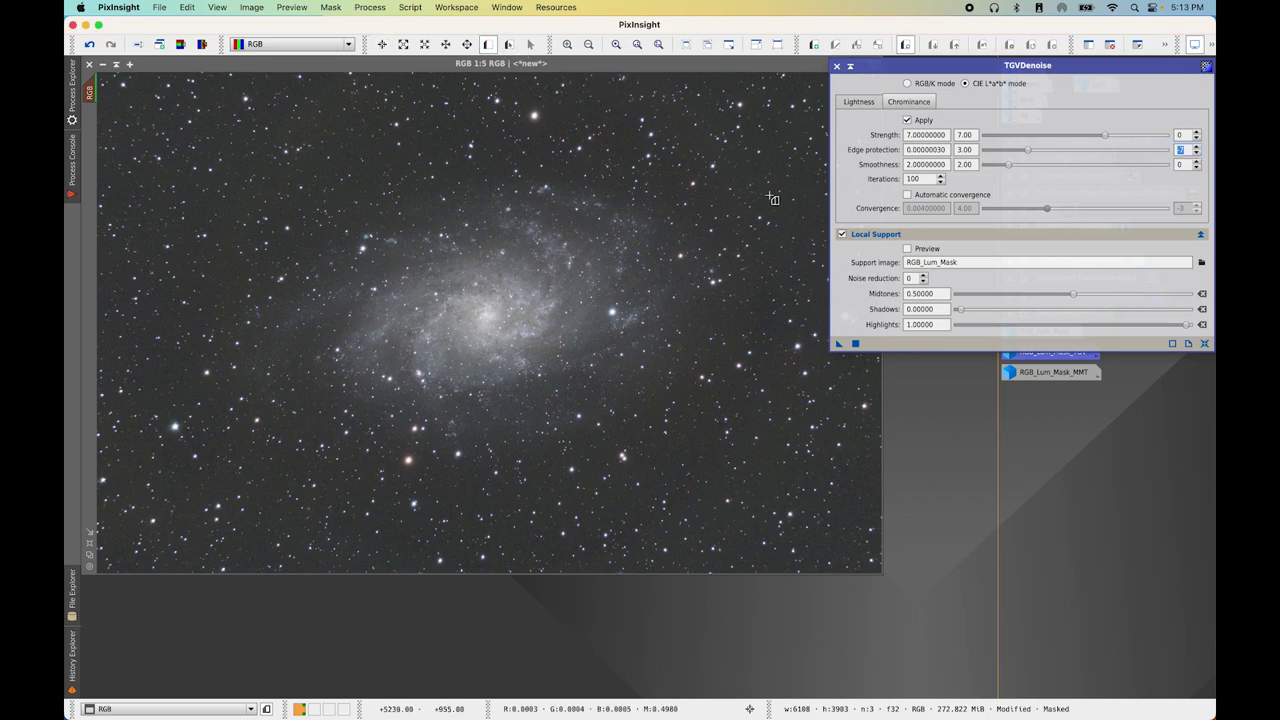
left_click_drag(502, 166, 736, 352)
left_click(487, 44)
left_click_drag(210, 108, 377, 216)
Inspect both previews, enlarge the image window, and test TGVDenoise on Preview01
left_click(90, 175)
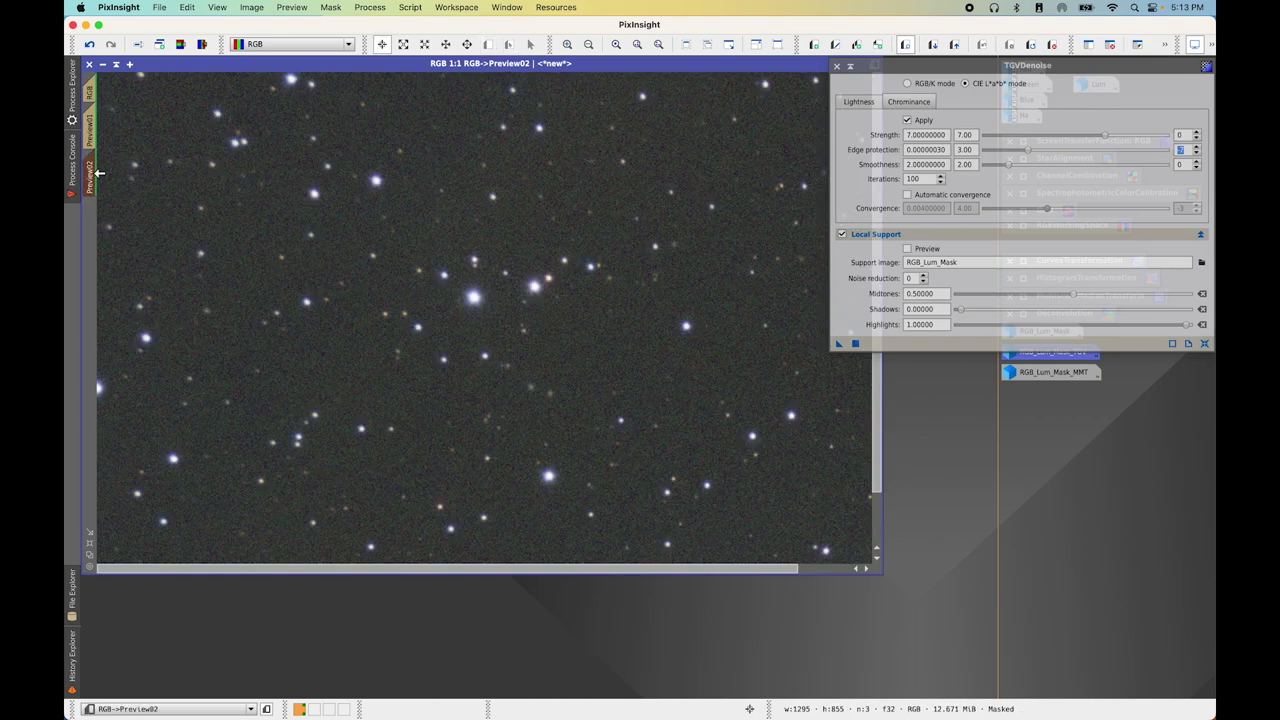
left_click(91, 132)
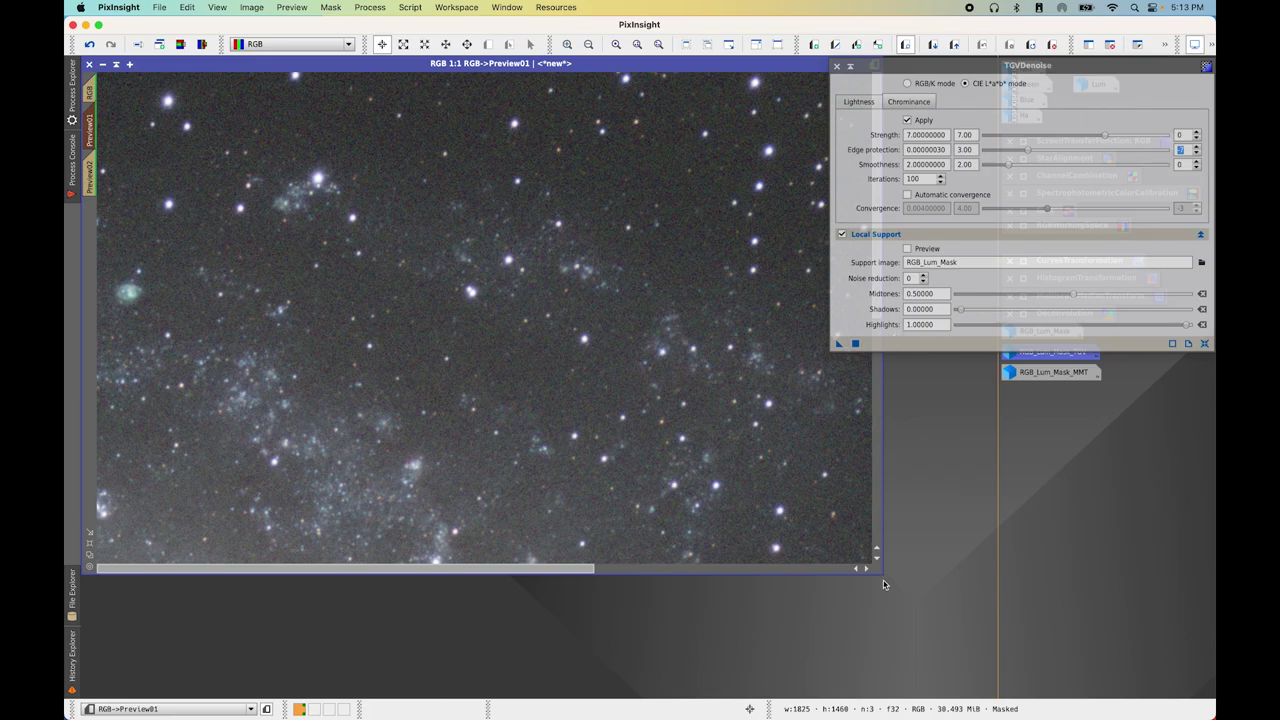
left_click_drag(885, 577, 983, 690)
left_click(855, 343)
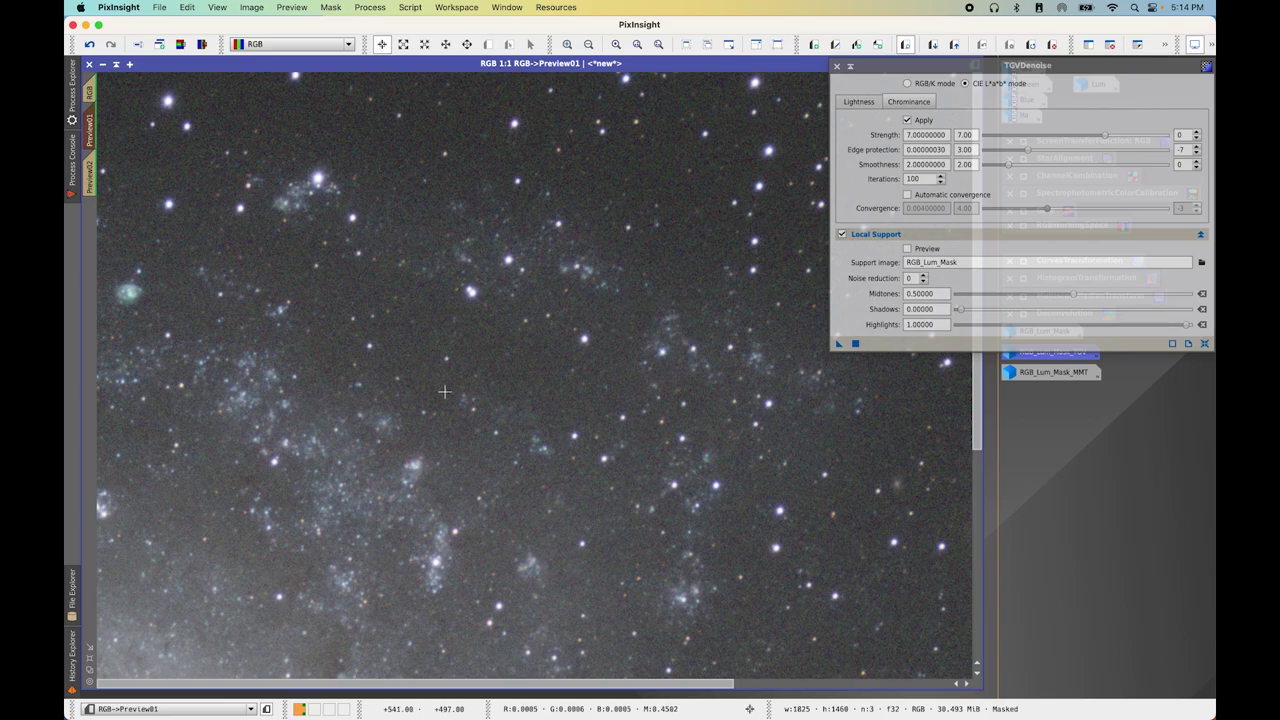
Set the TGVDenoise chrominance iterations to 500, apply the process to the full RGB image, and put the process window away
left_click(96, 90)
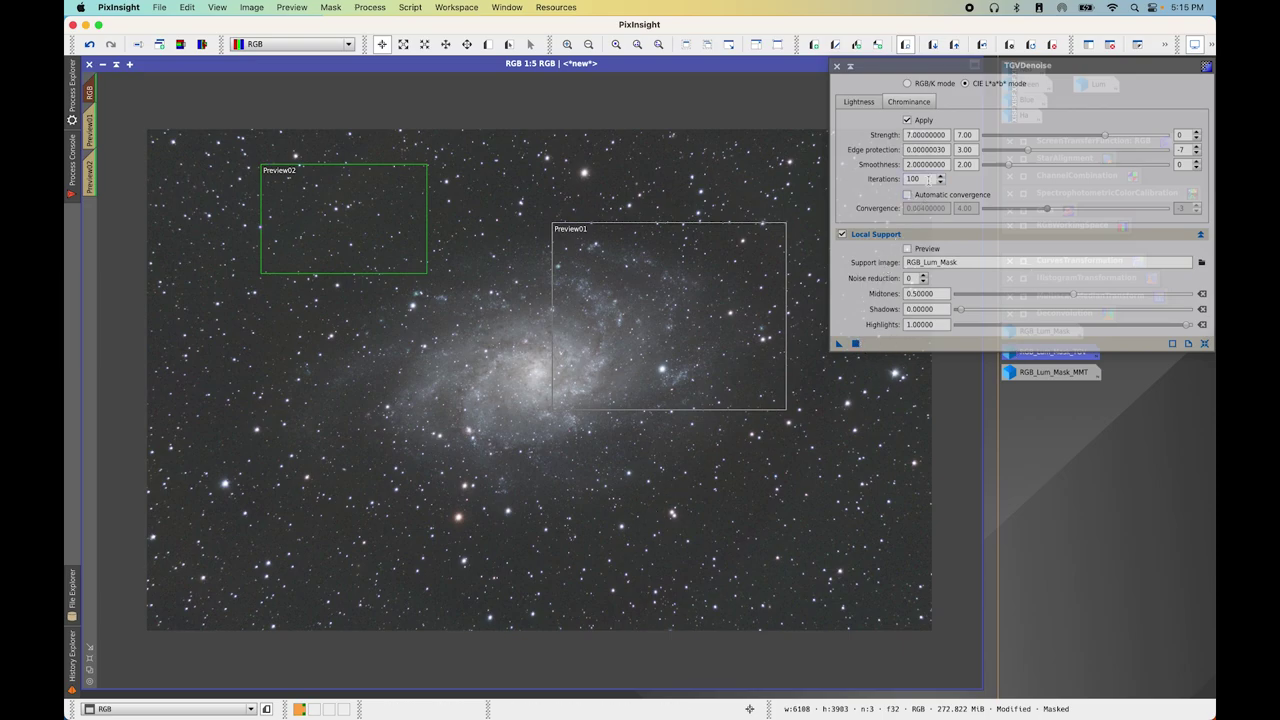
double_click(928, 179)
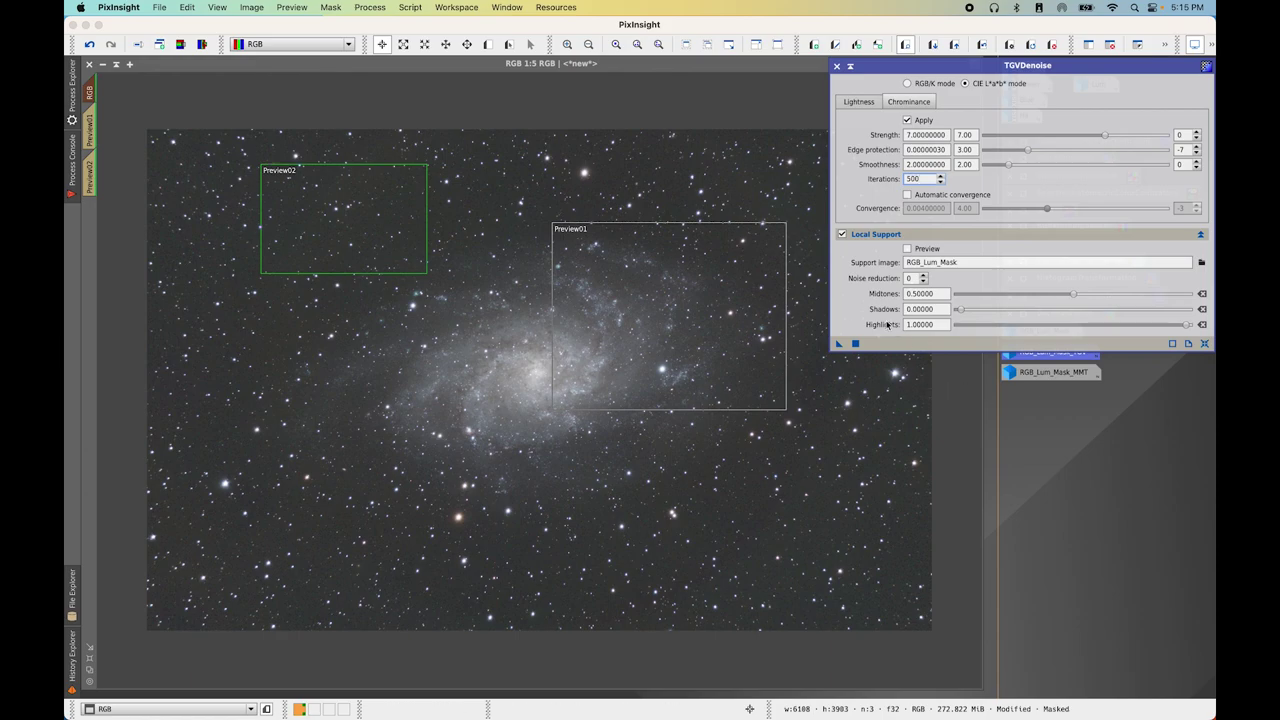
left_click_drag(841, 347, 500, 434)
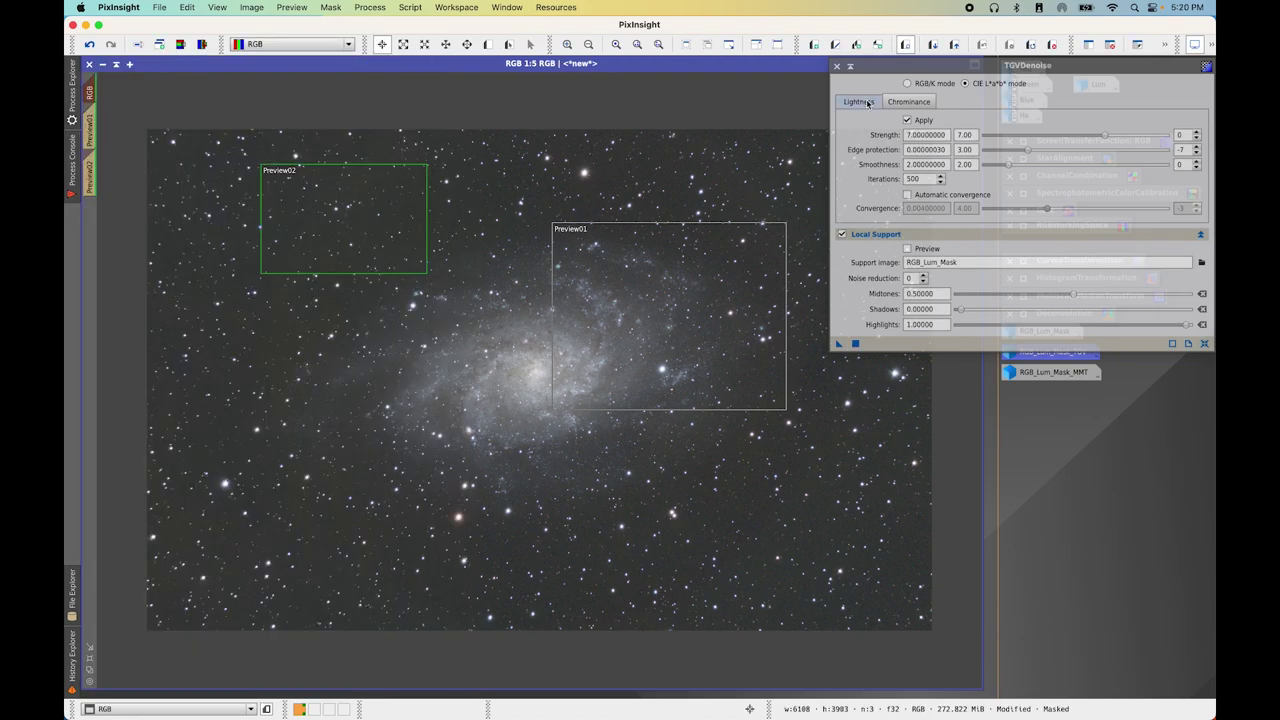
left_click(851, 68)
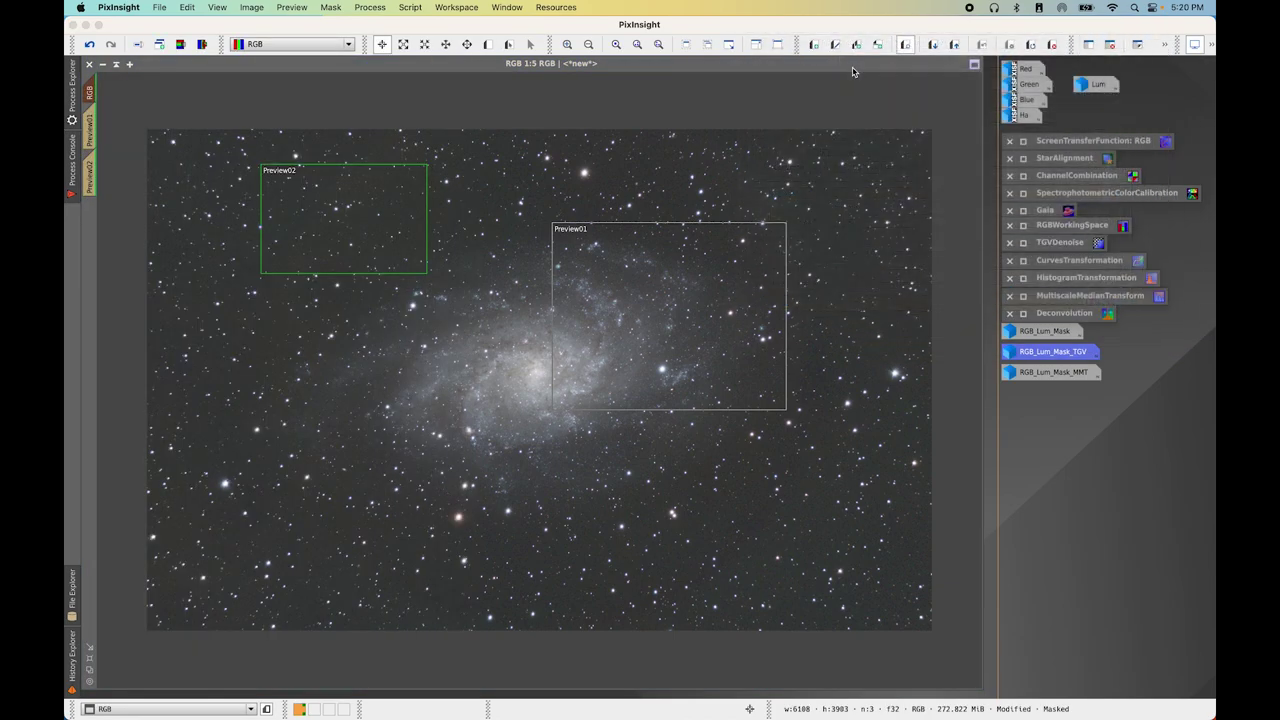
Delete Preview02 and Preview01 from the RGB image and remove its mask
left_click(97, 176)
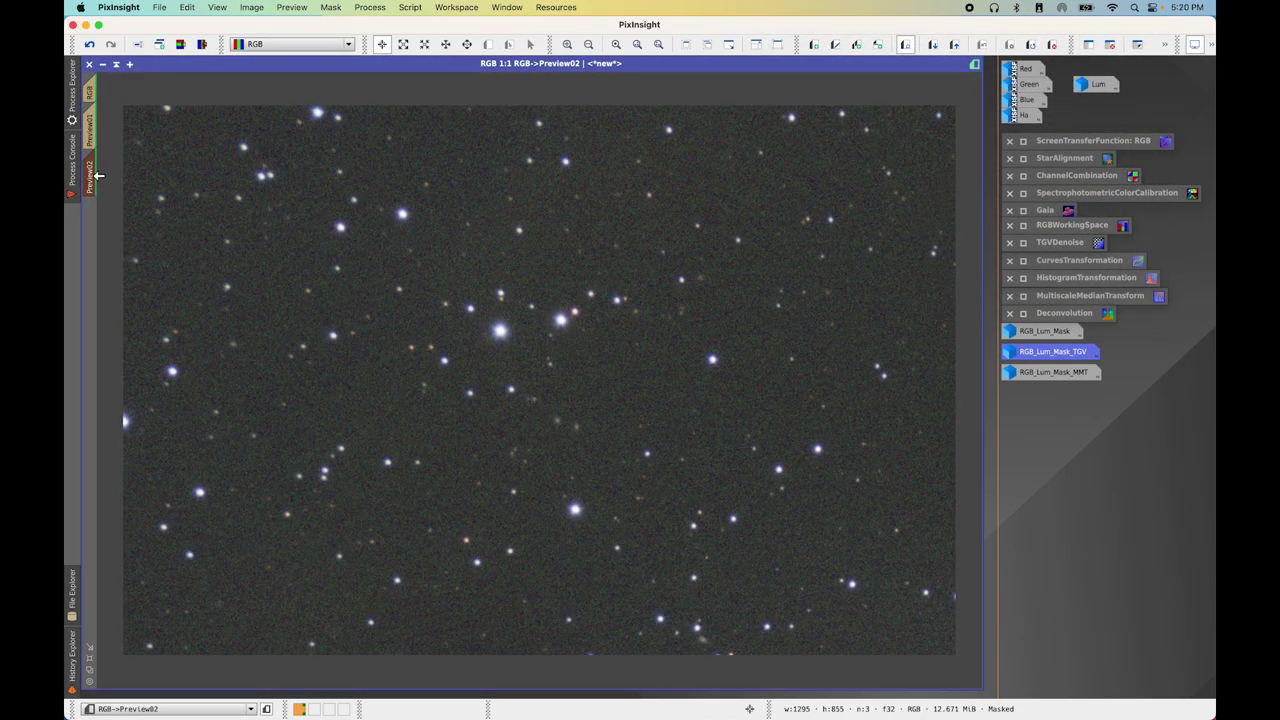
right_click(96, 177)
left_click(150, 292)
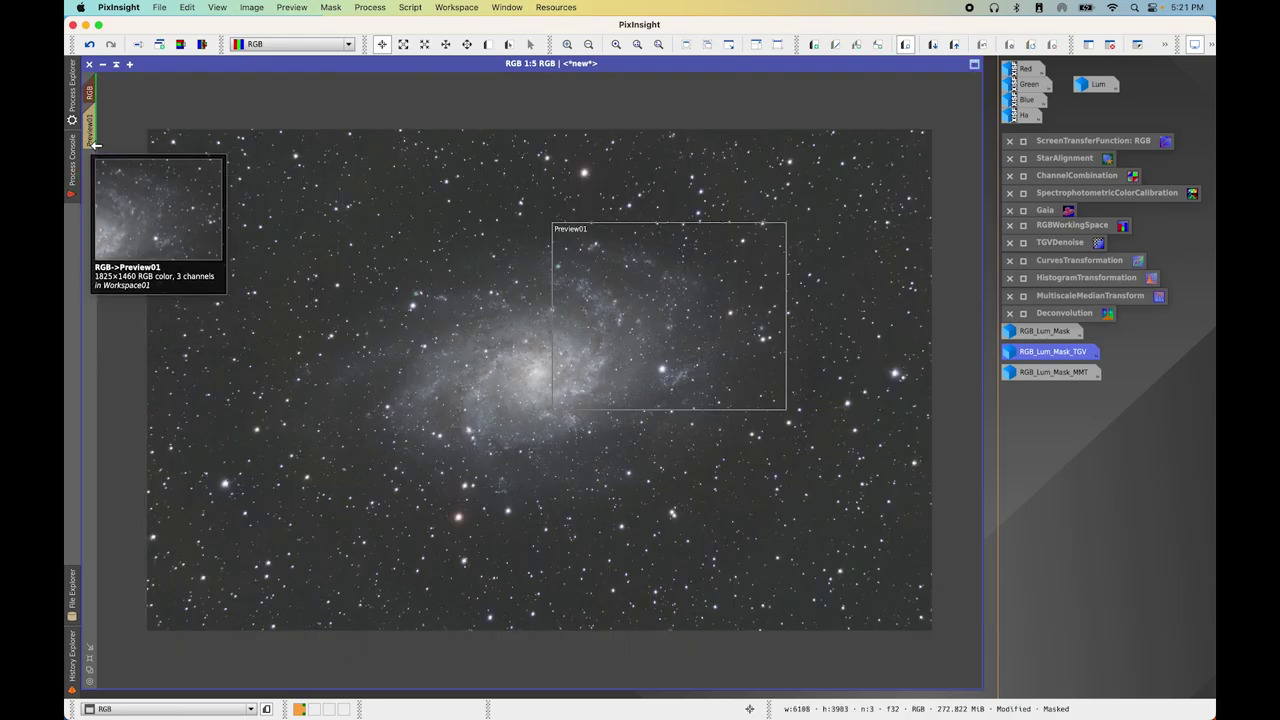
left_click(90, 135)
right_click(90, 140)
left_click(121, 262)
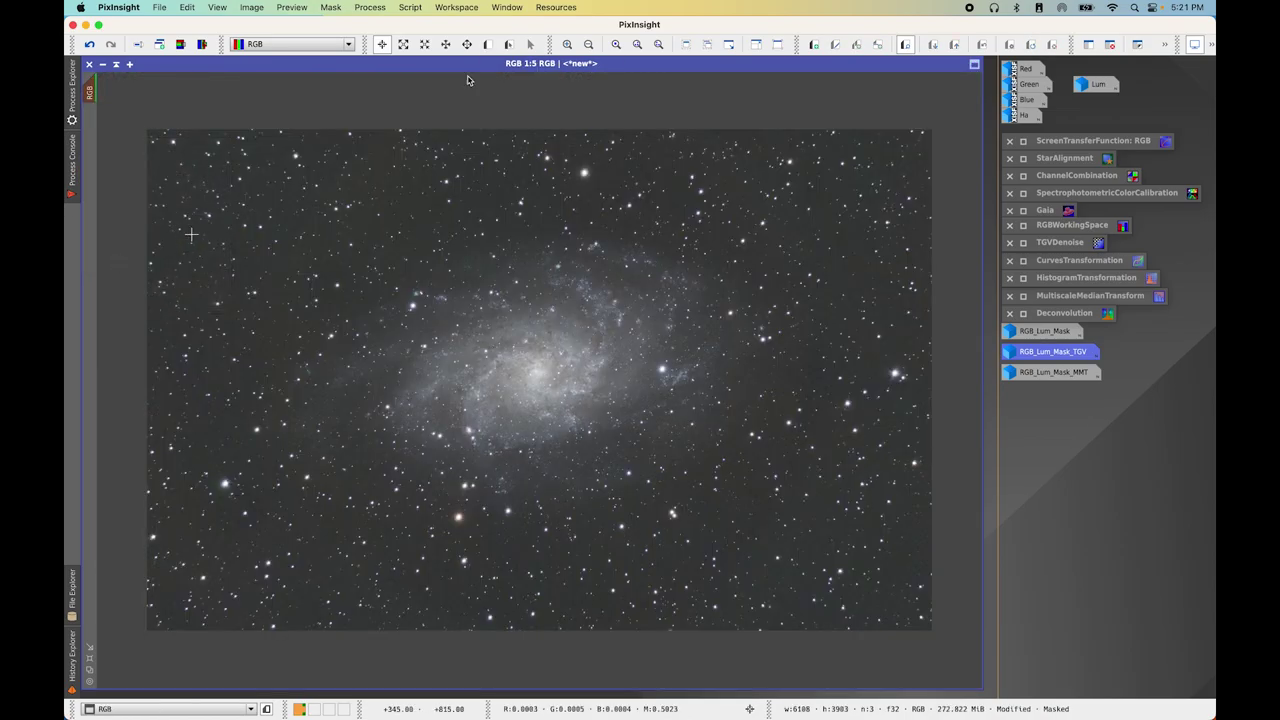
left_click(332, 8)
left_click(341, 41)
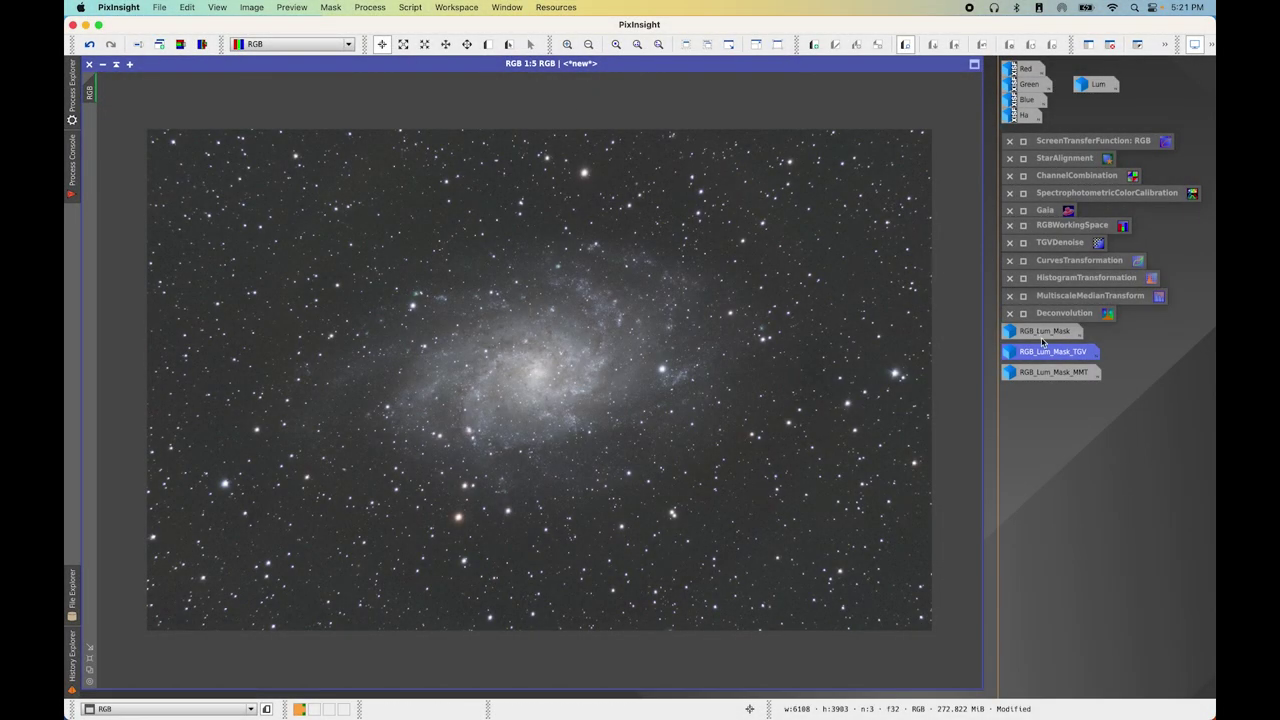
Open RGB_Lum_Mask_MMT, brighten it using HistogramTransformation with midtones at about 0.25, and put the process window away
double_click(1055, 372)
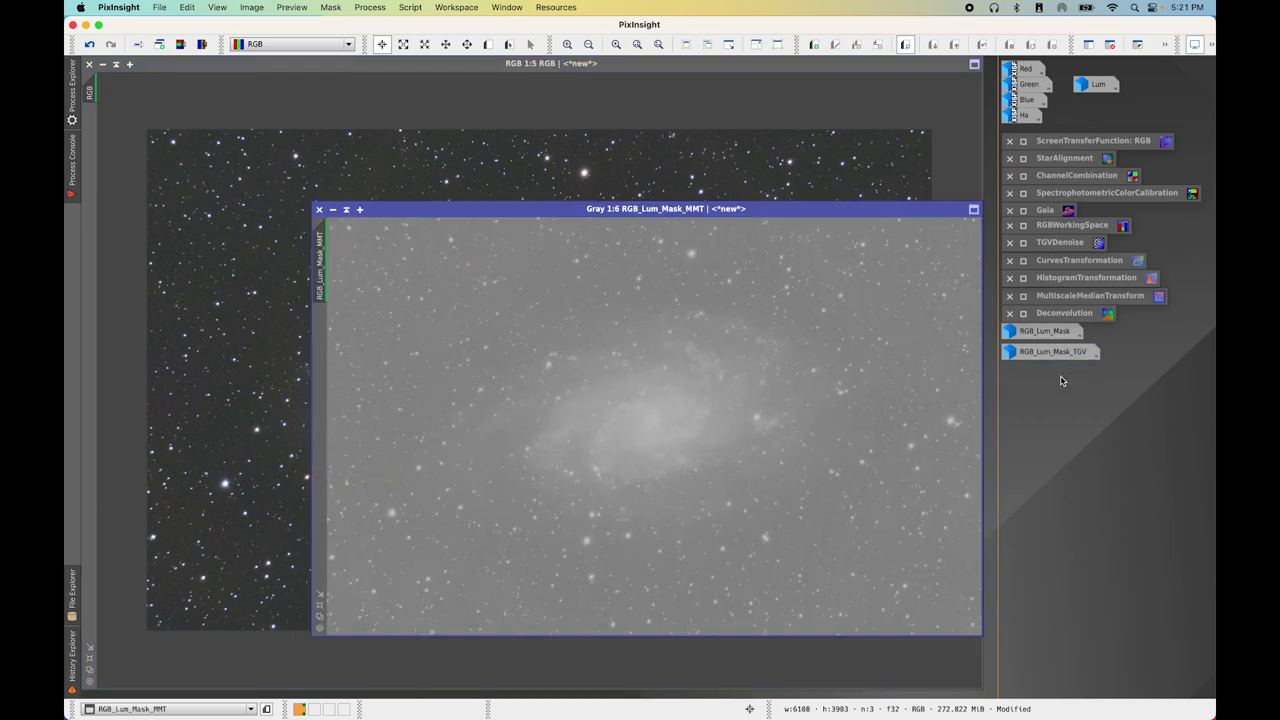
left_click_drag(577, 213, 449, 142)
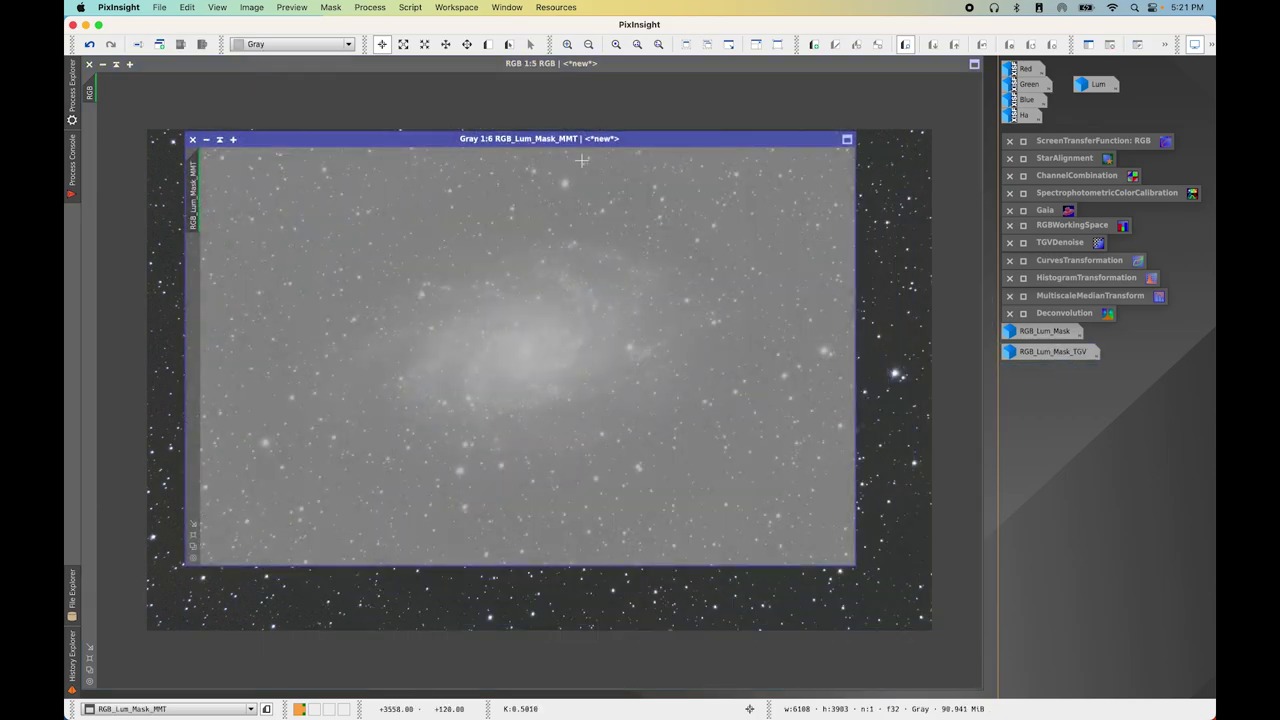
left_click(1119, 280)
double_click(1119, 280)
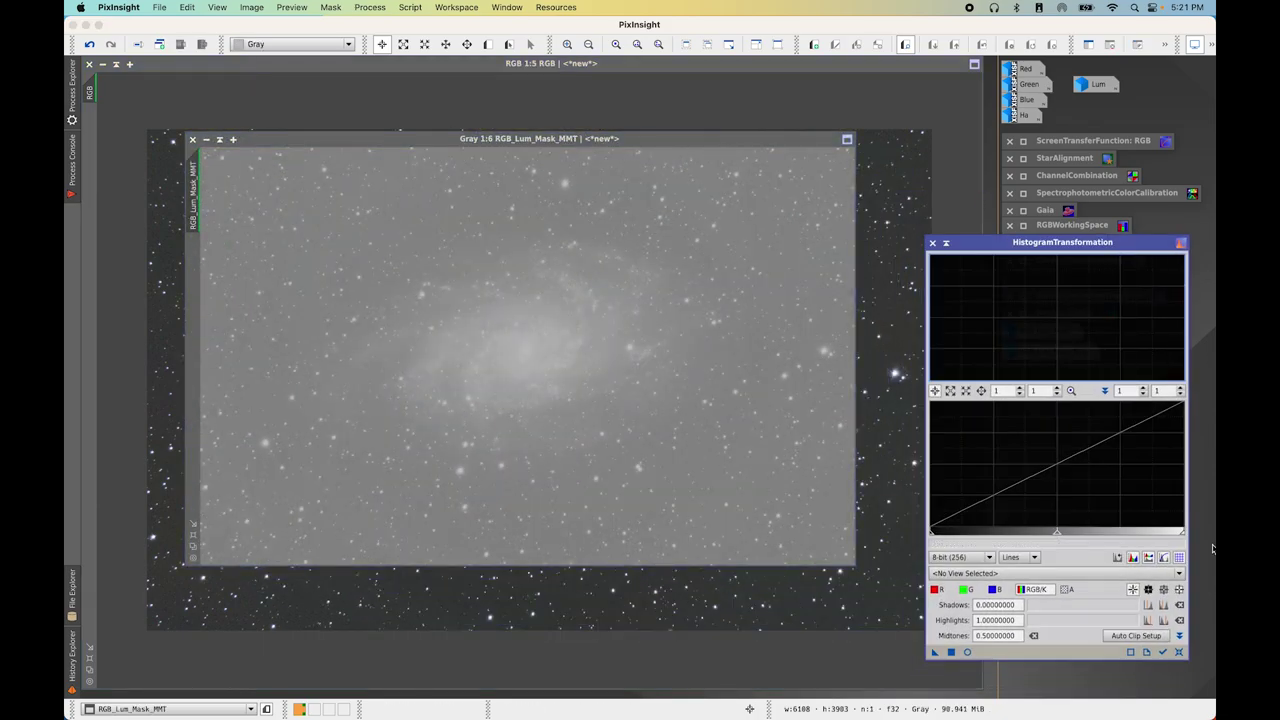
left_click(1164, 652)
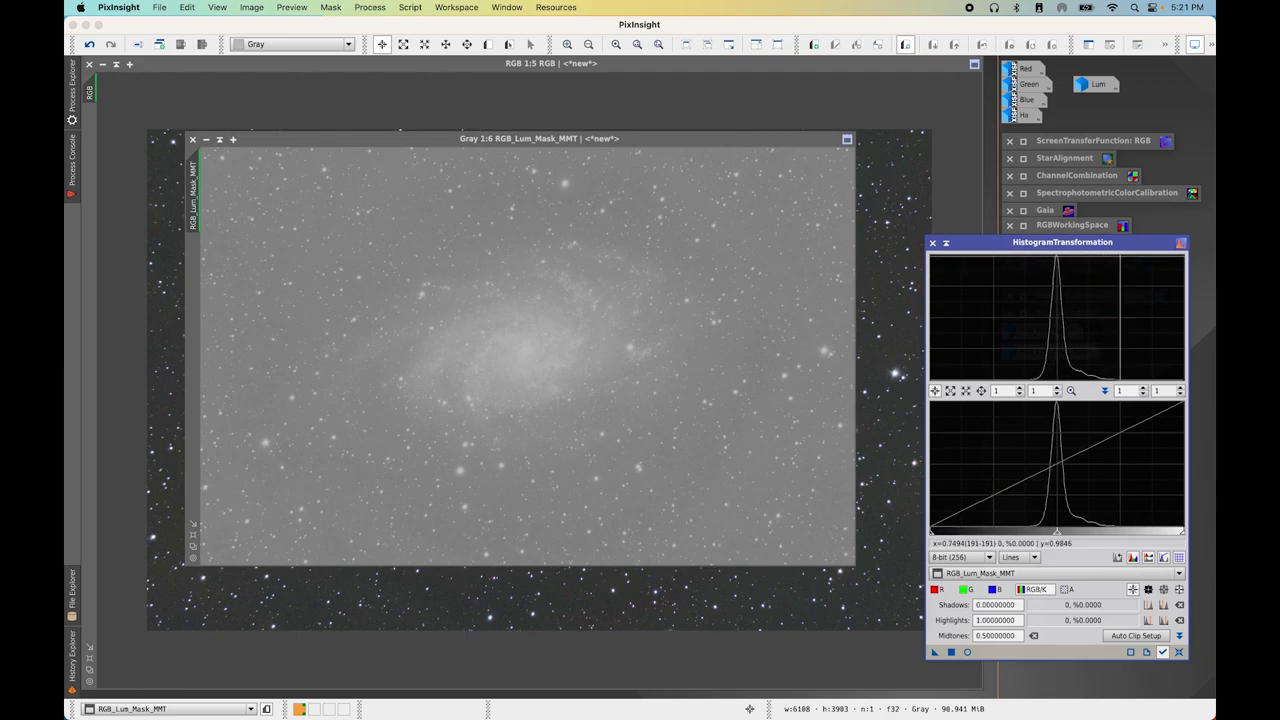
left_click_drag(1055, 535, 993, 535)
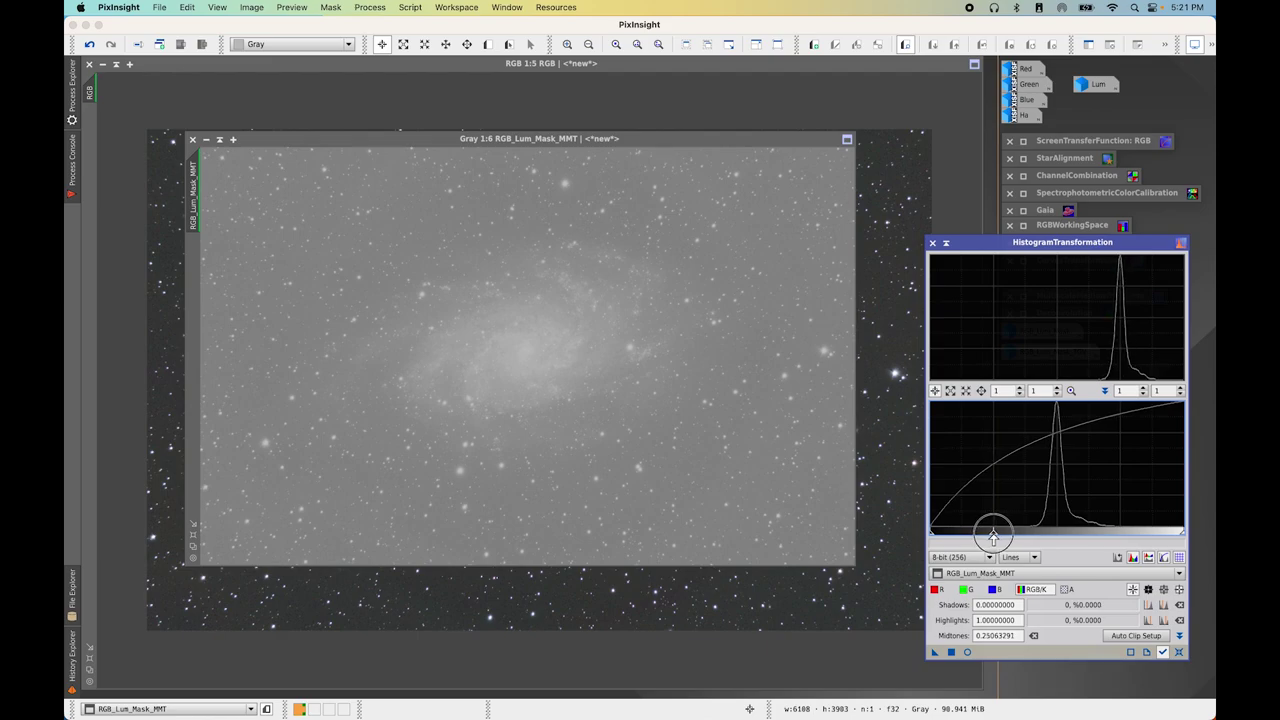
key("super+e")
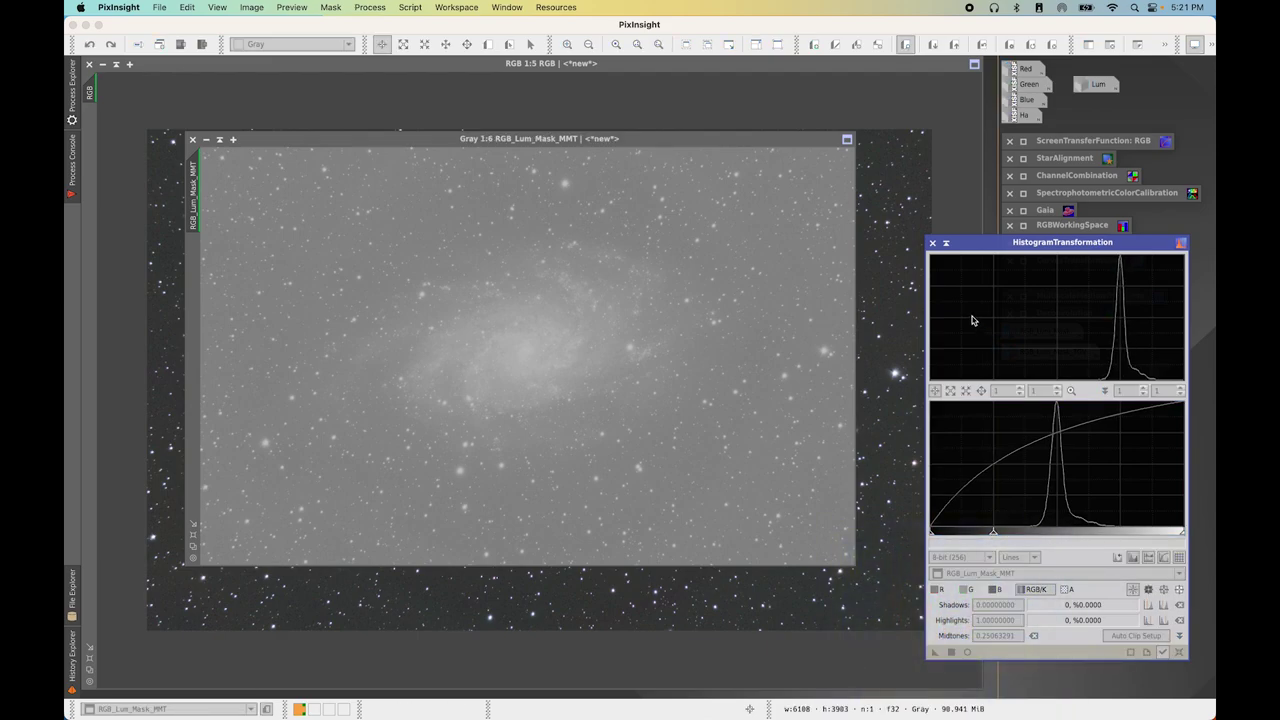
left_click(934, 242)
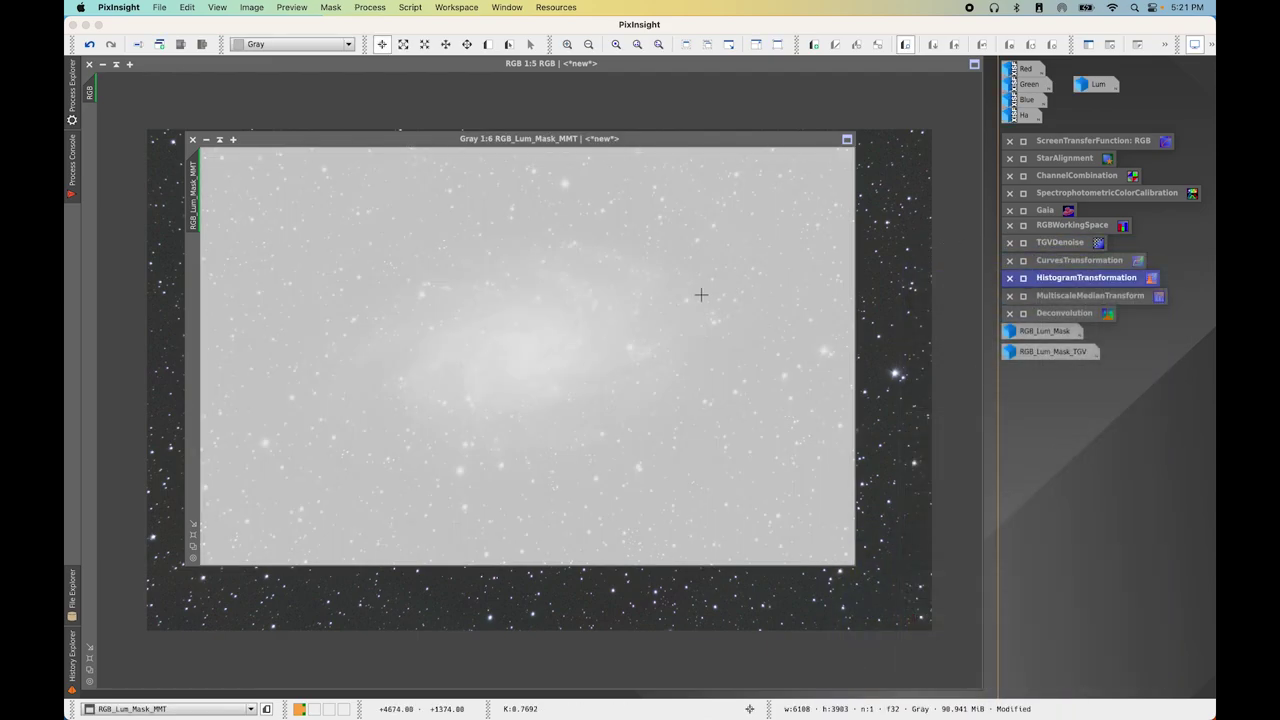
Invert RGB_Lum_Mask_MMT, apply it as a mask to the RGB image, and minimize the mask window
key("super+i")
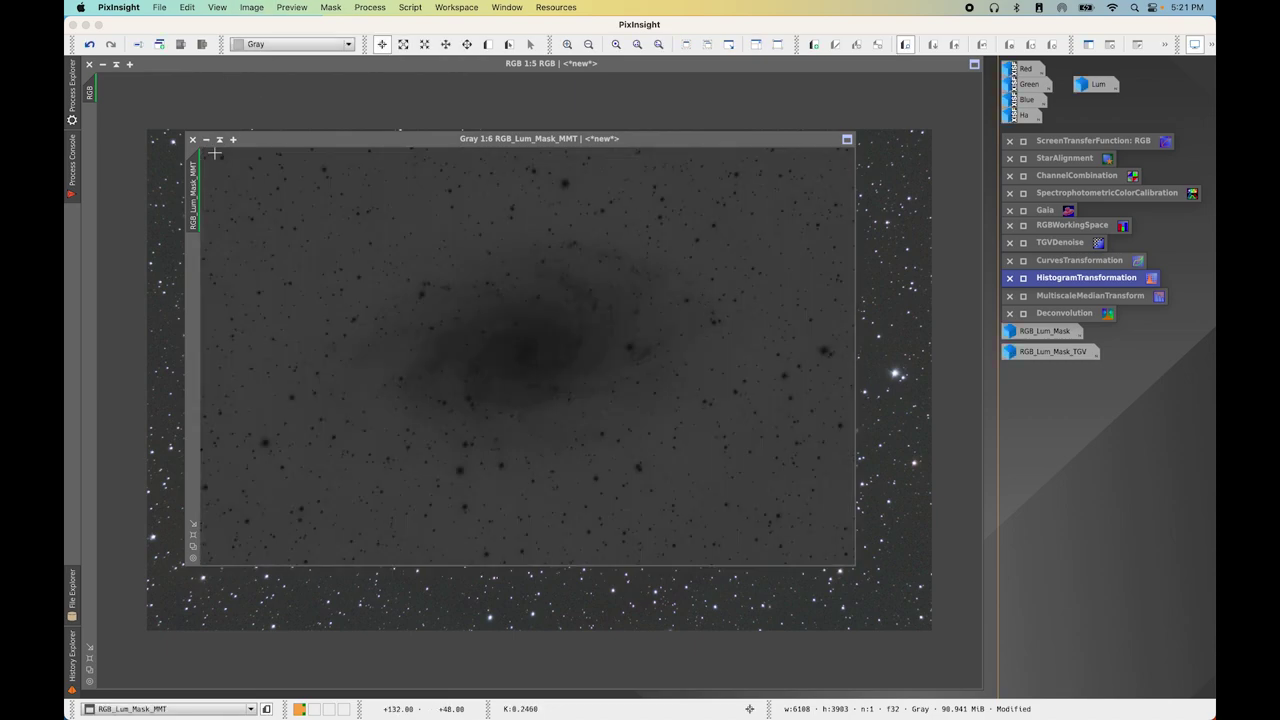
left_click_drag(262, 141, 358, 133)
left_click_drag(291, 168, 87, 147)
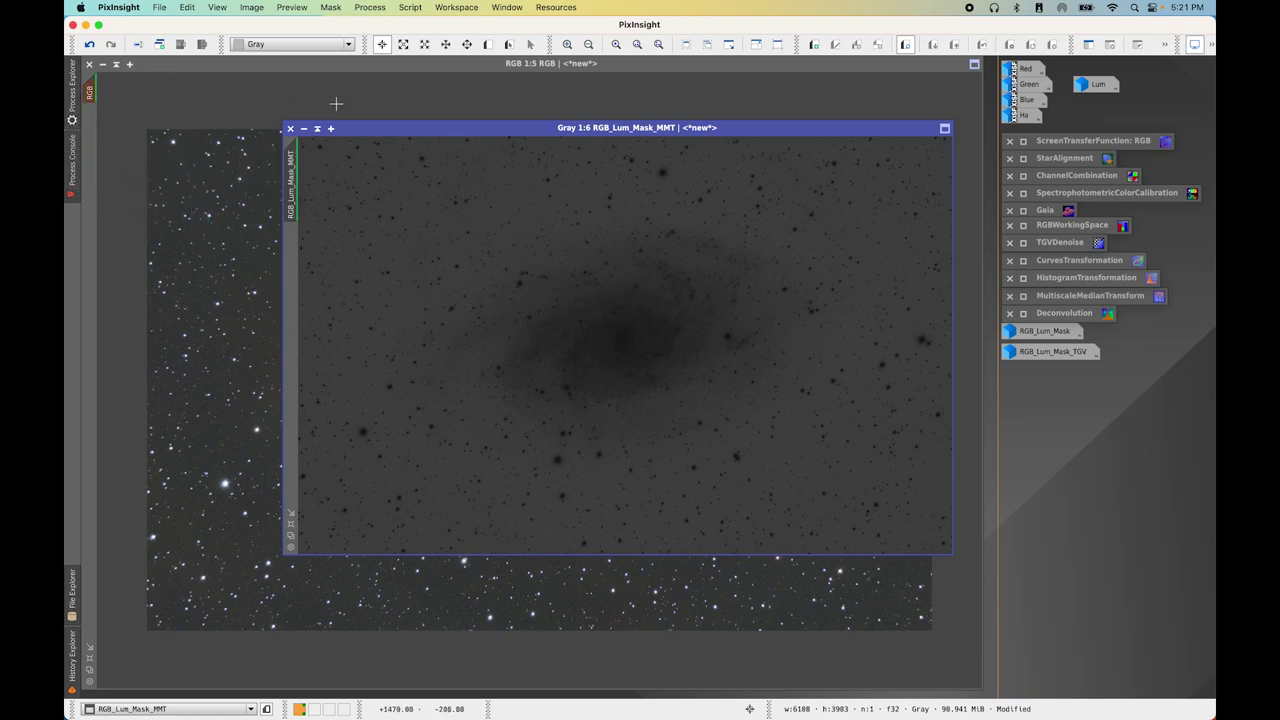
left_click(304, 128)
left_click(365, 119)
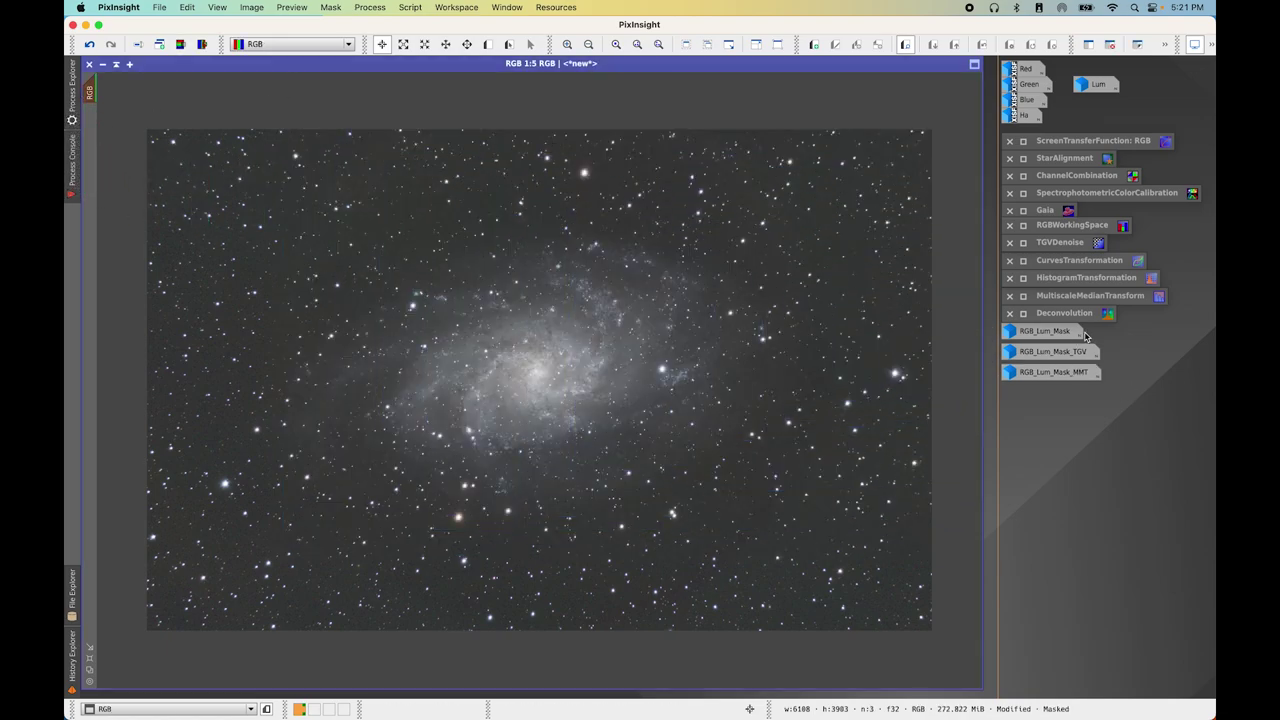
Open the saved MultiscaleMedianTransform process, review its layers, and set its target to Chrominance (restore CIE Y)
double_click(1145, 301)
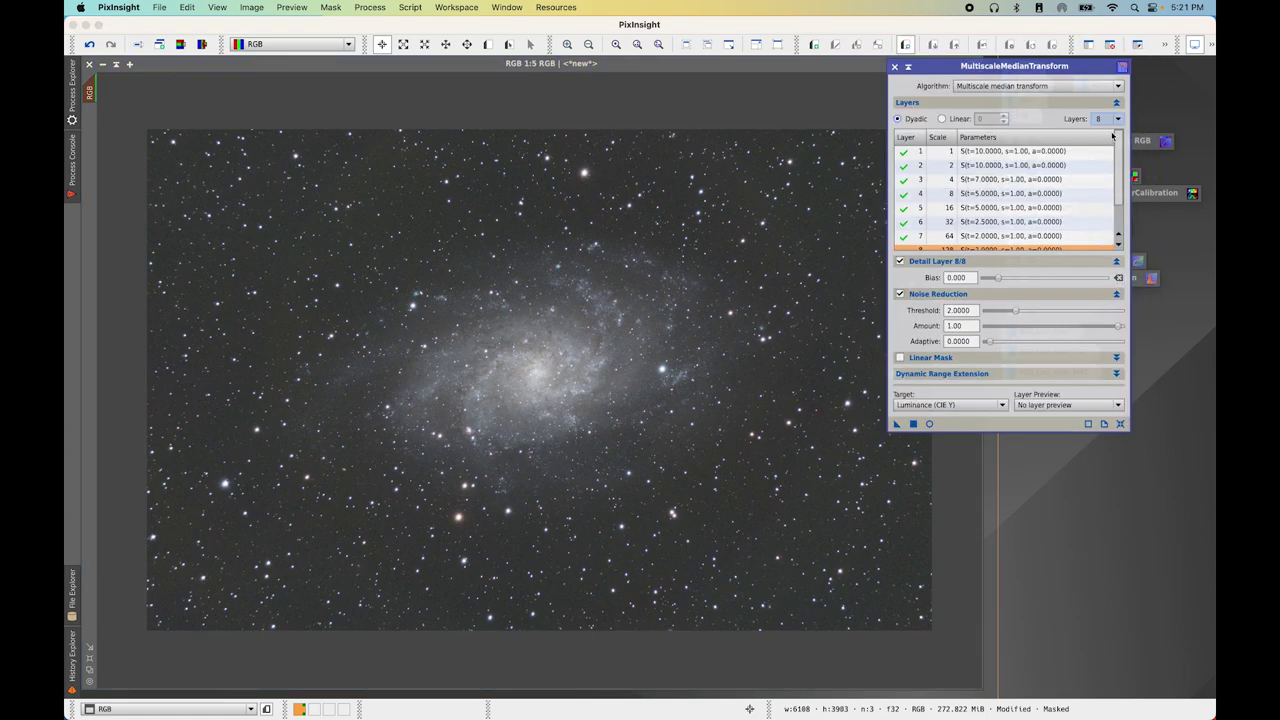
left_click_drag(1122, 179, 1133, 265)
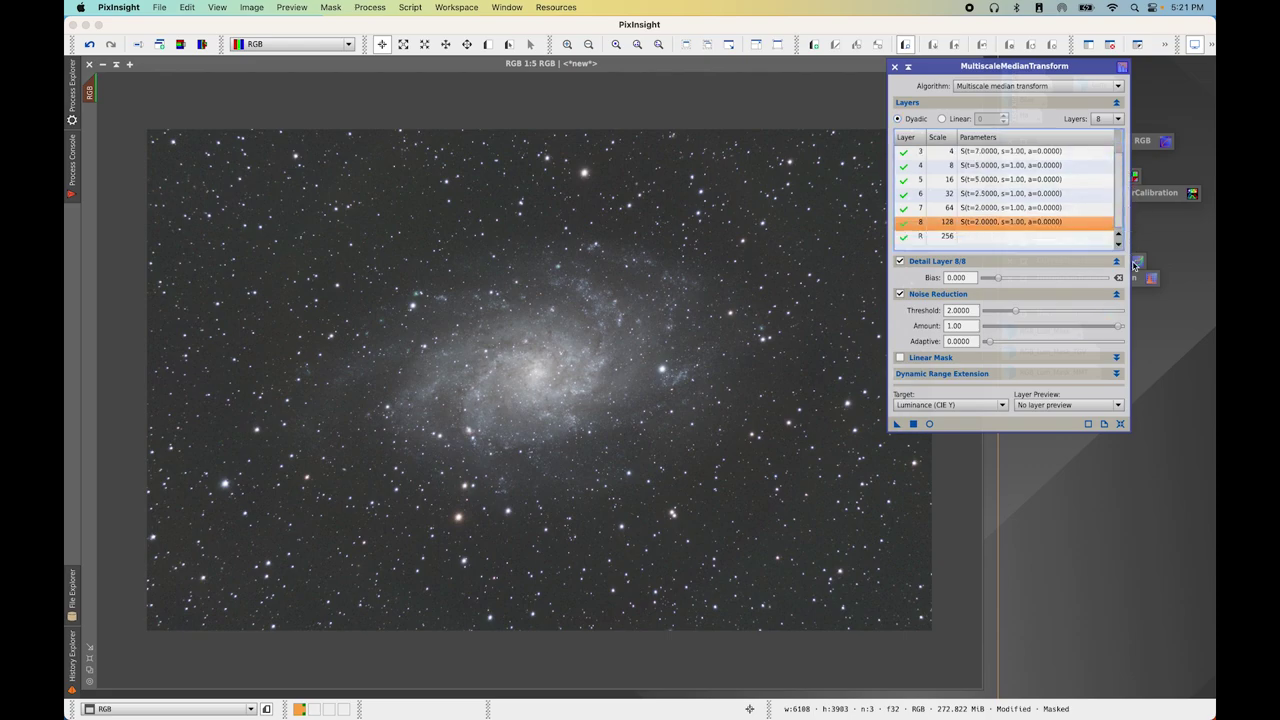
left_click(968, 407)
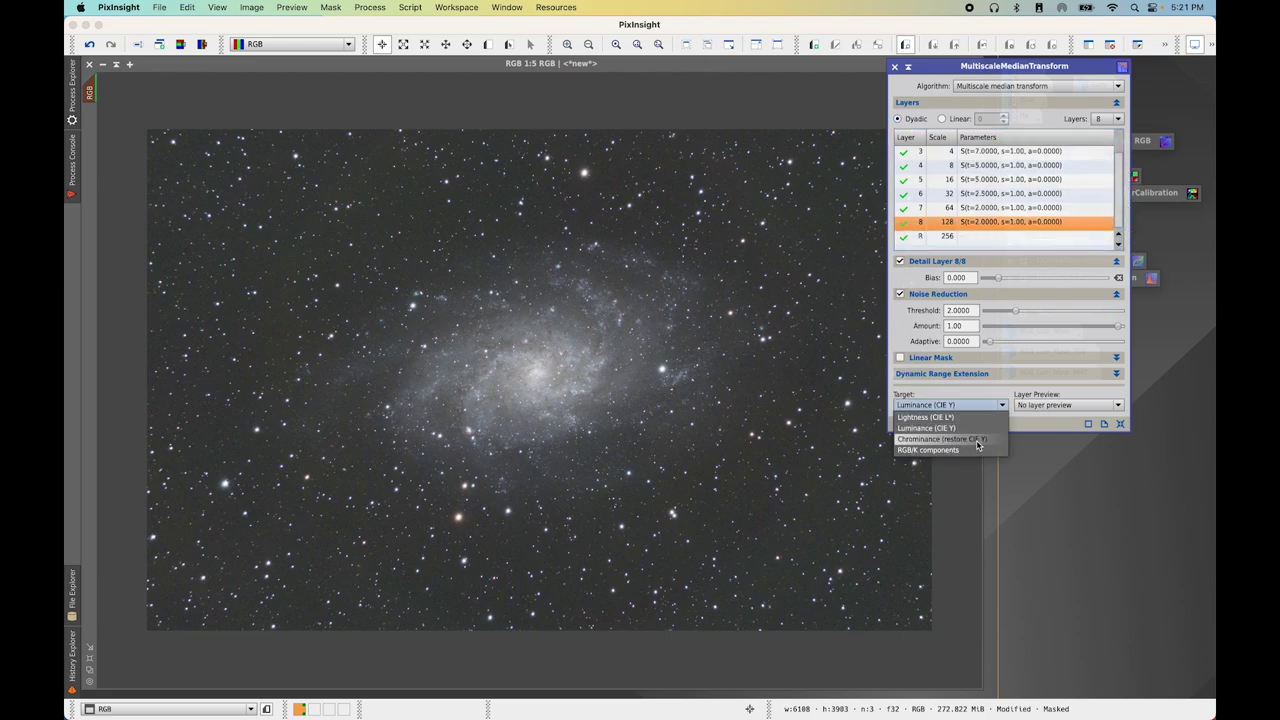
left_click(978, 445)
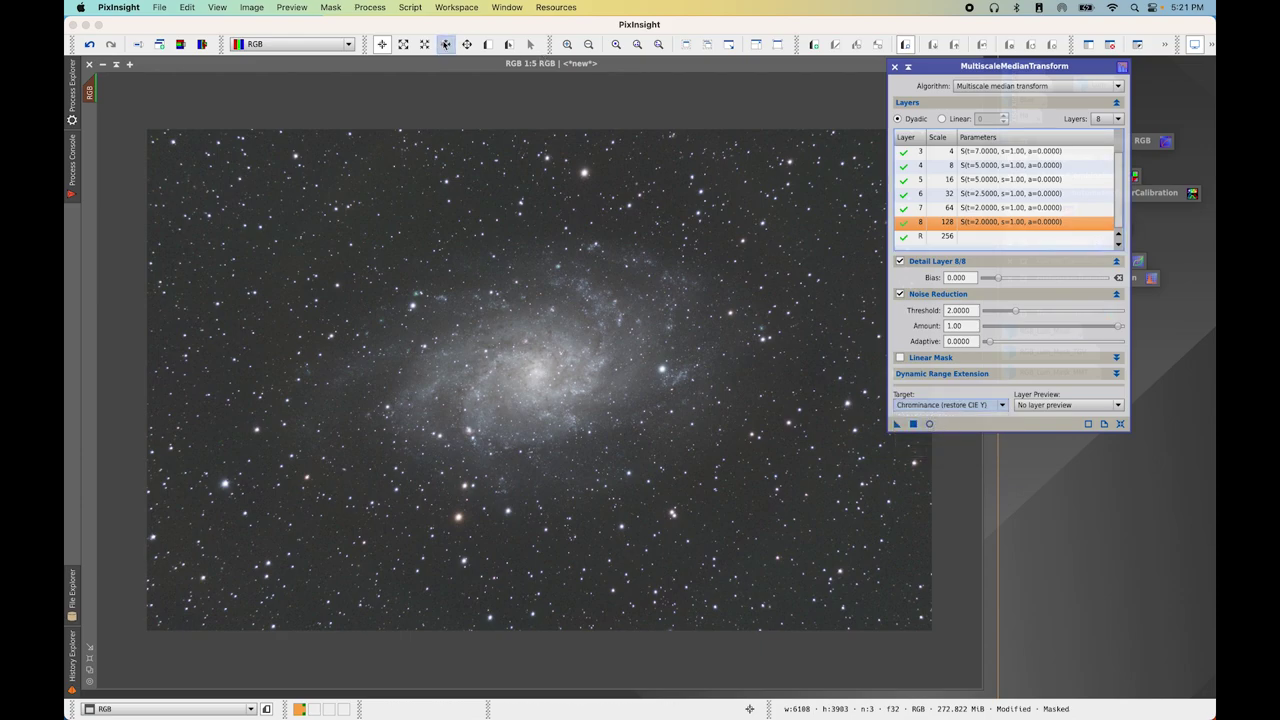
Create RGB previews of about 1190×1565 px on the upper-right arms, 1010×1240 px on the core and 1240×930 px on the upper-left background
left_click(488, 44)
left_click_drag(589, 209, 741, 408)
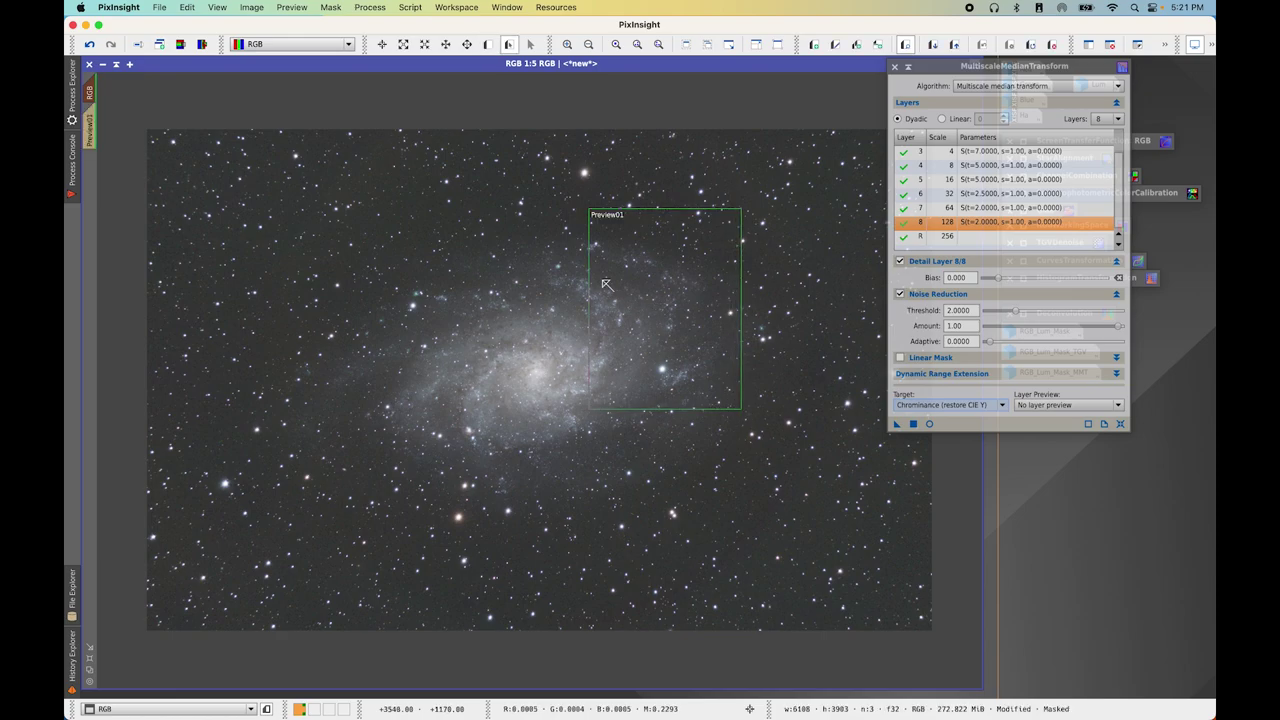
left_click(488, 44)
left_click_drag(441, 287, 570, 443)
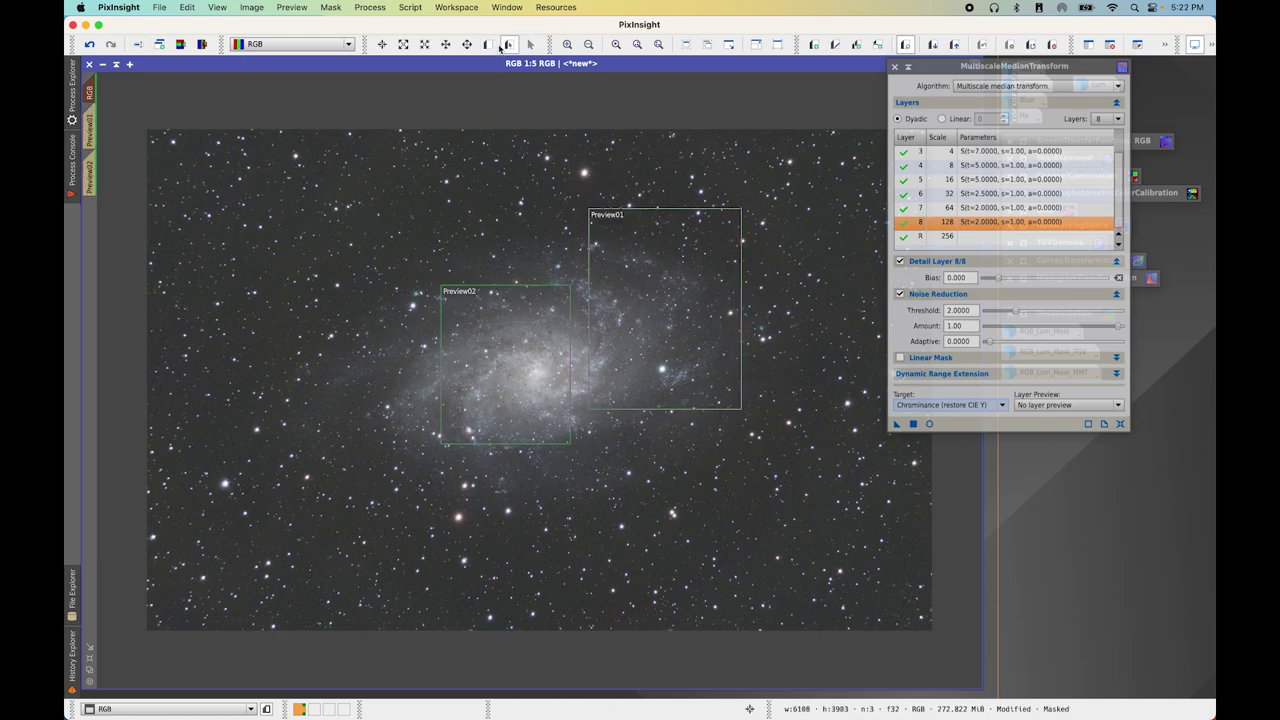
left_click_drag(308, 157, 466, 277)
Test MultiscaleMedianTransform on Preview01 and apply it to the full RGB image
left_click(89, 130)
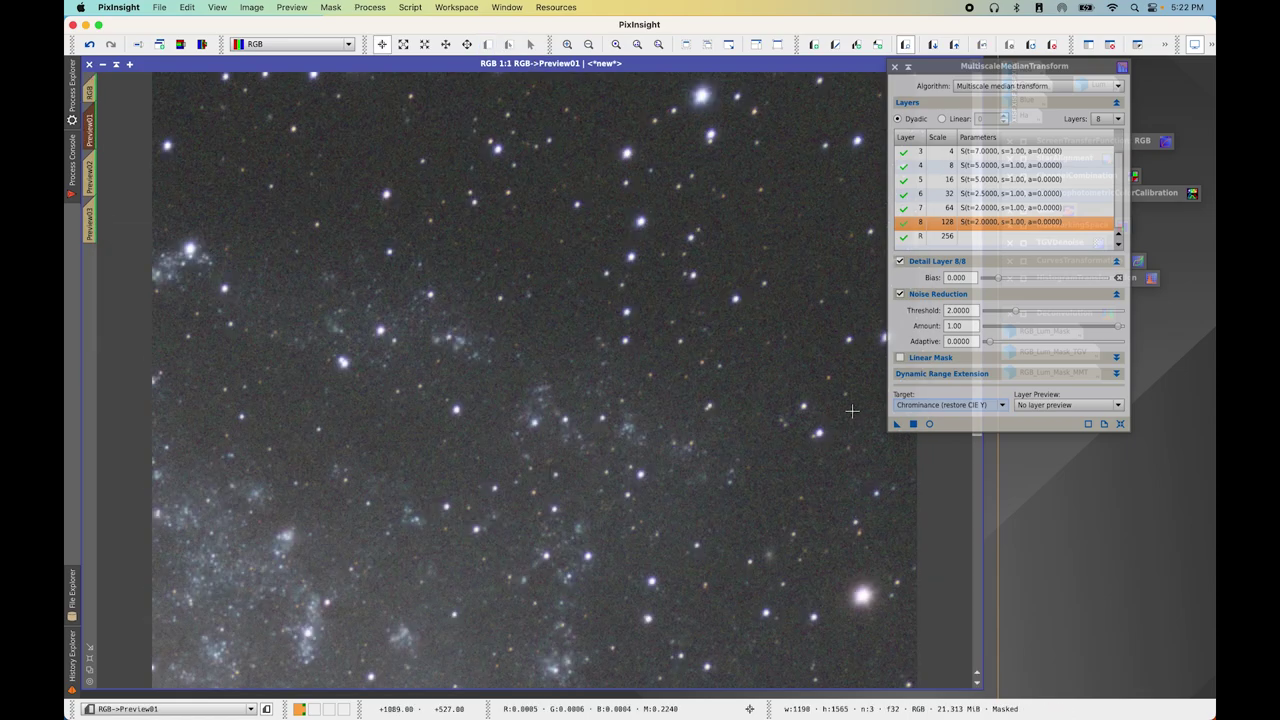
left_click_drag(896, 423, 729, 509)
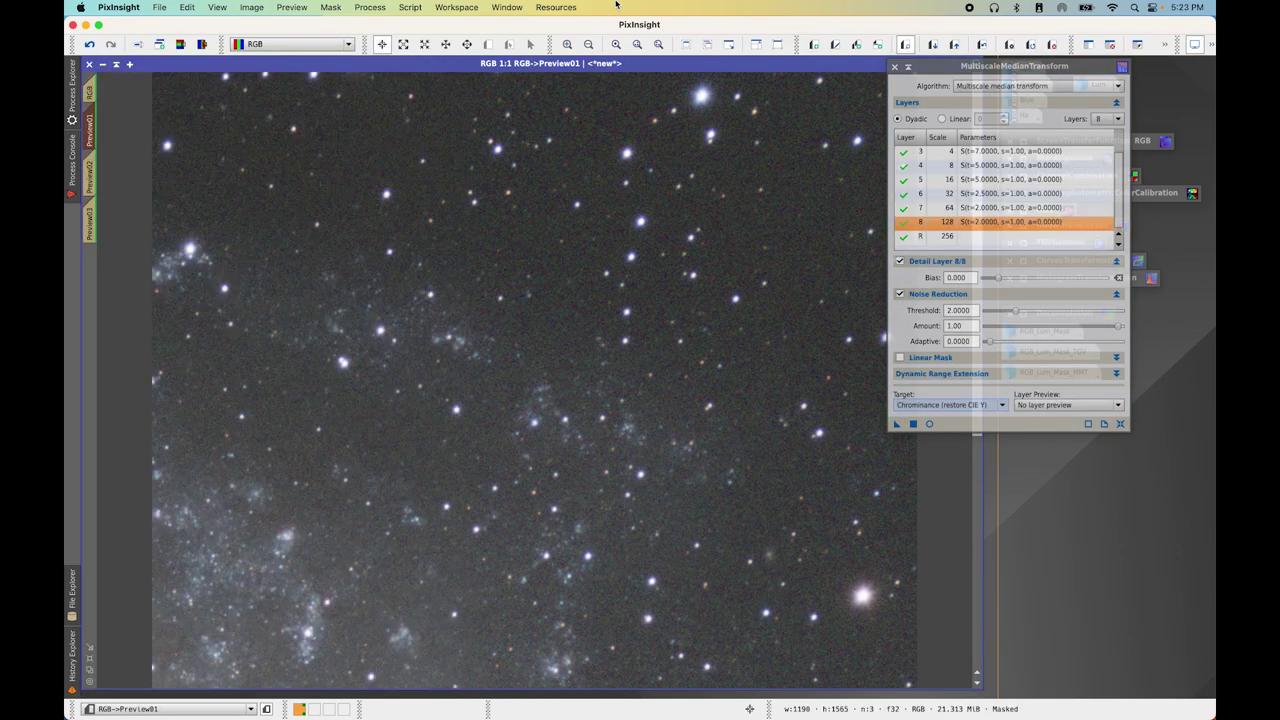
left_click(90, 93)
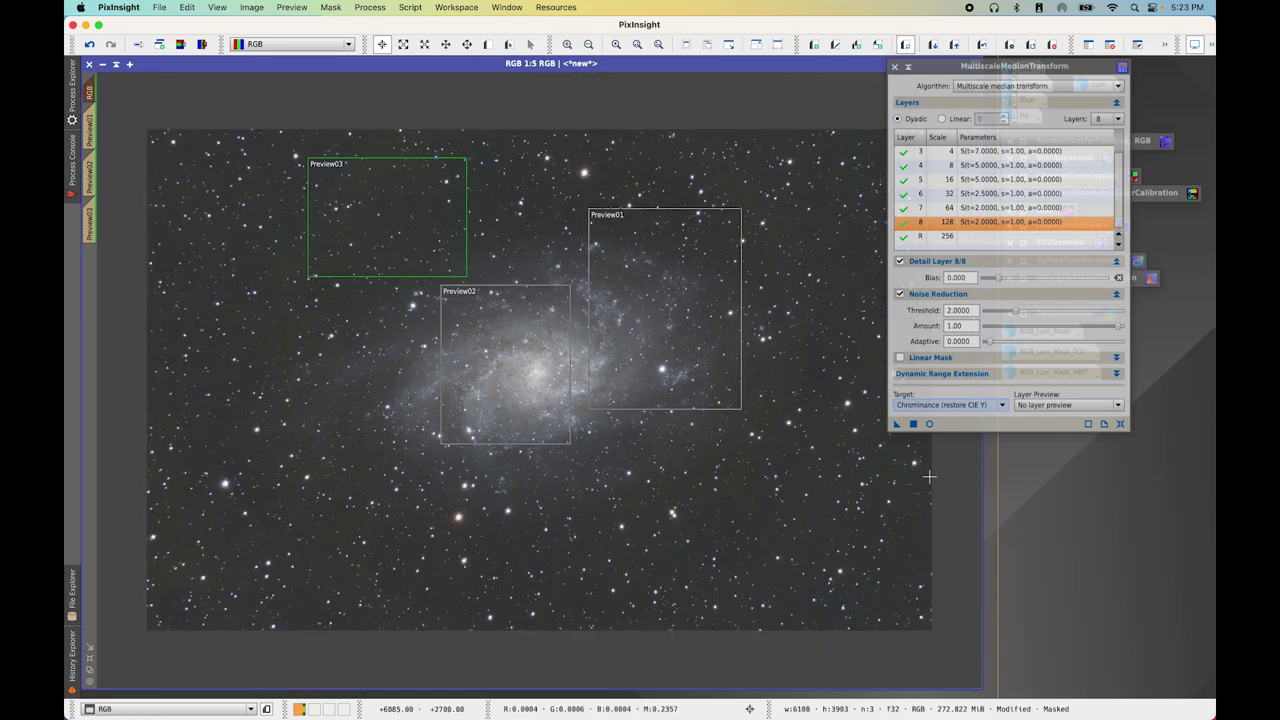
left_click_drag(897, 424, 796, 550)
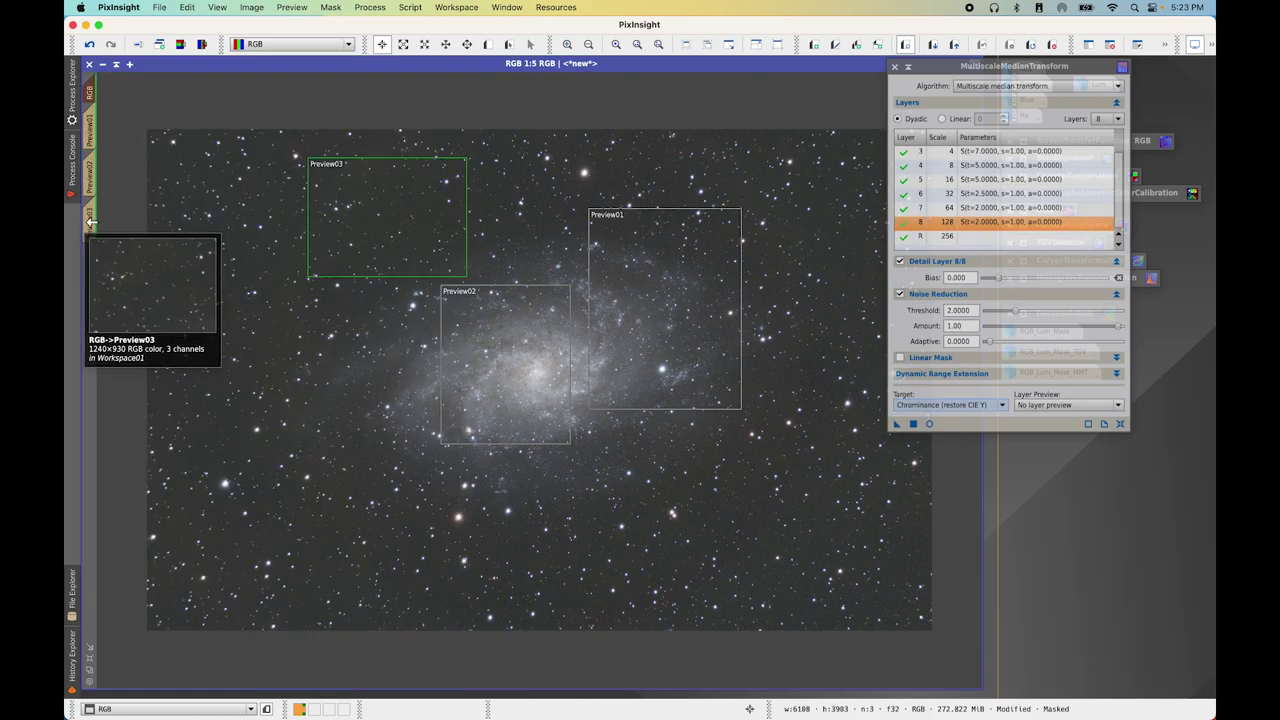
Delete Preview03, Preview02 and Preview01 from the RGB image
right_click(90, 221)
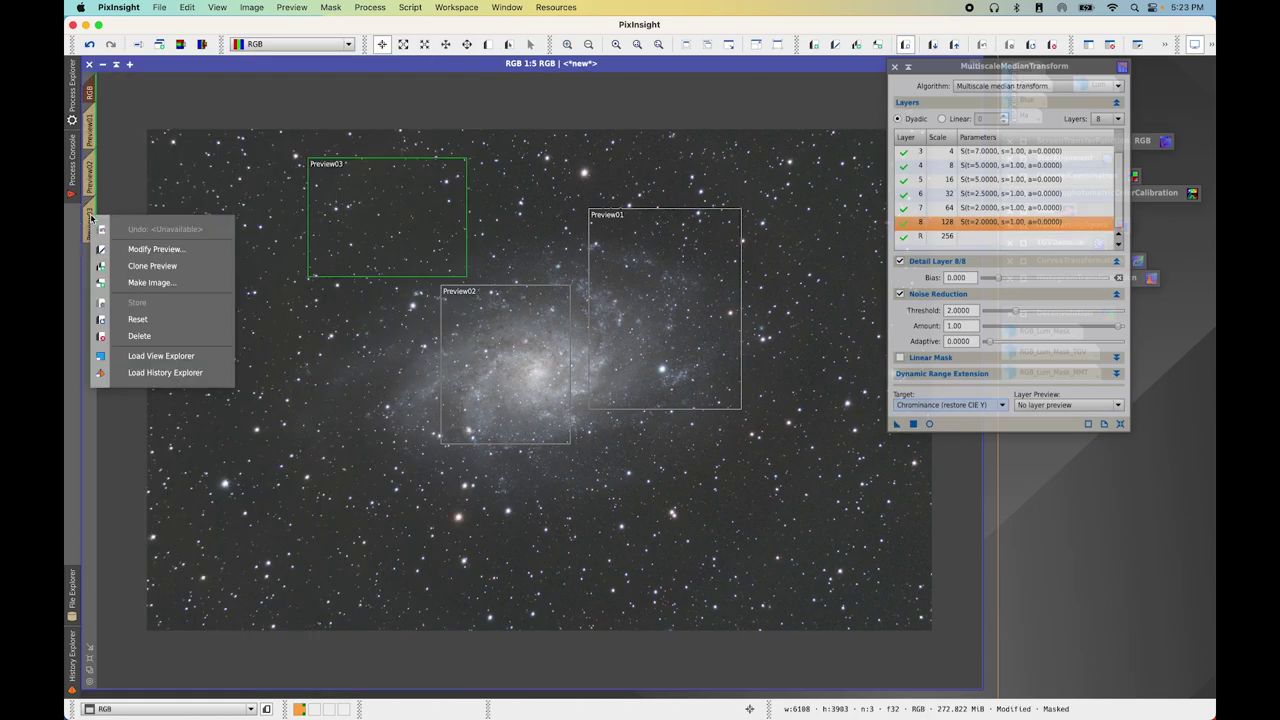
left_click(110, 328)
right_click(91, 179)
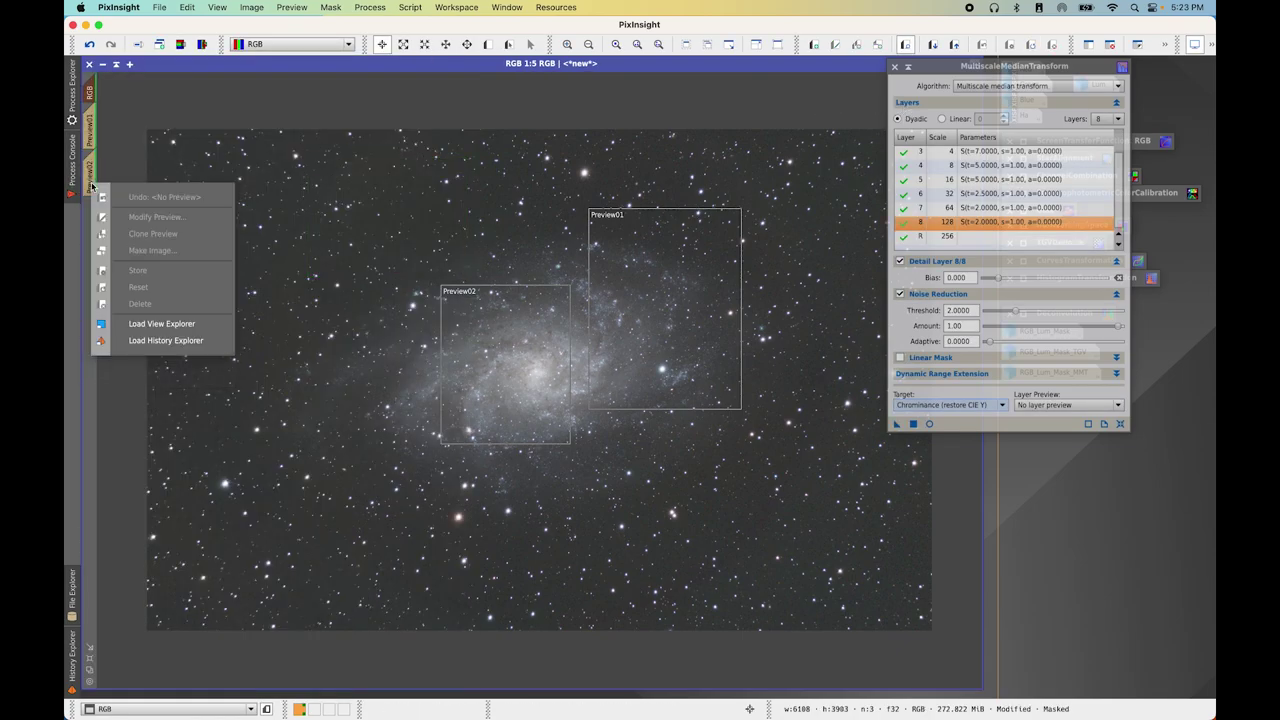
left_click(92, 172)
right_click(92, 172)
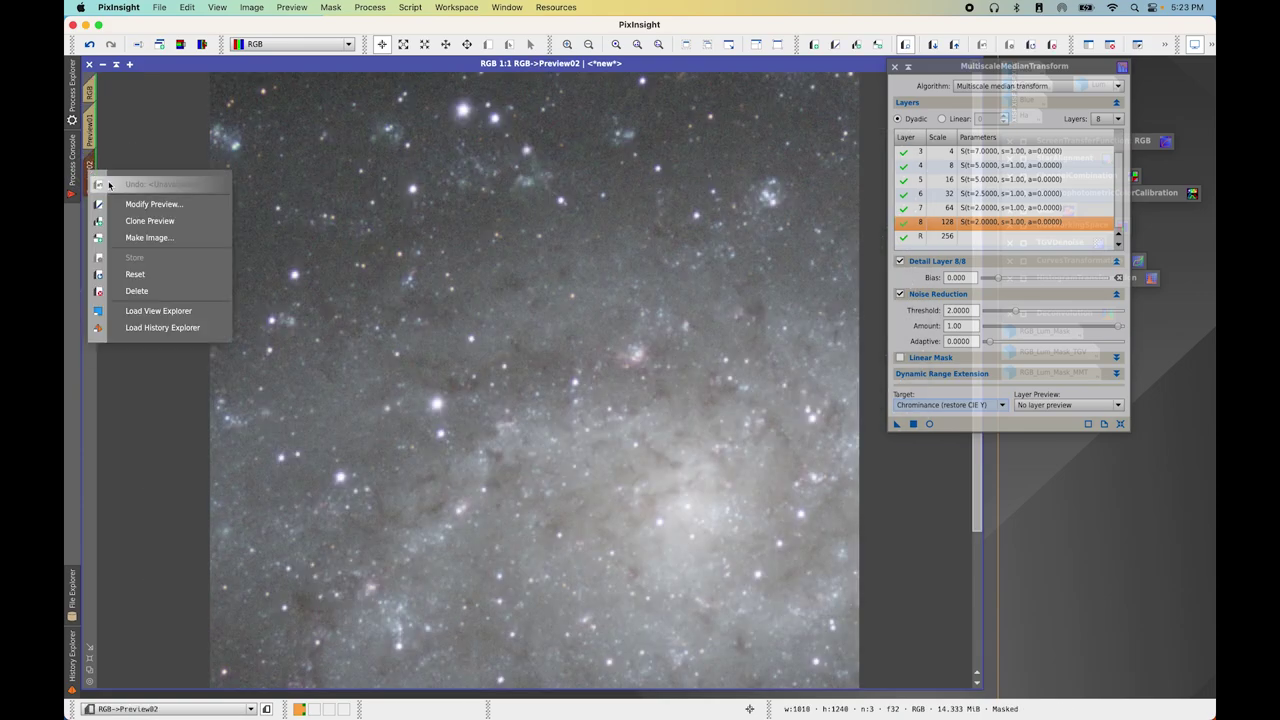
left_click(170, 289)
left_click(92, 140)
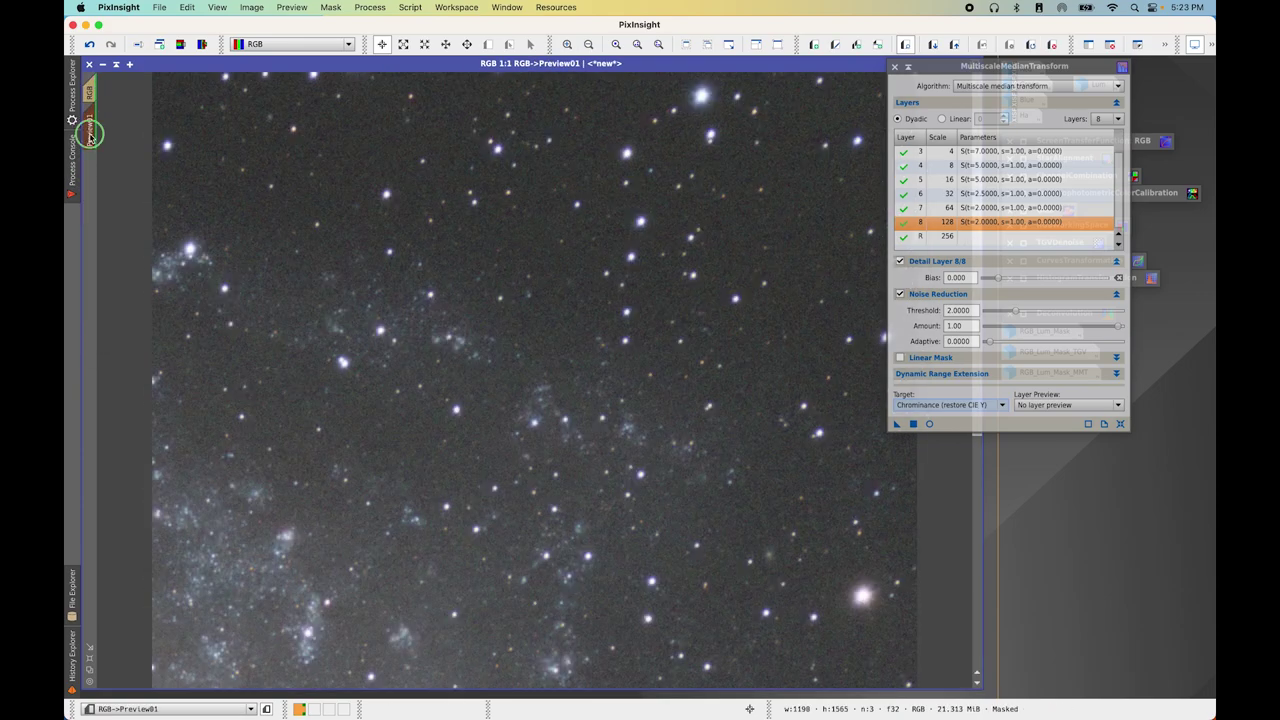
right_click(92, 140)
left_click(138, 256)
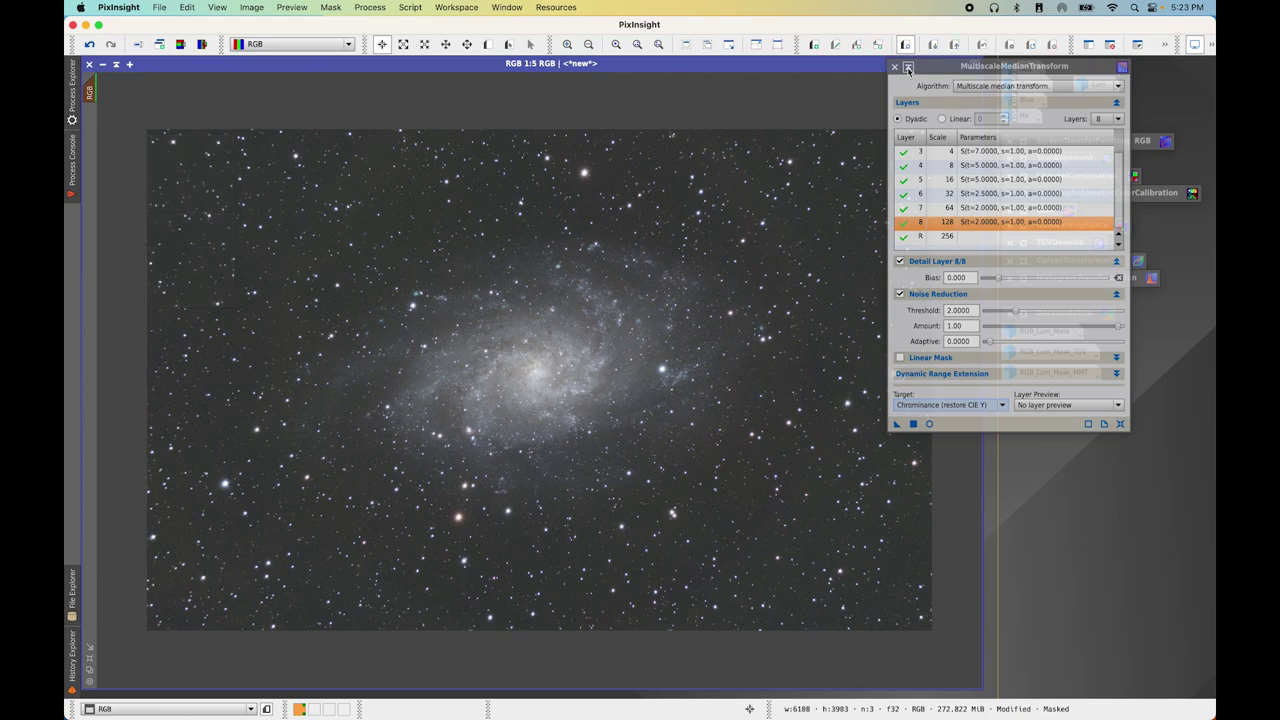
Put the MultiscaleMedianTransform window away and remove the mask from the RGB image
left_click(895, 66)
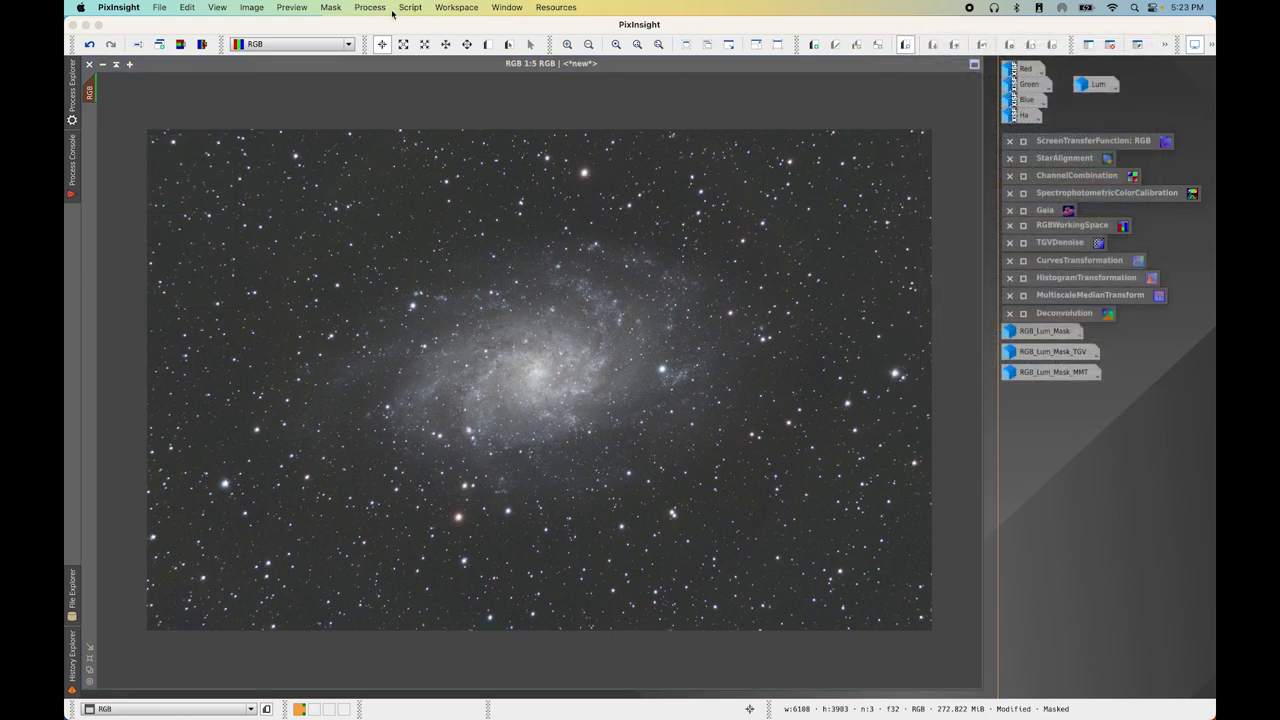
left_click(328, 7)
left_click(356, 41)
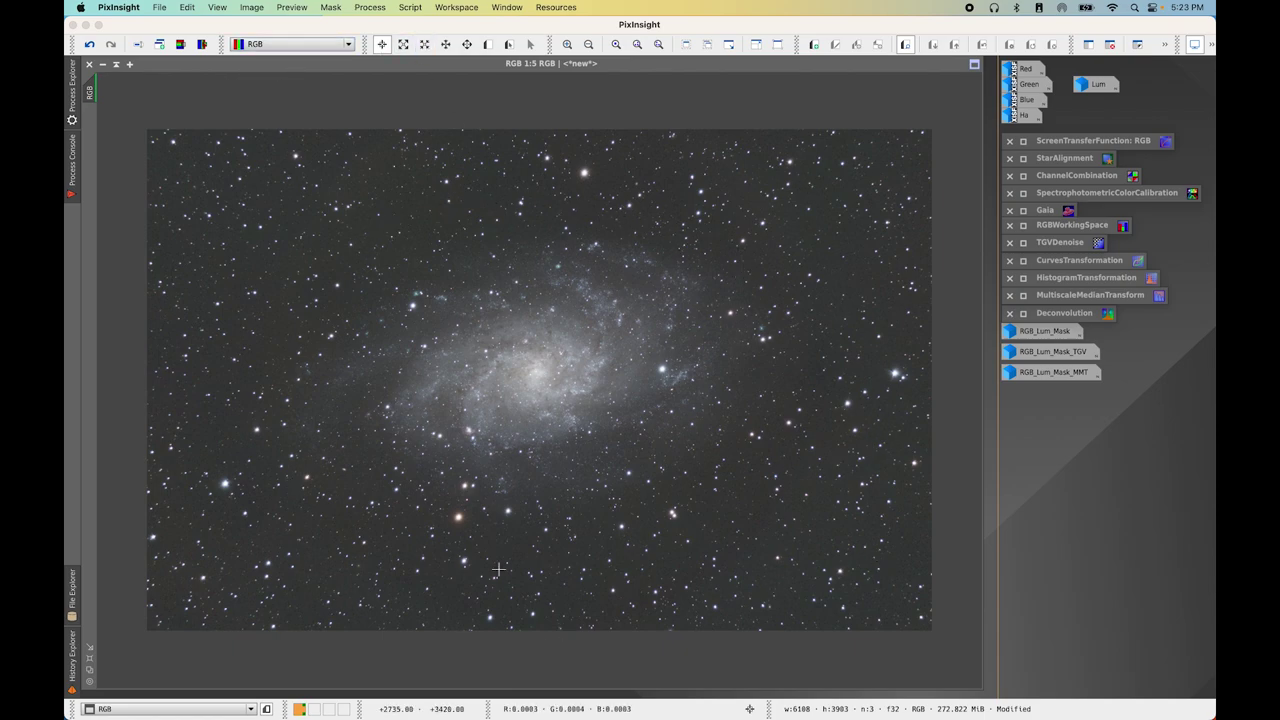
Fit the window to the RGB image and apply SCNR green removal with Average Neutral protection and amount 0.5
left_click(91, 662)
left_click(91, 662)
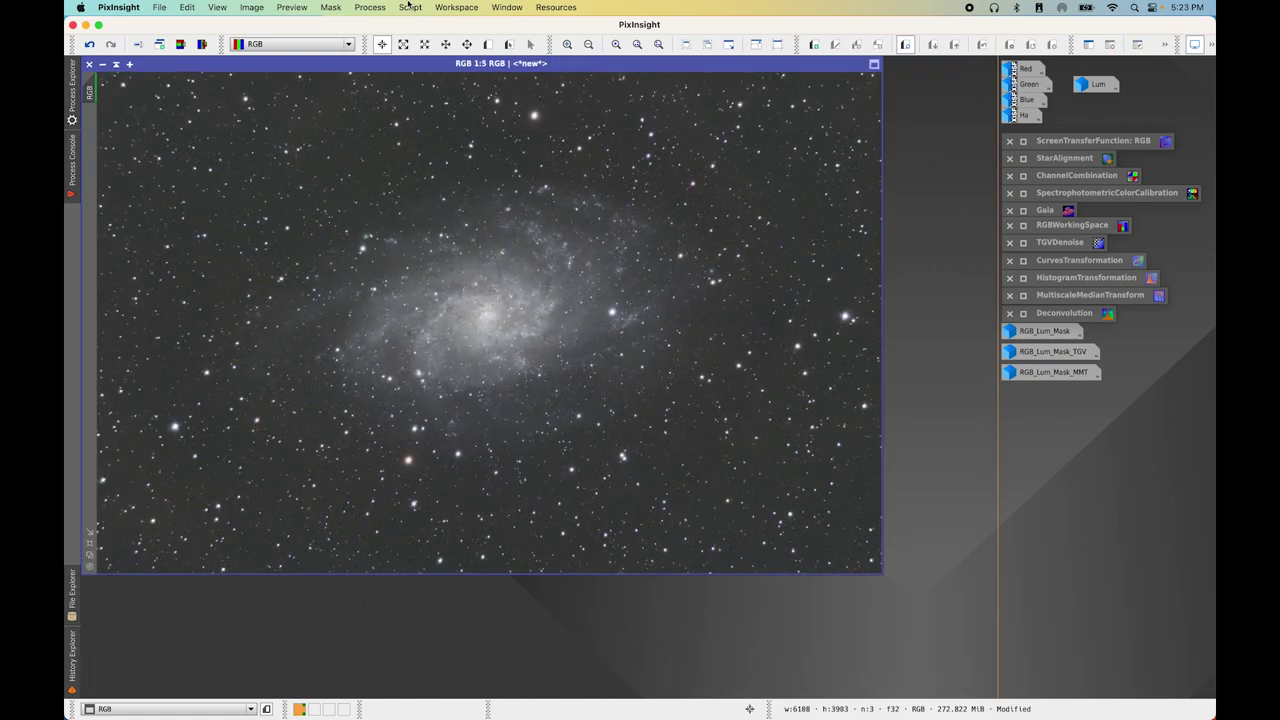
left_click(370, 7)
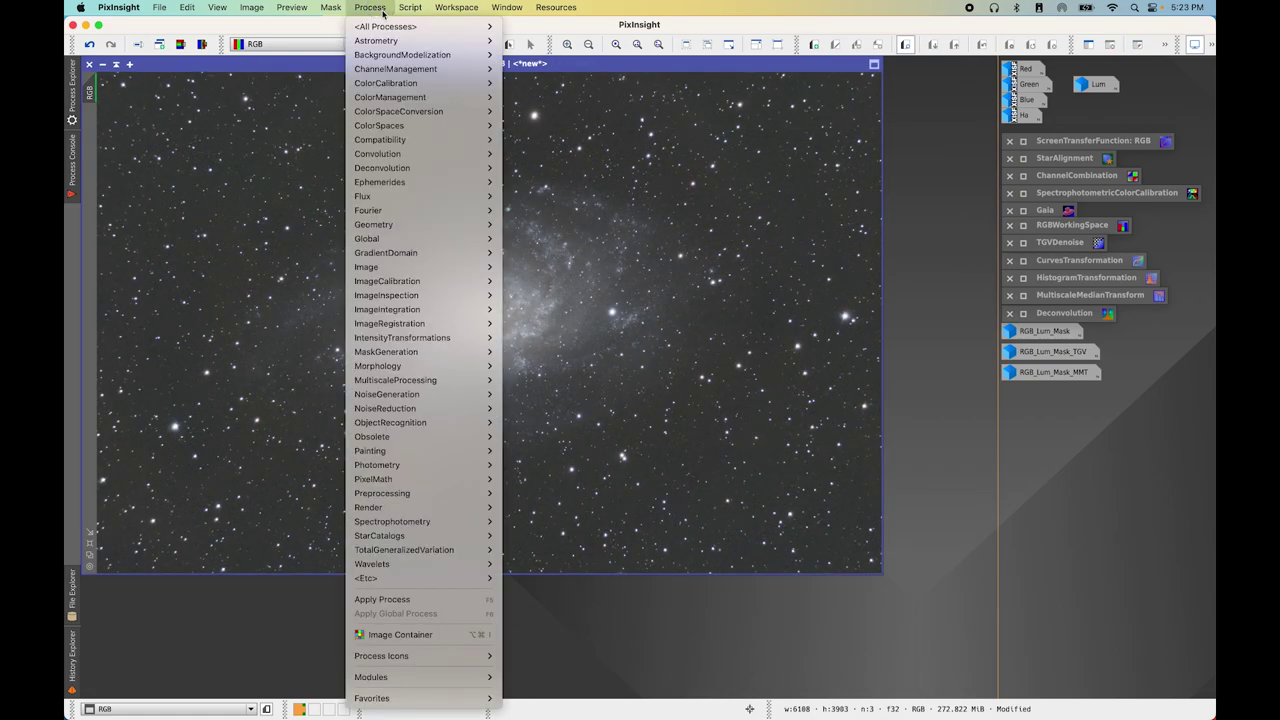
mouse_move(385, 27)
scroll(598, 566, "down", 6)
scroll(598, 568, "down", 5)
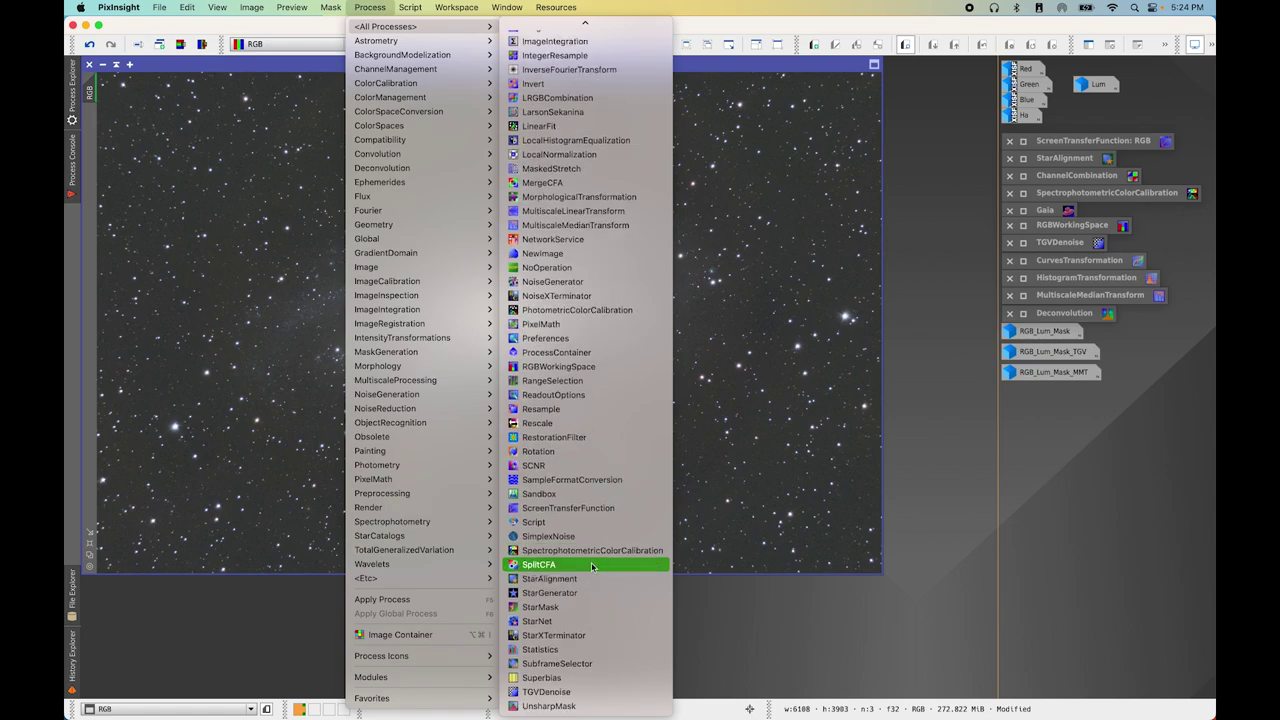
left_click(551, 466)
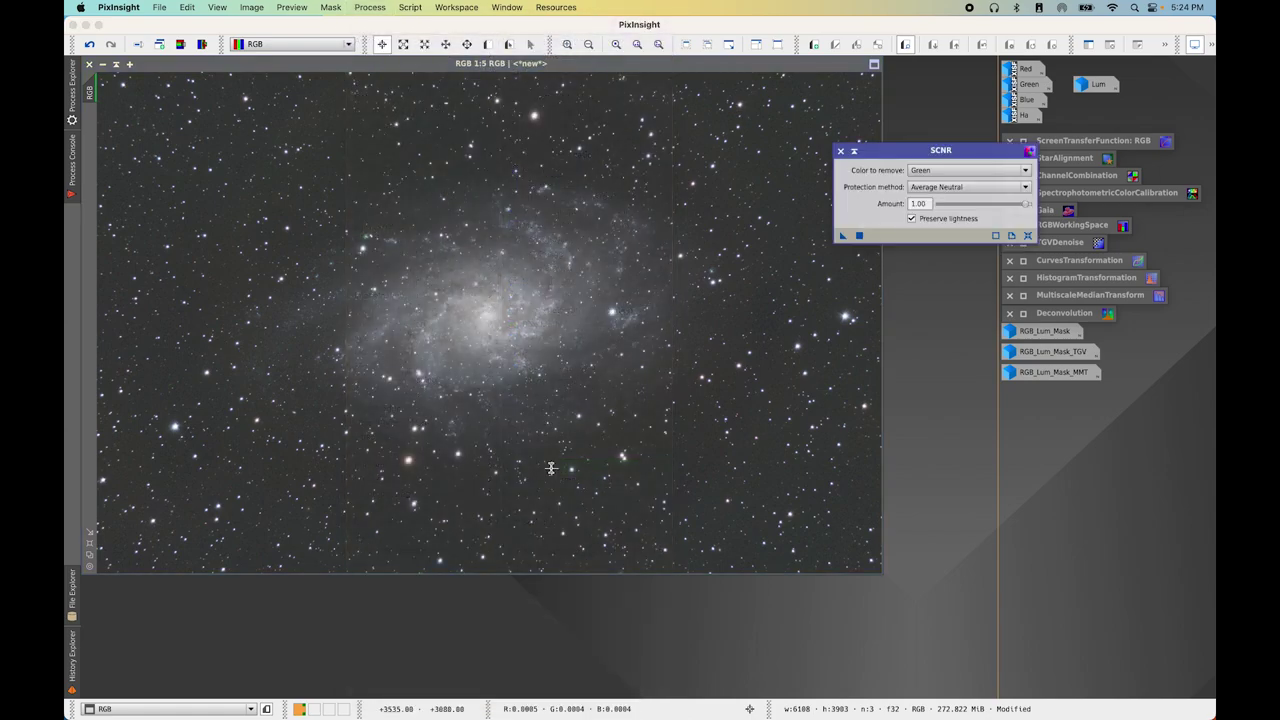
left_click_drag(980, 152, 1049, 124)
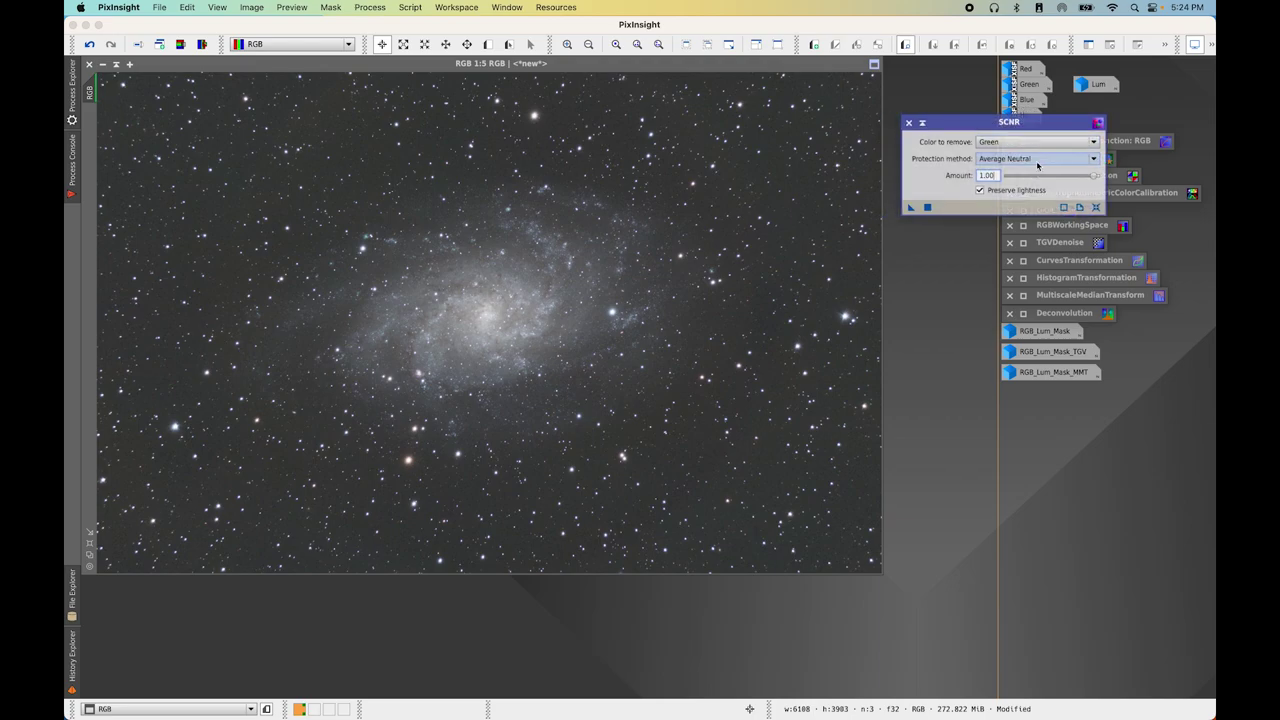
double_click(986, 175)
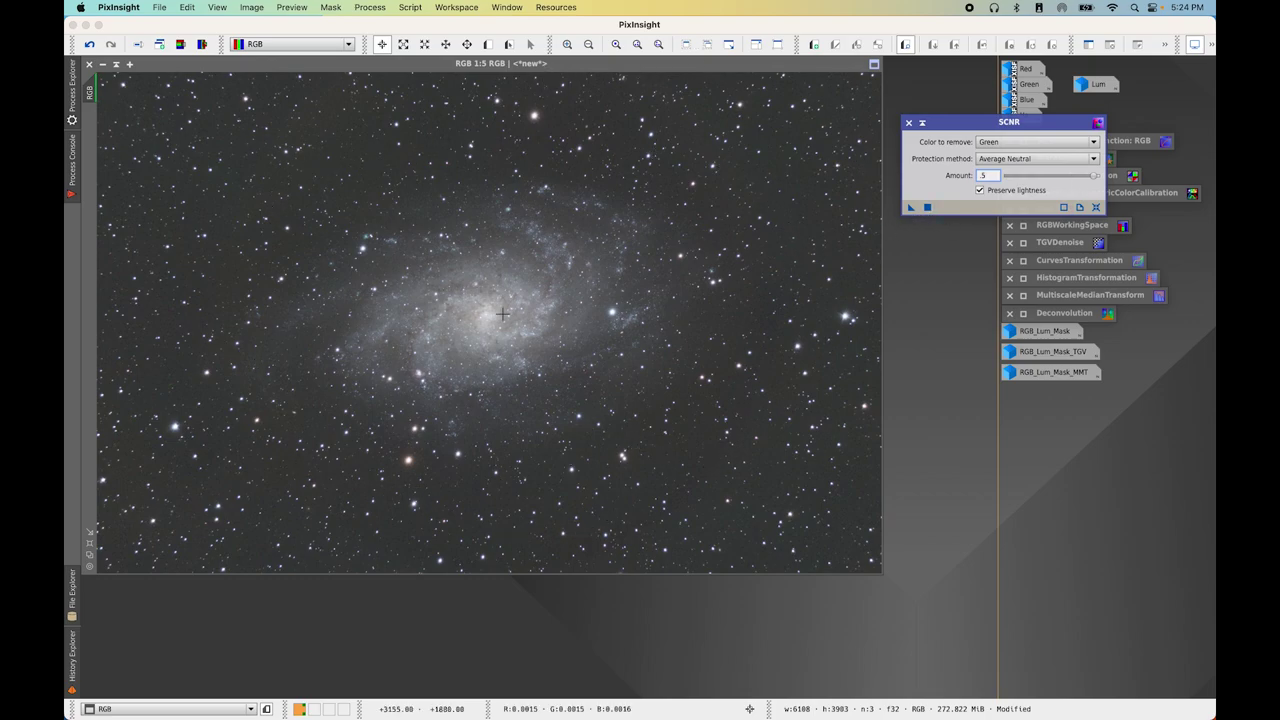
left_click_drag(912, 212, 656, 322)
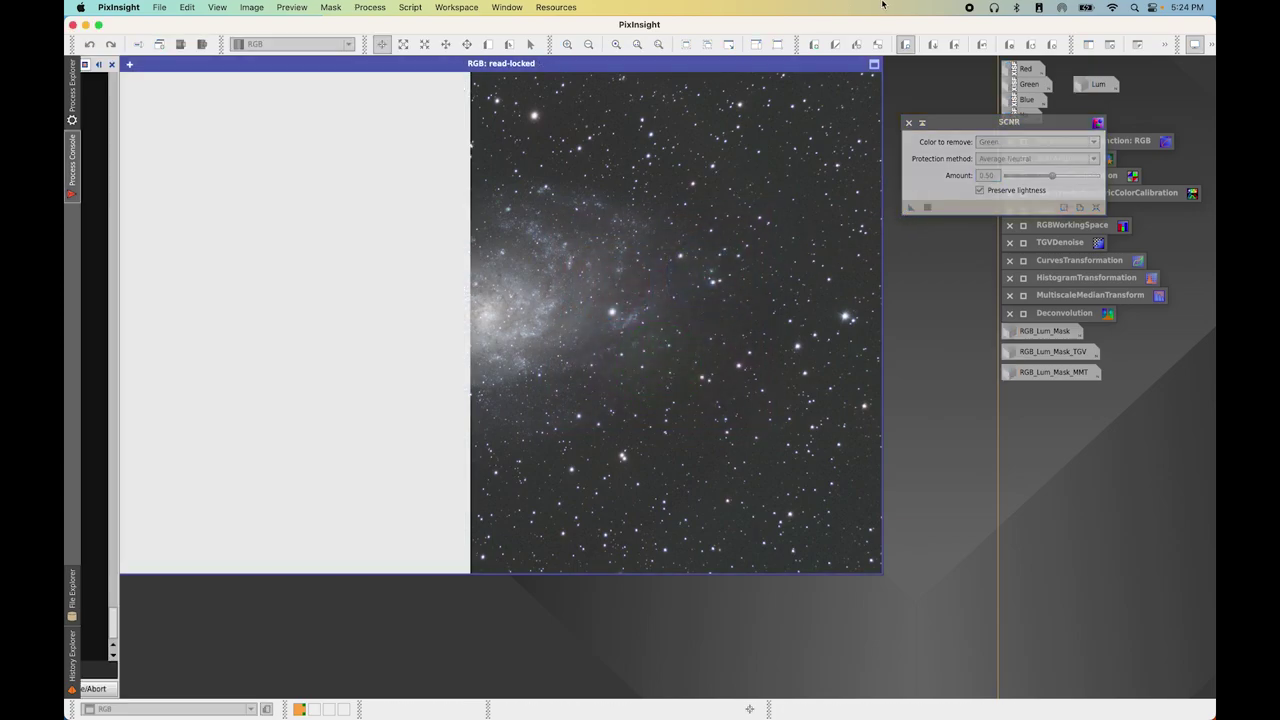